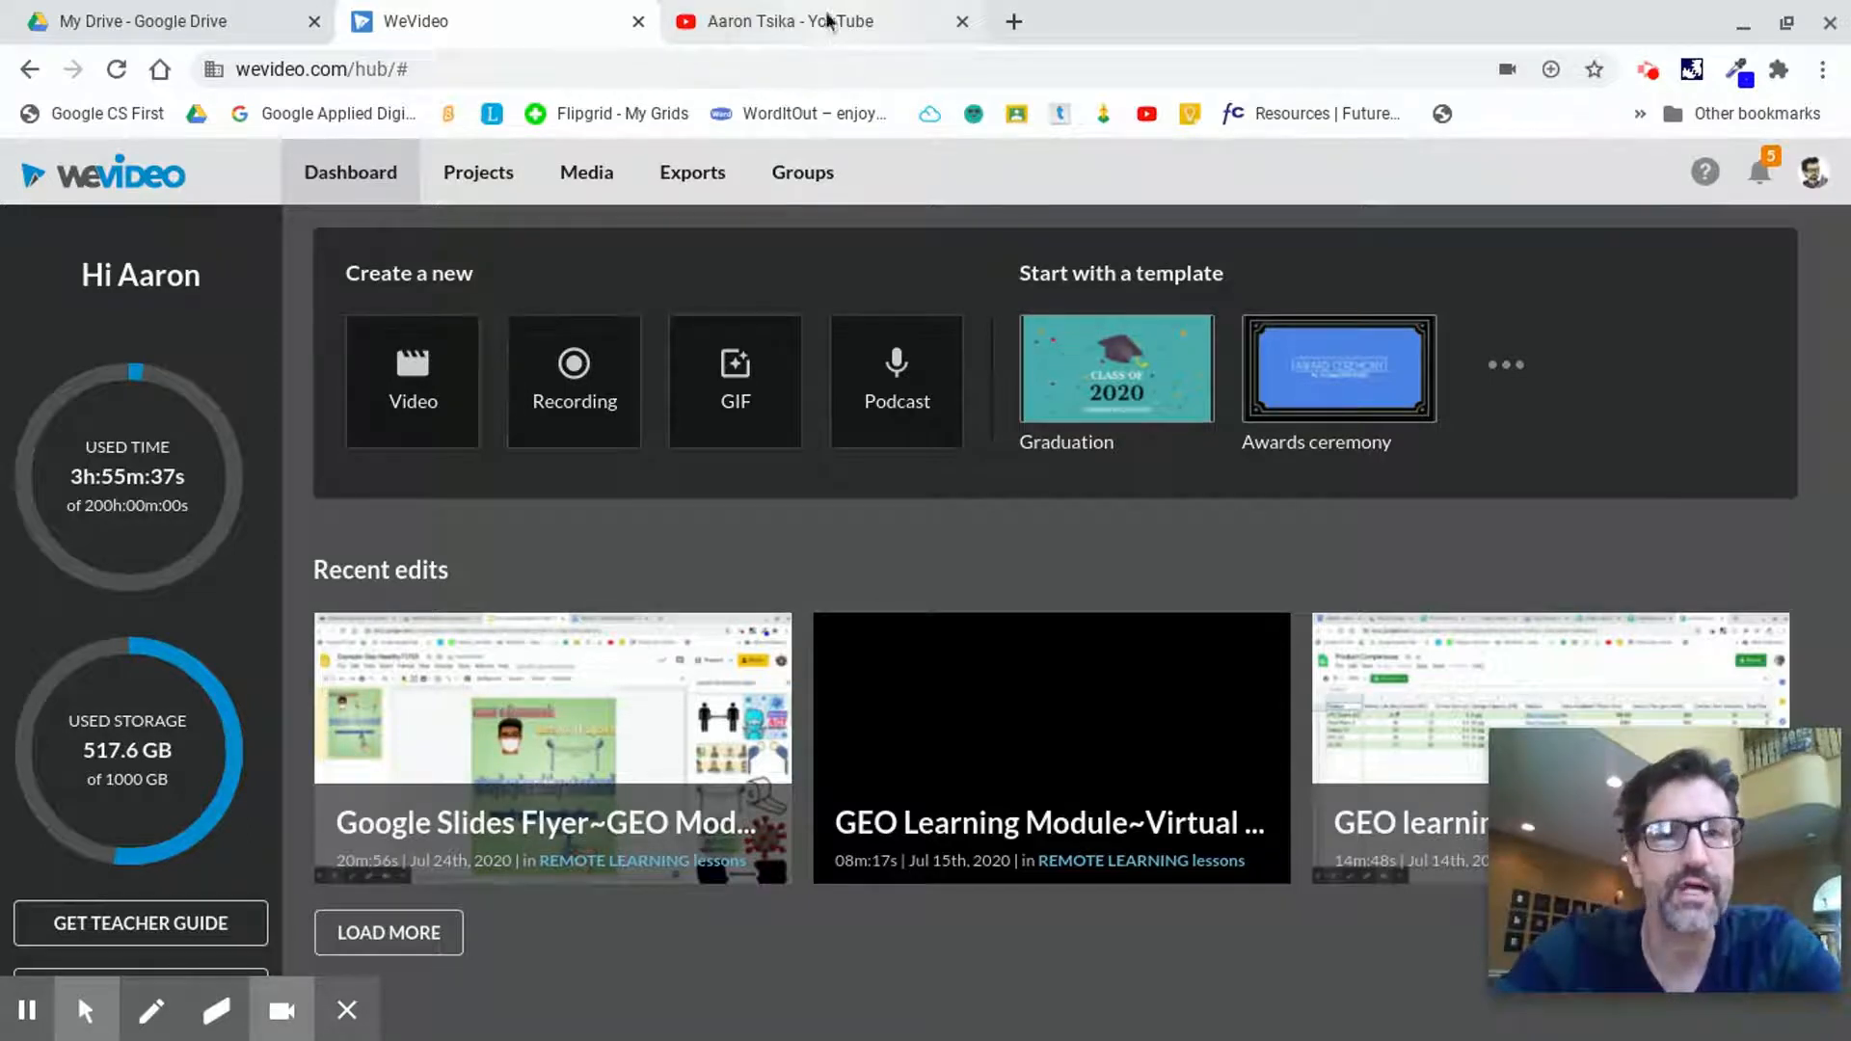
# - Look over the channel's uploaded videos on YouTube and return to WeVideo
pyautogui.click(834, 36)
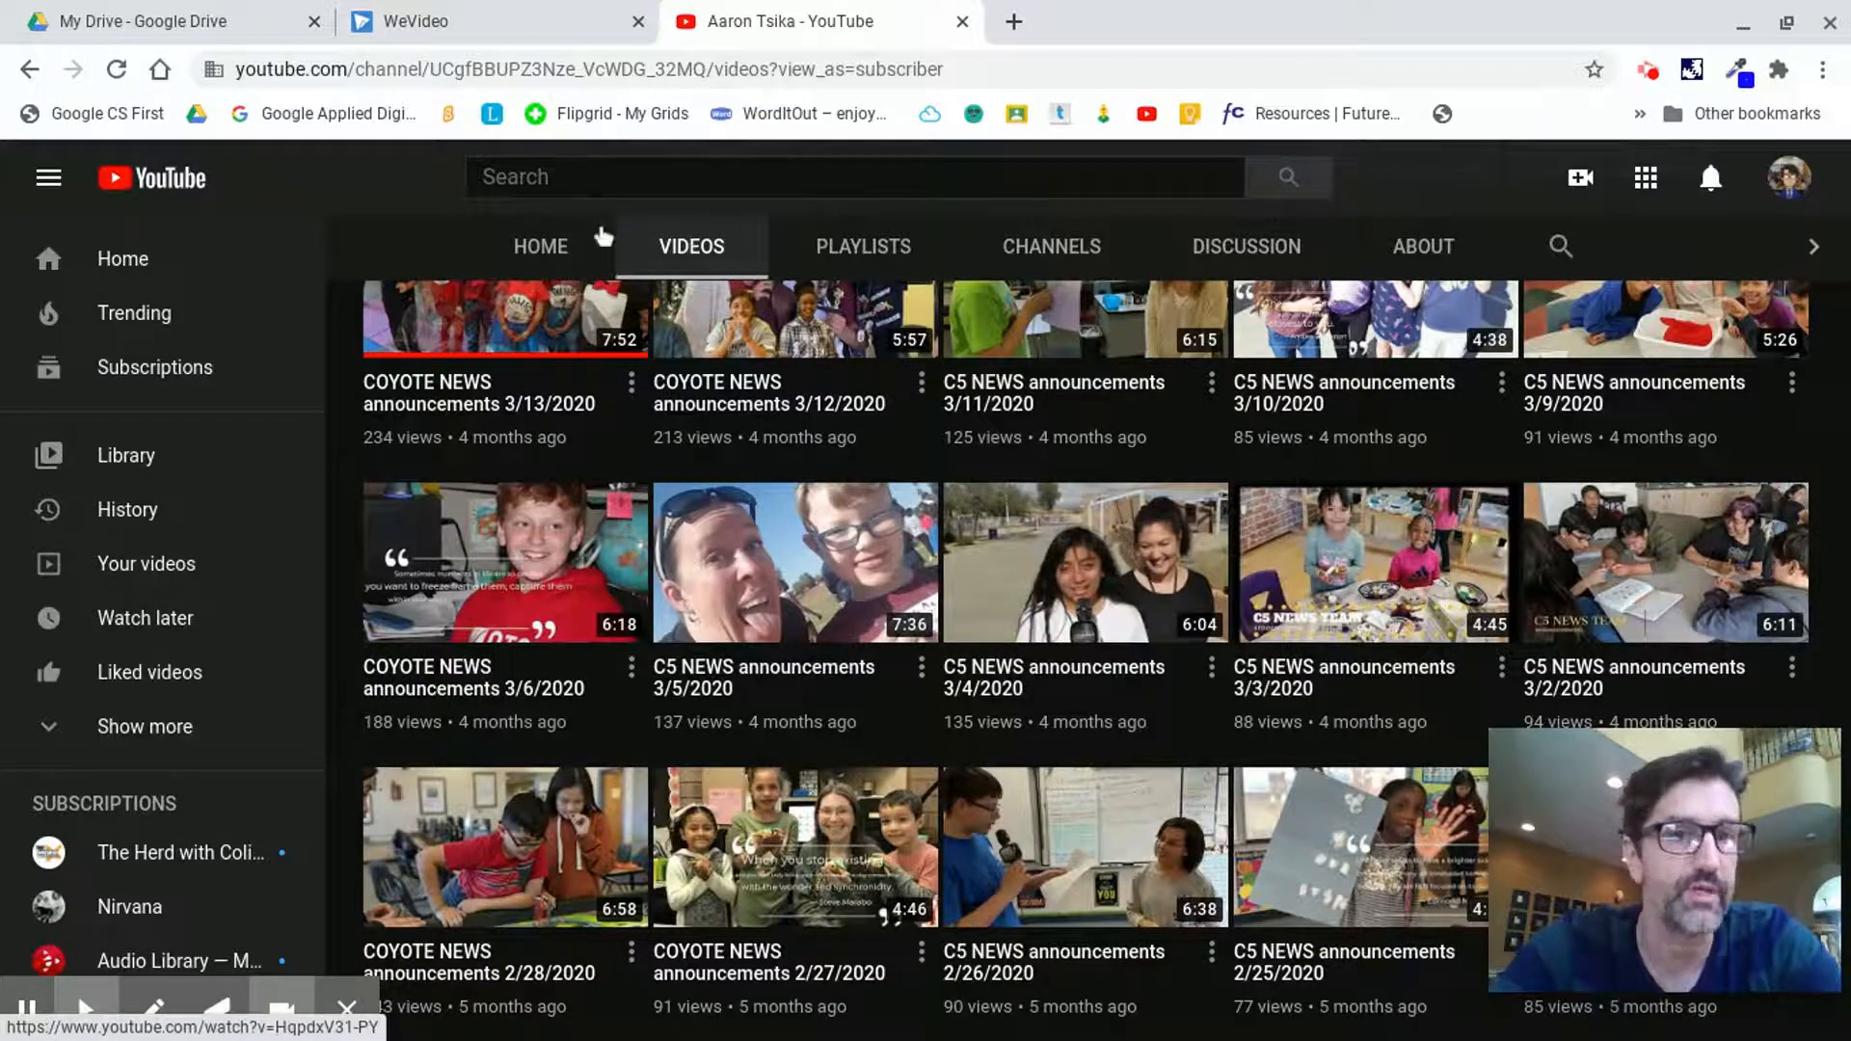
pyautogui.click(487, 26)
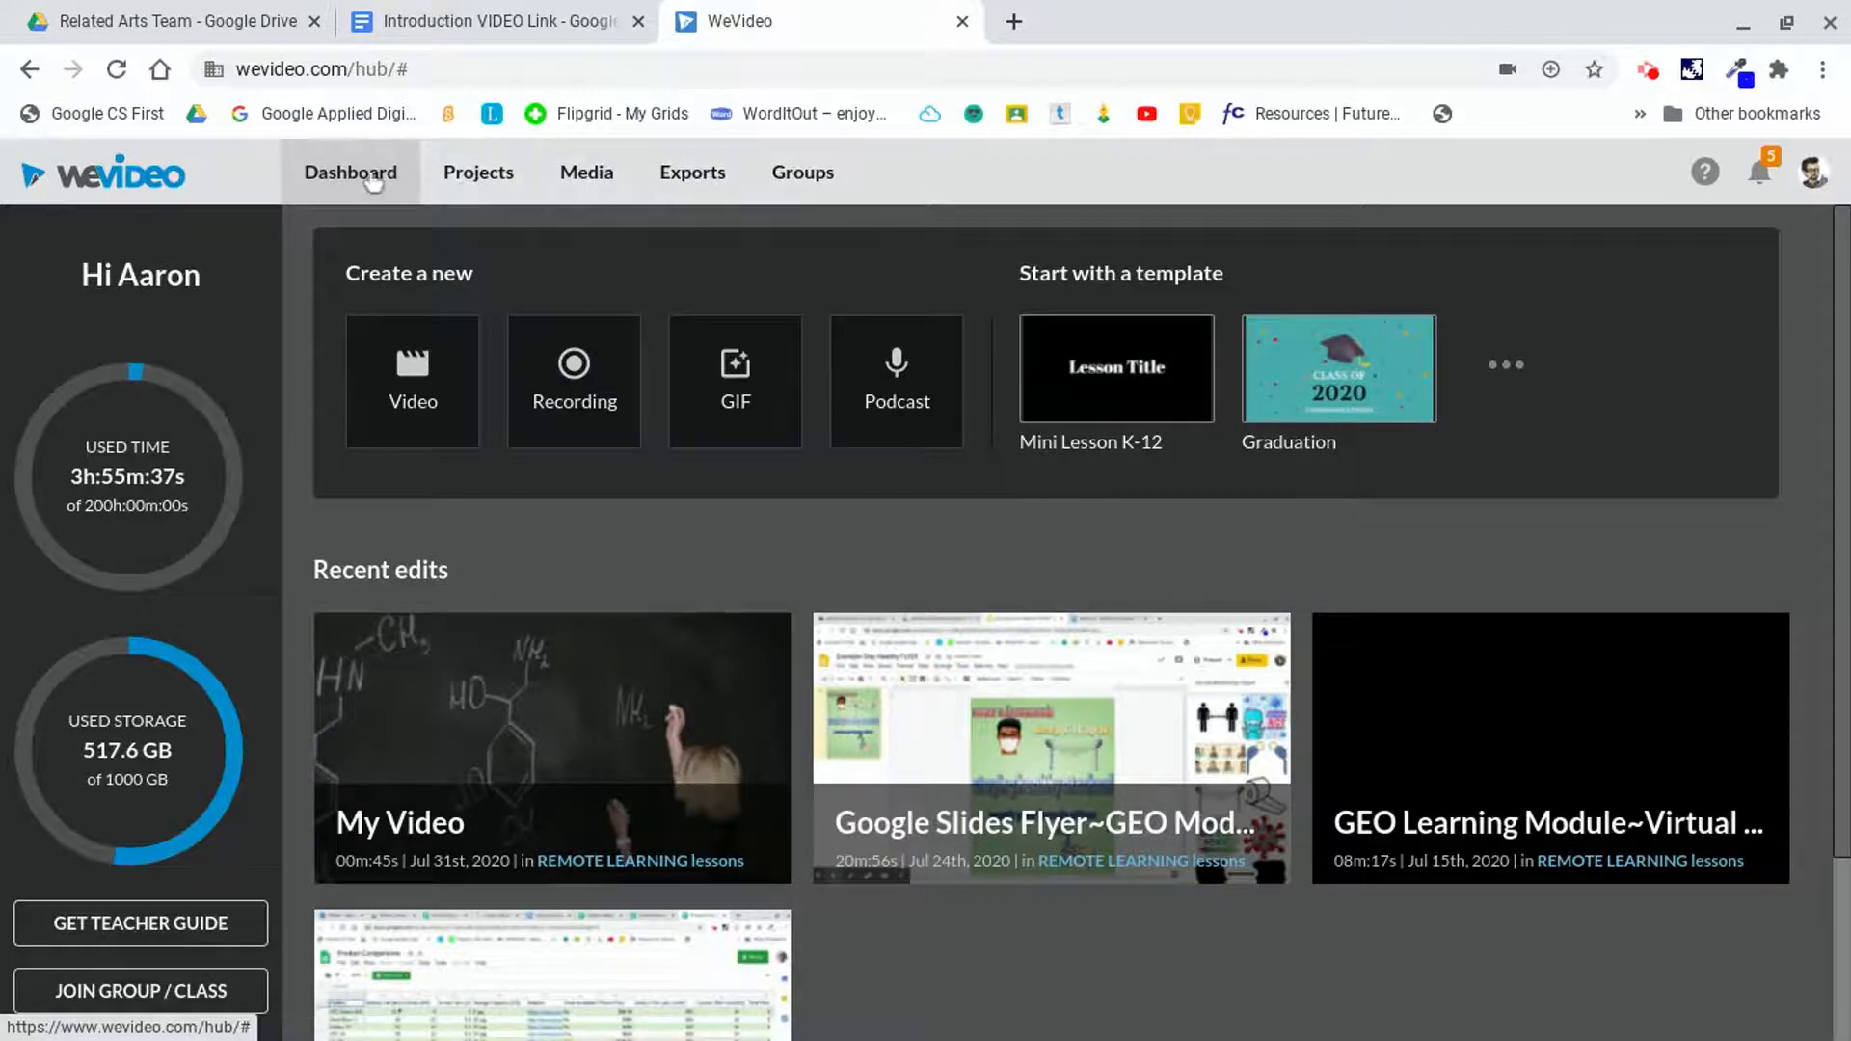
# - Look through the Projects, Media, Exports and Groups sections and return to the dashboard
pyautogui.click(491, 180)
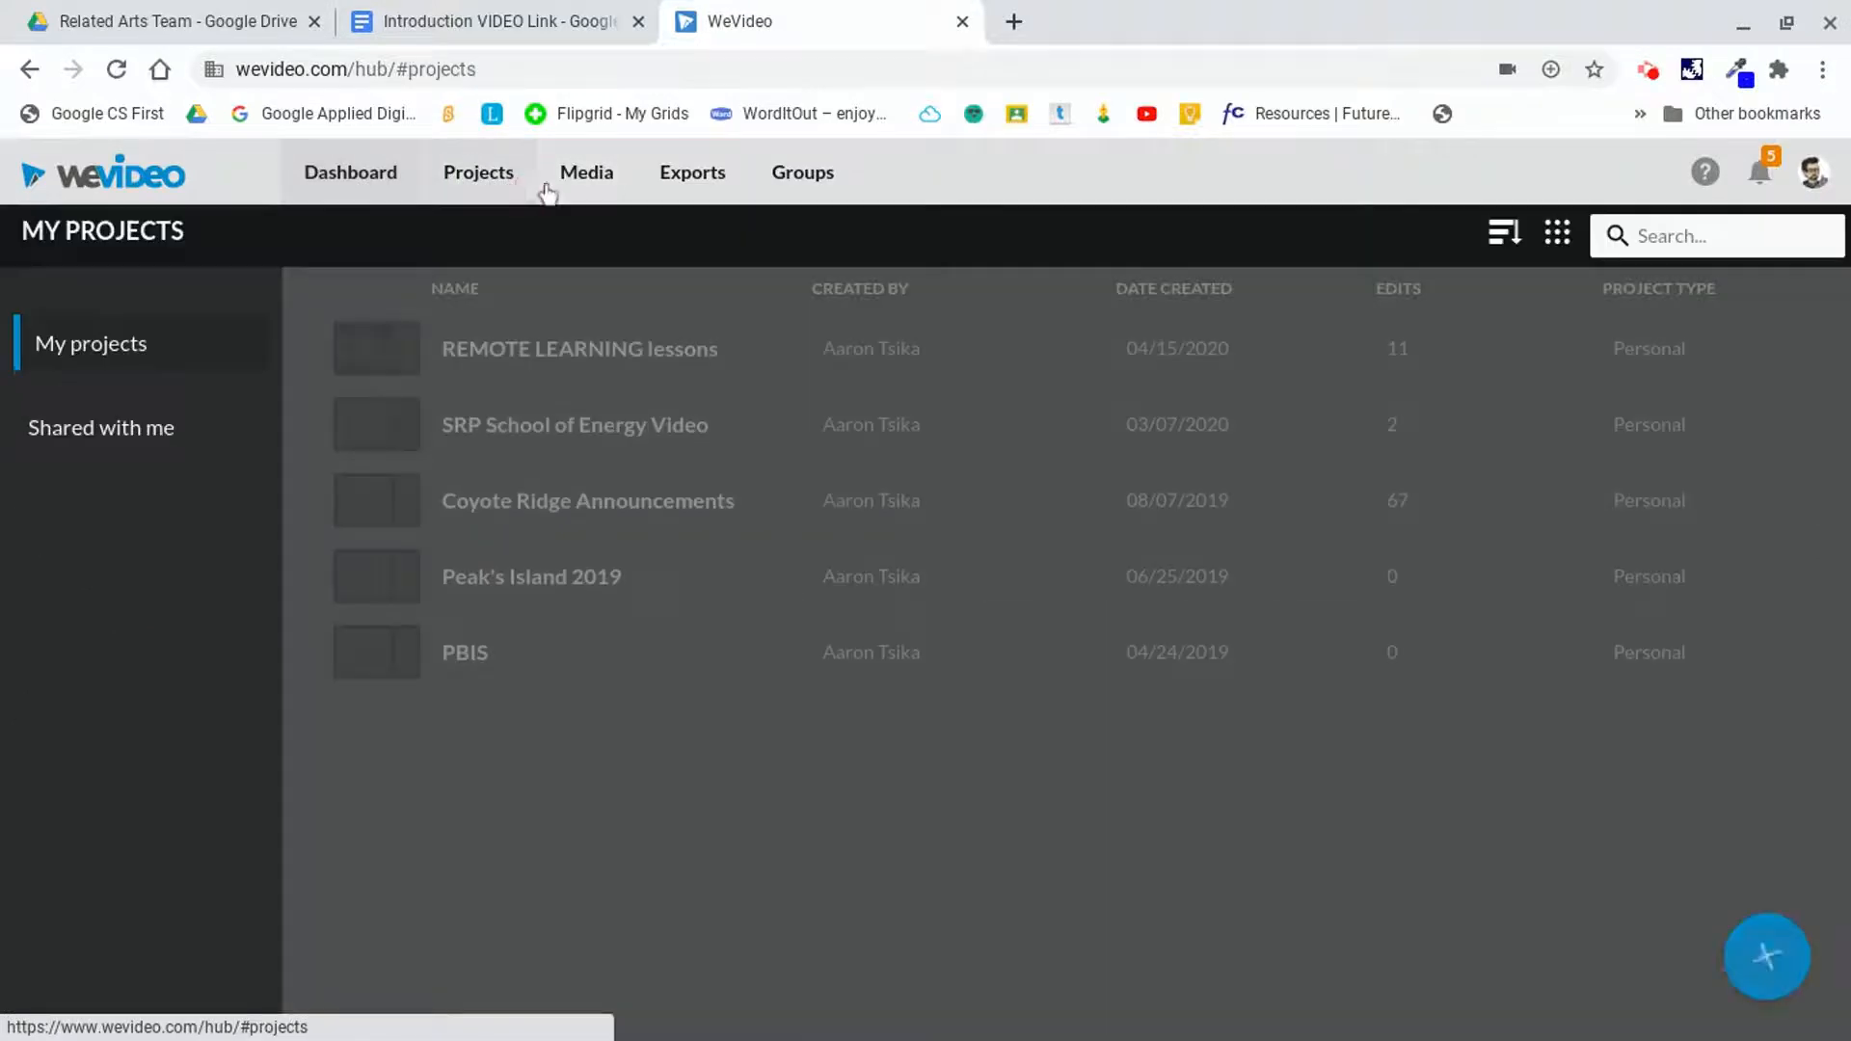
pyautogui.click(597, 176)
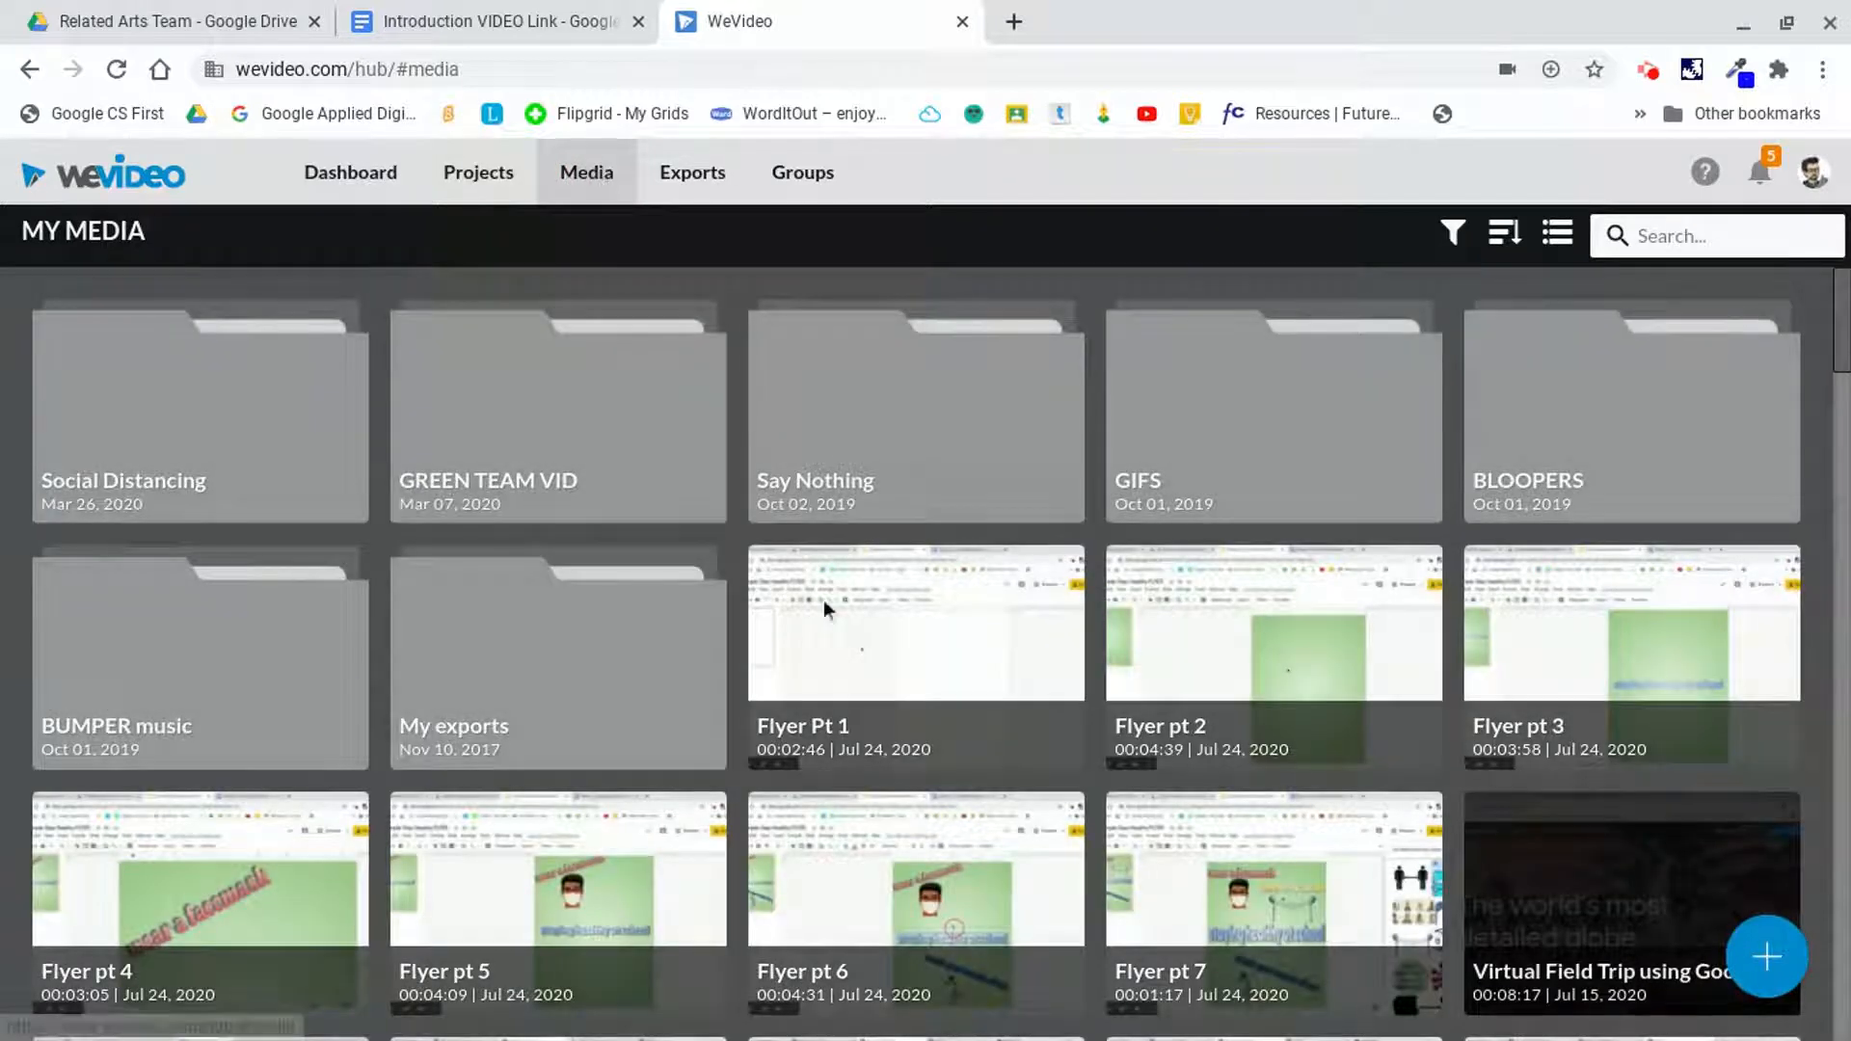
pyautogui.click(696, 183)
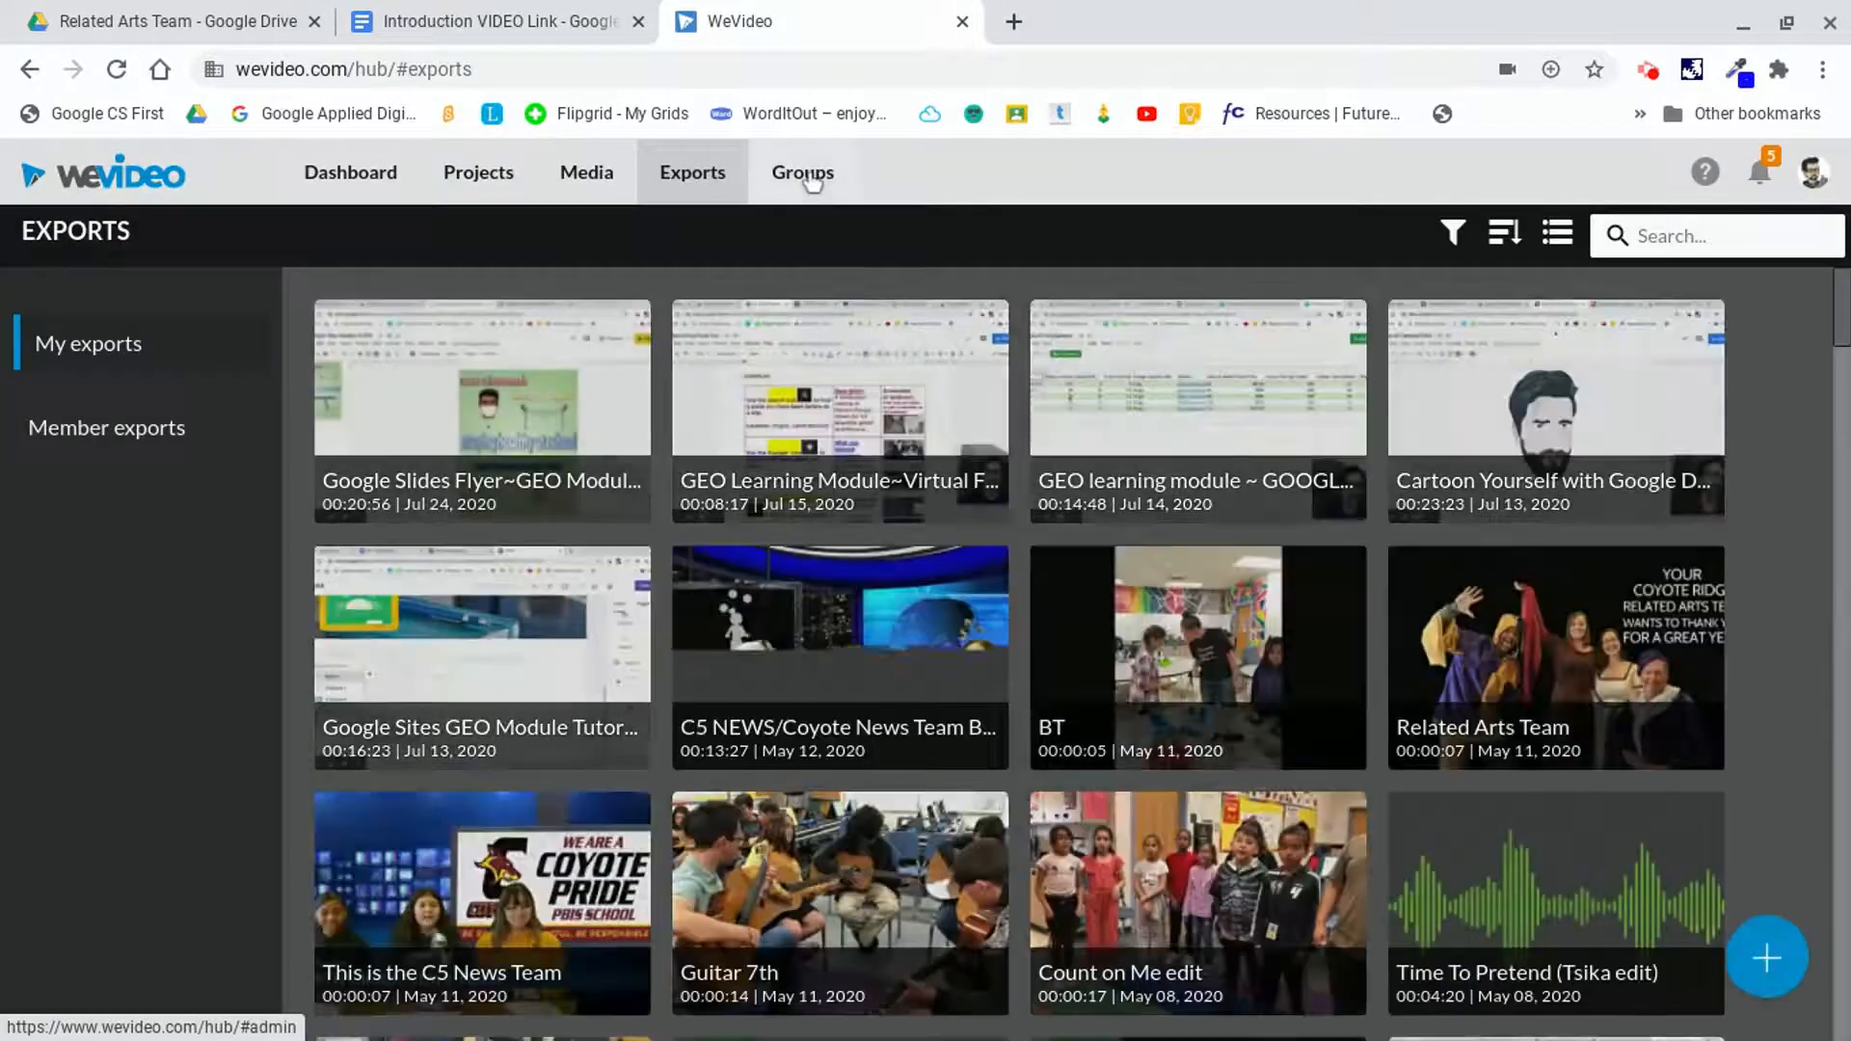
pyautogui.click(810, 179)
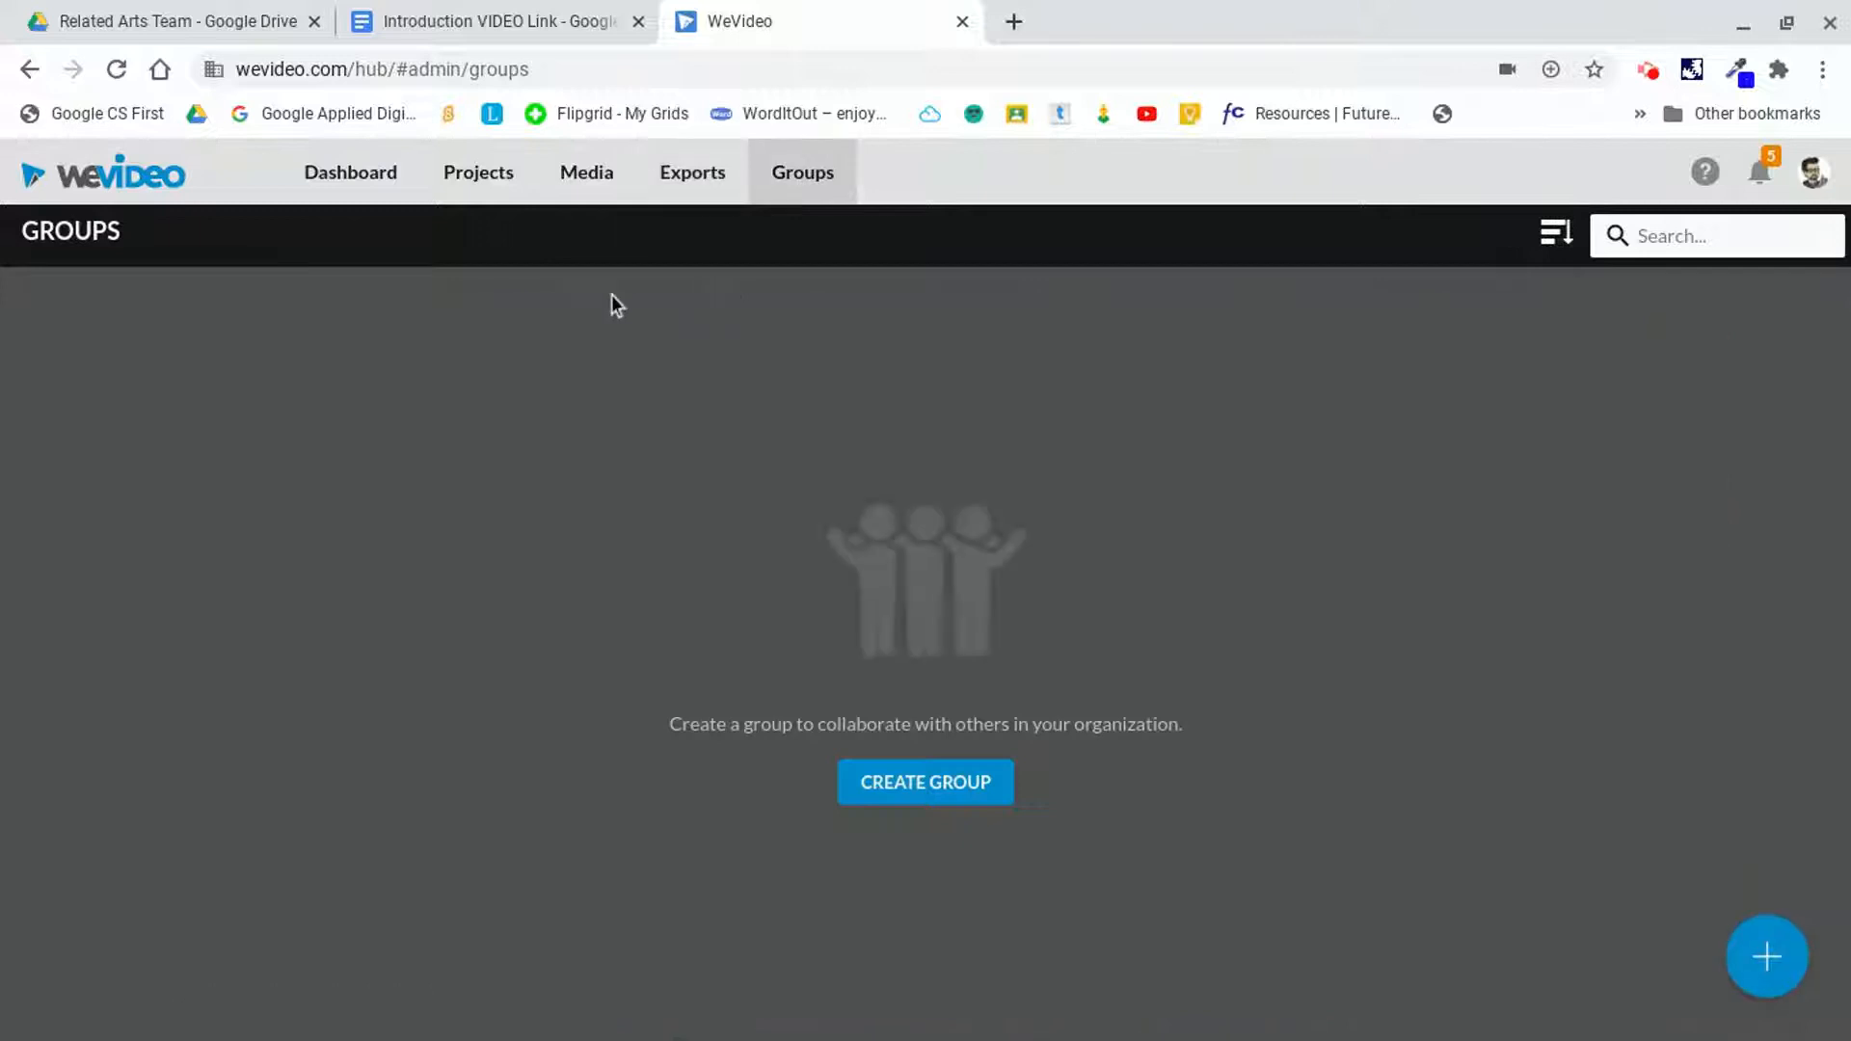
pyautogui.click(367, 183)
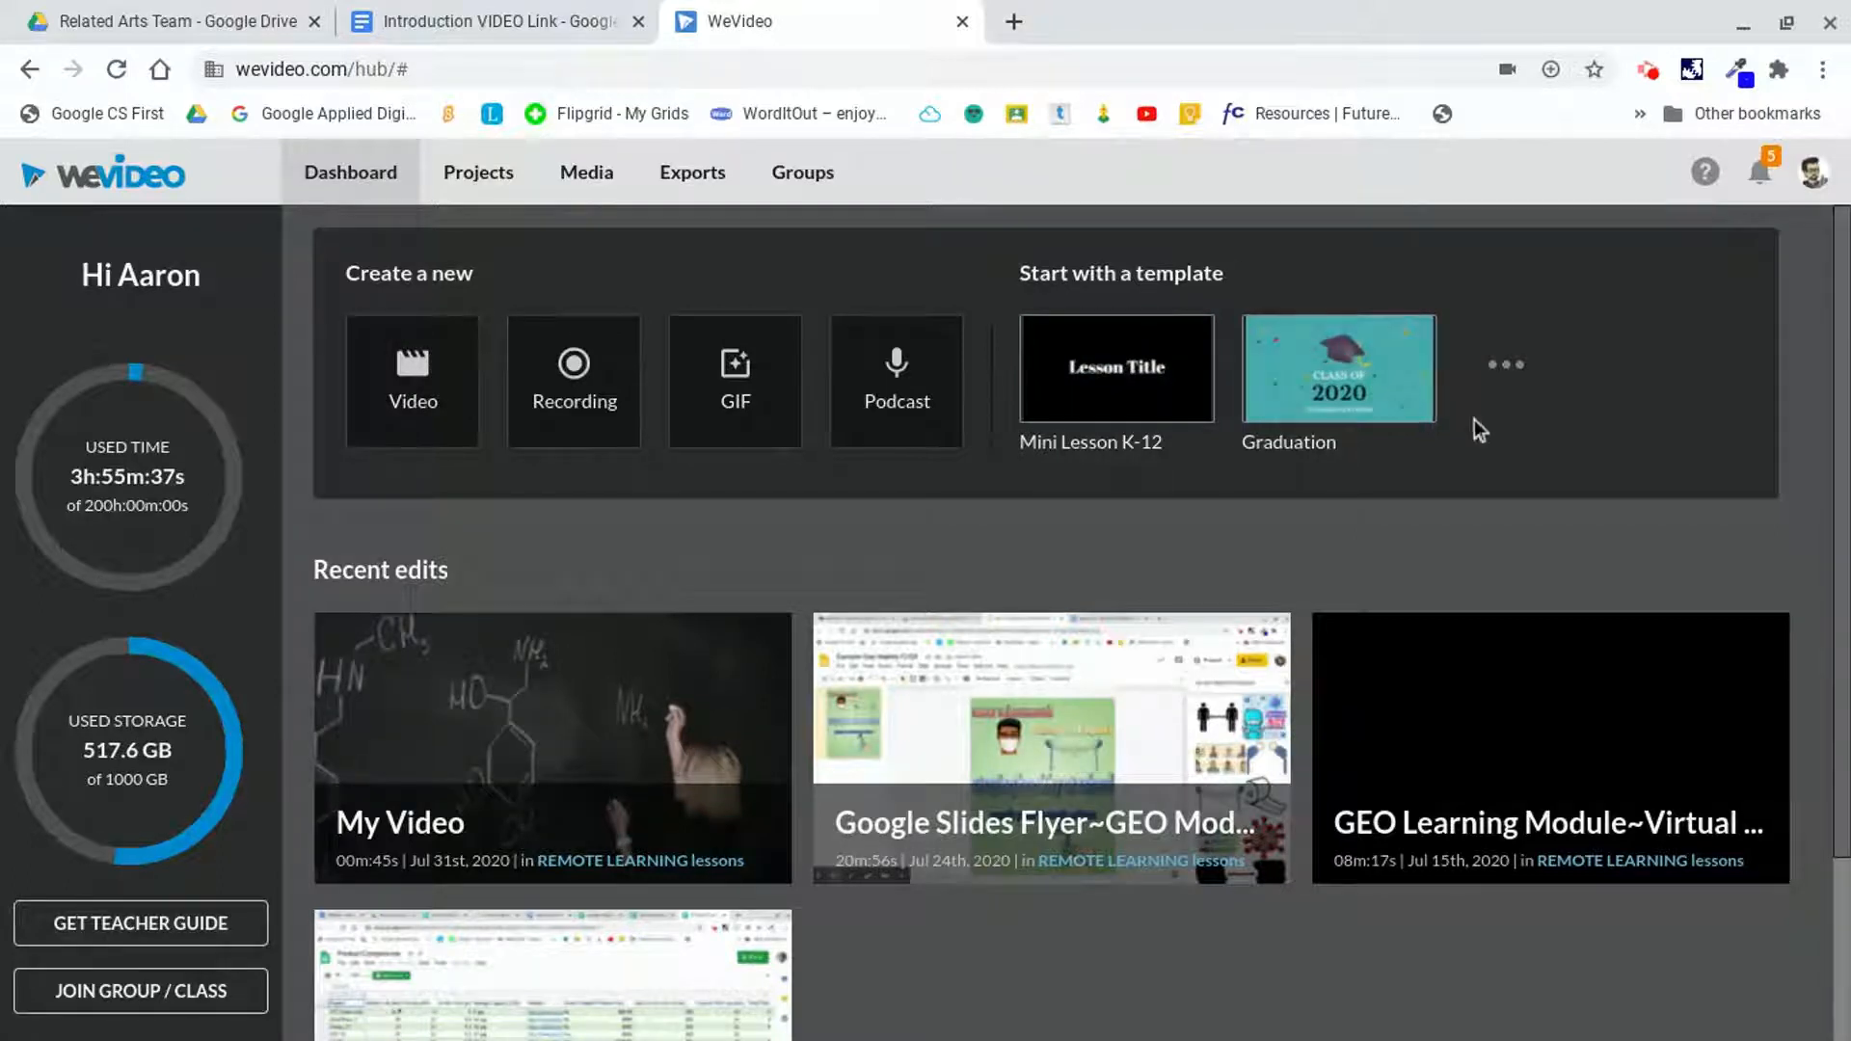
# - Browse all available video templates and start a new edit from the Mini Lesson K-12 template
pyautogui.click(1490, 369)
pyautogui.moveTo(1582, 434); pyautogui.dragTo(1510, 694)
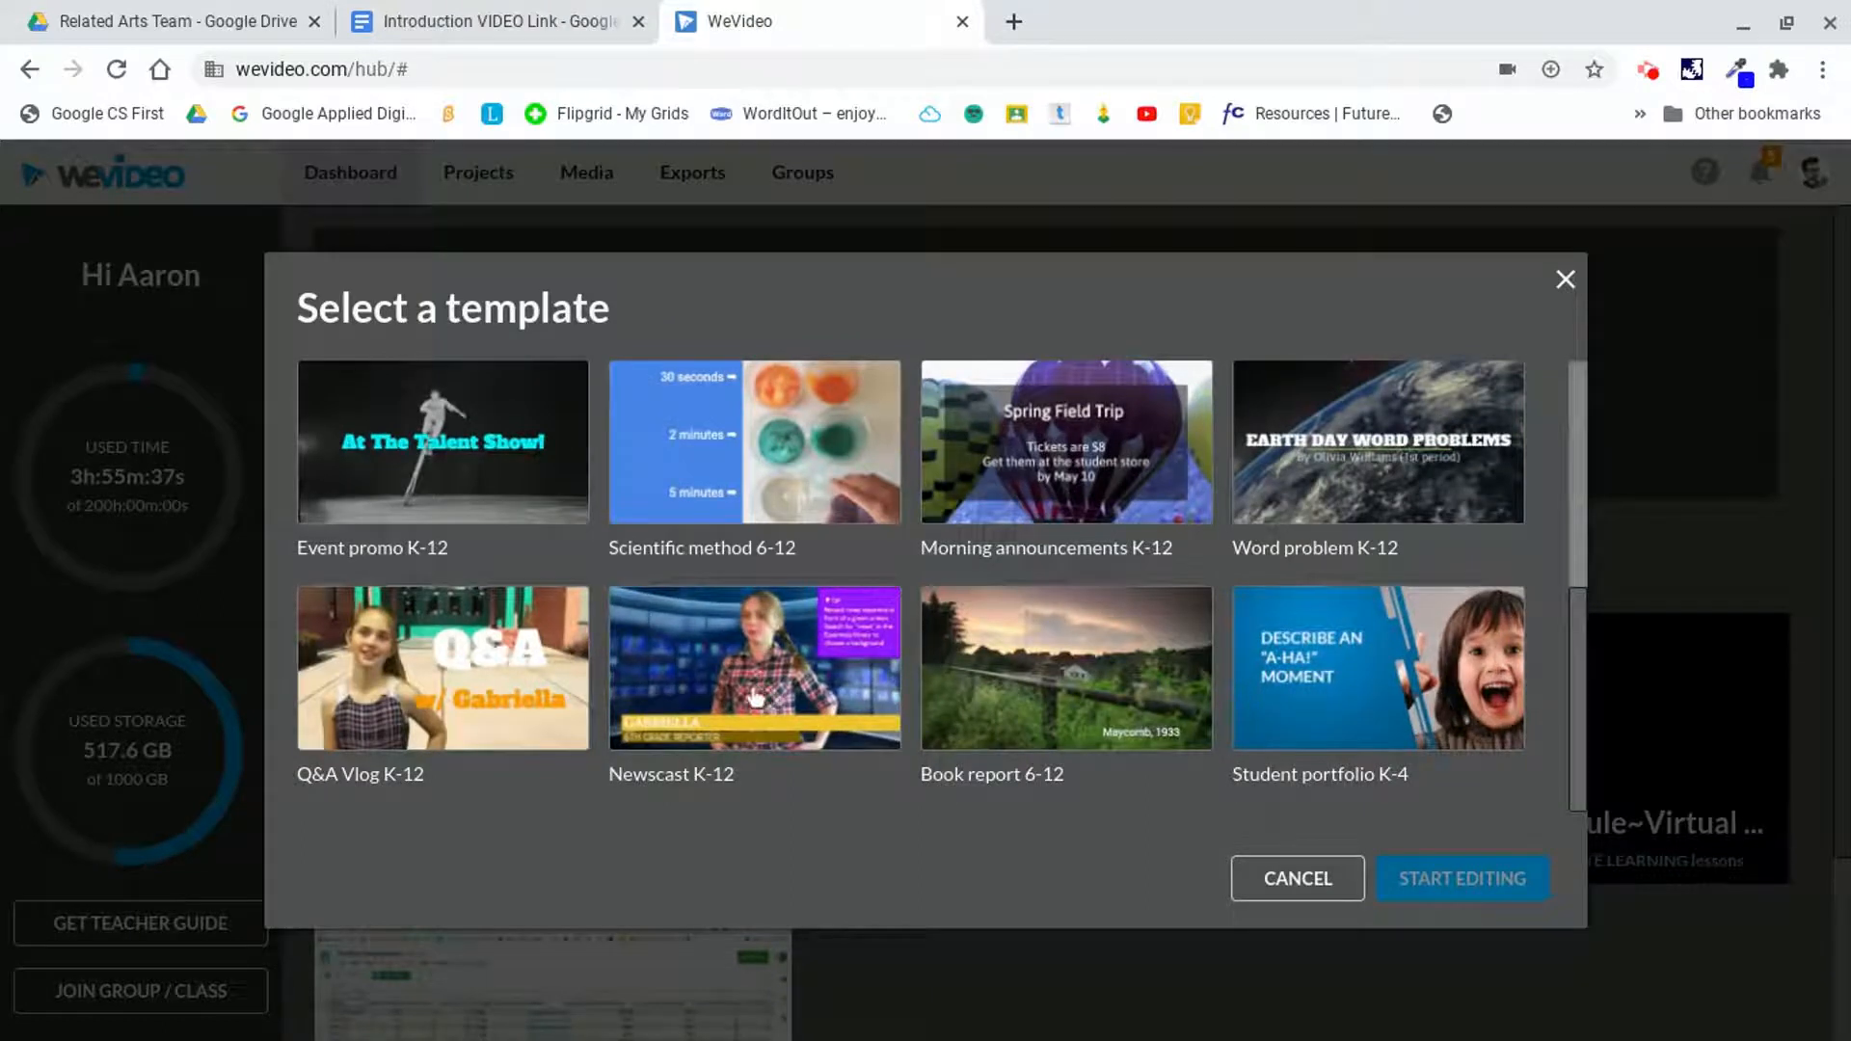
pyautogui.moveTo(1575, 656); pyautogui.dragTo(1594, 384)
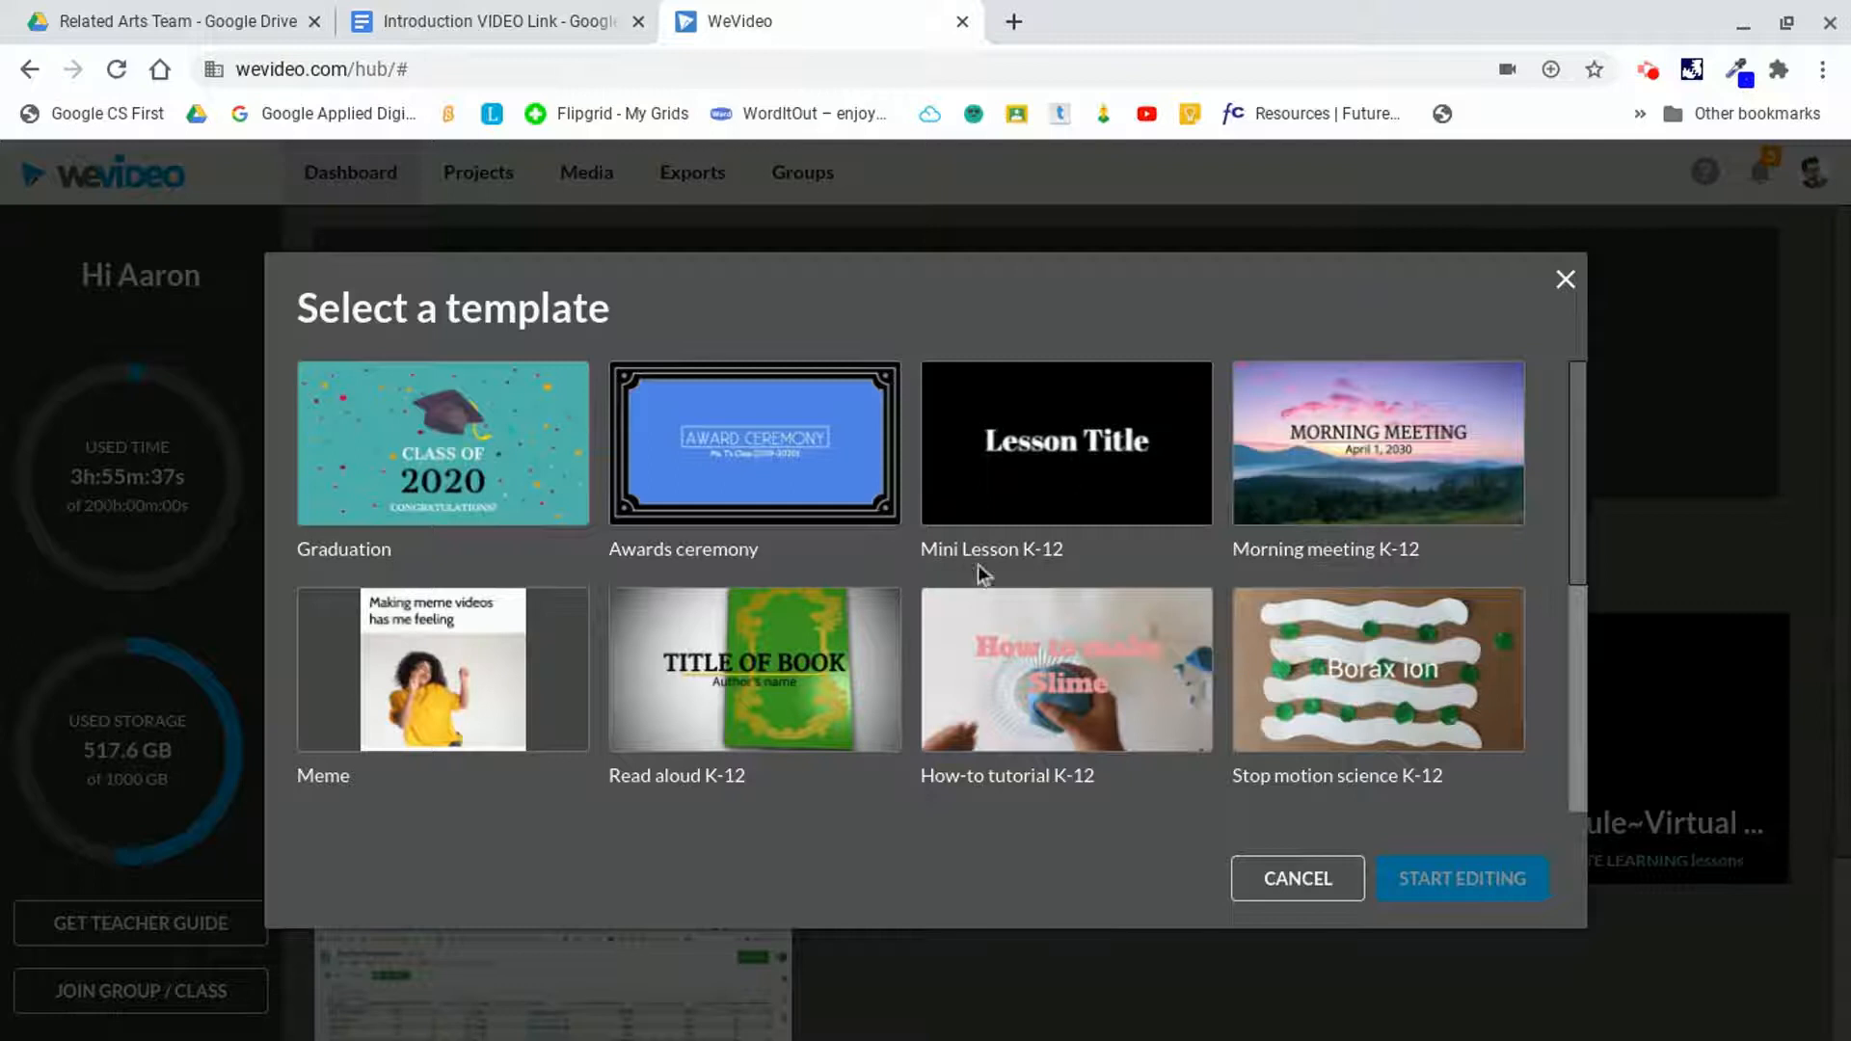
pyautogui.click(1047, 482)
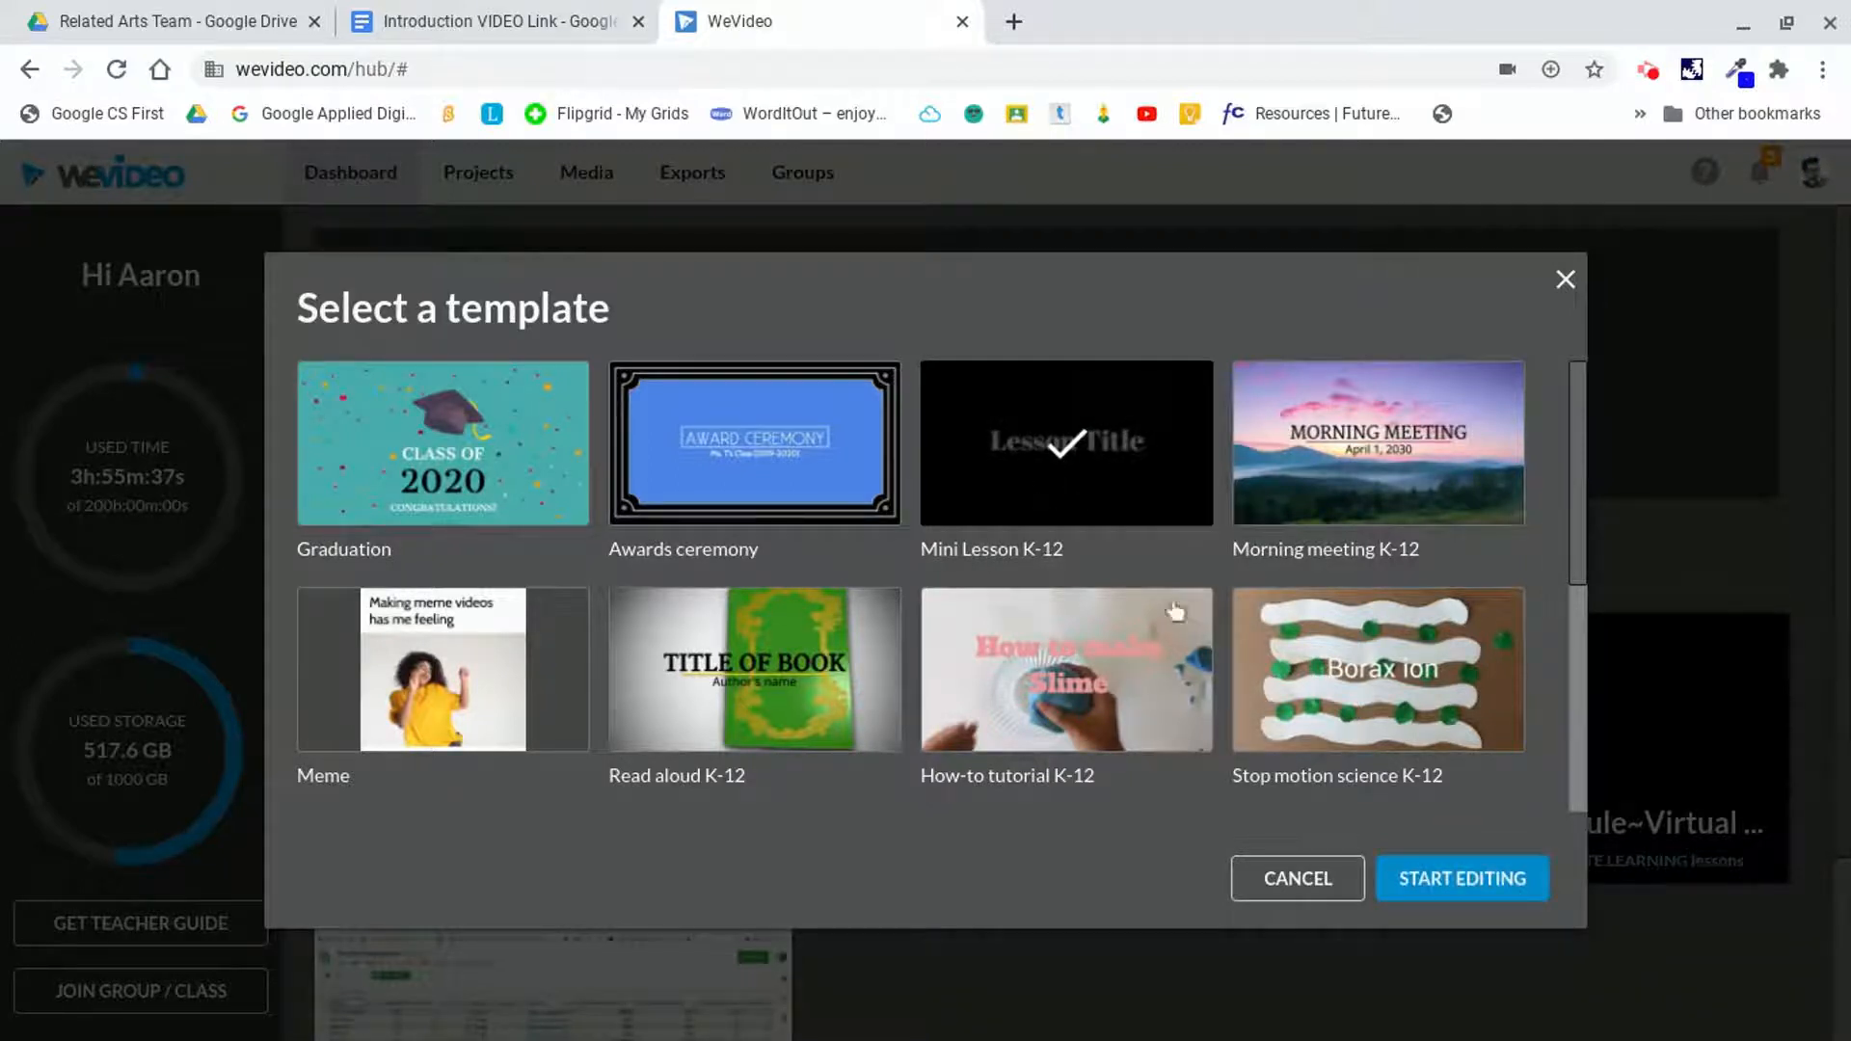
pyautogui.click(1397, 873)
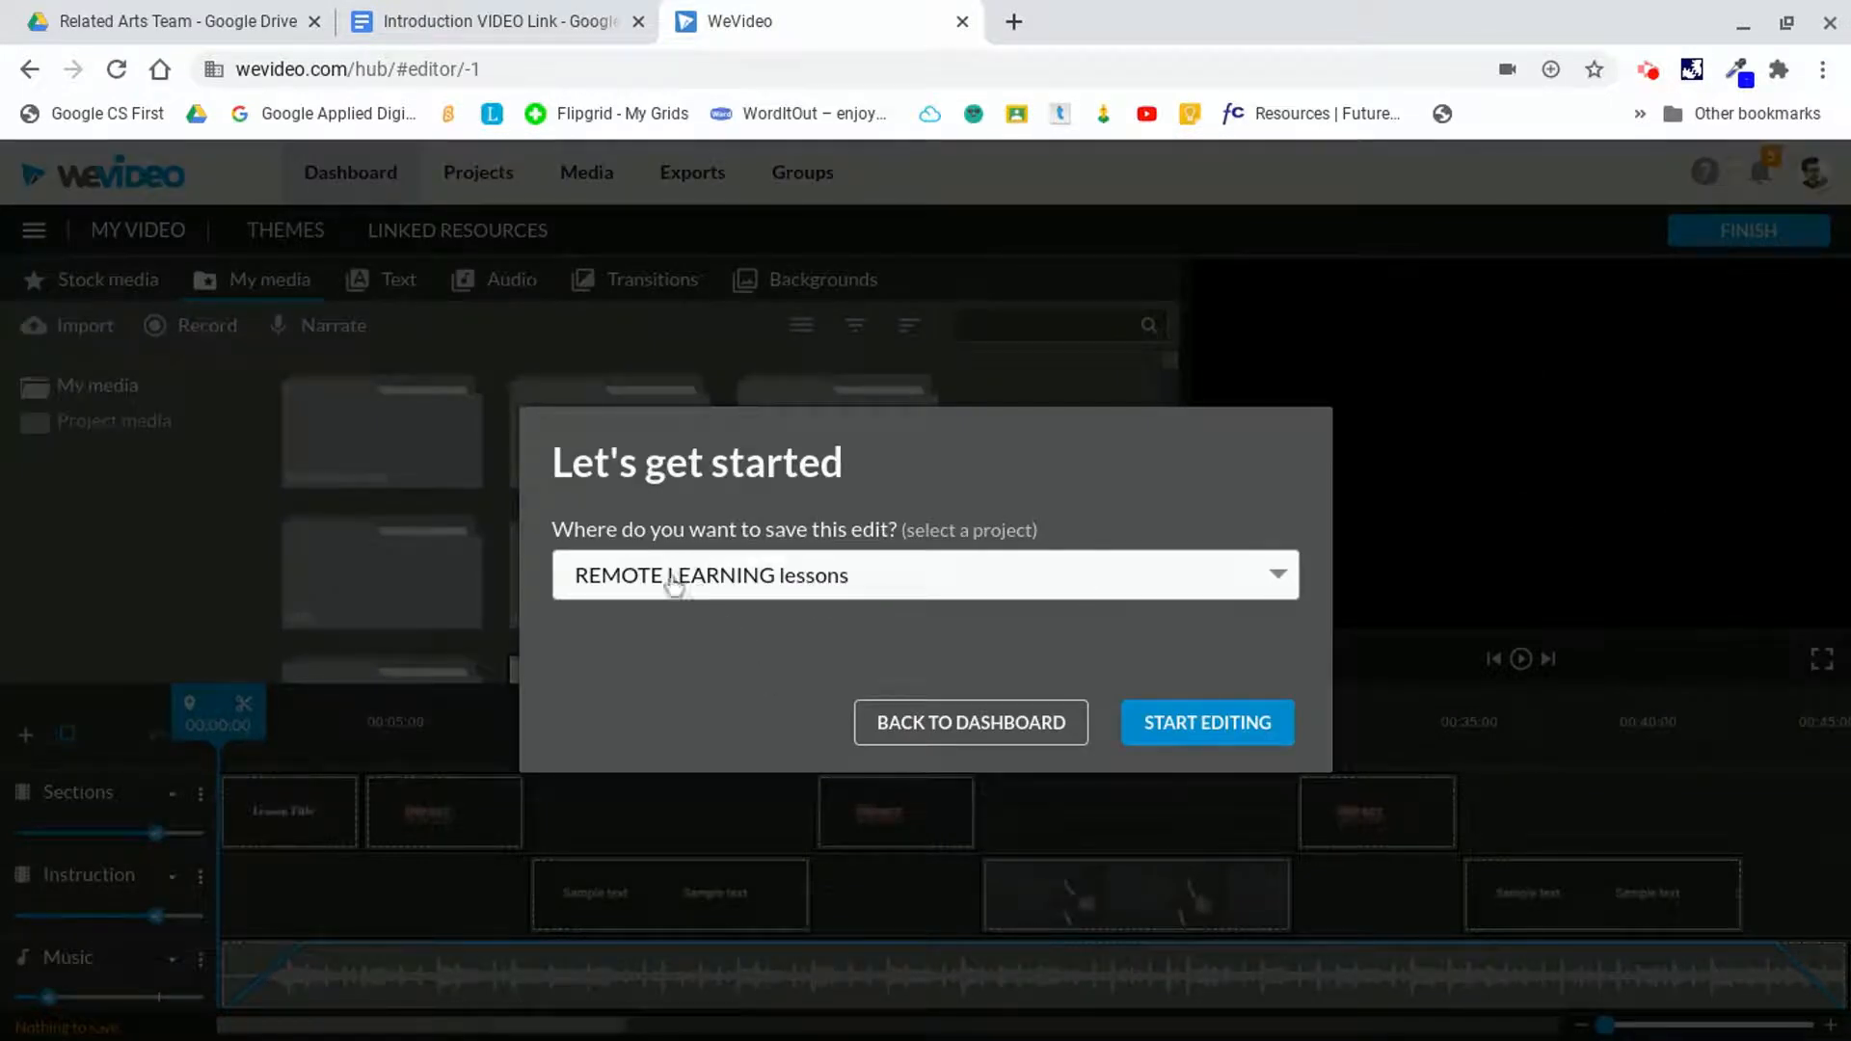
# - Save the new edit in the REMOTE LEARNING lessons project and open it for editing
pyautogui.click(1260, 590)
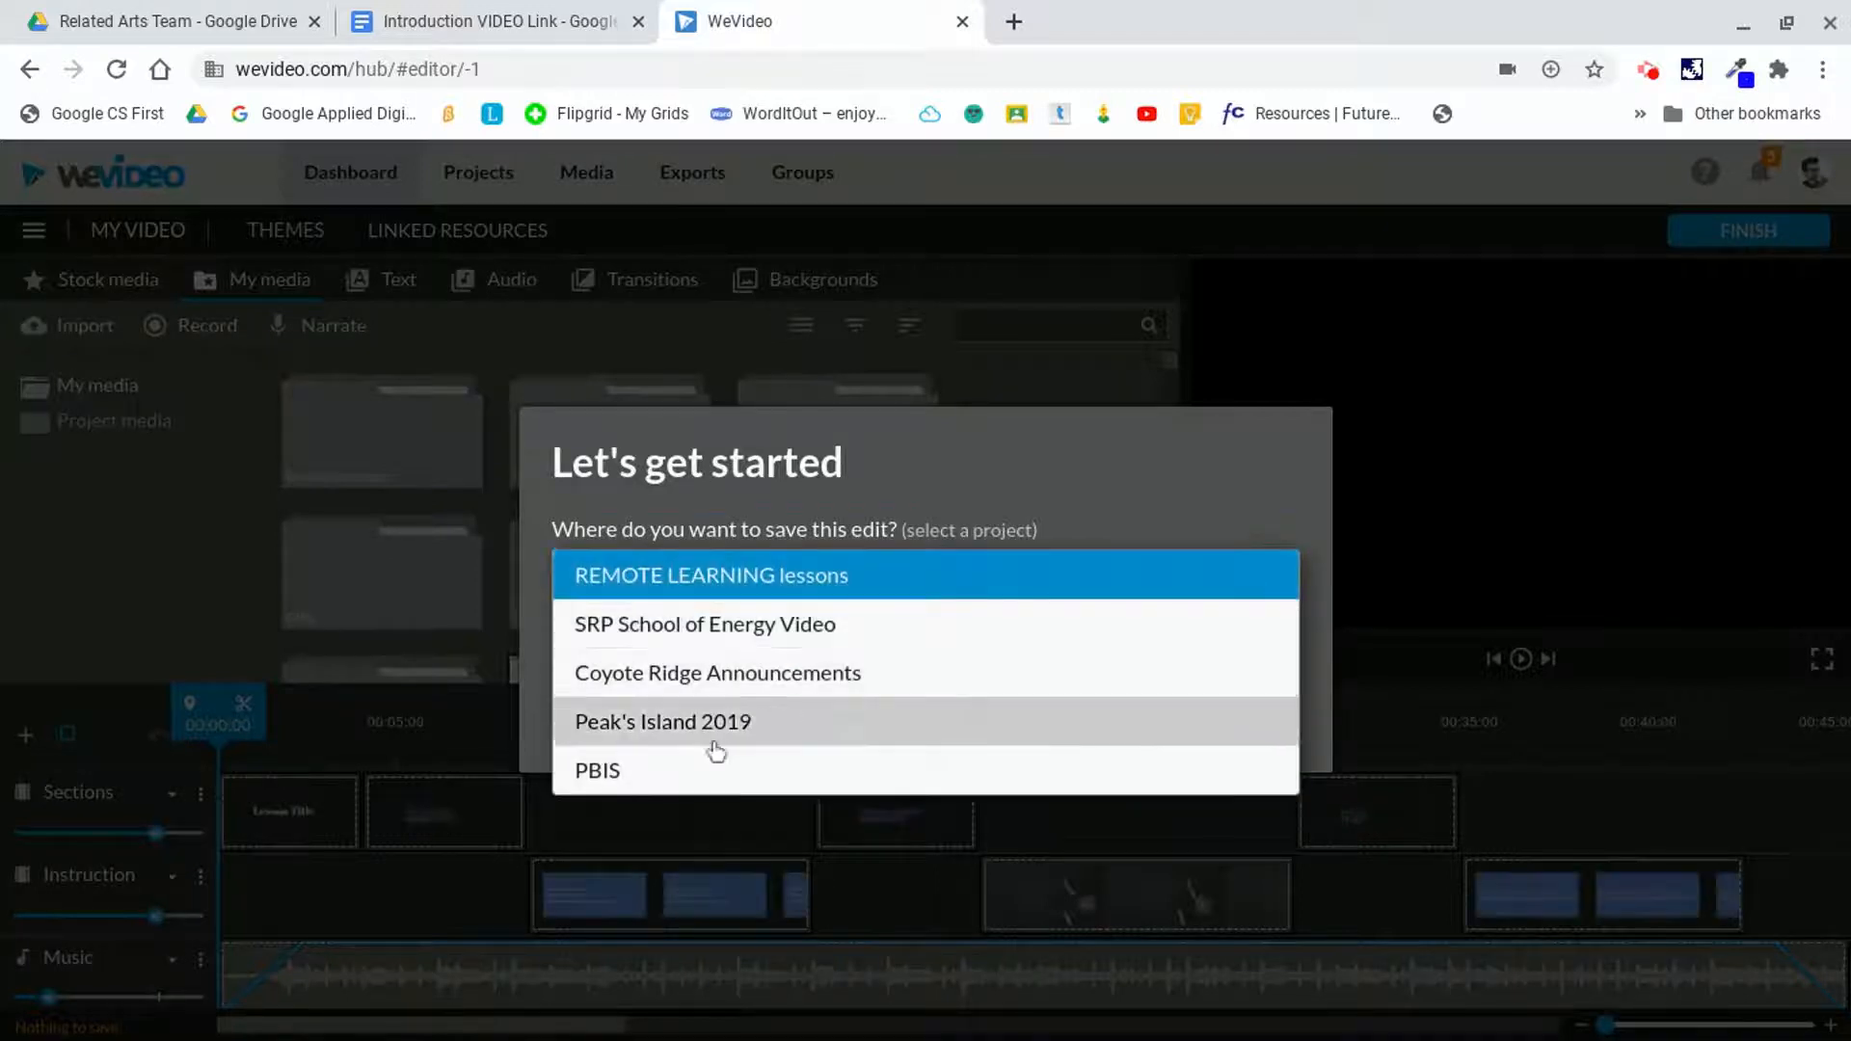
pyautogui.click(827, 578)
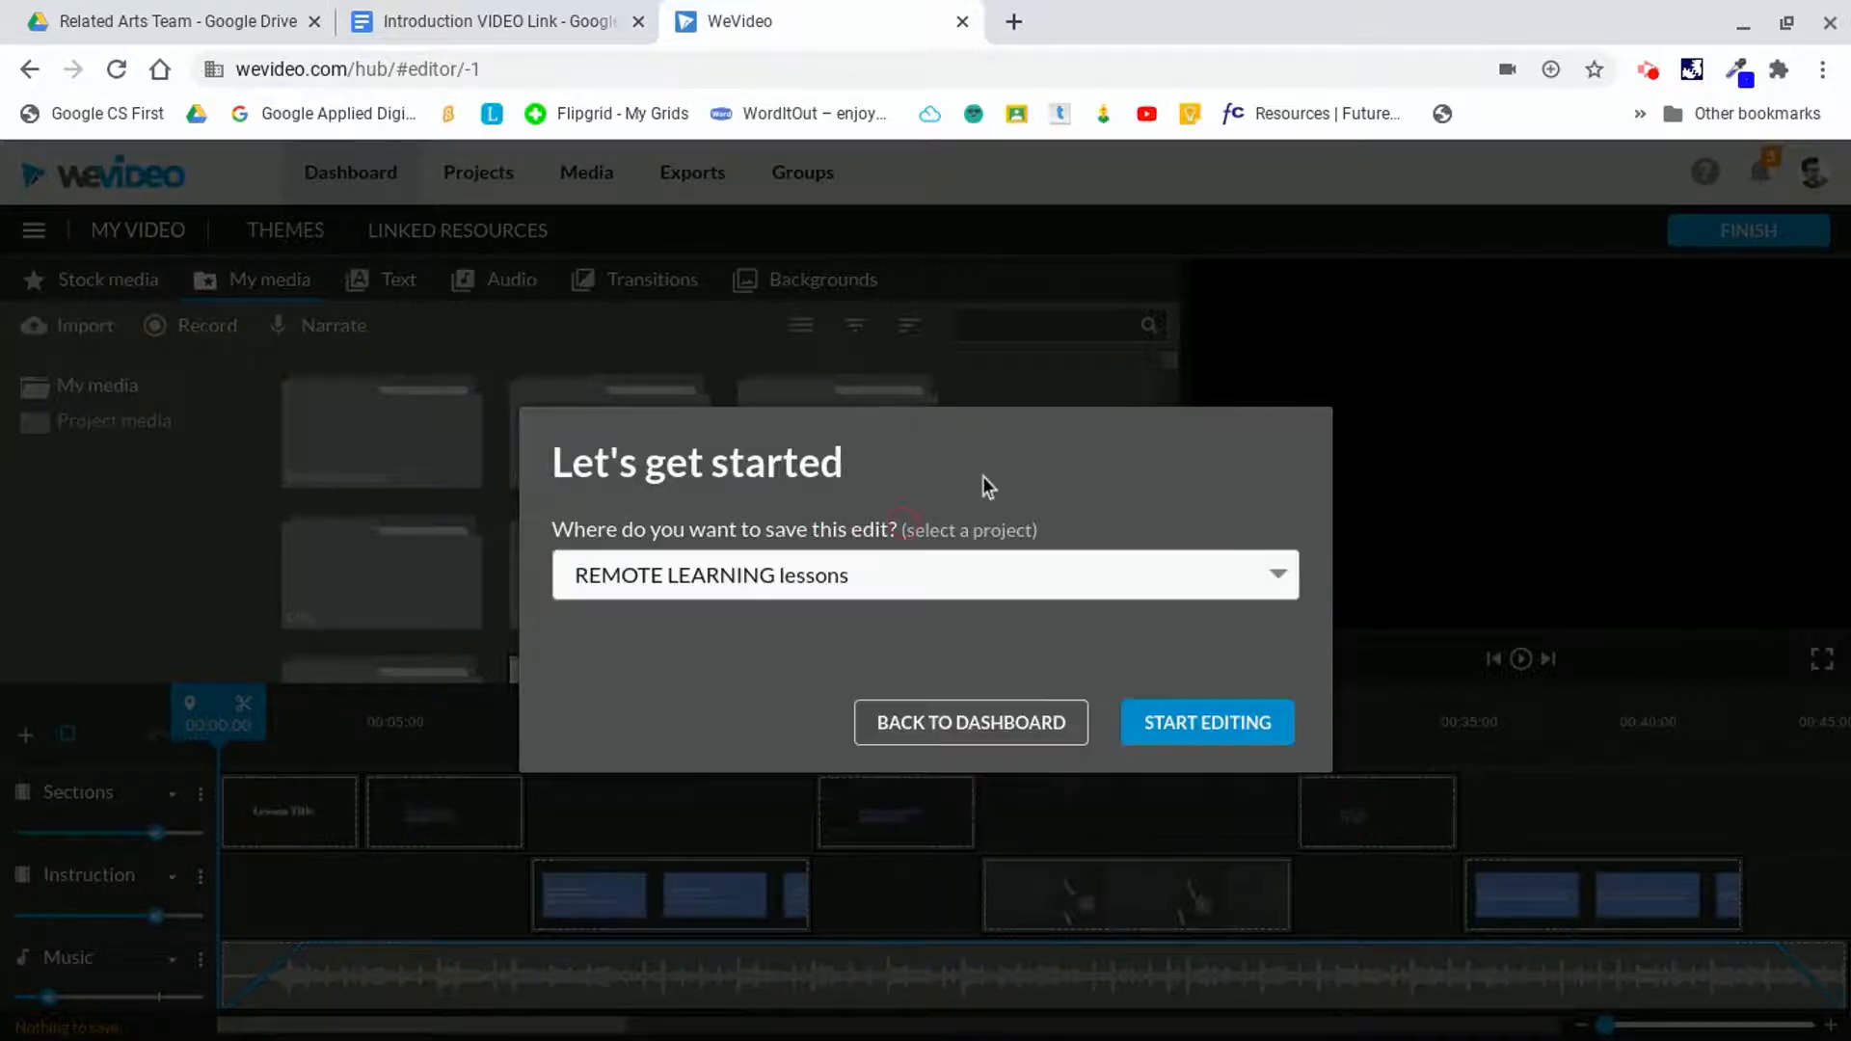
pyautogui.click(1174, 727)
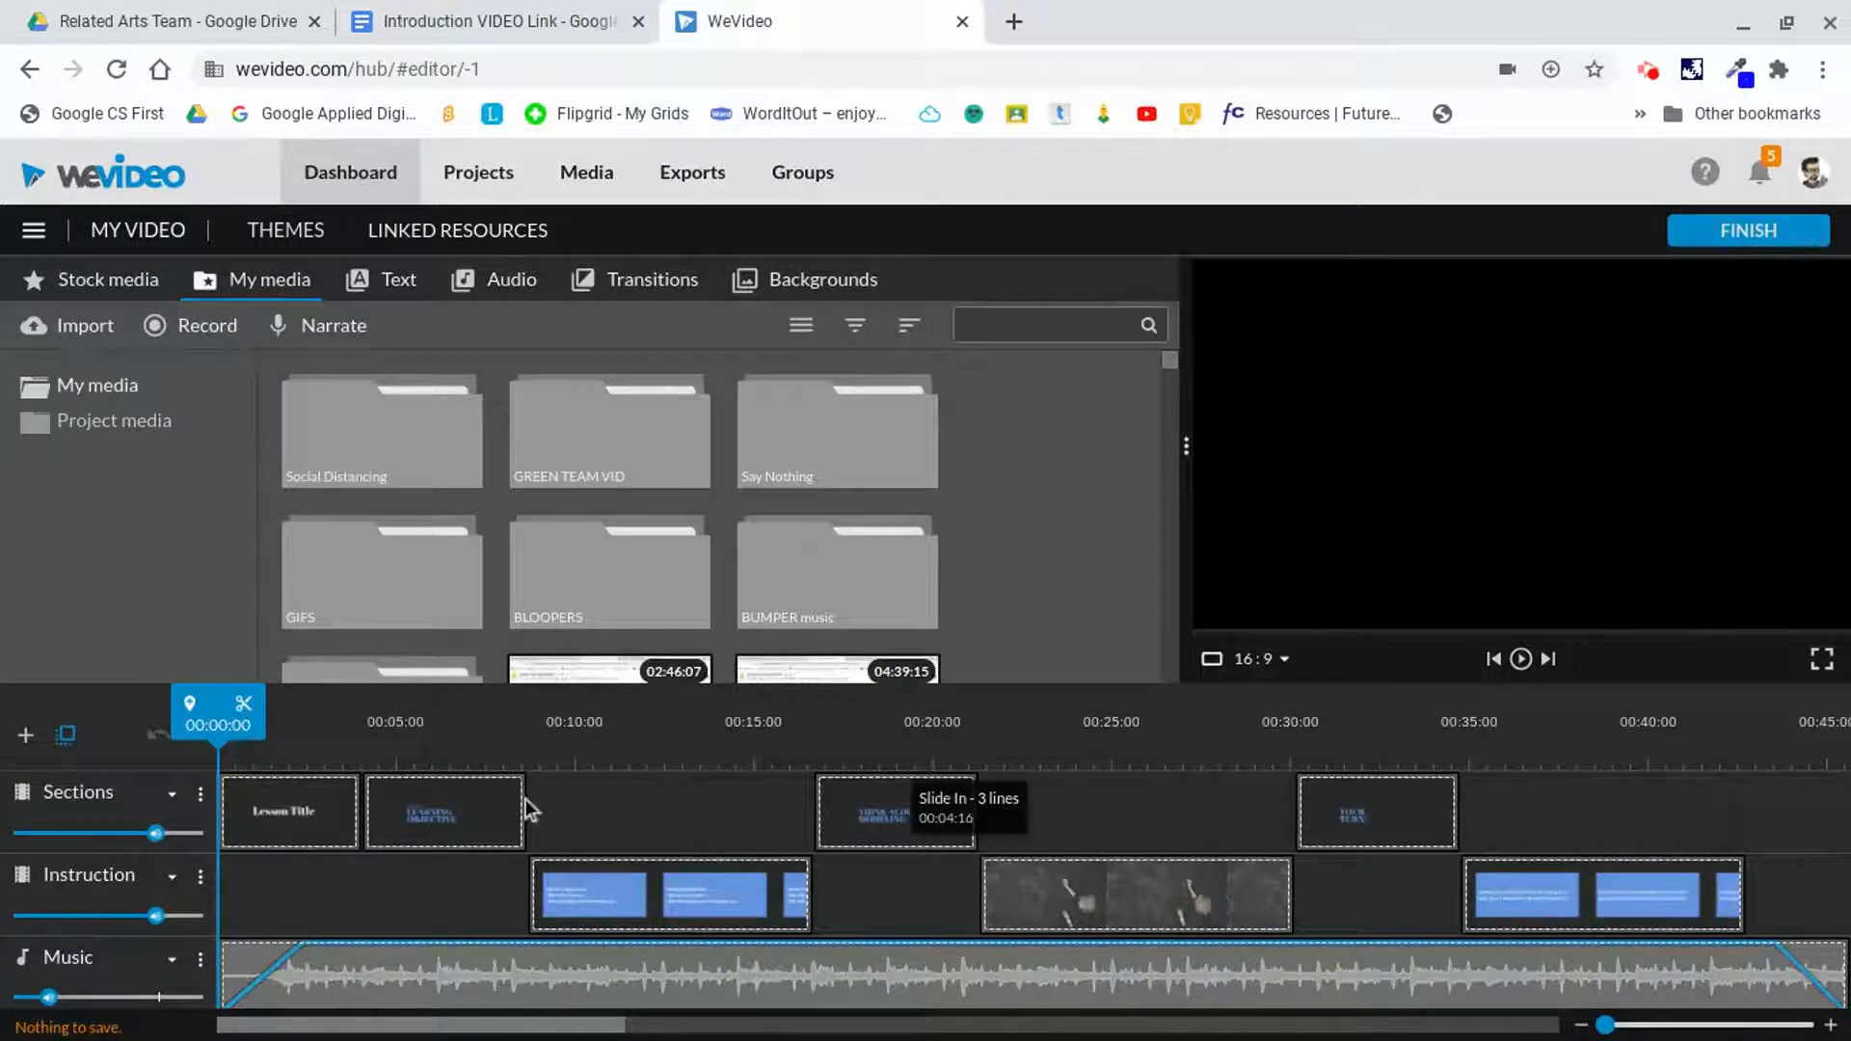
# - Play the template video through to the chalkboard clip, pause it and return the playhead to the start
pyautogui.click(1521, 660)
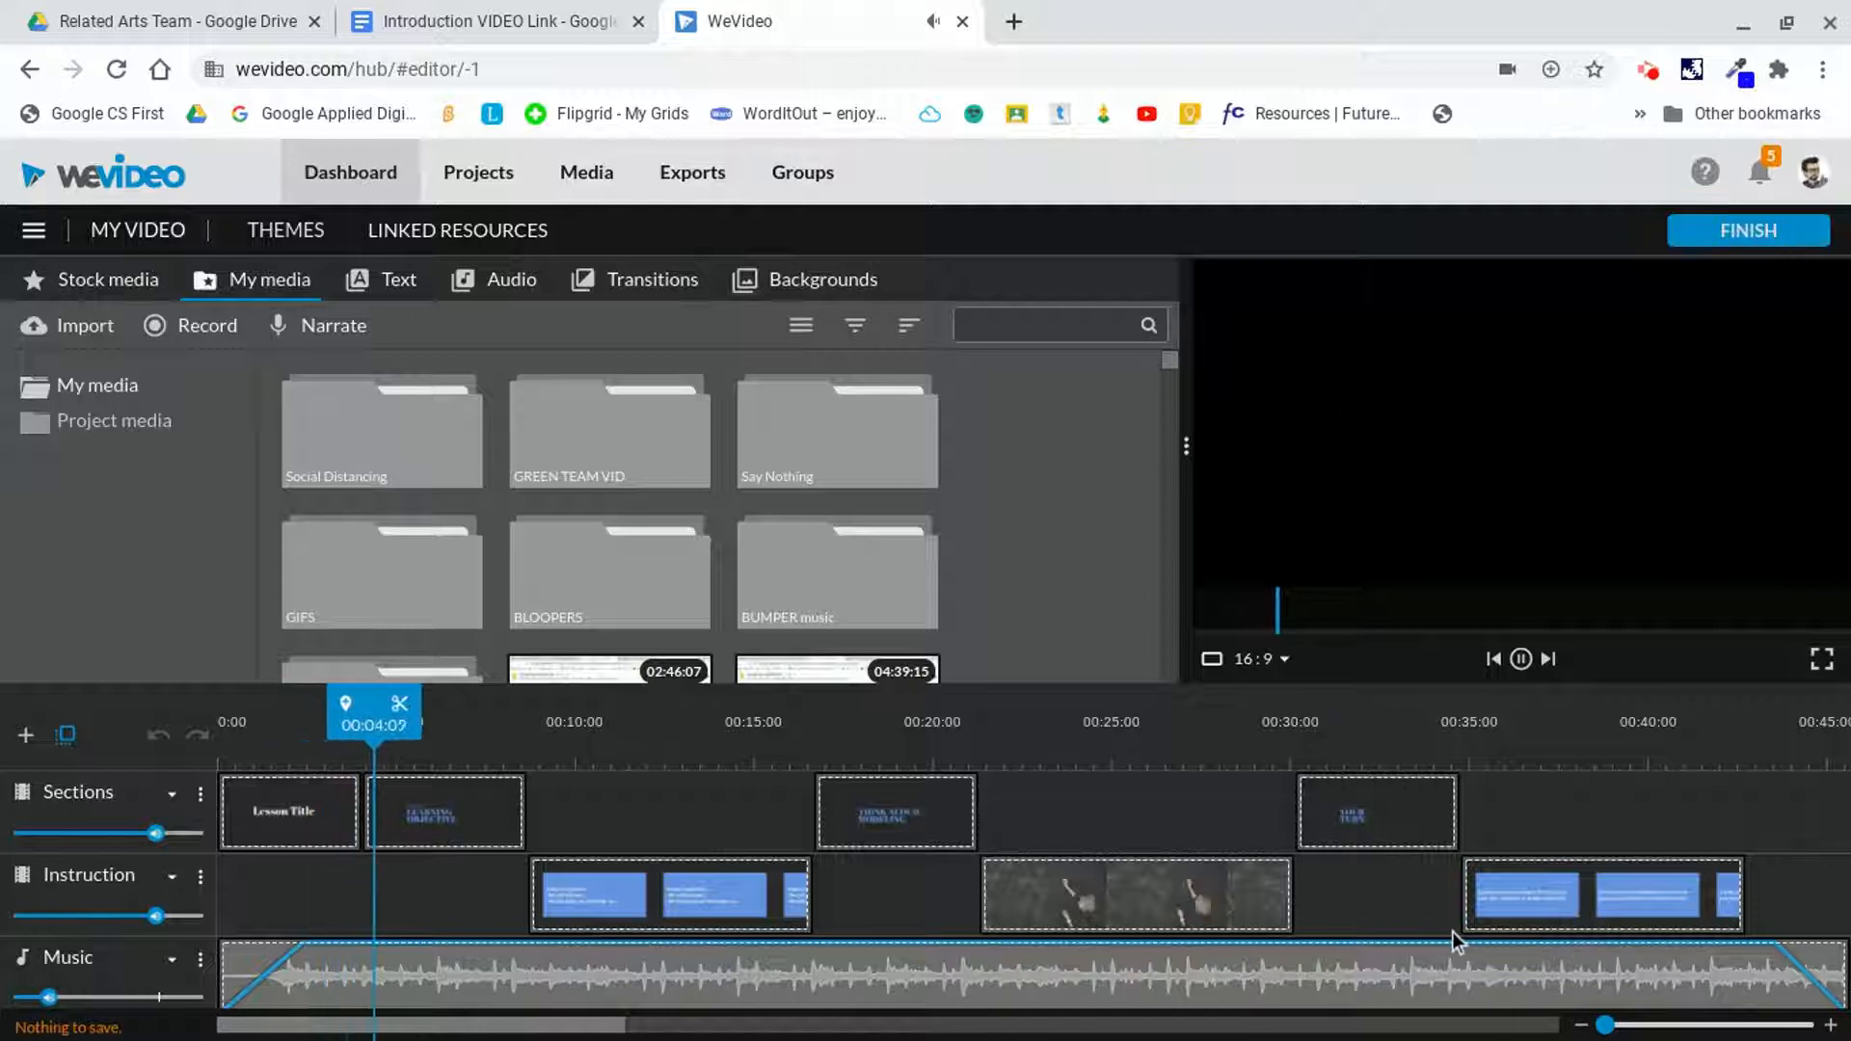
pyautogui.press('XF86AudioLowerVolume')
pyautogui.press('XF86AudioRaiseVolume')
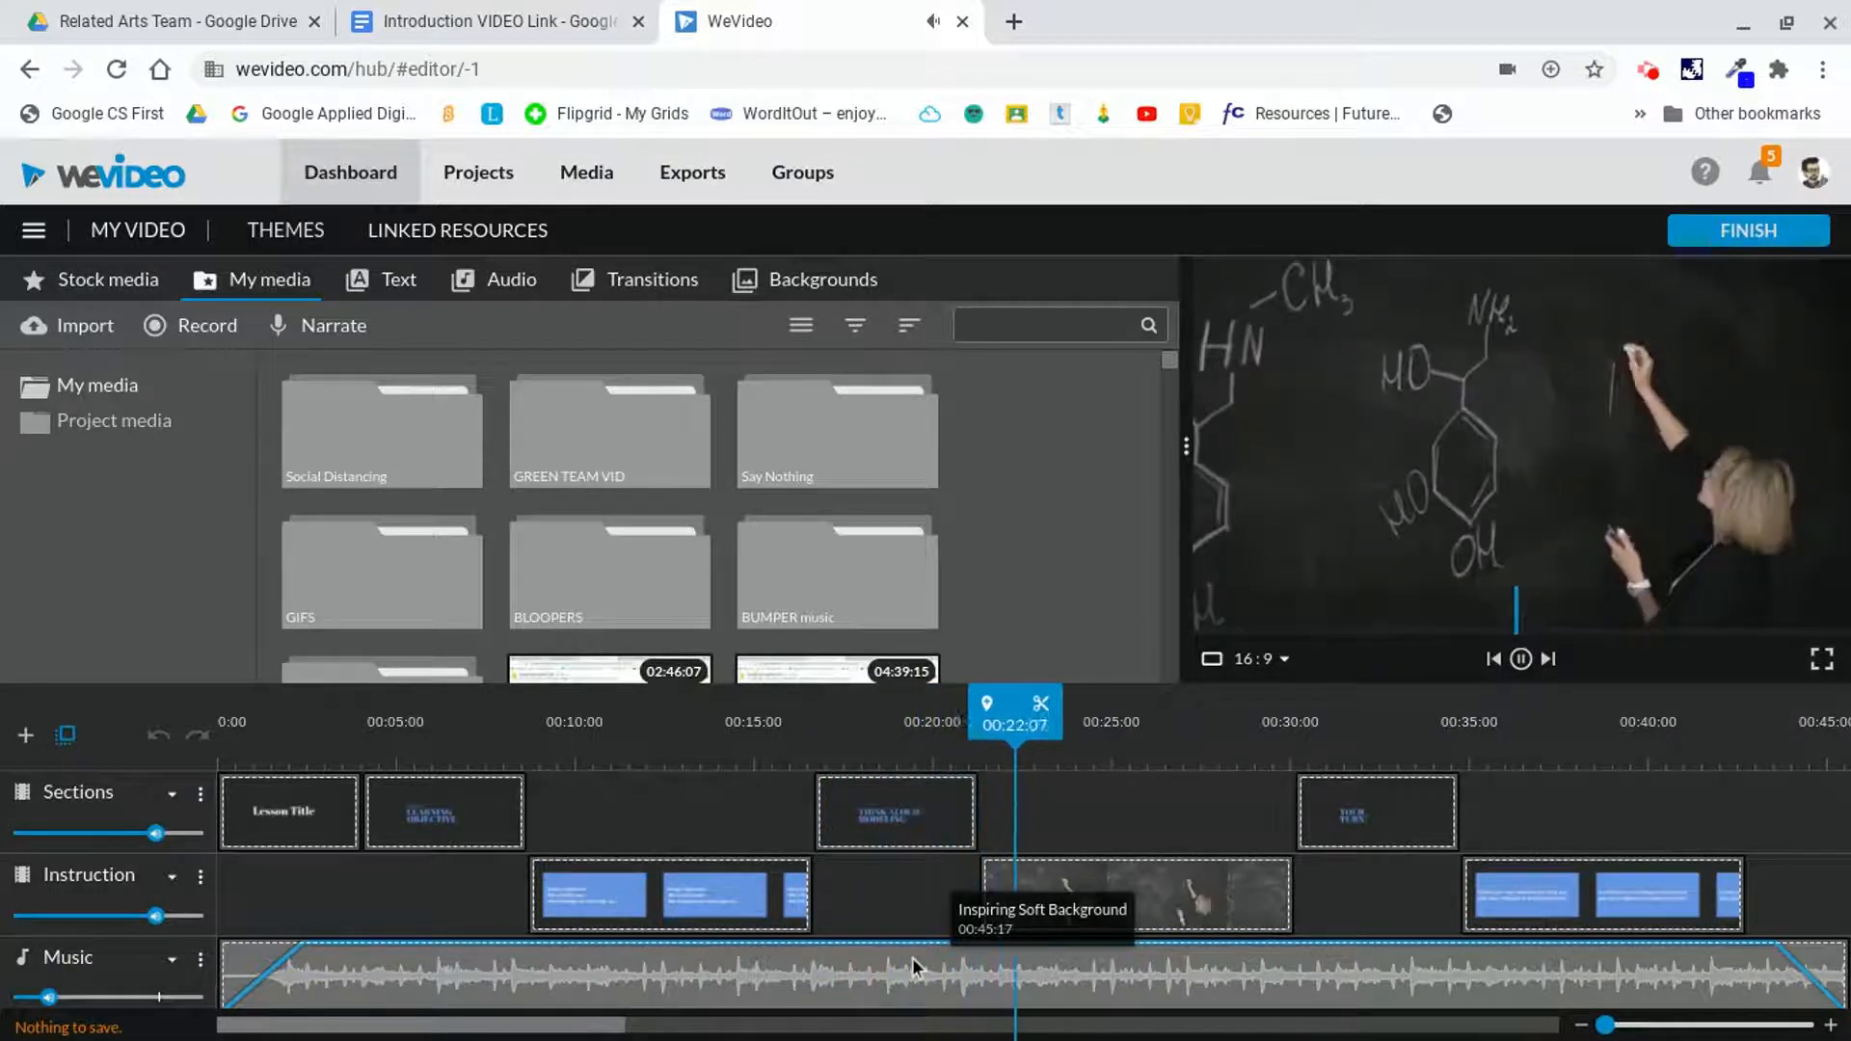
pyautogui.click(1521, 659)
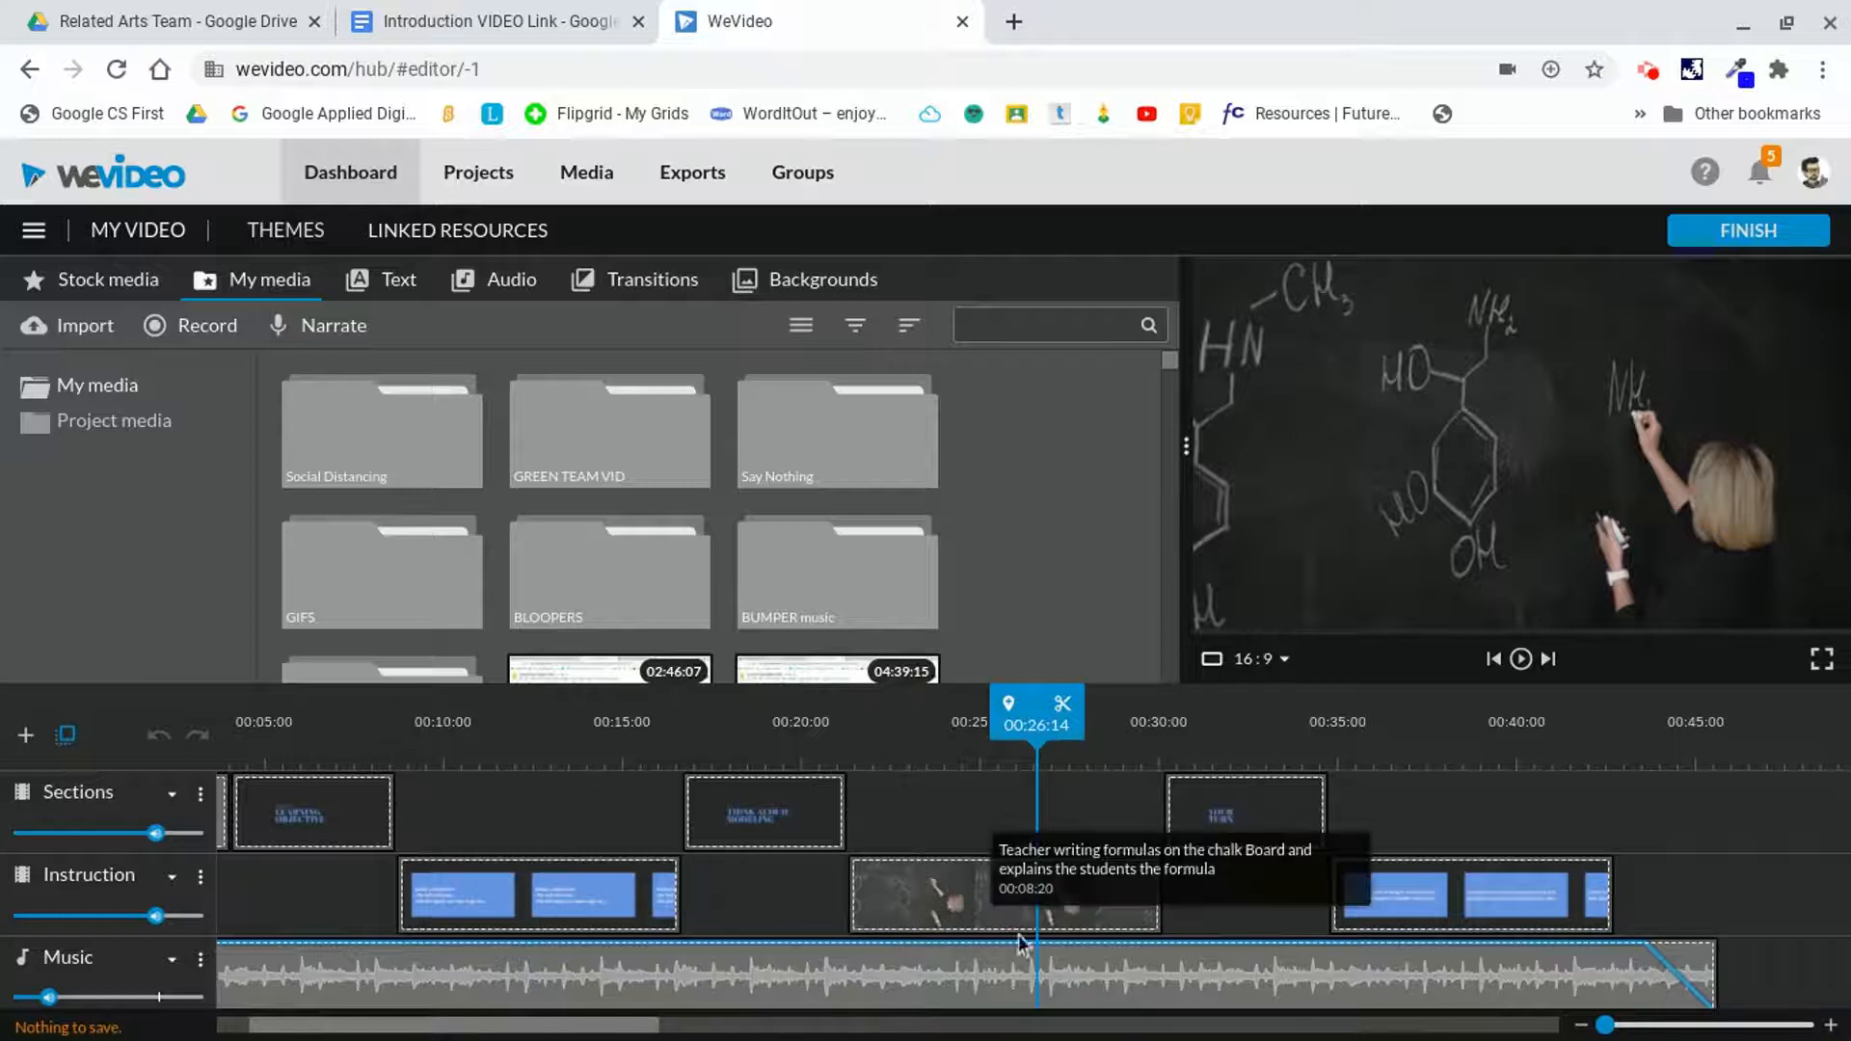
pyautogui.moveTo(1066, 743); pyautogui.dragTo(6, 774)
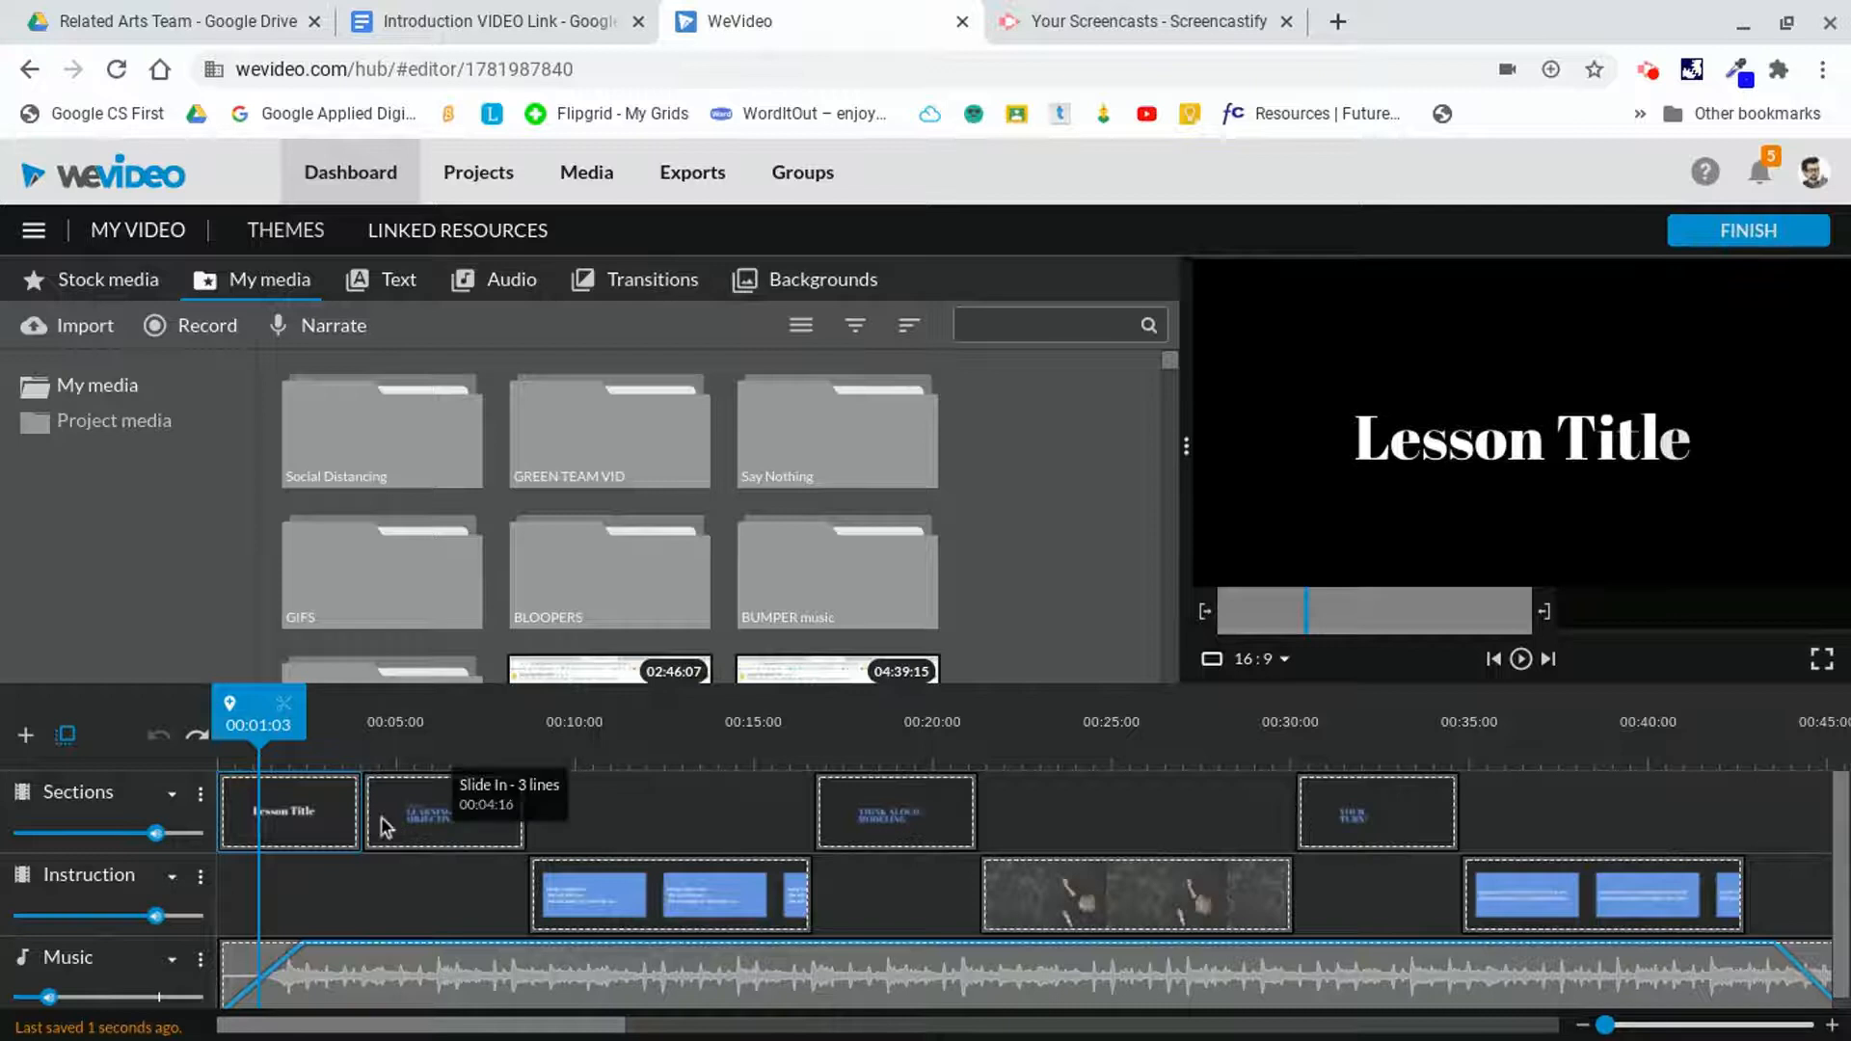
# - Look at the template's section title clips and first instruction clip on the timeline
pyautogui.click(1377, 821)
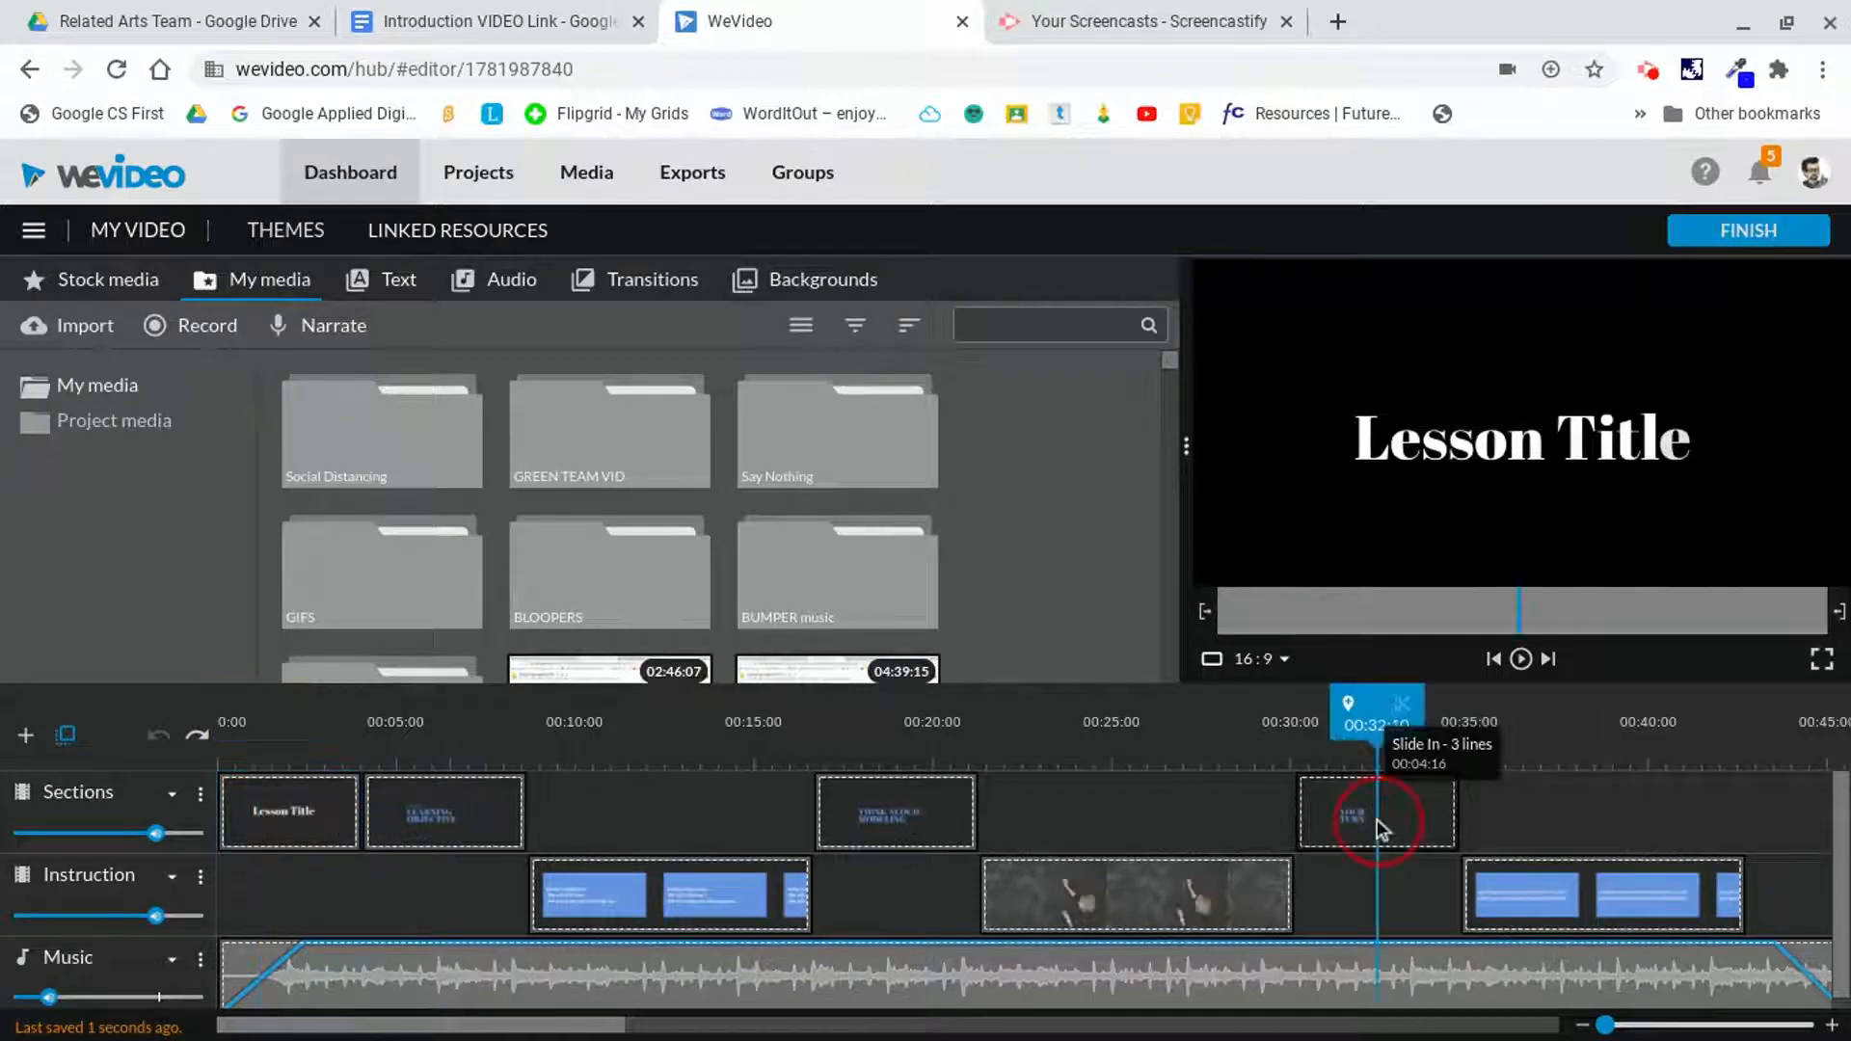
pyautogui.click(957, 810)
pyautogui.click(711, 889)
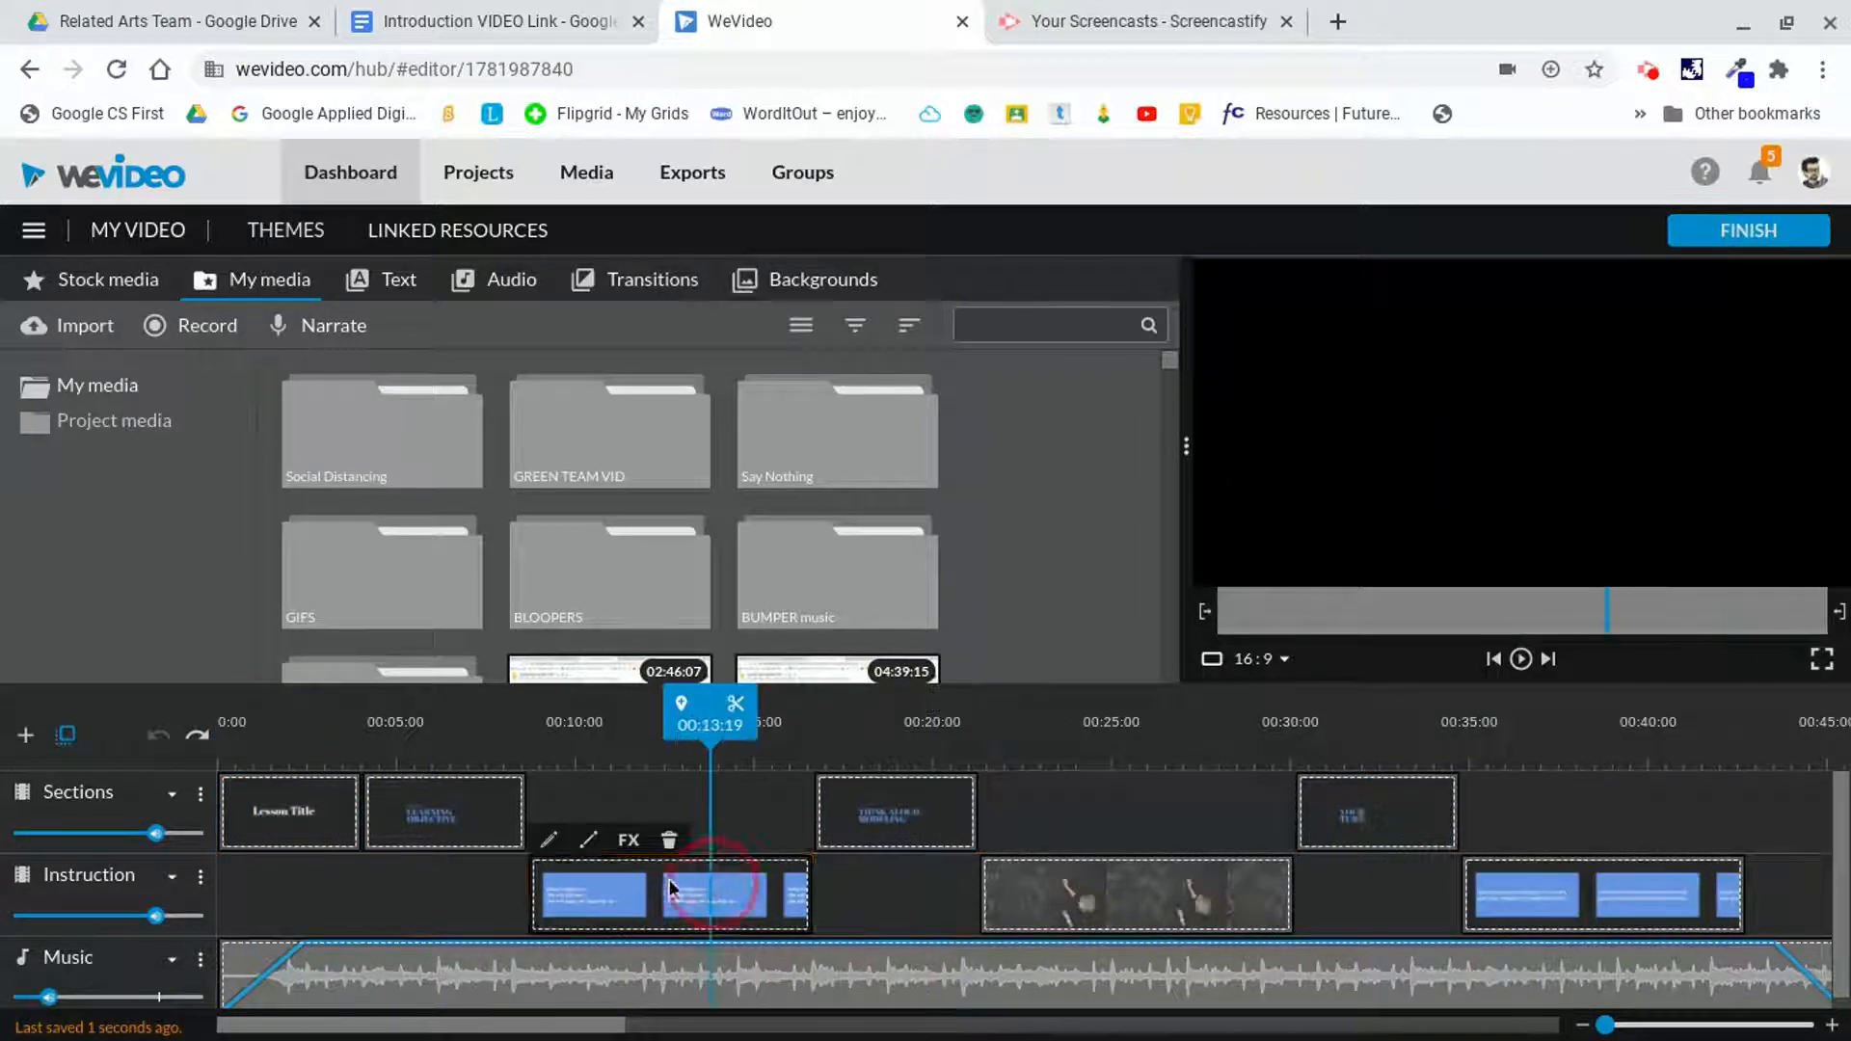
pyautogui.click(461, 823)
# - Open the Lesson Title clip for editing and replace its text with "Google Draw"
pyautogui.click(302, 820)
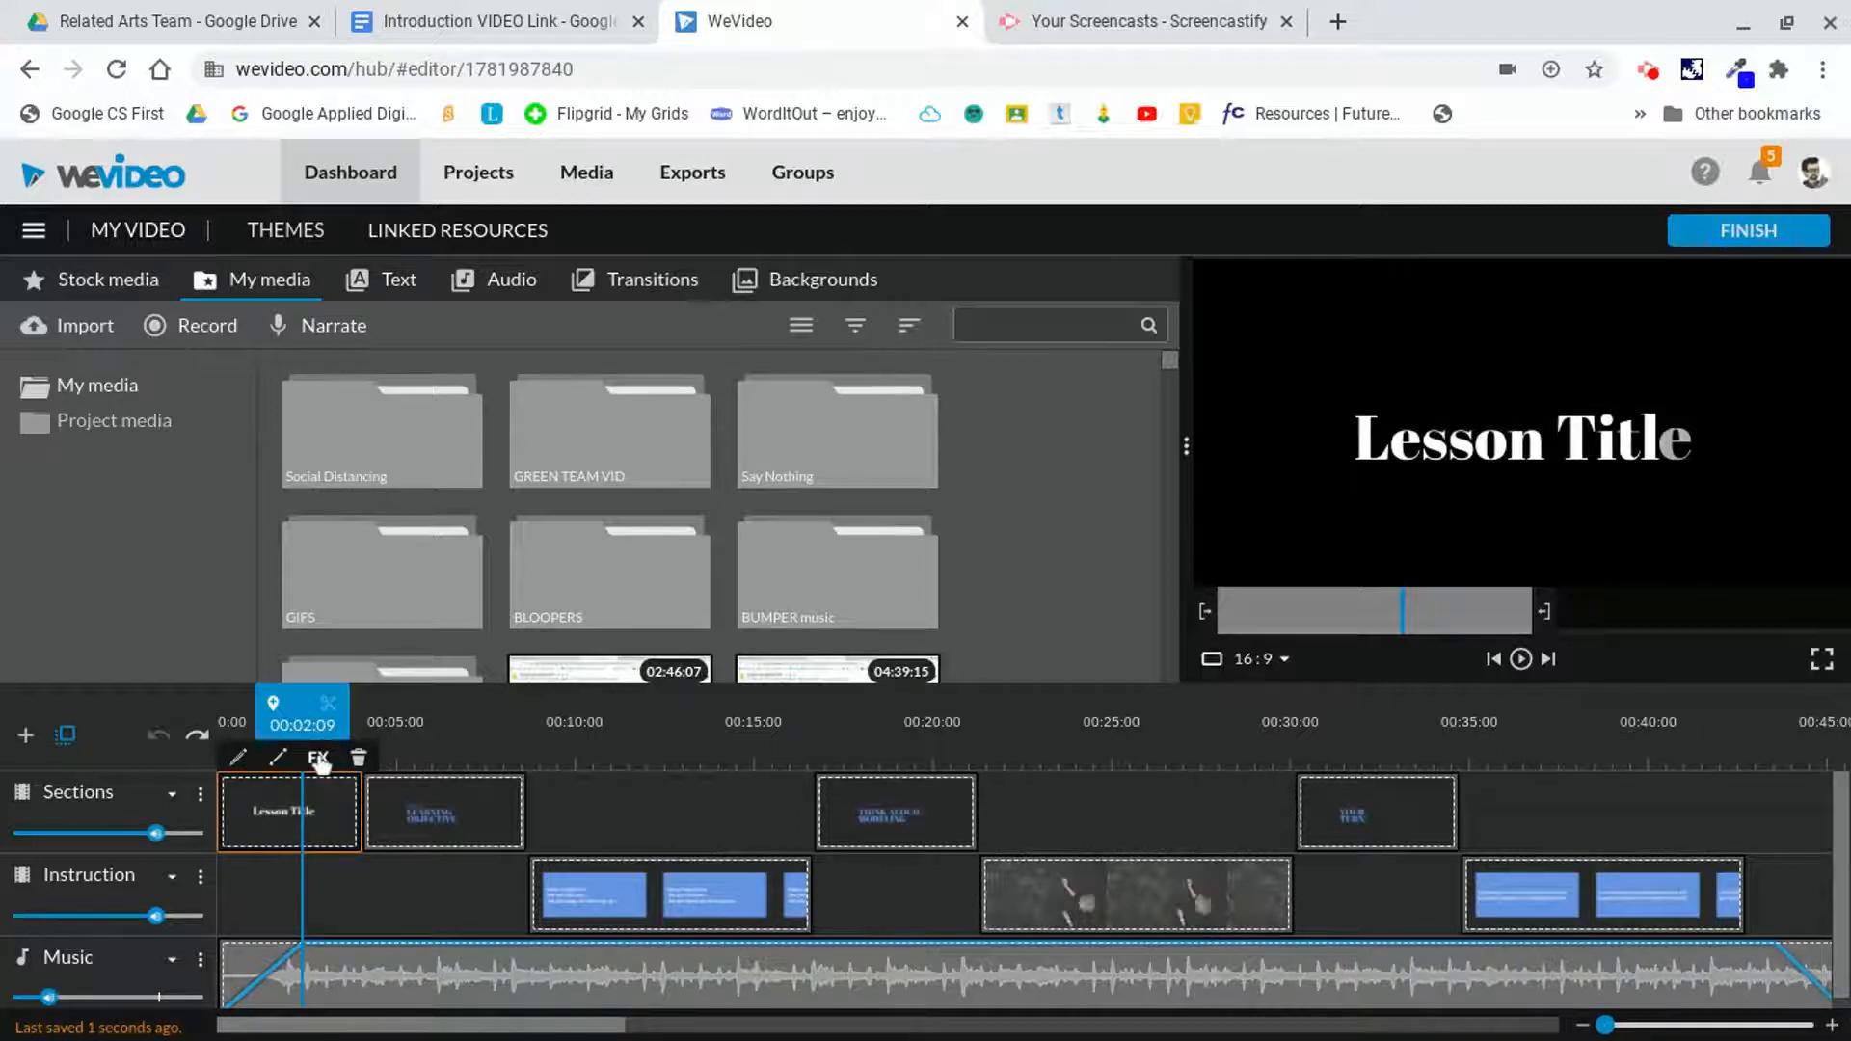
pyautogui.click(238, 760)
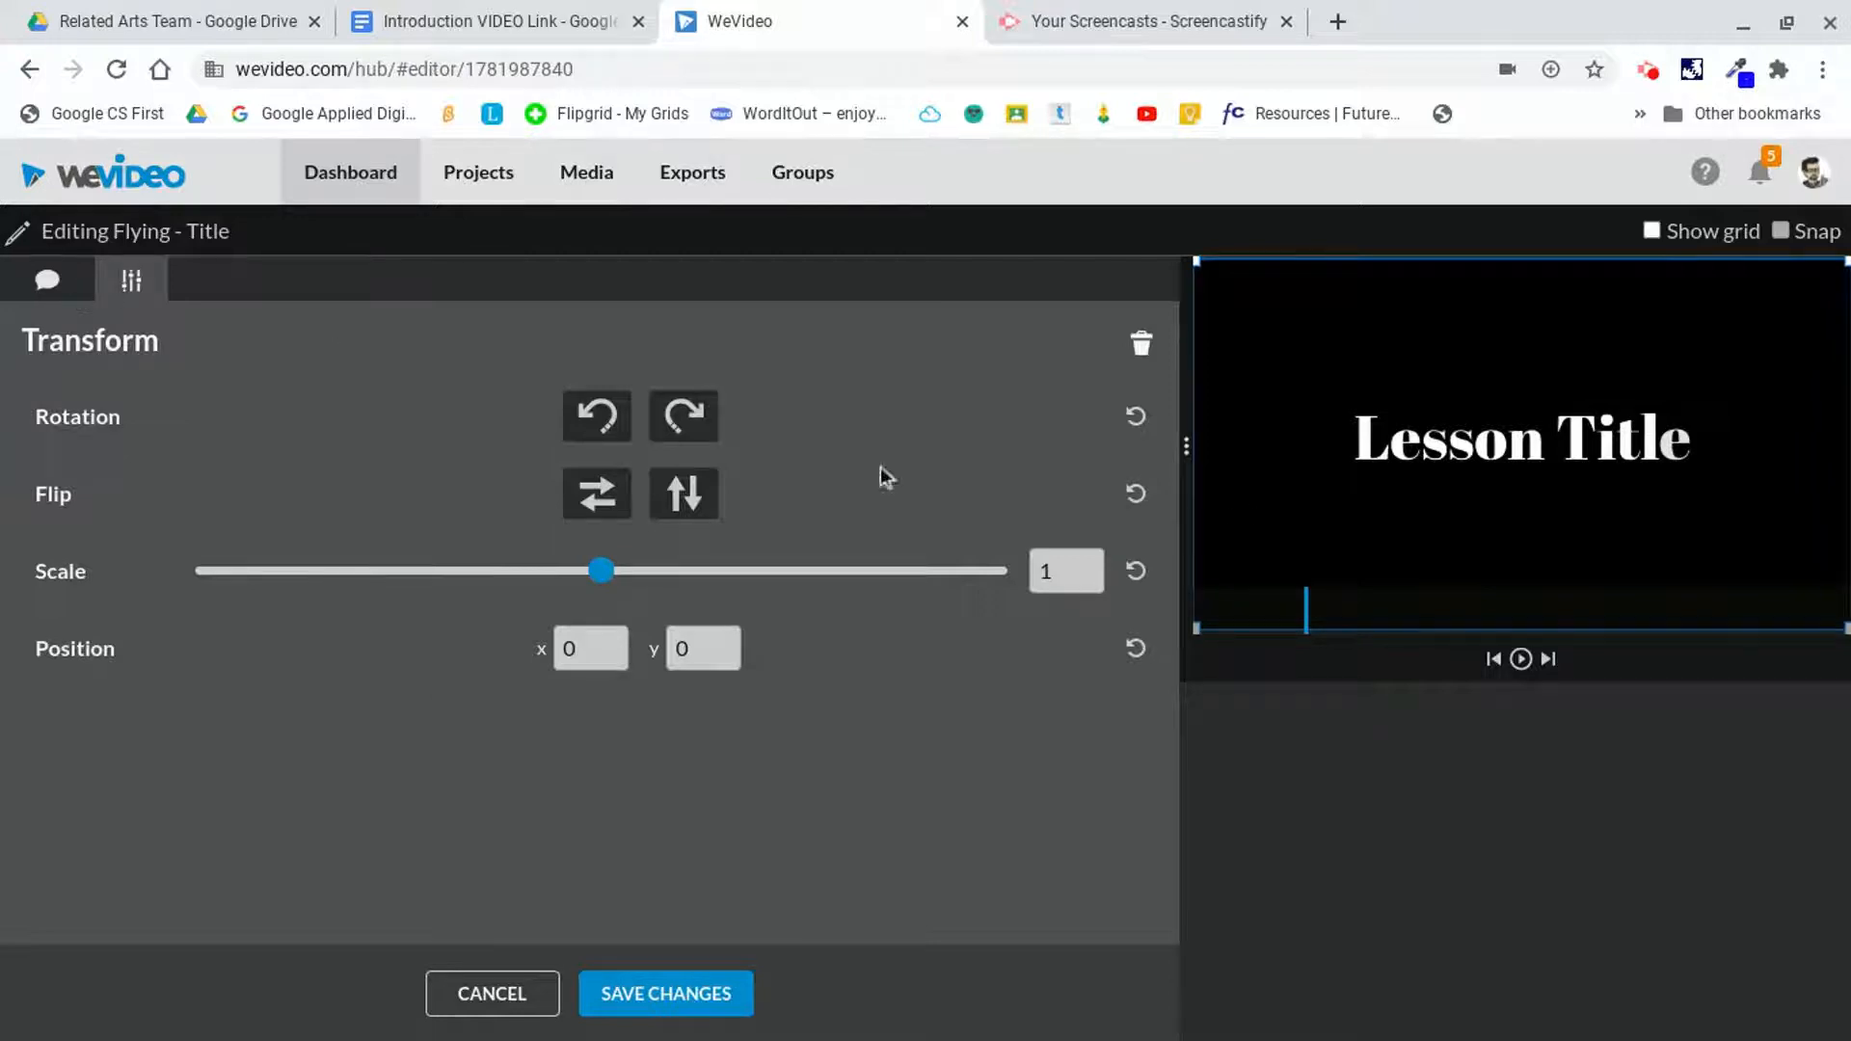
pyautogui.click(46, 288)
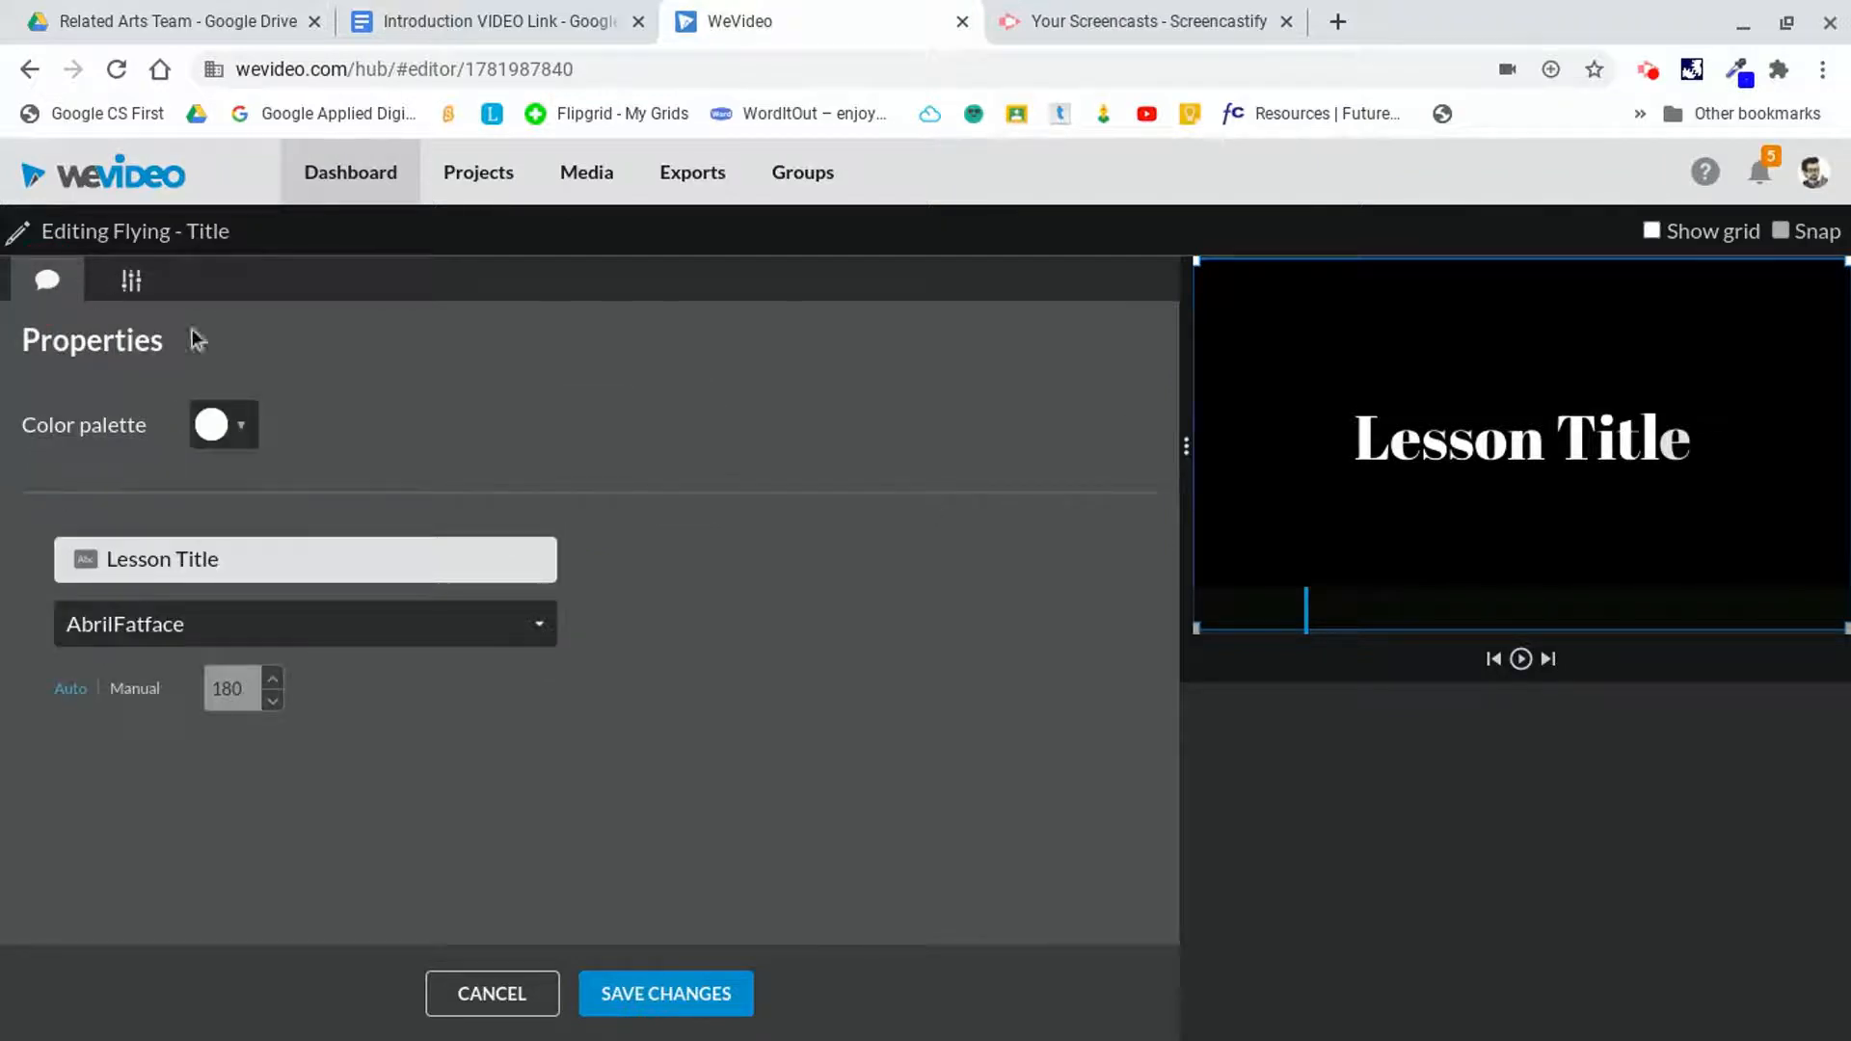
pyautogui.moveTo(220, 559); pyautogui.dragTo(75, 549)
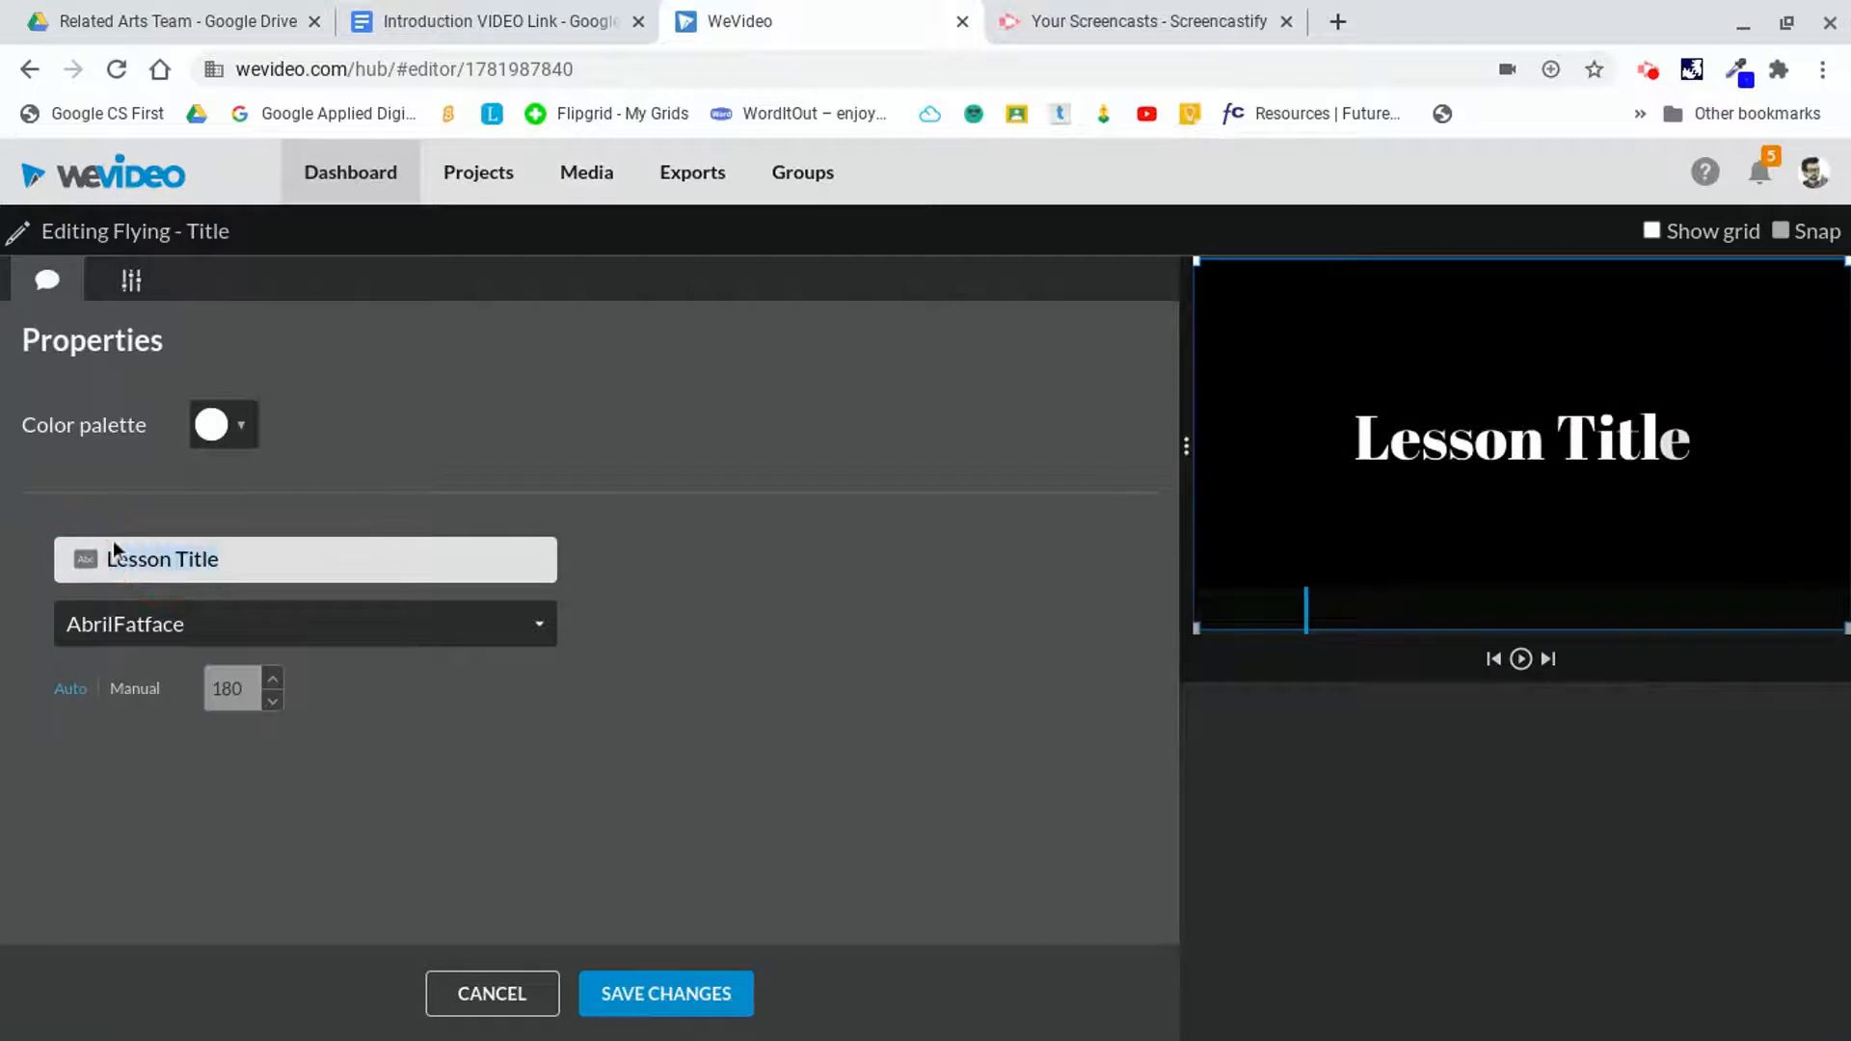
pyautogui.write('G')
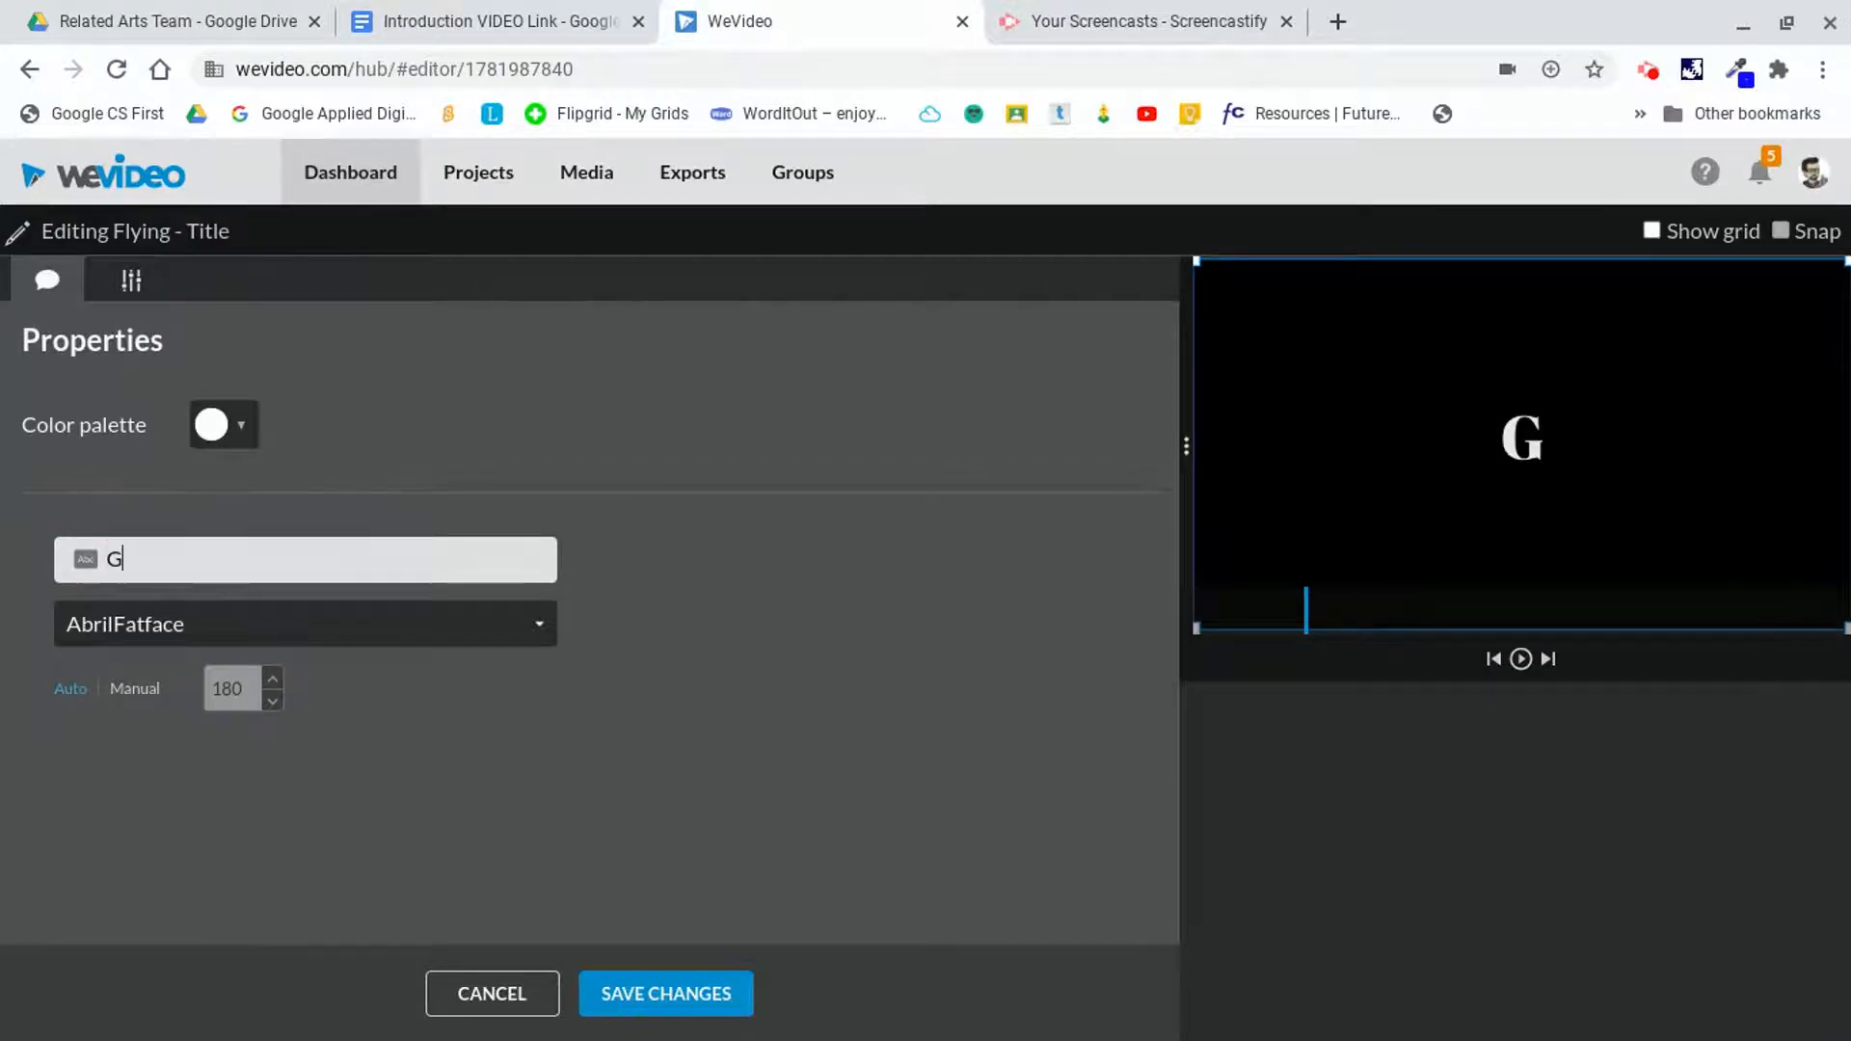
pyautogui.write('oogle Draw')
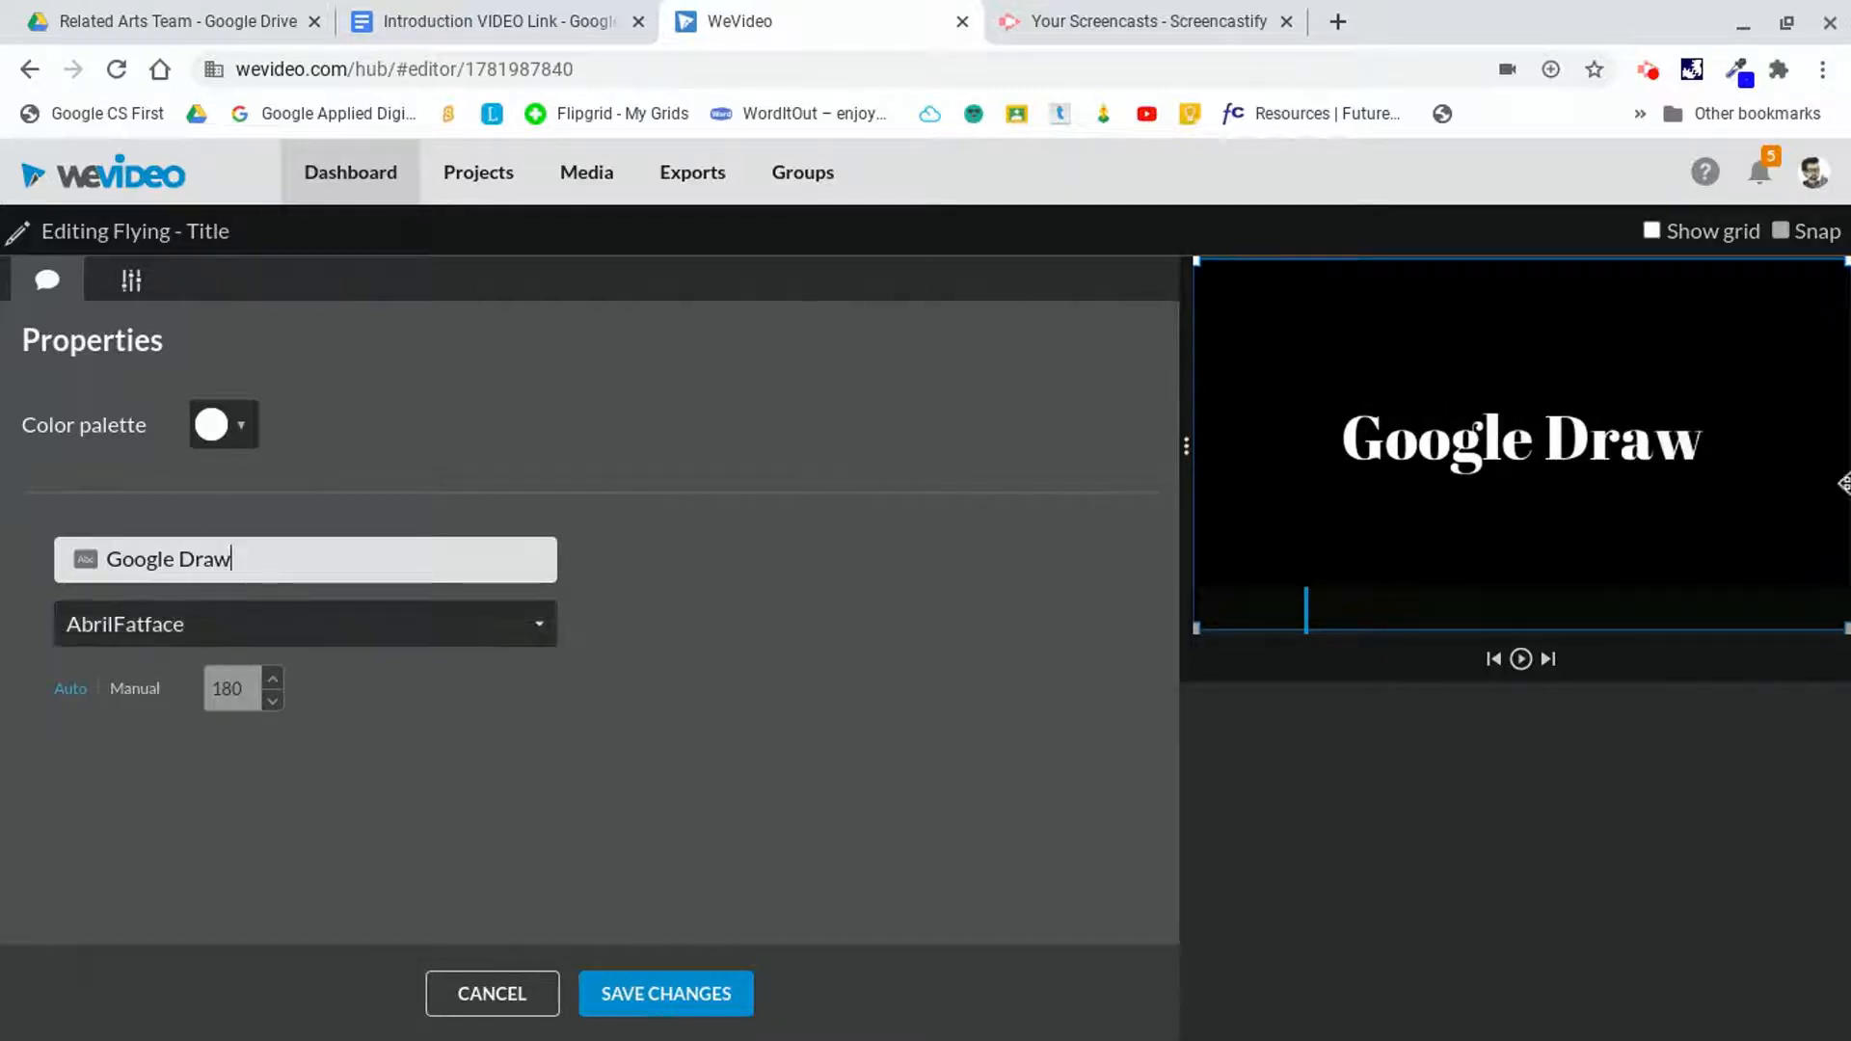
# - Change the title's font to Bangers
pyautogui.click(532, 628)
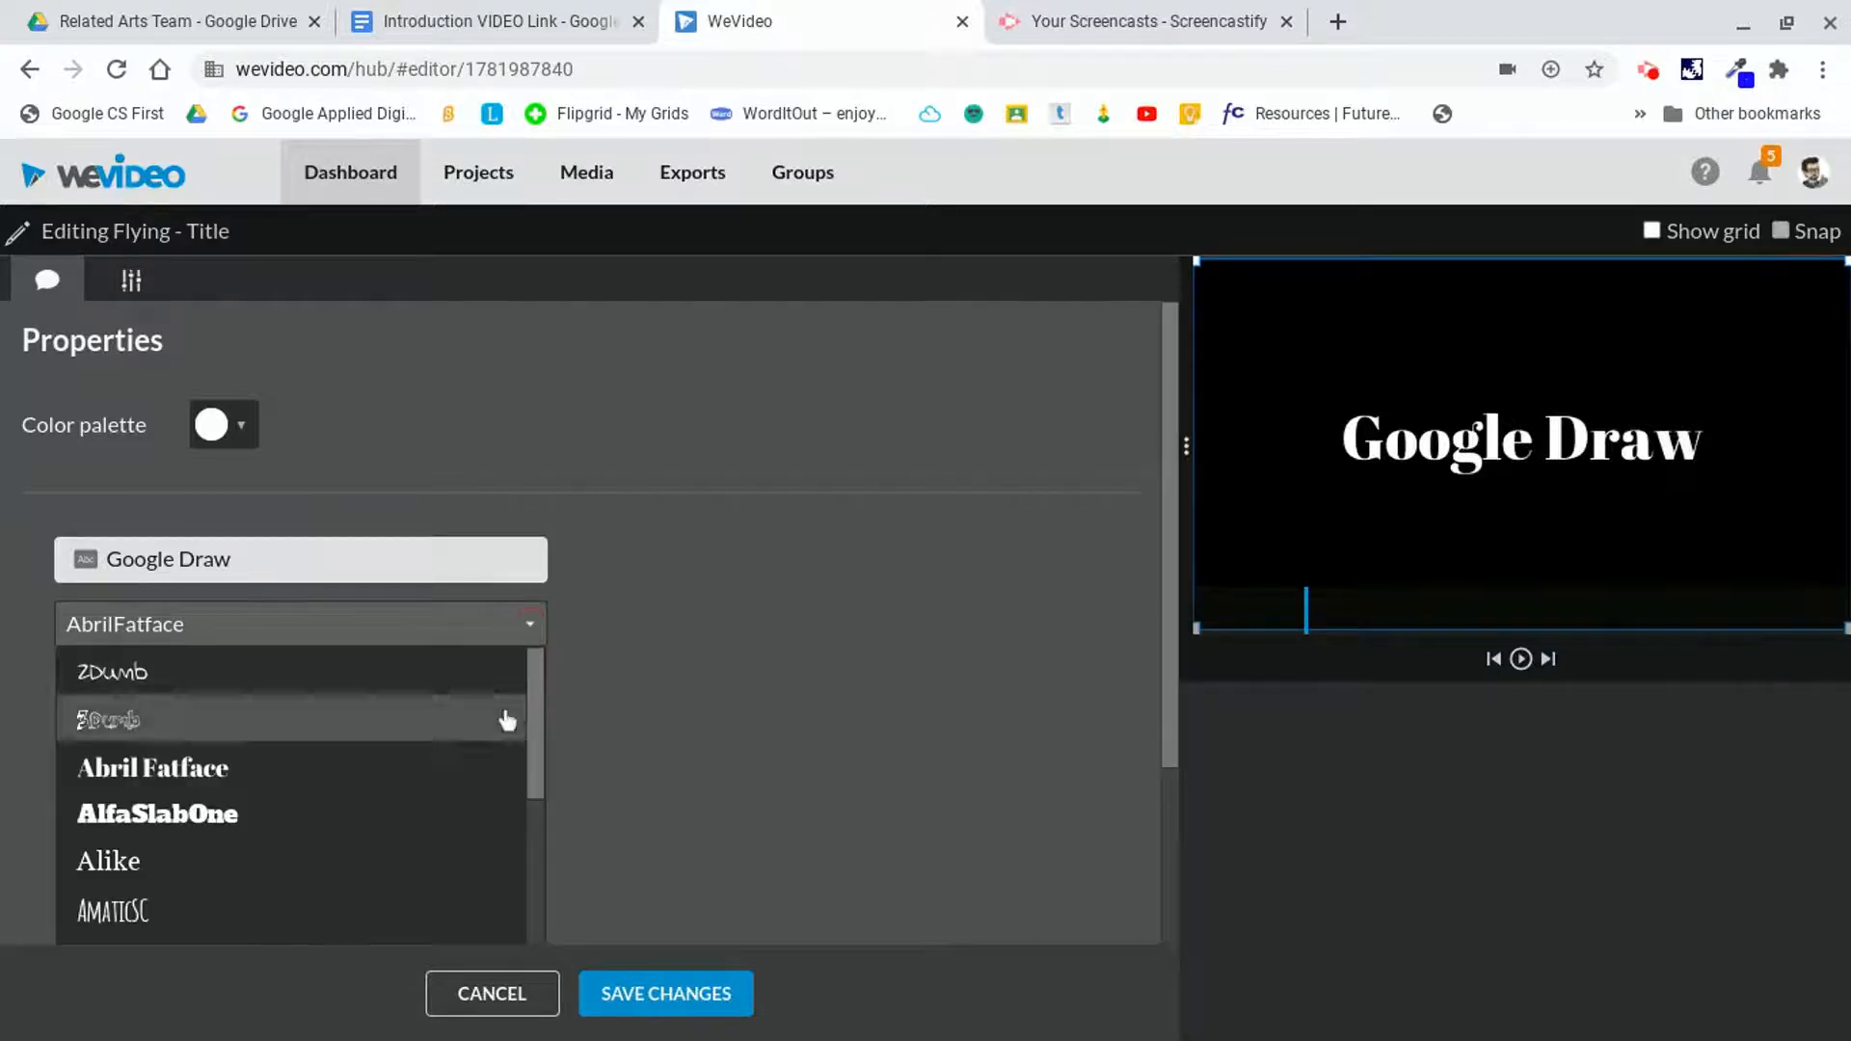
pyautogui.moveTo(536, 704); pyautogui.dragTo(512, 748)
pyautogui.click(69, 908)
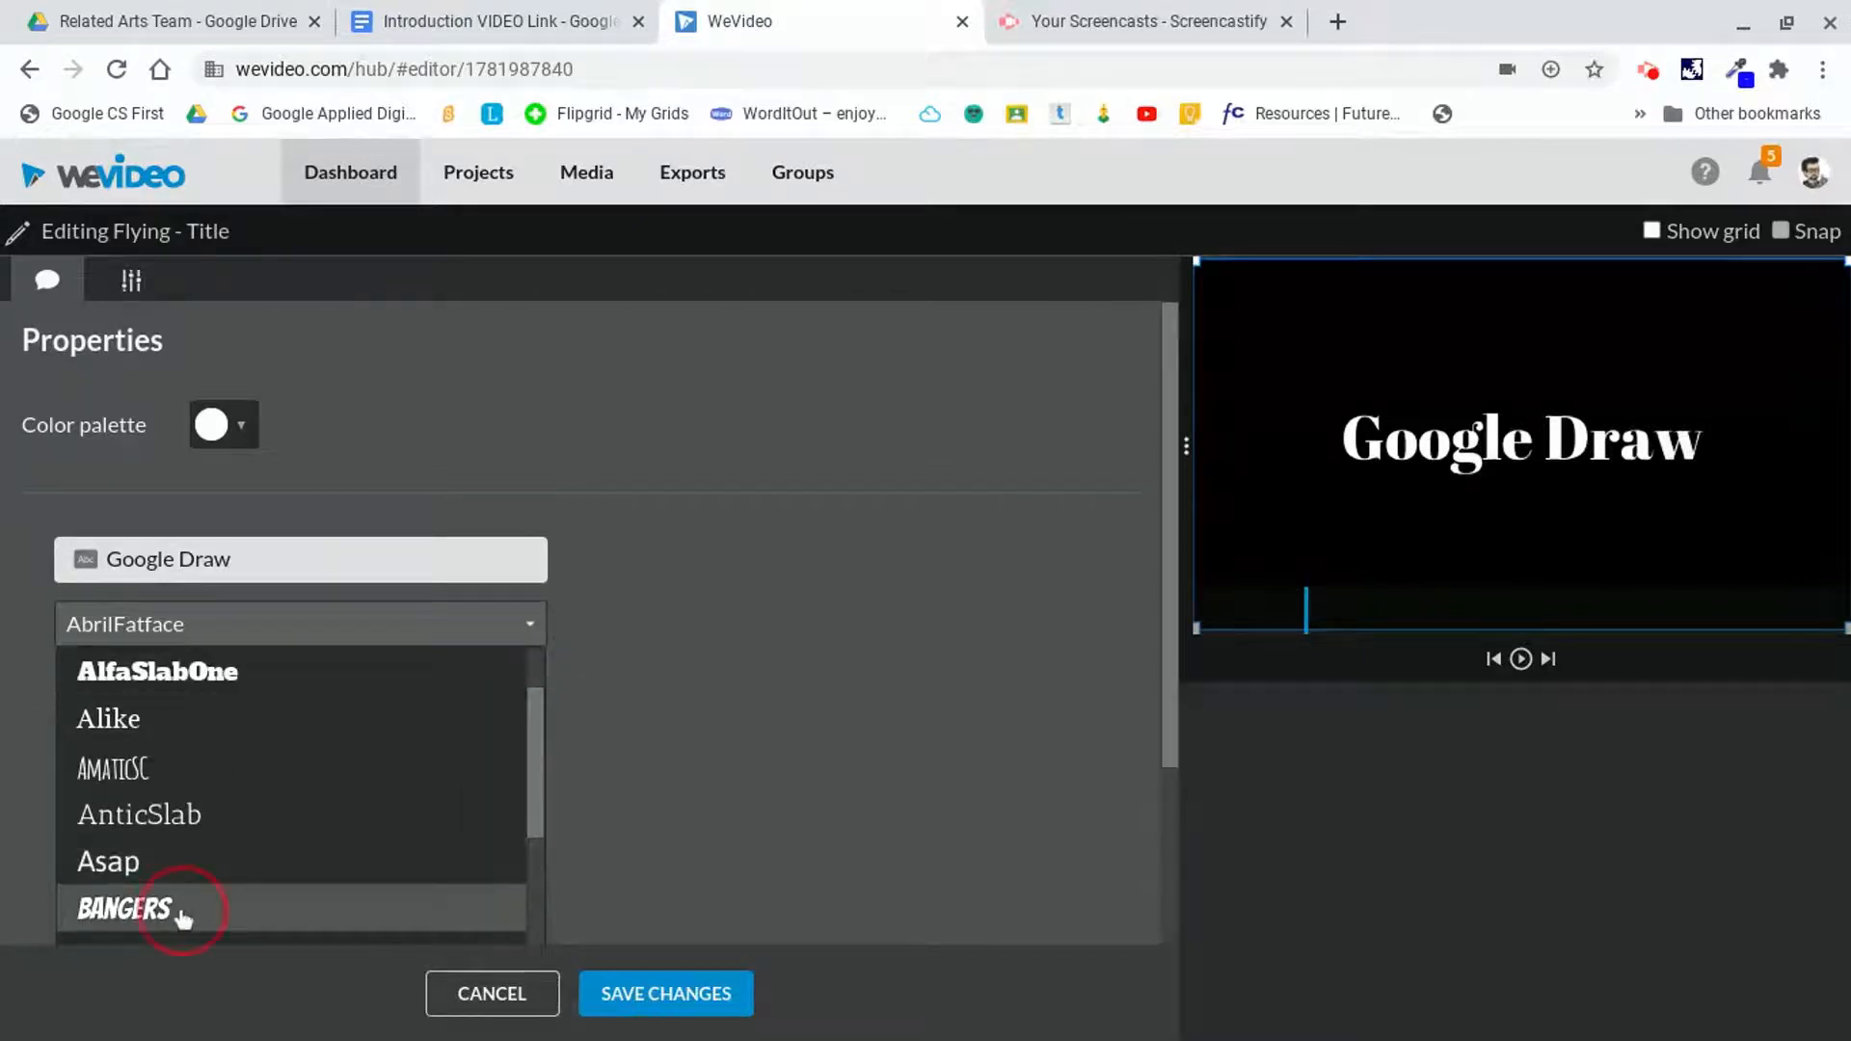
# - Color the title red at about 0.64 opacity and increase its font size slightly using manual sizing
pyautogui.click(242, 415)
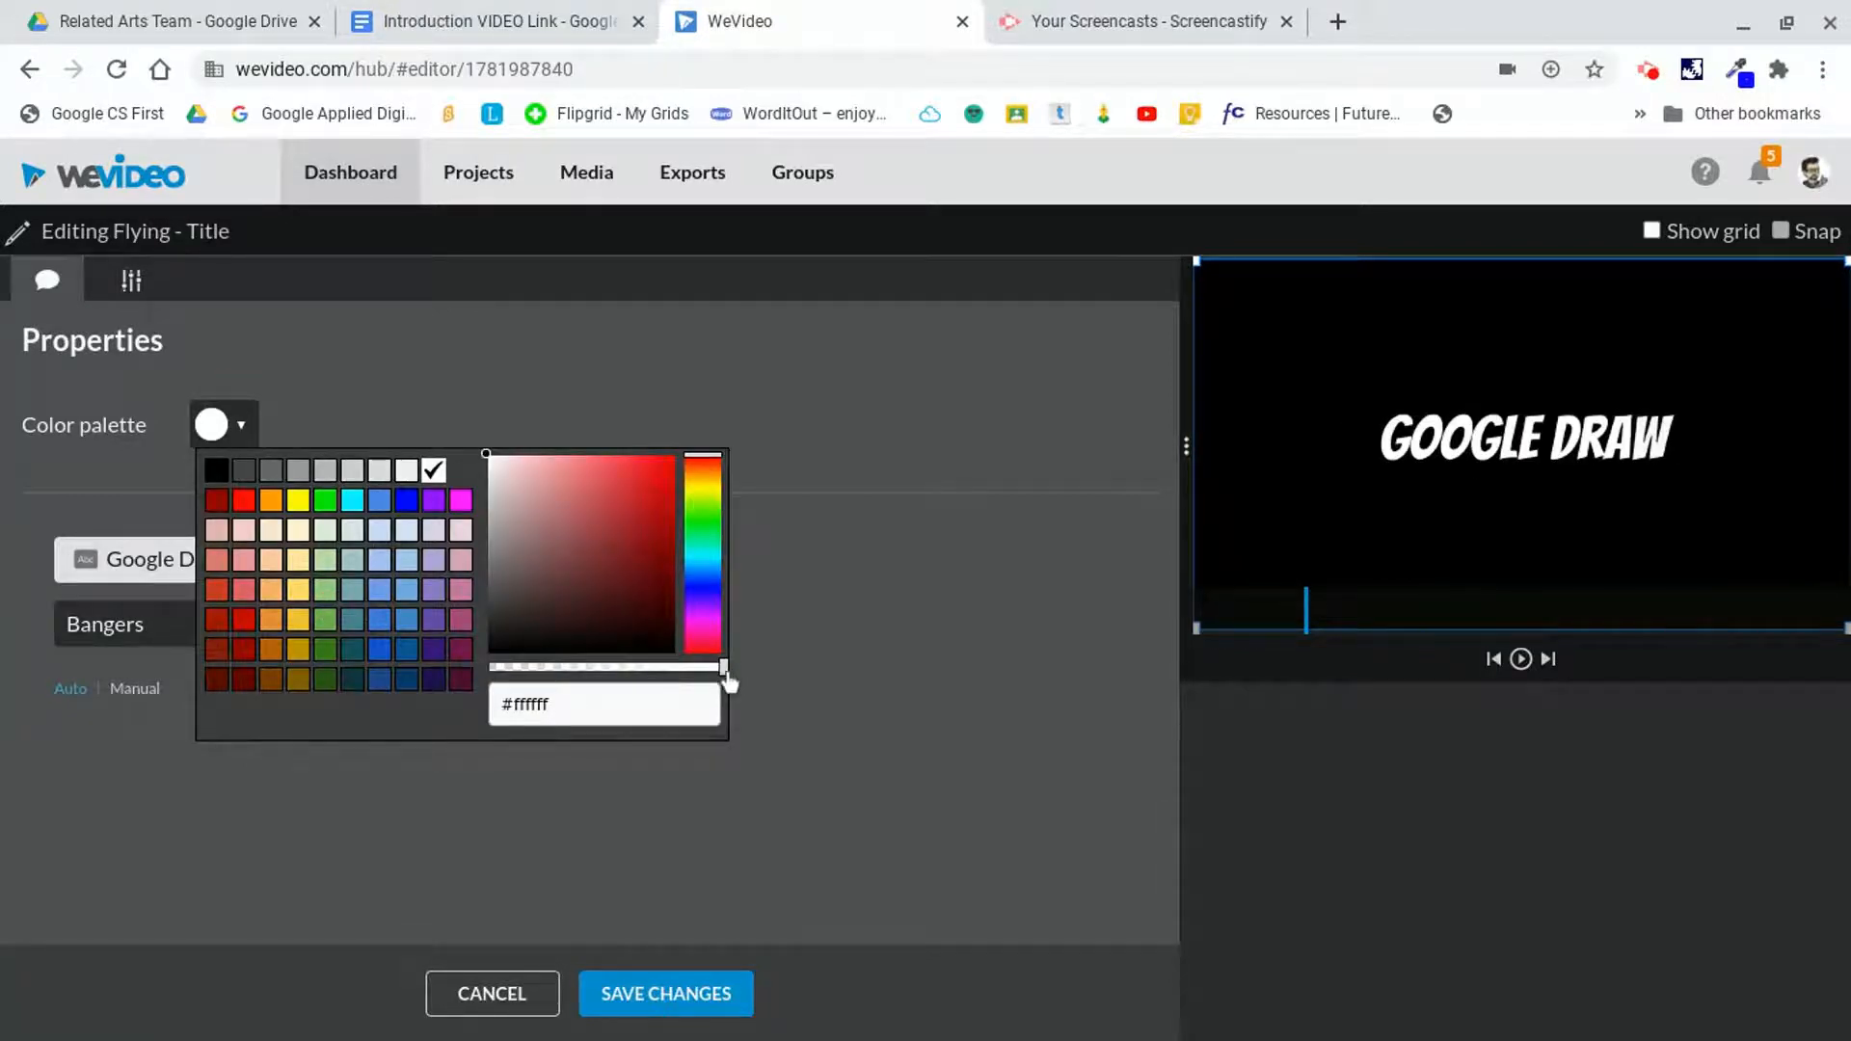
pyautogui.moveTo(723, 672); pyautogui.dragTo(641, 675)
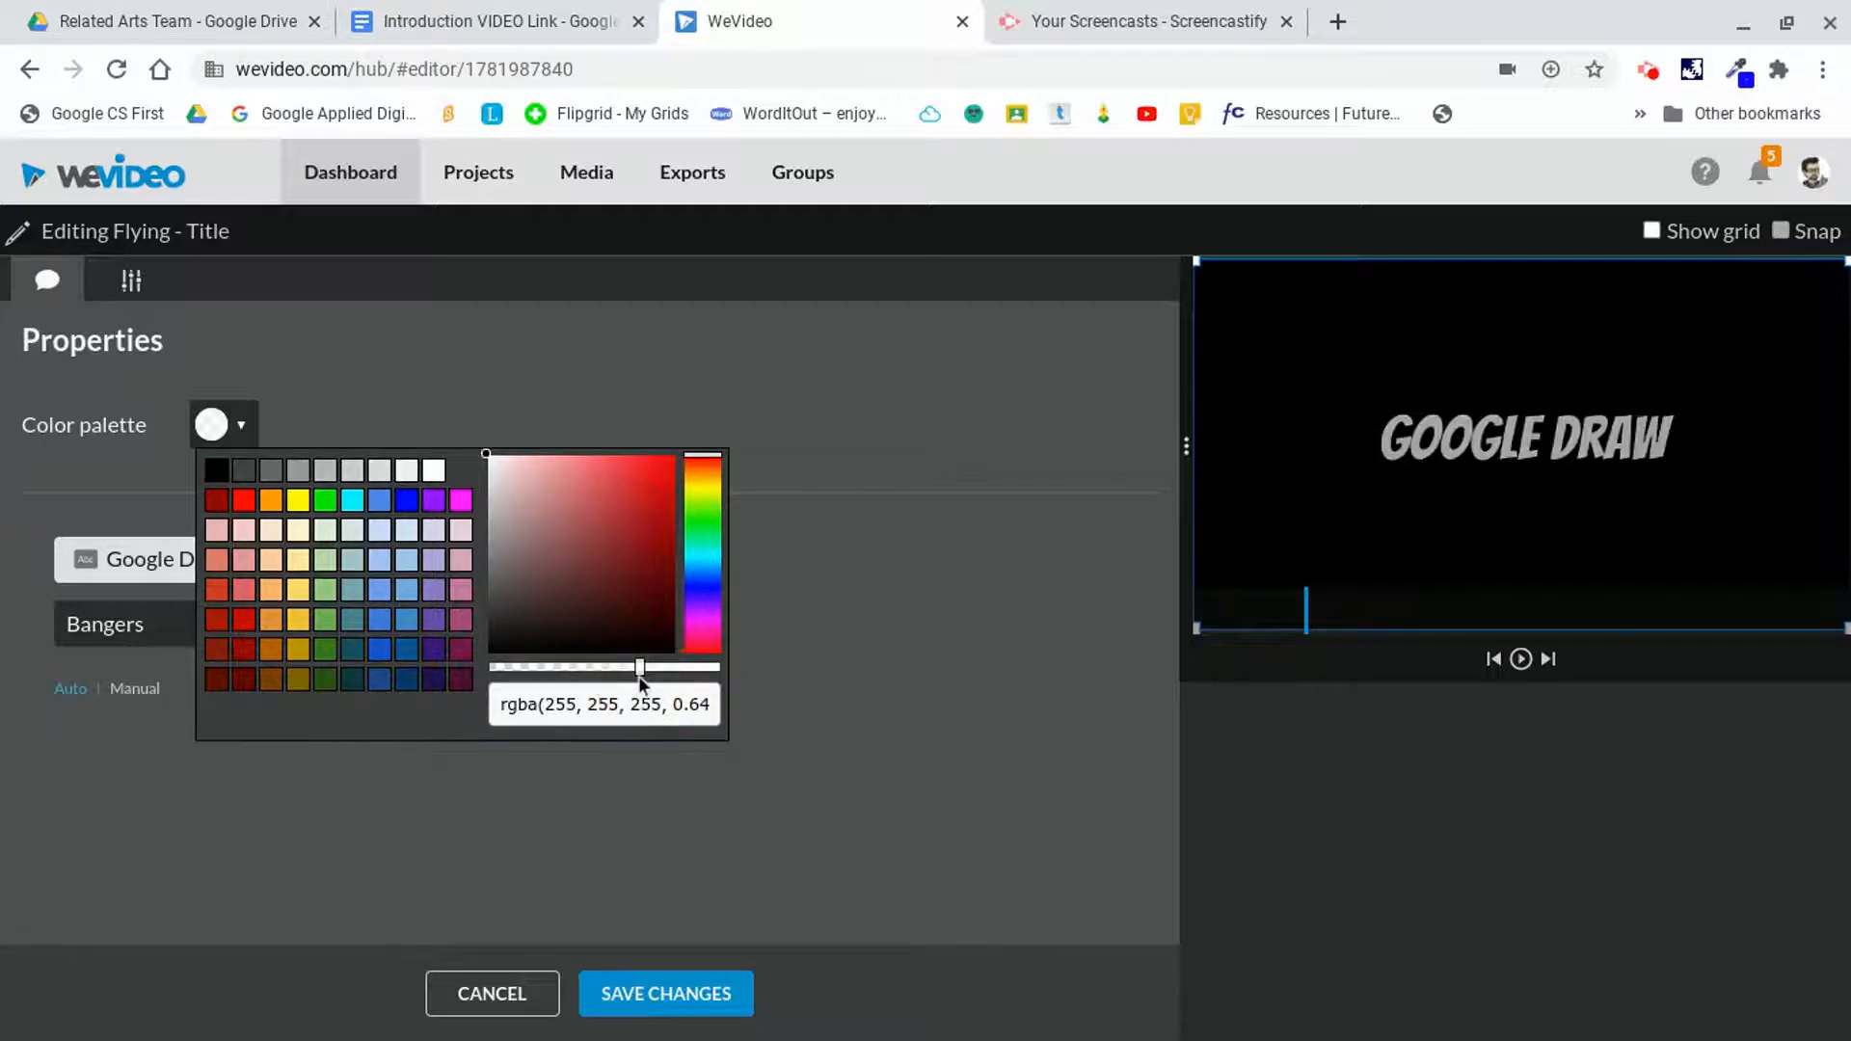
pyautogui.click(244, 499)
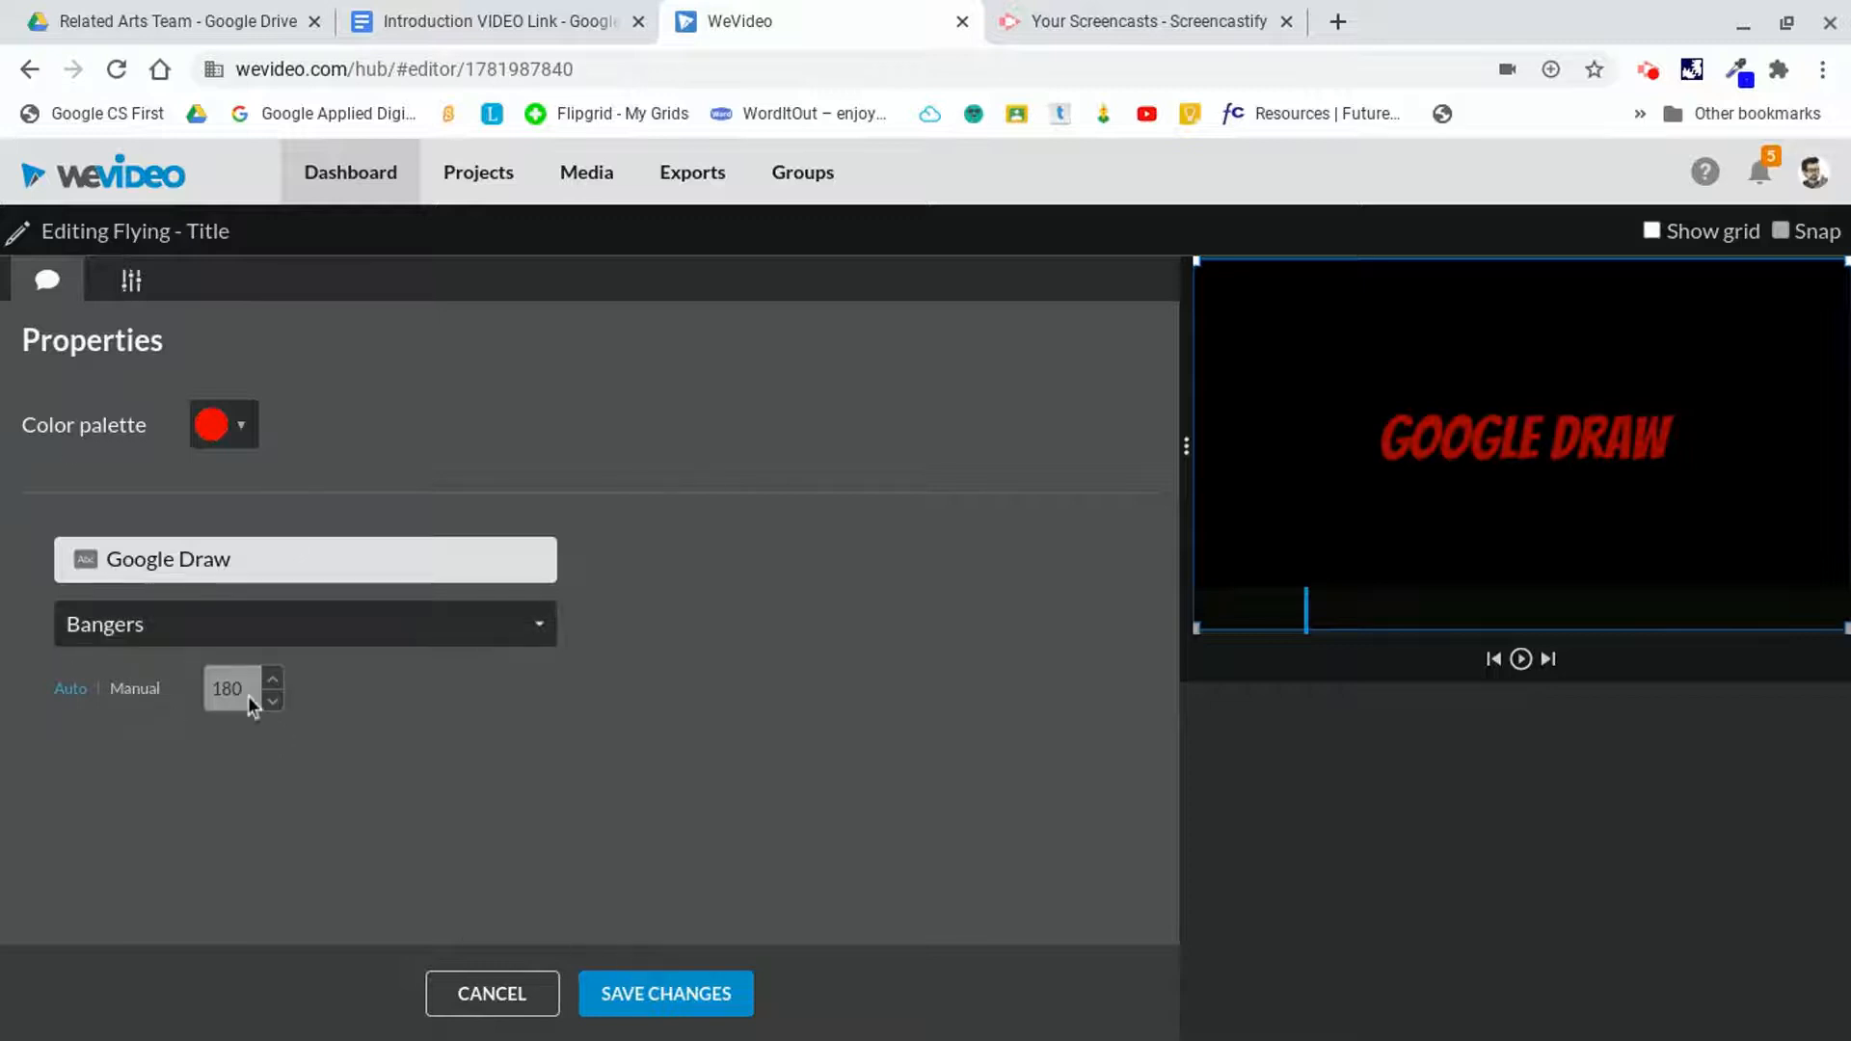
pyautogui.click(135, 690)
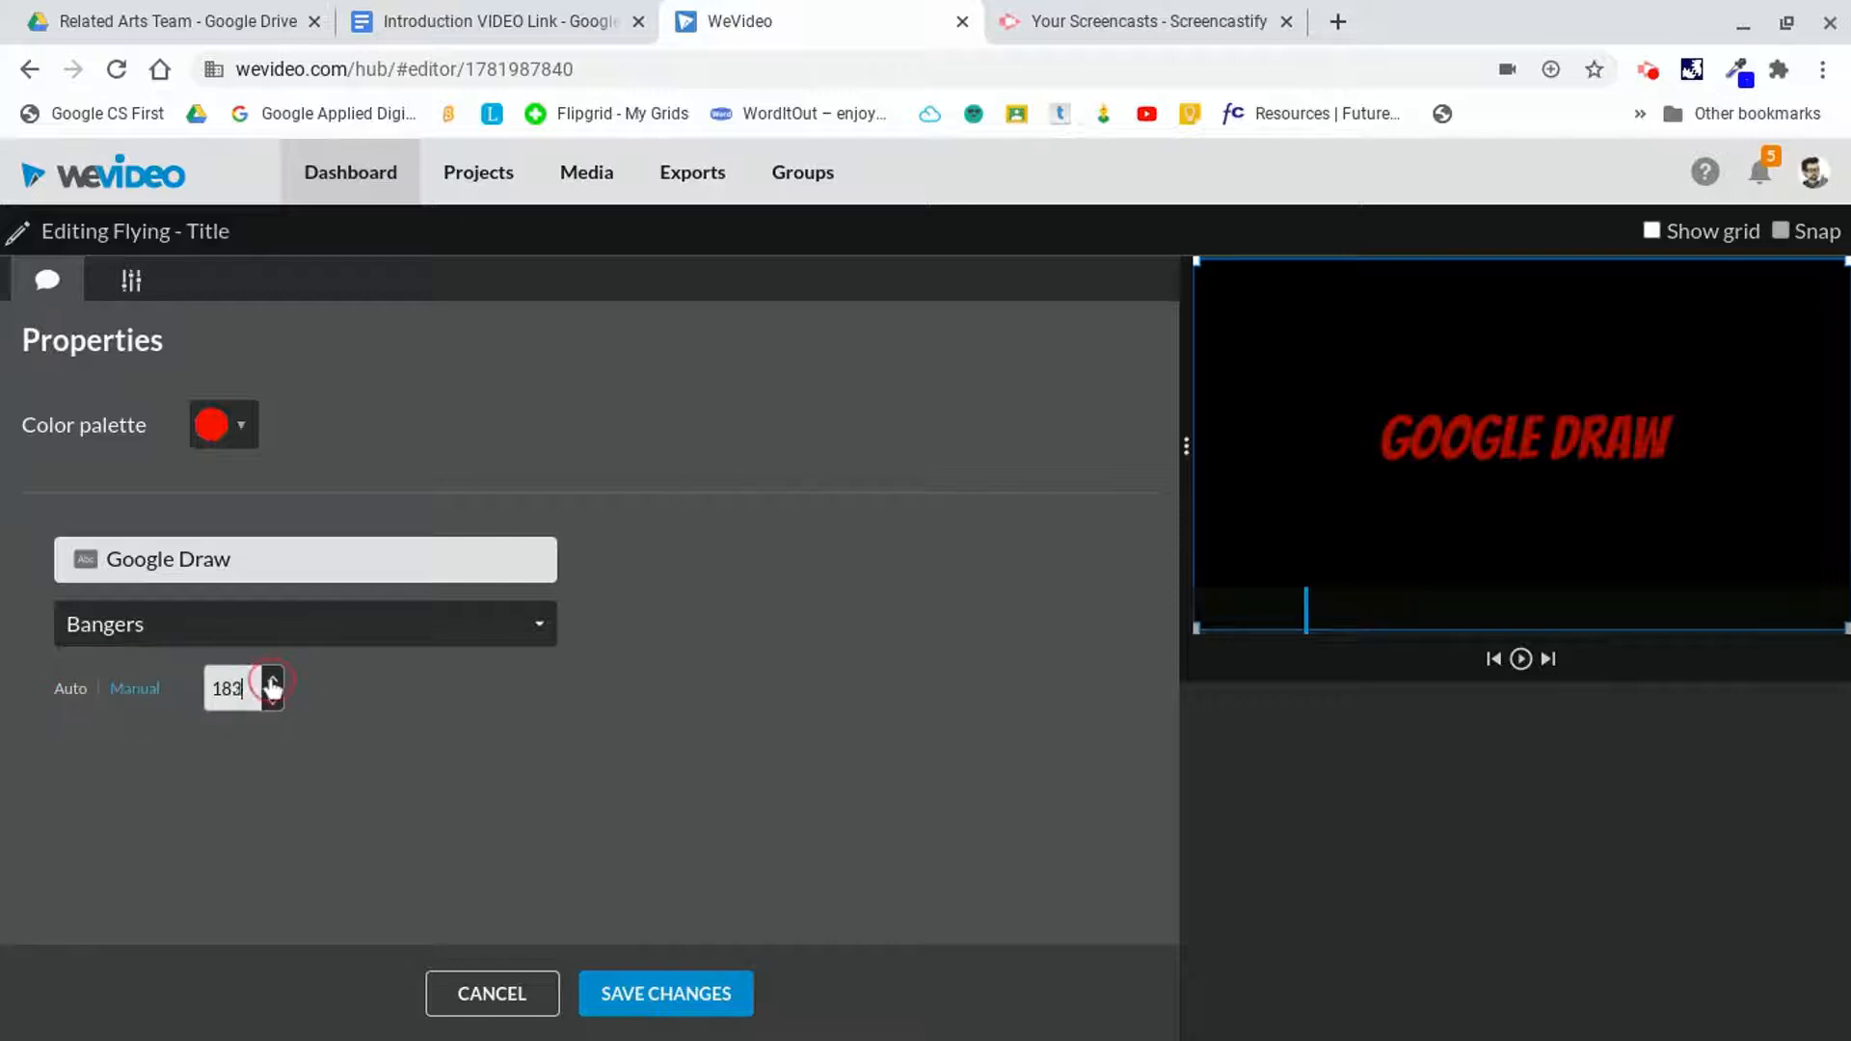
# - Enlarge and reposition the title in the preview frame, save the changes and return the playhead to the start
pyautogui.click(131, 283)
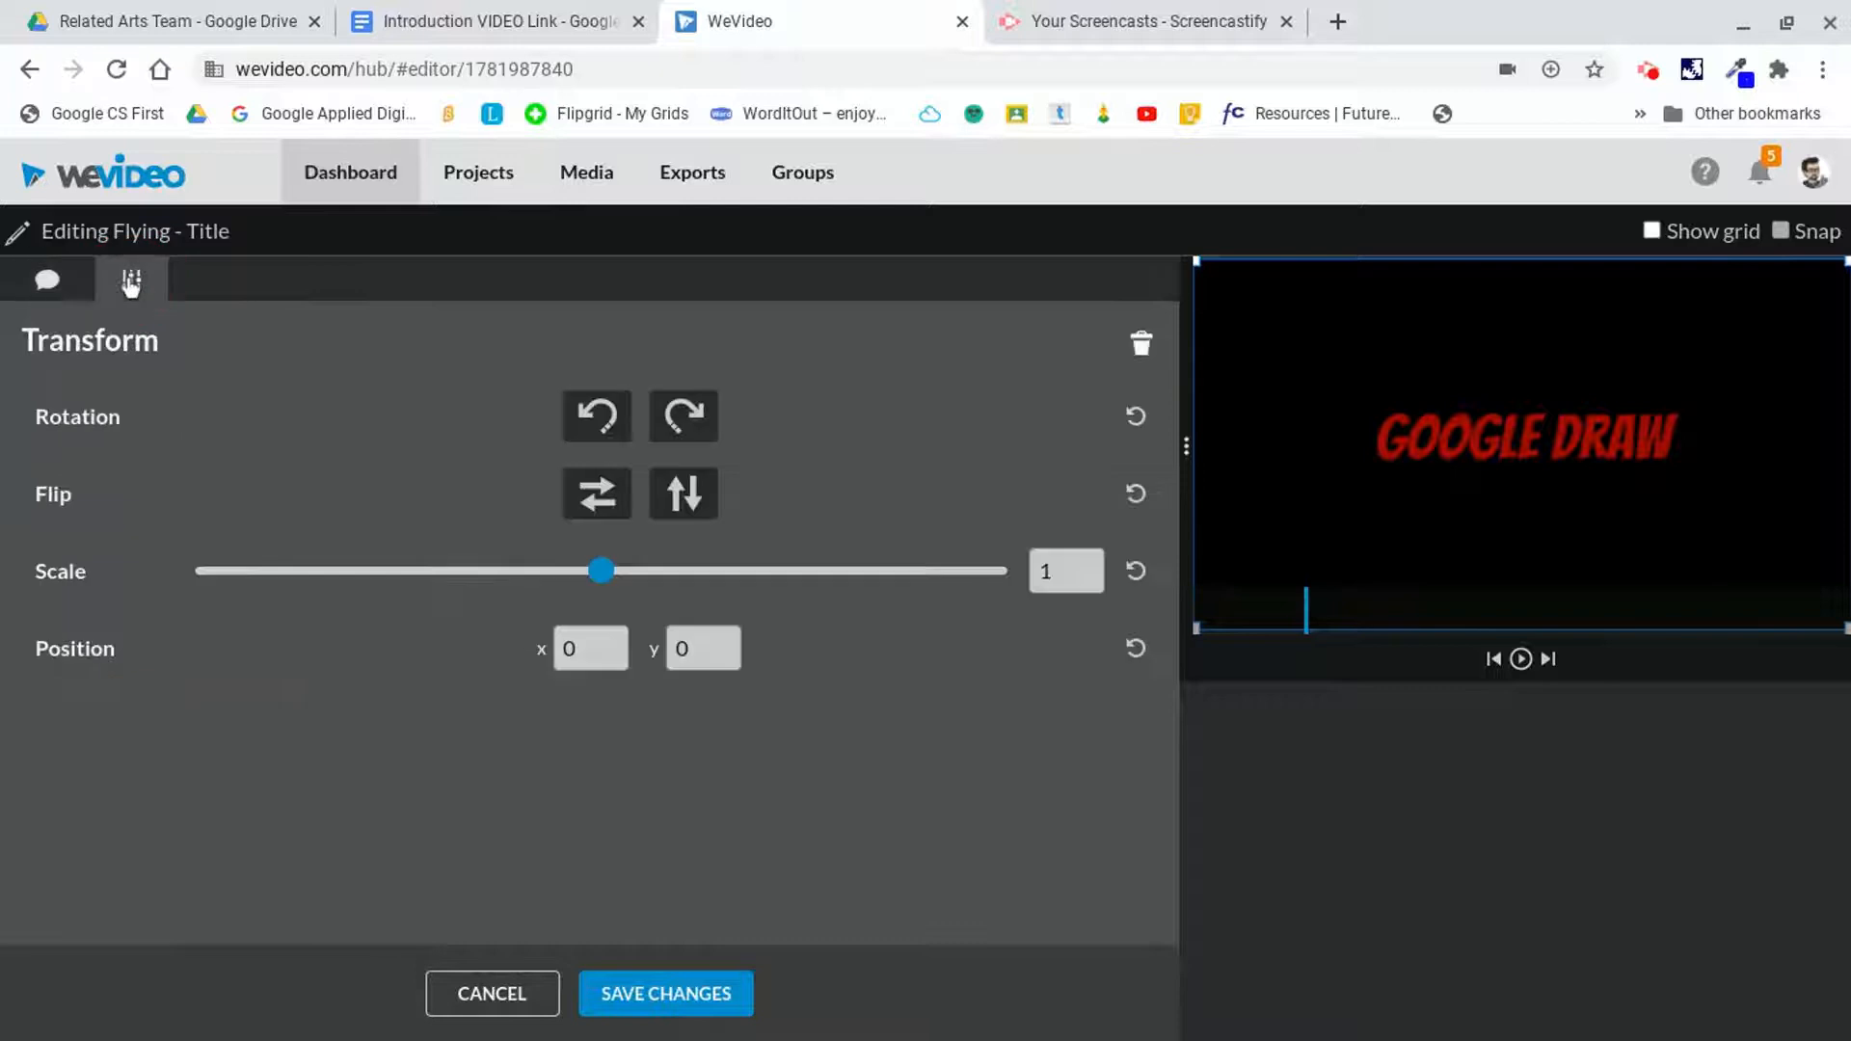
pyautogui.moveTo(1200, 266); pyautogui.dragTo(1066, 227)
pyautogui.moveTo(1450, 417); pyautogui.dragTo(1518, 445)
pyautogui.click(690, 999)
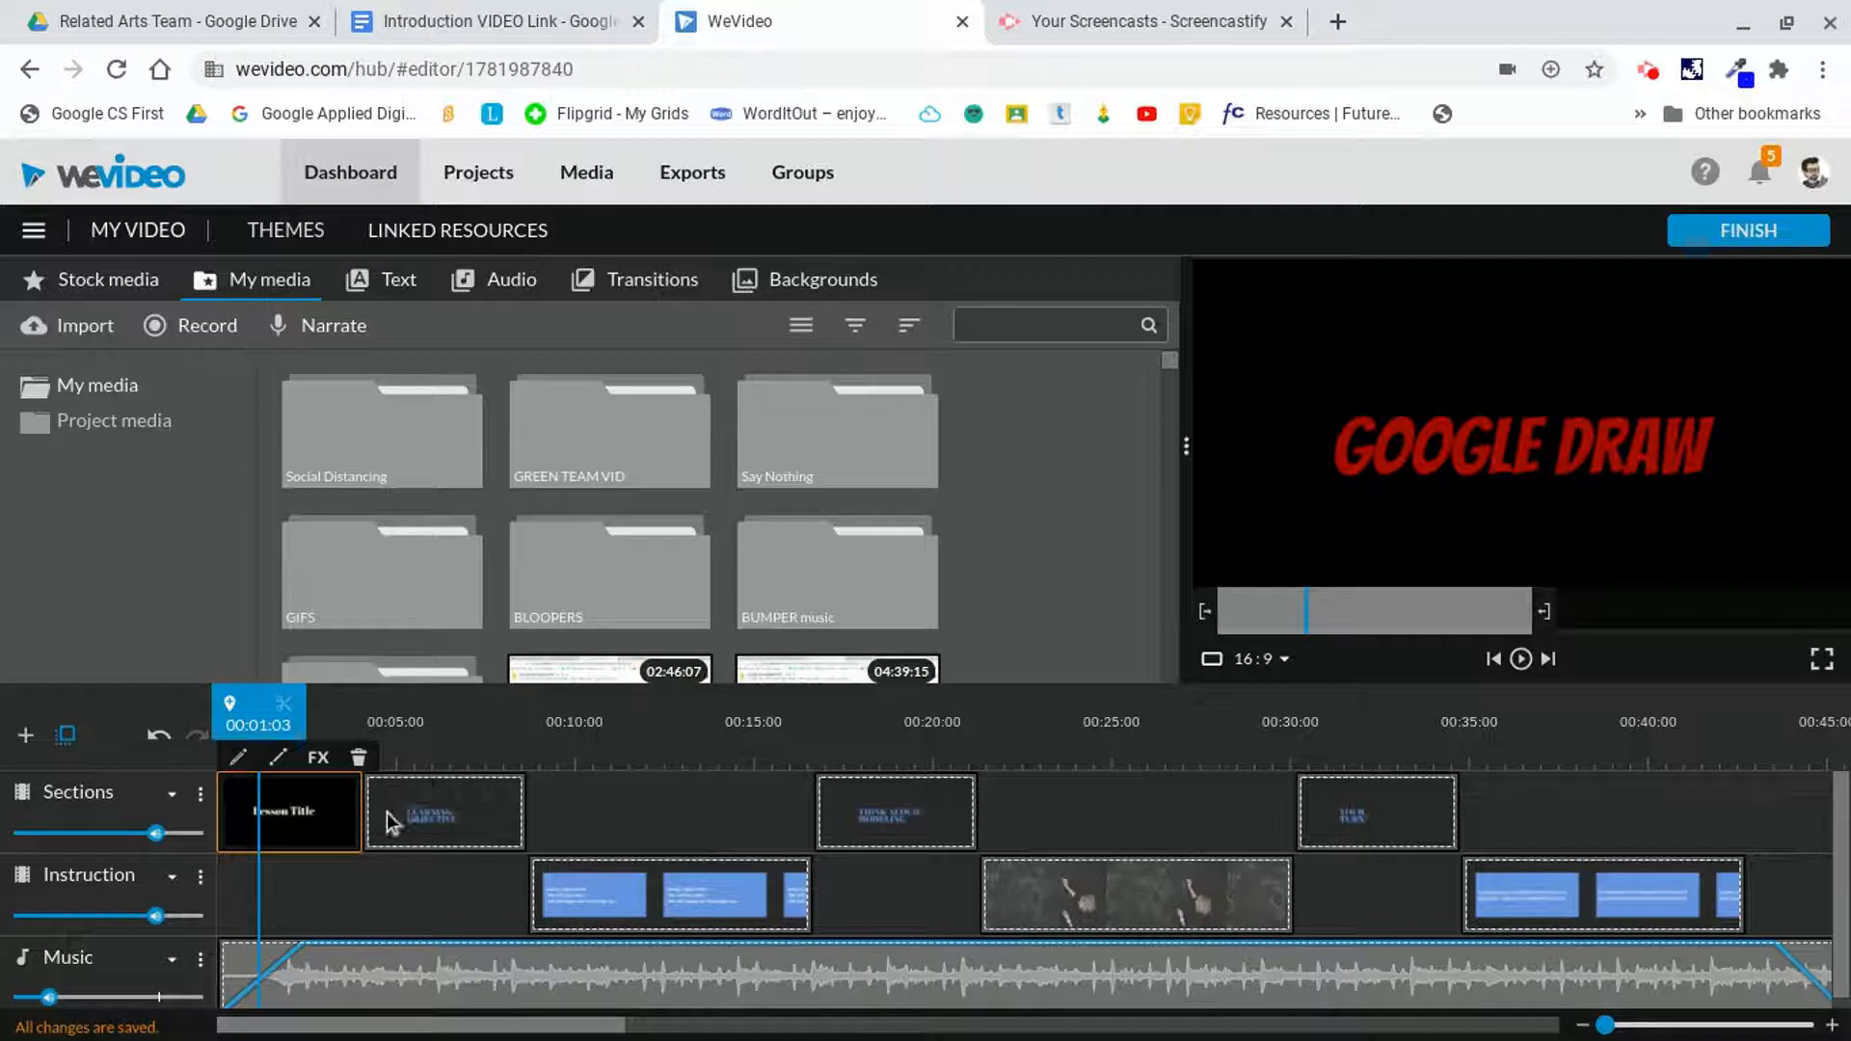
pyautogui.moveTo(297, 707); pyautogui.dragTo(258, 707)
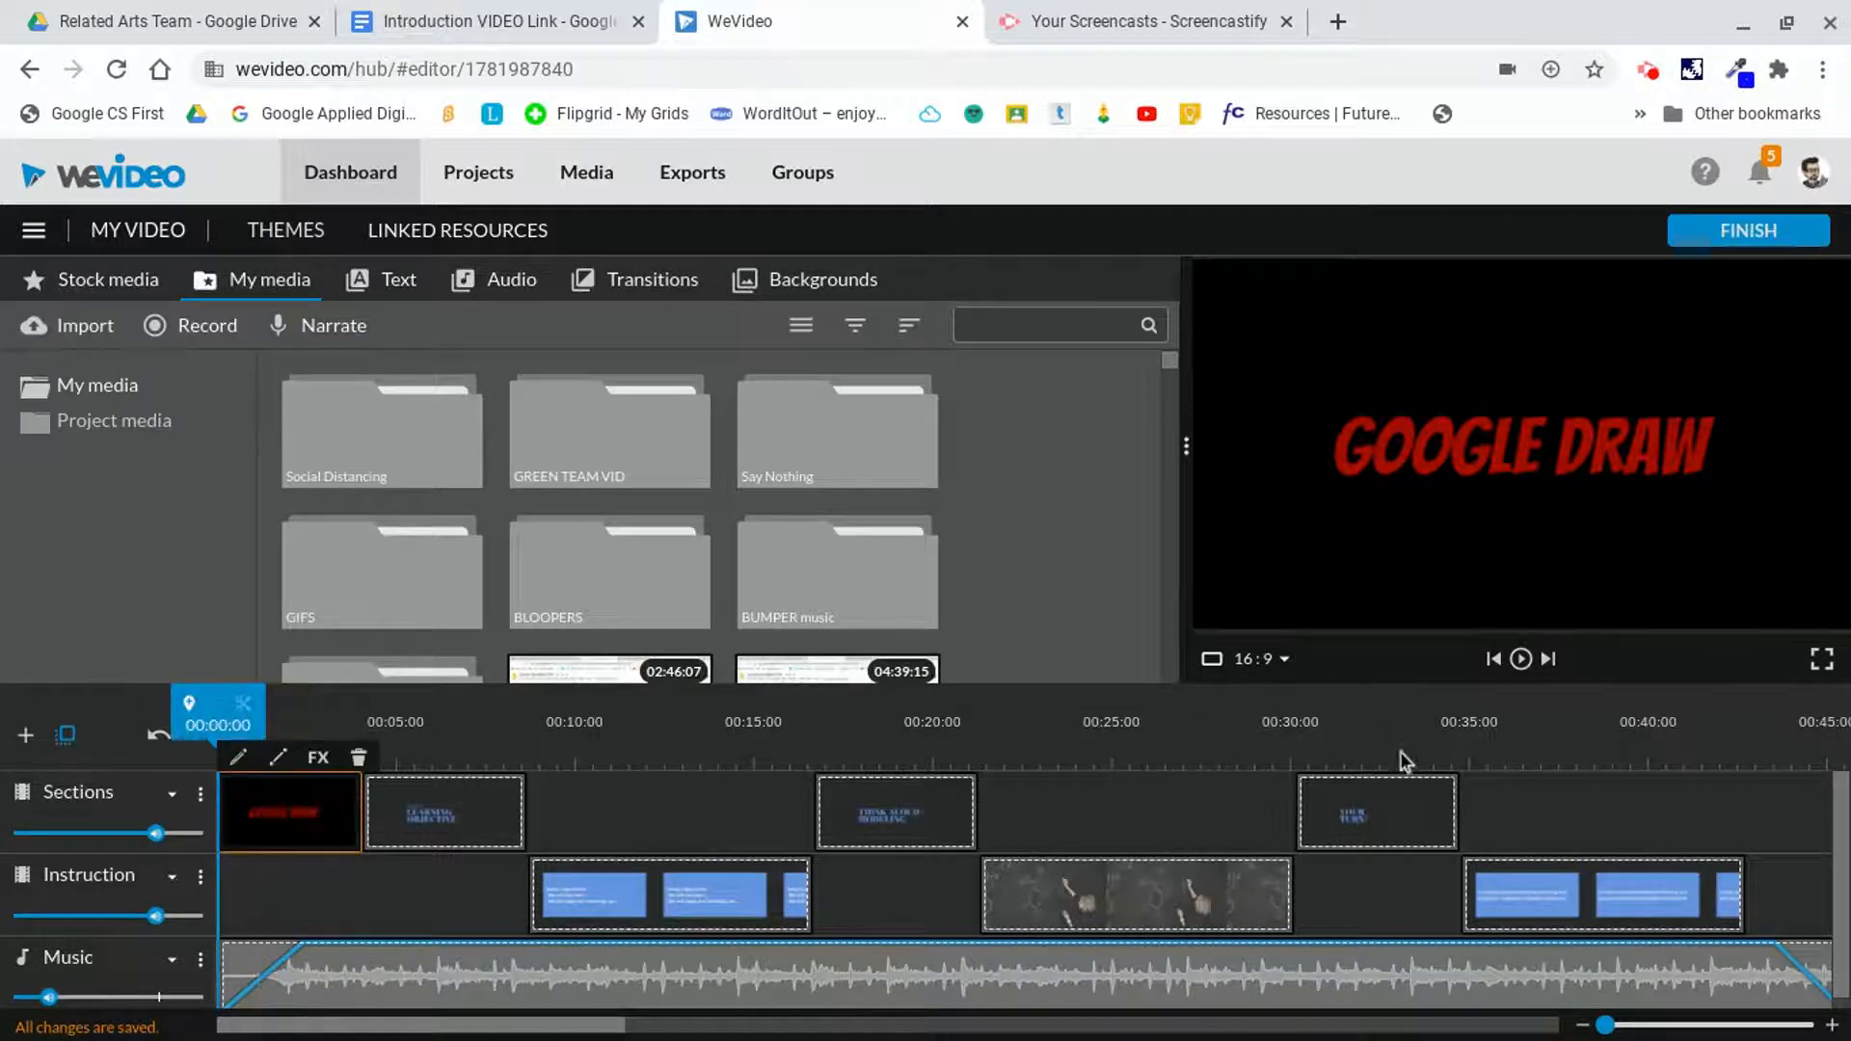
# - Play the opening of the video to check the edited title, stop playback and return the playhead to the start
pyautogui.click(1522, 659)
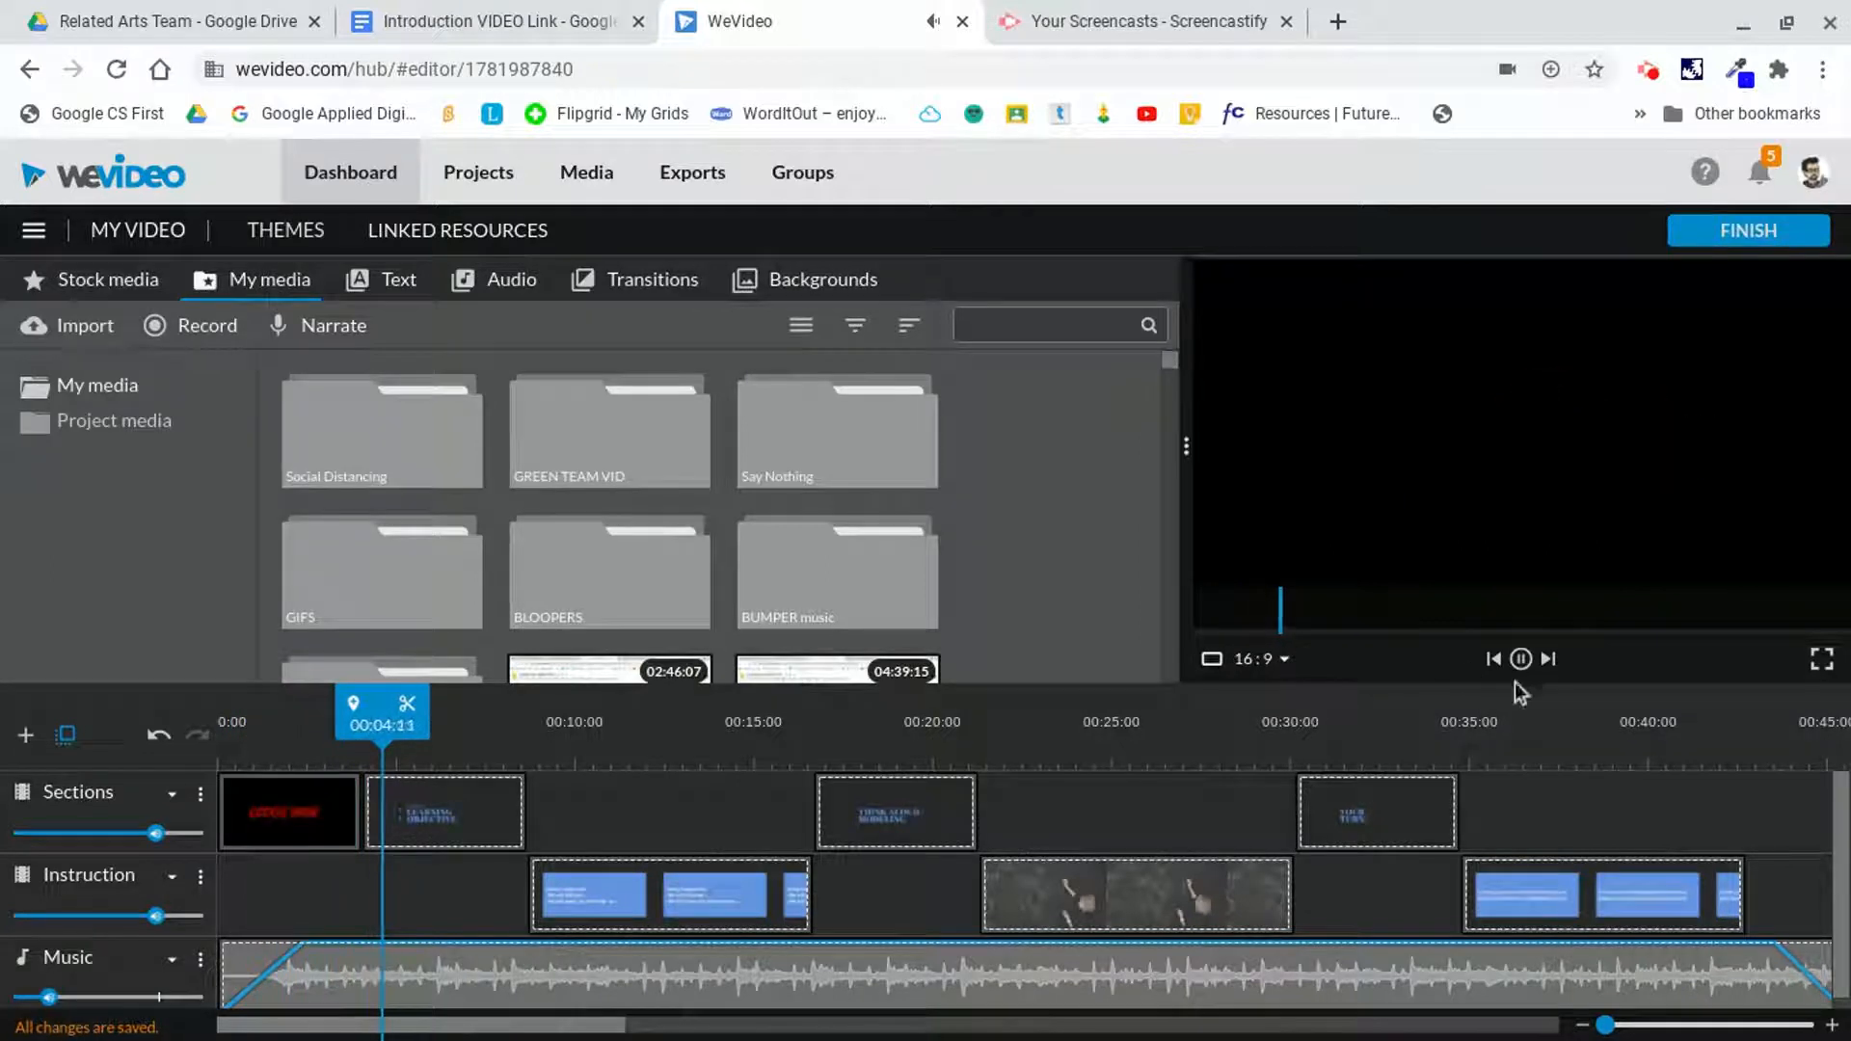
pyautogui.click(1523, 662)
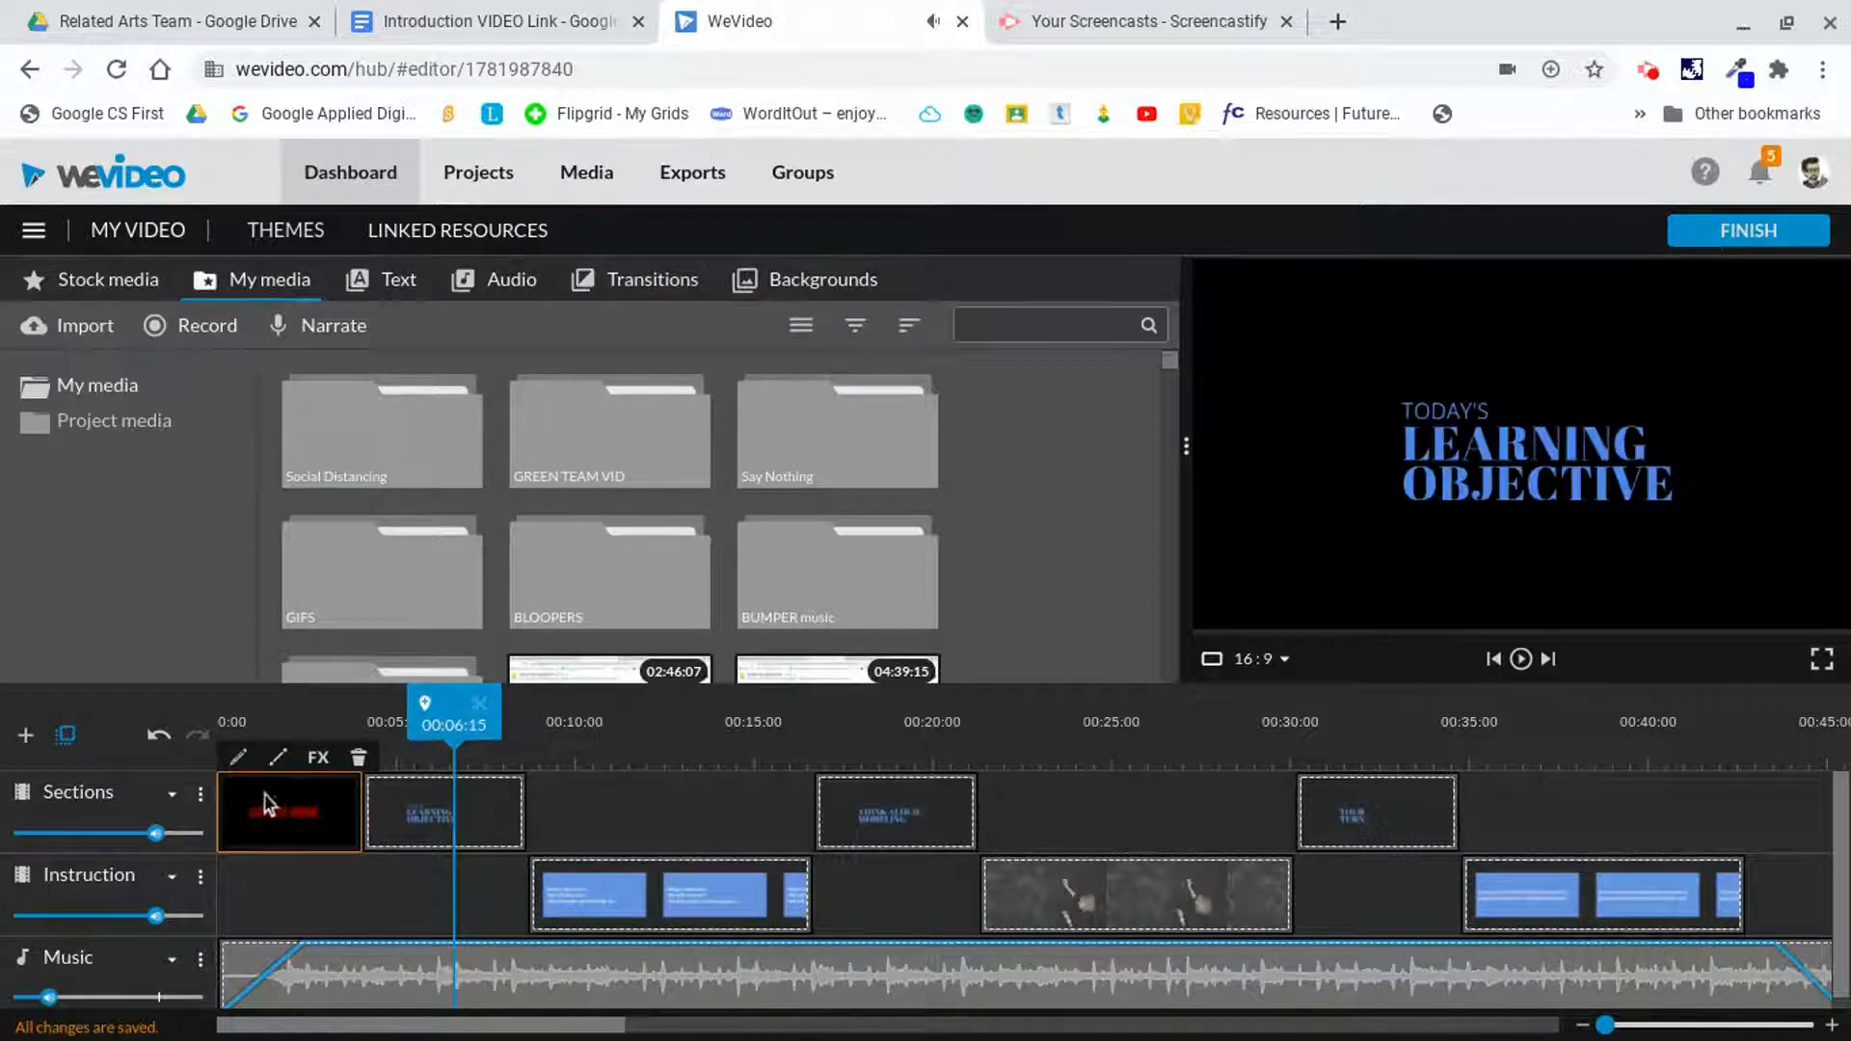
pyautogui.moveTo(455, 725)
pyautogui.mouseDown()
pyautogui.moveTo(235, 725)
pyautogui.moveTo(415, 705)
pyautogui.moveTo(245, 712)
pyautogui.mouseUp()
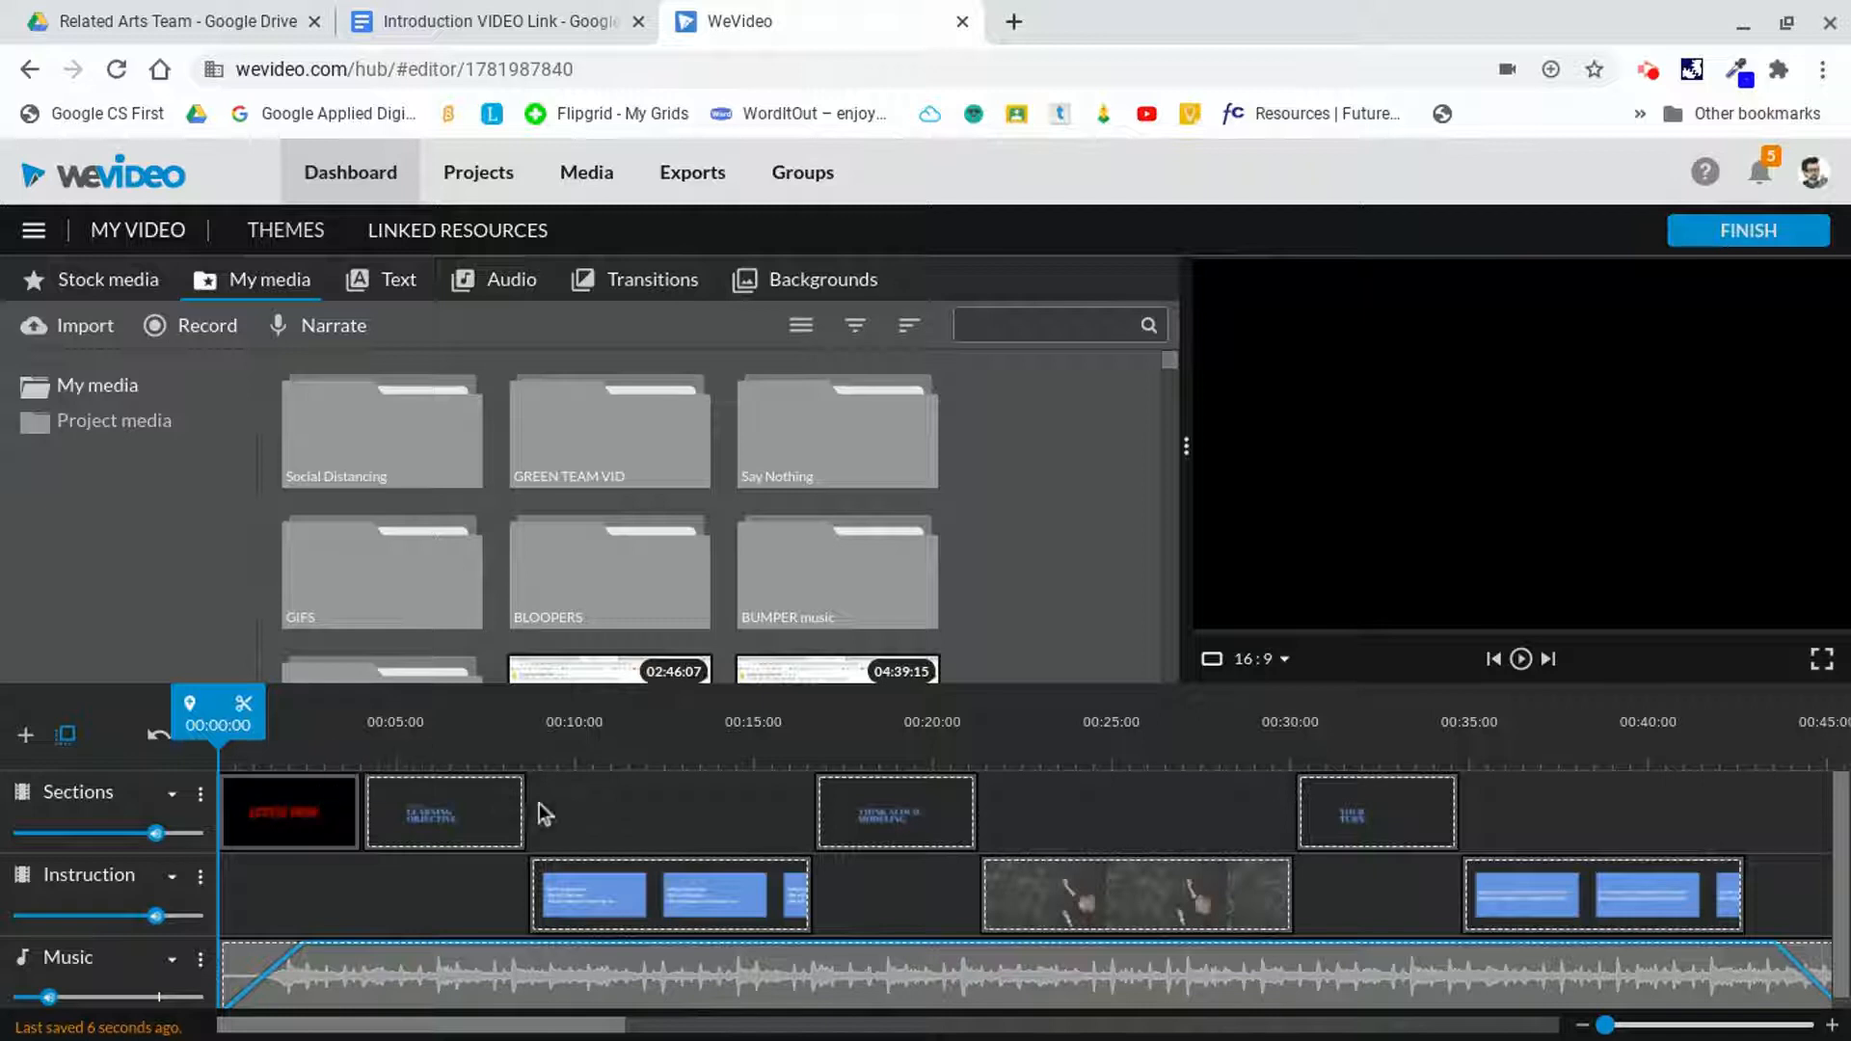
pyautogui.moveTo(174, 725); pyautogui.dragTo(218, 733)
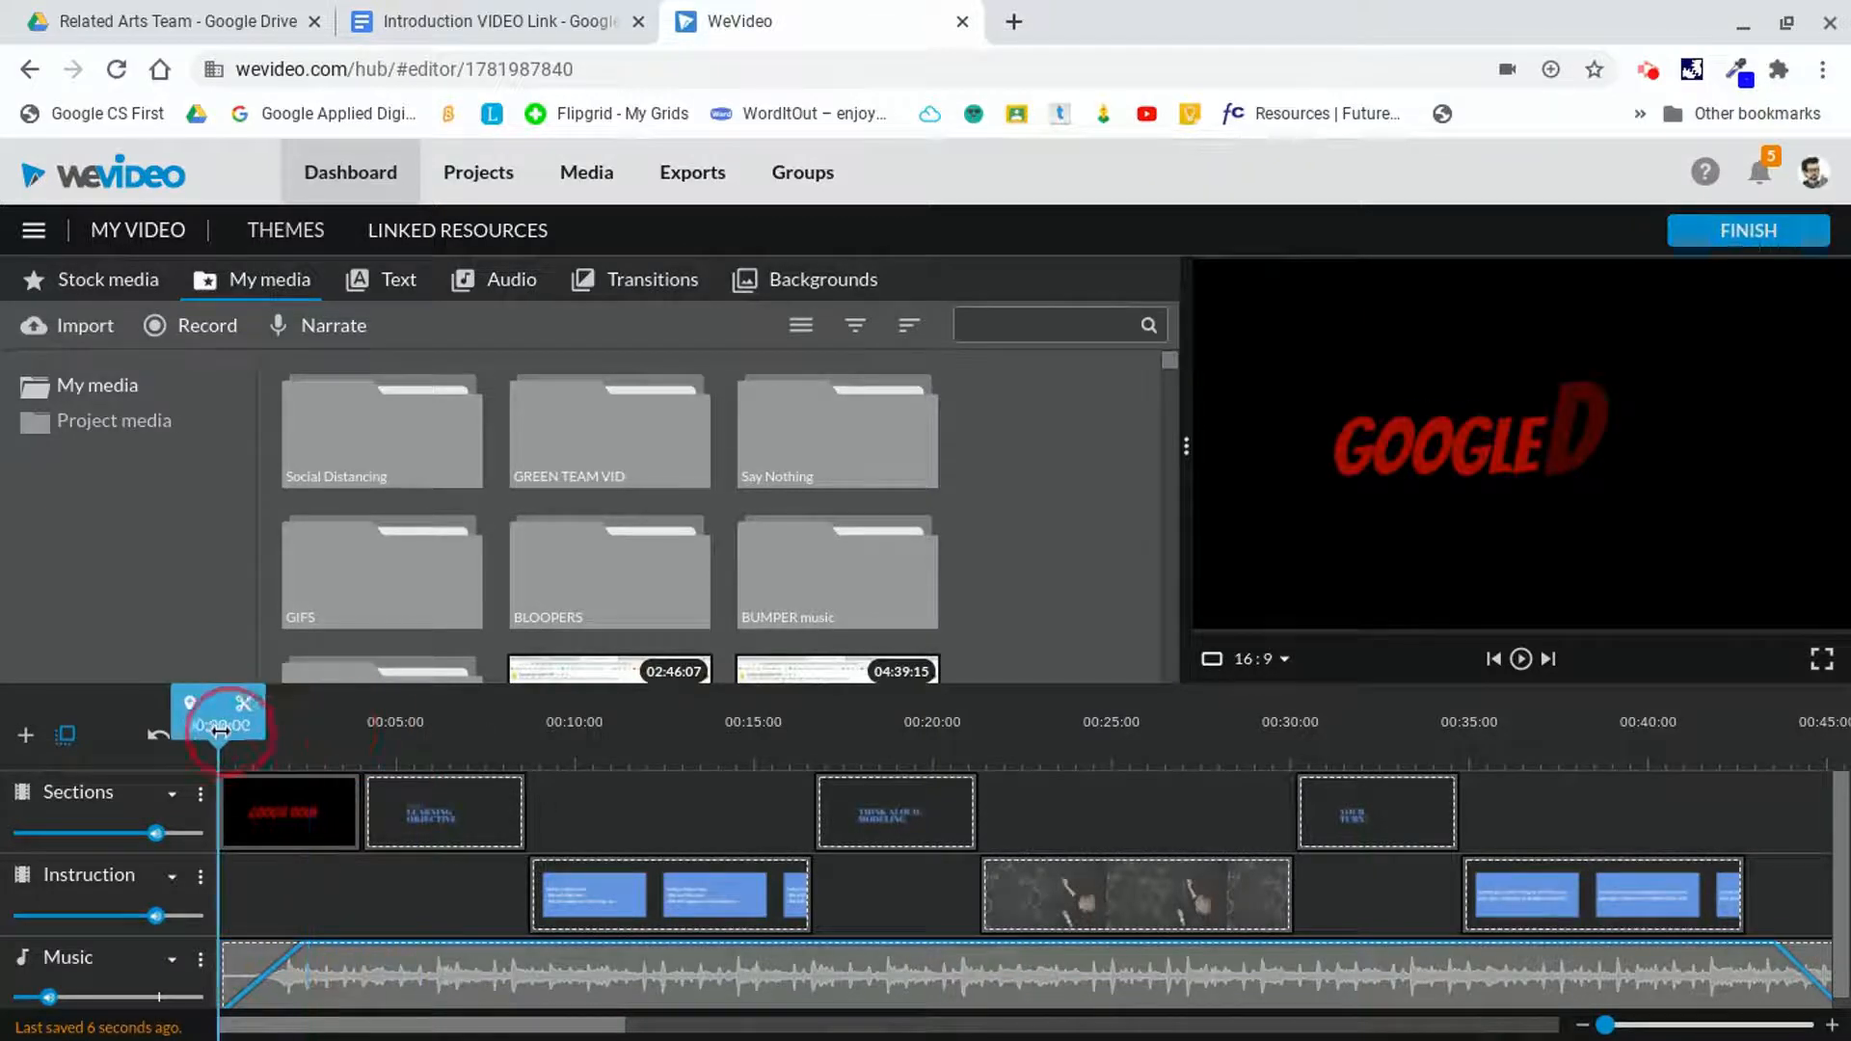
# - Delete the Google Draw title clip from the Sections track and undo the deletion
pyautogui.click(289, 795)
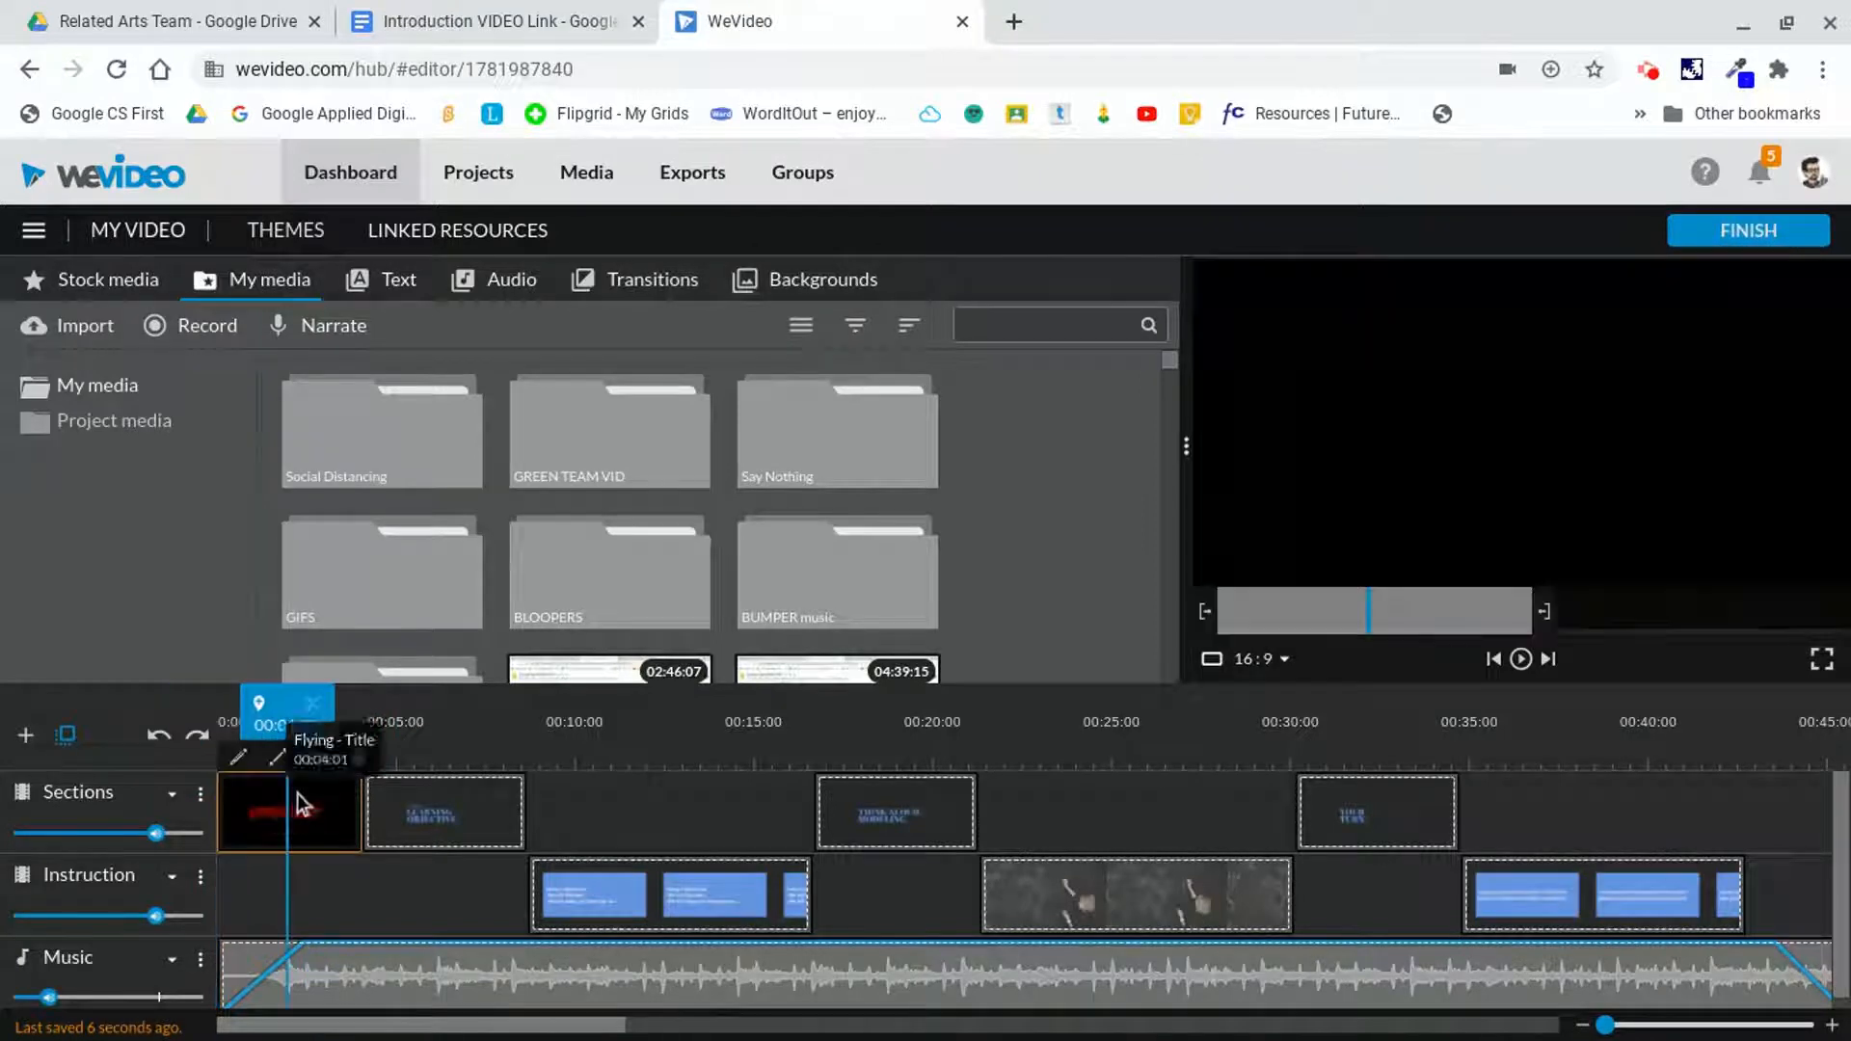
pyautogui.click(360, 759)
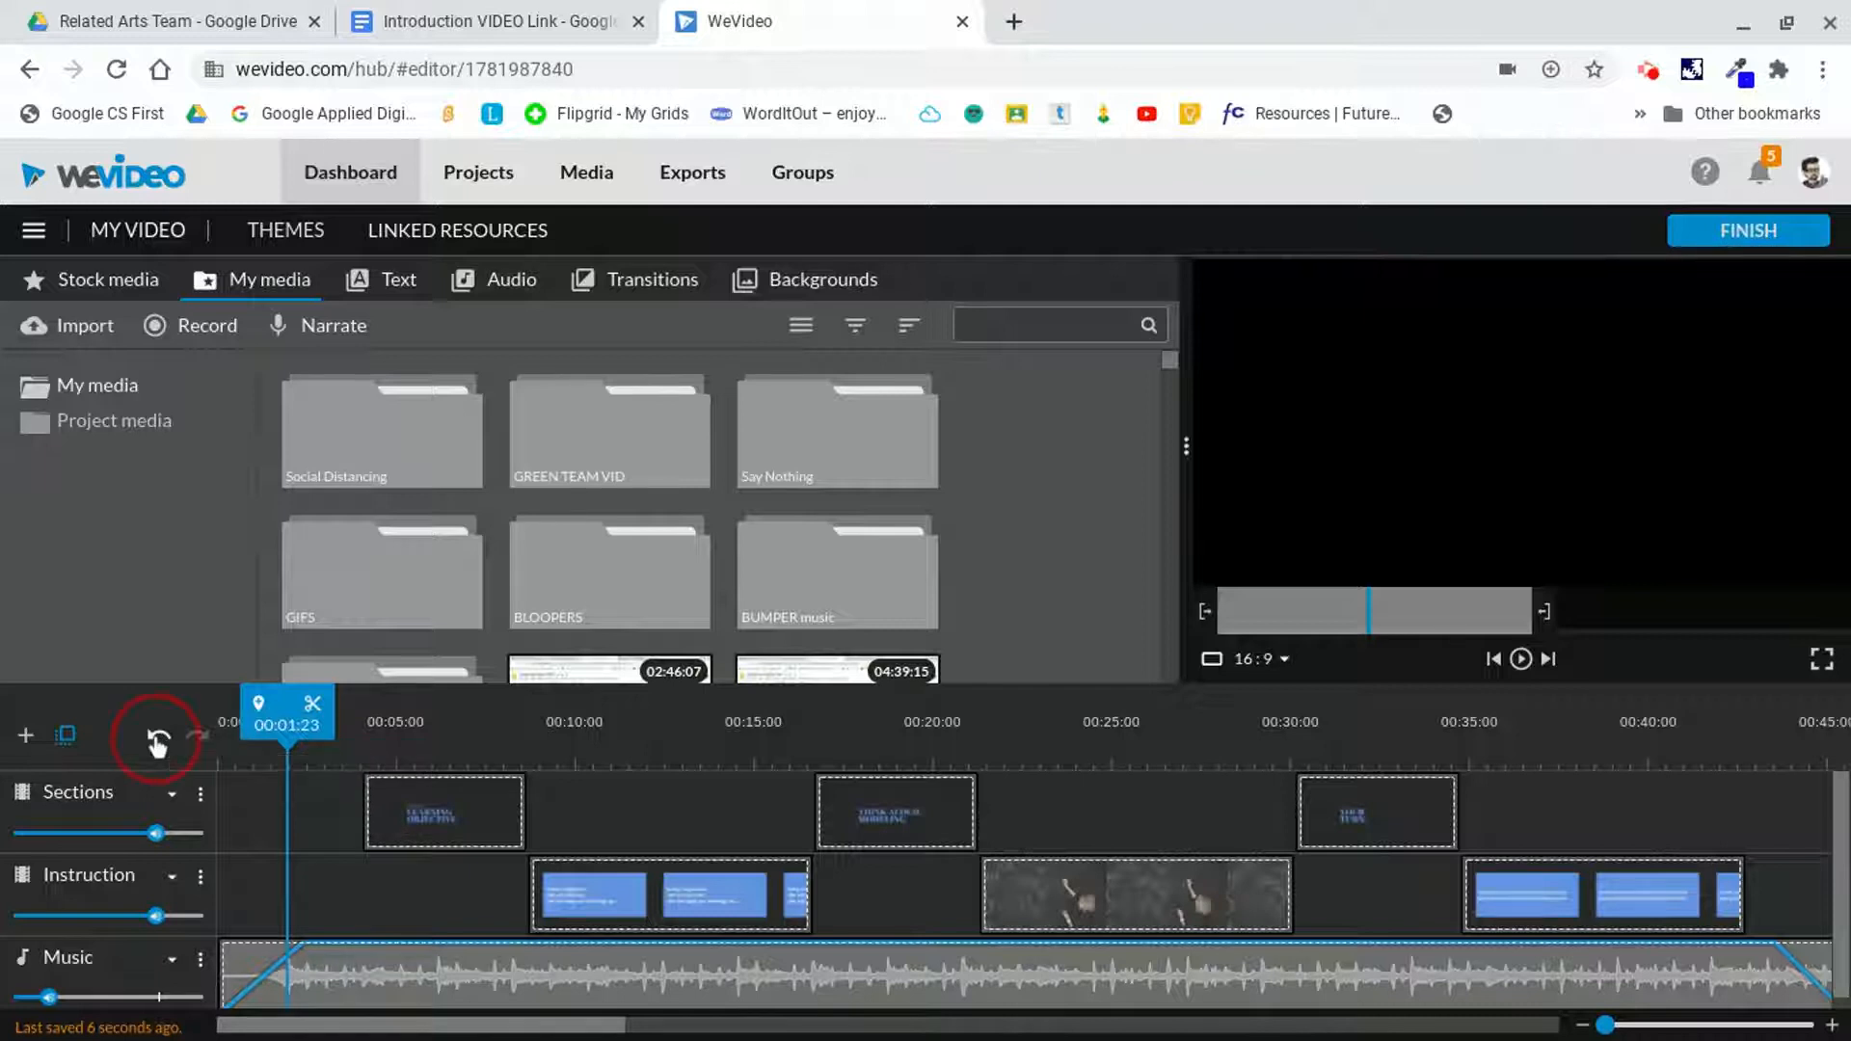
pyautogui.click(157, 745)
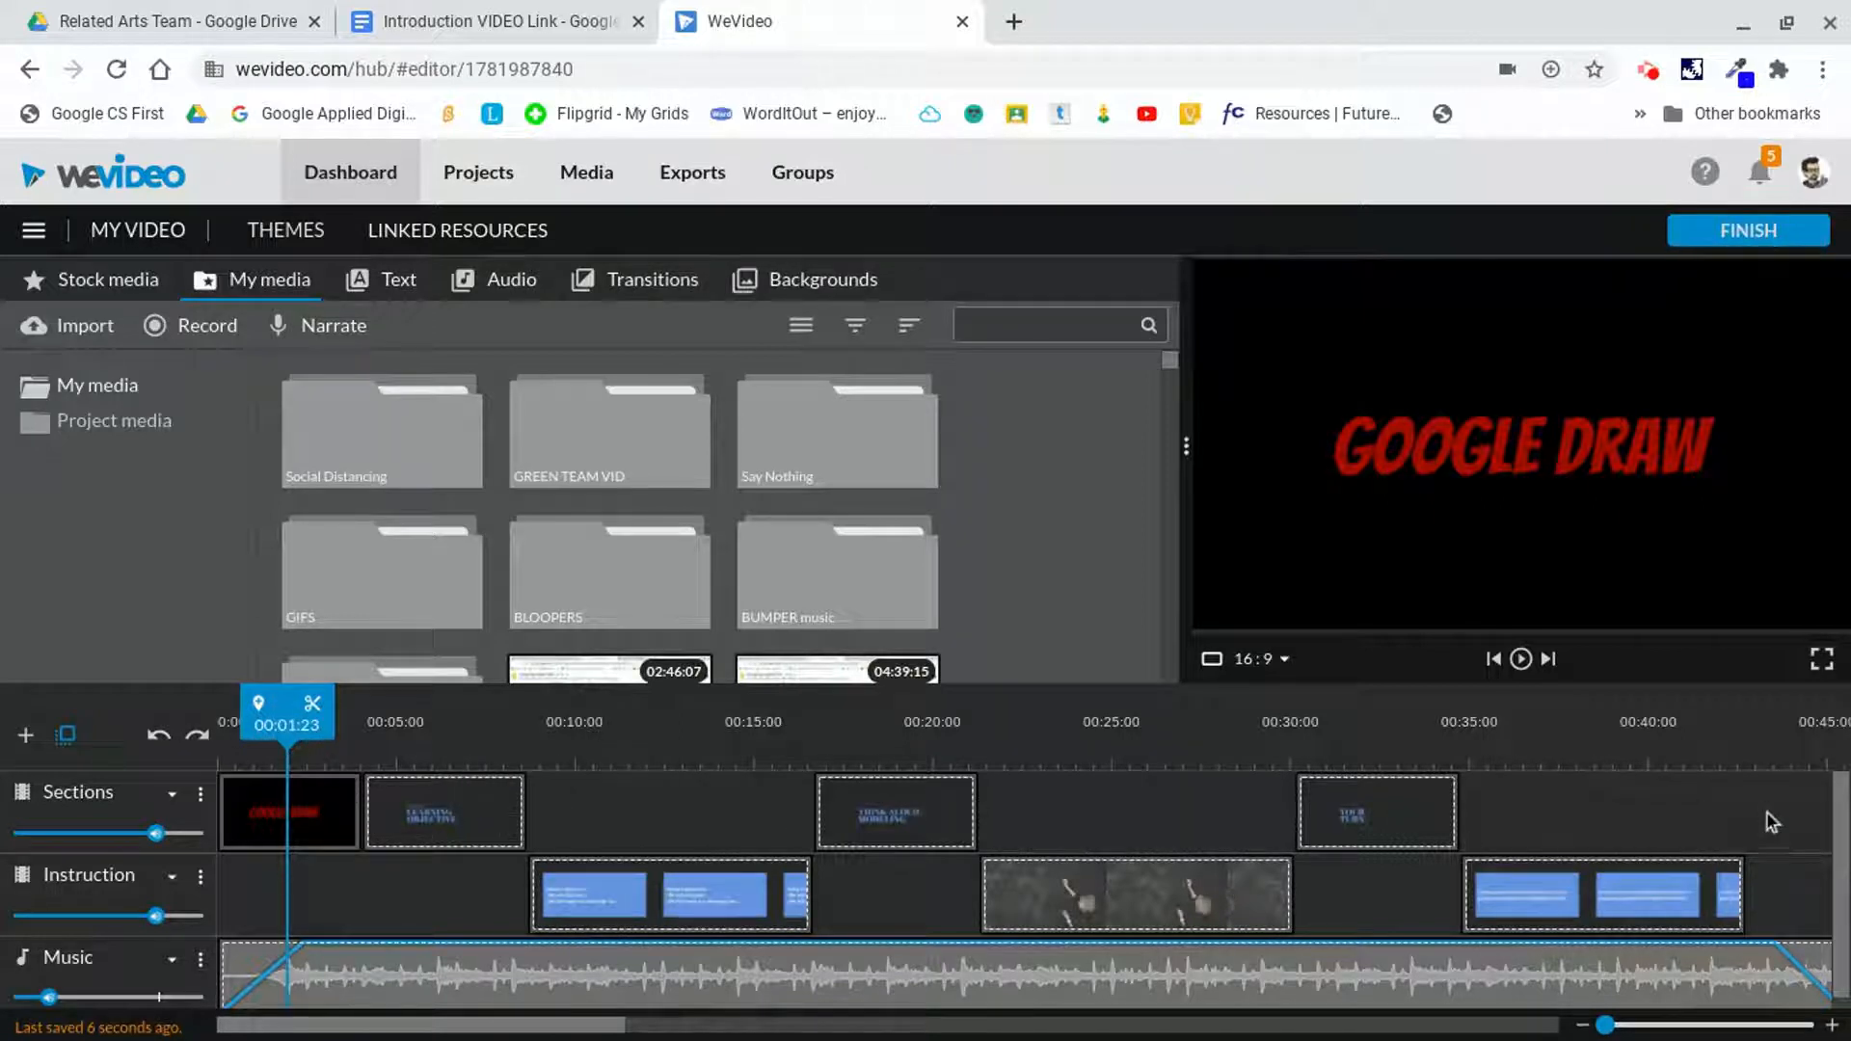
# - Select the clips on all three tracks together and delete them to empty the timeline
pyautogui.moveTo(1782, 801); pyautogui.dragTo(303, 1006)
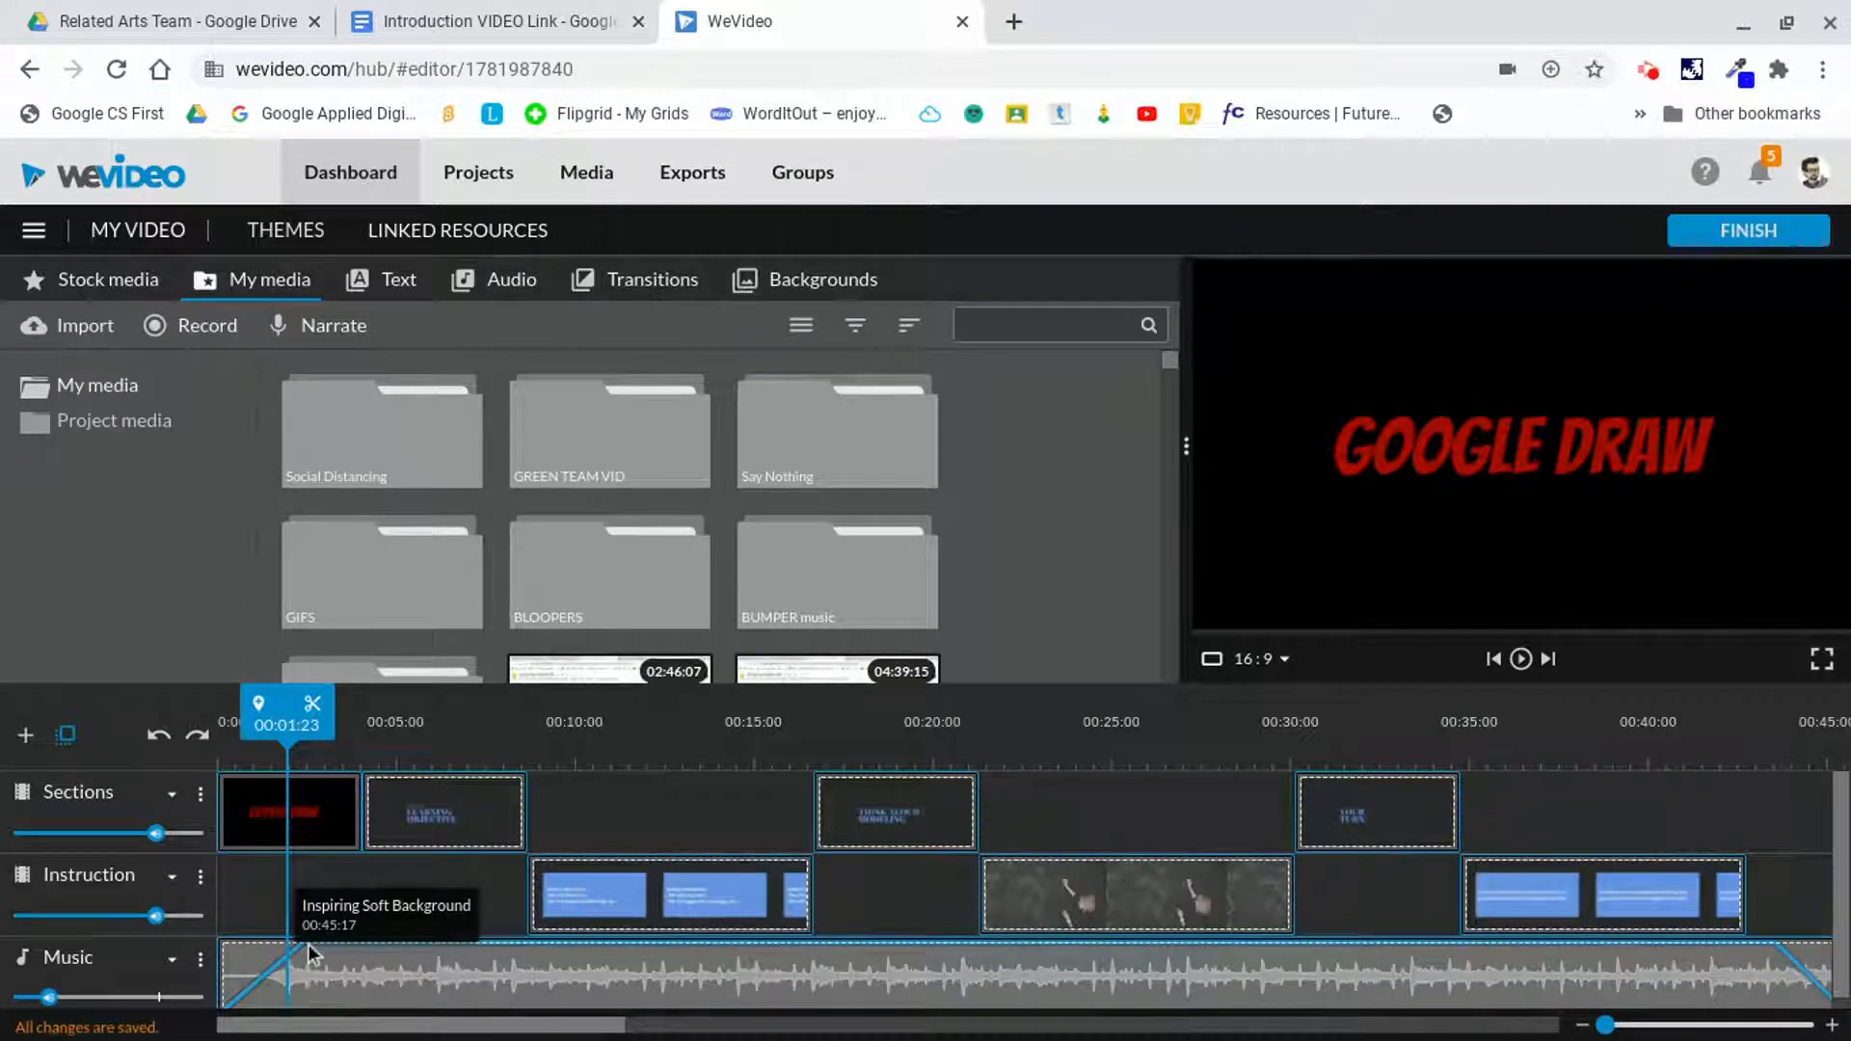
pyautogui.press('Delete')
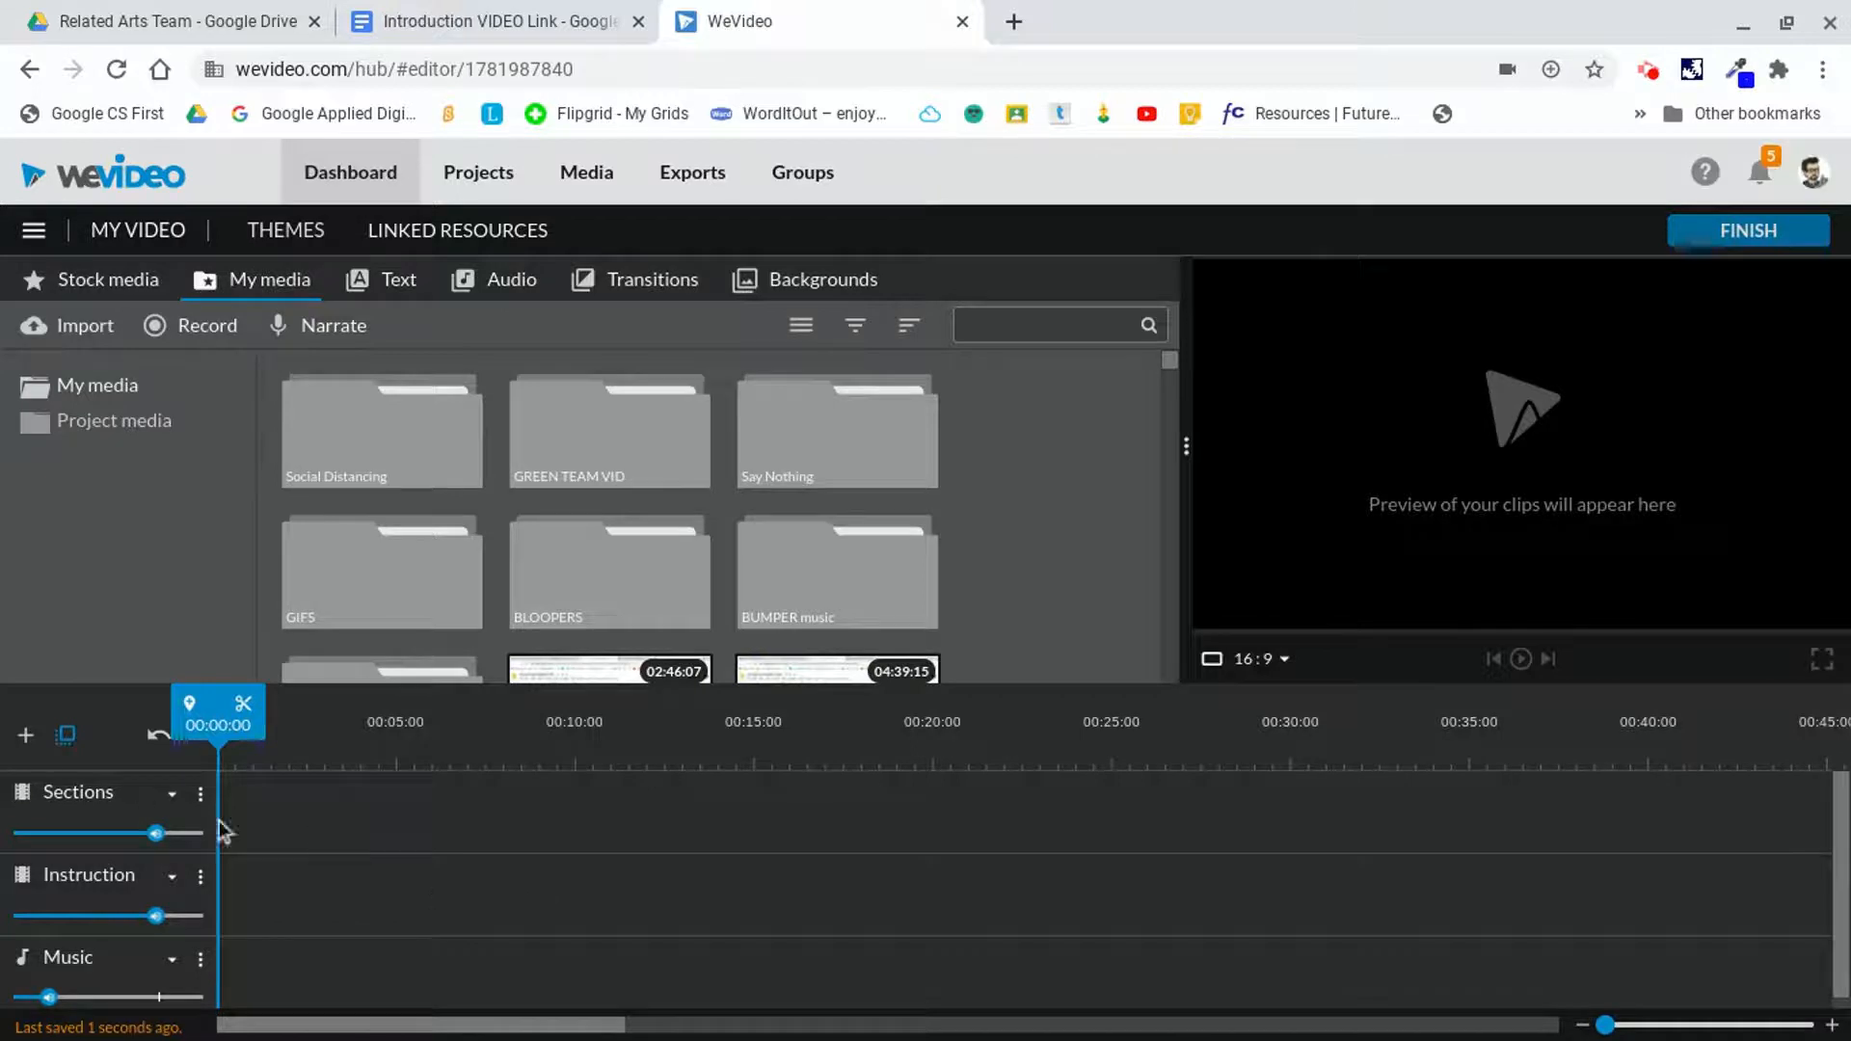
# - Rename the Sections track as "Text", the Instruction track as "Media" and the Music track as "Audio"
pyautogui.click(97, 793)
pyautogui.doubleClick(96, 792)
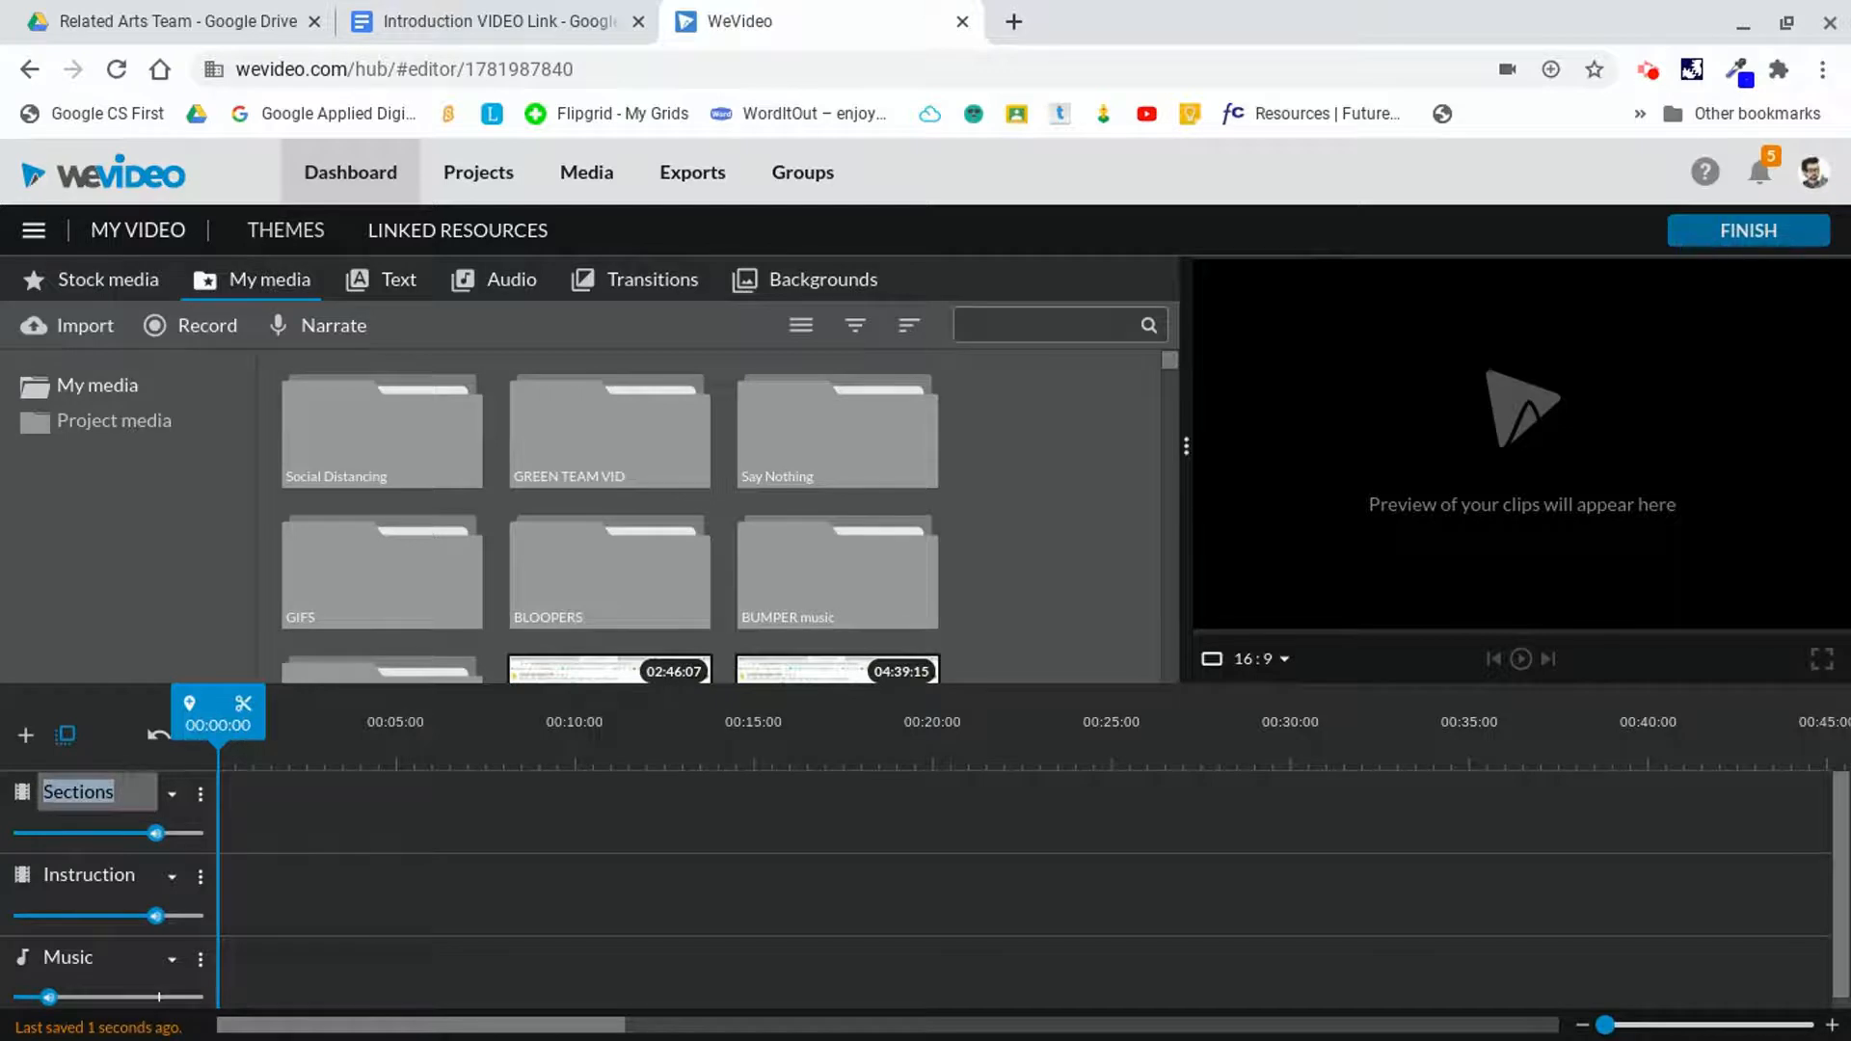
pyautogui.write('Text')
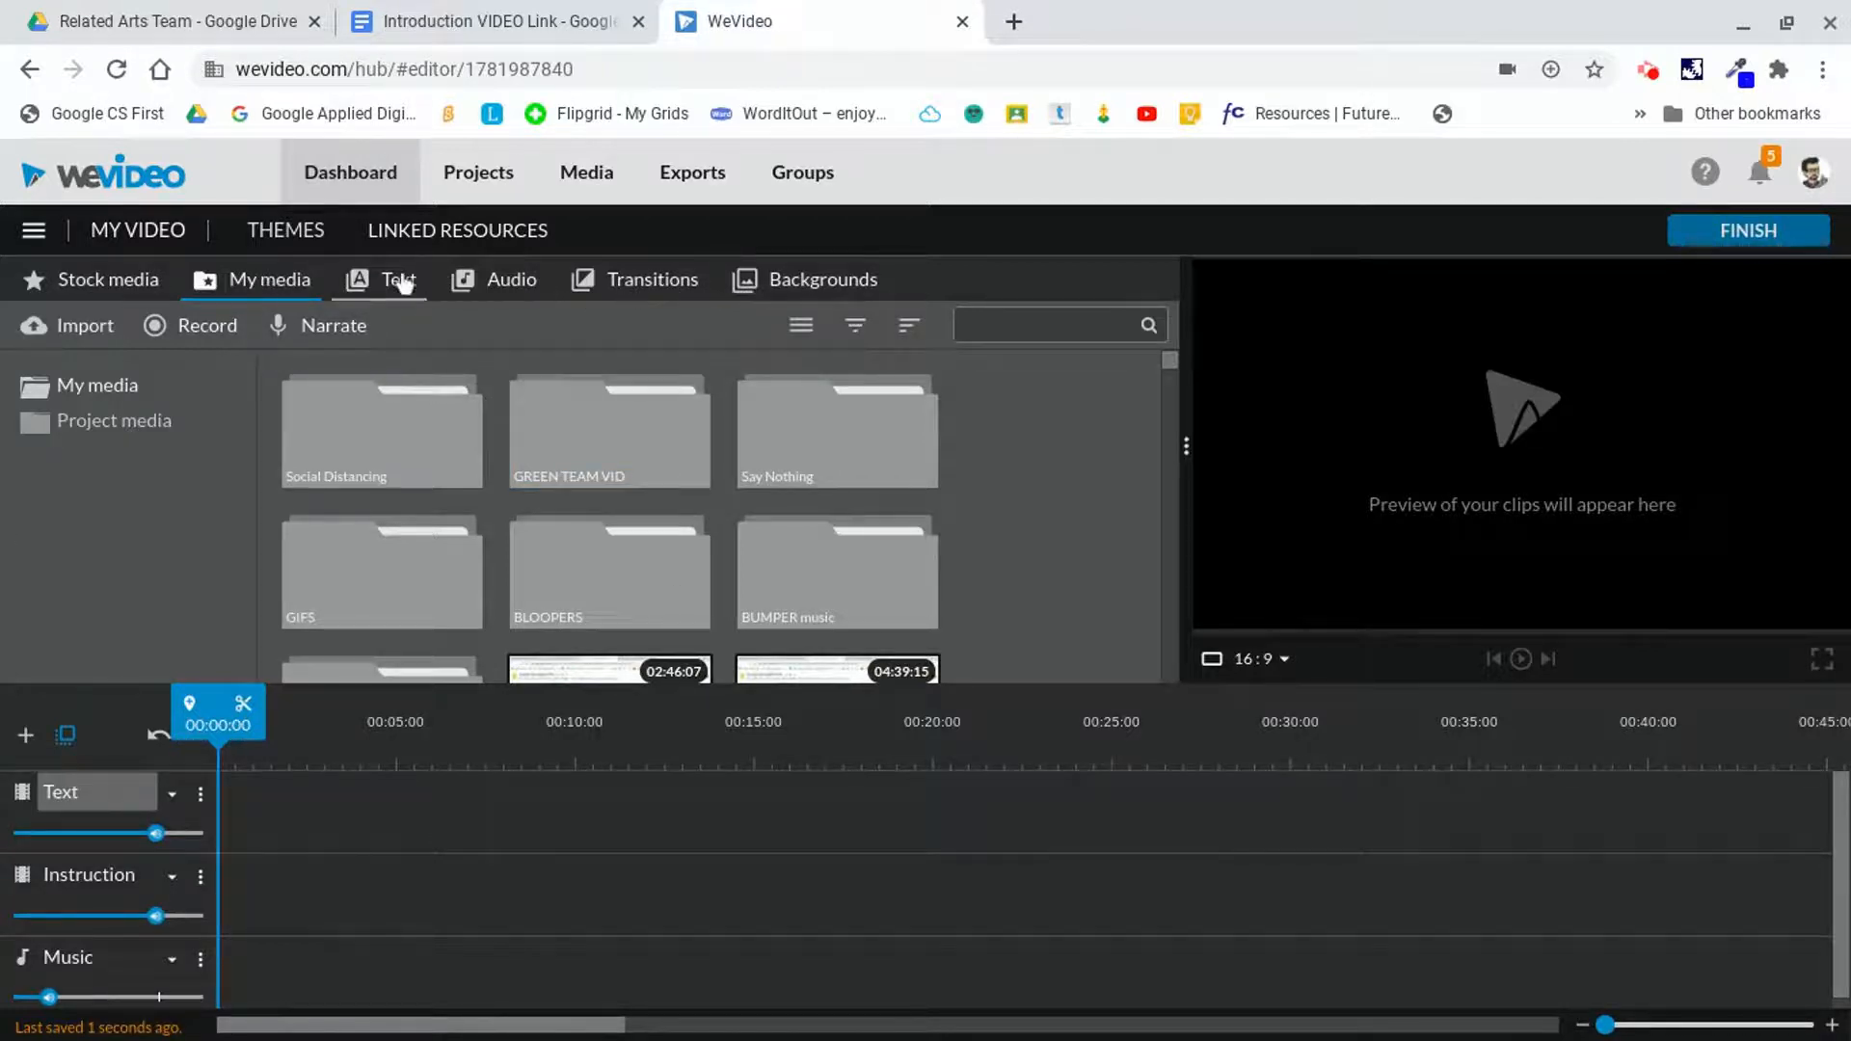
pyautogui.click(367, 873)
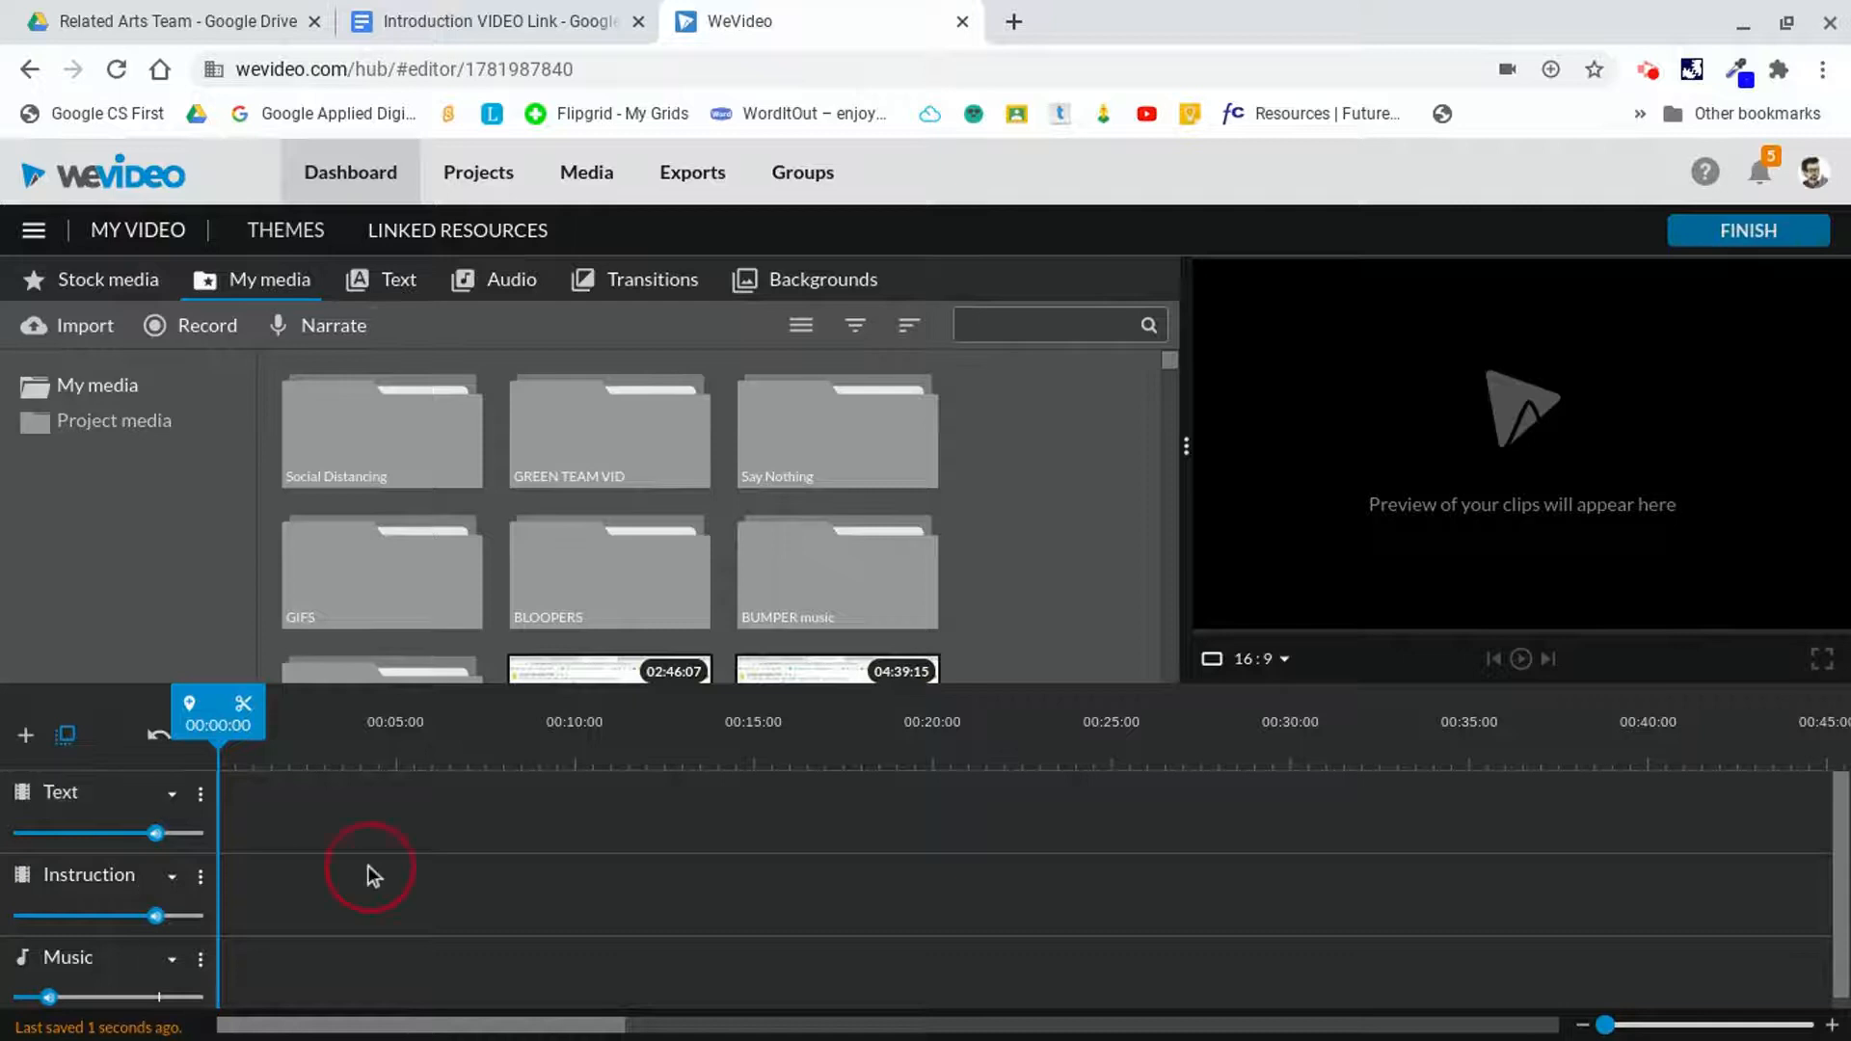
pyautogui.click(91, 879)
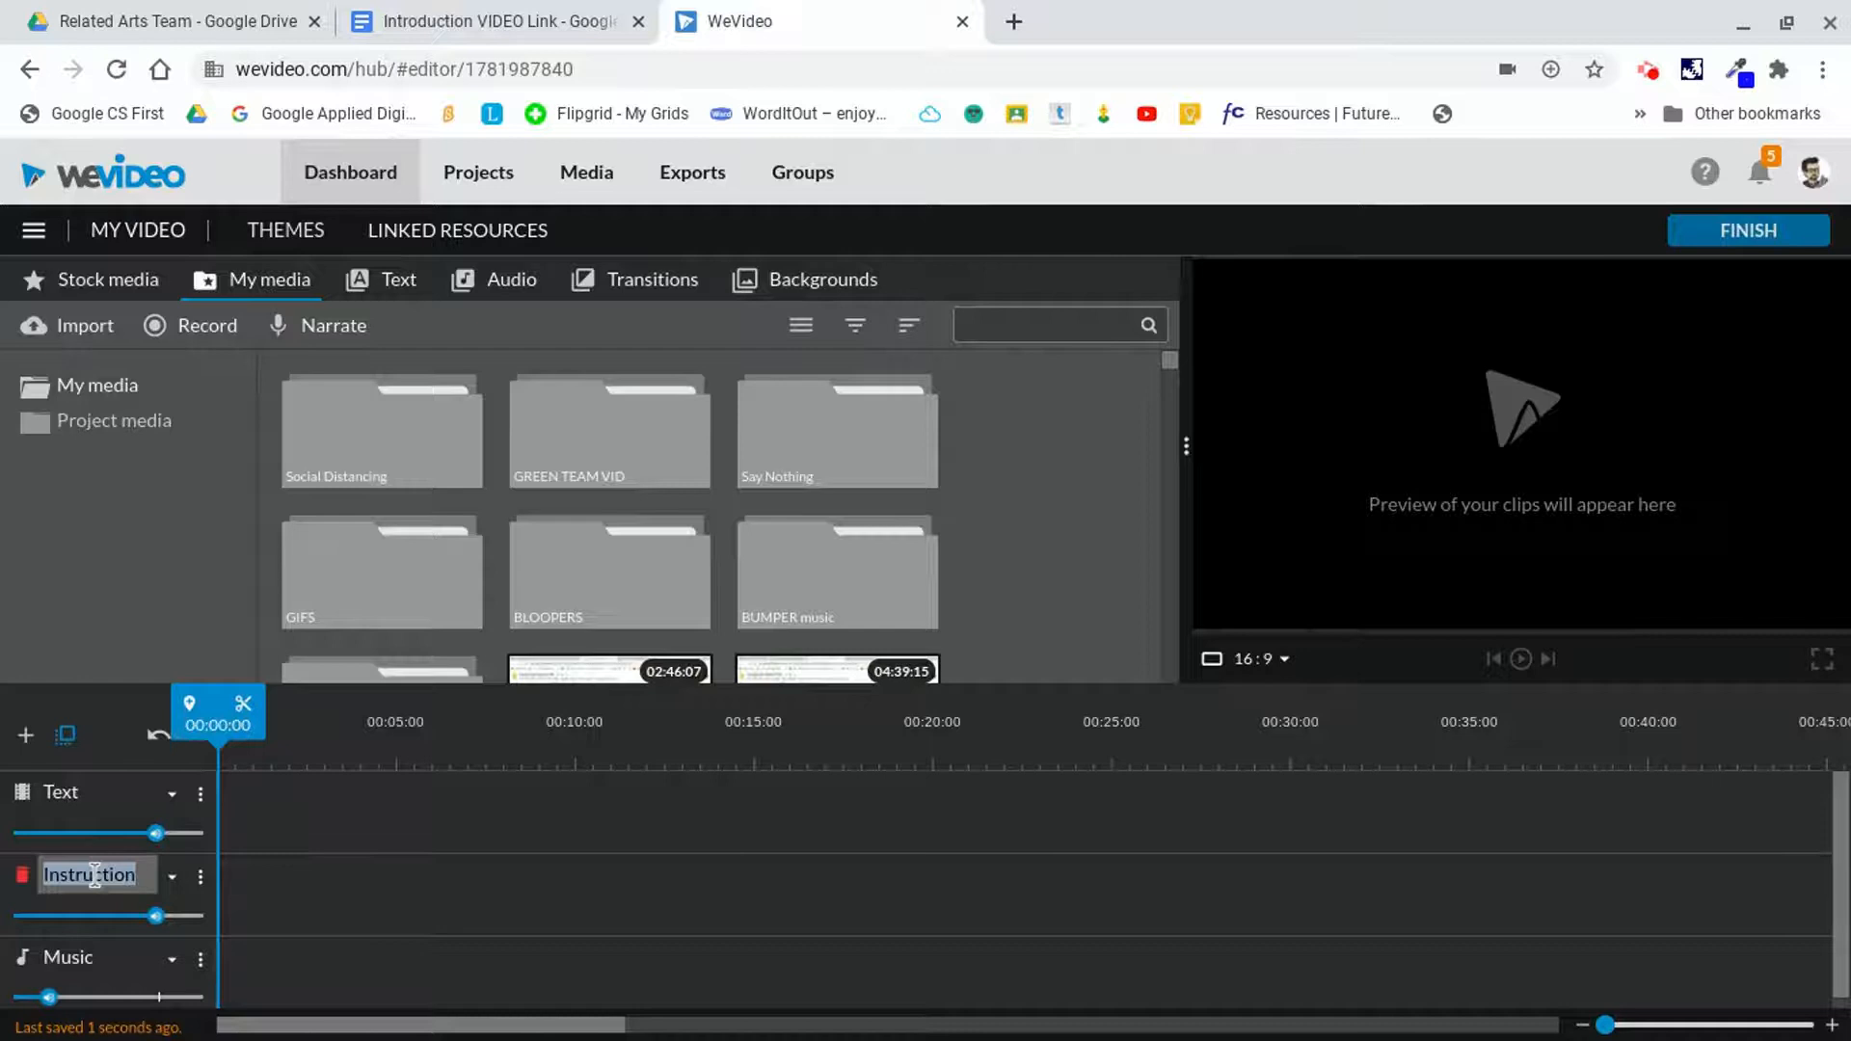
pyautogui.write('Media')
pyautogui.click(66, 957)
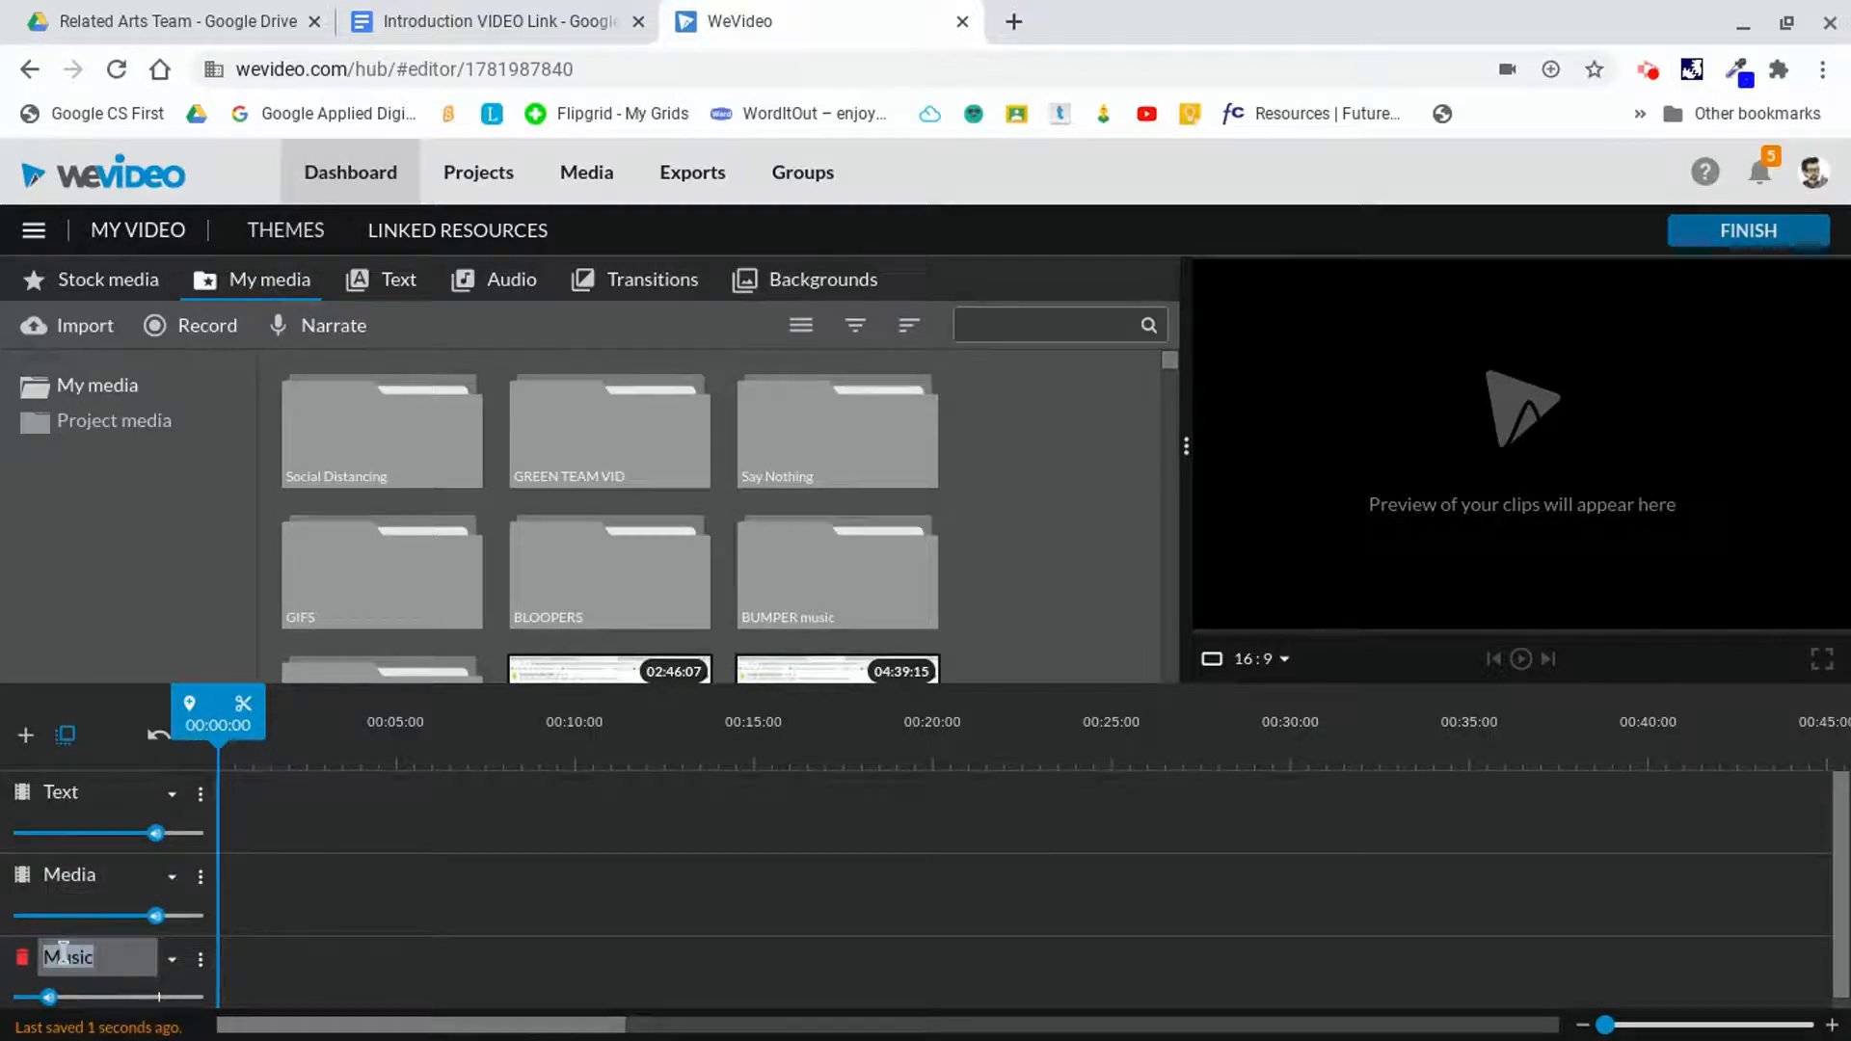
pyautogui.write('Audio')
pyautogui.click(373, 904)
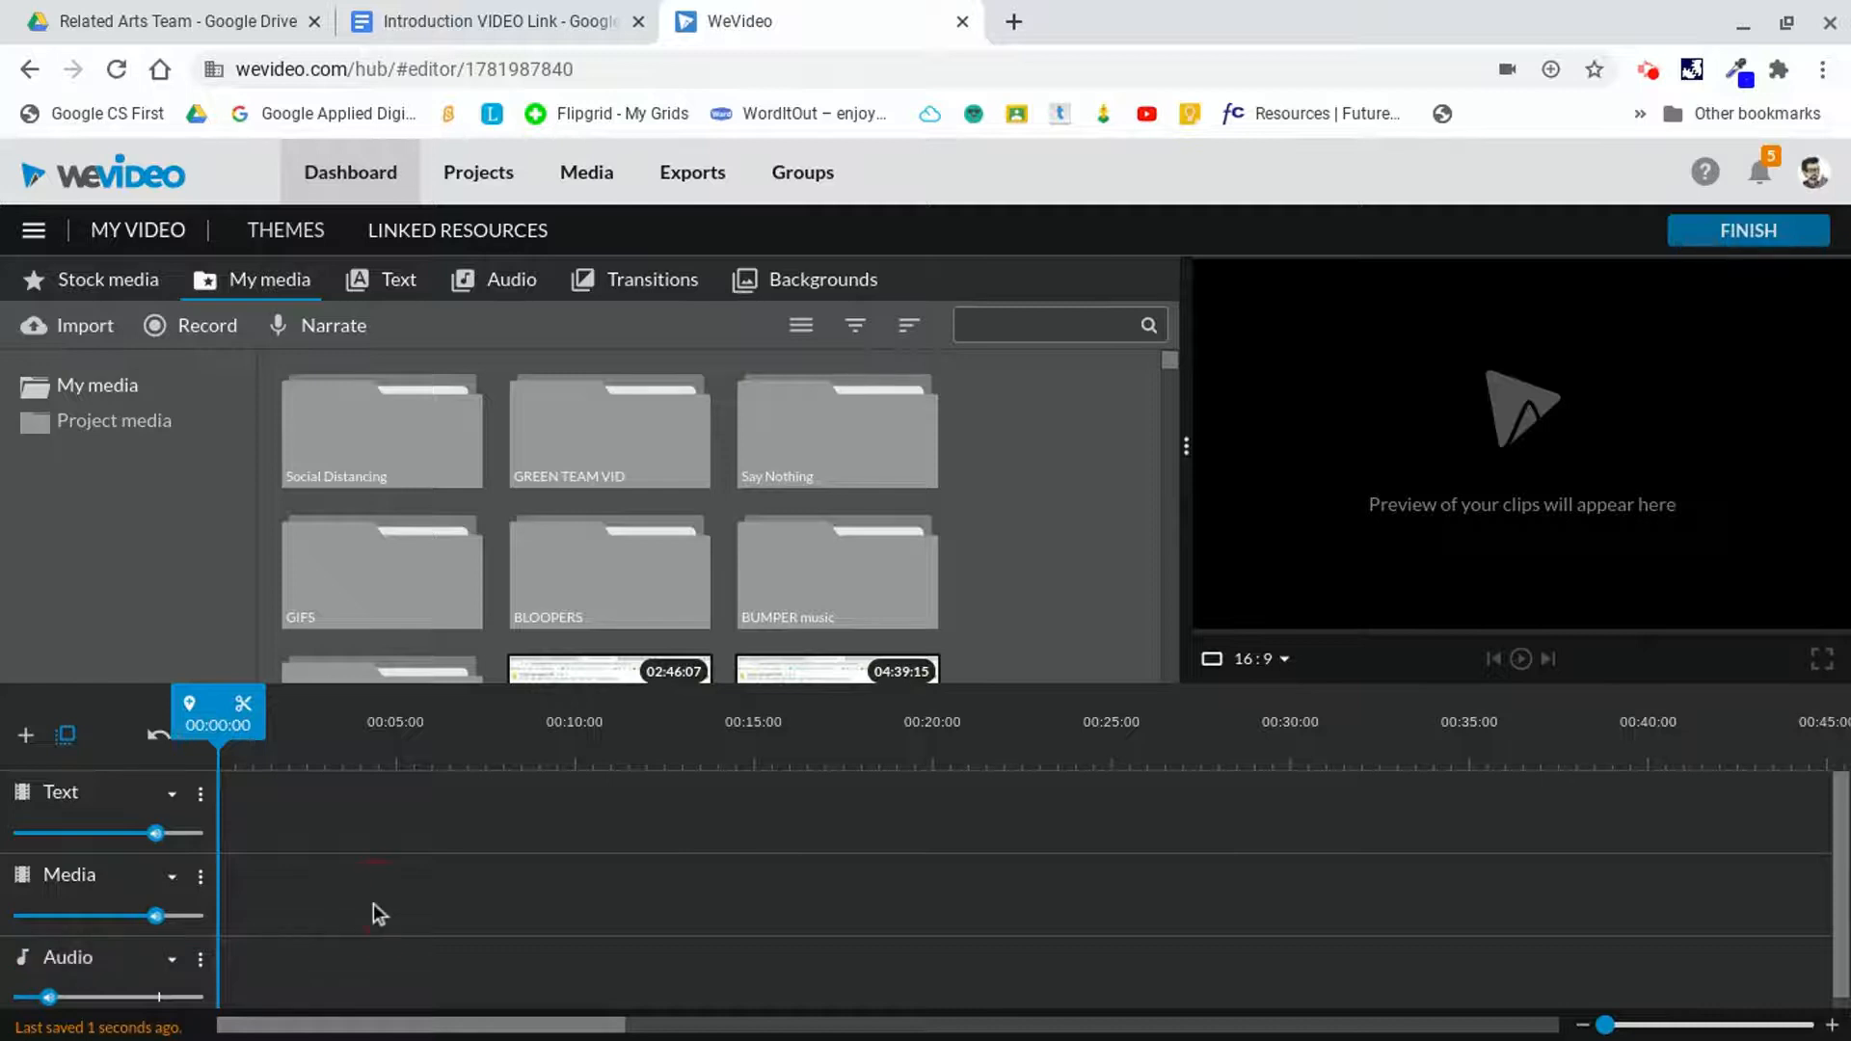
# - Add a new video track named "Video 2" to the timeline
pyautogui.click(27, 738)
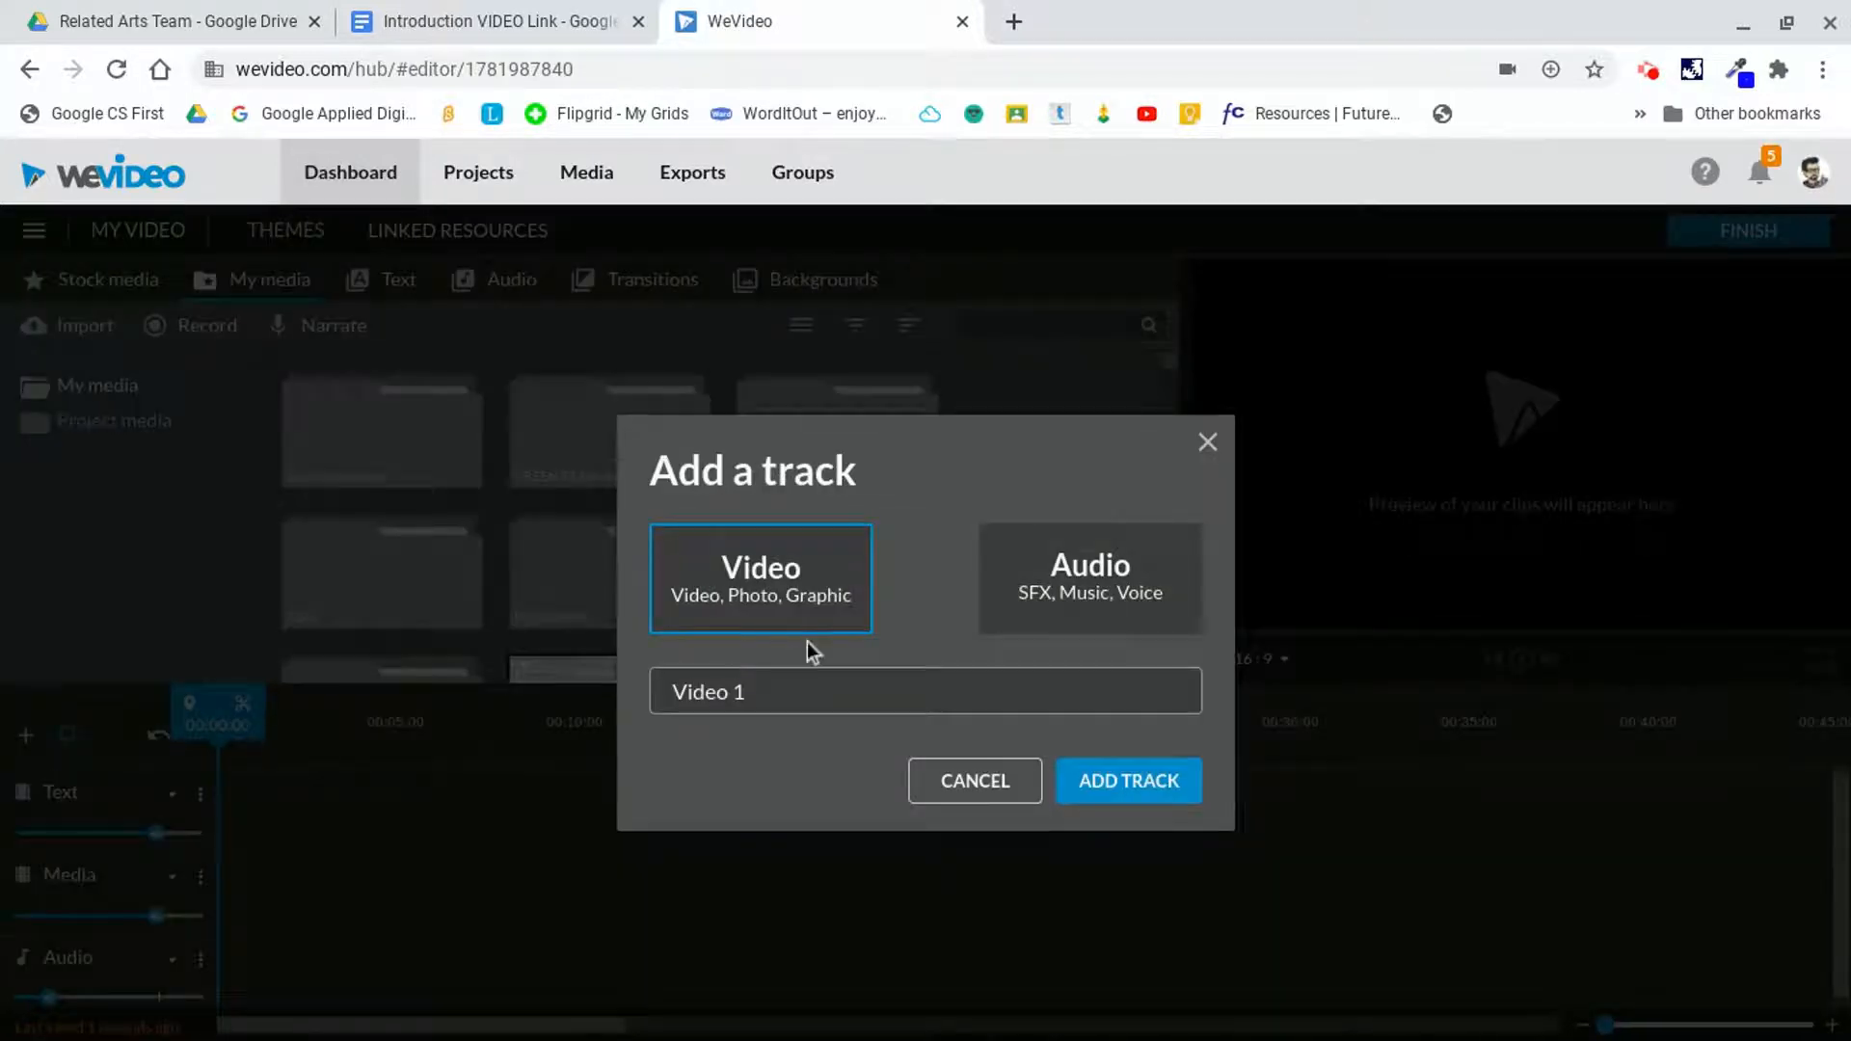
pyautogui.click(734, 692)
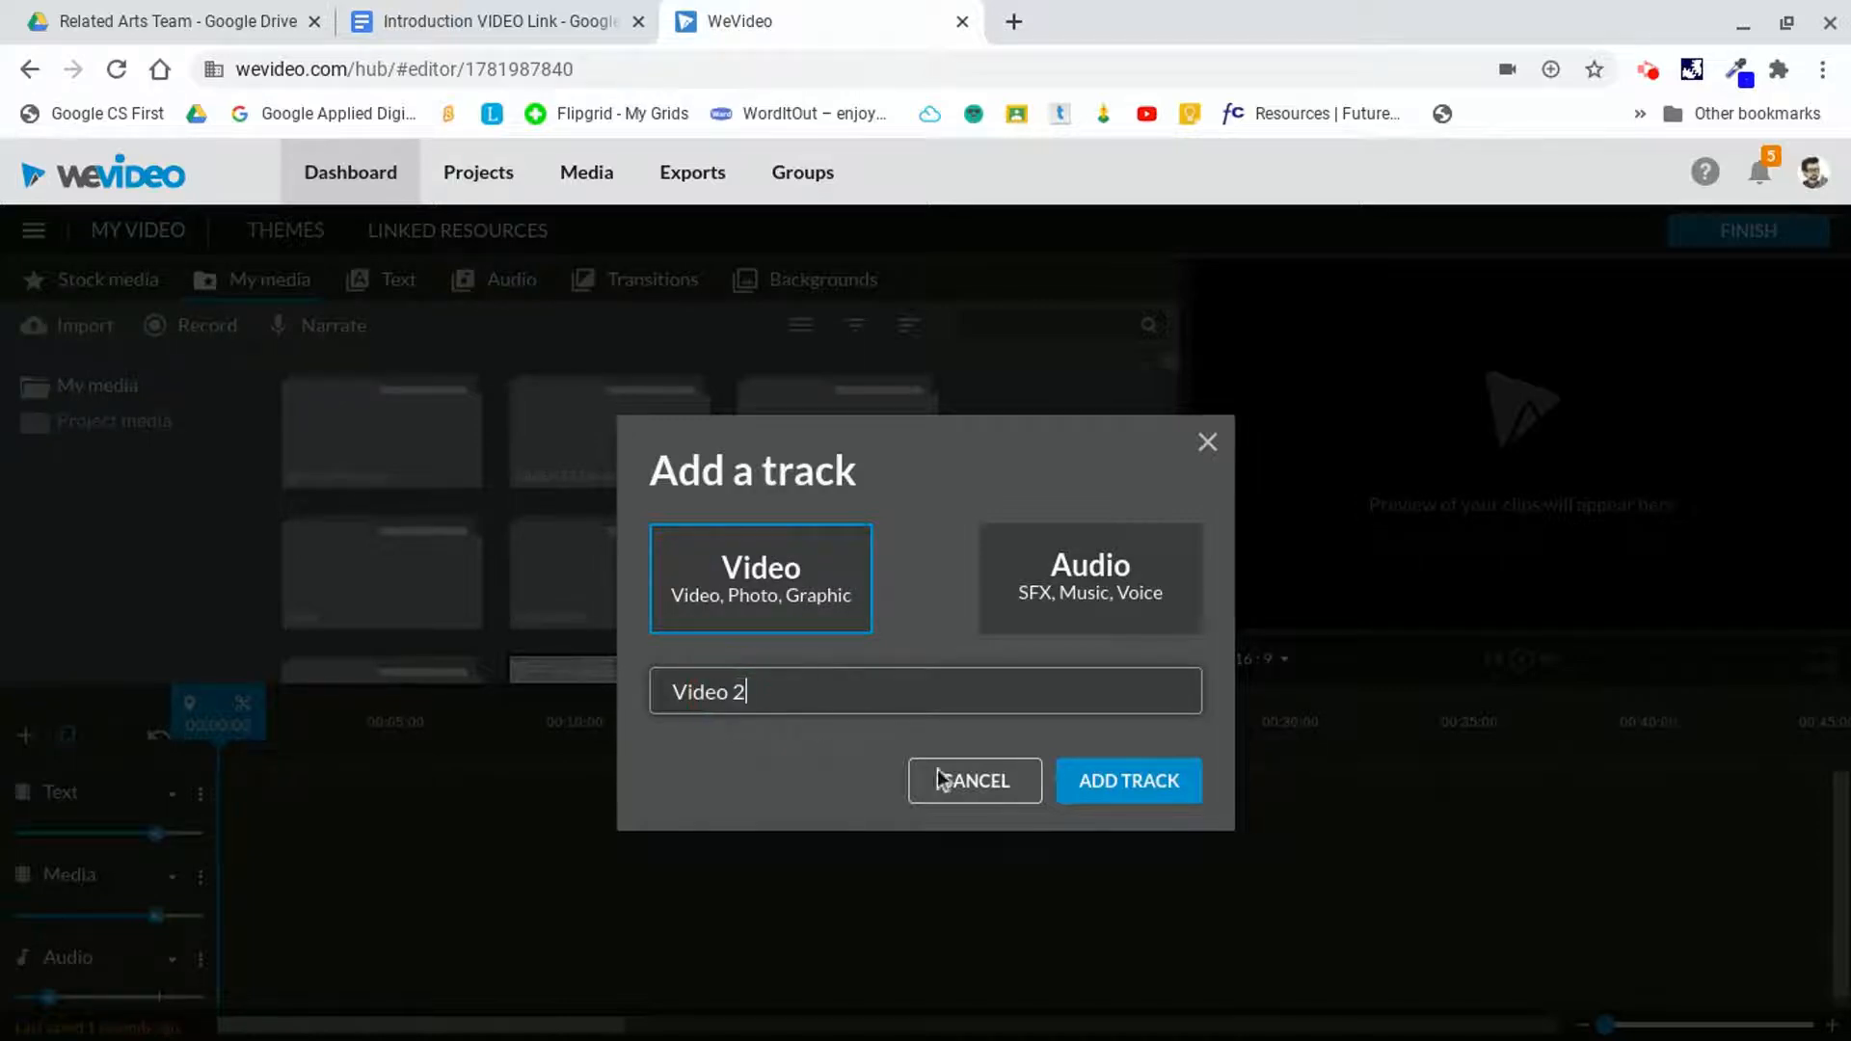
pyautogui.write('2')
pyautogui.click(1176, 783)
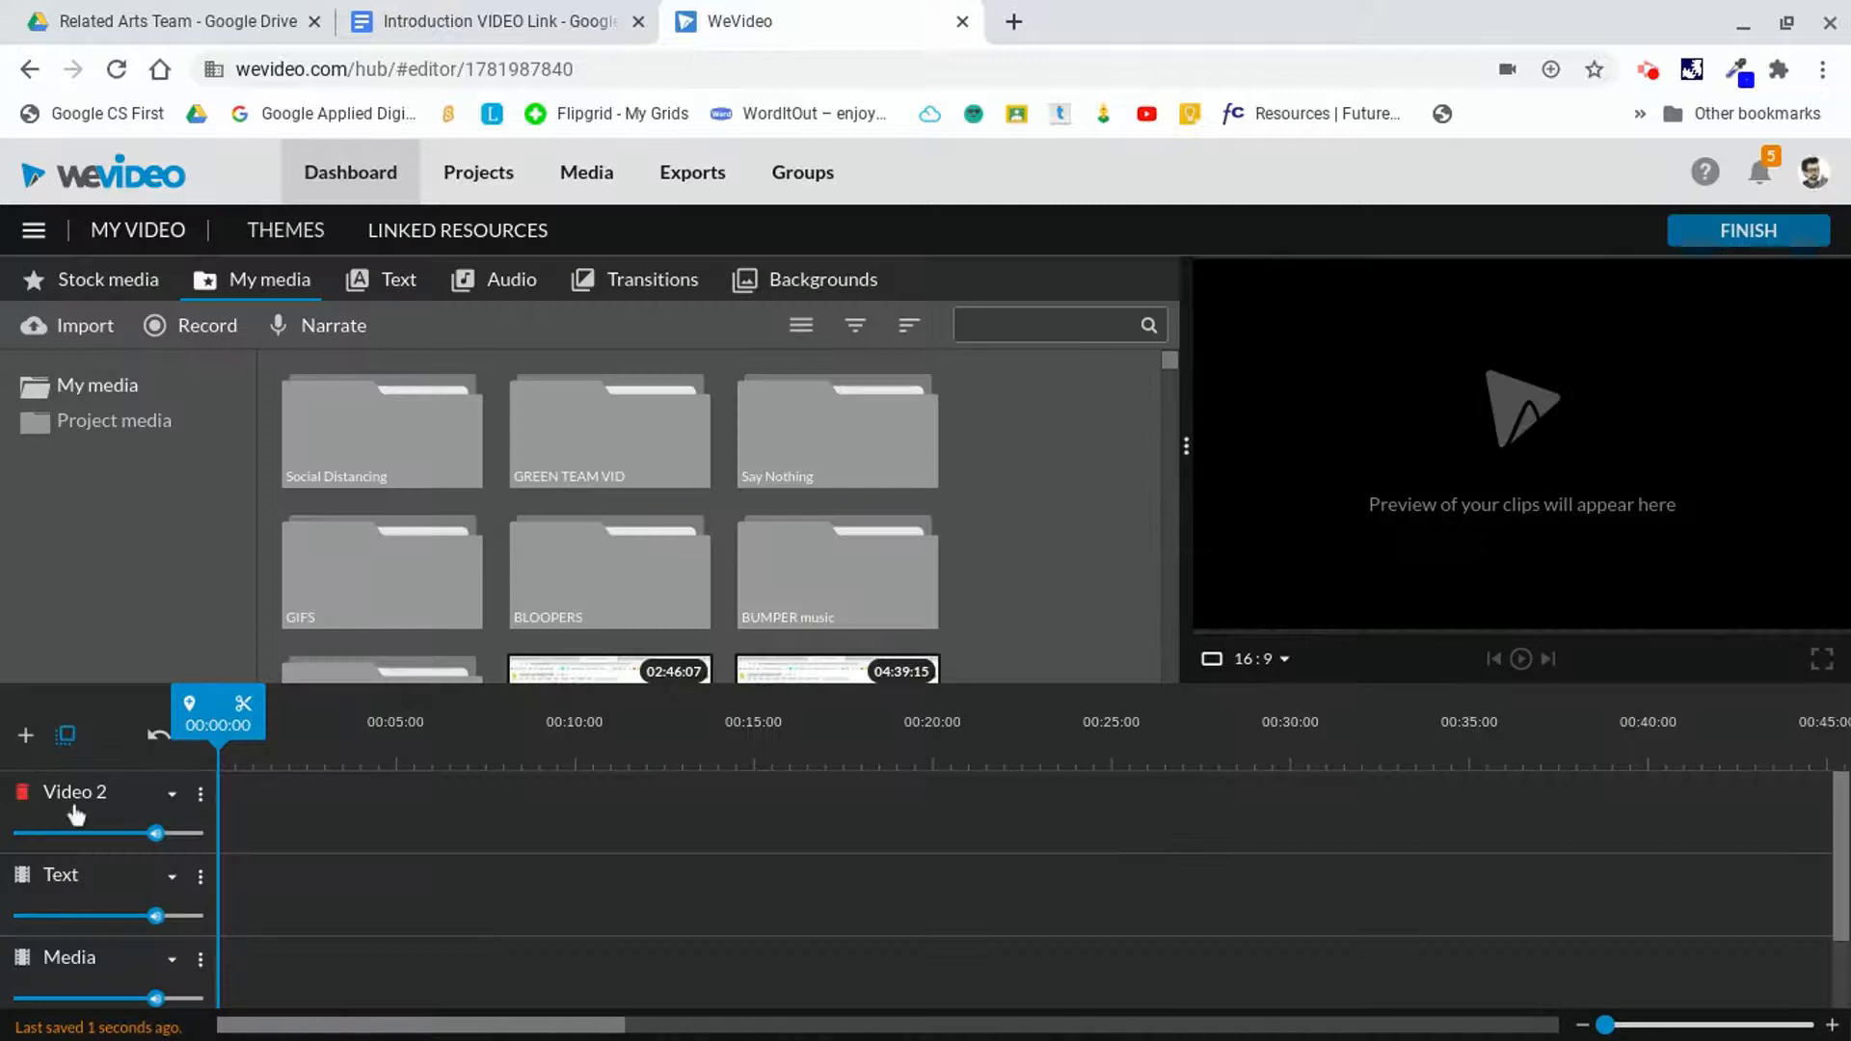
# - Delete the empty Video 2 track from the timeline
pyautogui.scroll(-1, 133, 839)
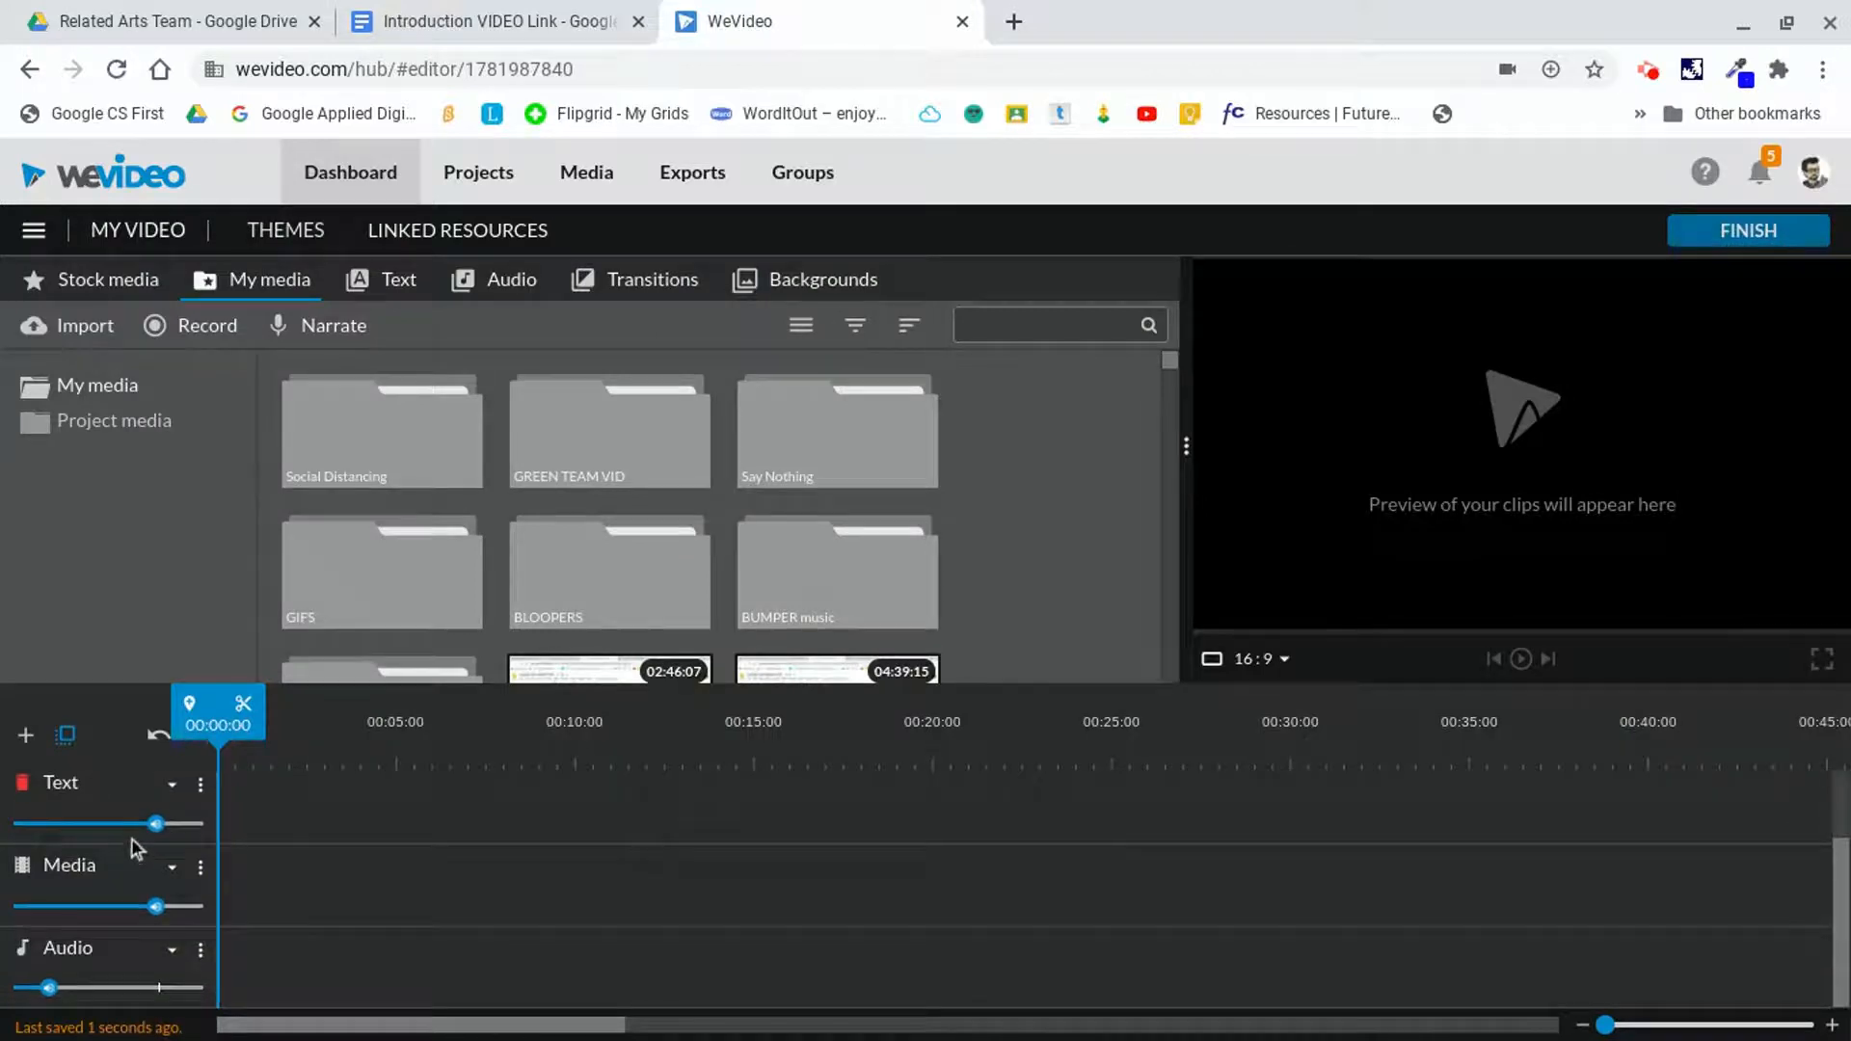
pyautogui.scroll(1, 133, 844)
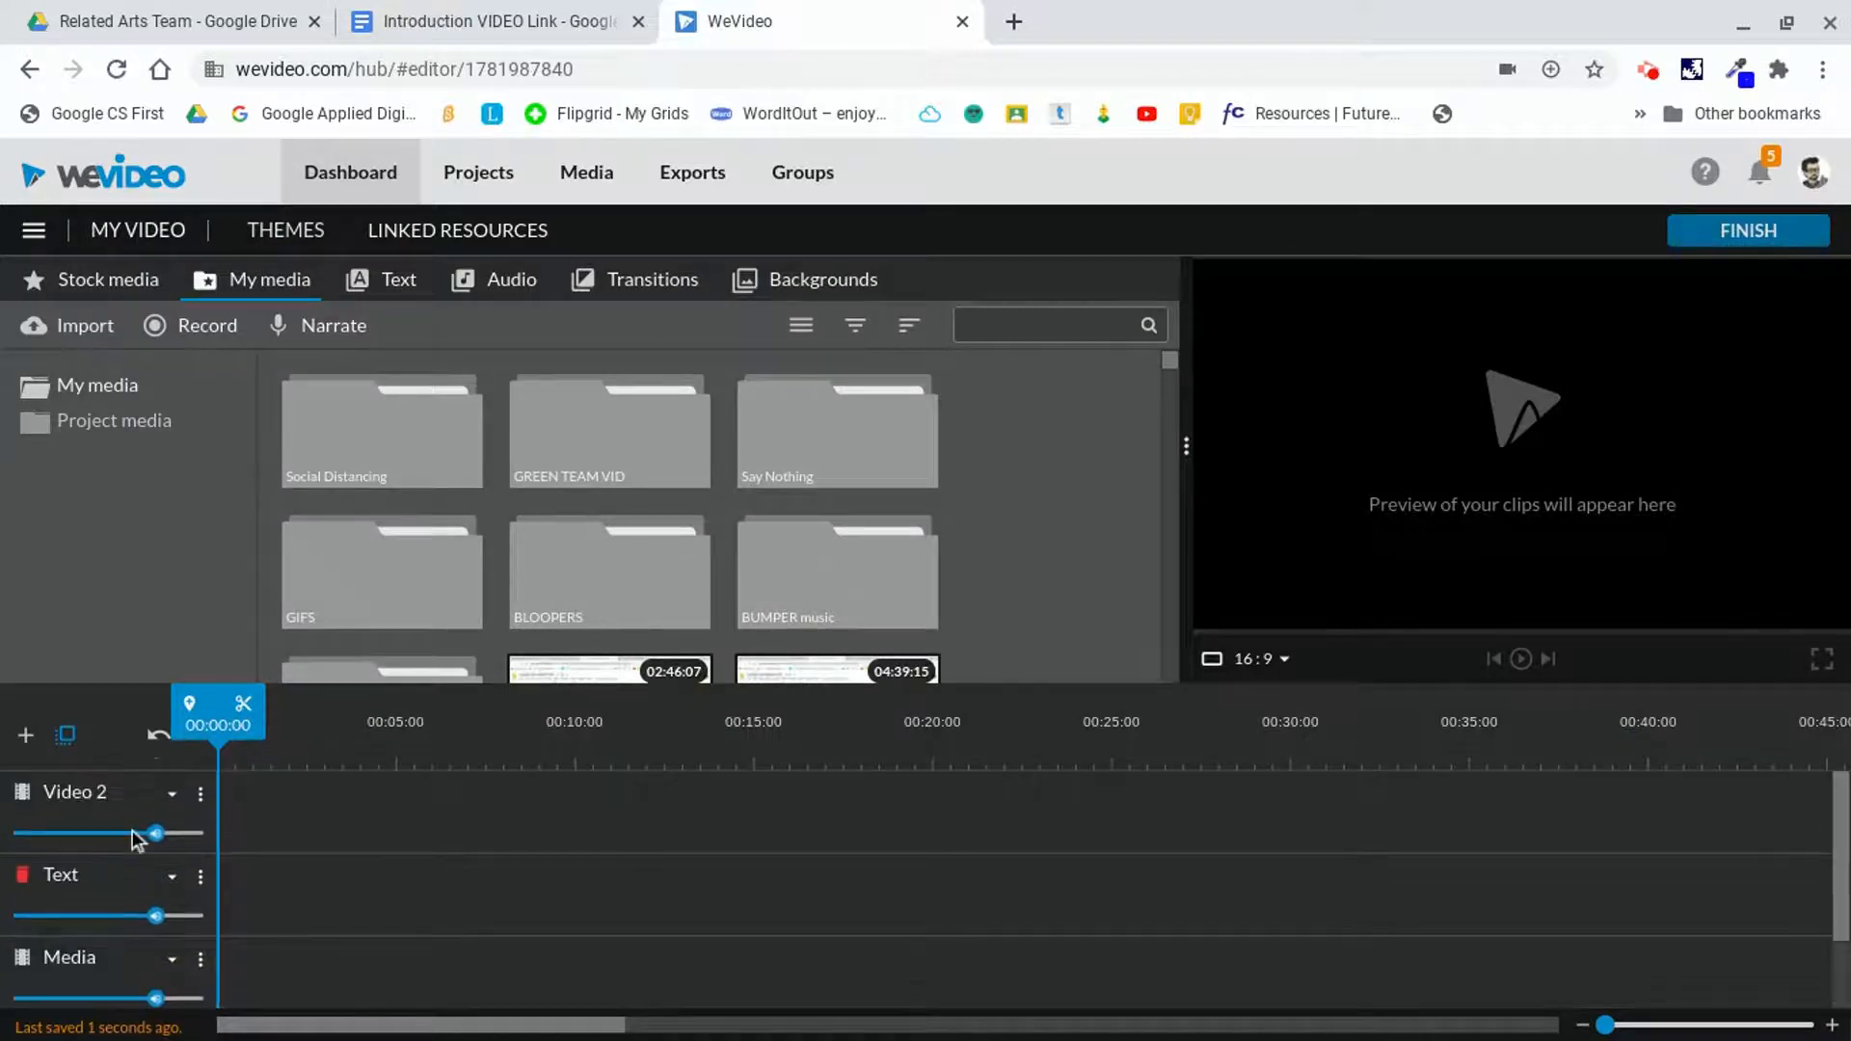
pyautogui.click(17, 796)
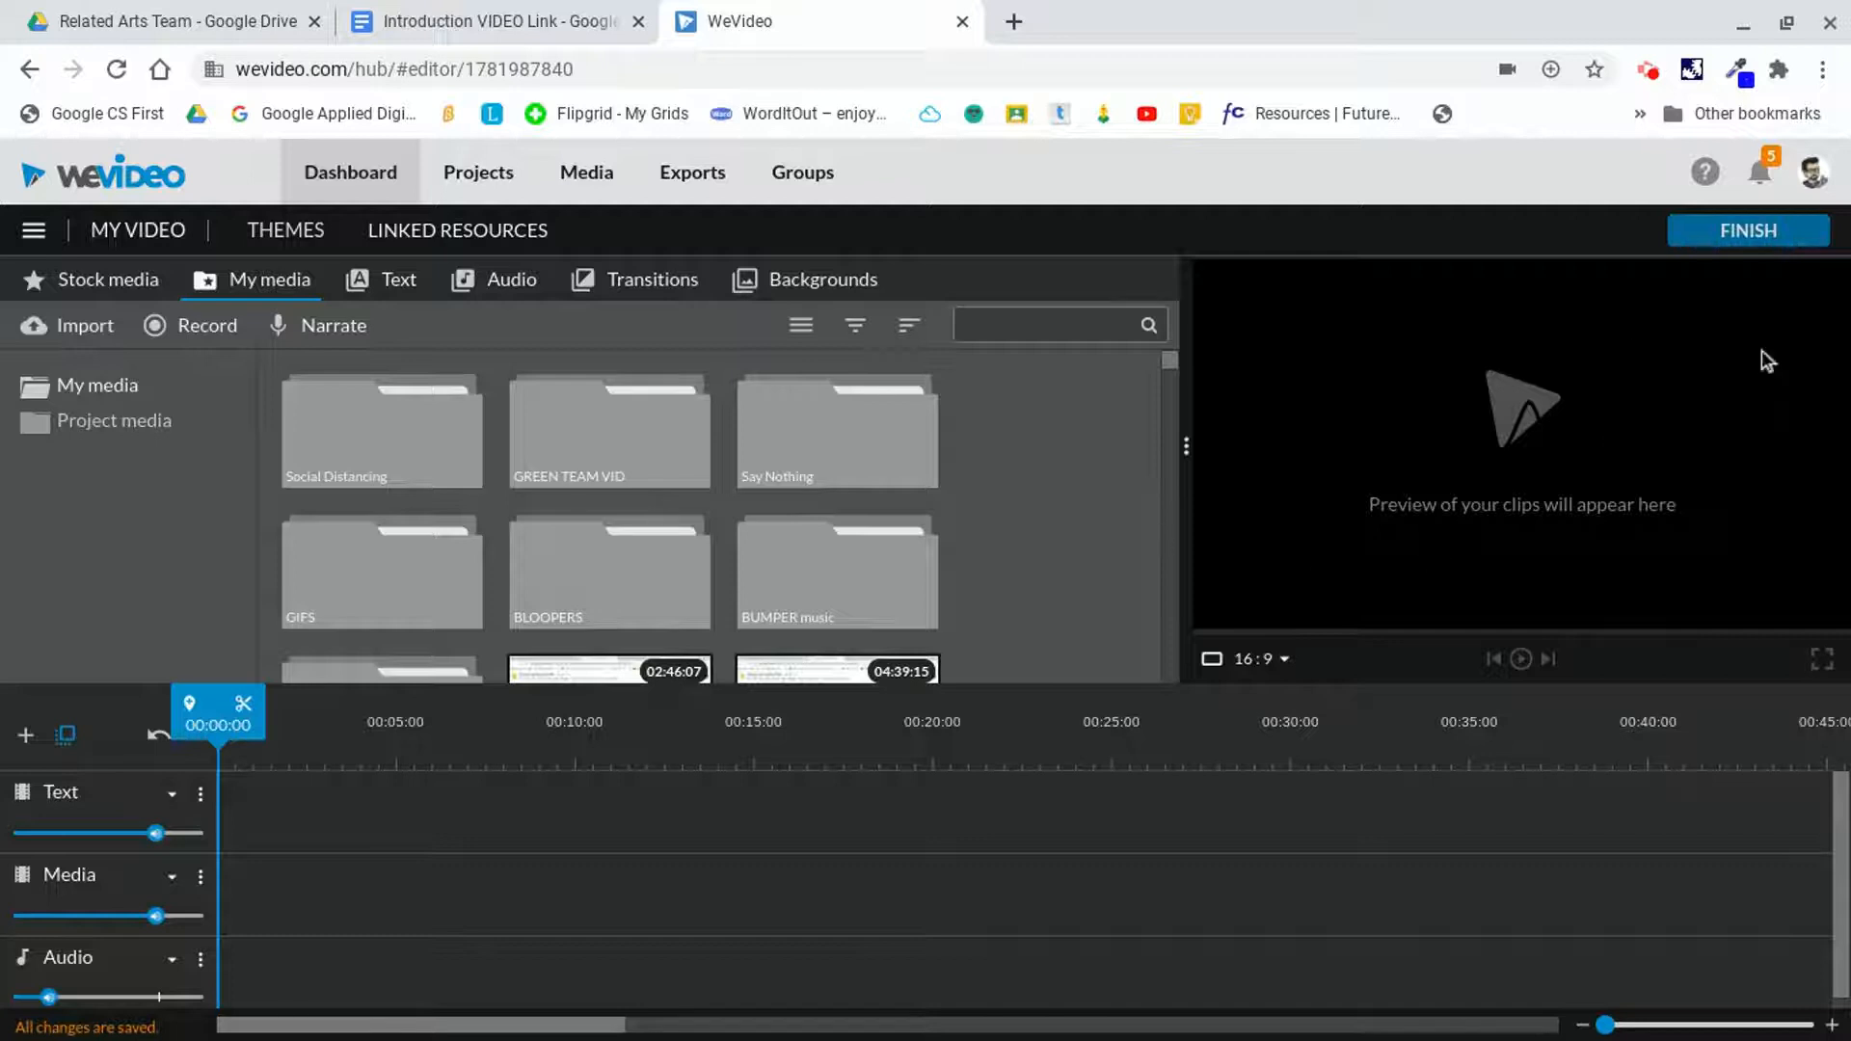
pyautogui.moveTo(217, 722); pyautogui.dragTo(452, 733)
pyautogui.click(222, 723)
# - Start a media import from Google Drive and open the Screencastify folder in My Drive
pyautogui.click(80, 331)
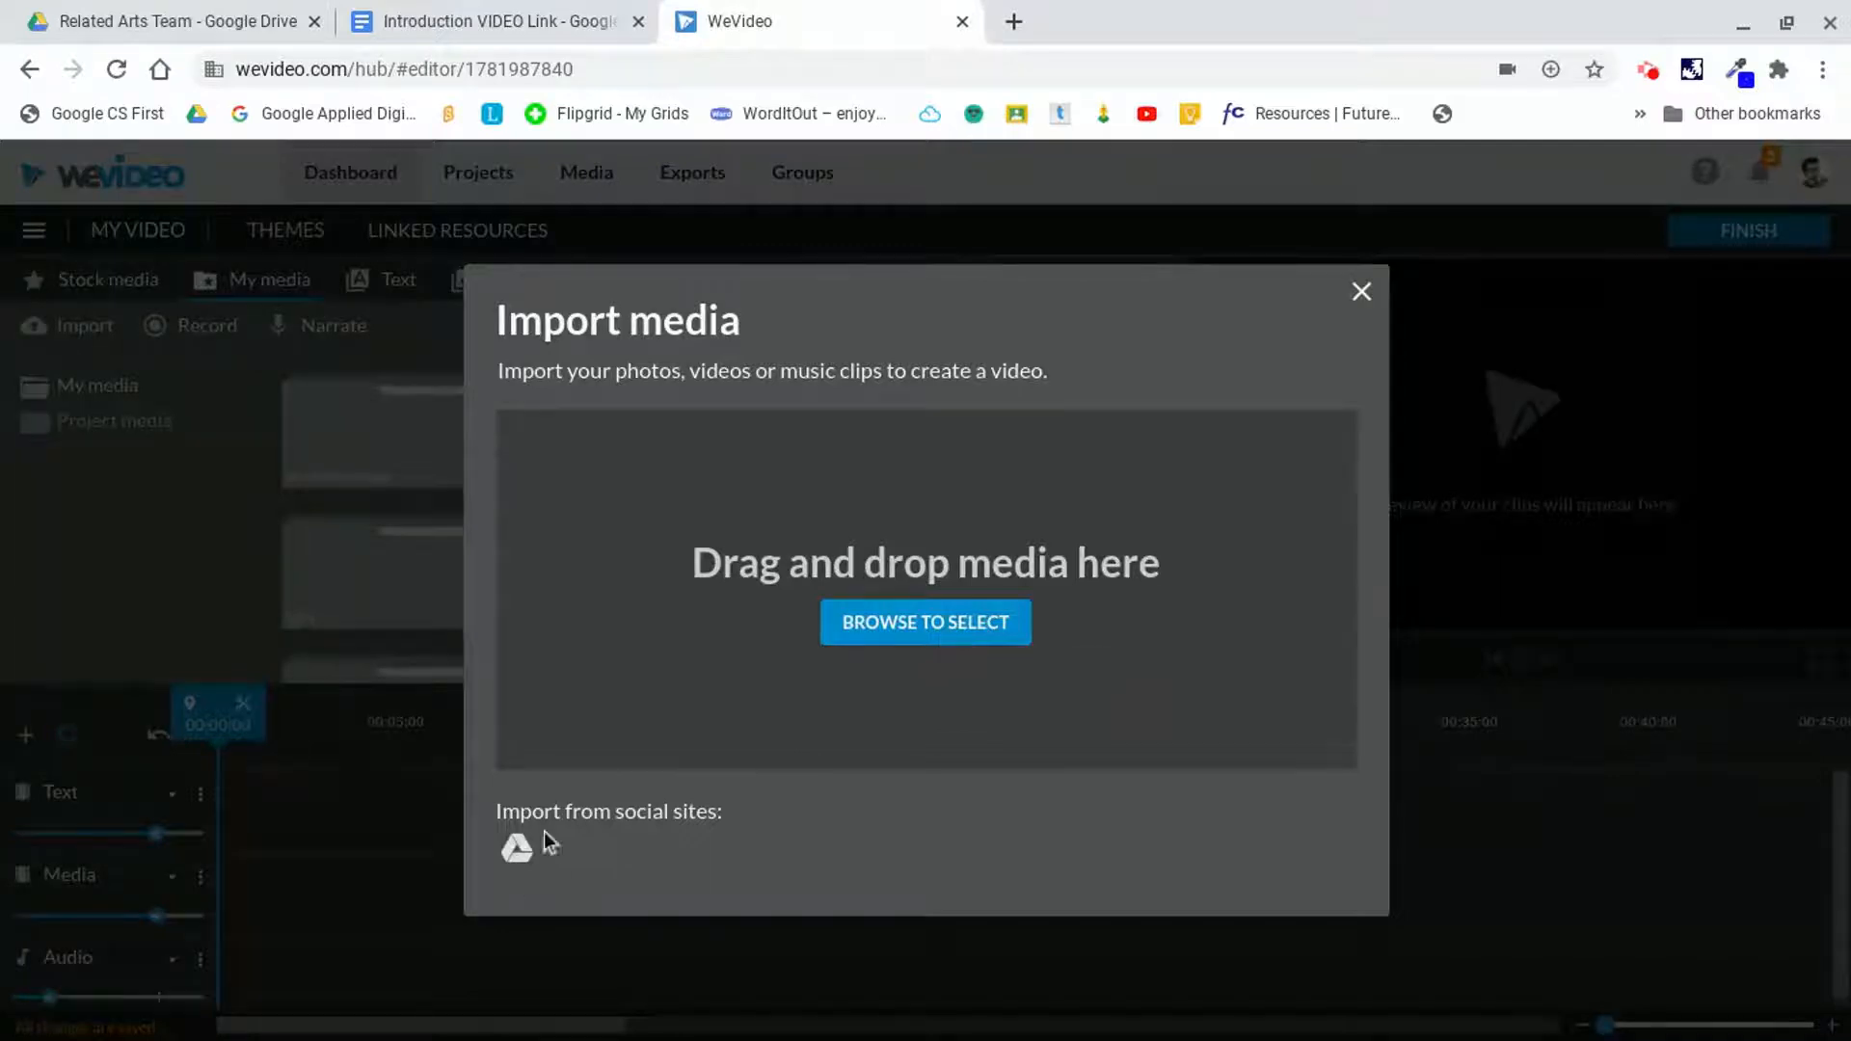
pyautogui.click(511, 855)
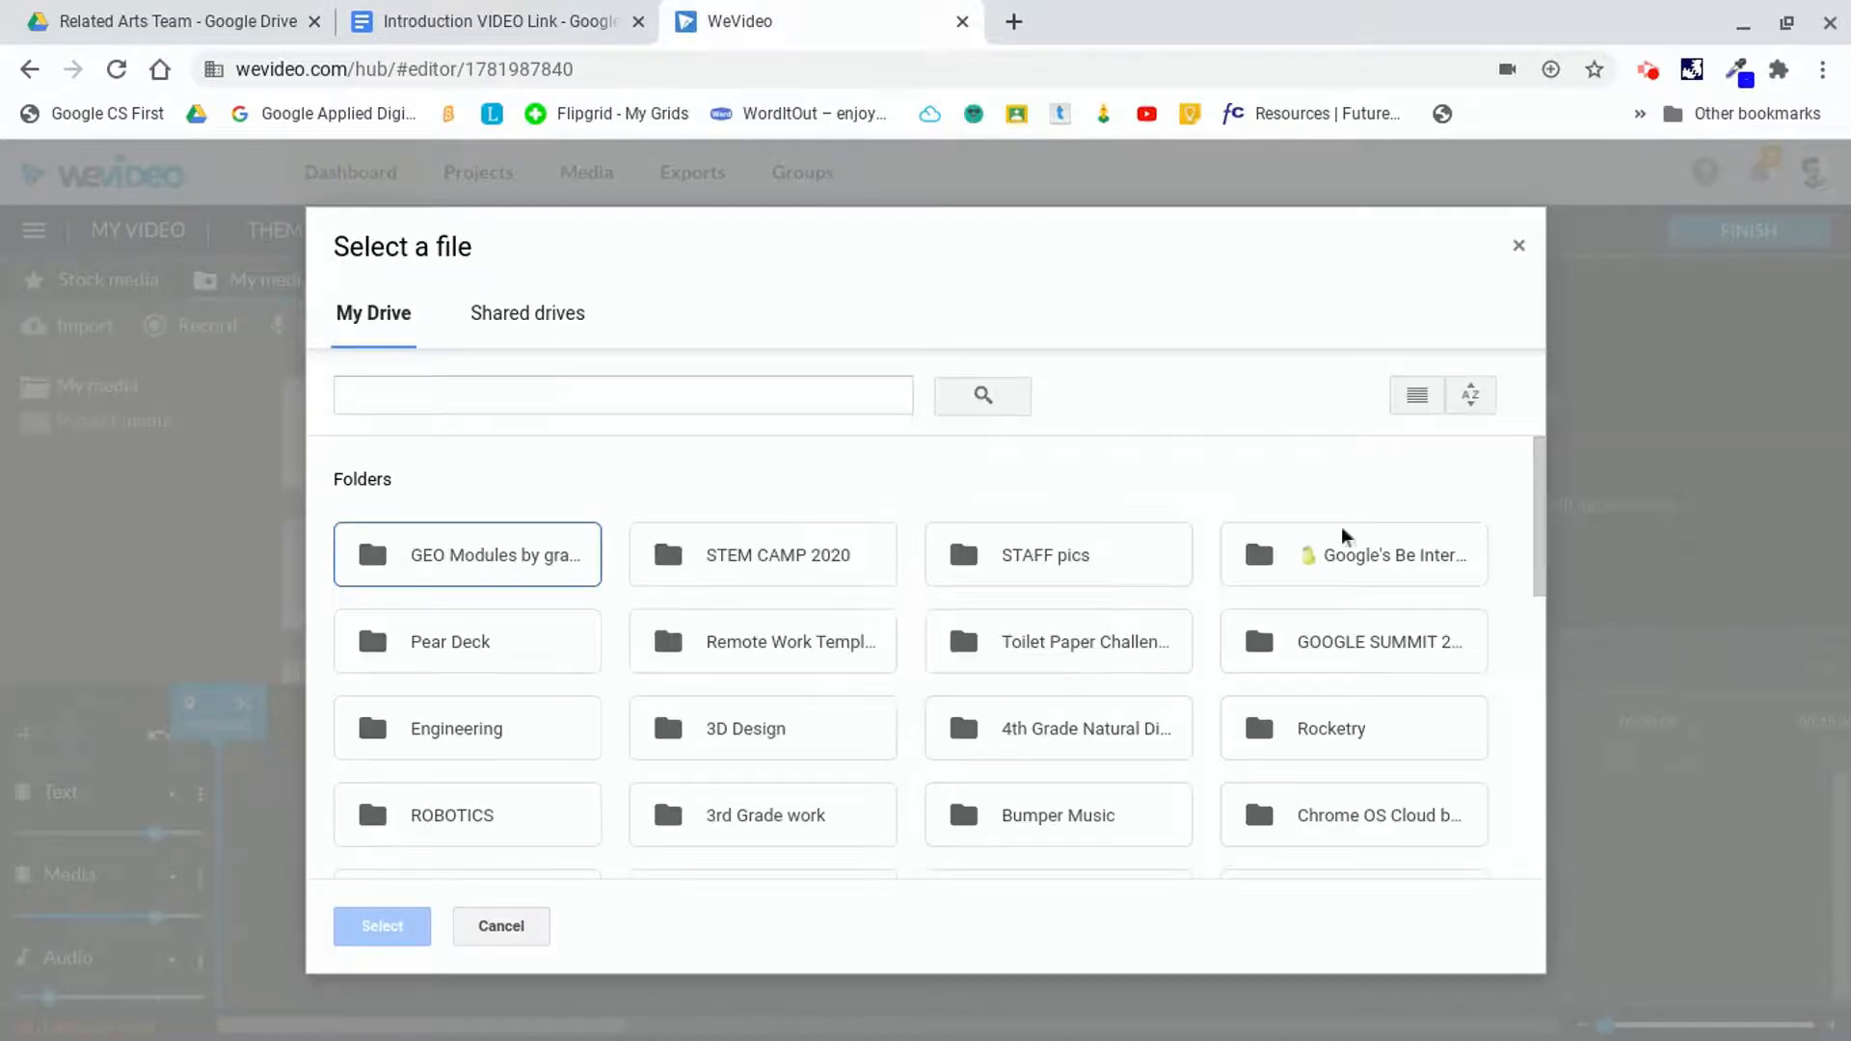
pyautogui.moveTo(1548, 479); pyautogui.dragTo(1529, 675)
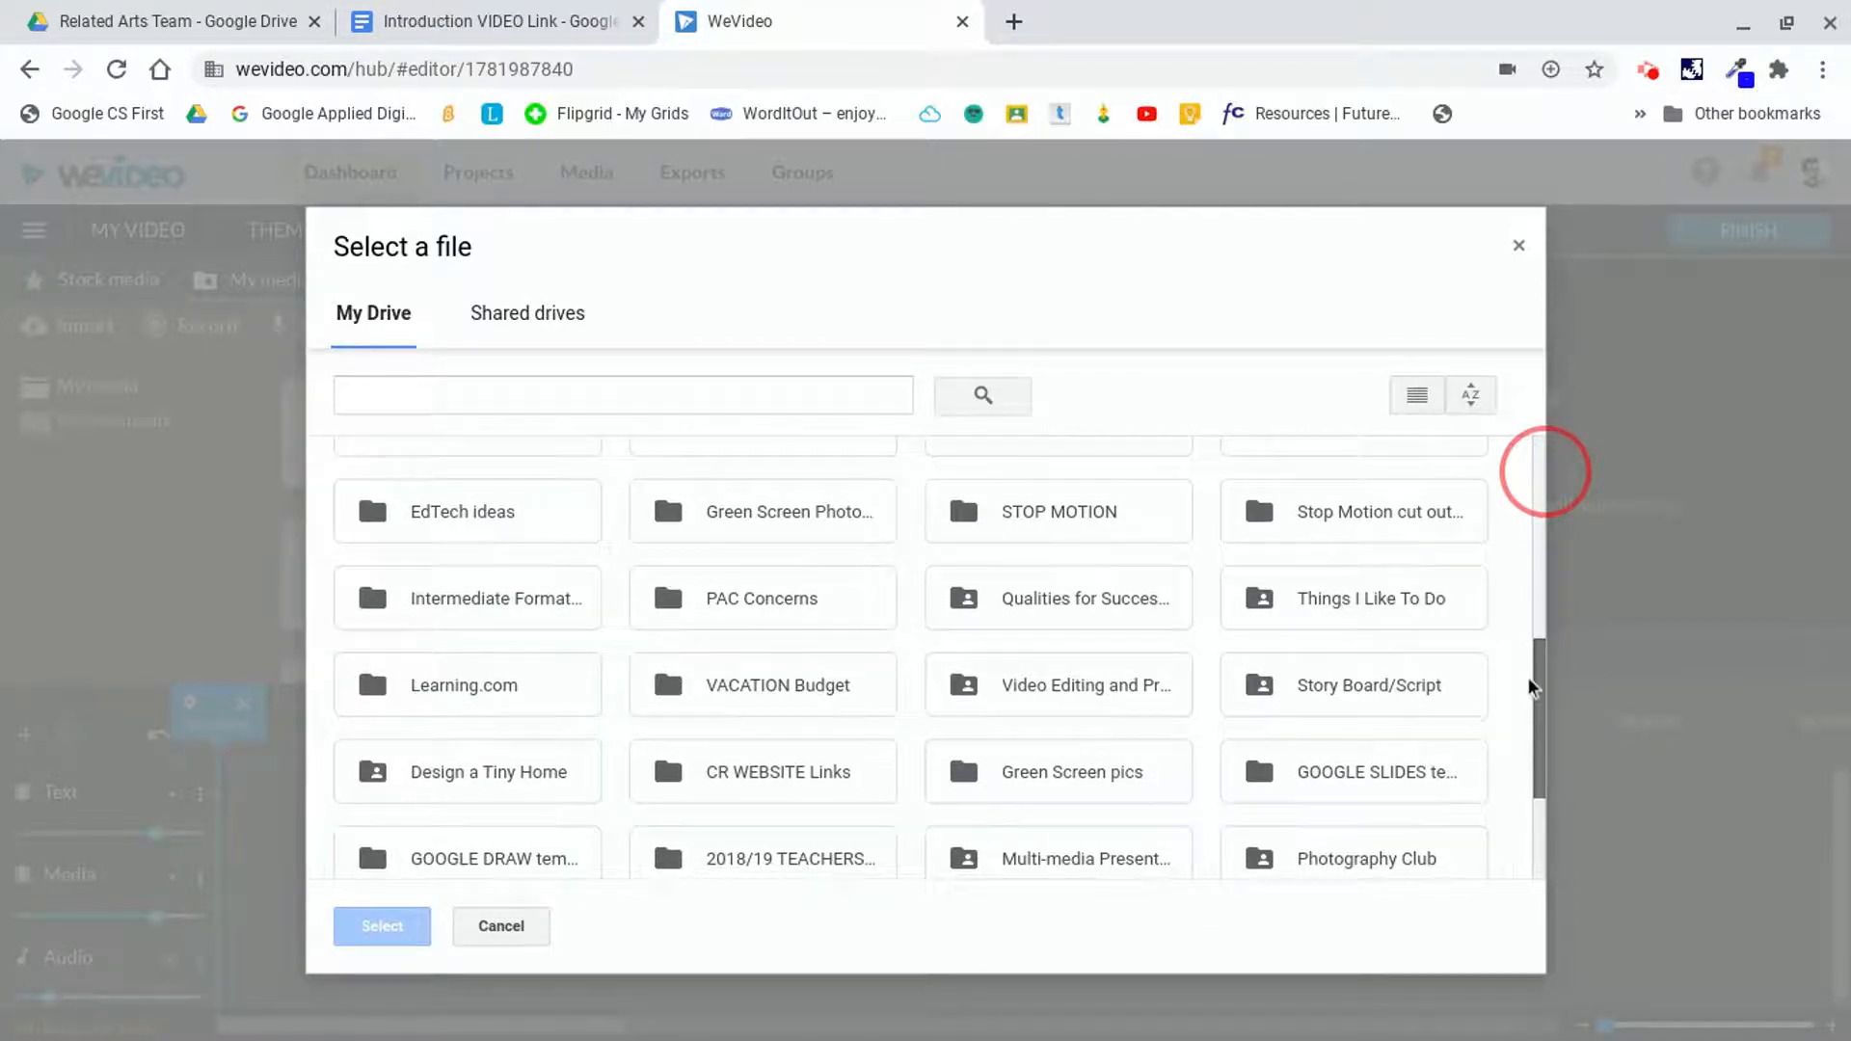
pyautogui.moveTo(1540, 696); pyautogui.dragTo(1542, 704)
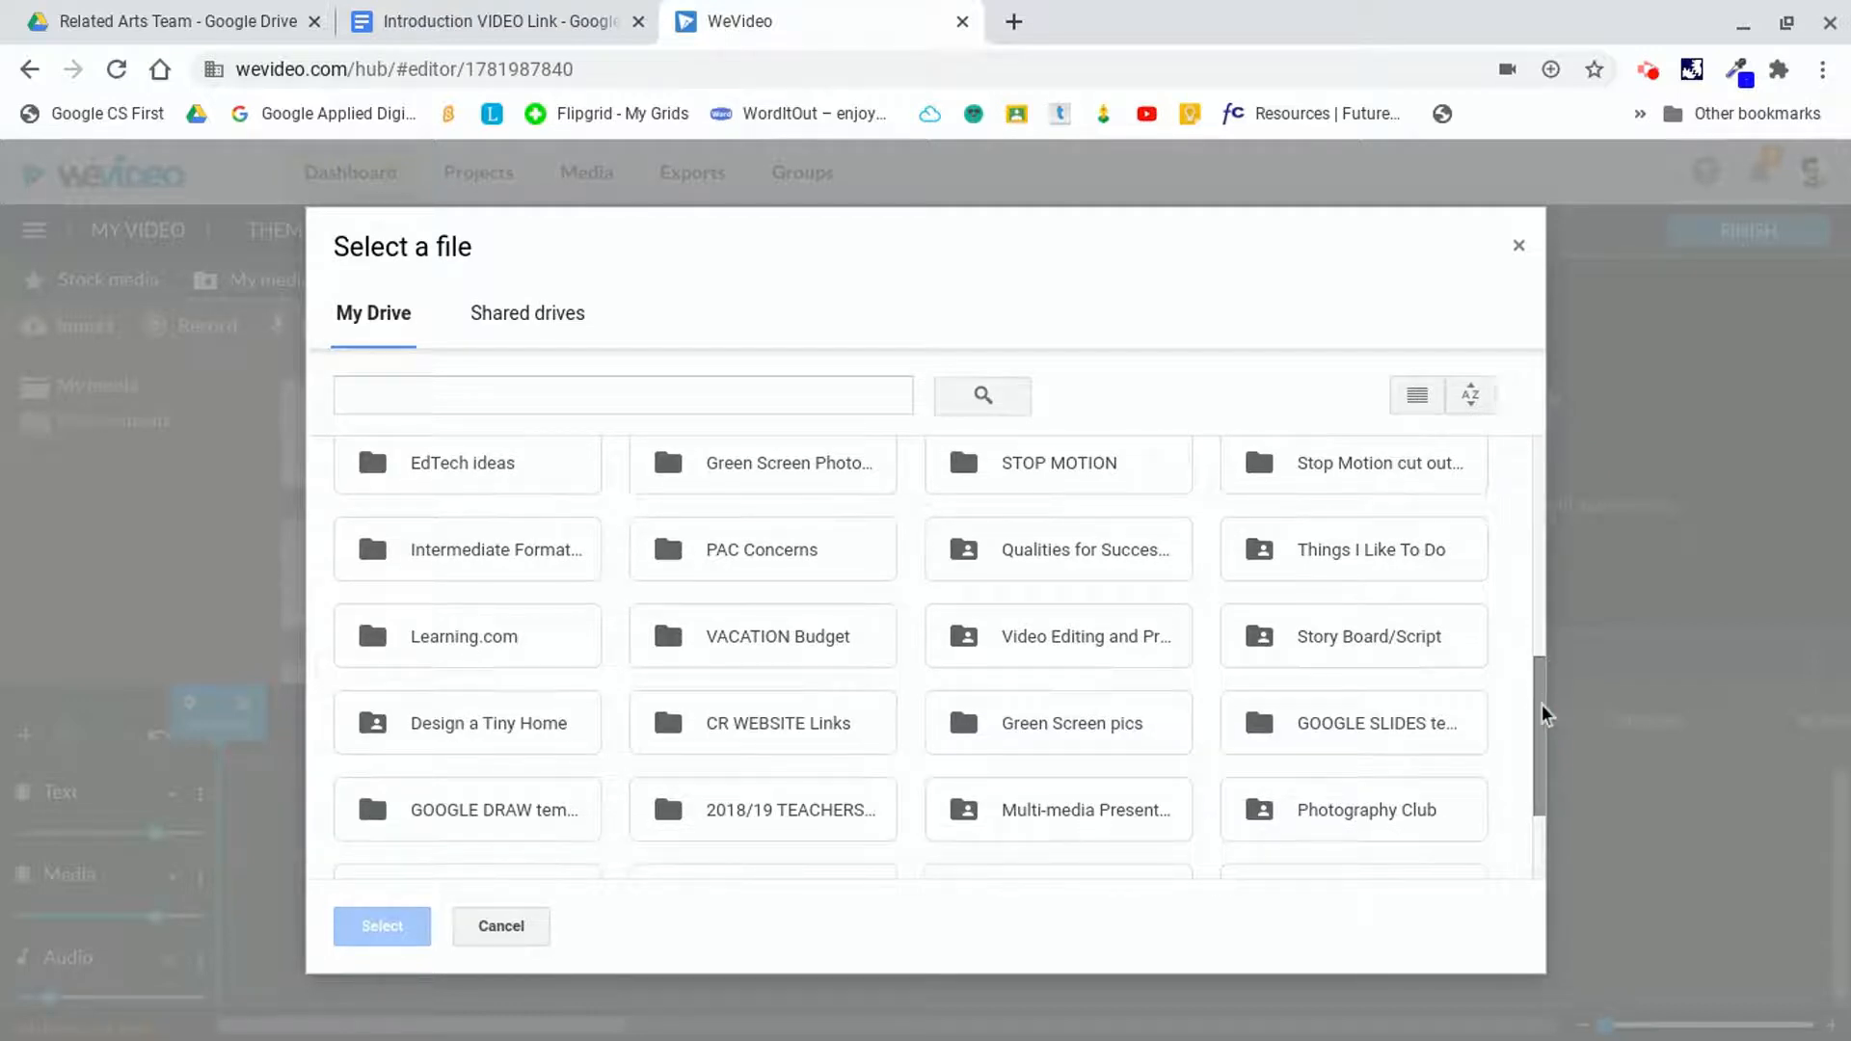
pyautogui.moveTo(1543, 713); pyautogui.dragTo(1546, 612)
pyautogui.click(734, 636)
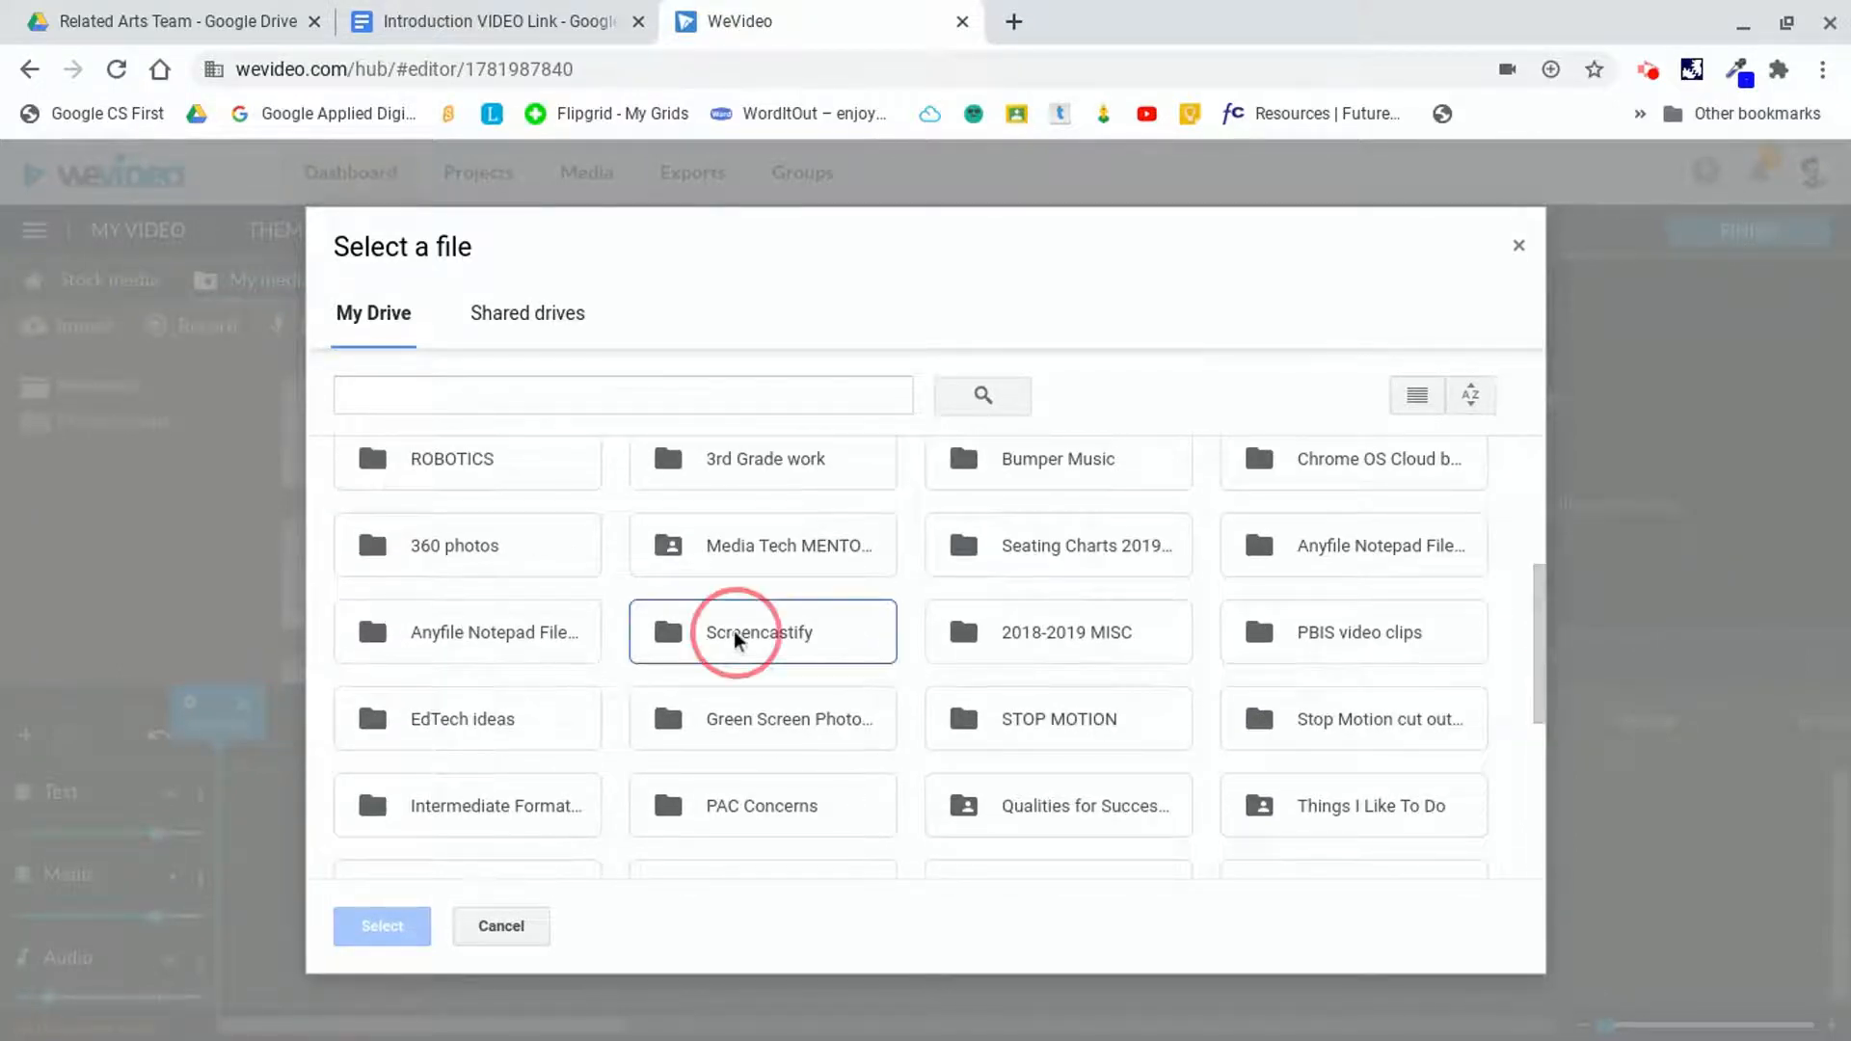
pyautogui.click(733, 631)
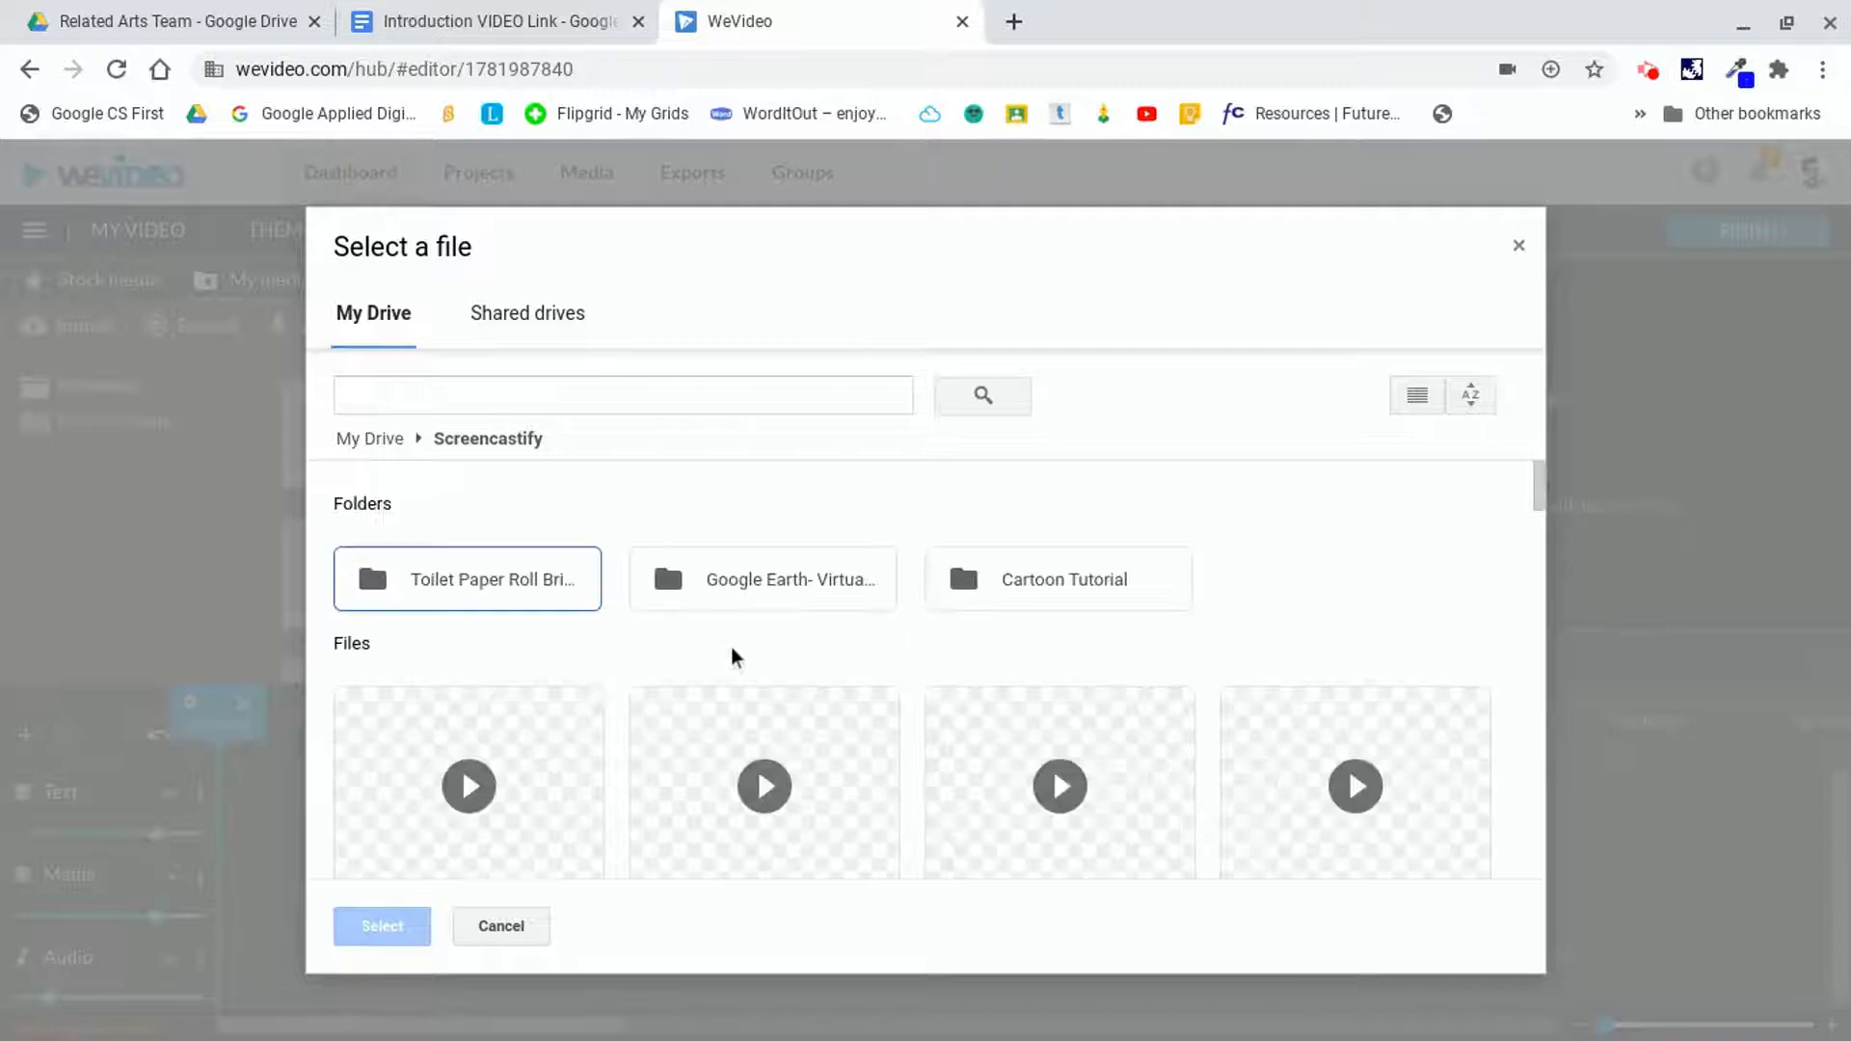
# - Import the Screencastify videos Flyer Pt 1, Flyer pt 2 and Flyer pt 3 together and locate them in My media
pyautogui.moveTo(1542, 493); pyautogui.dragTo(1541, 584)
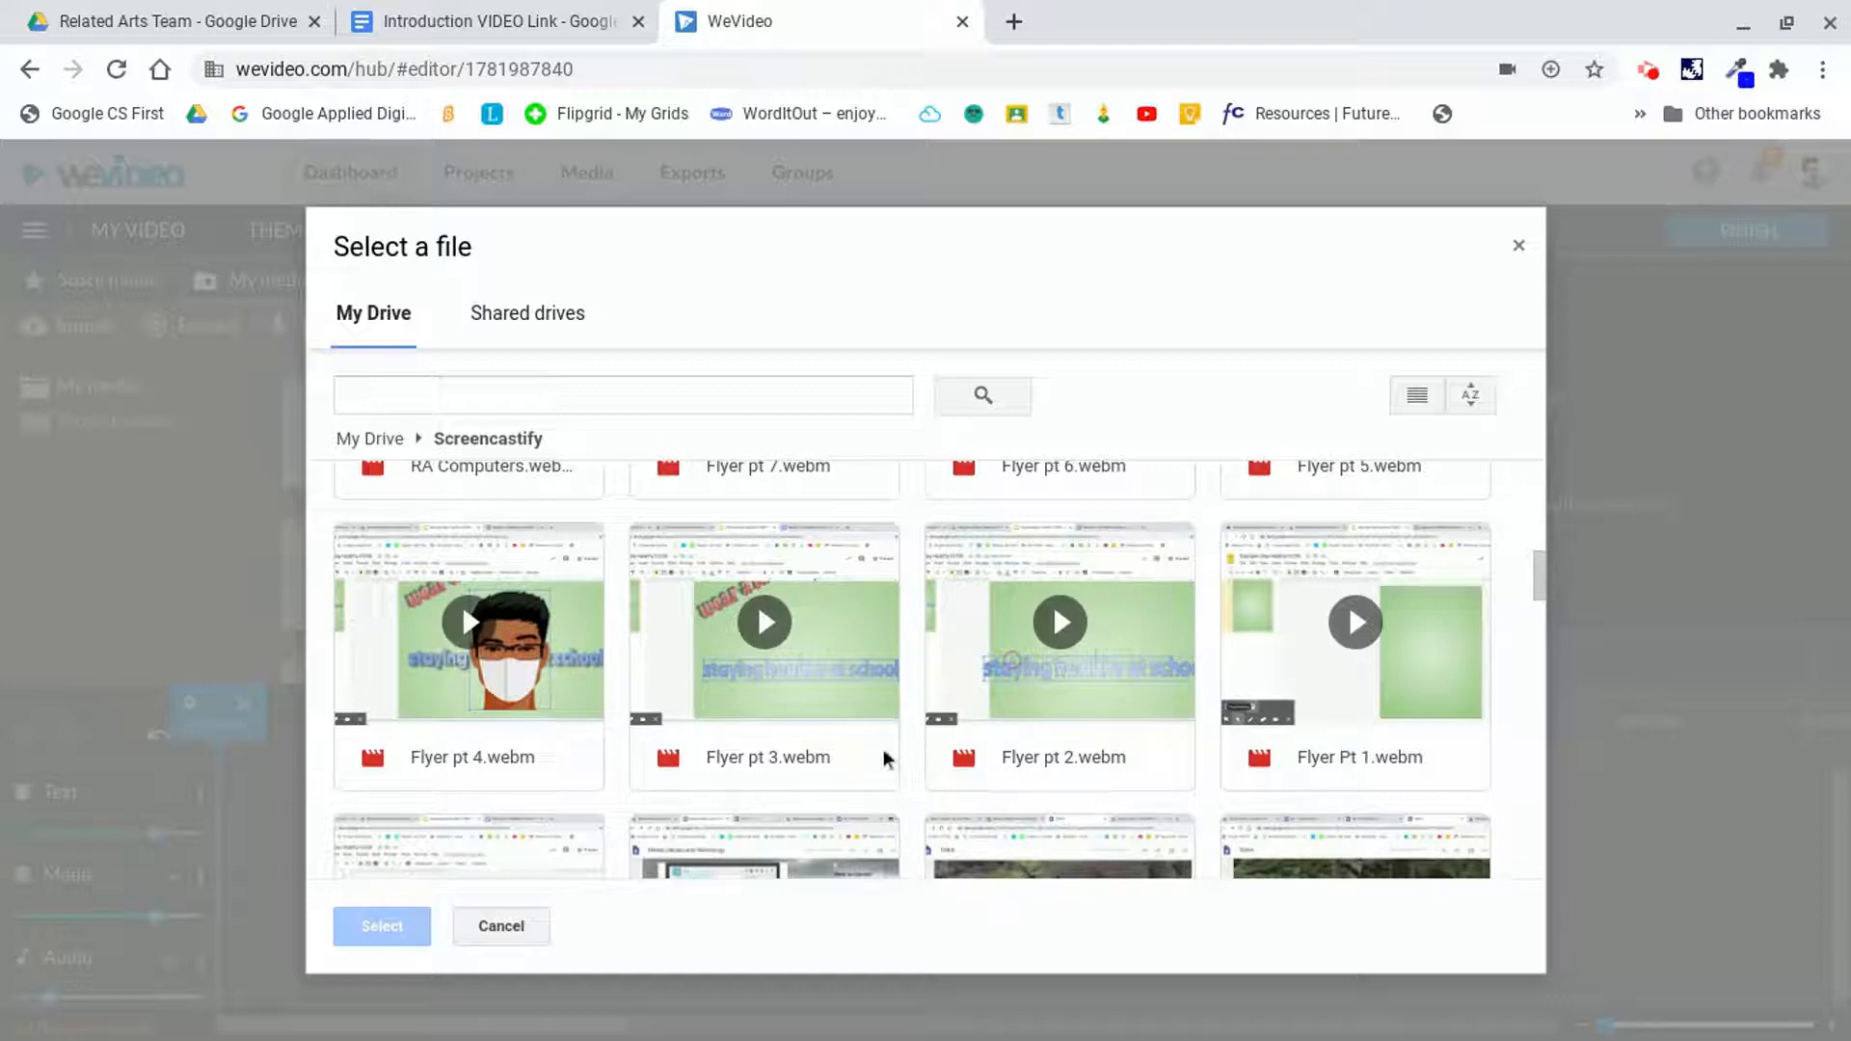
pyautogui.click(1304, 688)
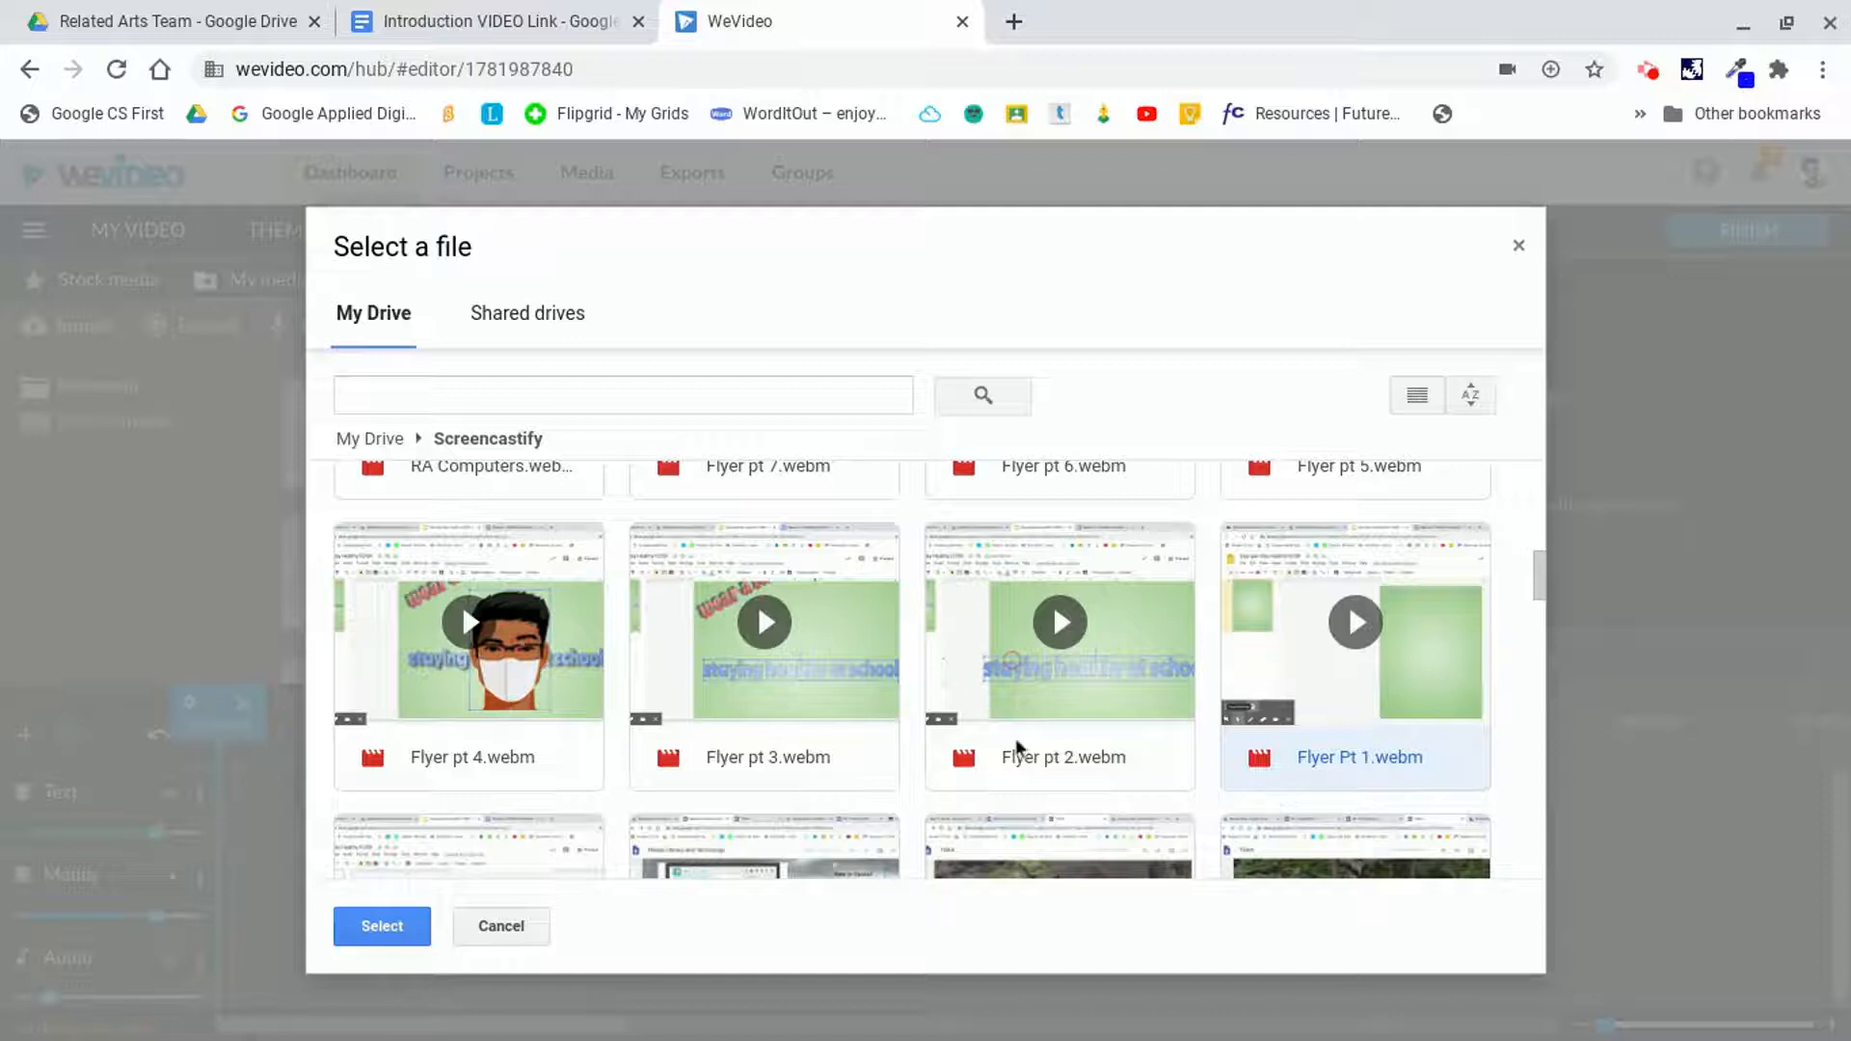
pyautogui.keyDown('shift'); pyautogui.click(842, 673); pyautogui.keyUp('shift')
pyautogui.click(380, 929)
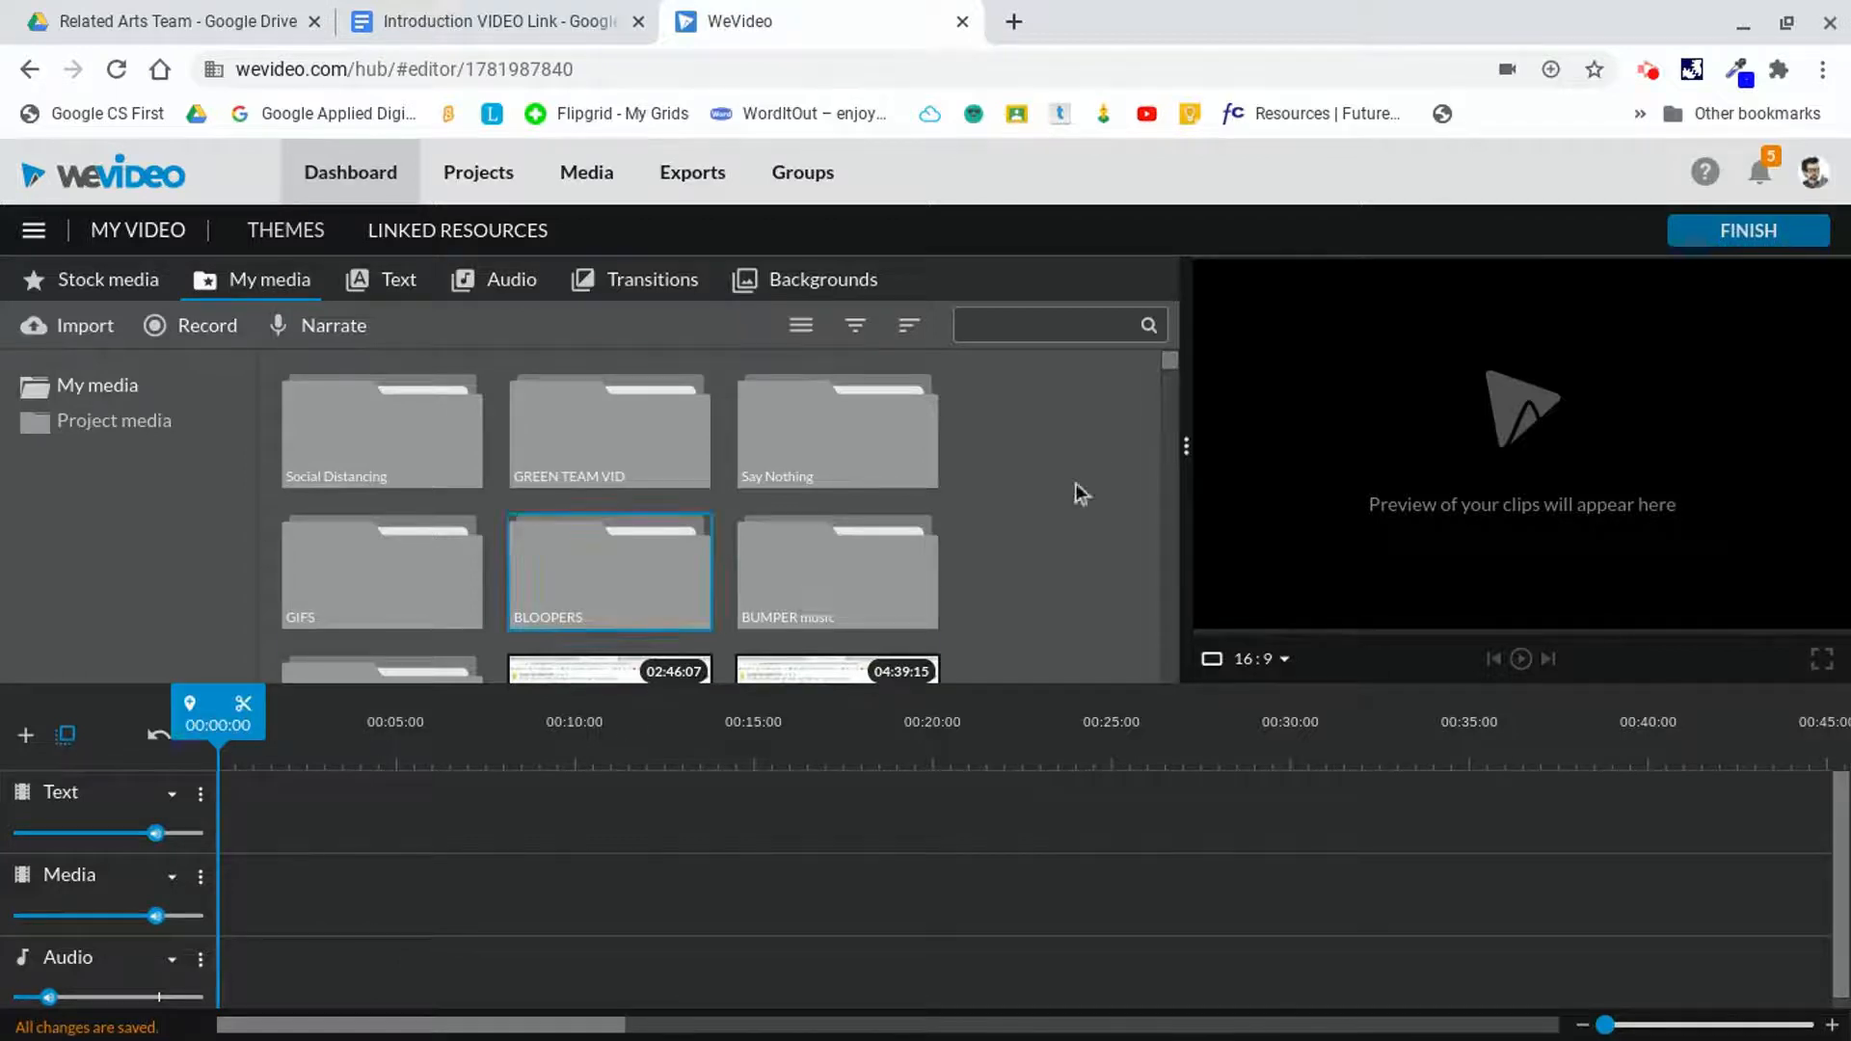
pyautogui.scroll(-15, 1090, 474)
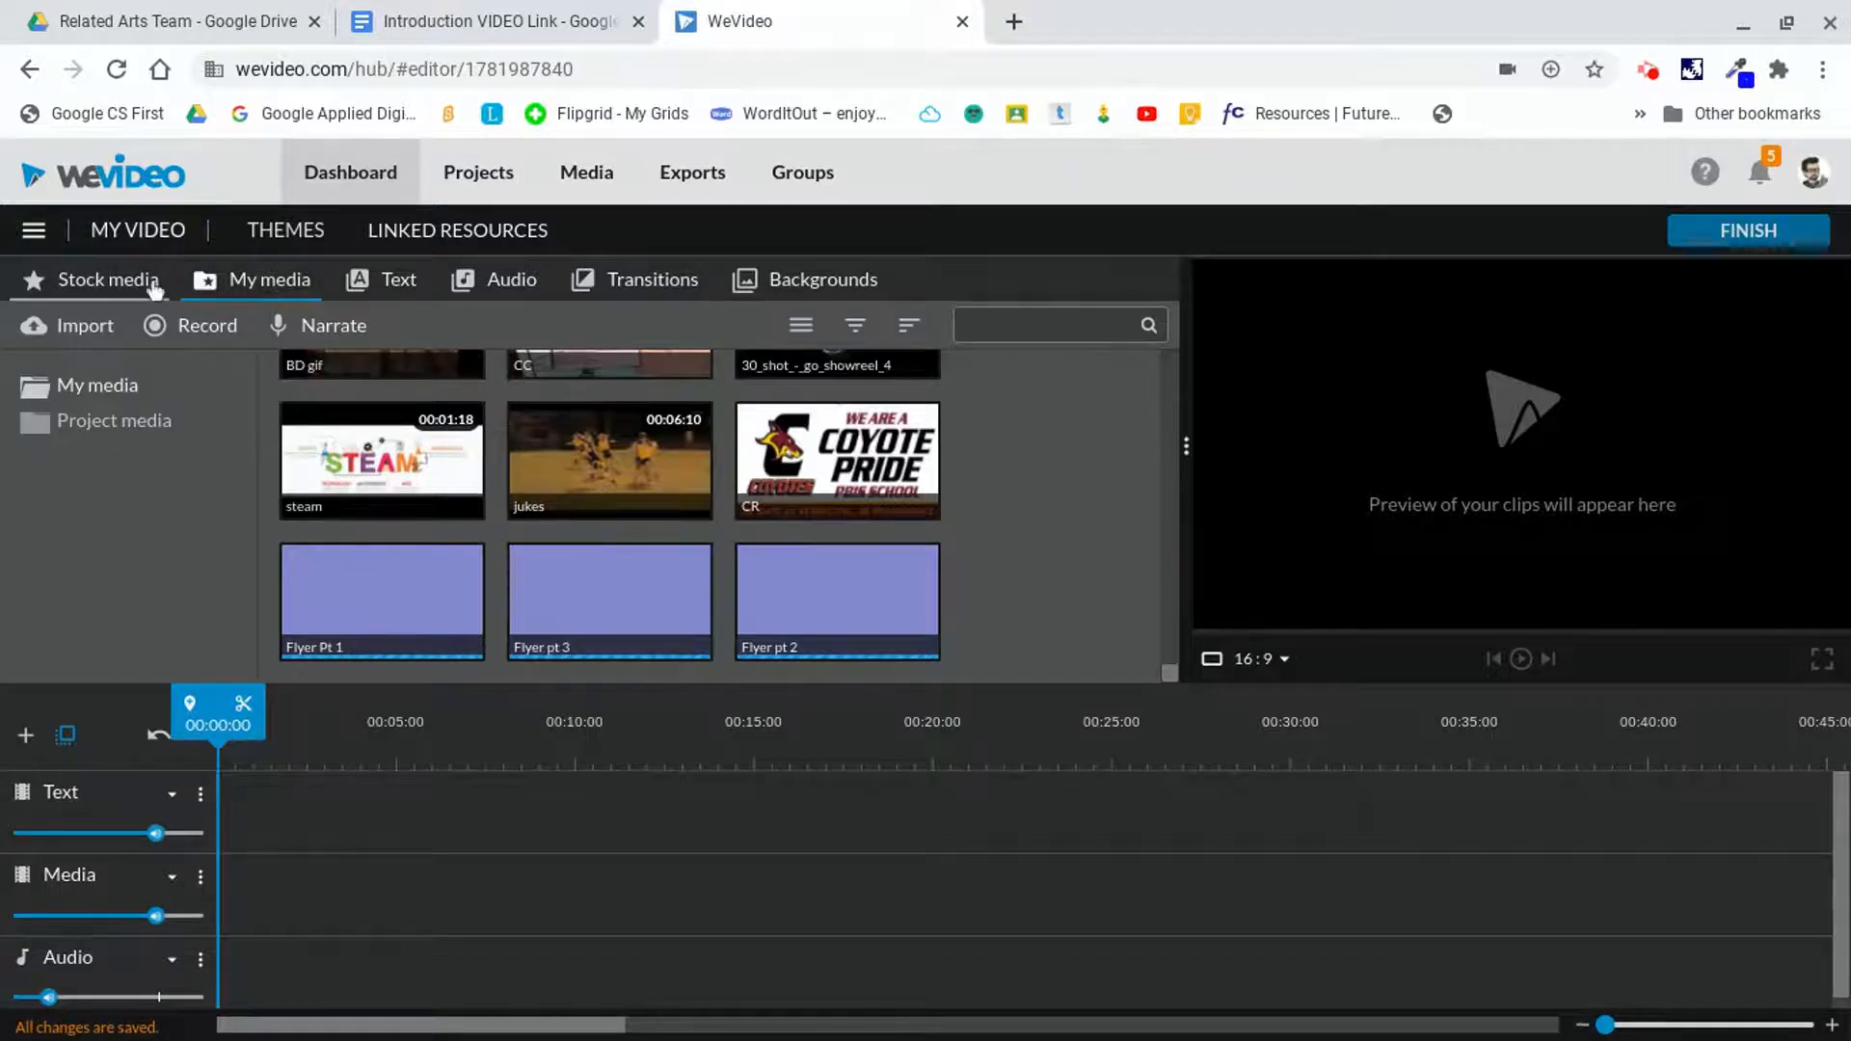
# - Look through the stock media, the motion text titles and the free music available for the project
pyautogui.click(120, 290)
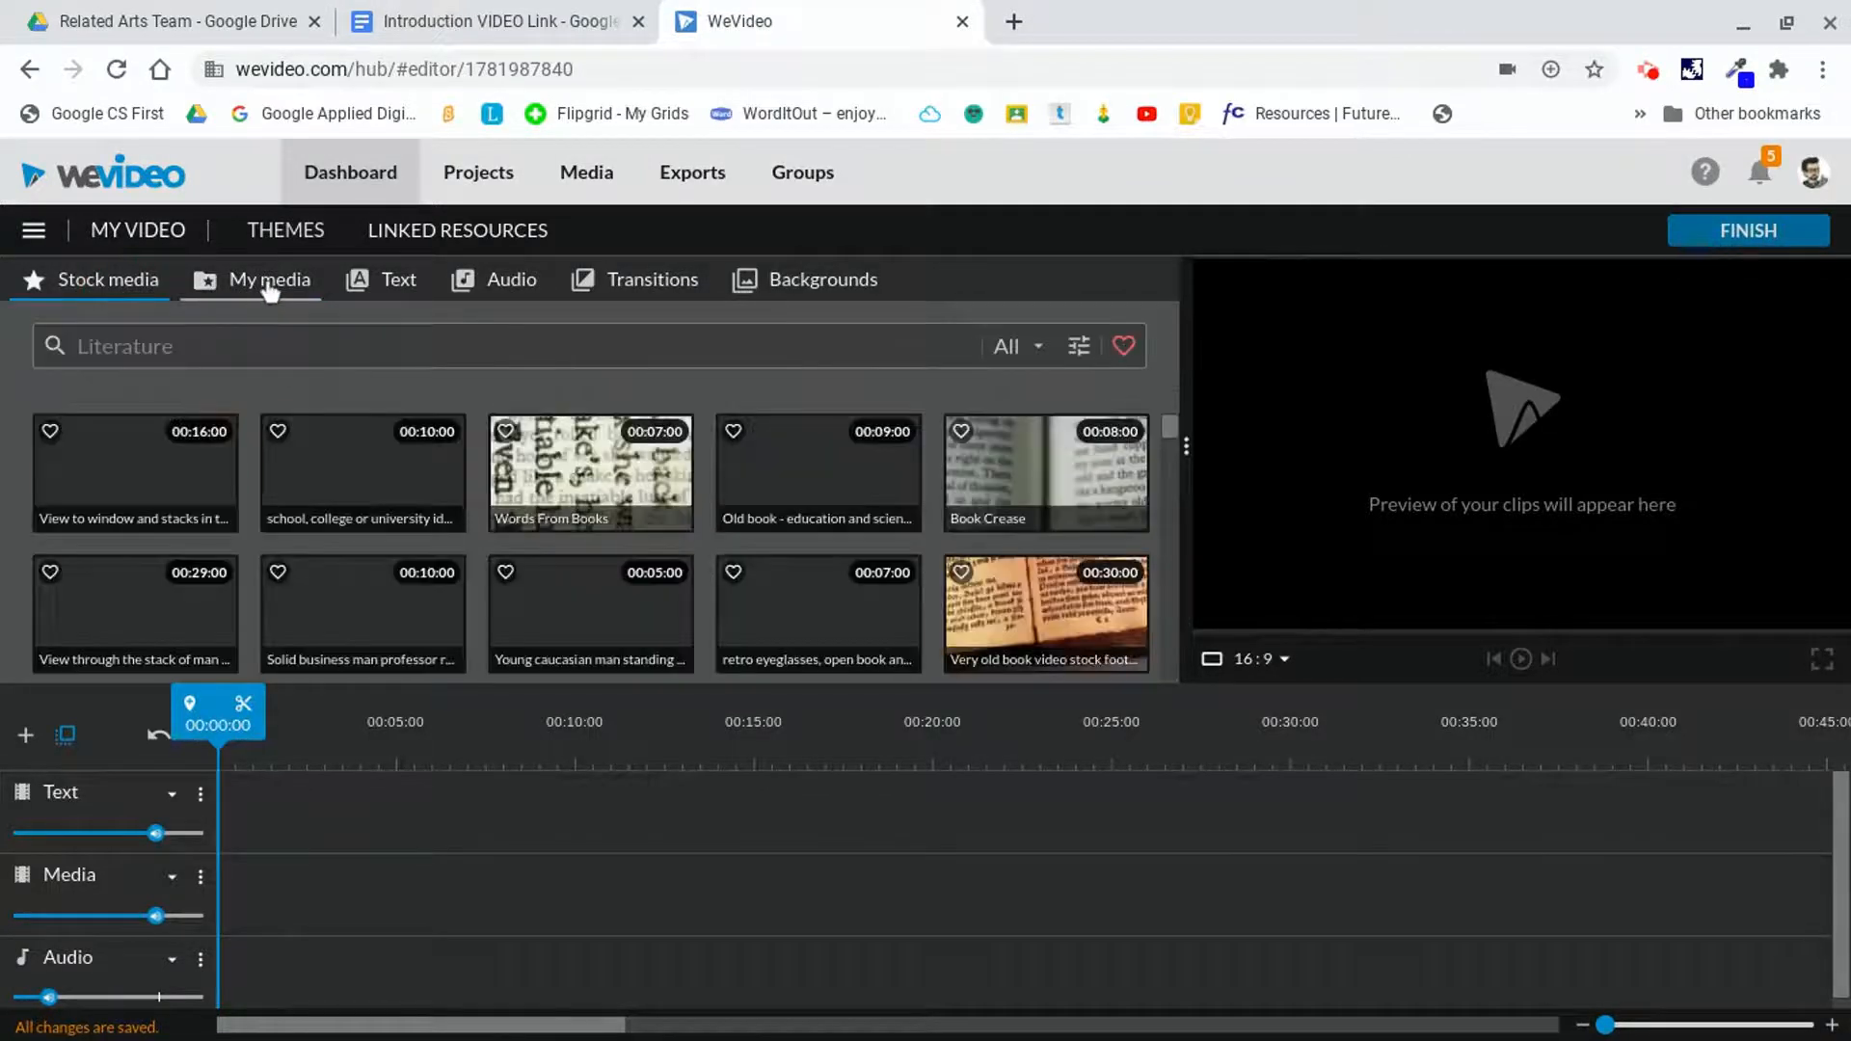
pyautogui.click(281, 286)
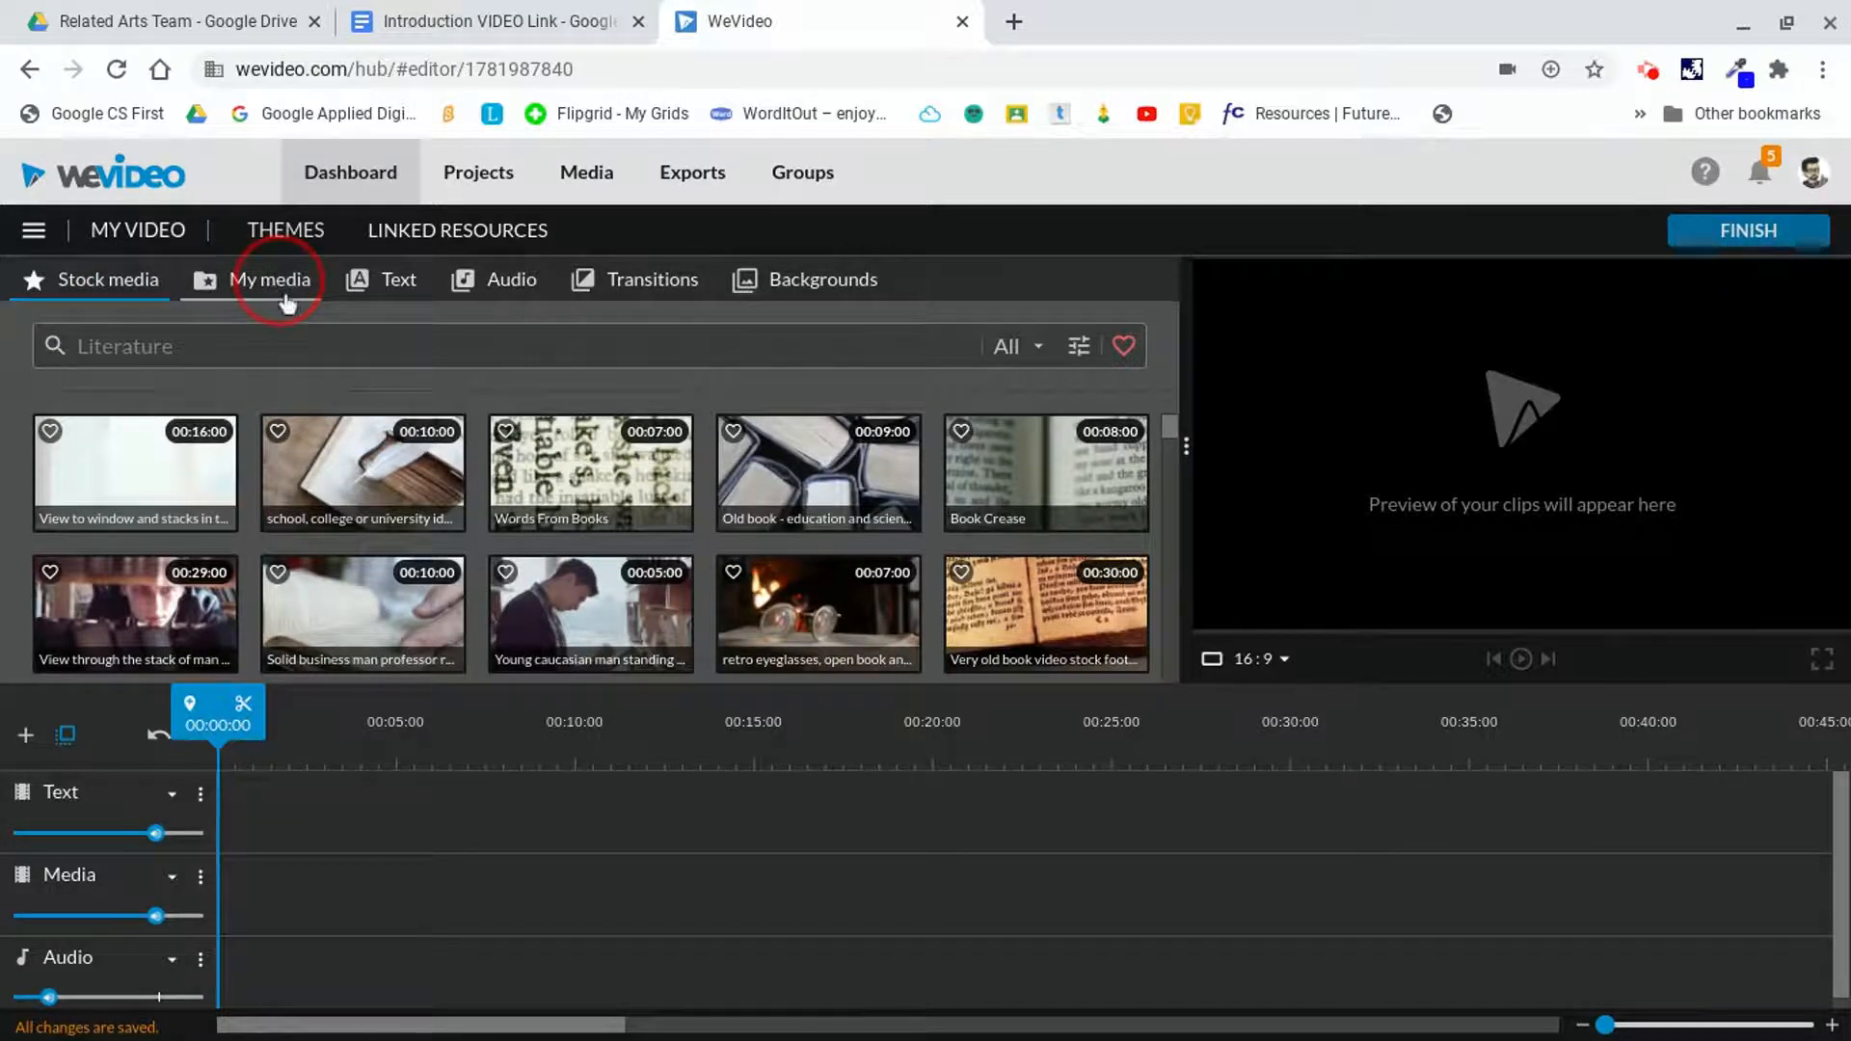
pyautogui.click(388, 282)
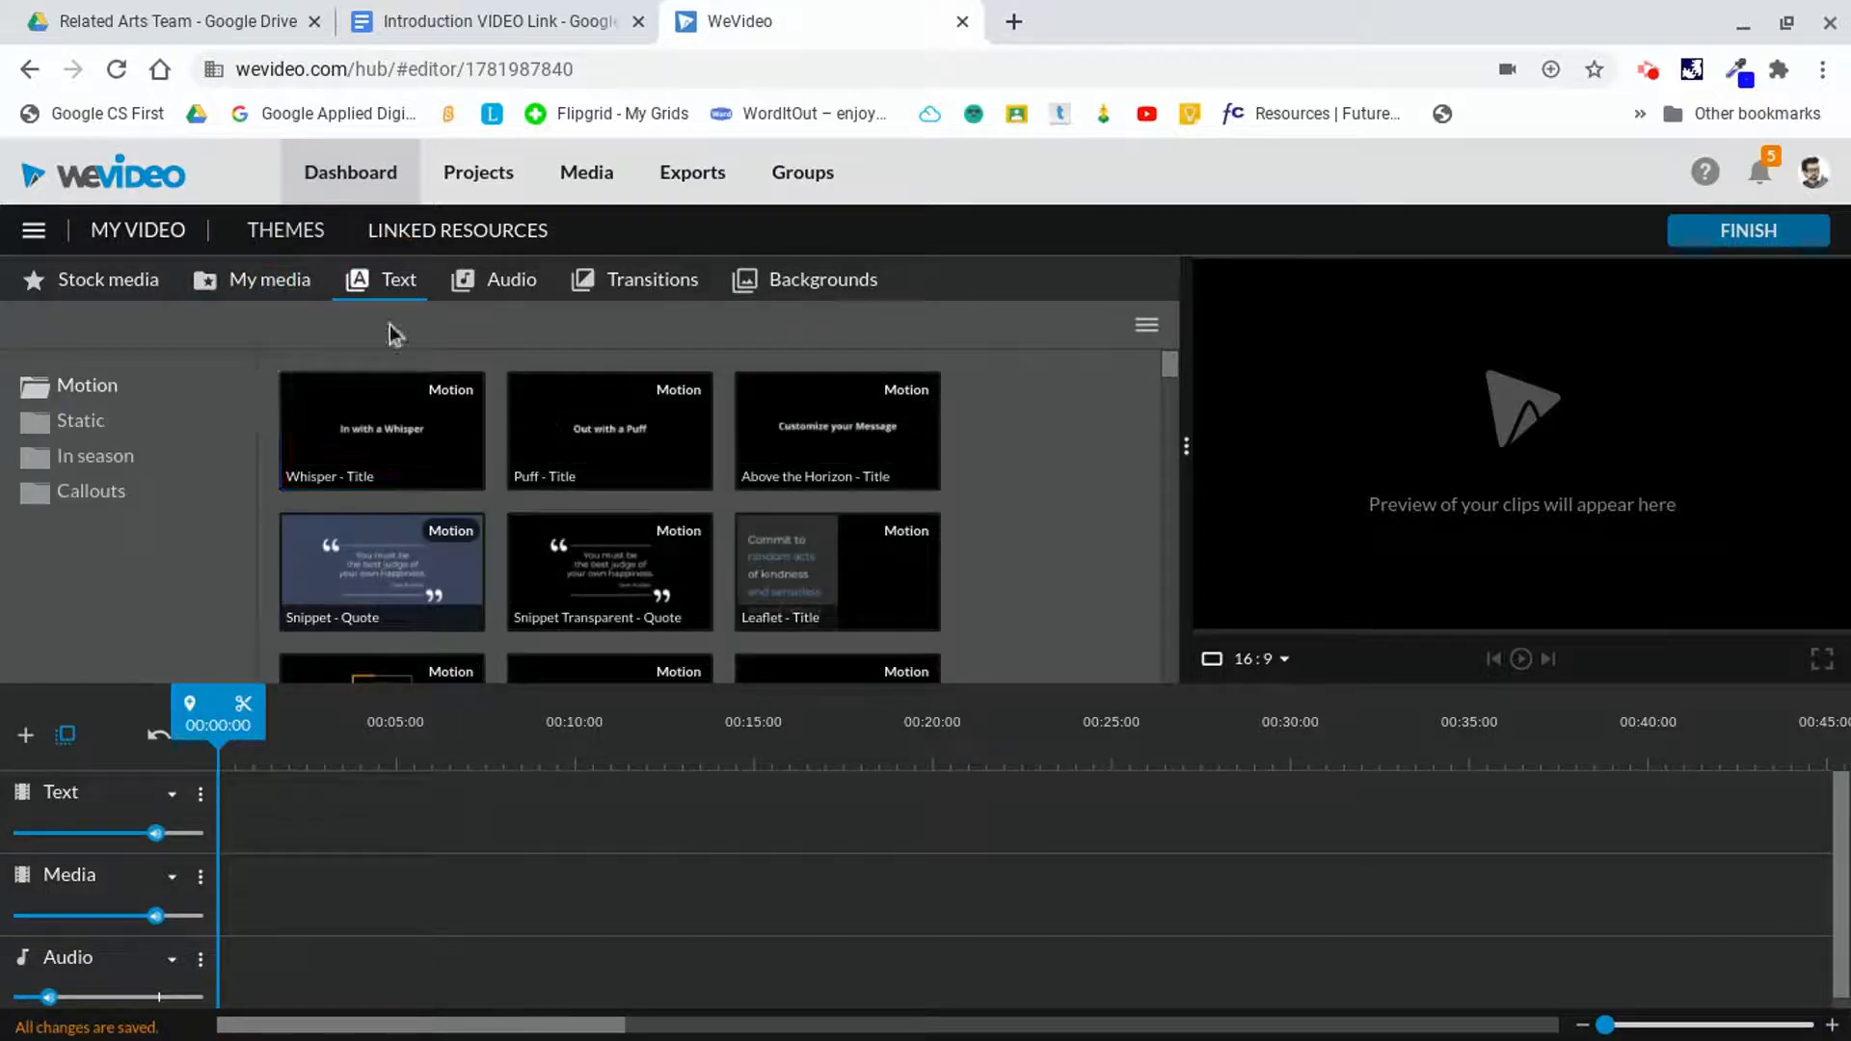
pyautogui.moveTo(1177, 366); pyautogui.dragTo(983, 343)
pyautogui.click(496, 285)
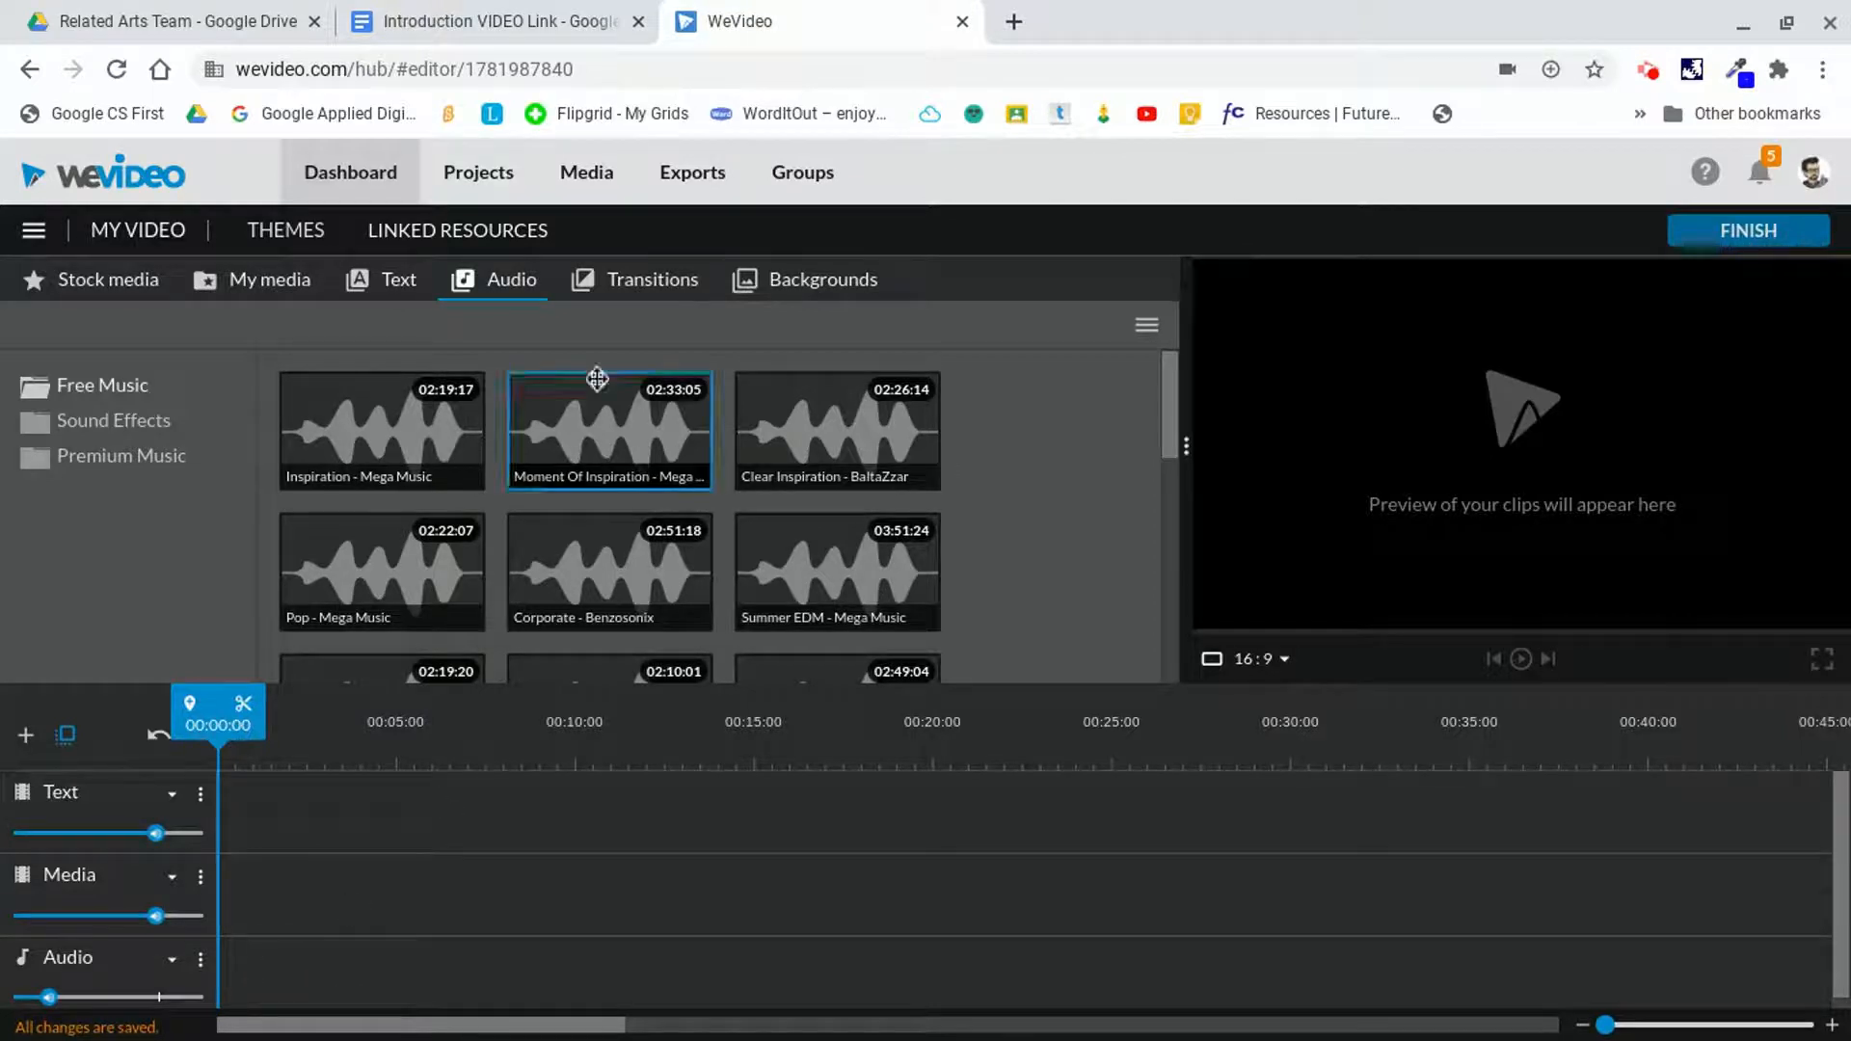
# - Look through the standard transitions and the video backgrounds available for the project
pyautogui.click(640, 285)
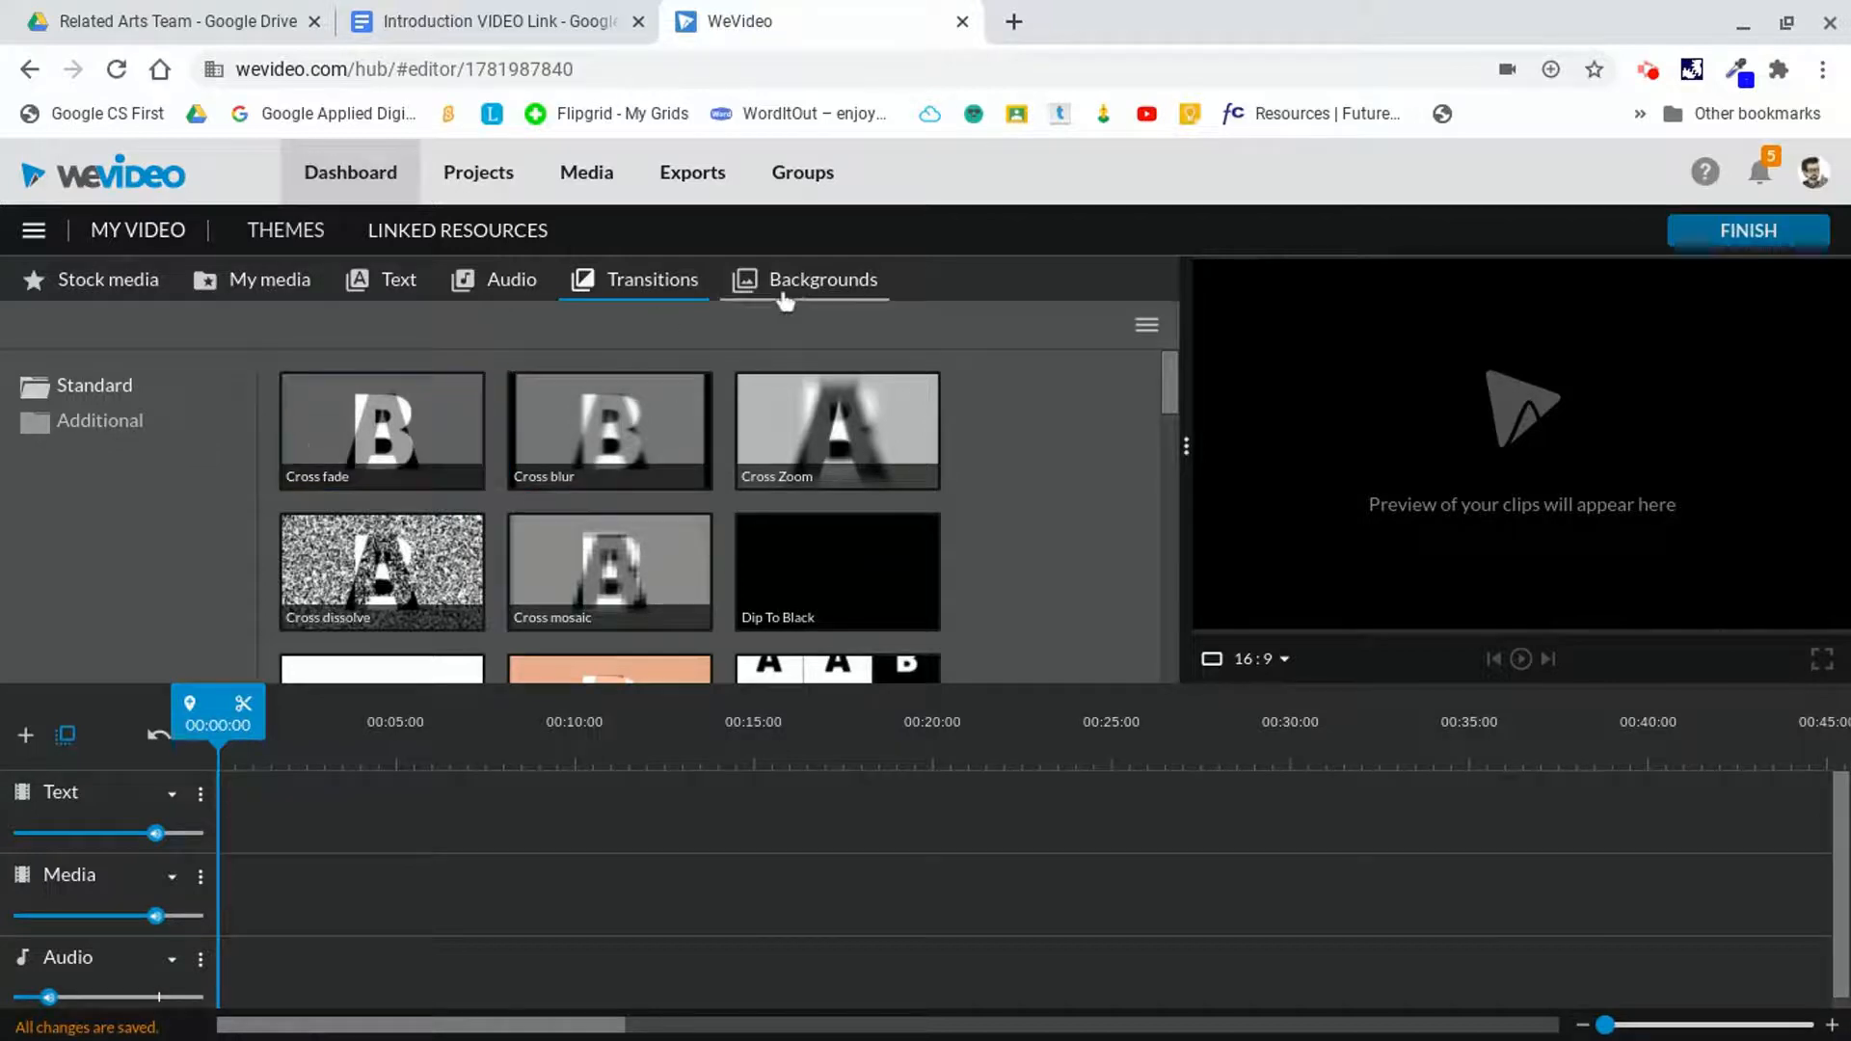
pyautogui.moveTo(1174, 403); pyautogui.dragTo(1190, 580)
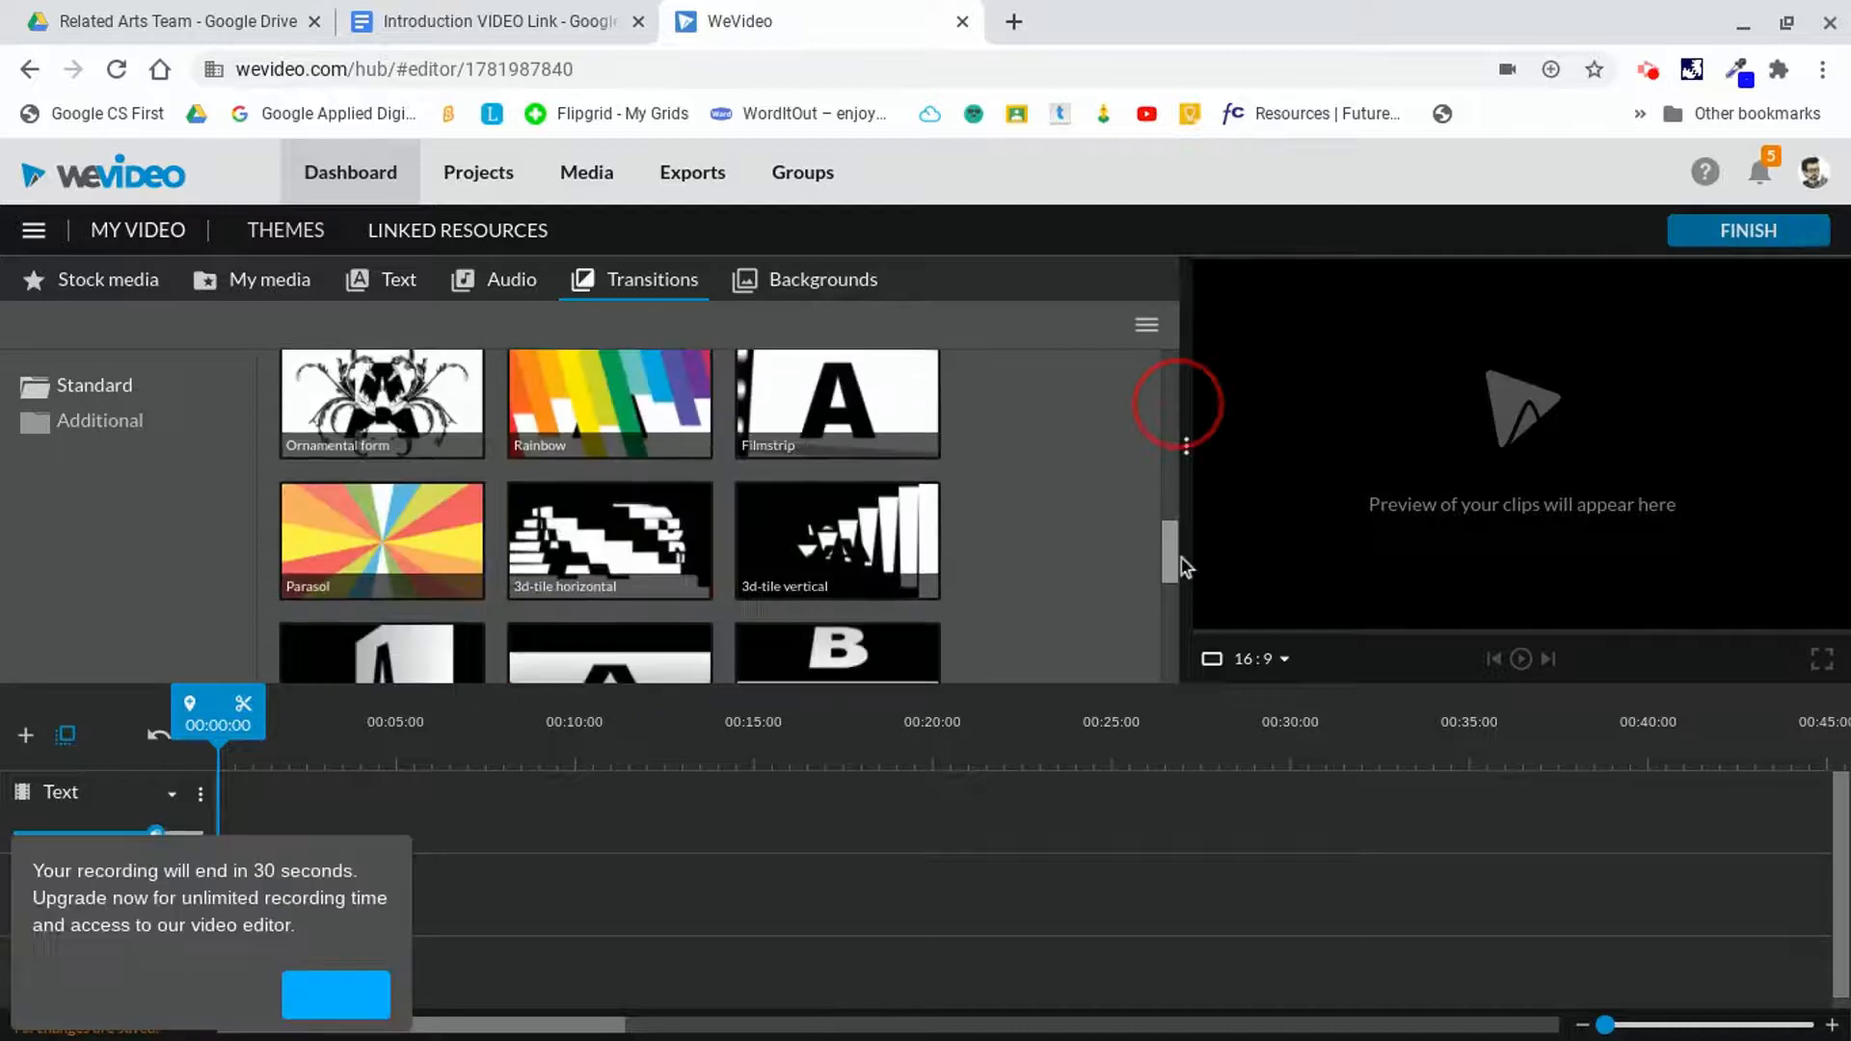
pyautogui.click(789, 281)
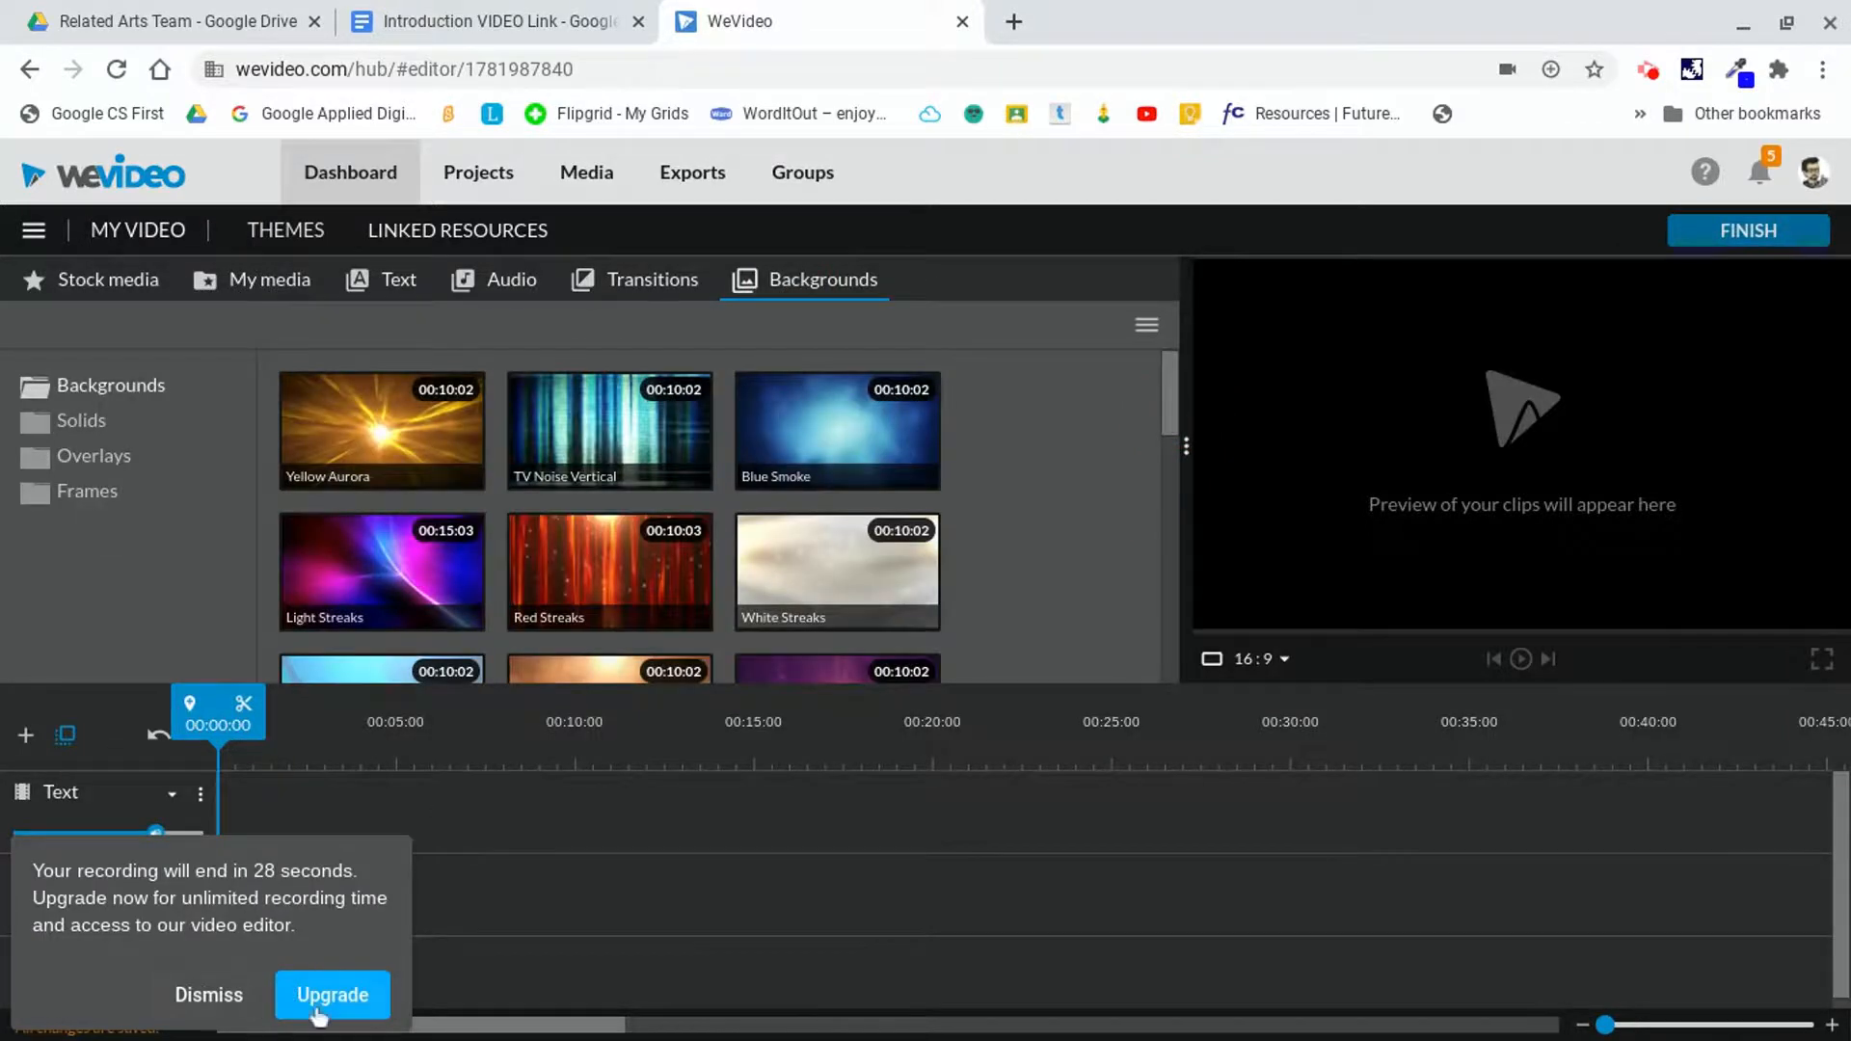
pyautogui.click(207, 995)
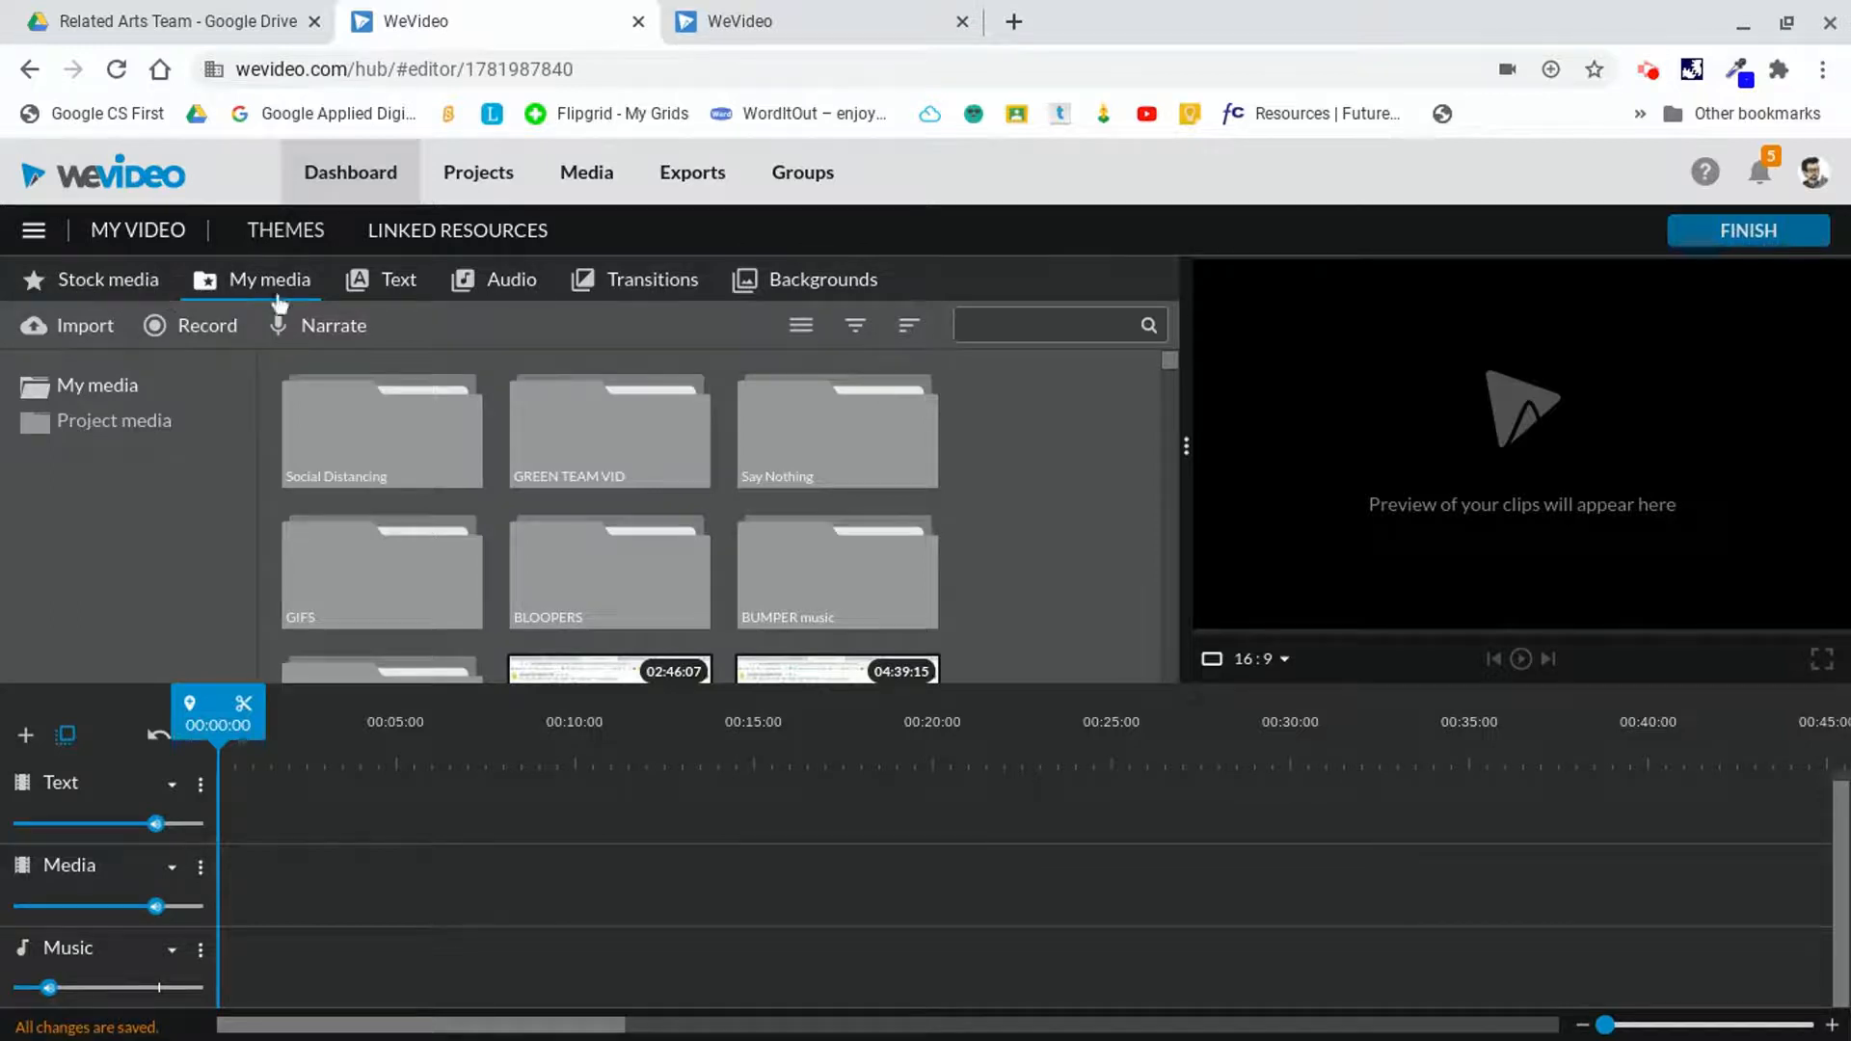
# - Preview the 27-second sunburst Pop art design video from the pop art stock videos and place it at the start of the Media track
pyautogui.click(135, 289)
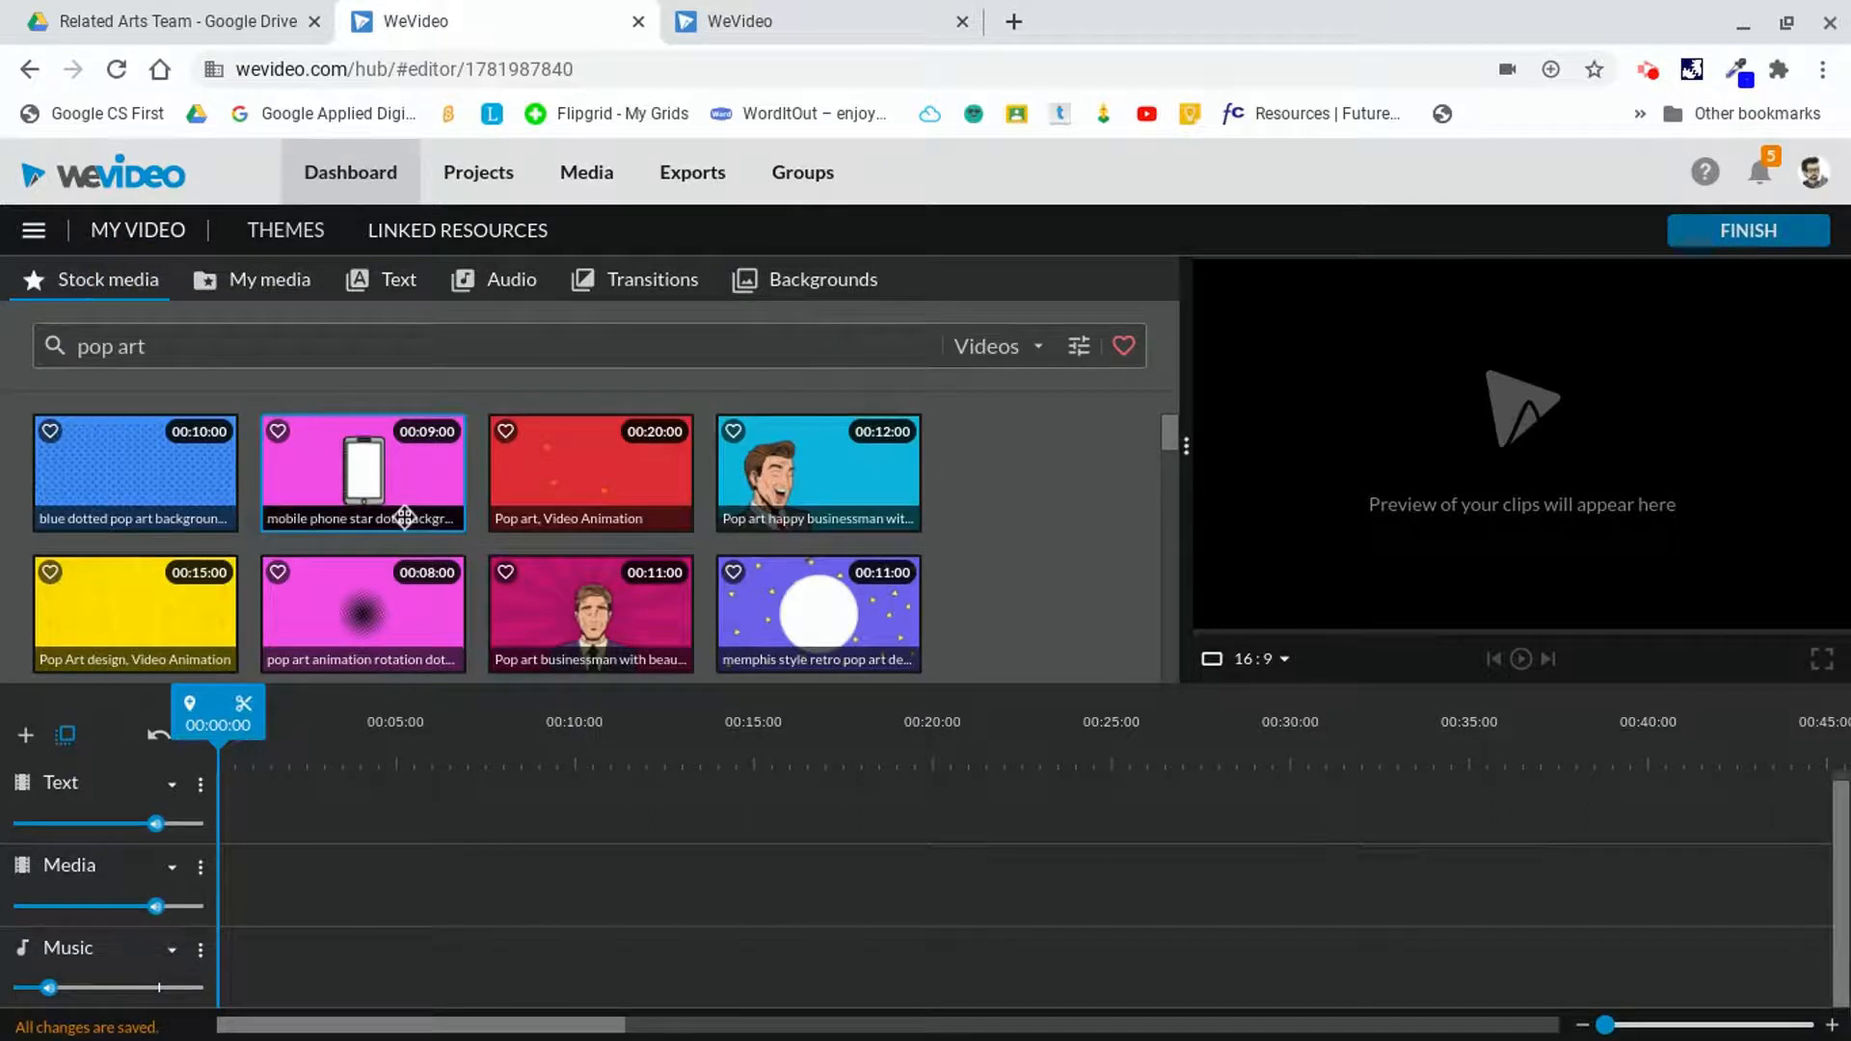
pyautogui.scroll(-1, 482, 511)
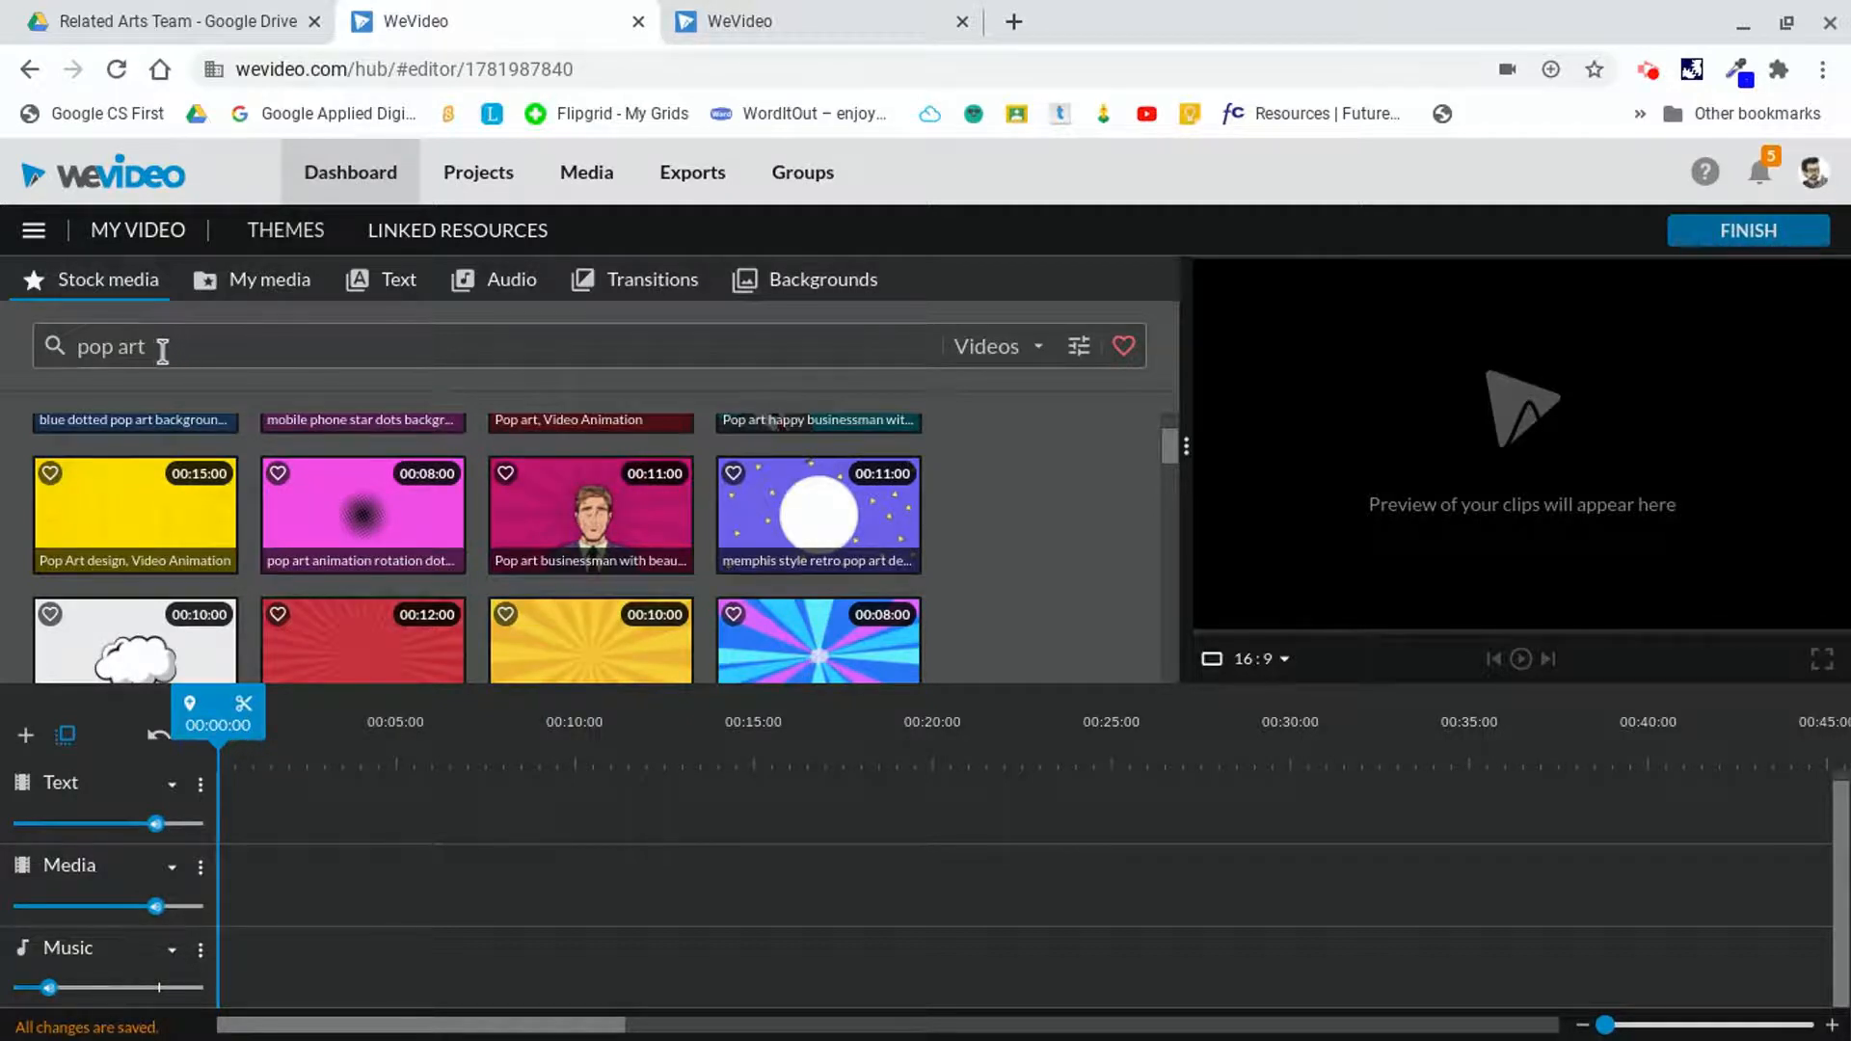
pyautogui.moveTo(160, 354); pyautogui.dragTo(204, 346)
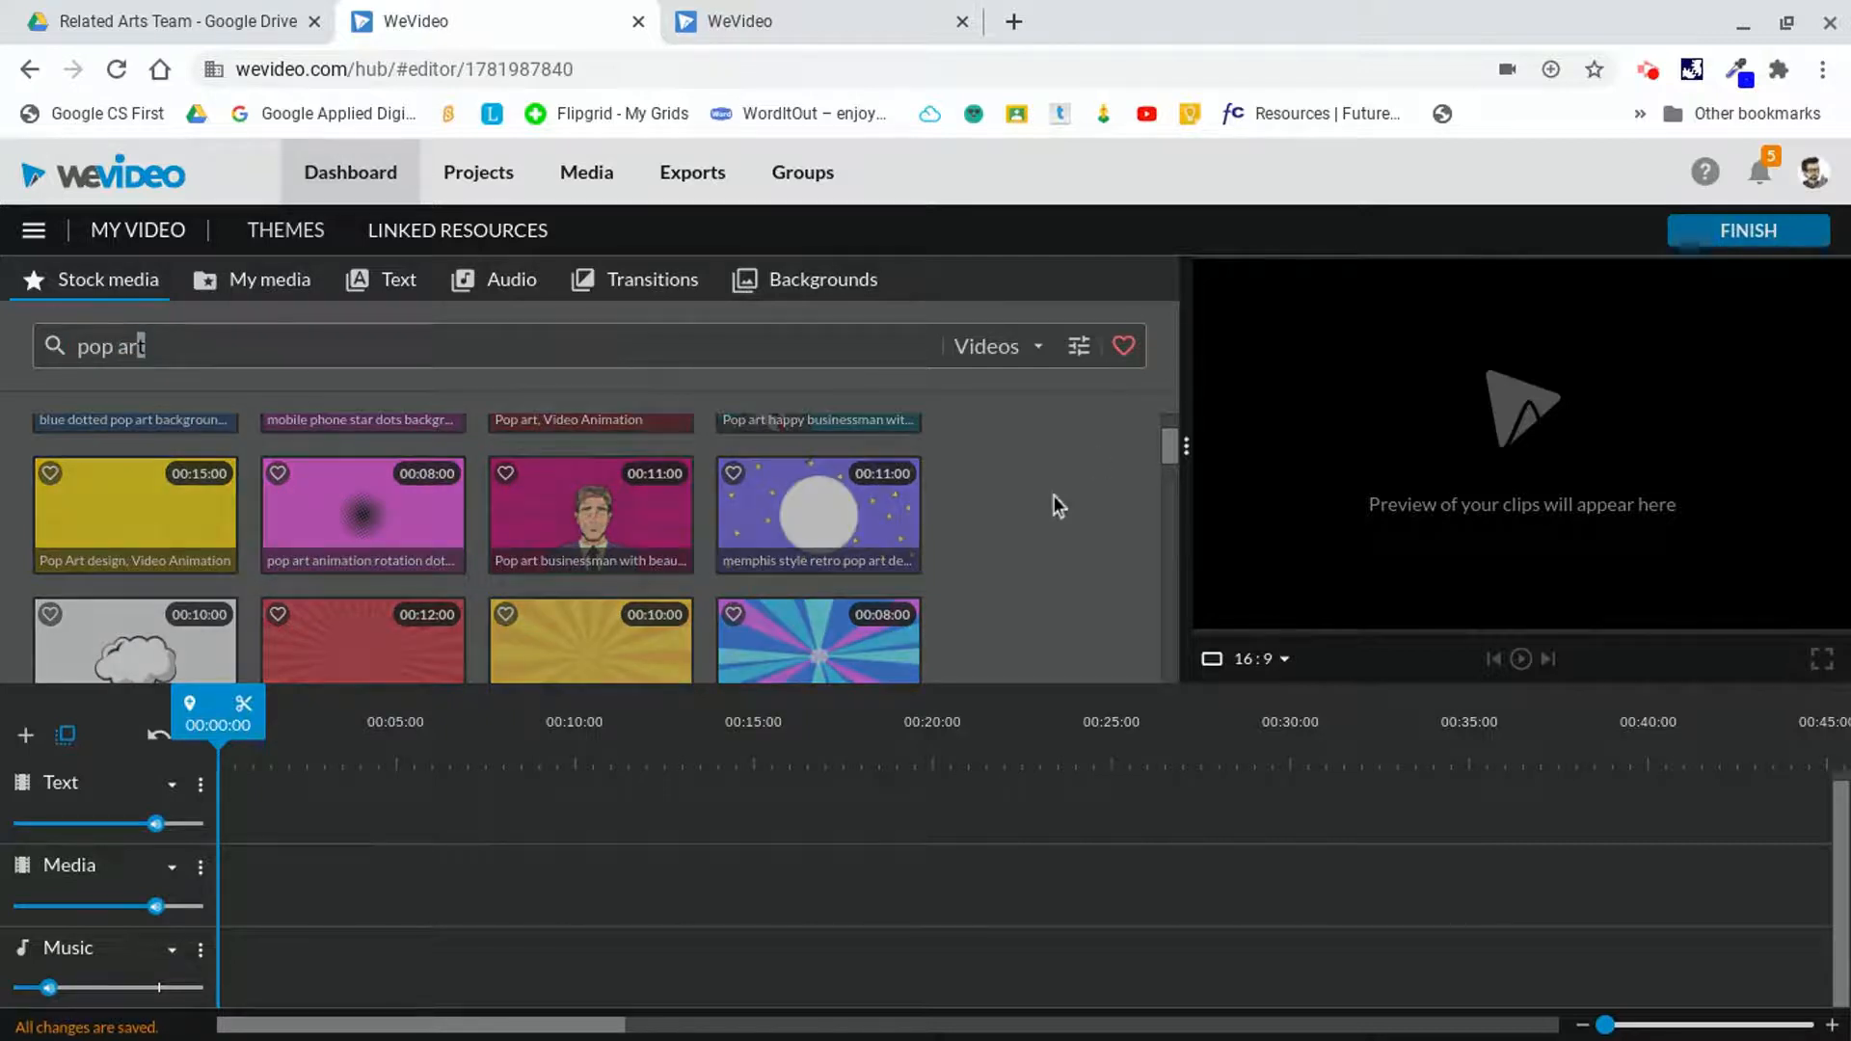
pyautogui.moveTo(1169, 445); pyautogui.dragTo(1170, 640)
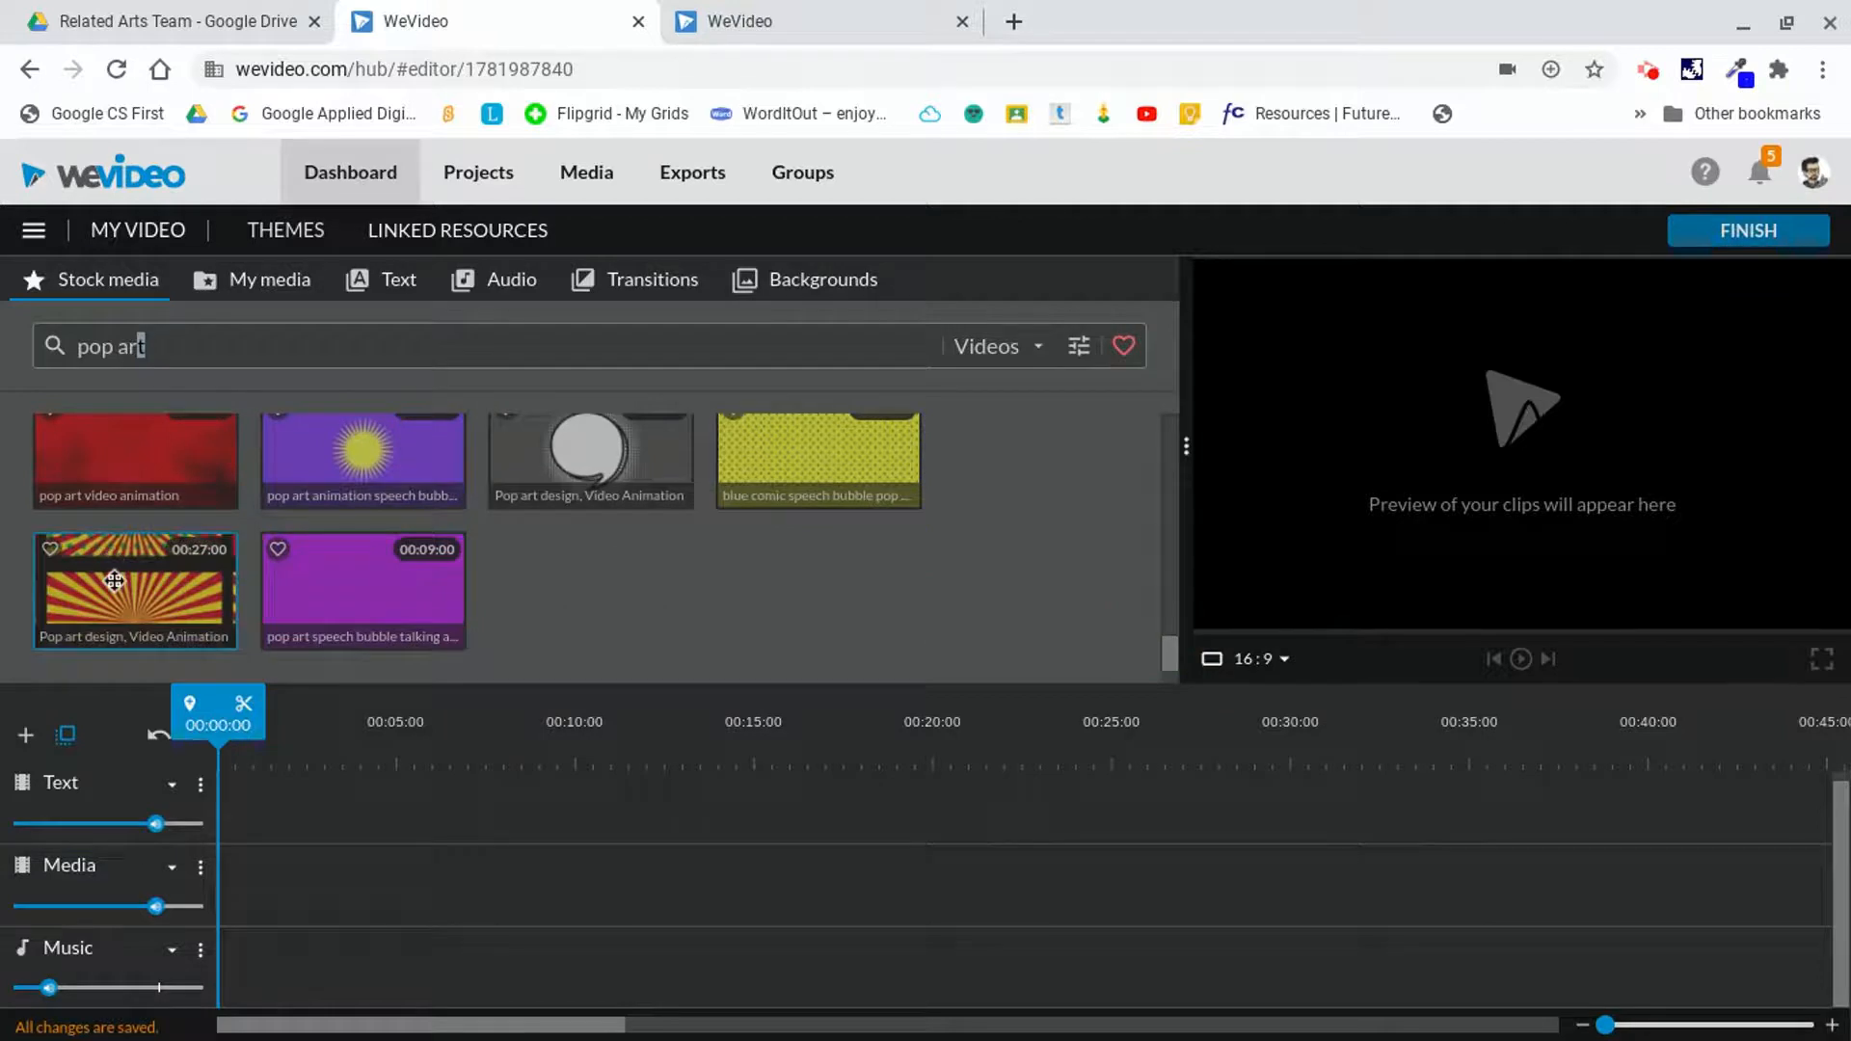
pyautogui.moveTo(115, 580); pyautogui.dragTo(279, 578)
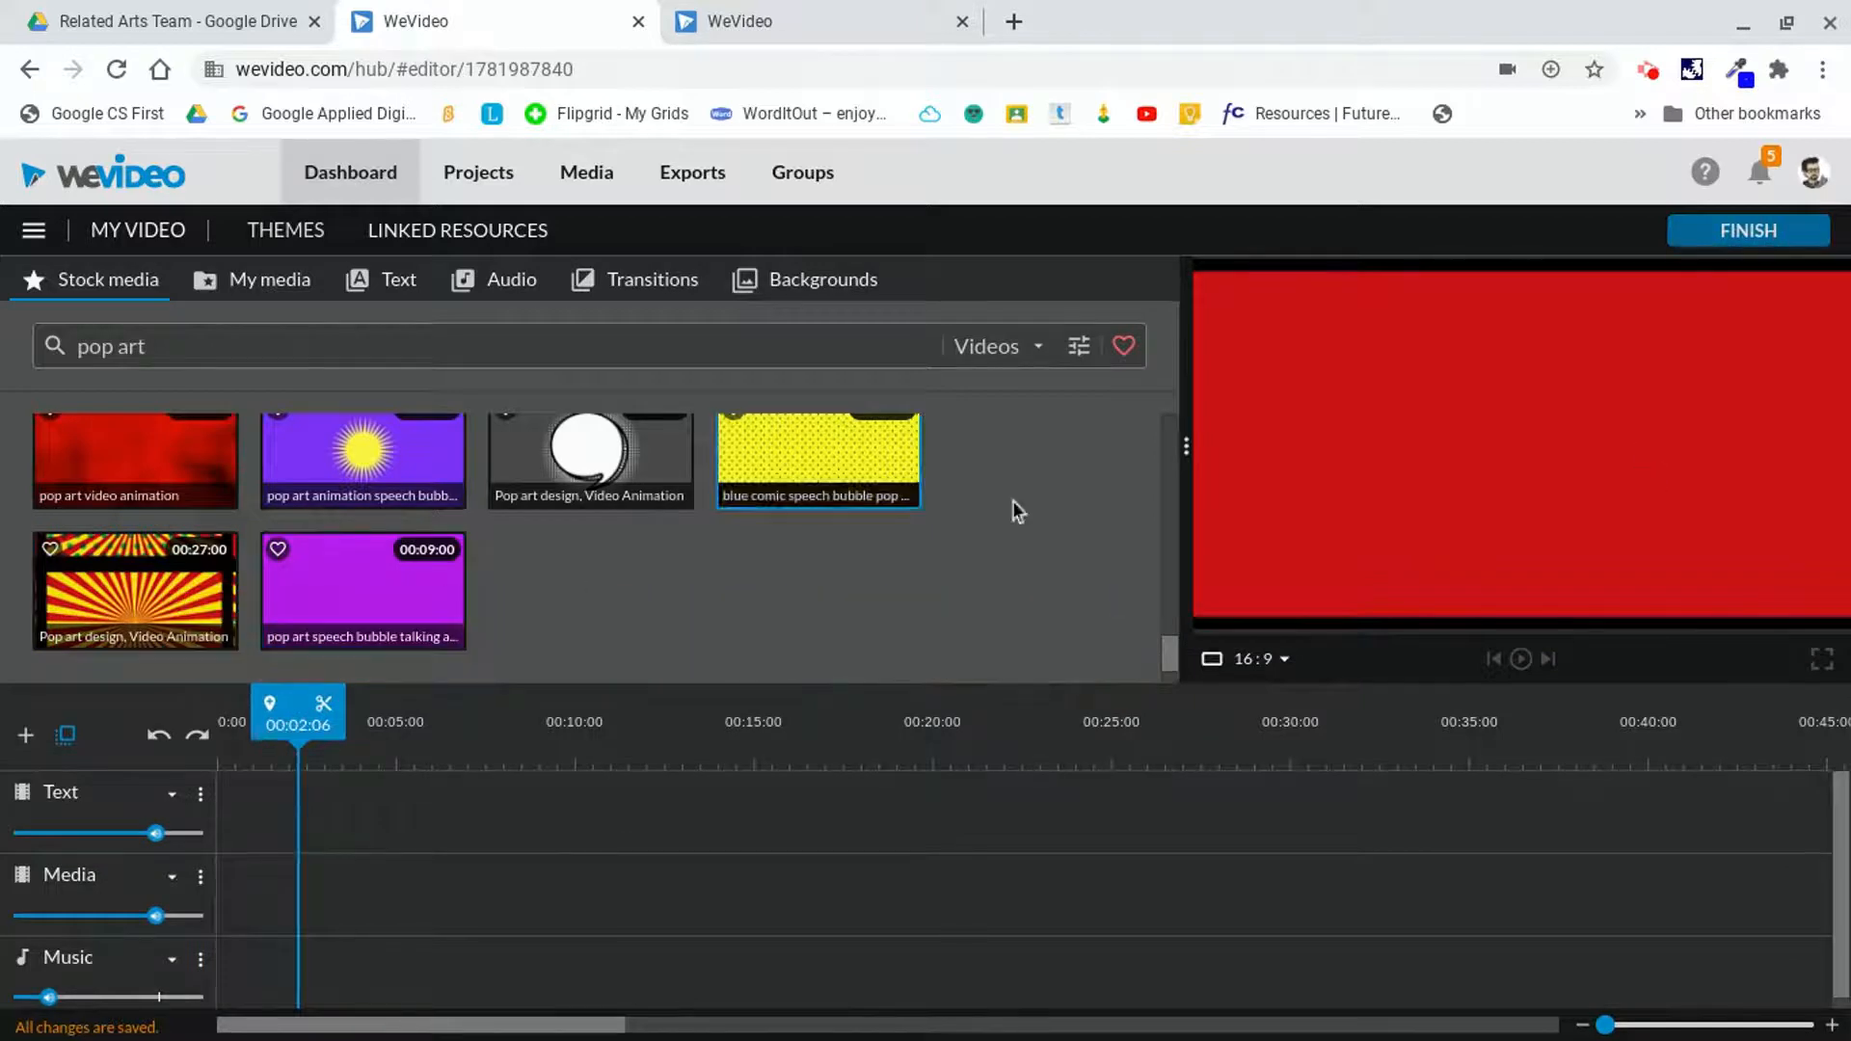
pyautogui.click(181, 630)
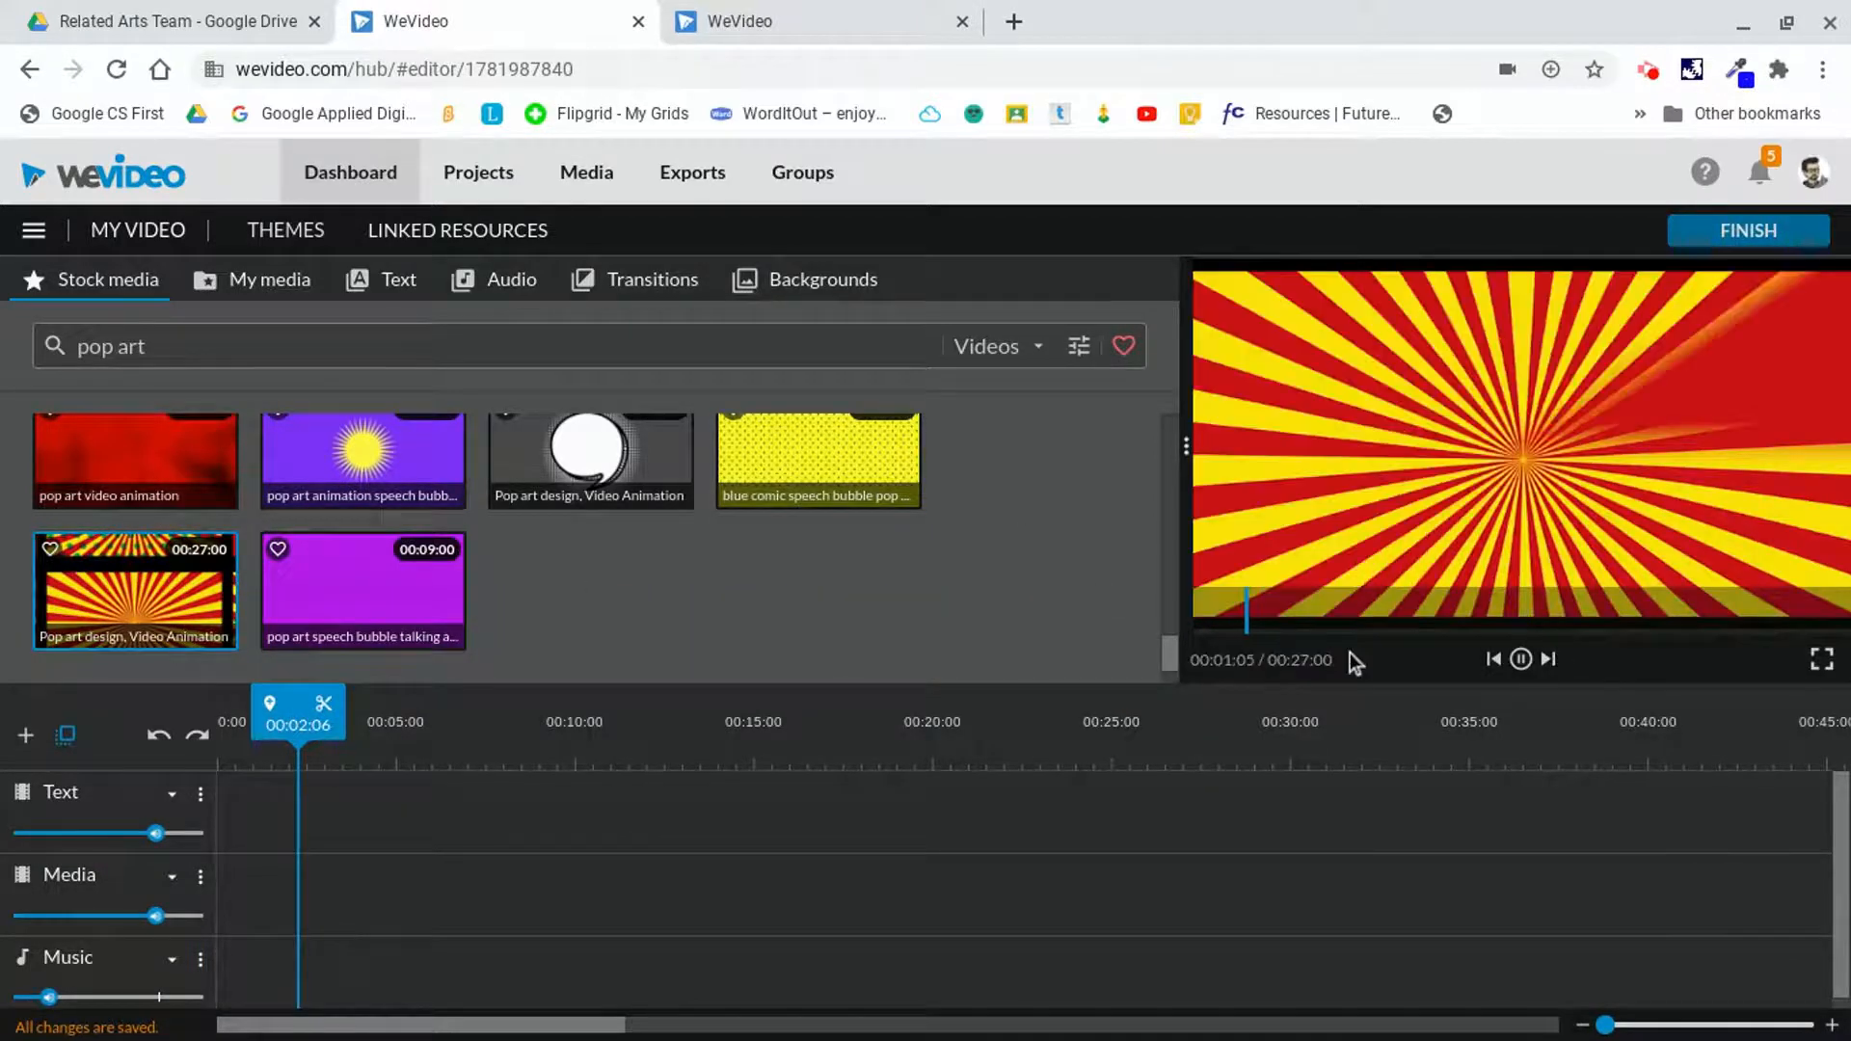
pyautogui.click(1325, 622)
pyautogui.click(1445, 626)
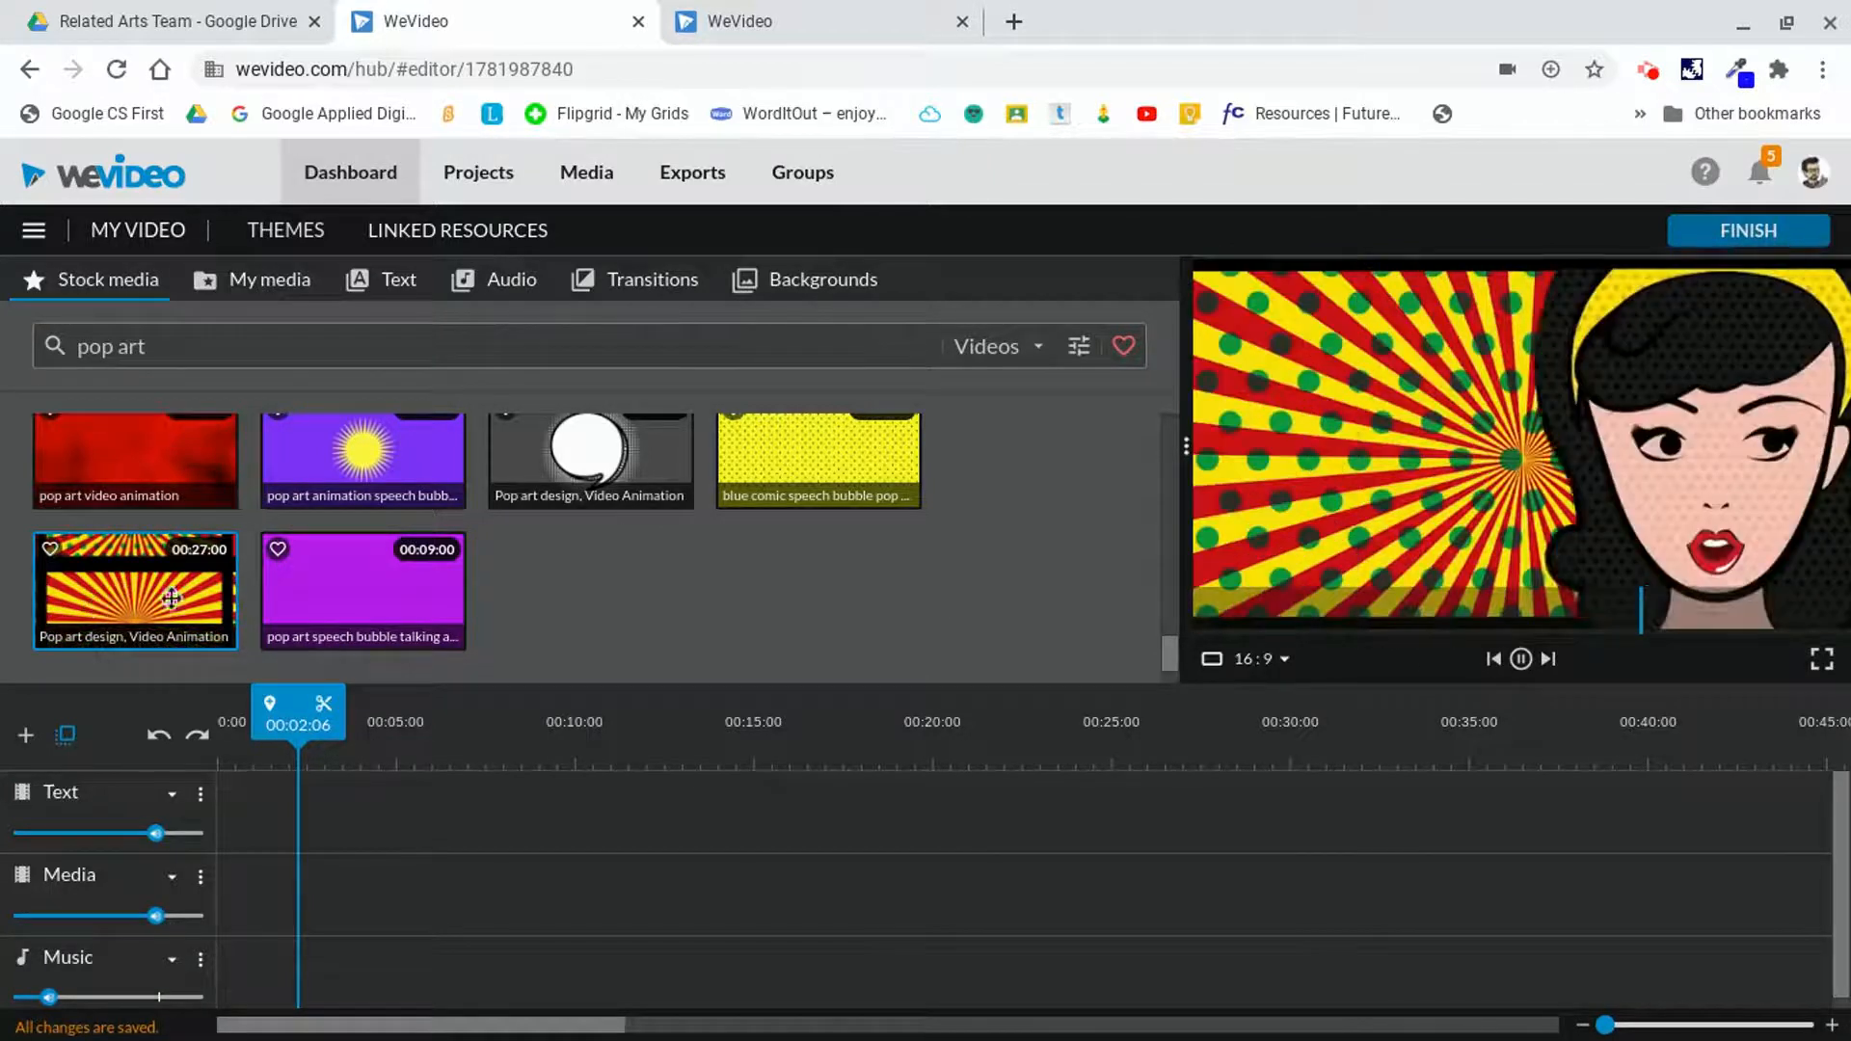
pyautogui.click(1521, 658)
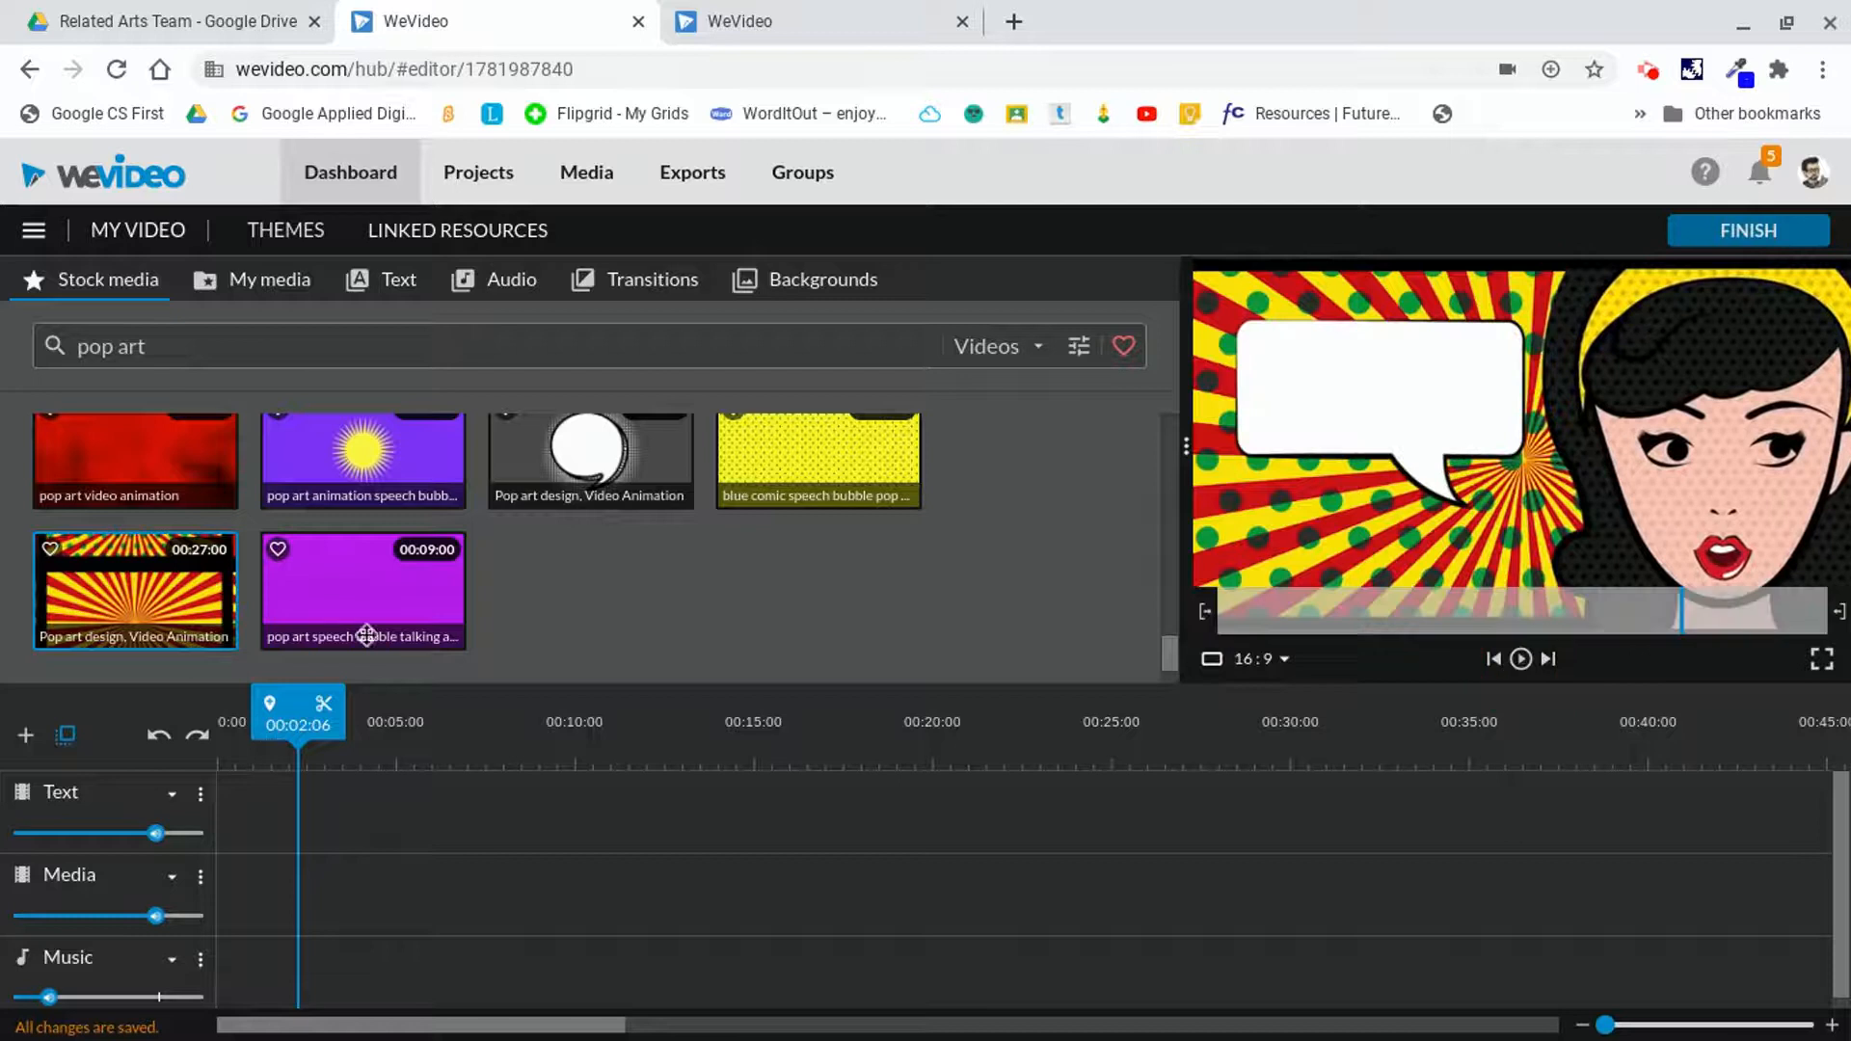
pyautogui.moveTo(149, 593); pyautogui.dragTo(259, 880)
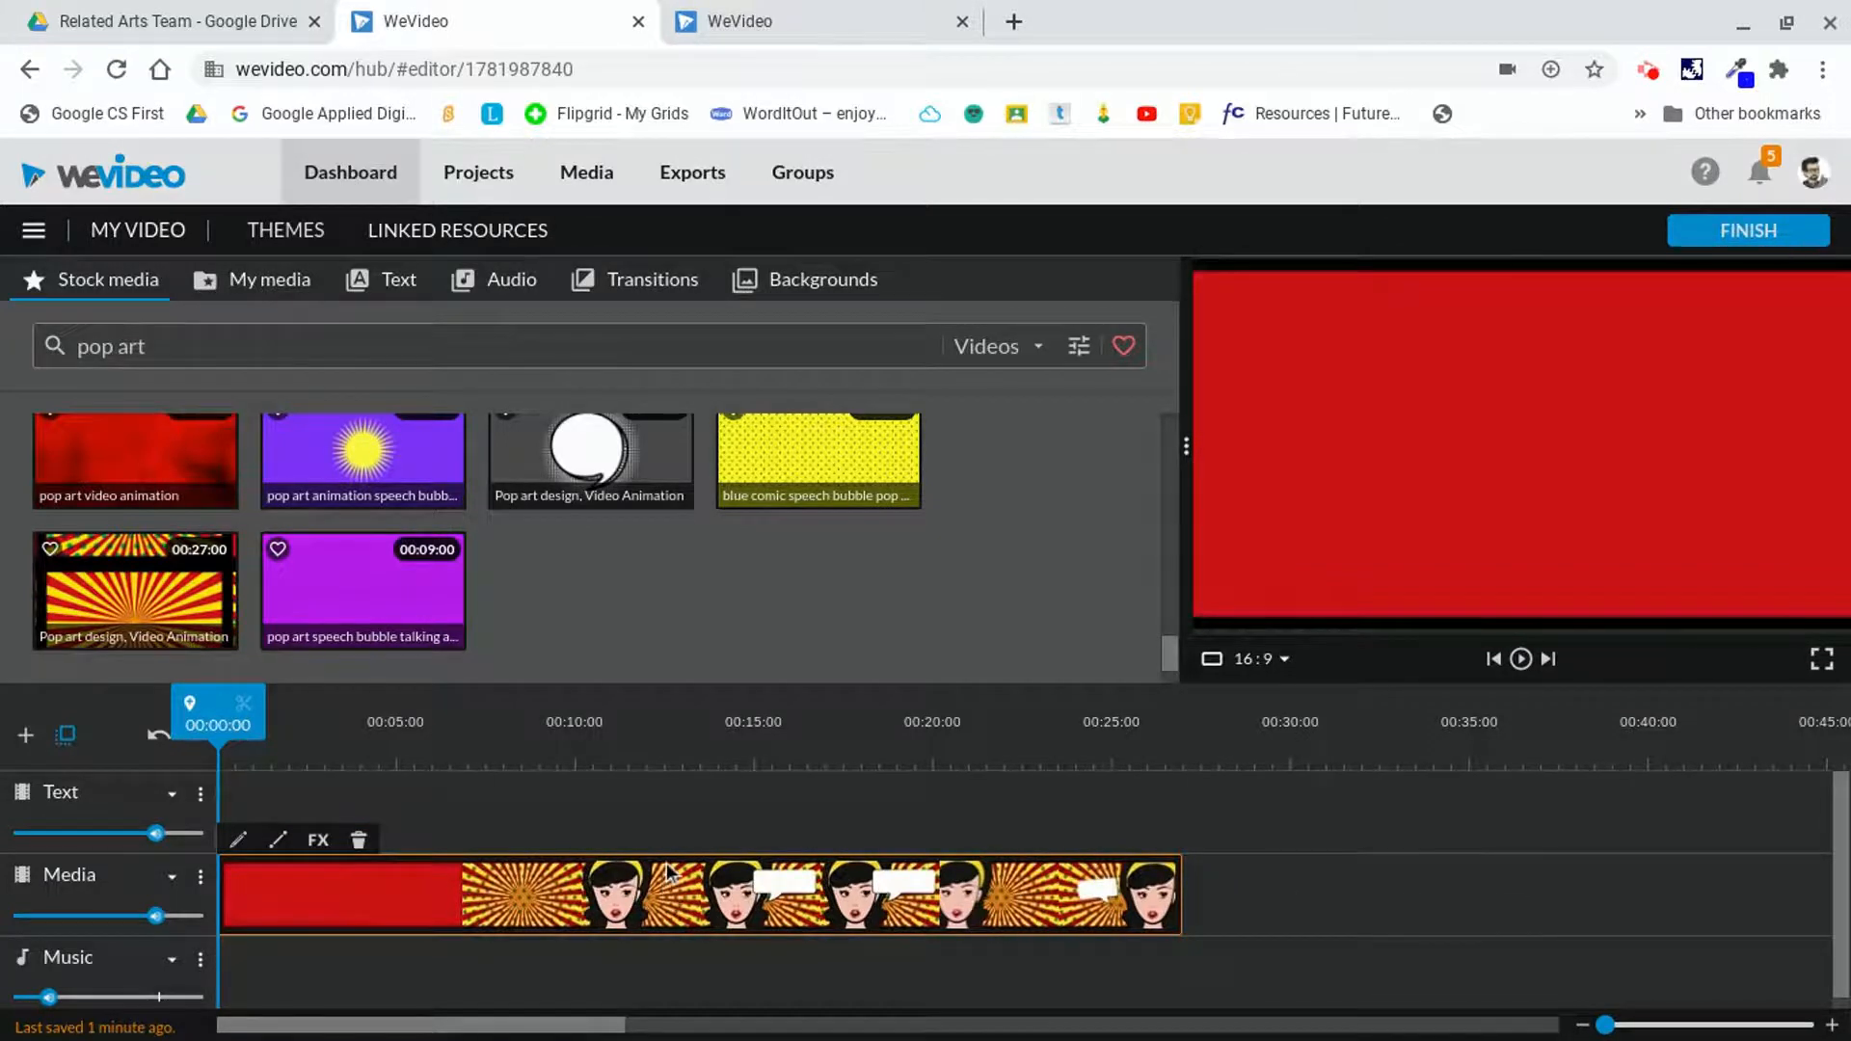
# - Compare the motion titles and add Whisper - Title to the Text track at 00:08:21, above the pop art clip
pyautogui.moveTo(240, 740); pyautogui.dragTo(535, 800)
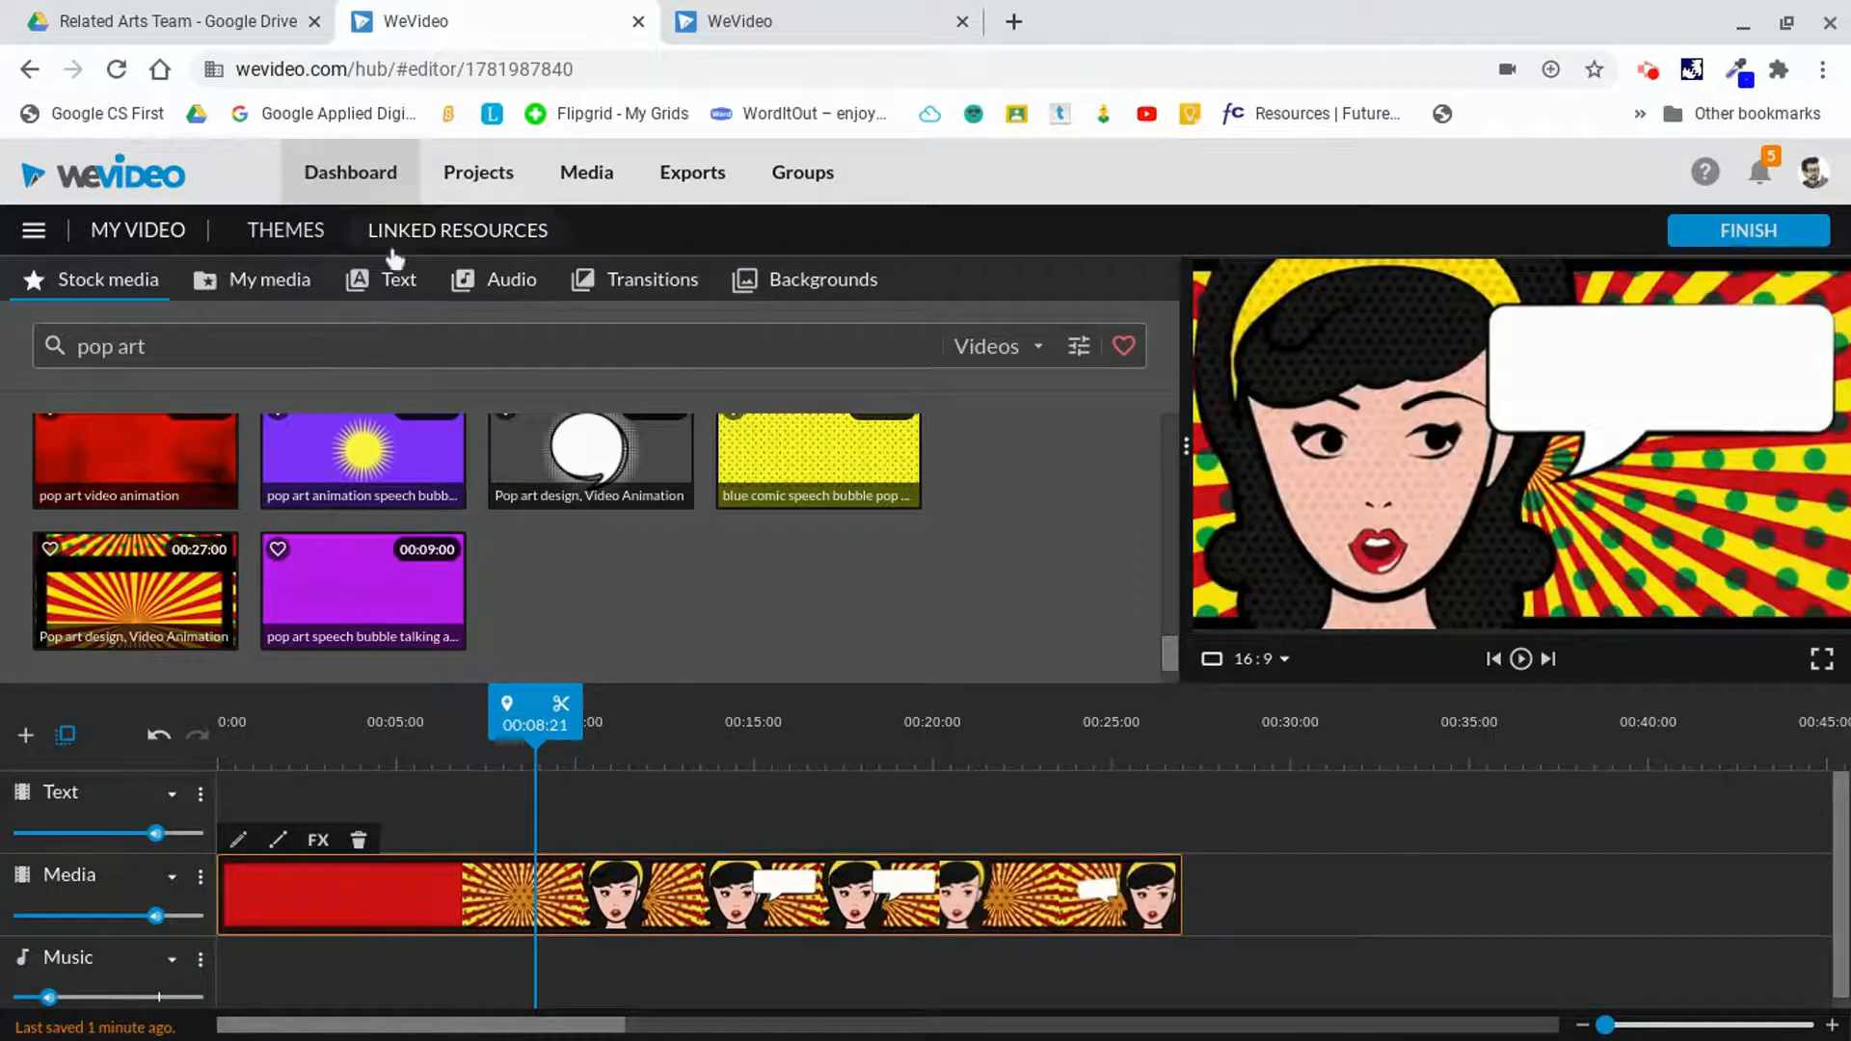
pyautogui.click(408, 285)
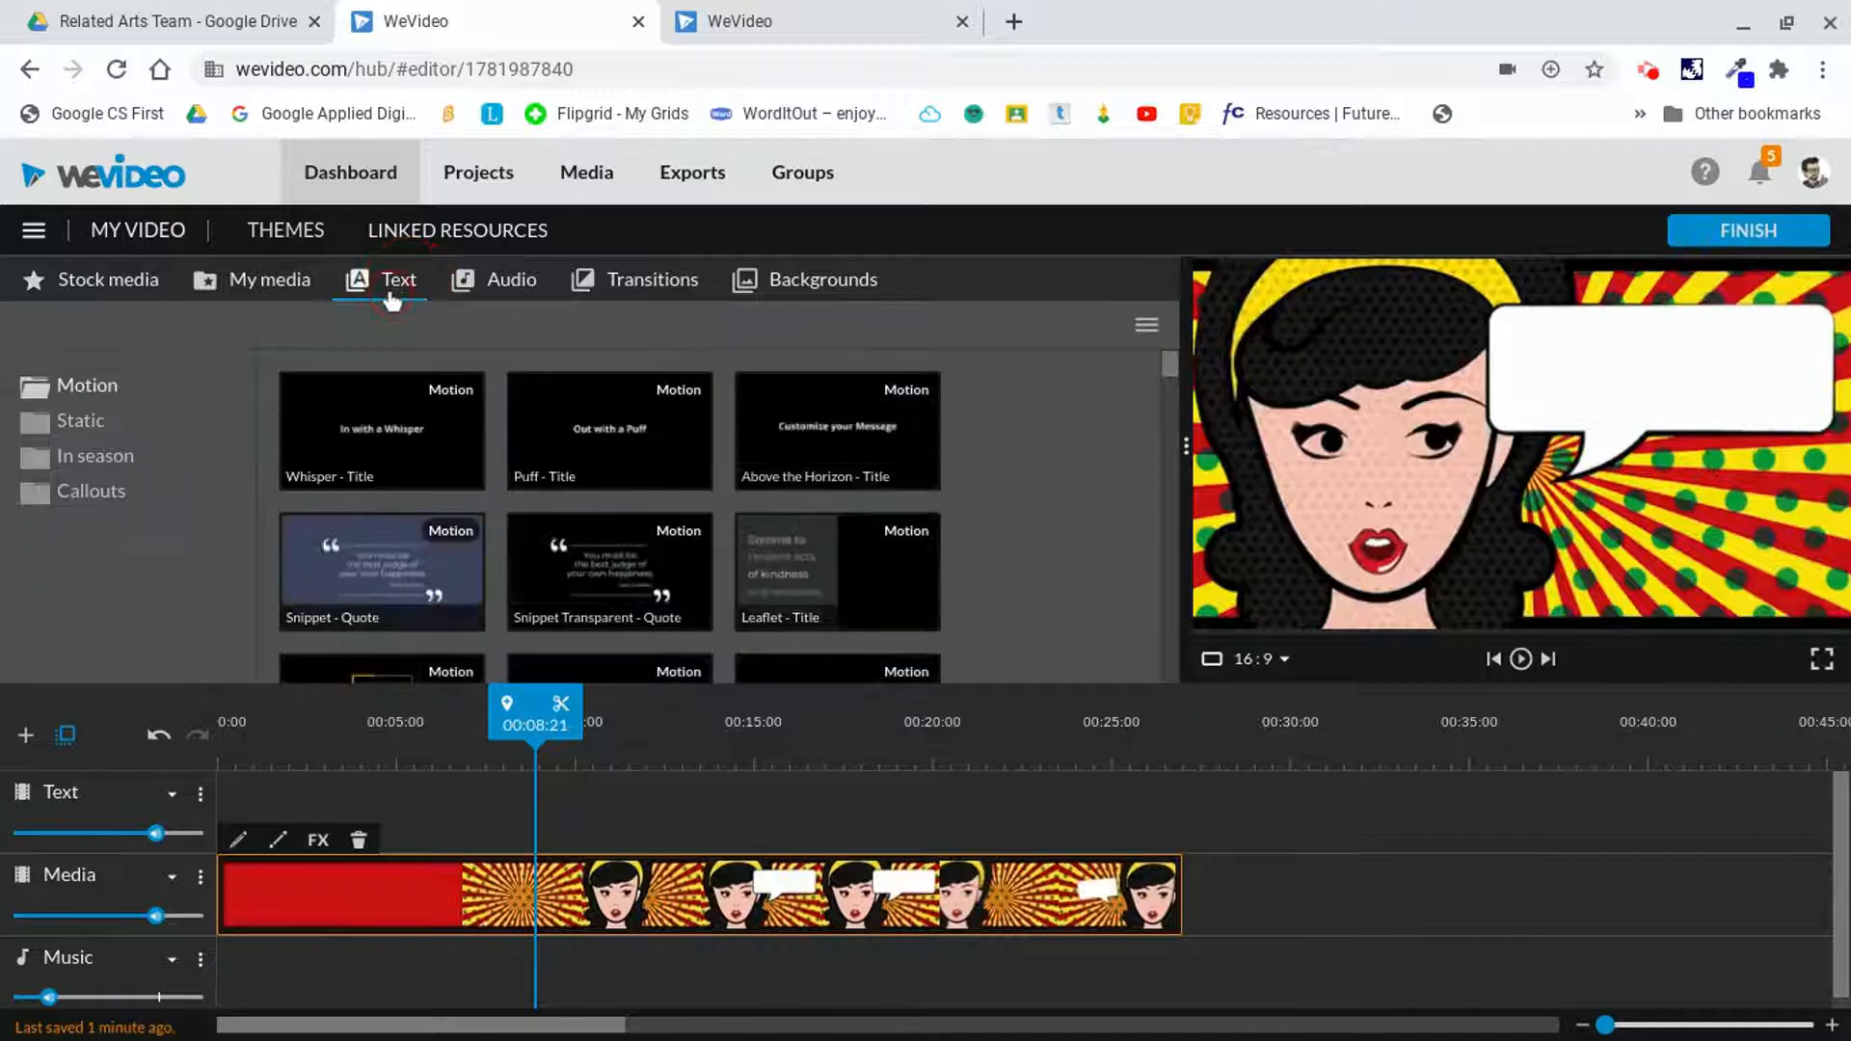
pyautogui.moveTo(1168, 364); pyautogui.dragTo(1167, 435)
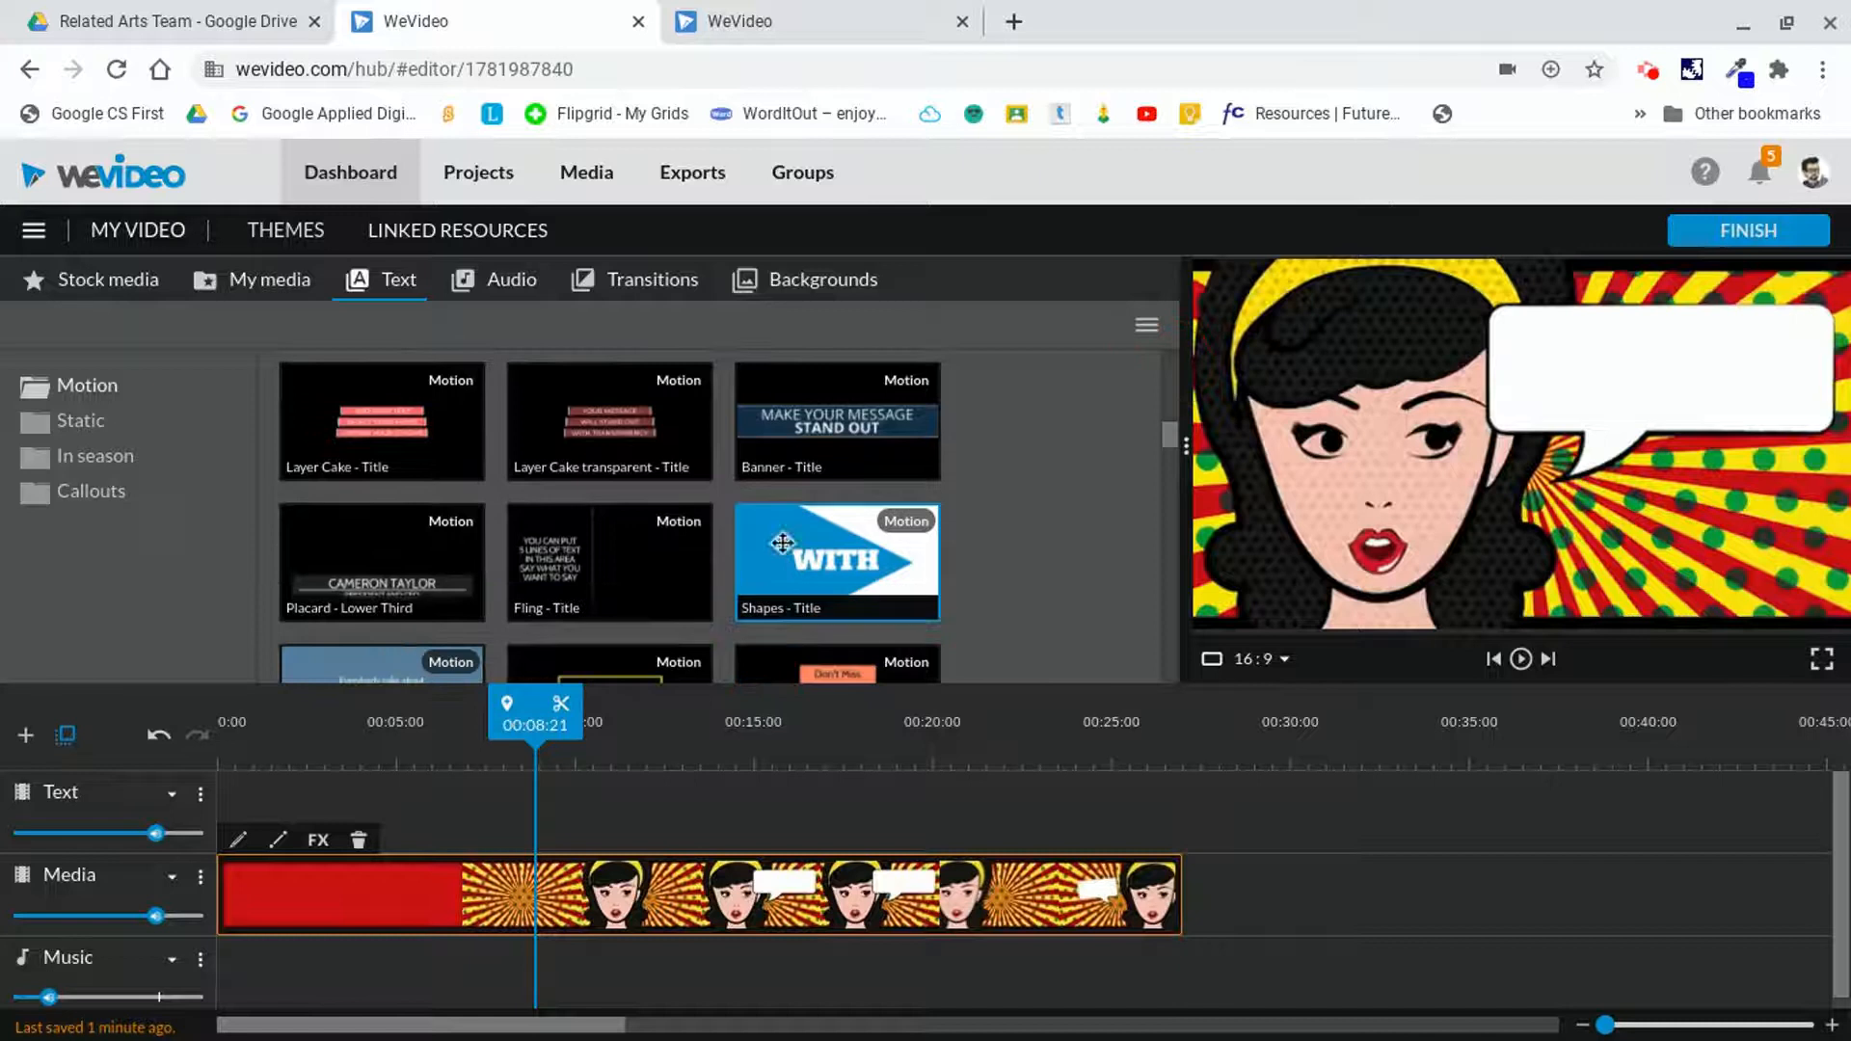
pyautogui.click(772, 543)
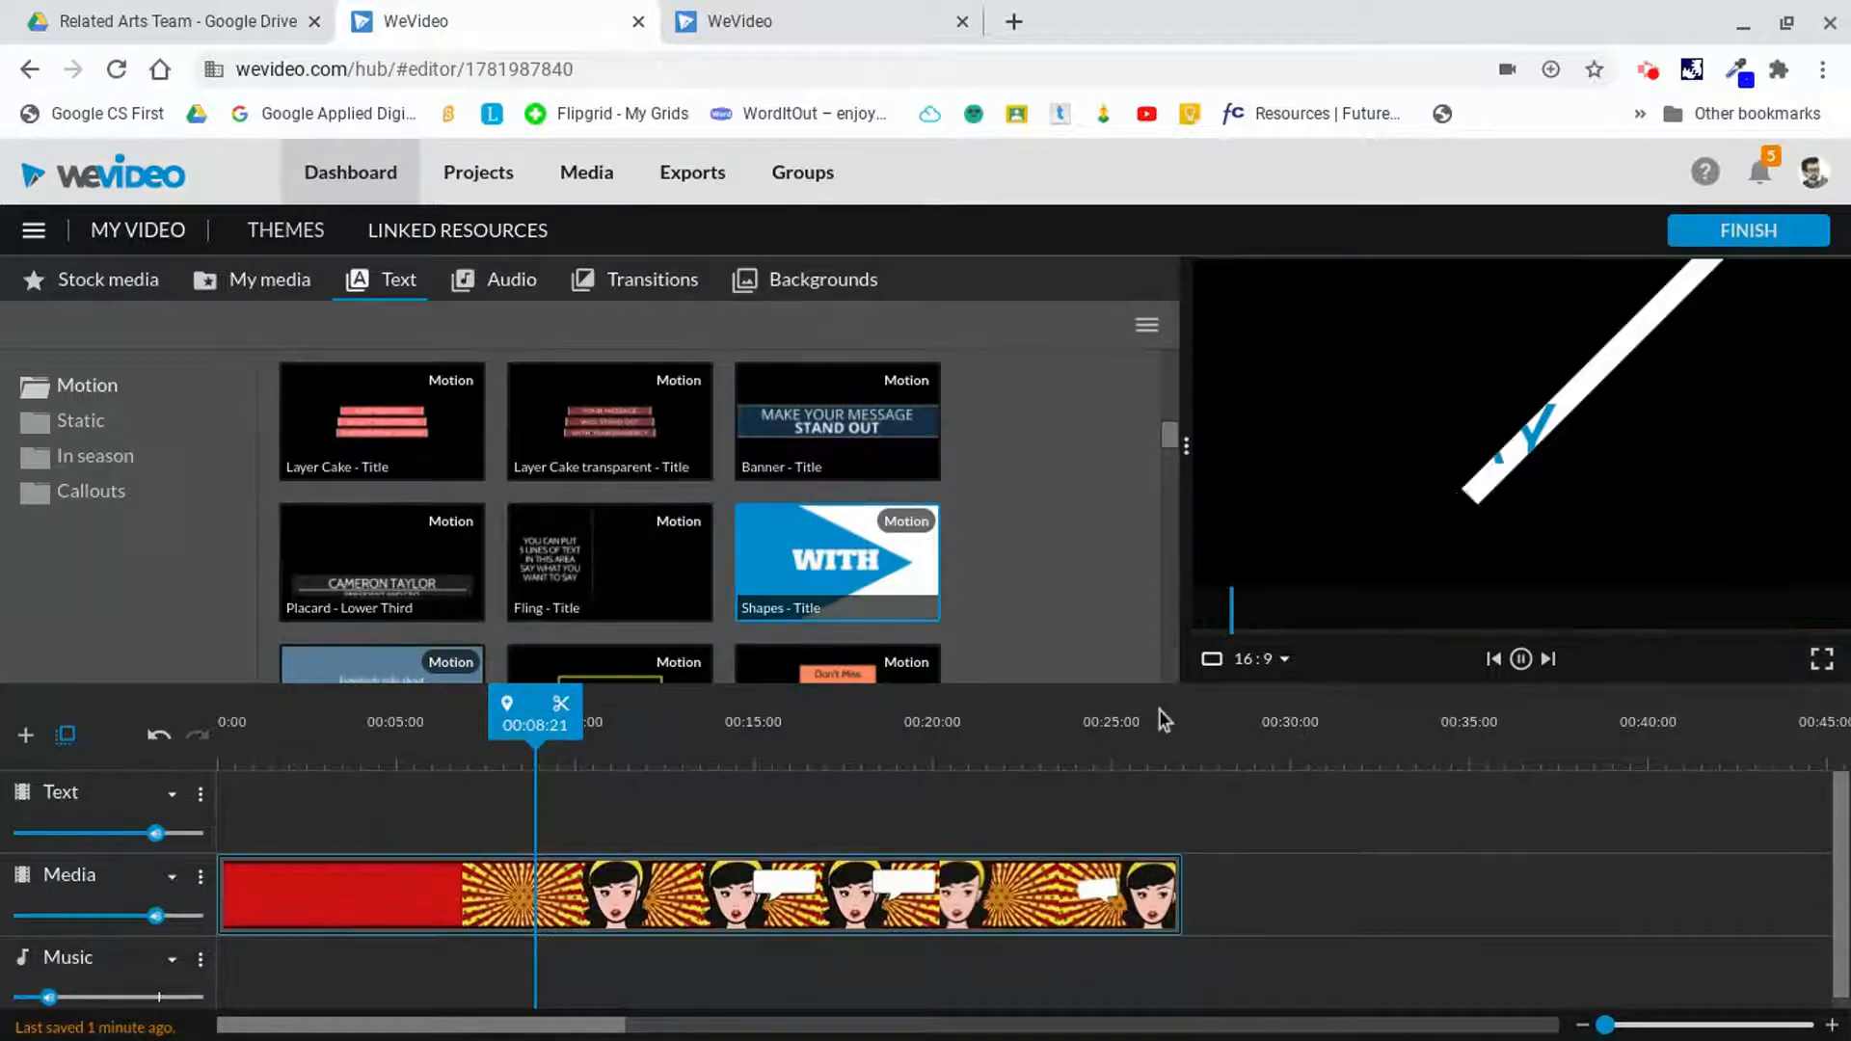
pyautogui.moveTo(1176, 446); pyautogui.dragTo(1169, 453)
pyautogui.click(896, 577)
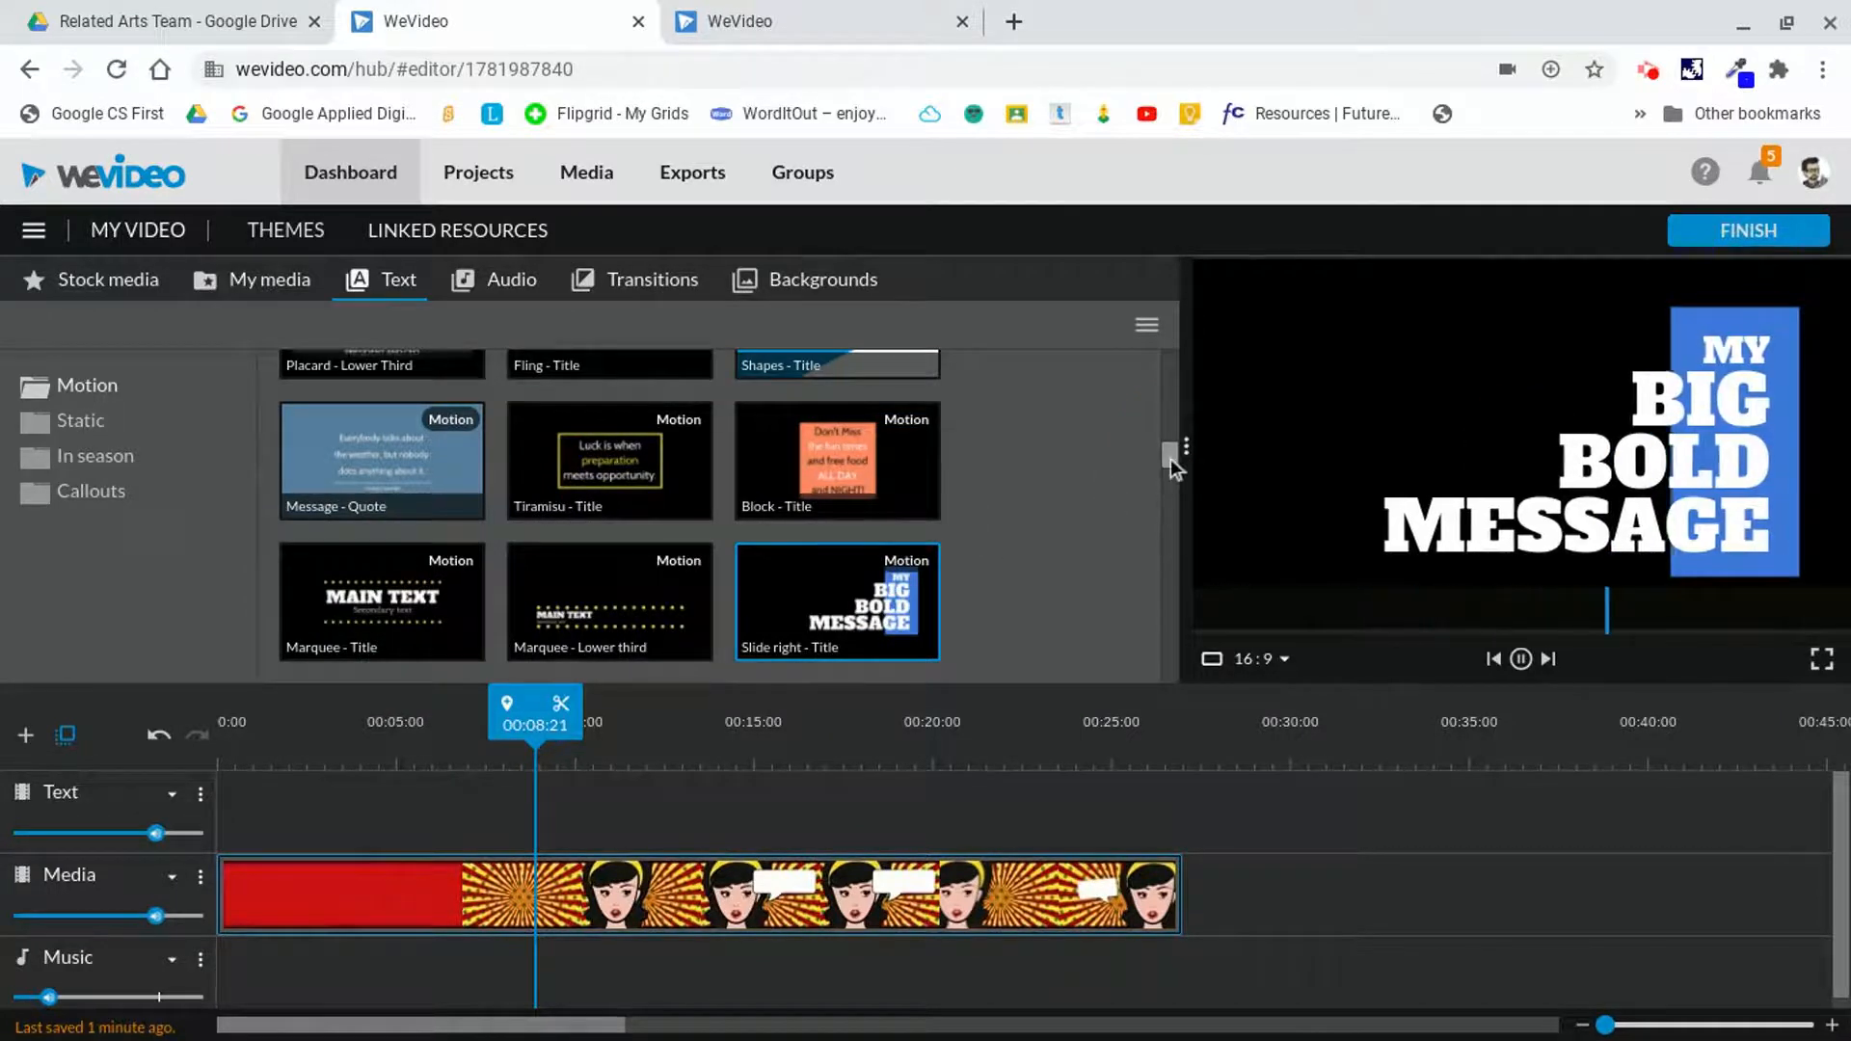
pyautogui.moveTo(1170, 461); pyautogui.dragTo(1188, 371)
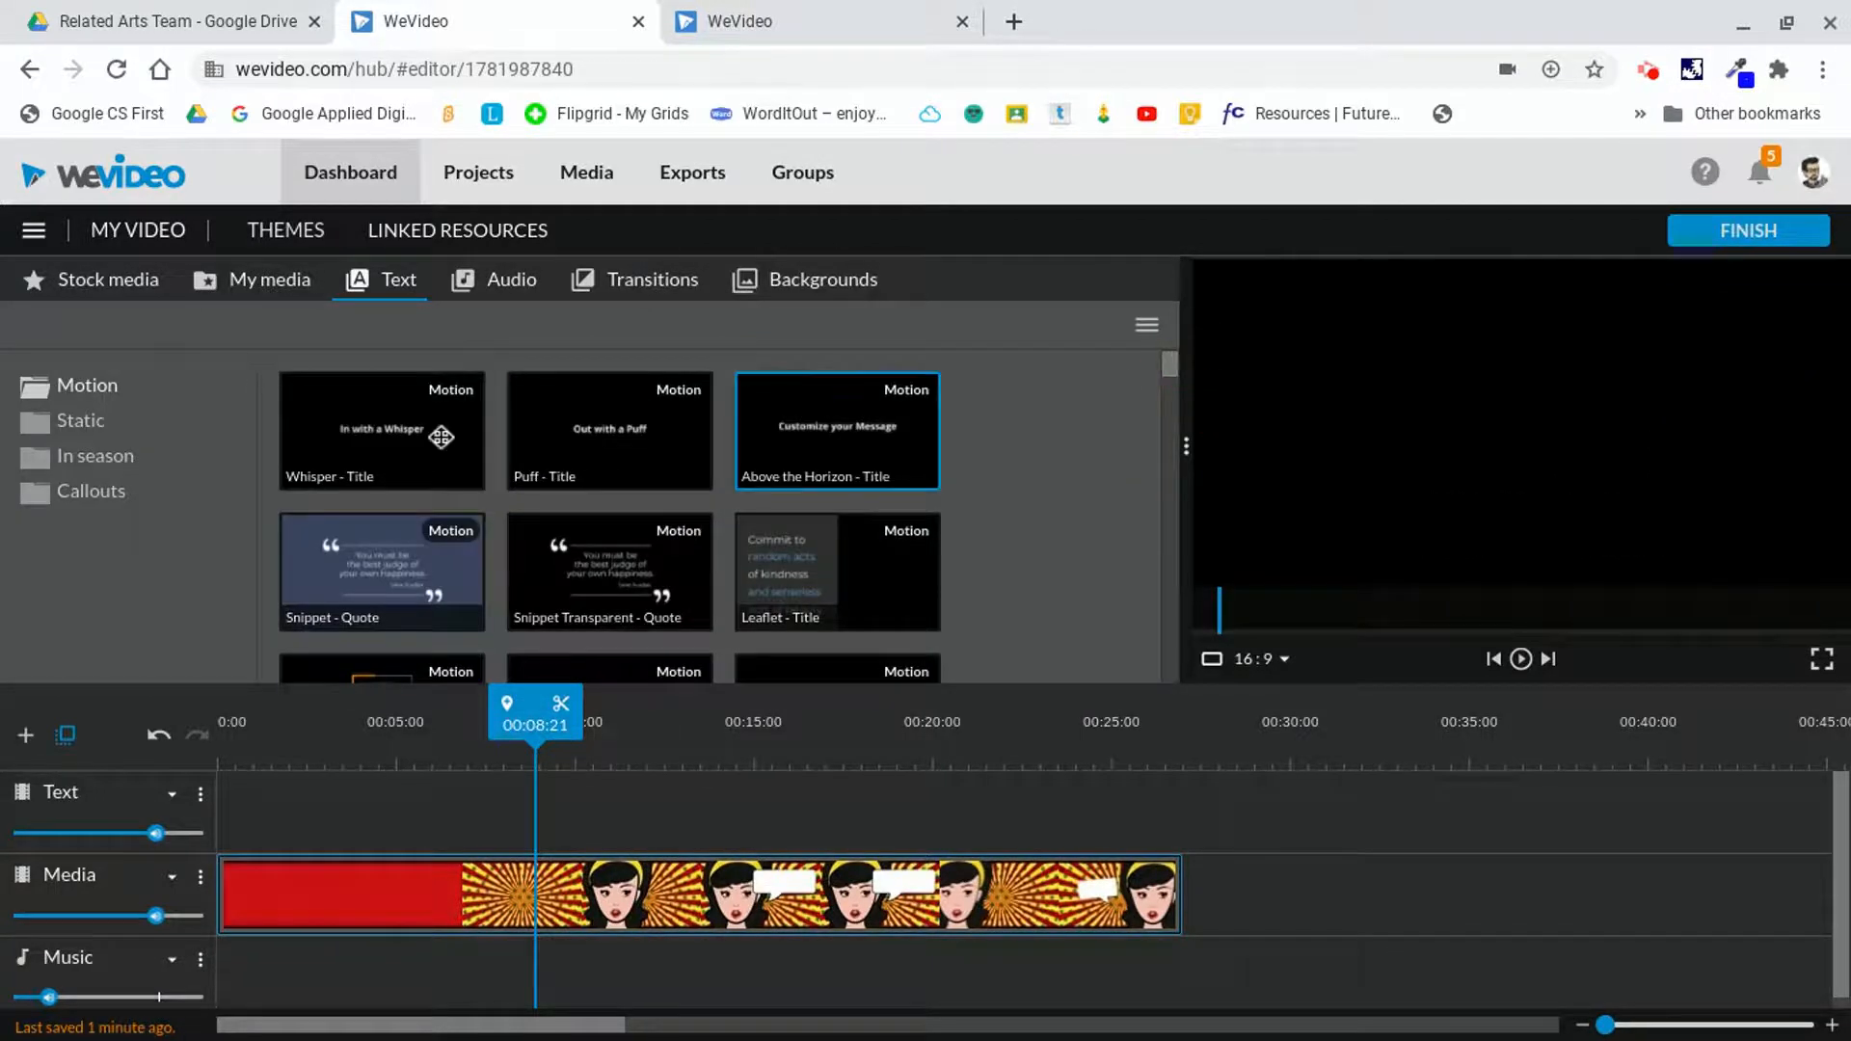
pyautogui.moveTo(384, 439); pyautogui.dragTo(573, 813)
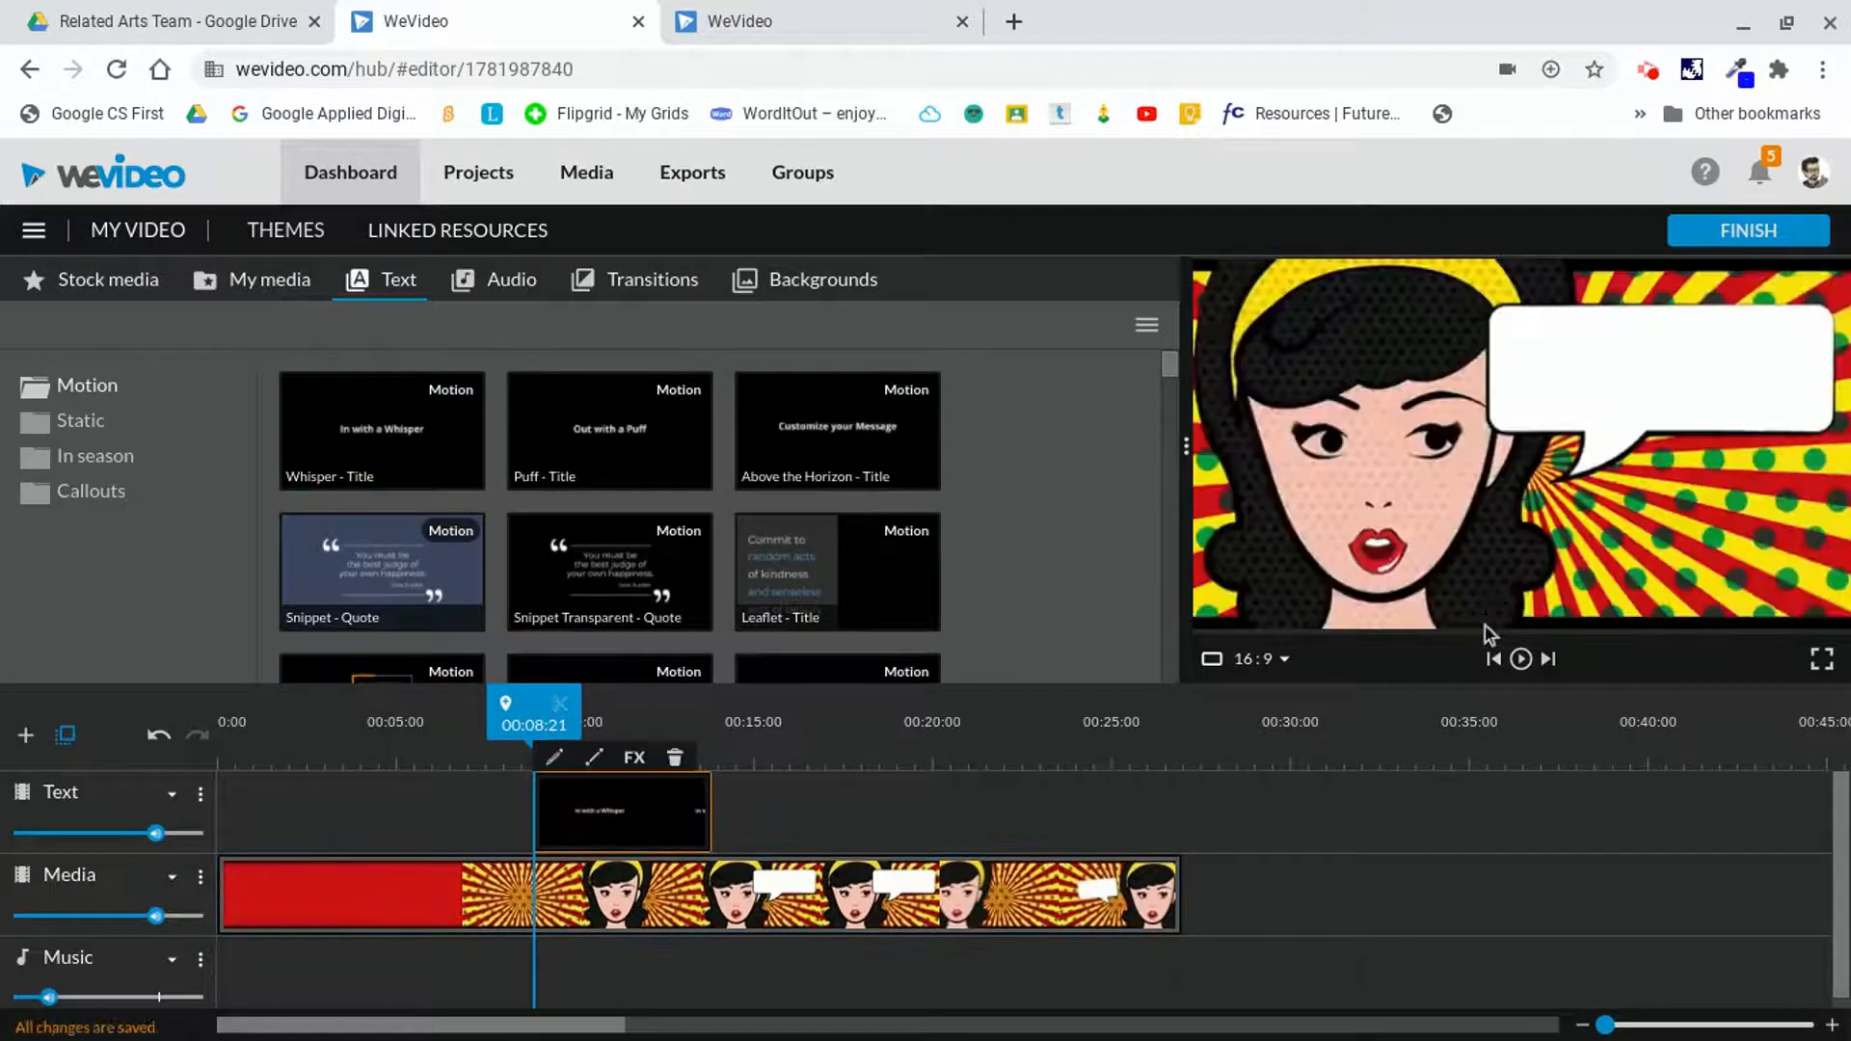
# - Move the Whisper title into the speech bubble, at about x 426 and y -161, and save it with dark red text
pyautogui.click(1517, 659)
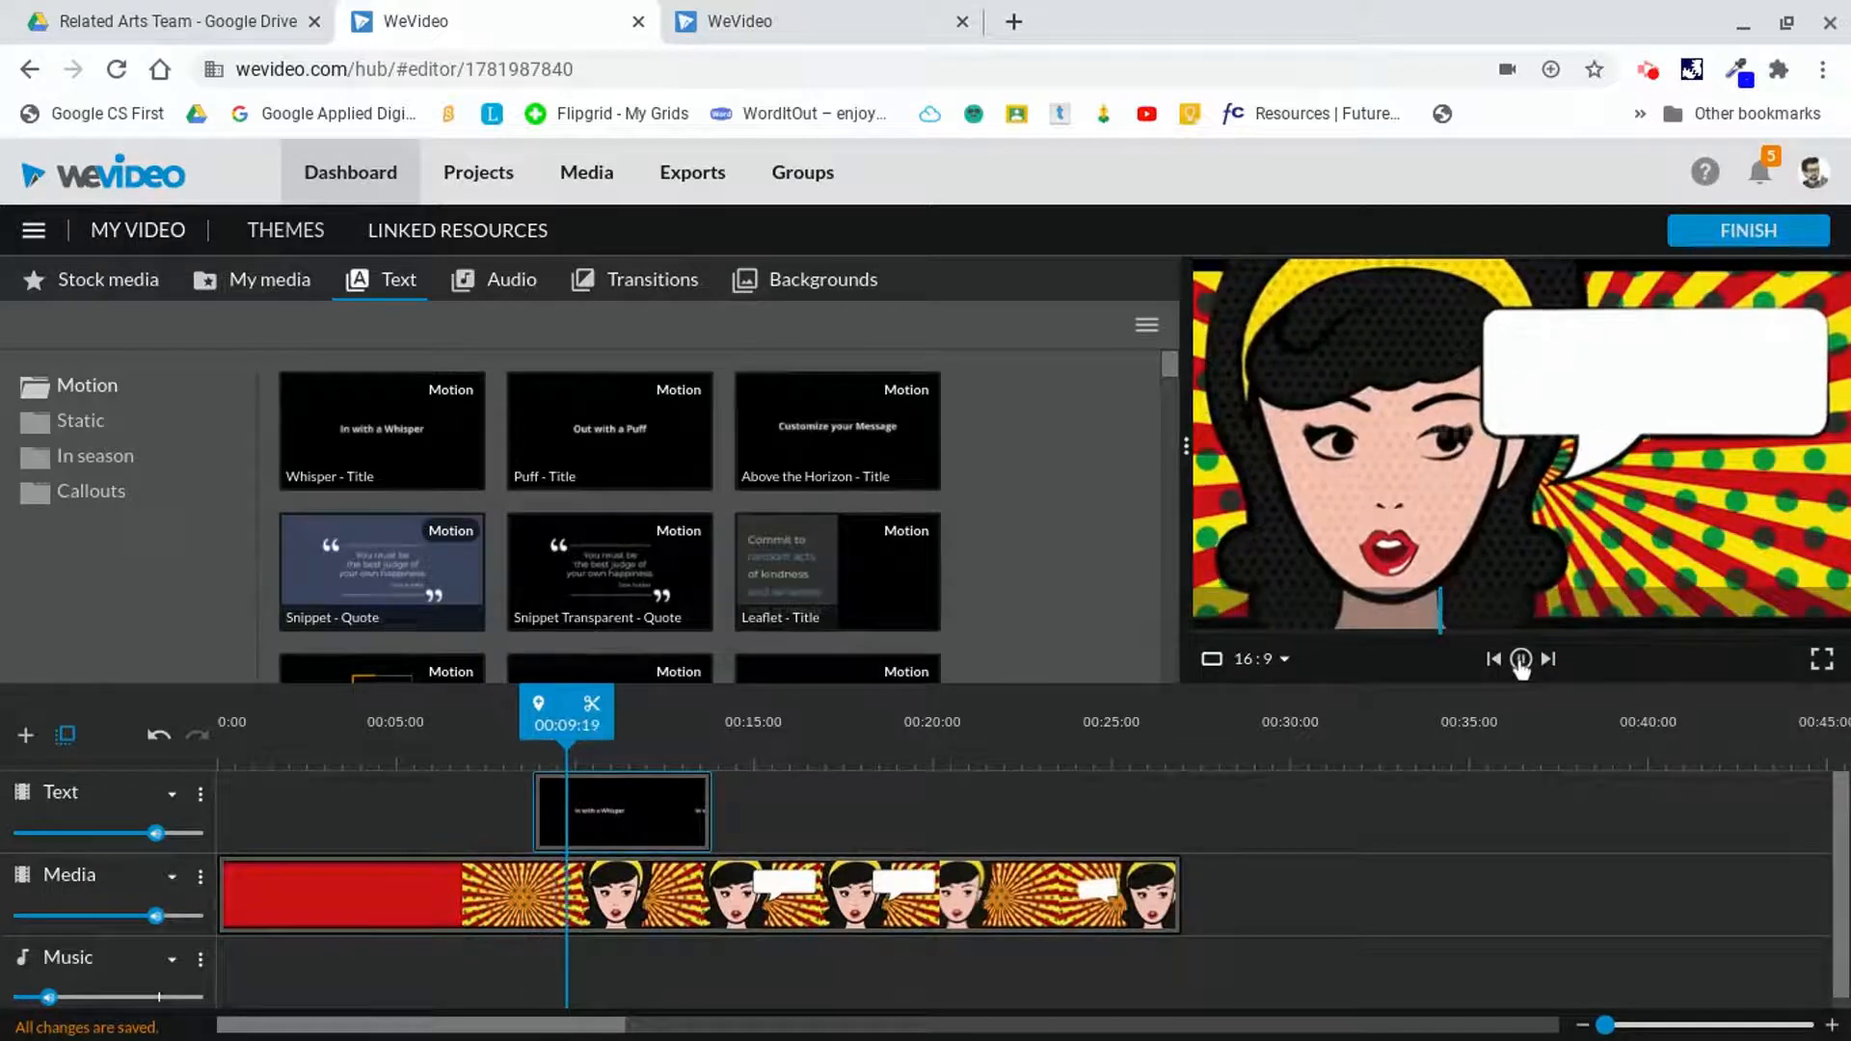
pyautogui.click(1520, 660)
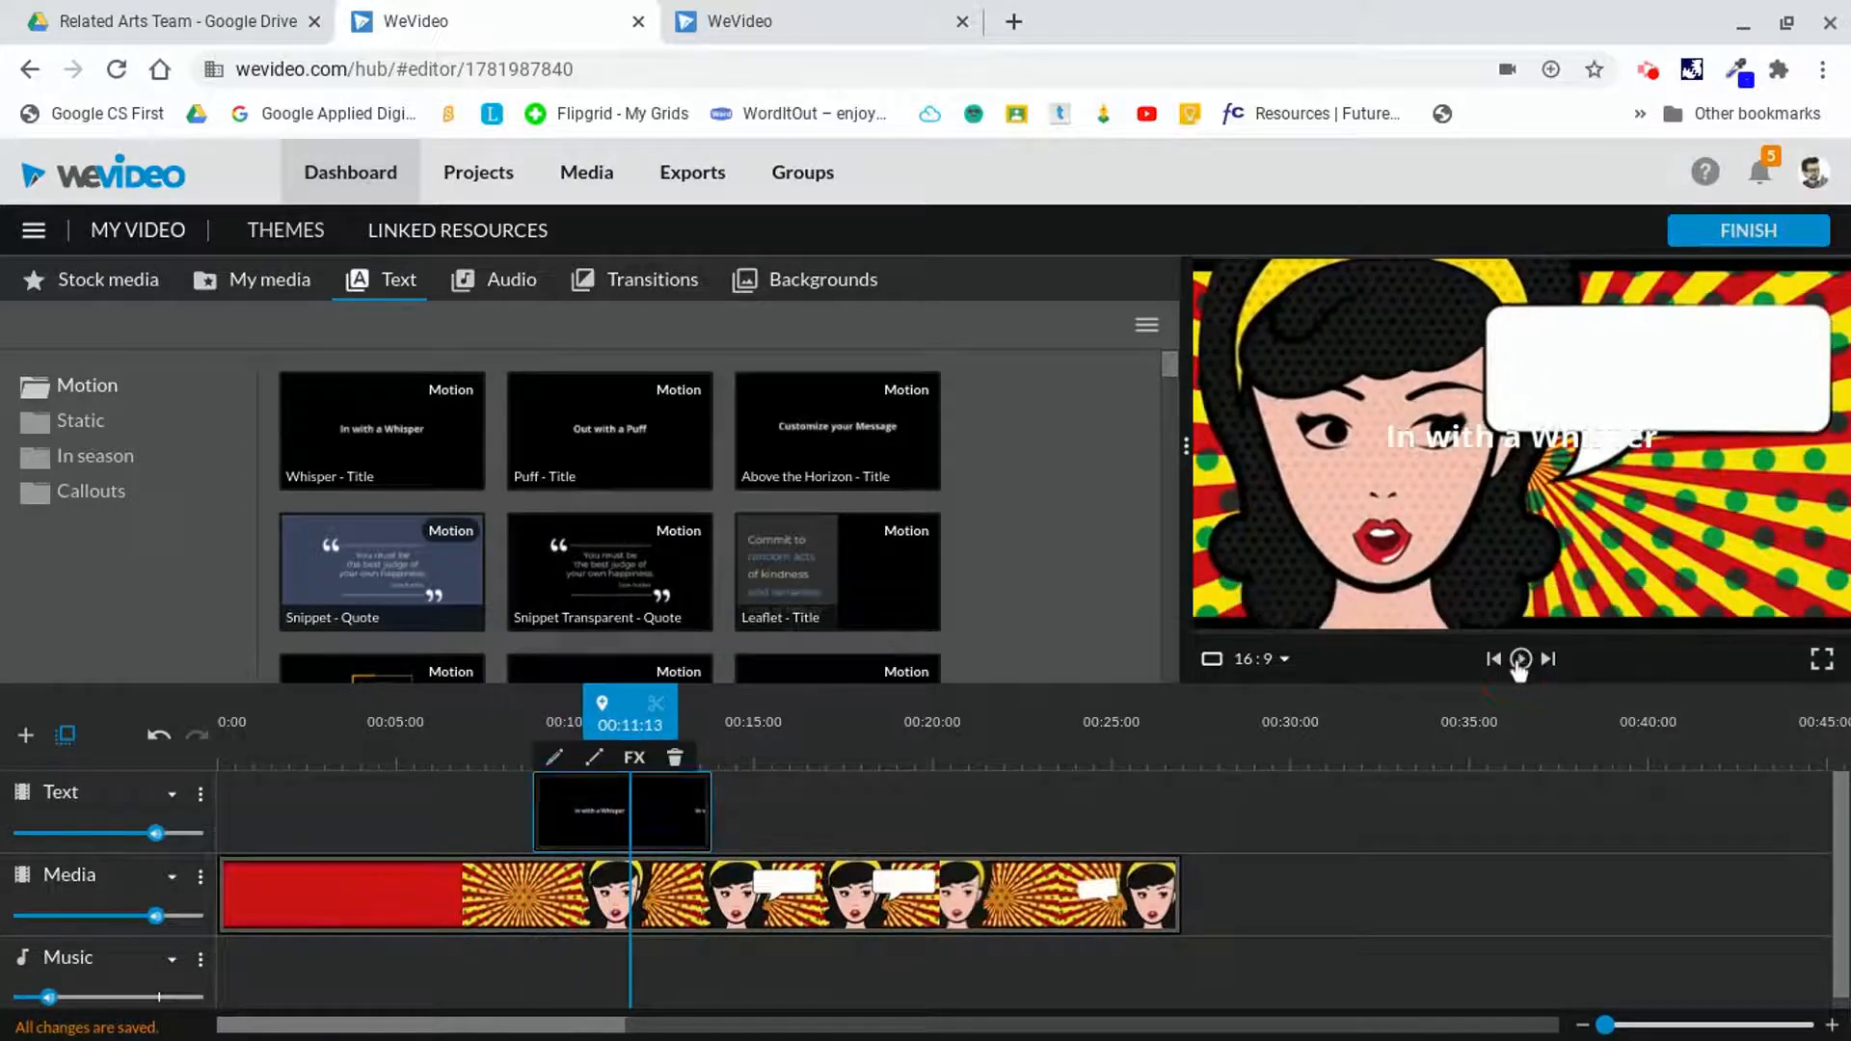
pyautogui.click(556, 760)
pyautogui.moveTo(1521, 449); pyautogui.dragTo(1663, 391)
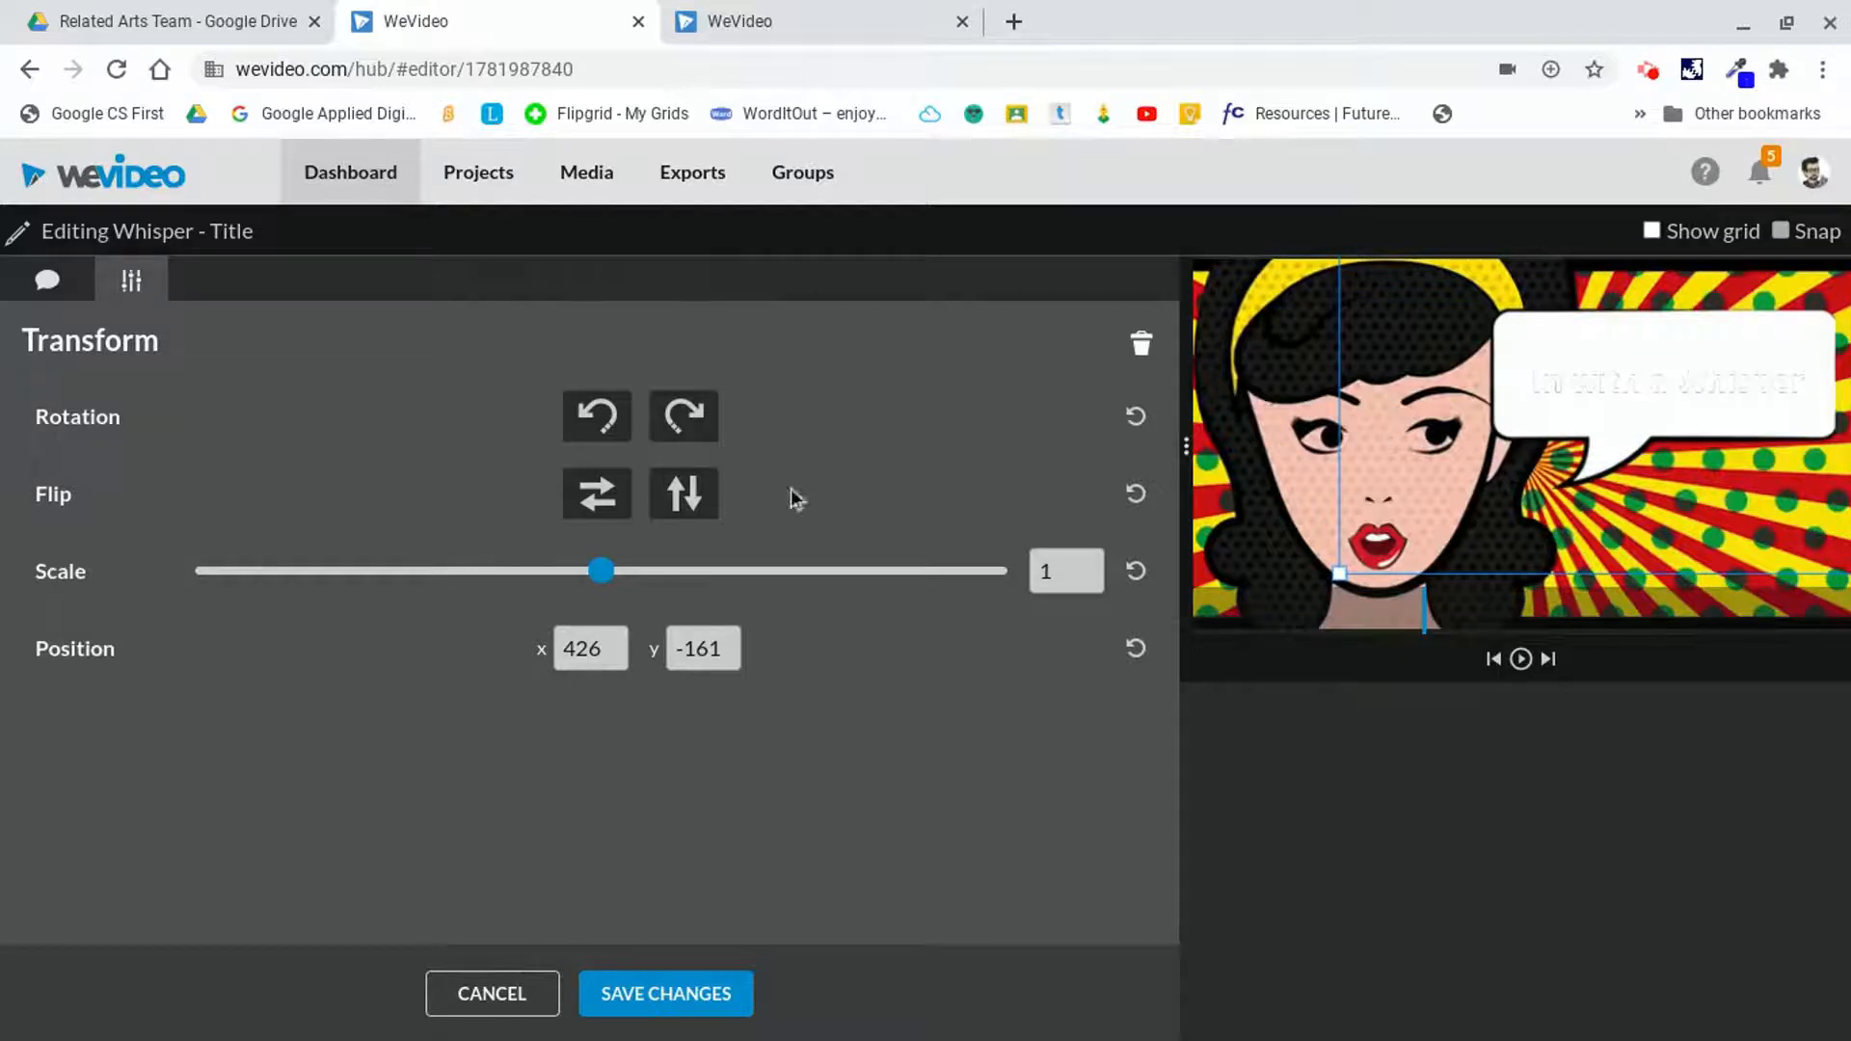
pyautogui.click(44, 298)
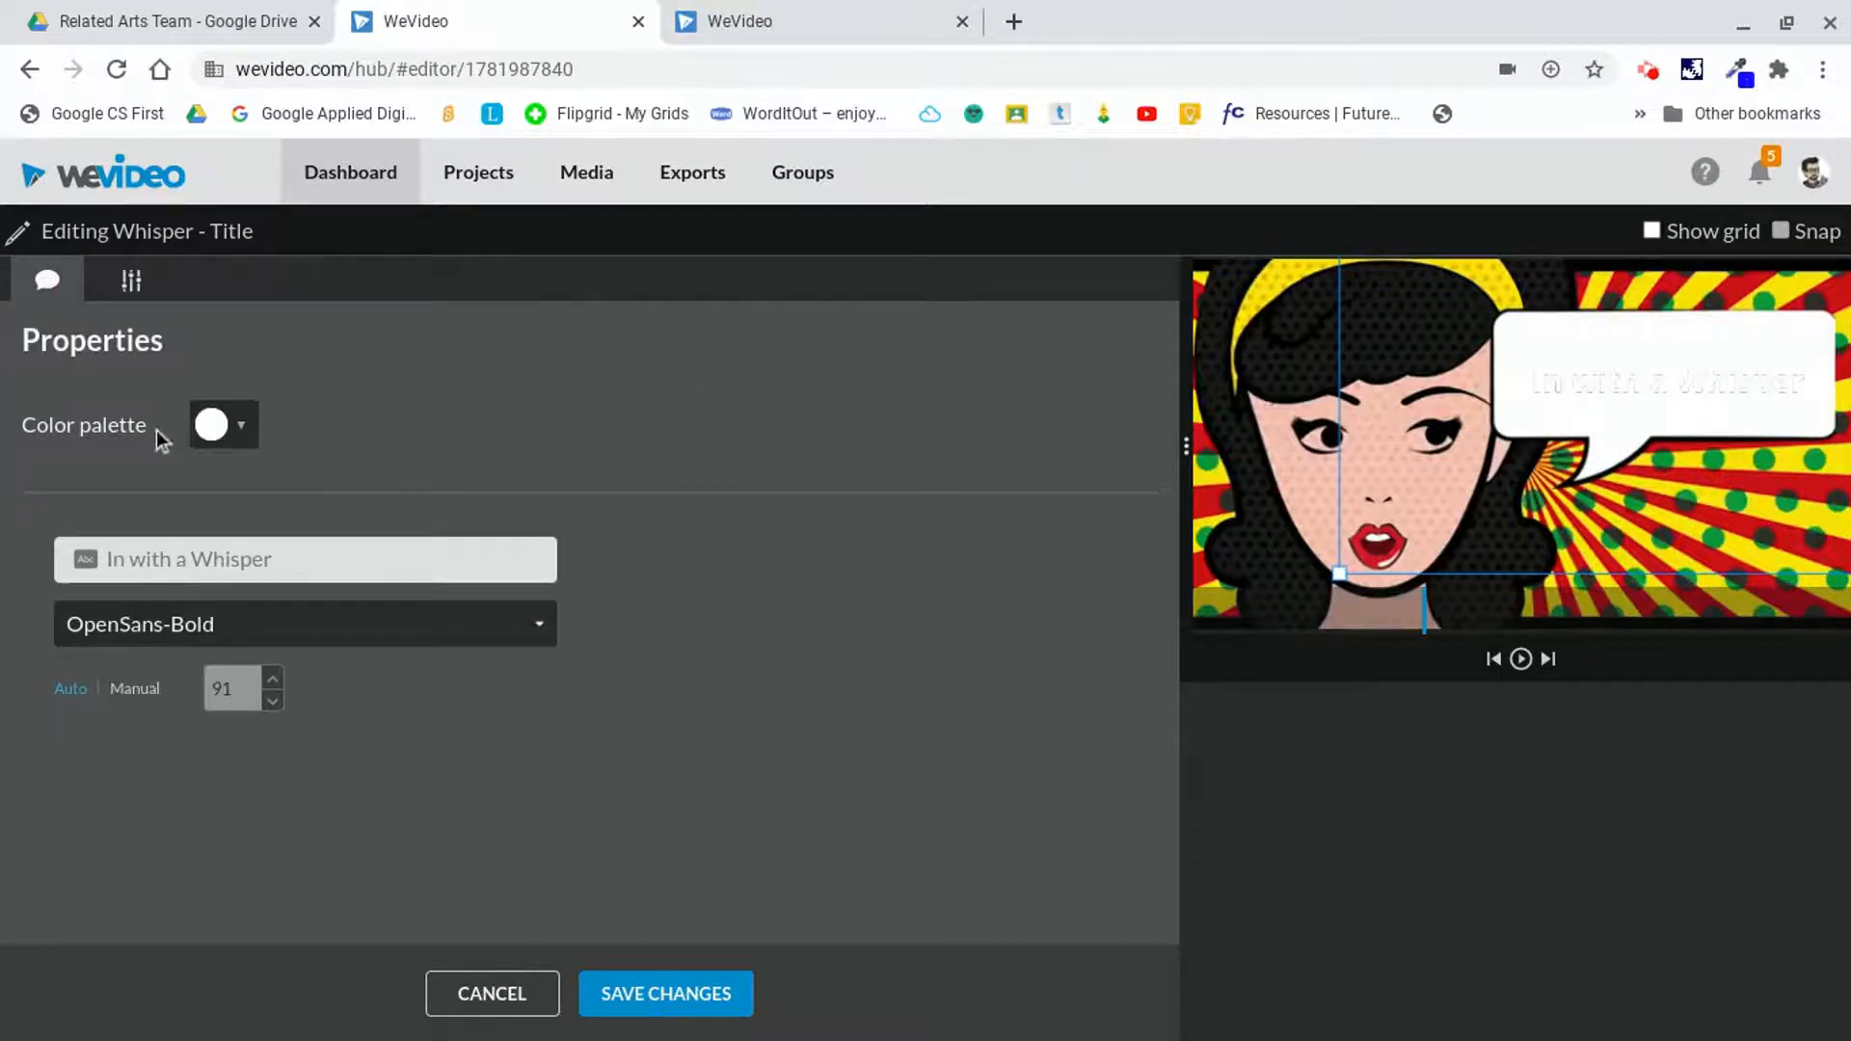
pyautogui.click(242, 450)
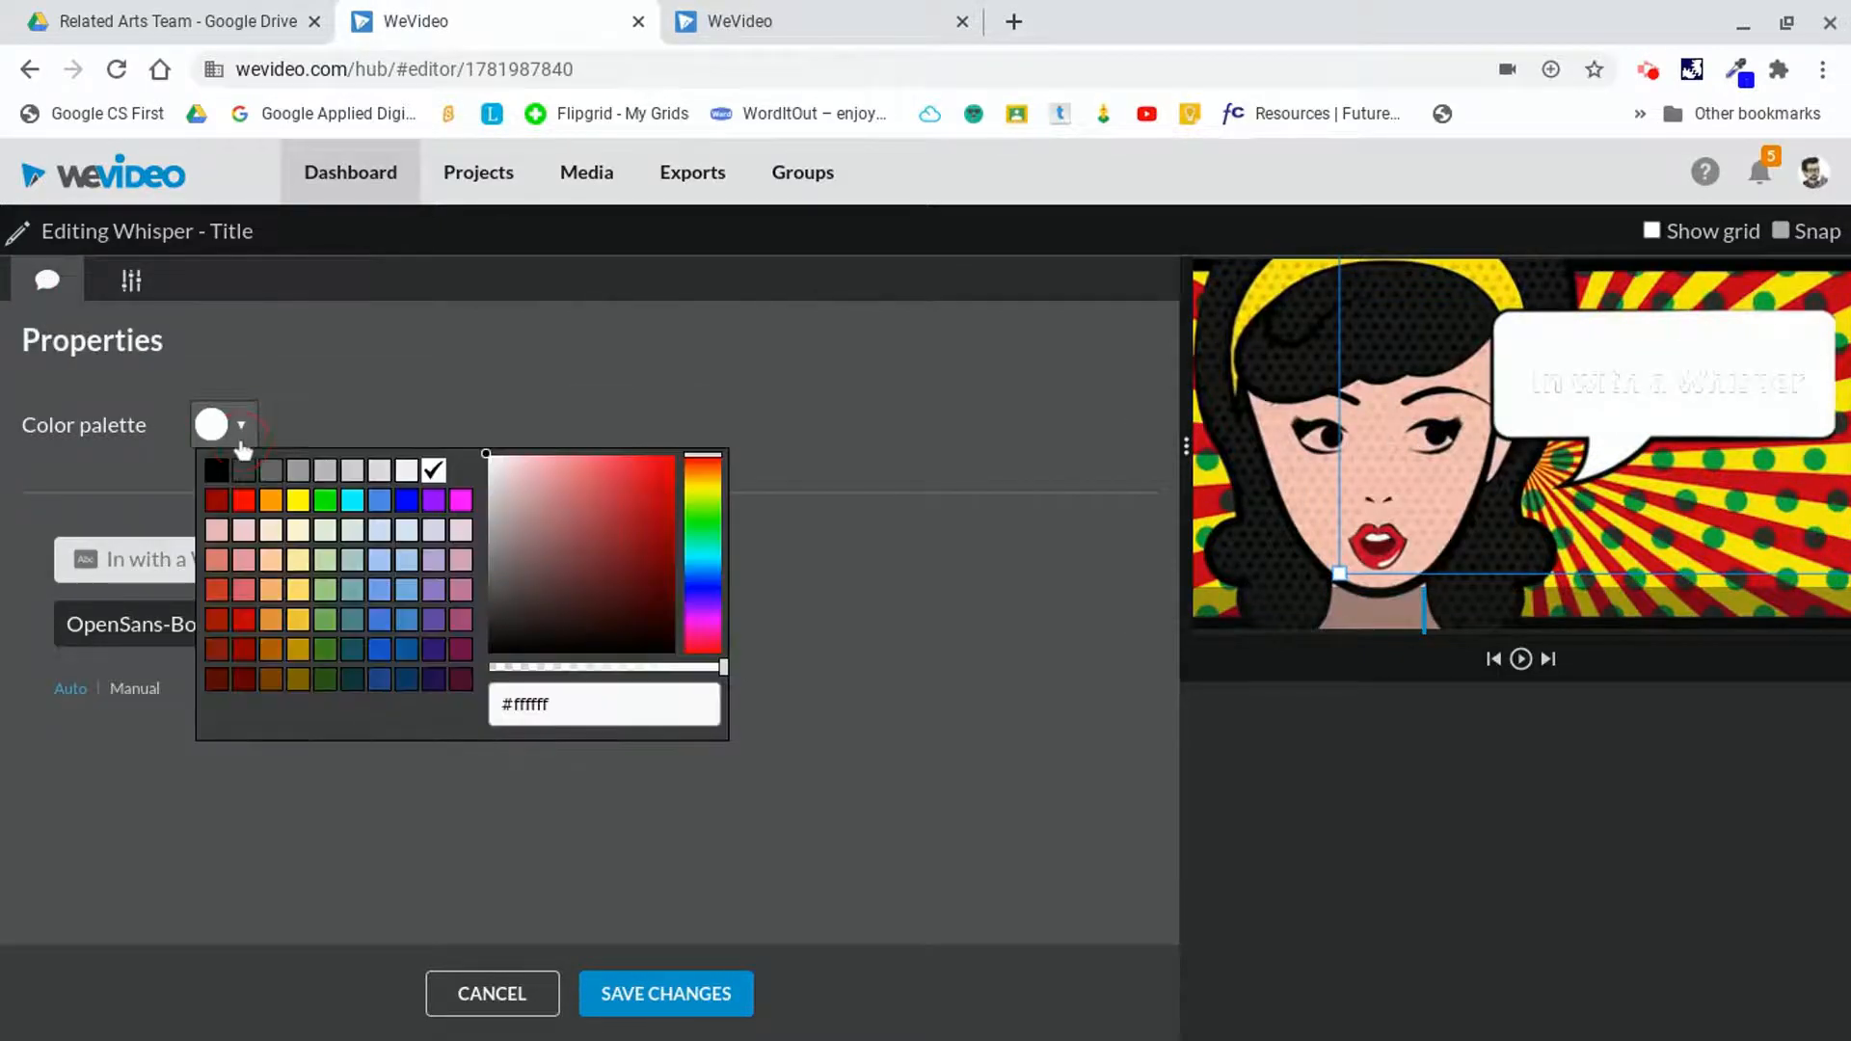
pyautogui.click(219, 503)
pyautogui.click(690, 997)
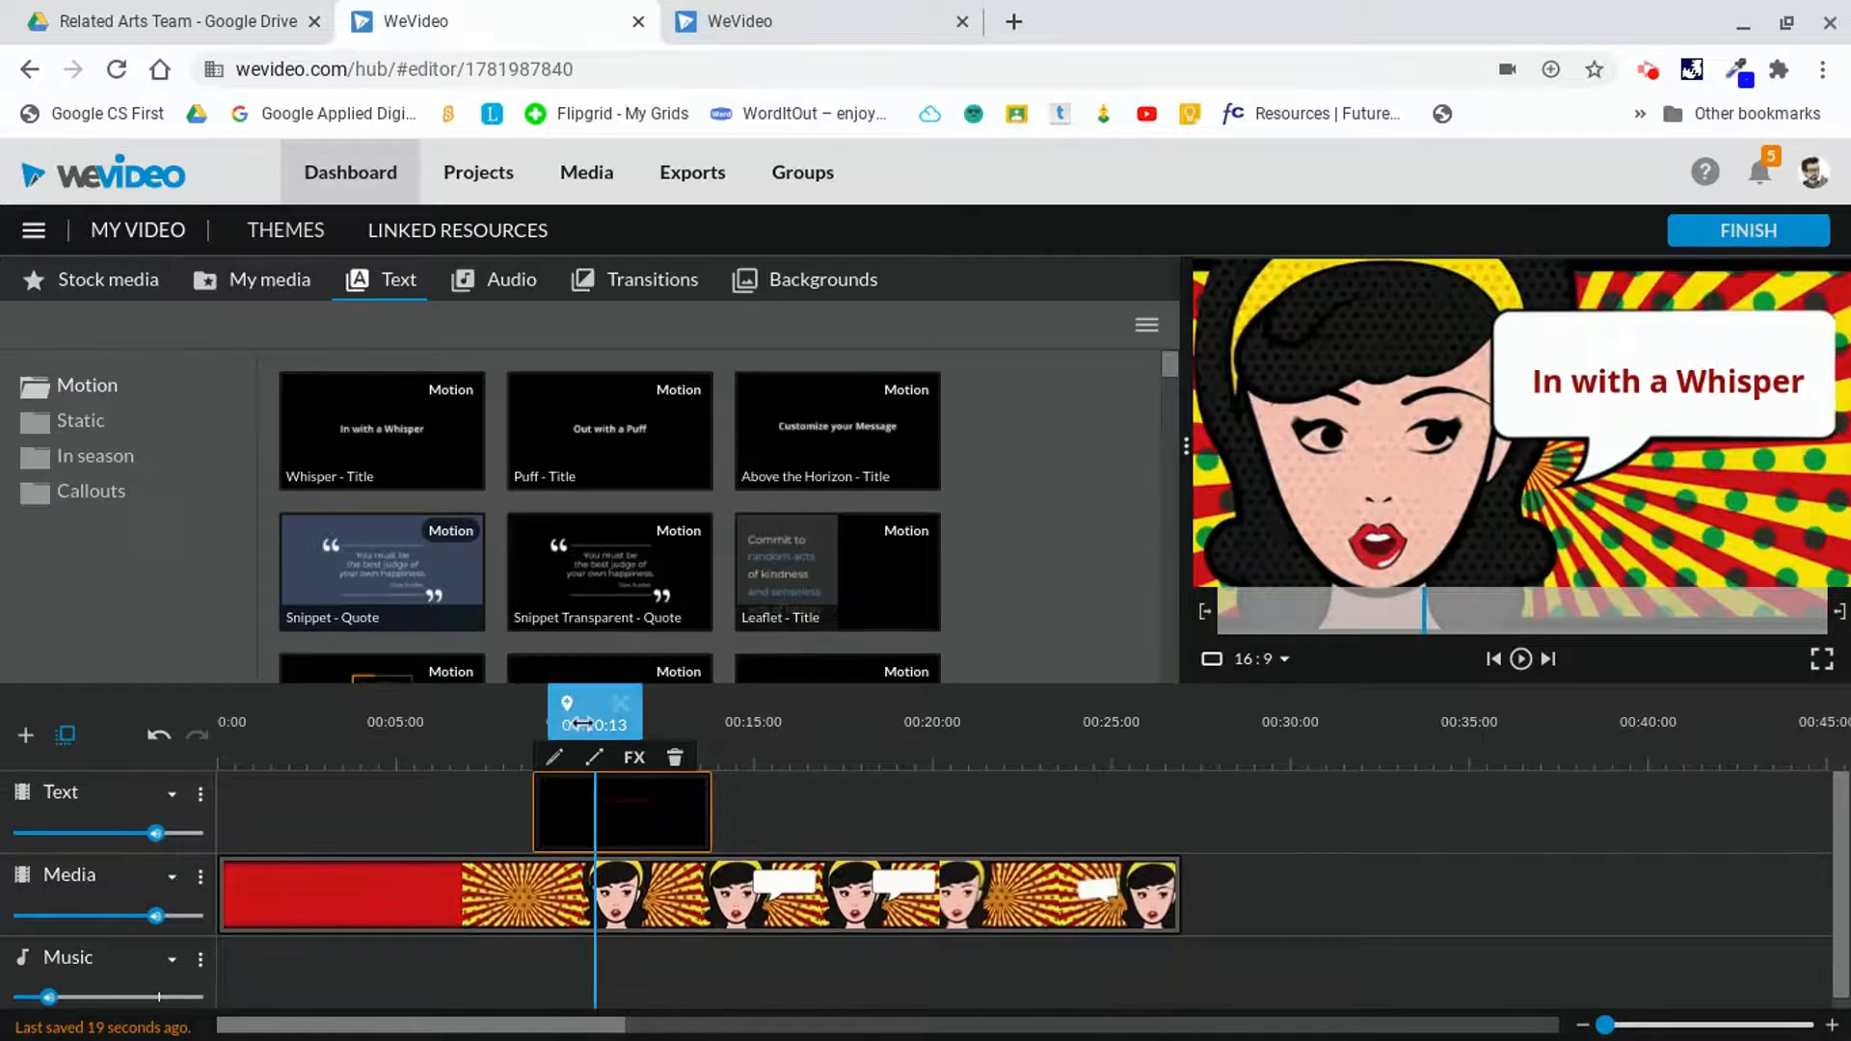
# - Play back the title from 00:08:21, extend its end on the Text track to about 16 seconds, and replay it
pyautogui.moveTo(590, 718); pyautogui.dragTo(526, 752)
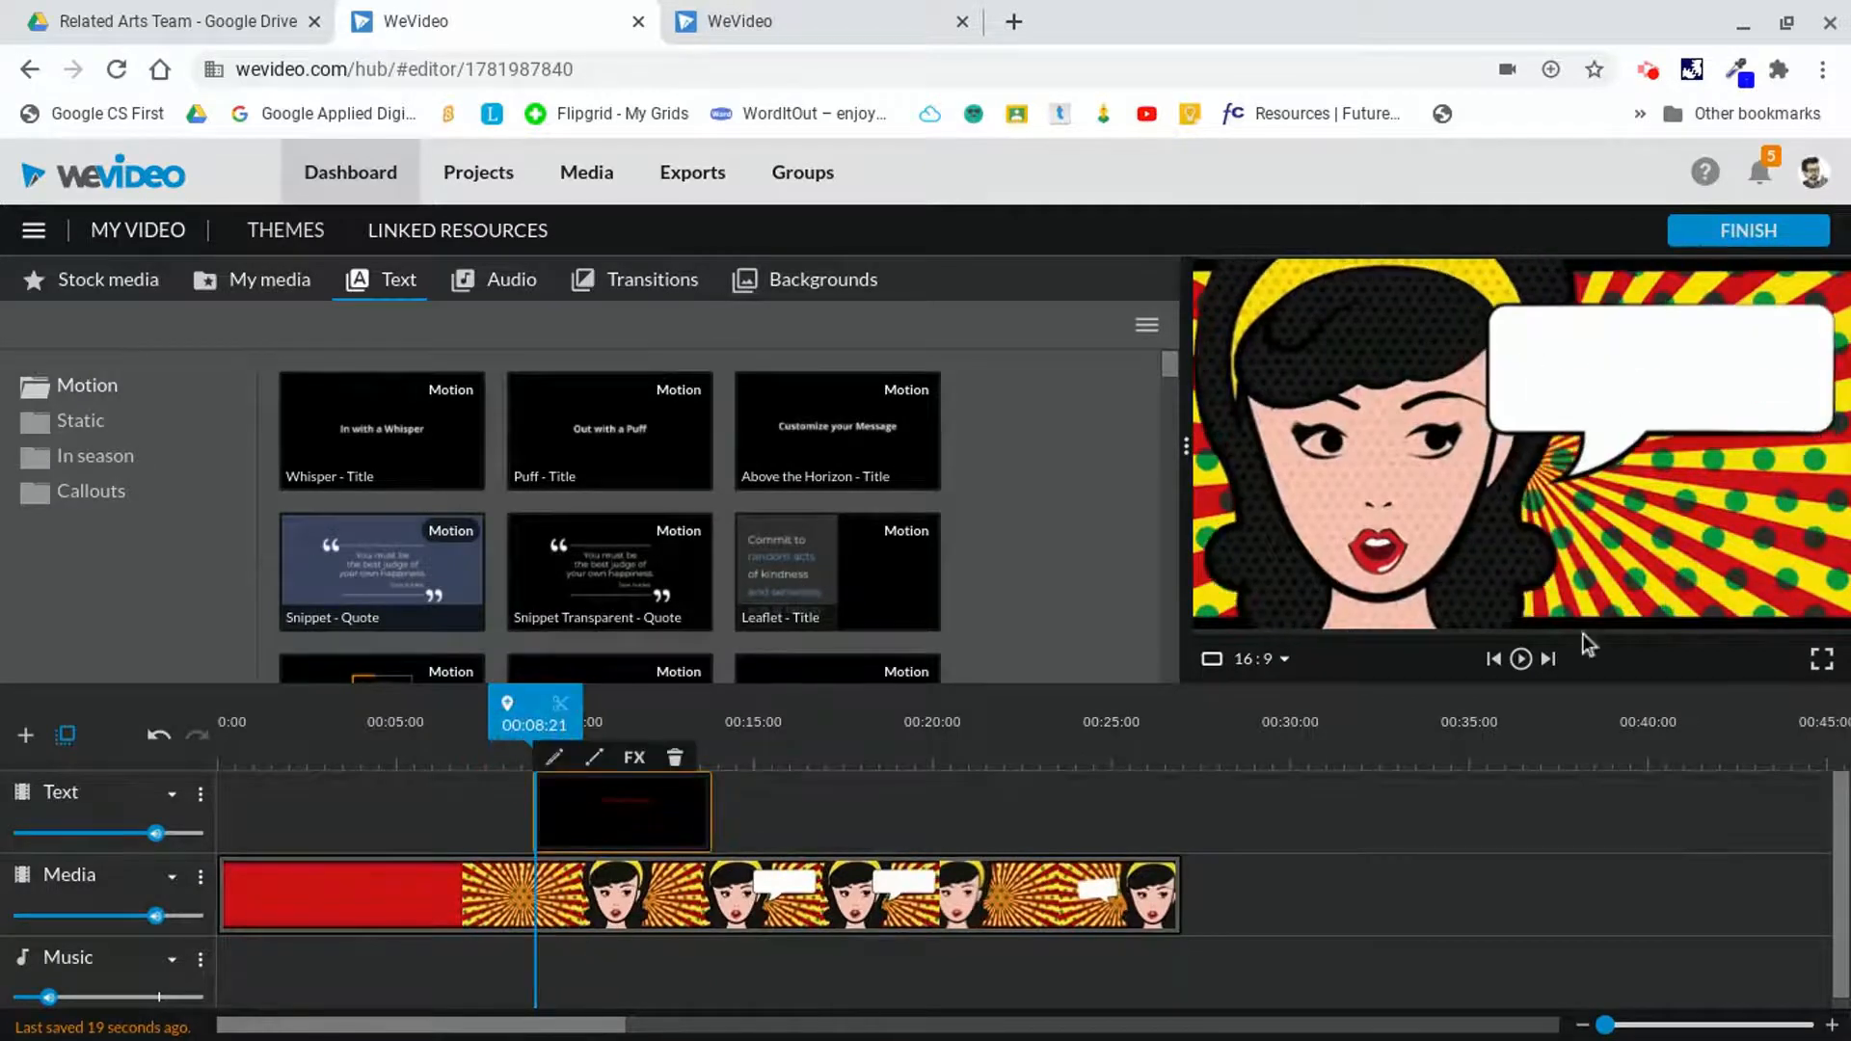
pyautogui.click(1520, 661)
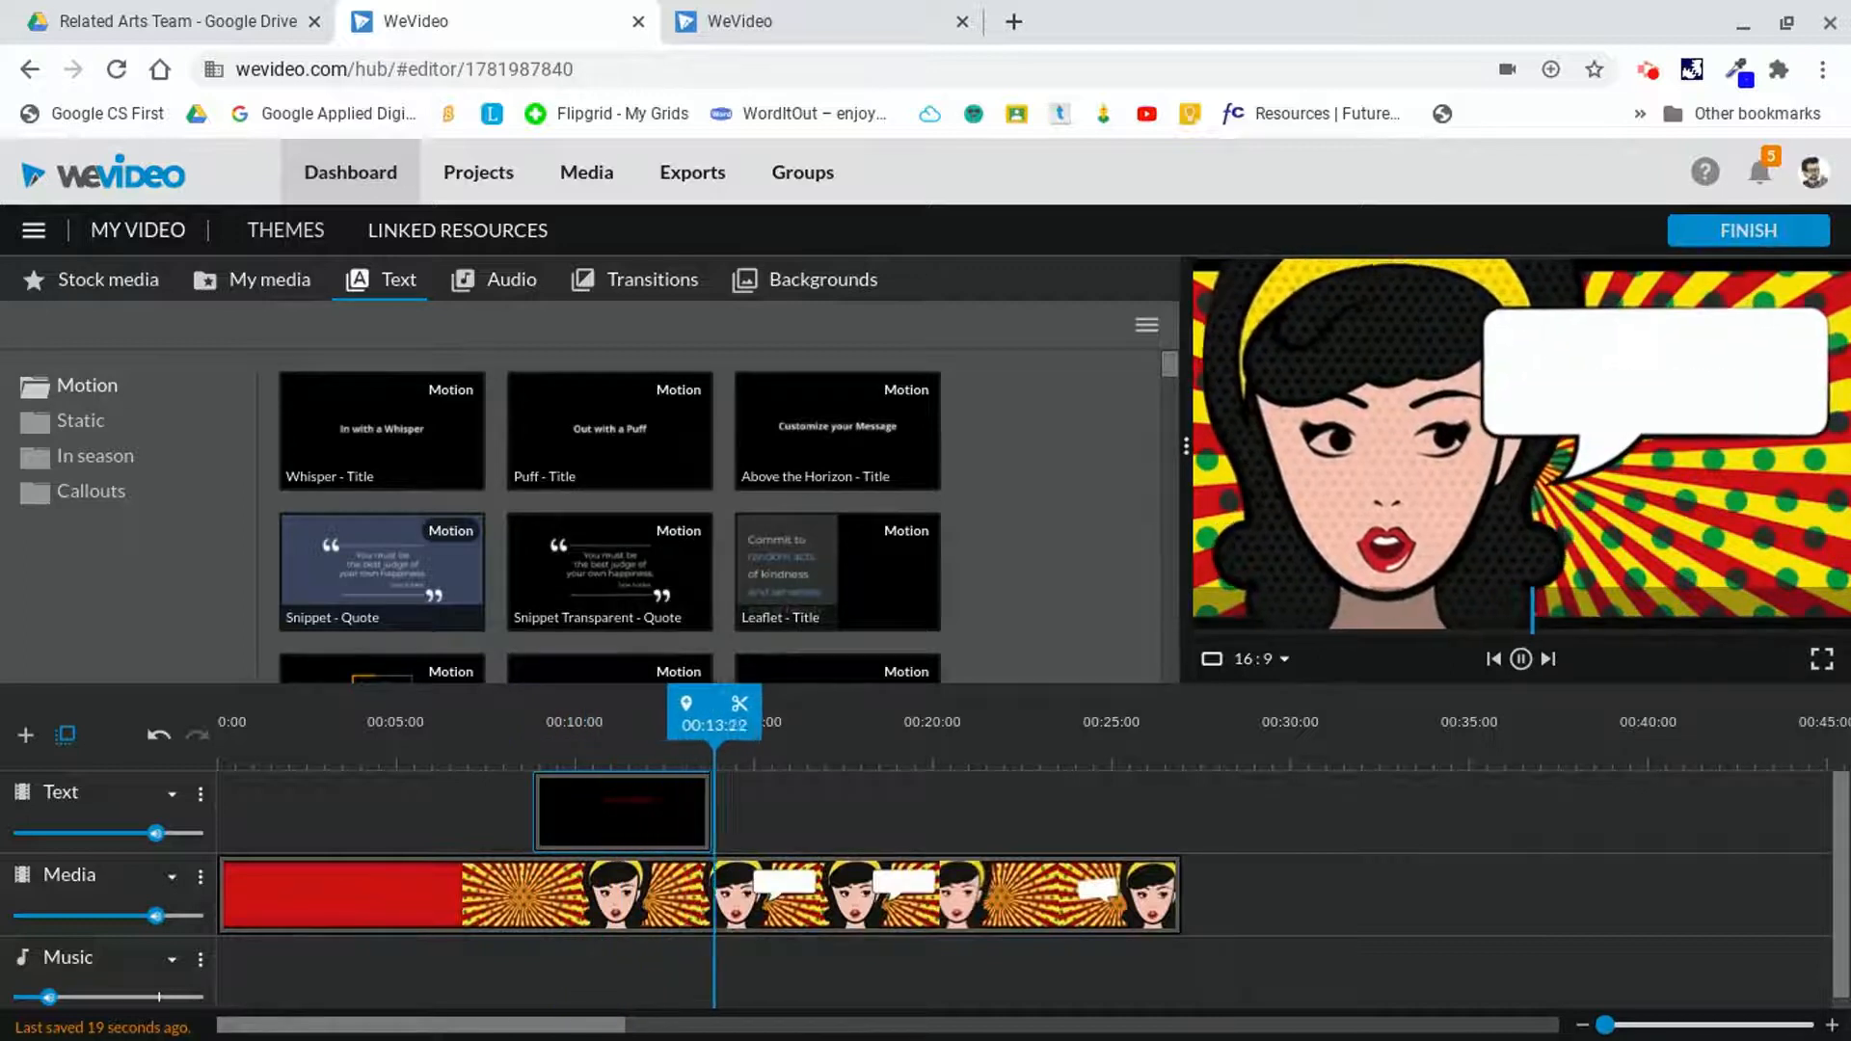
pyautogui.click(1520, 660)
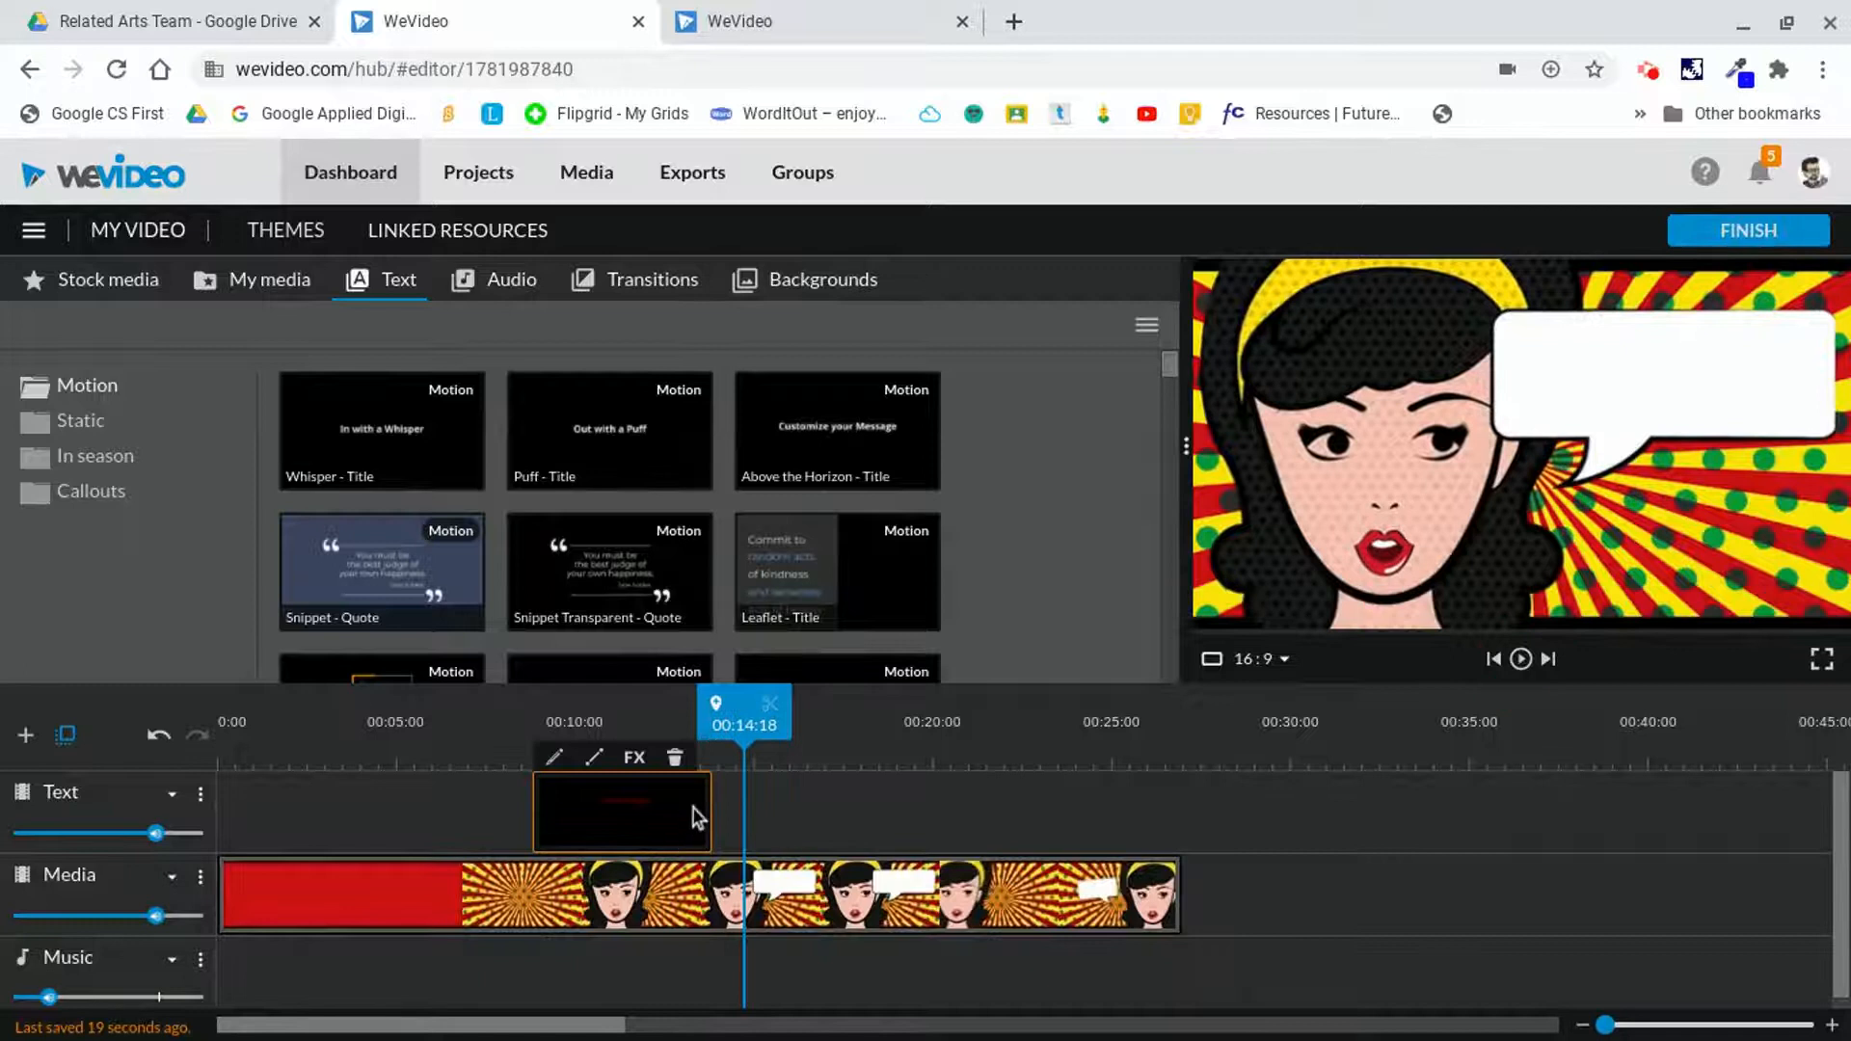
pyautogui.moveTo(710, 806); pyautogui.dragTo(853, 766)
pyautogui.moveTo(824, 726); pyautogui.dragTo(764, 725)
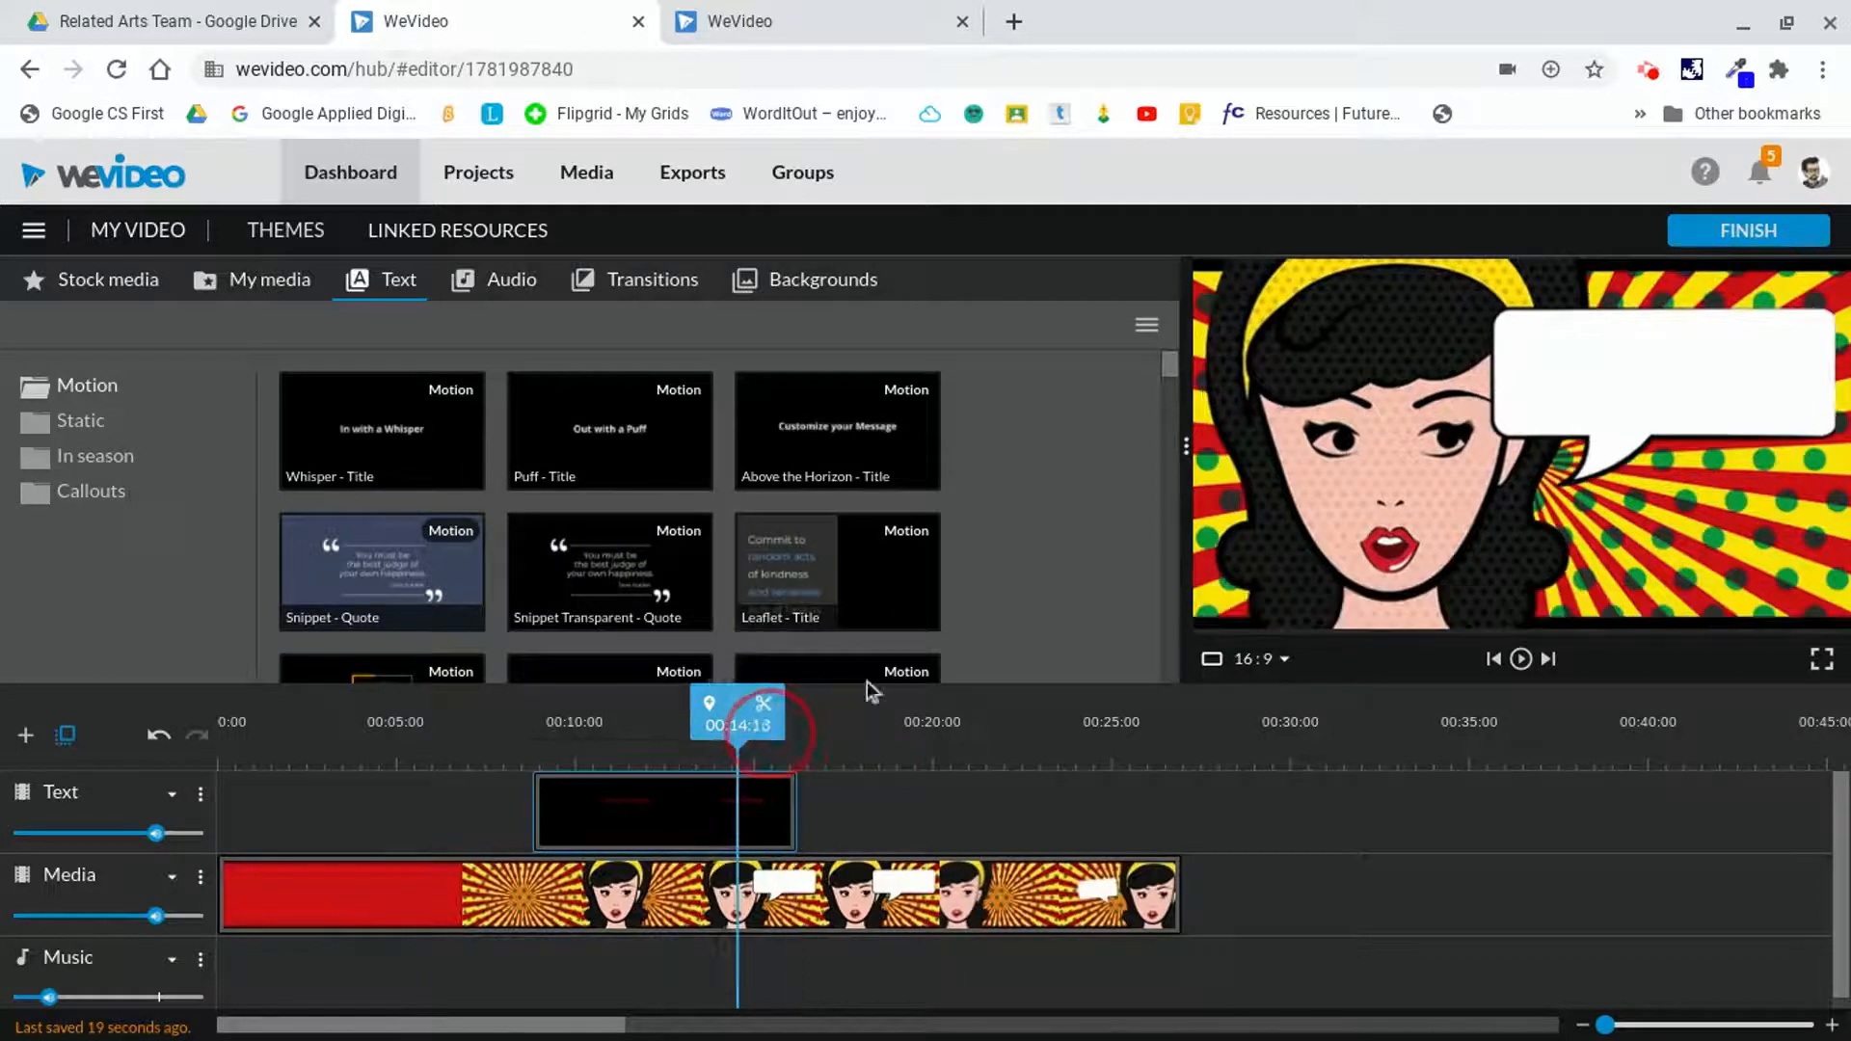
pyautogui.click(1521, 660)
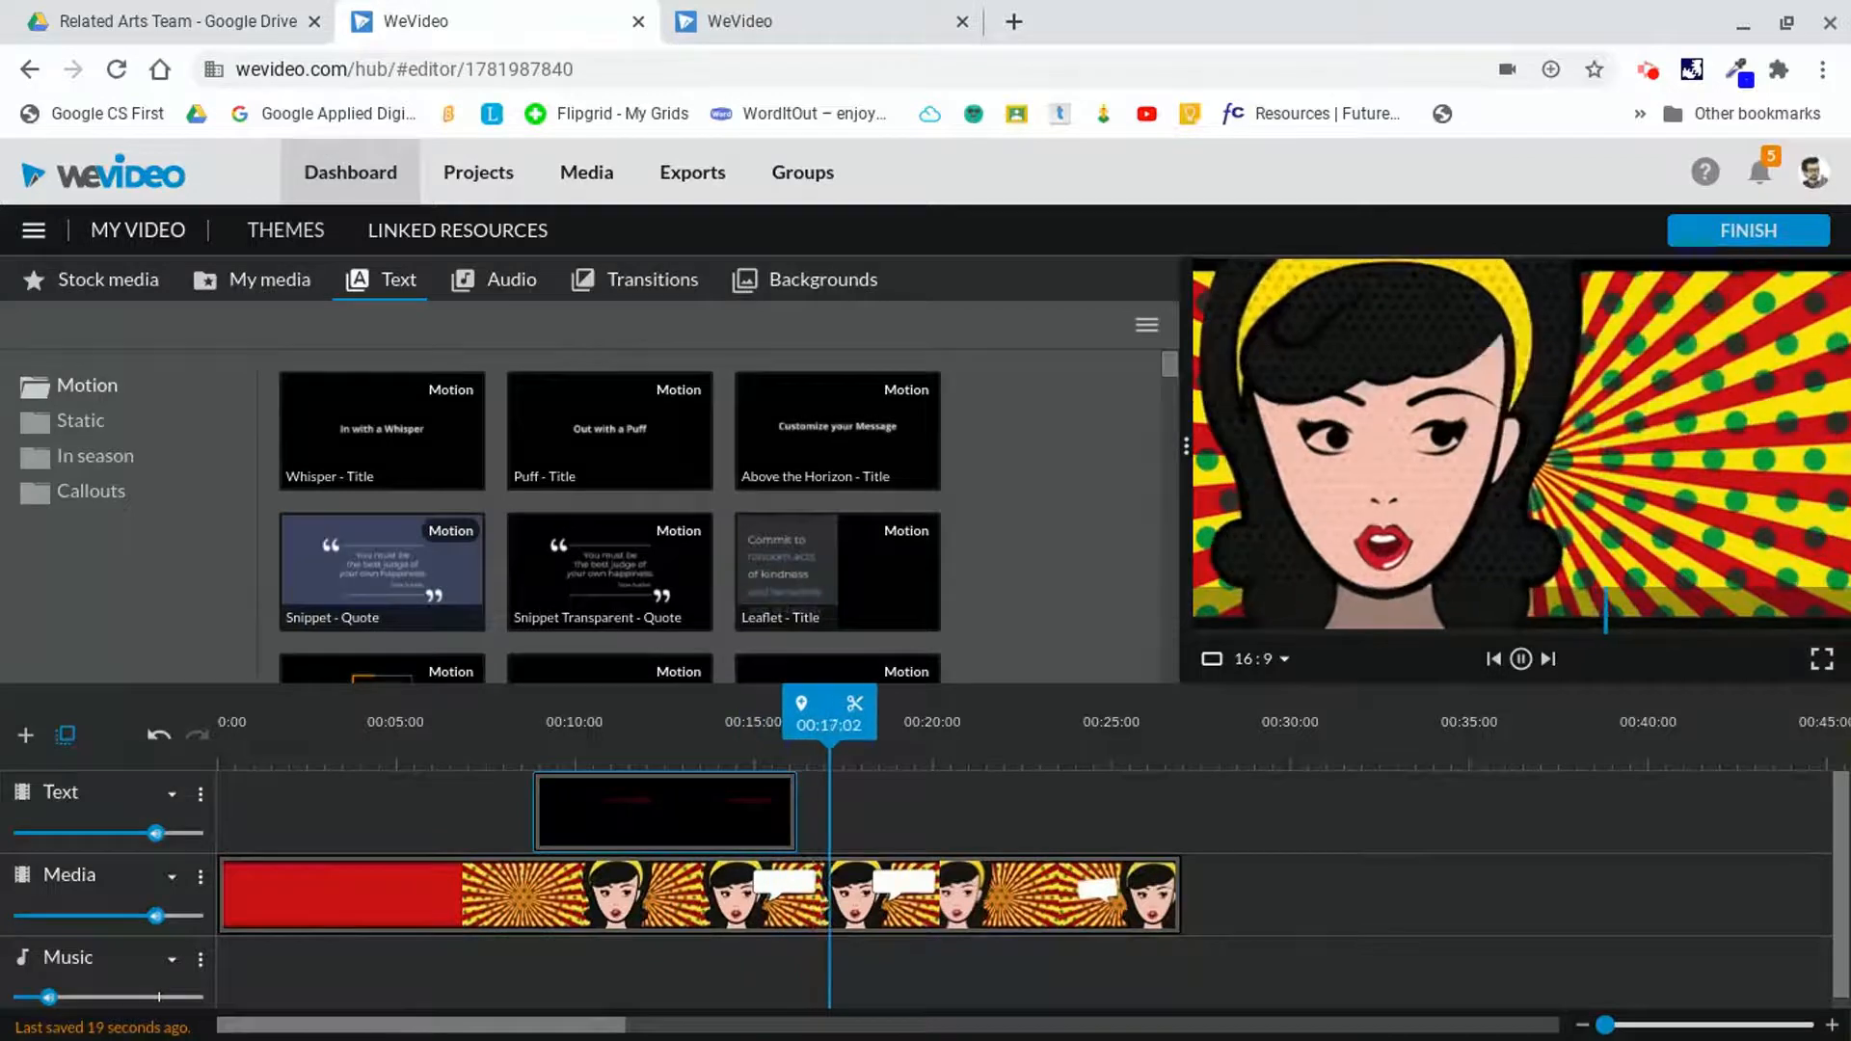
pyautogui.click(653, 814)
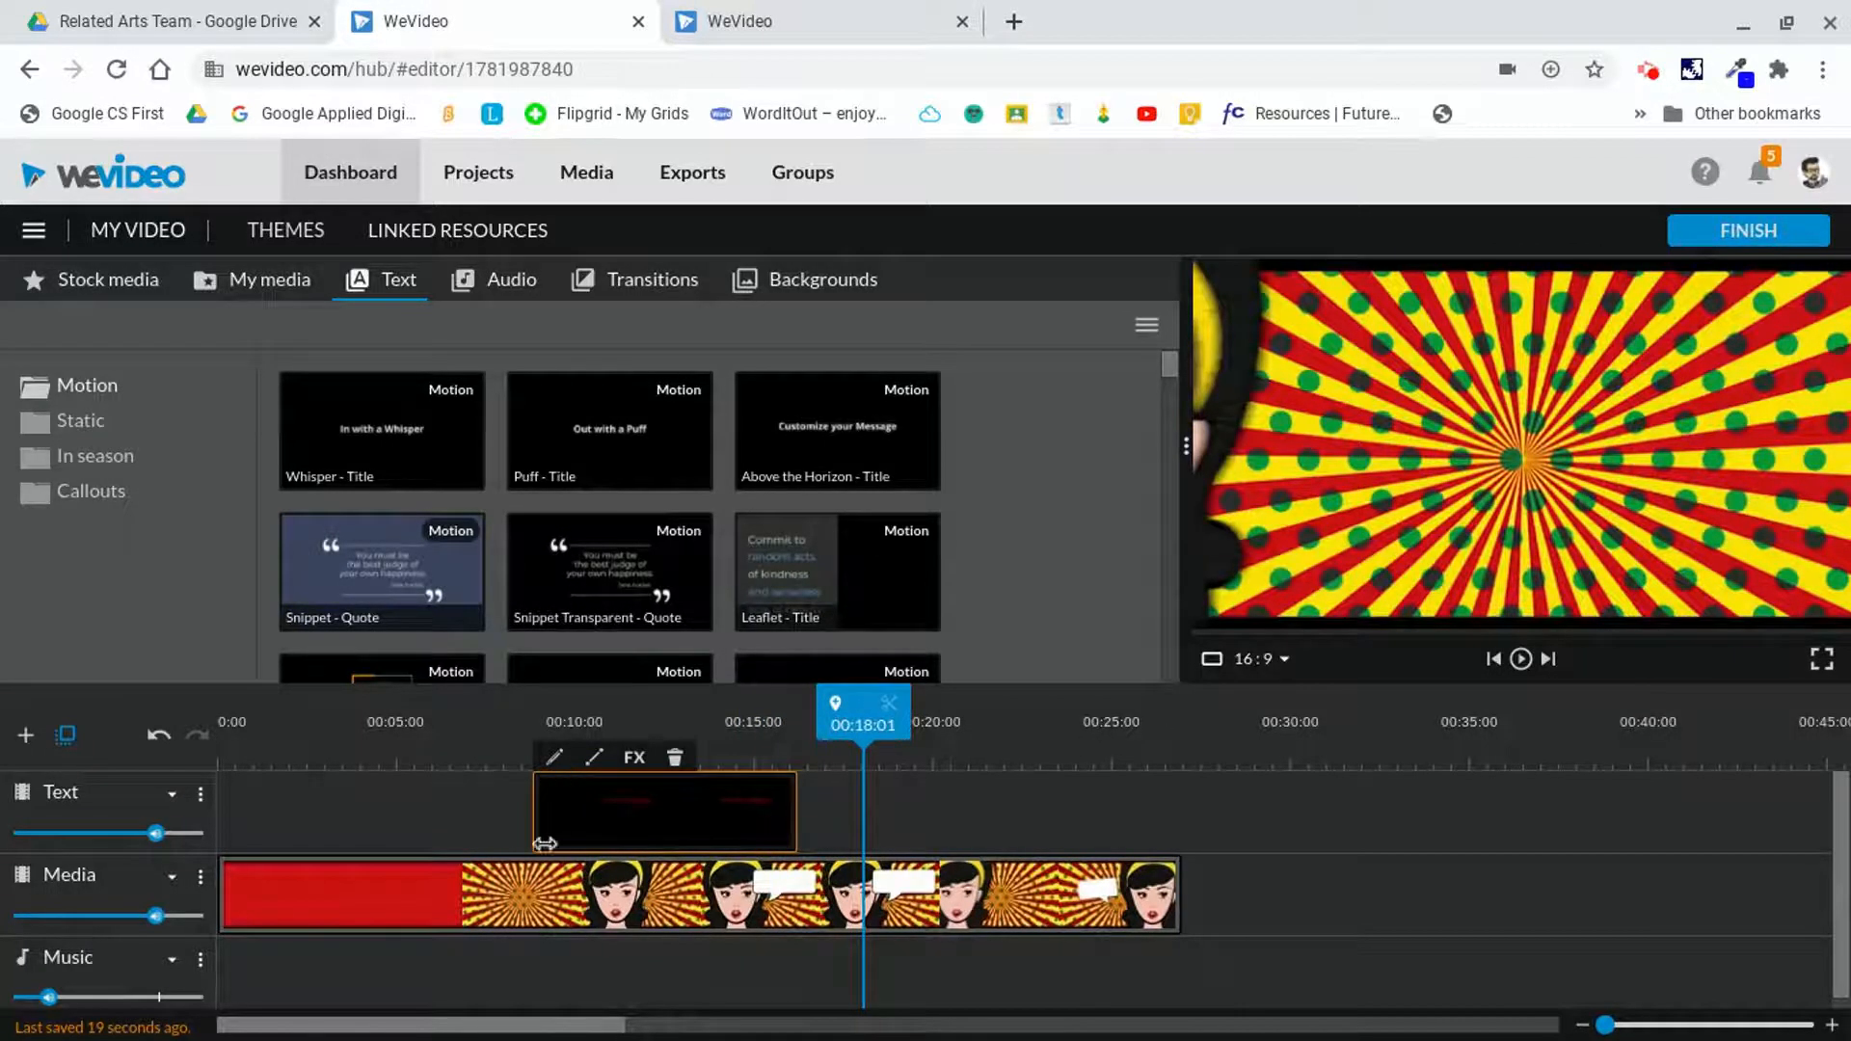
# - Add a fade to the pop art clip, using a 1-second fade in and a 1-second fade out, and save it
pyautogui.click(479, 896)
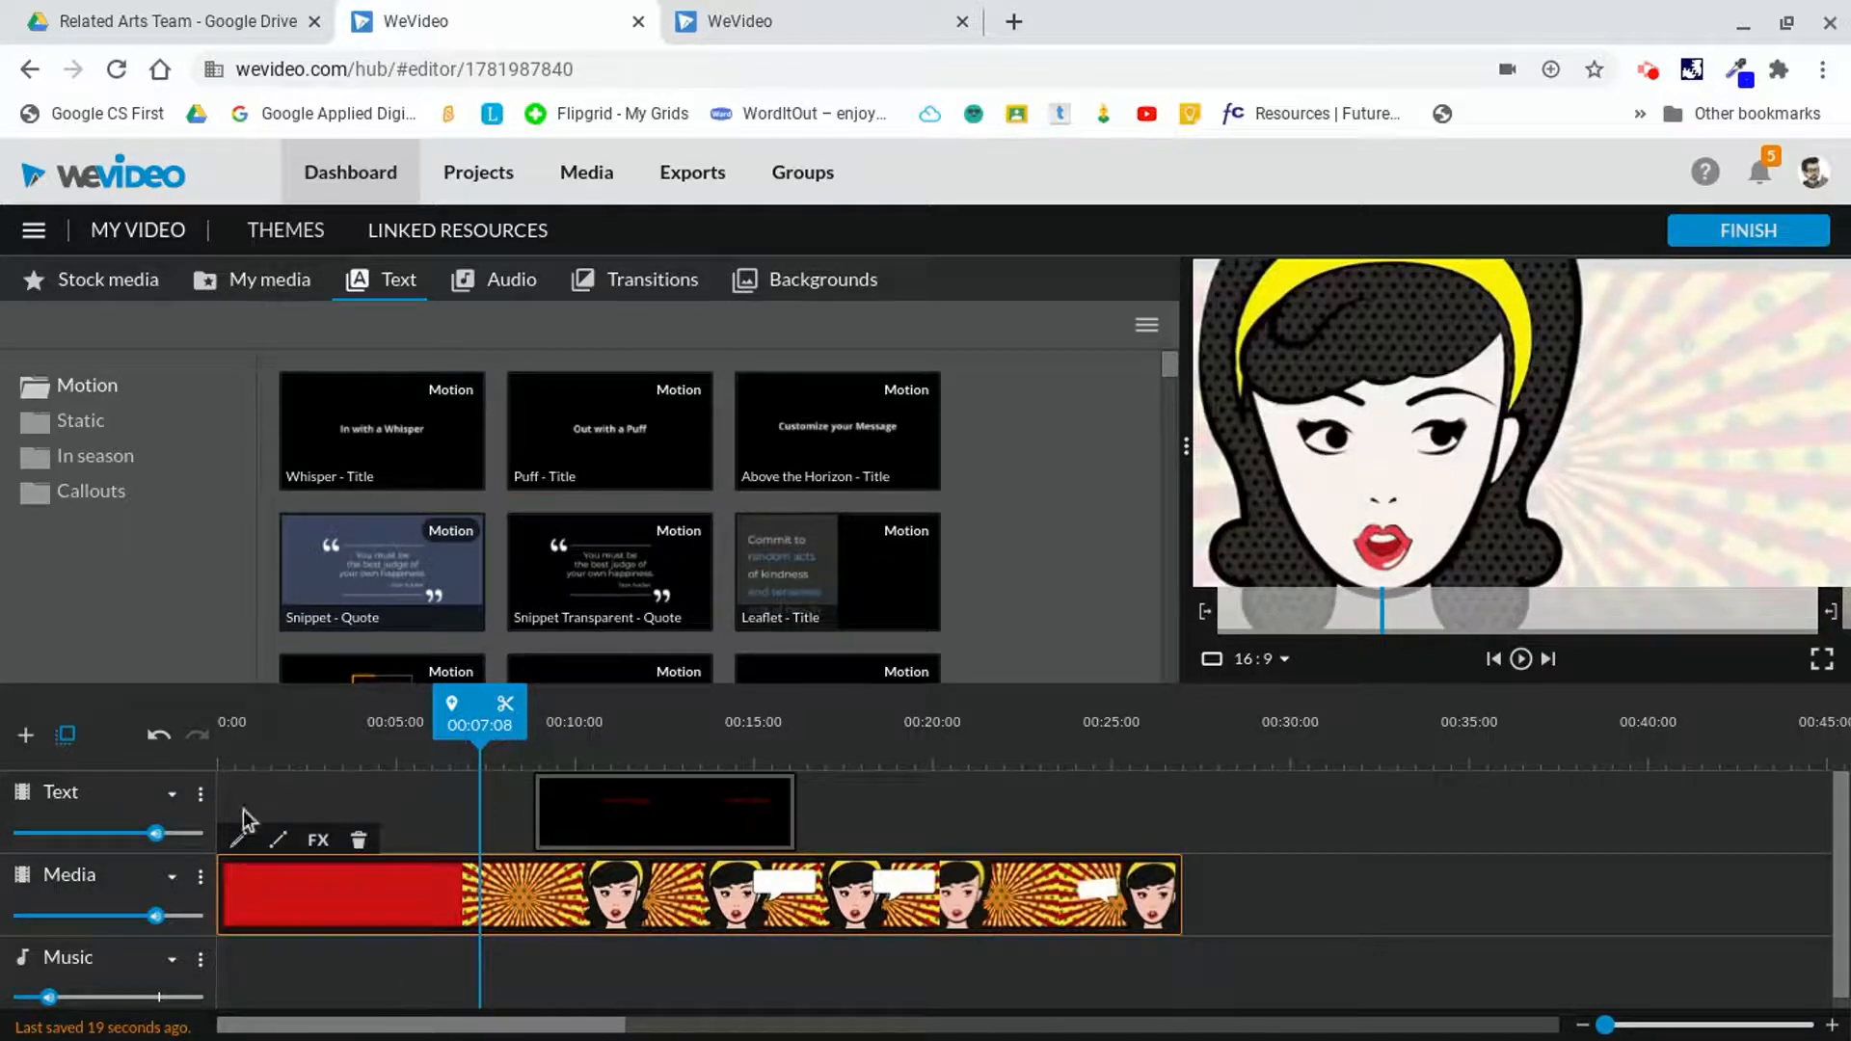
pyautogui.click(240, 842)
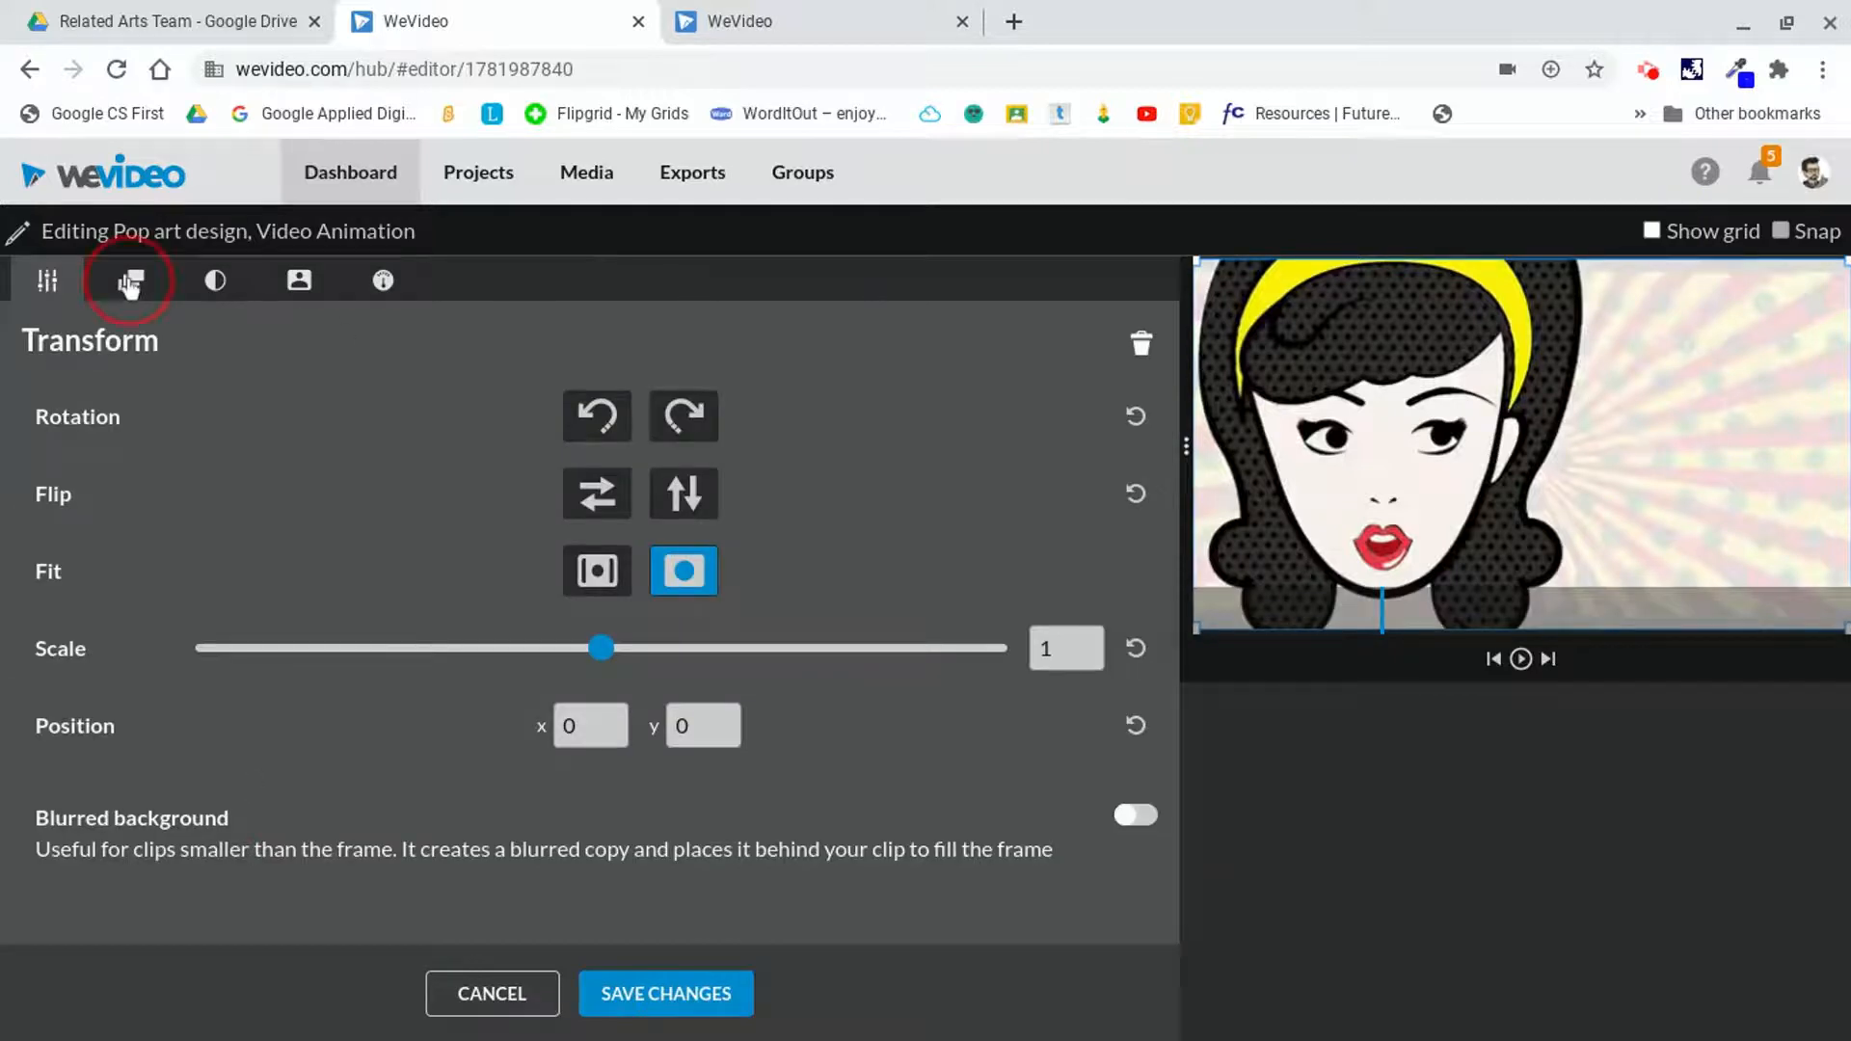
pyautogui.click(130, 282)
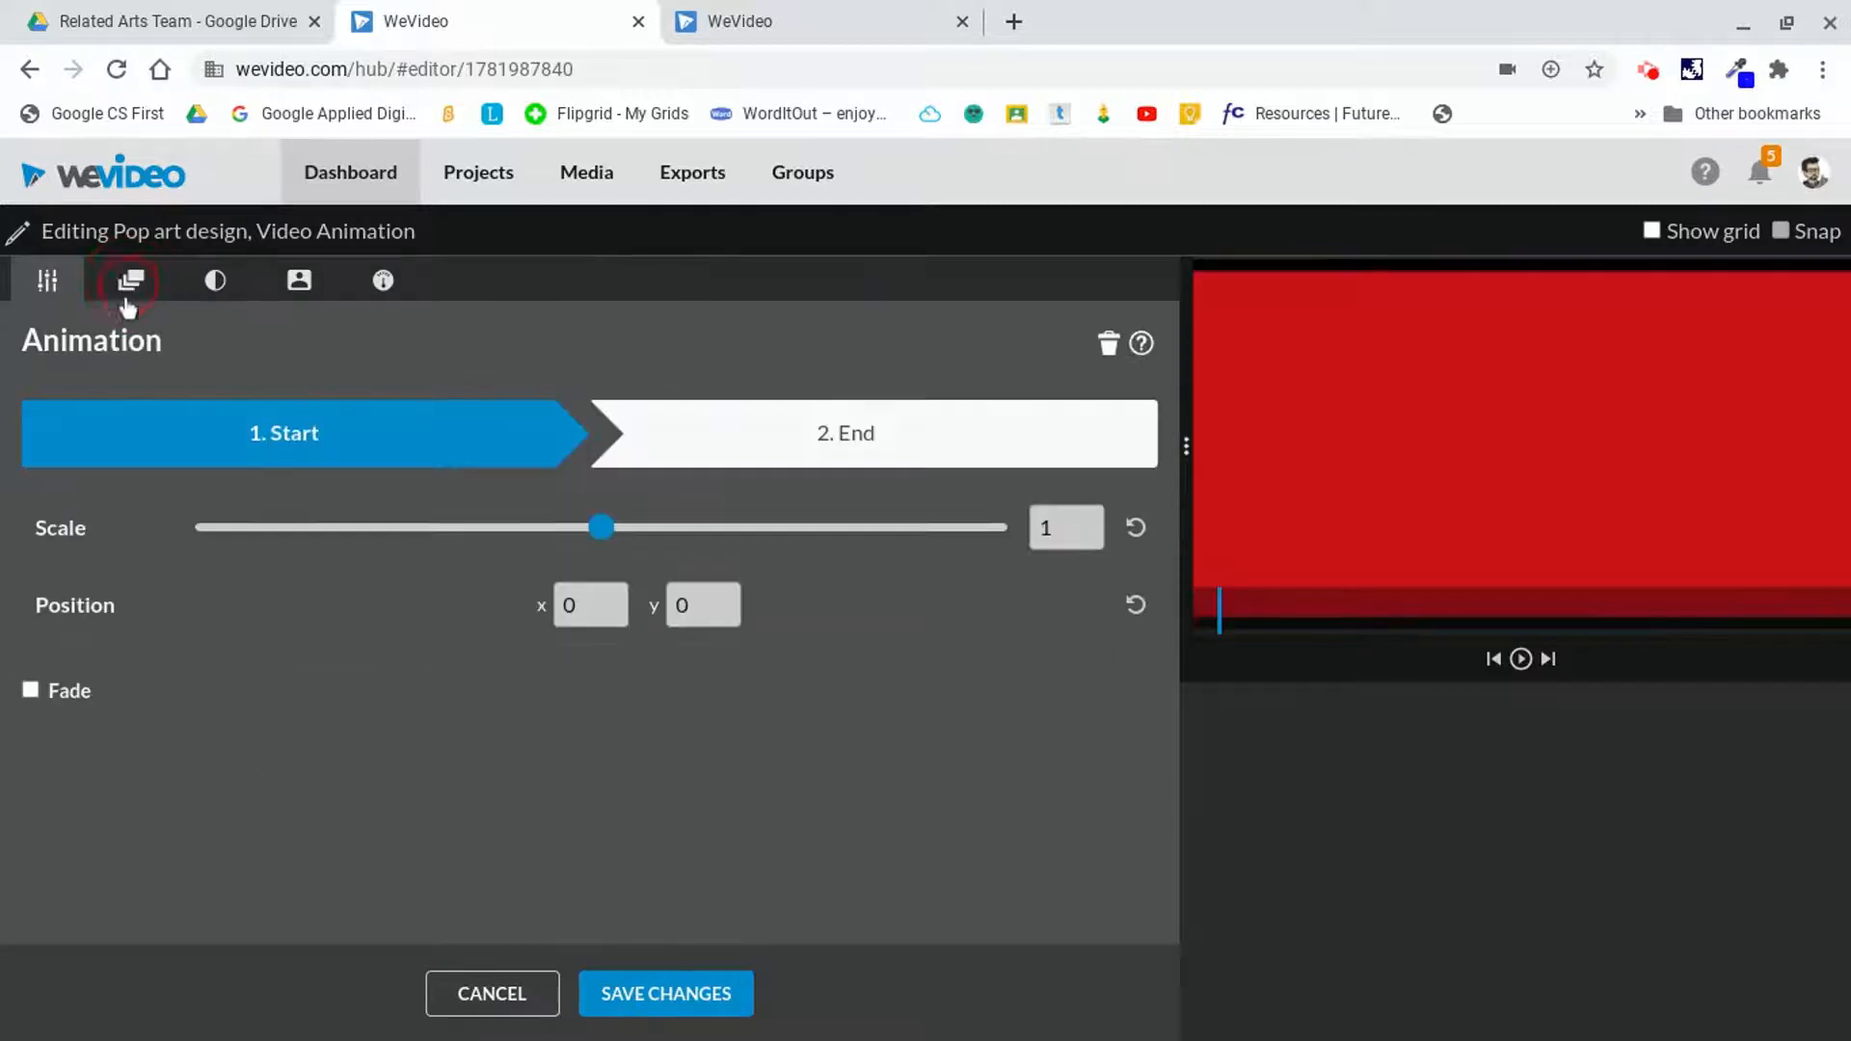
pyautogui.click(30, 693)
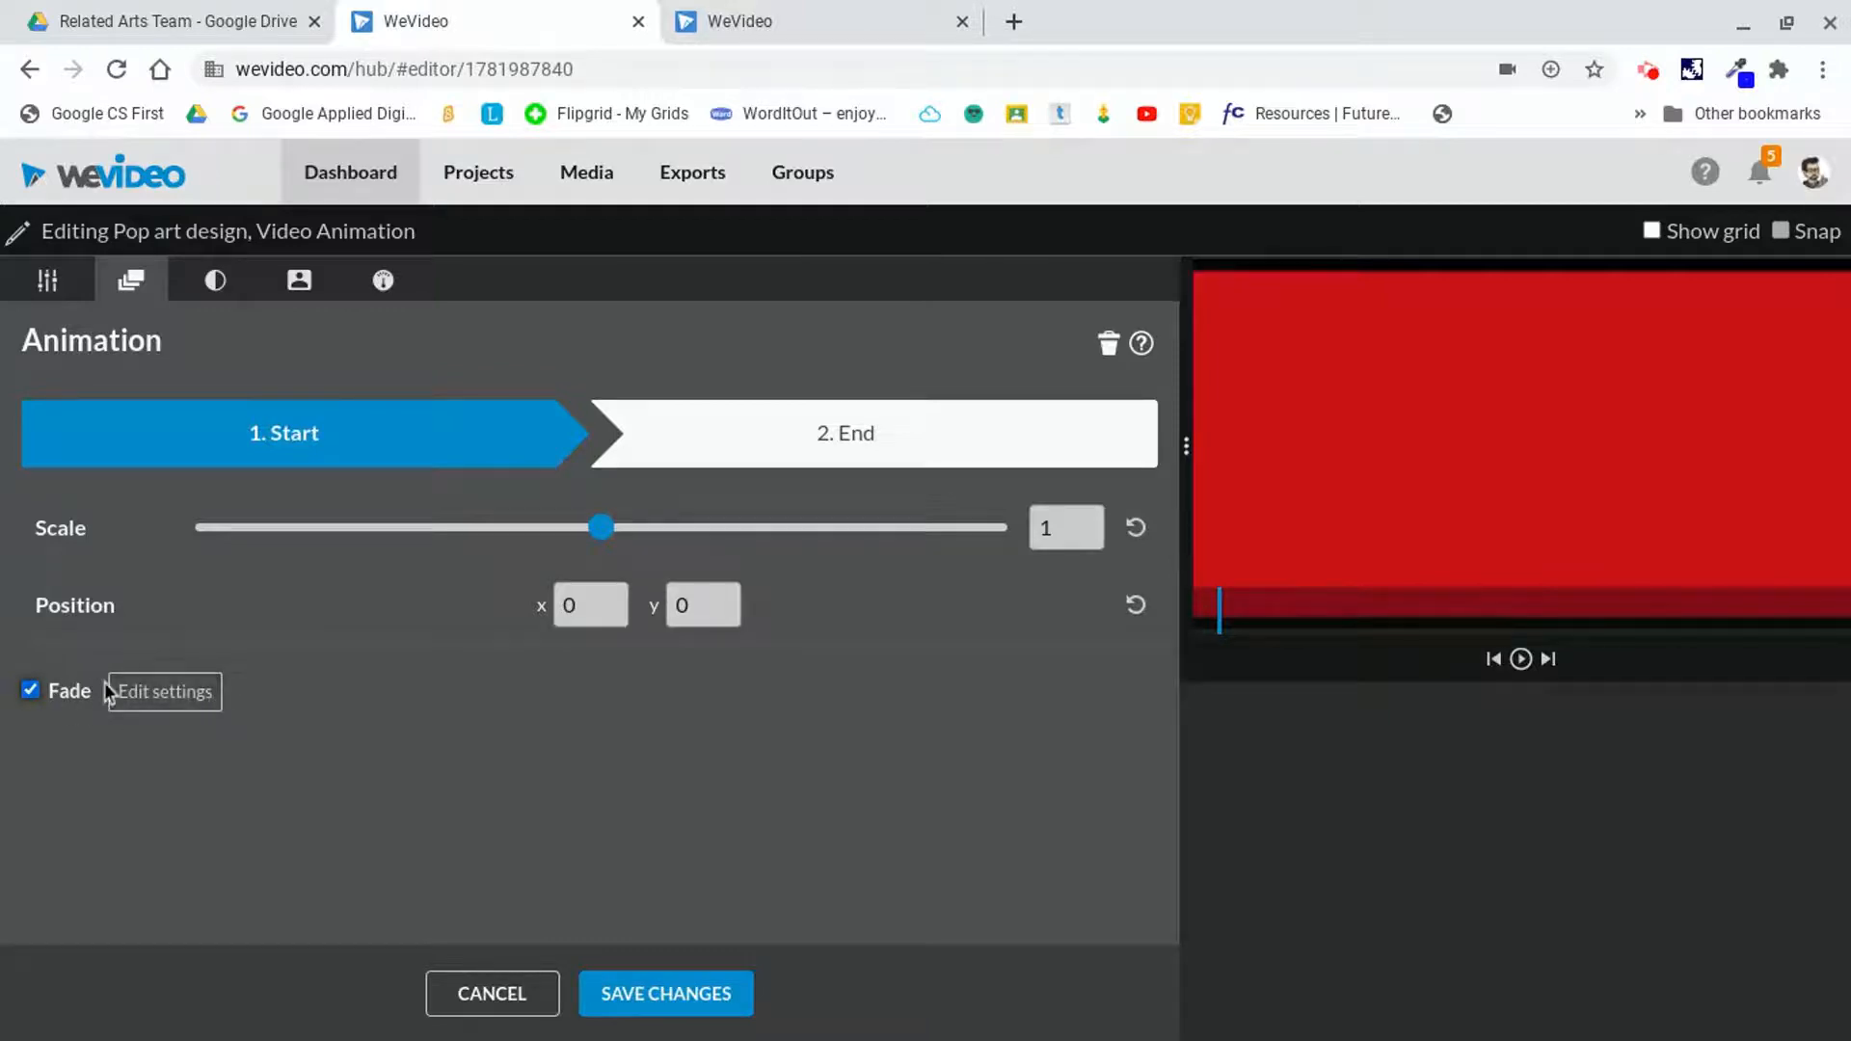
pyautogui.click(172, 694)
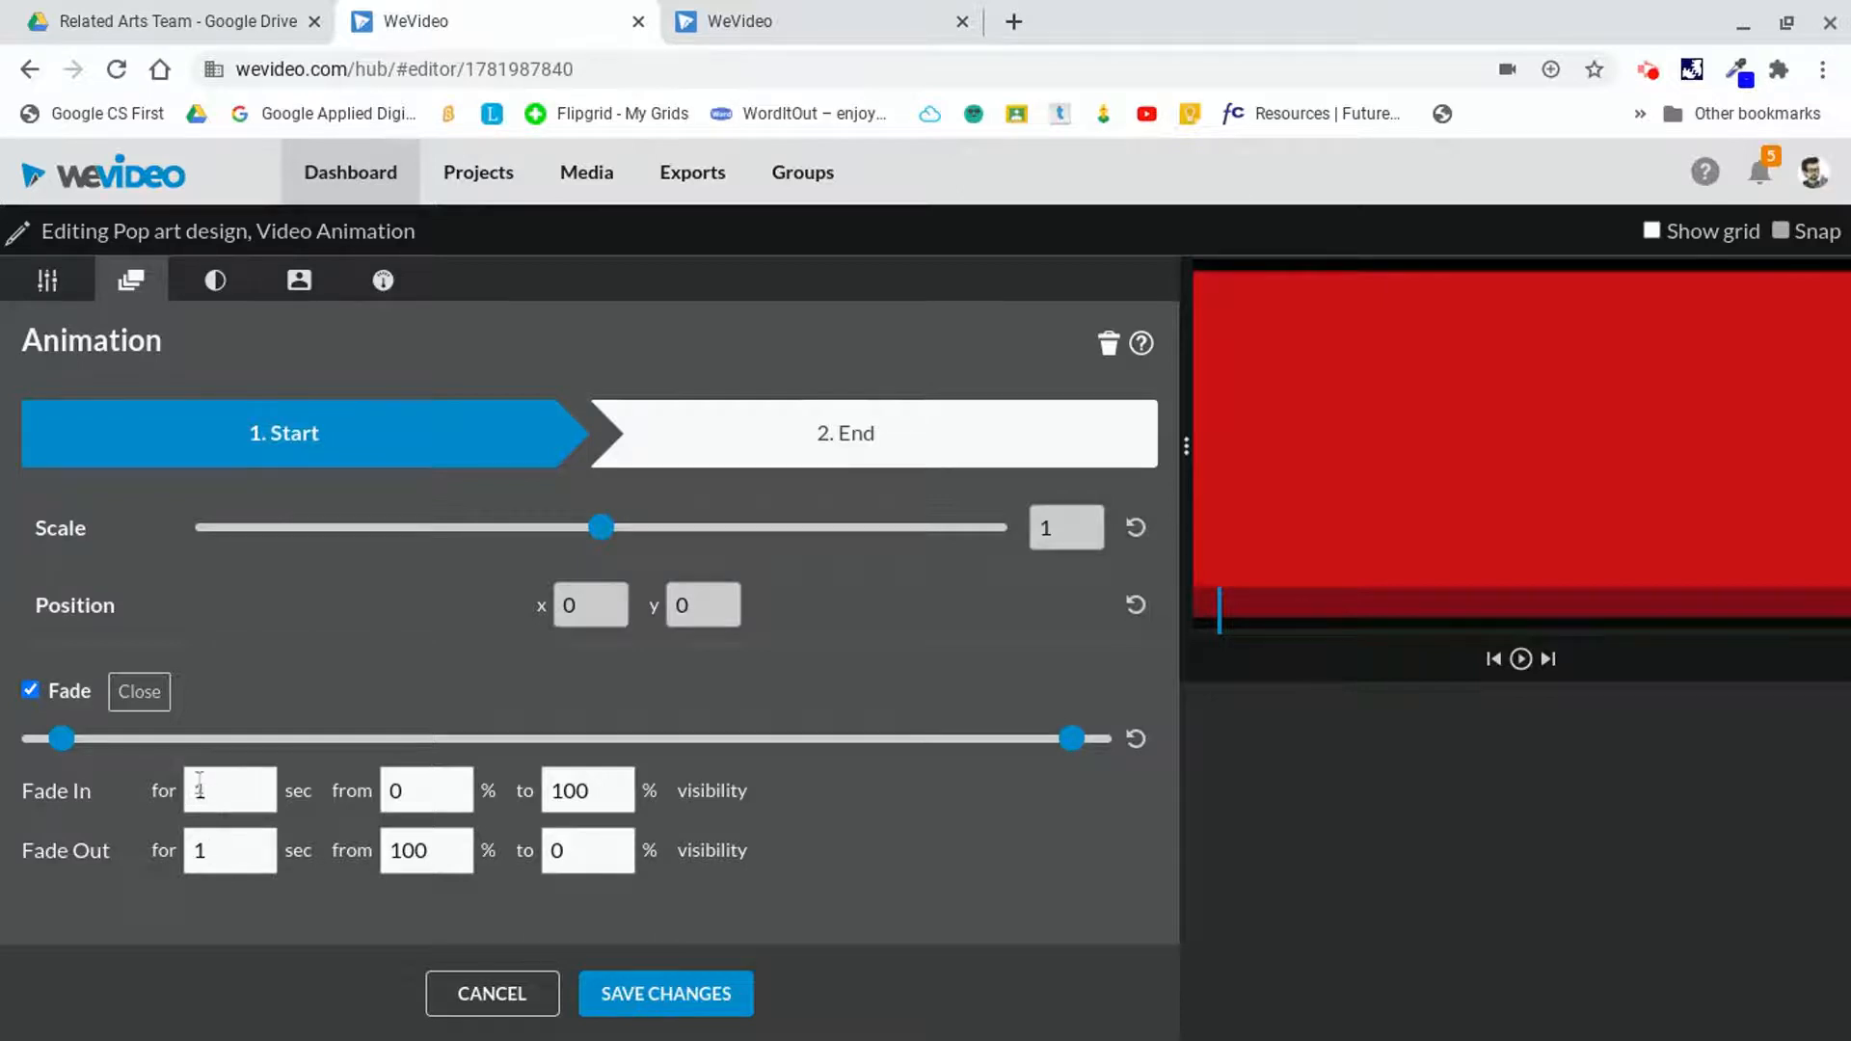
pyautogui.click(681, 993)
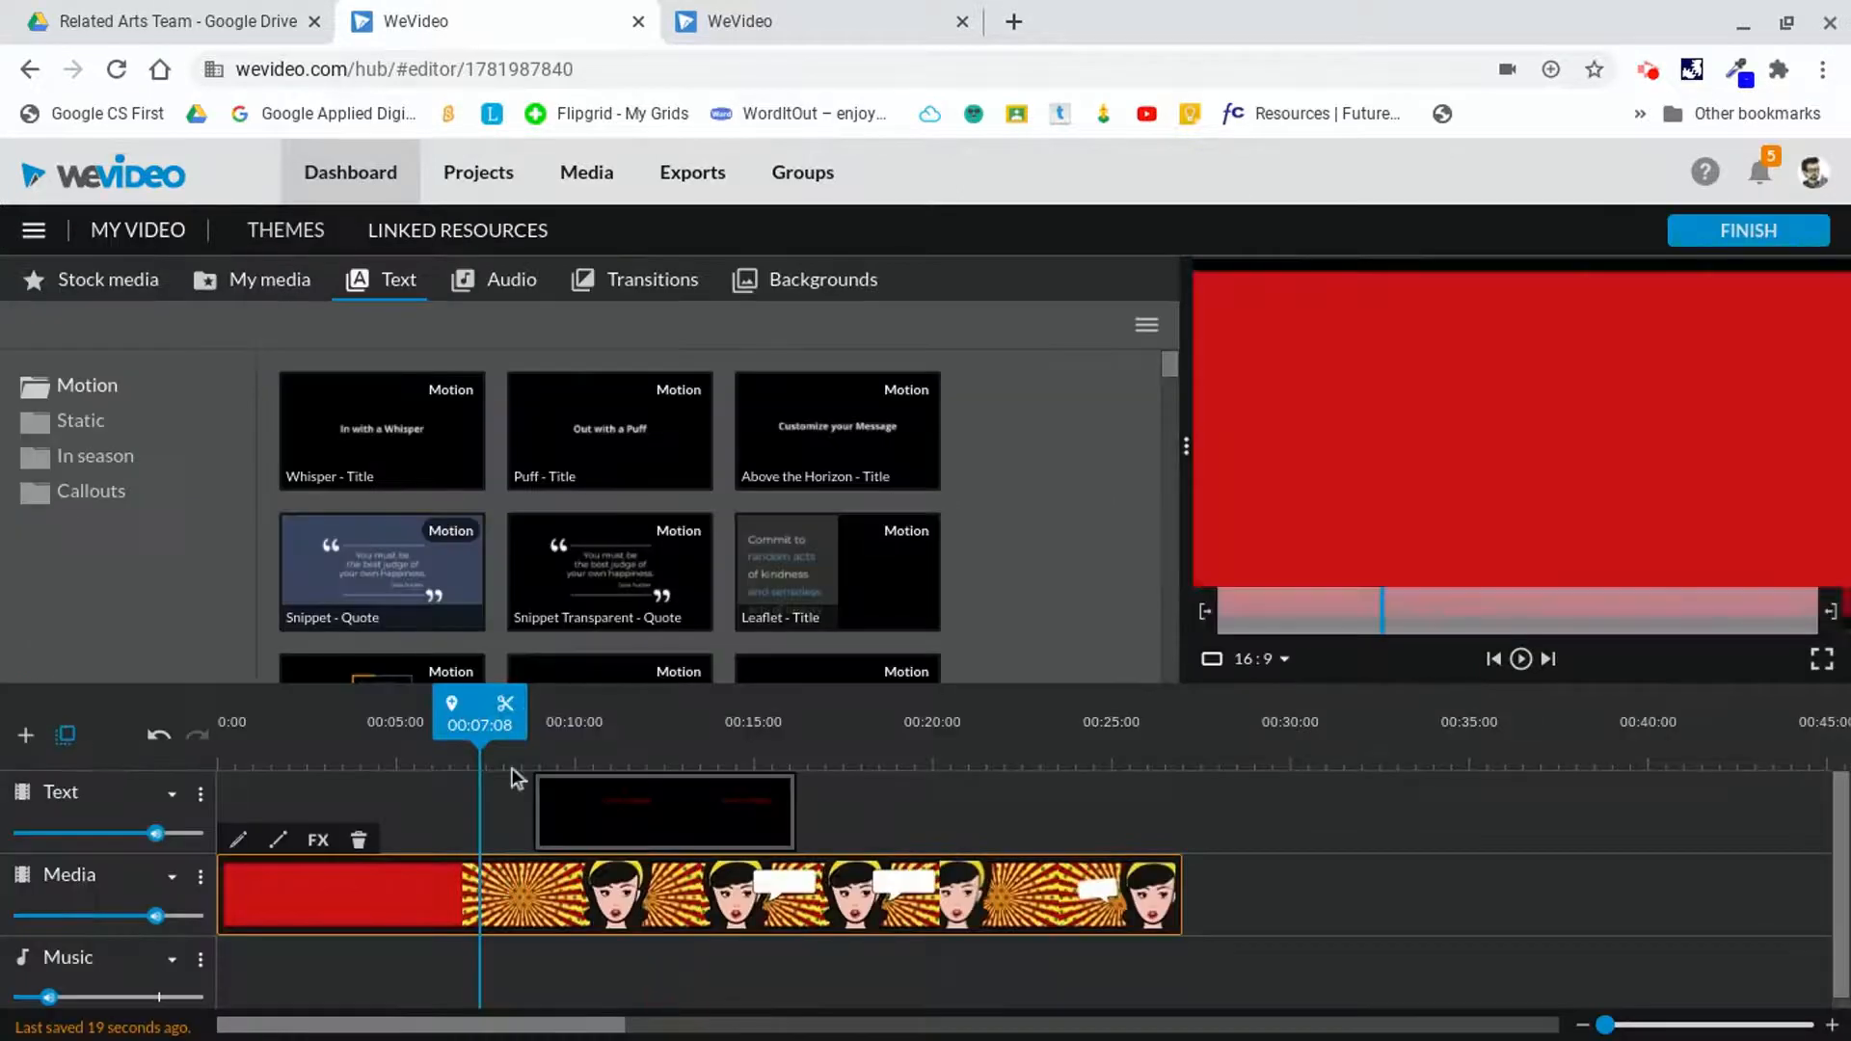
# - Play back the pop art clip from 00:00:00 to check its fade in
pyautogui.moveTo(488, 707); pyautogui.dragTo(209, 708)
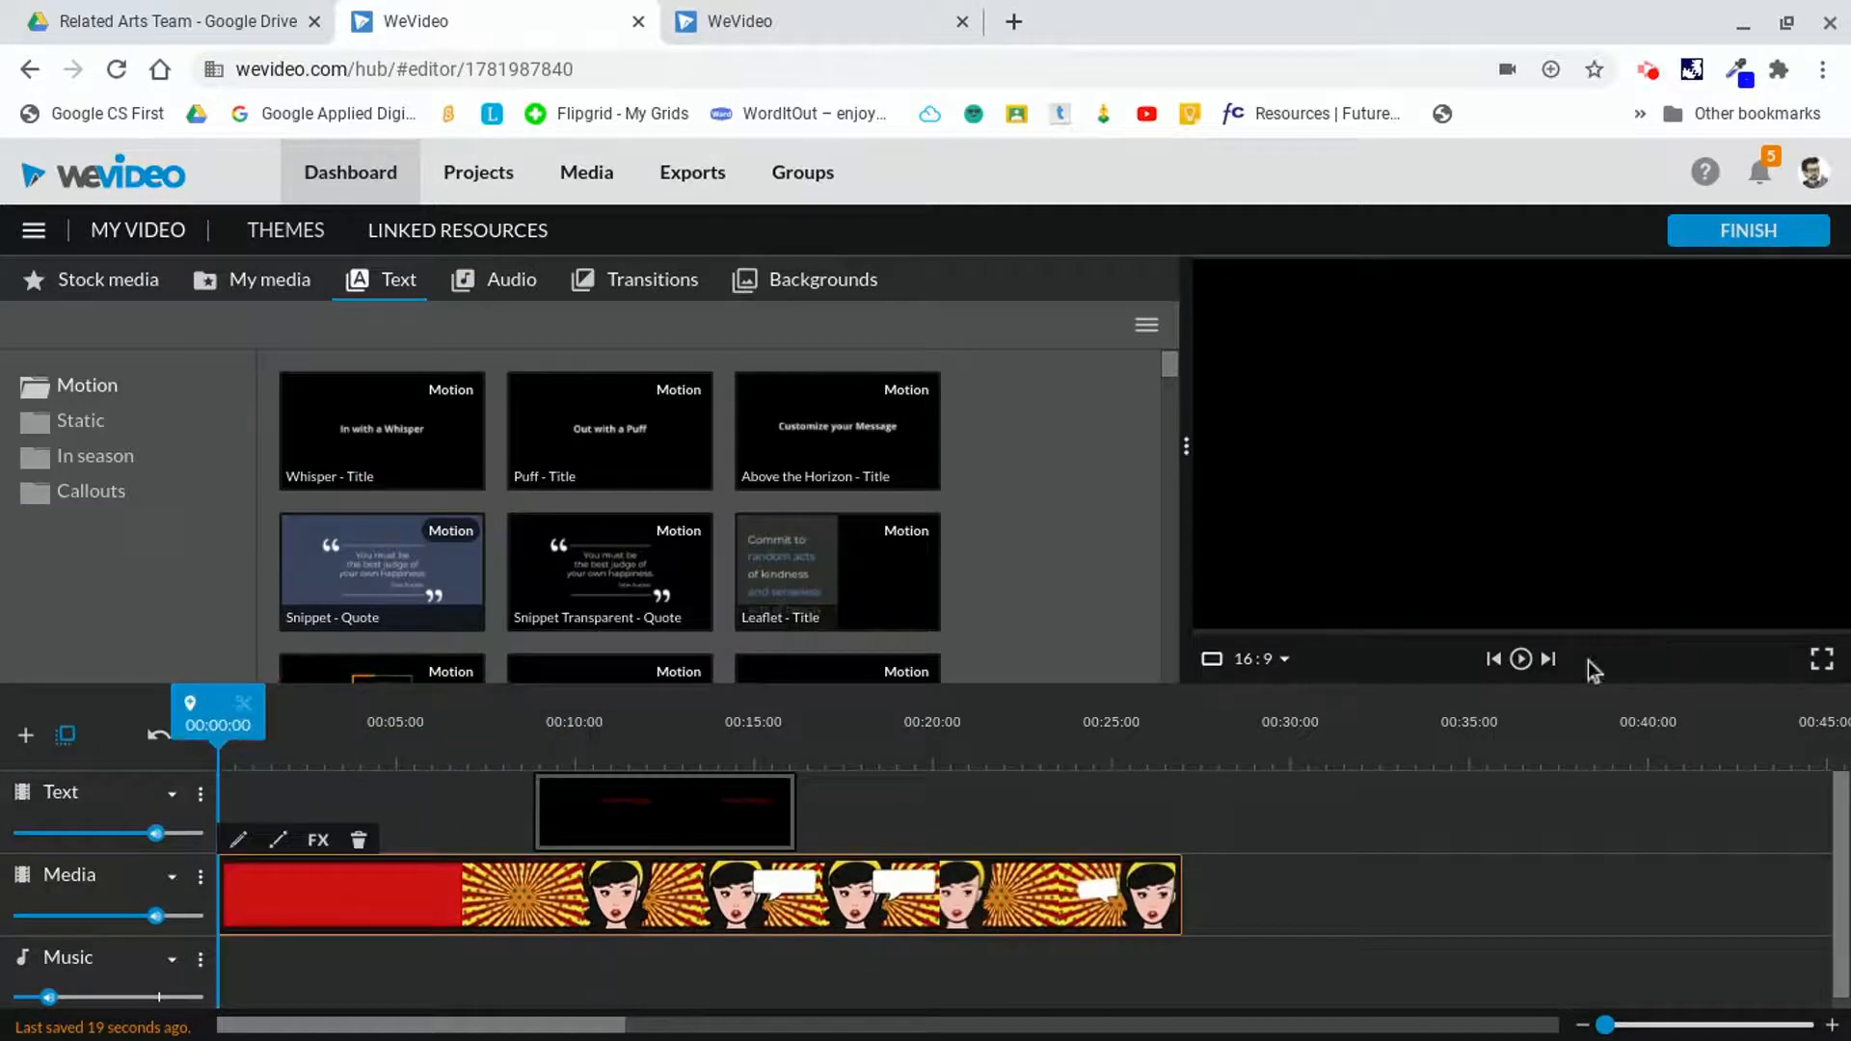
pyautogui.click(1522, 661)
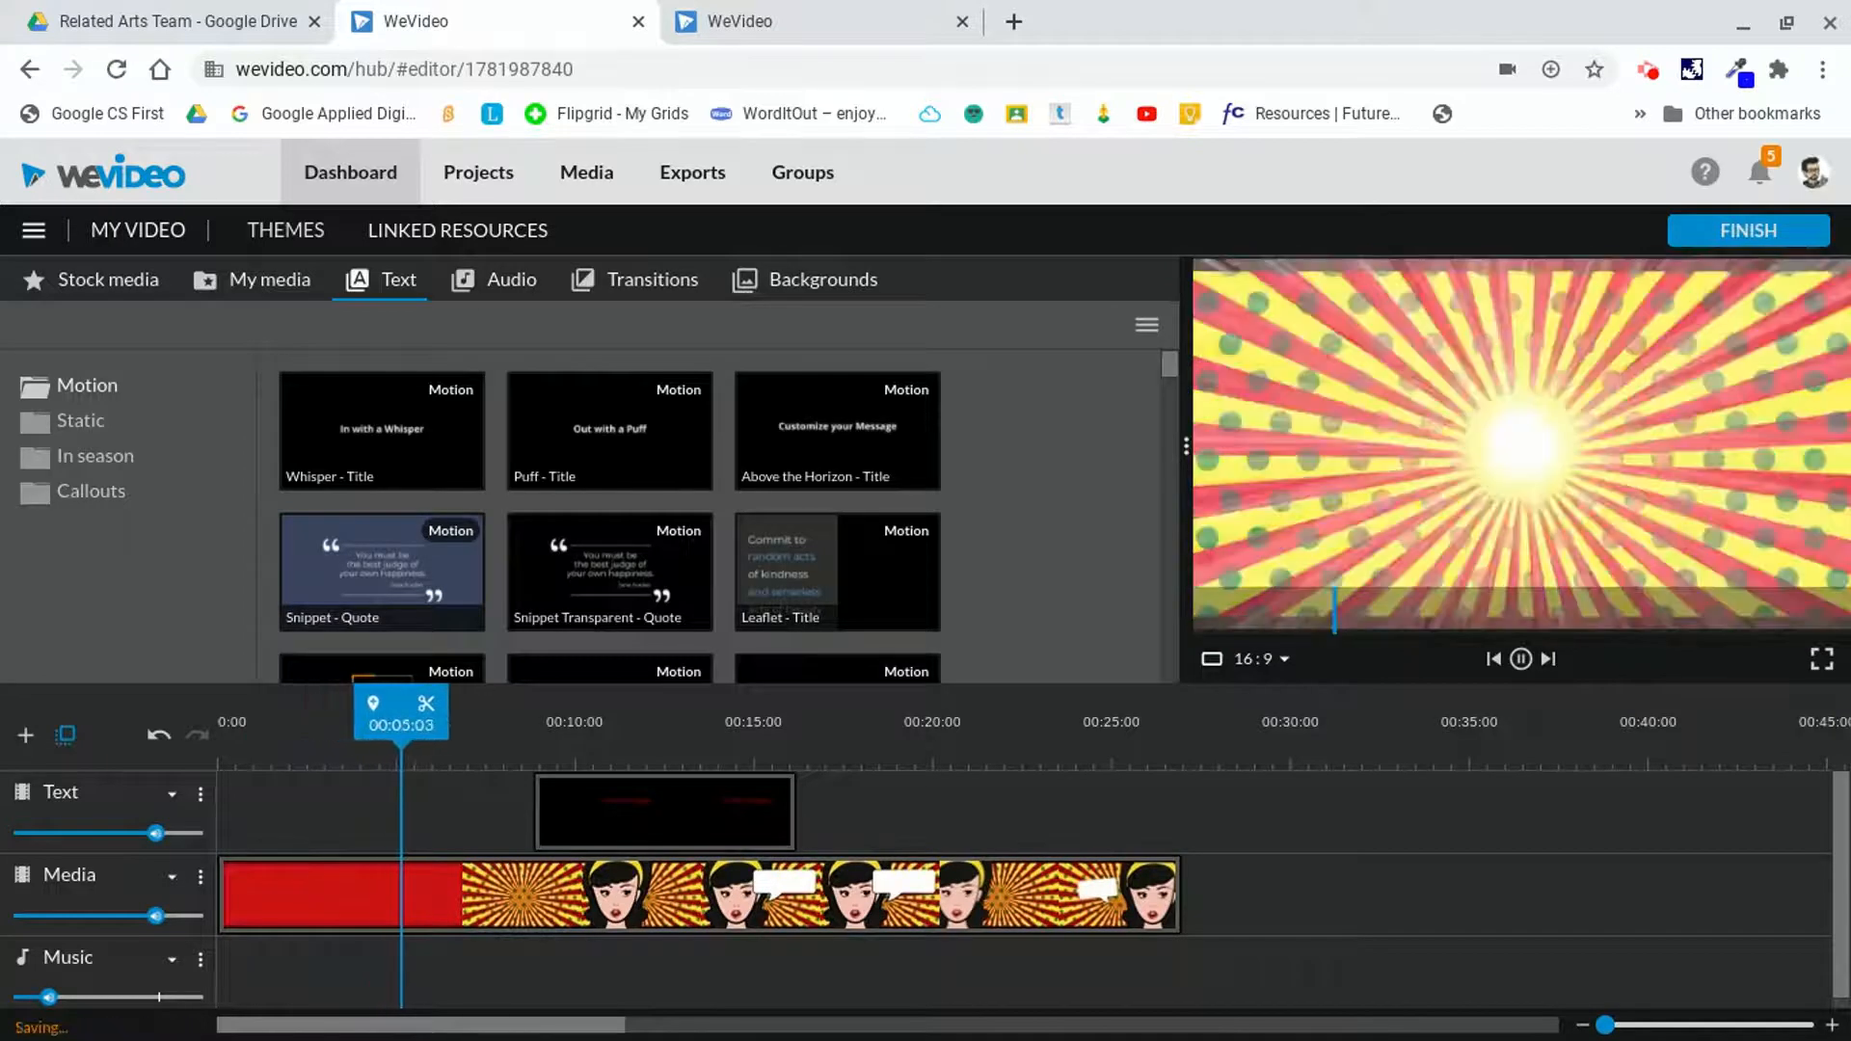
pyautogui.click(1522, 660)
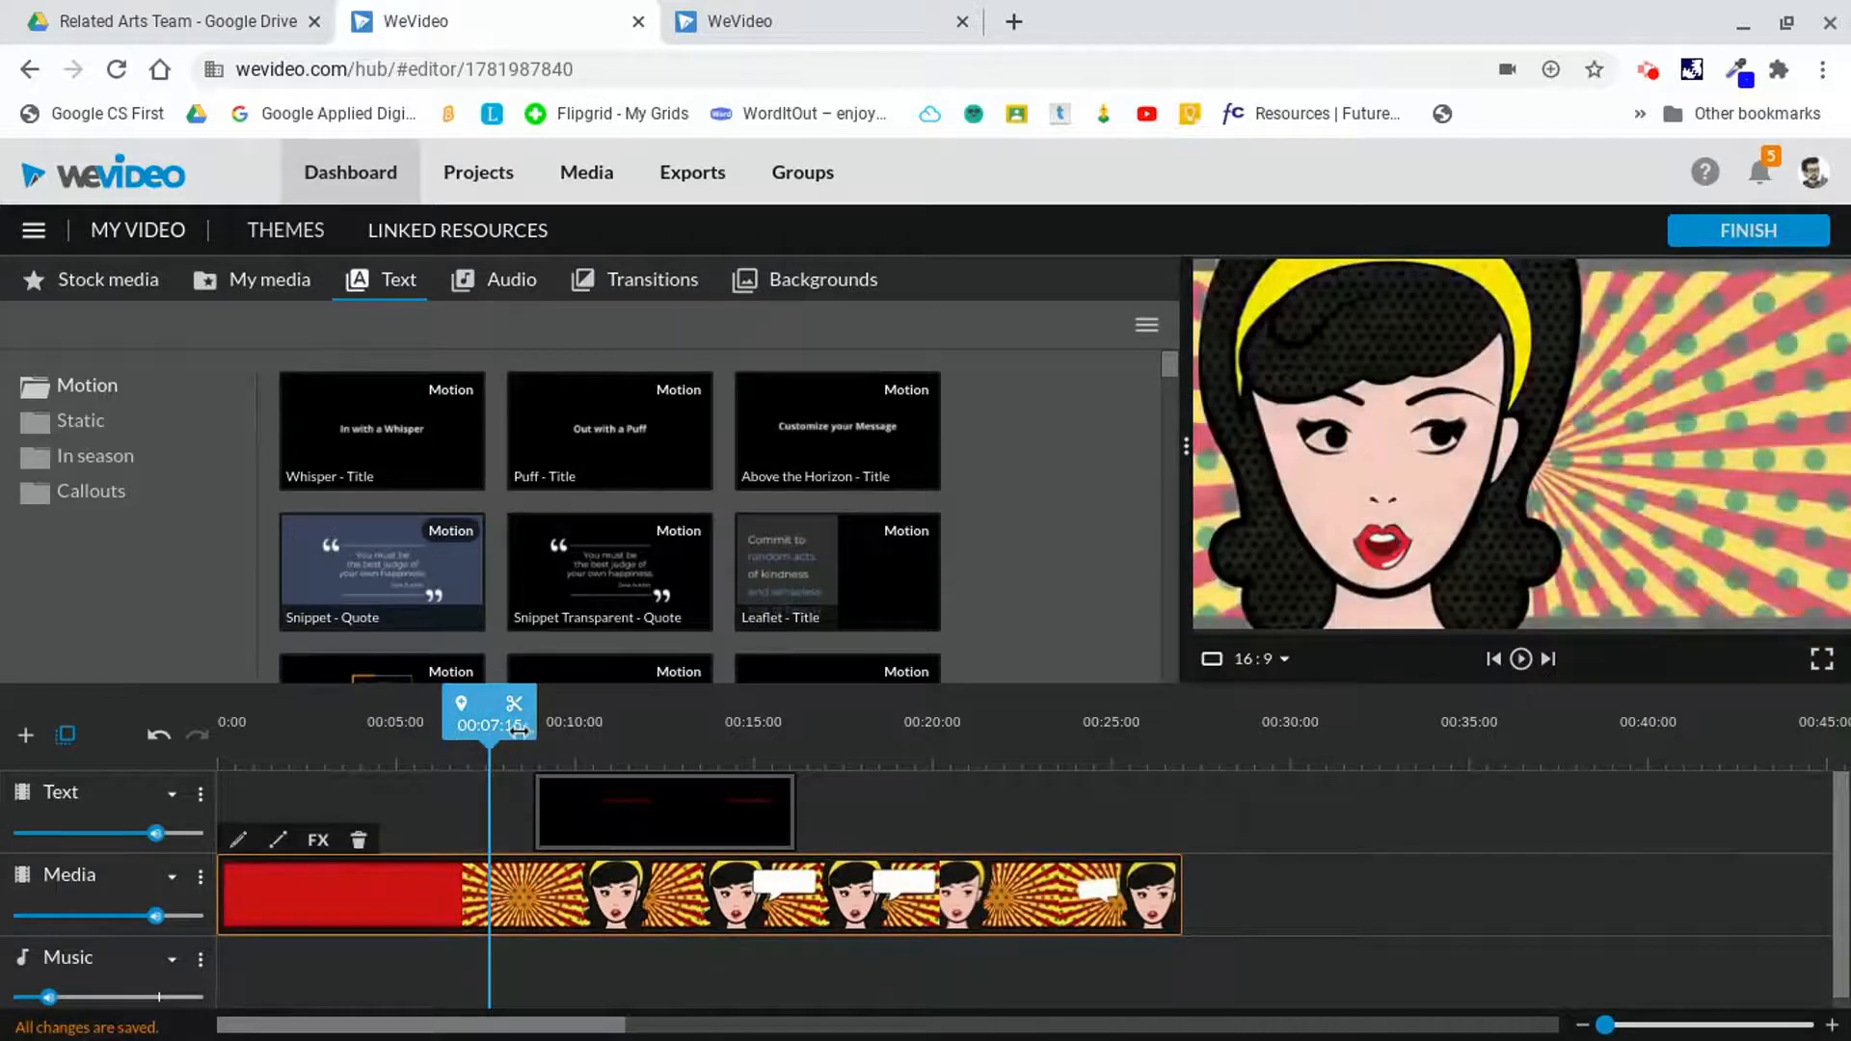
# - Change the Whisper title's text to "Making a FLYER" and its font to AlfaSlabOne
pyautogui.moveTo(519, 731); pyautogui.dragTo(587, 836)
pyautogui.click(645, 820)
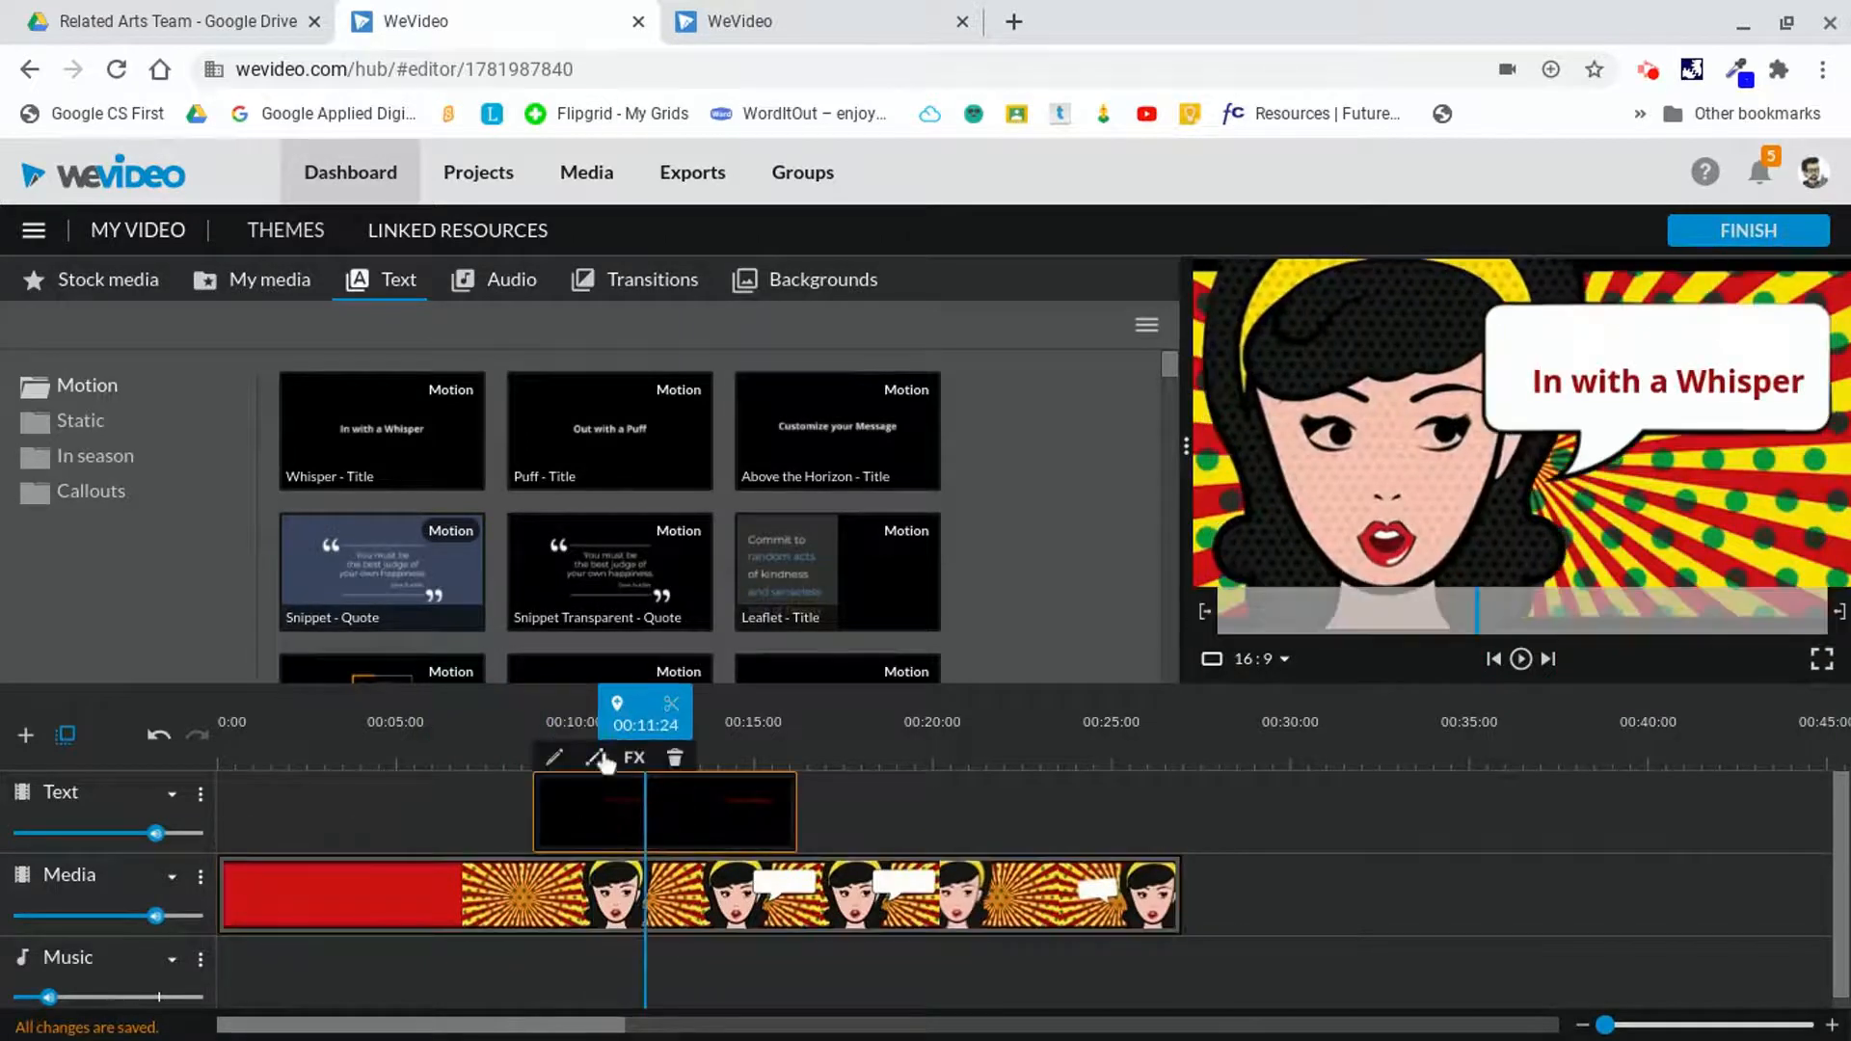
pyautogui.click(557, 757)
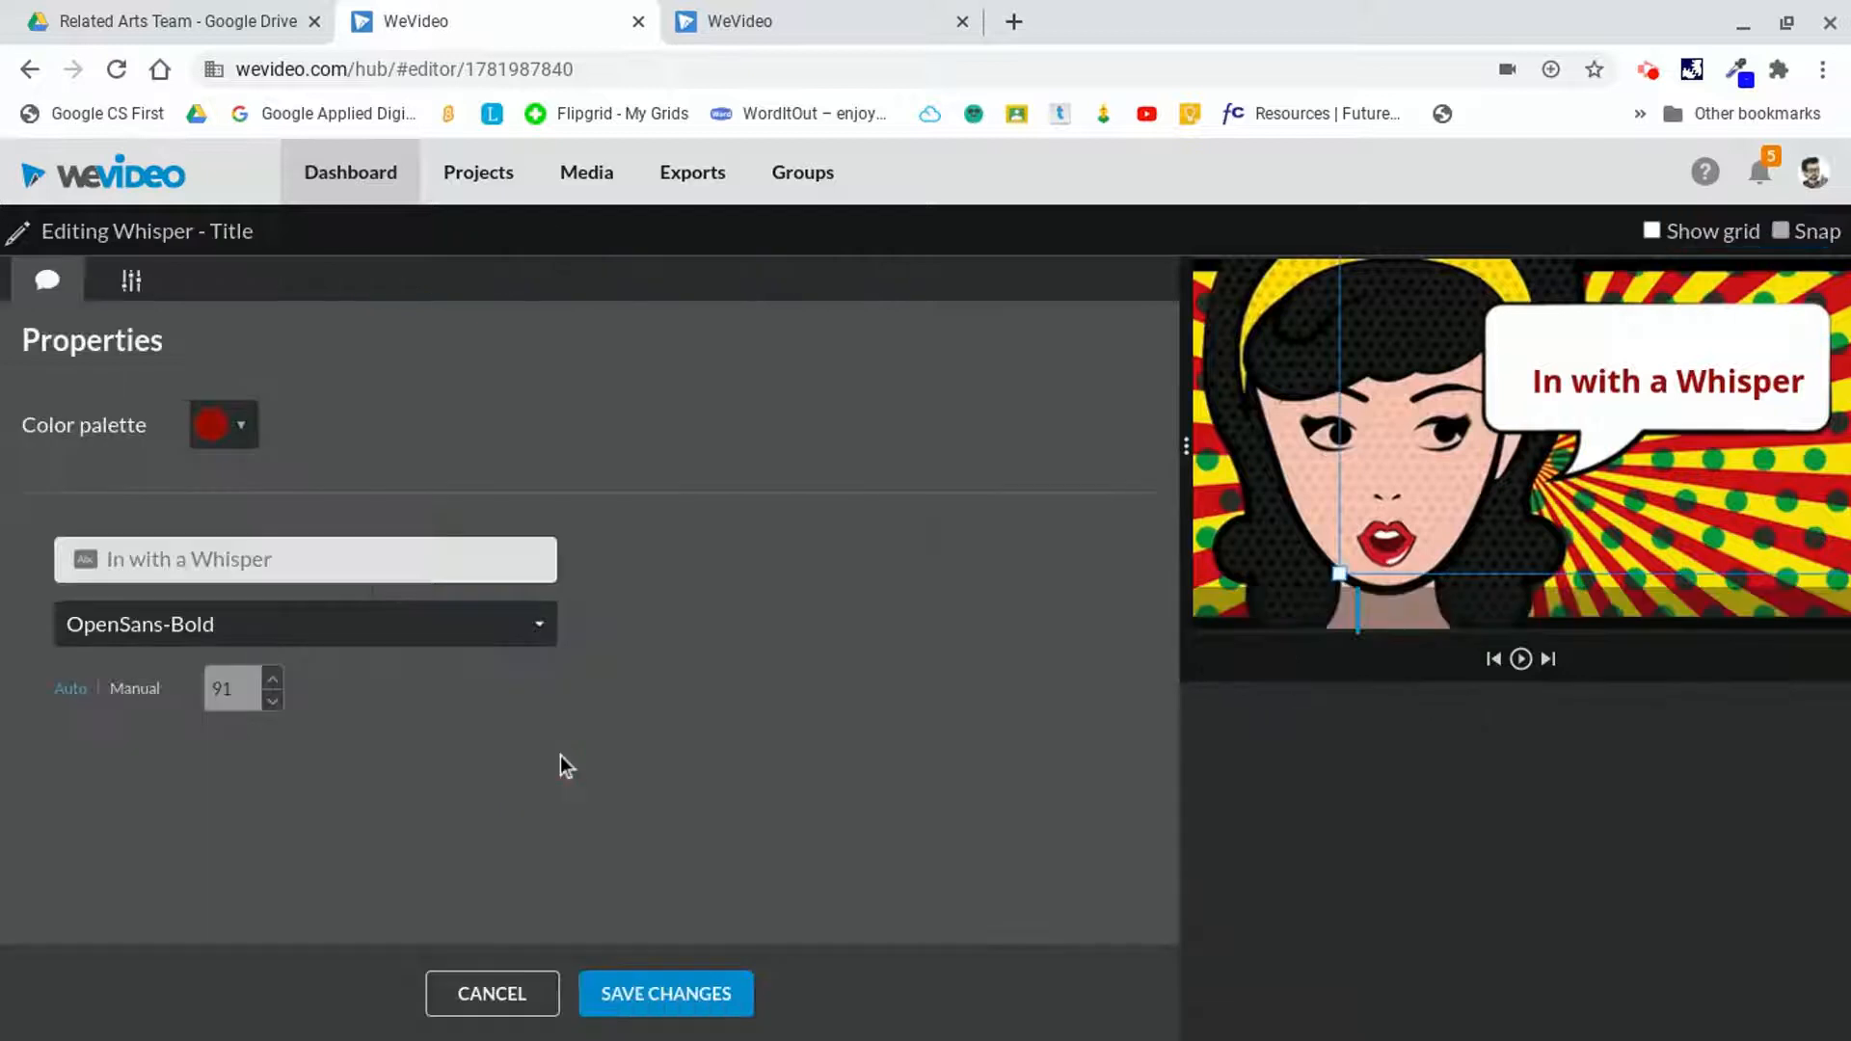
pyautogui.click(168, 556)
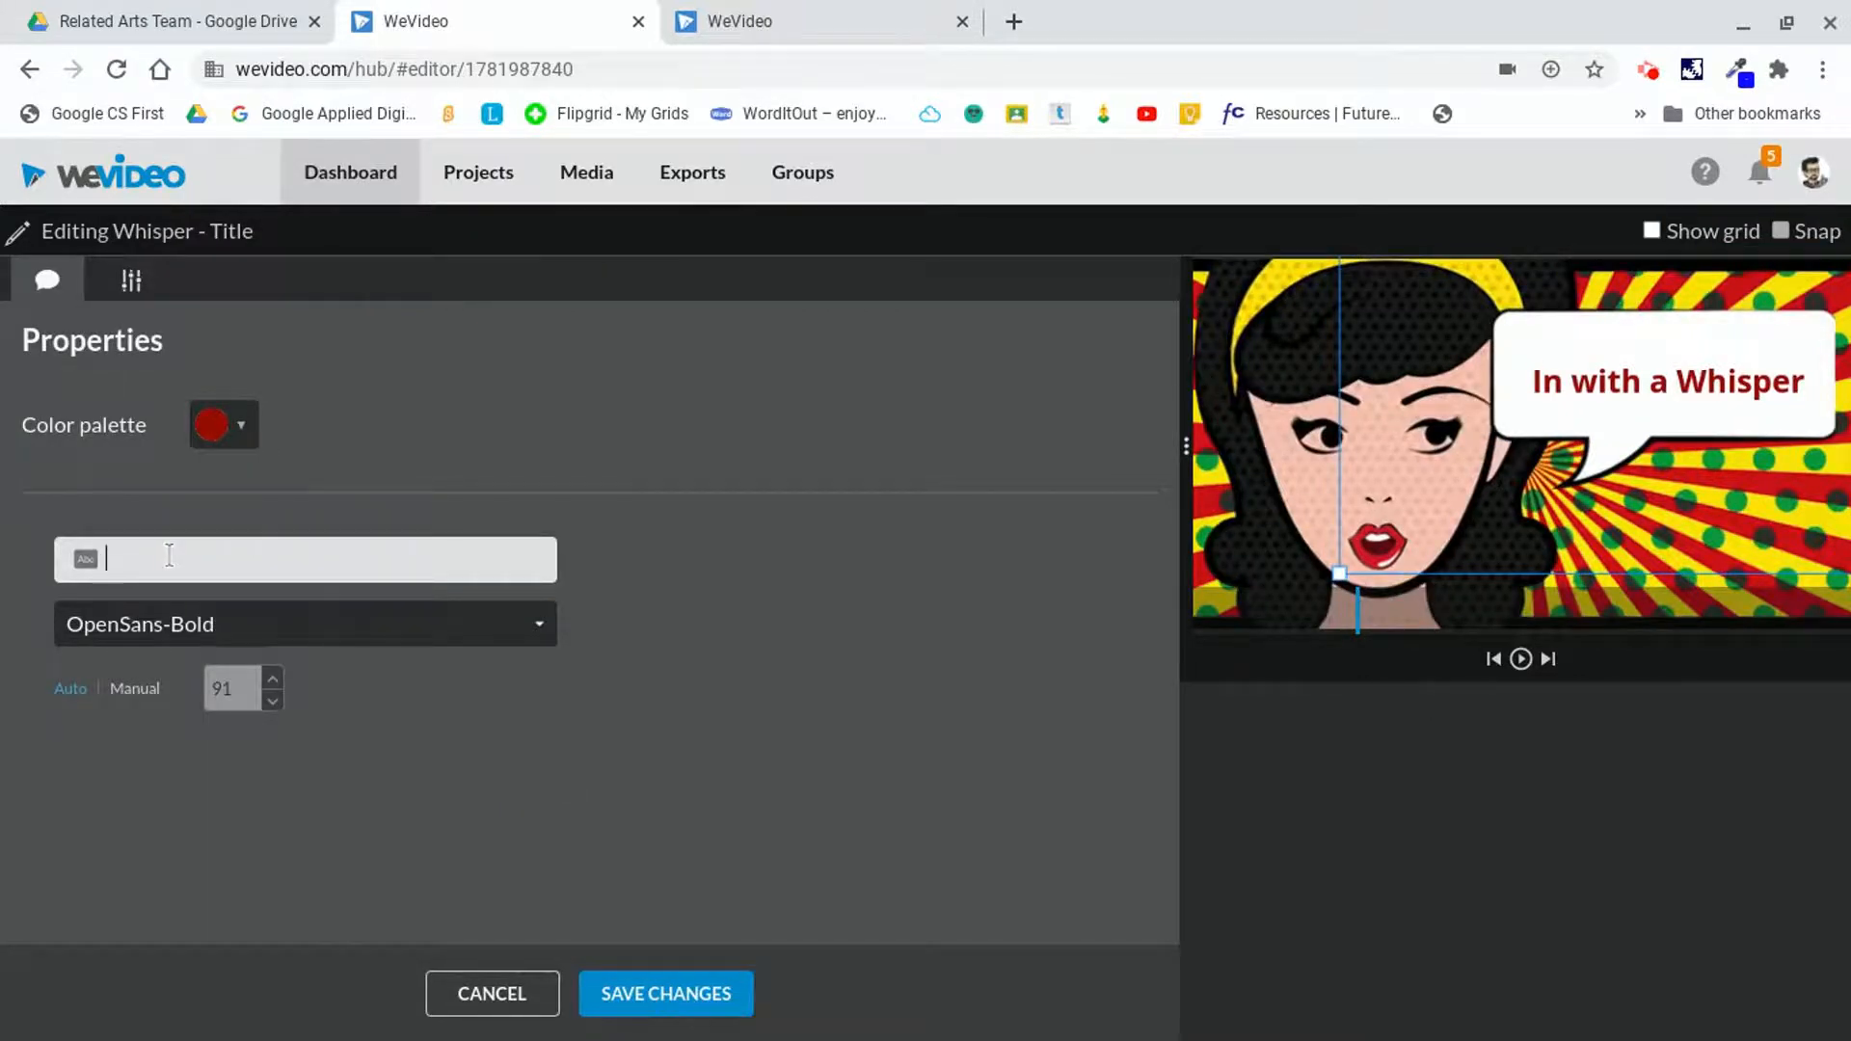
pyautogui.write('Making a FL')
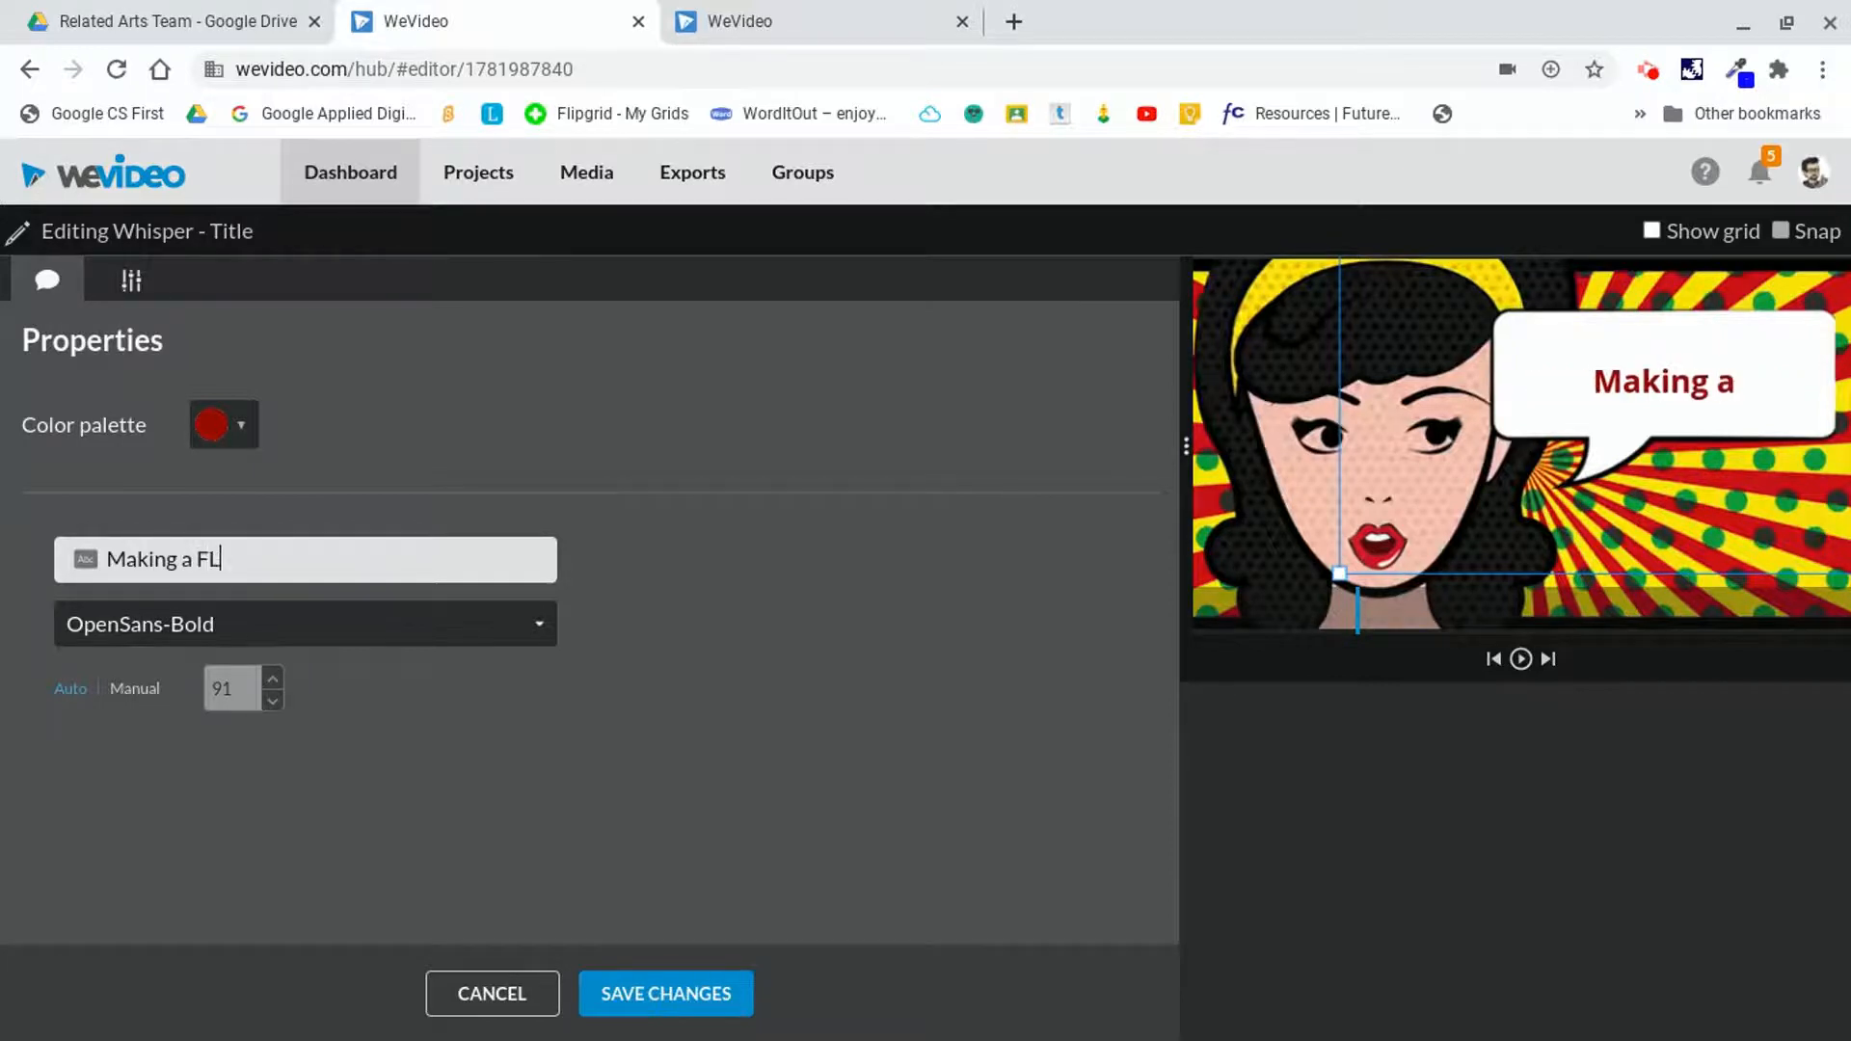
pyautogui.write('YER')
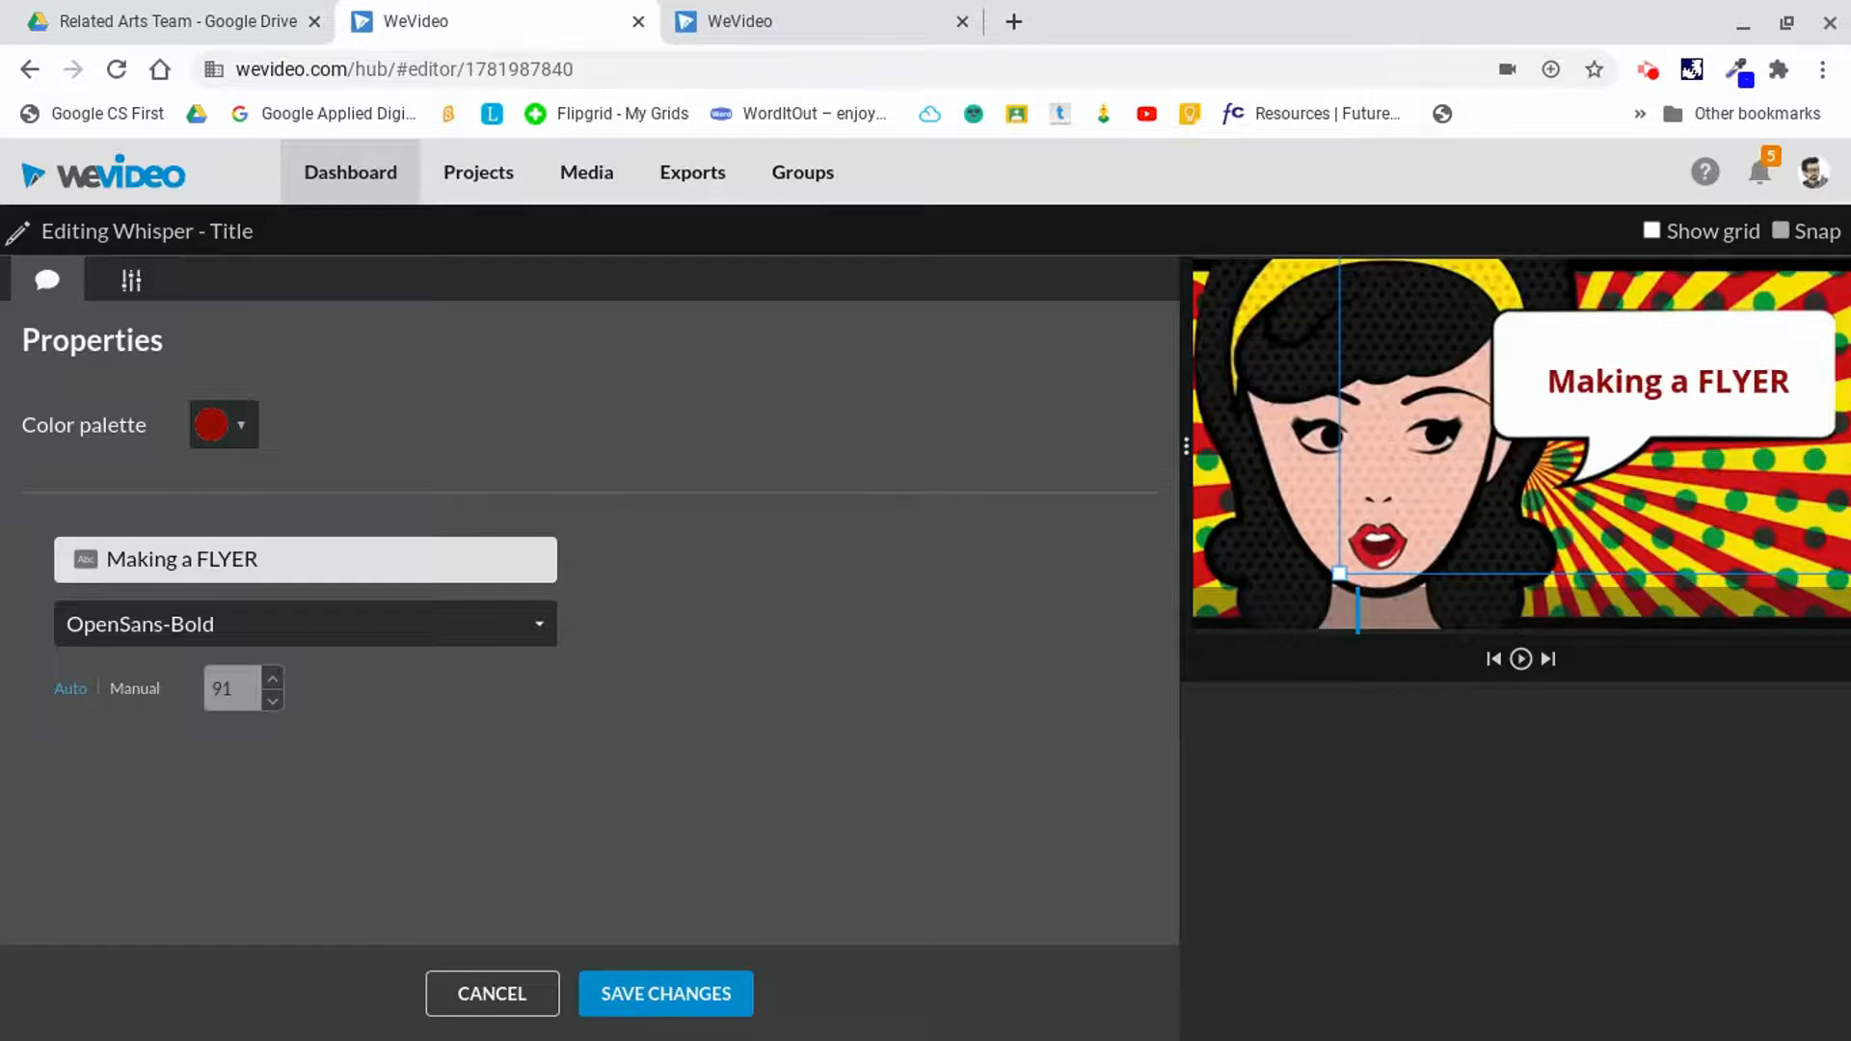
pyautogui.click(213, 623)
pyautogui.click(182, 831)
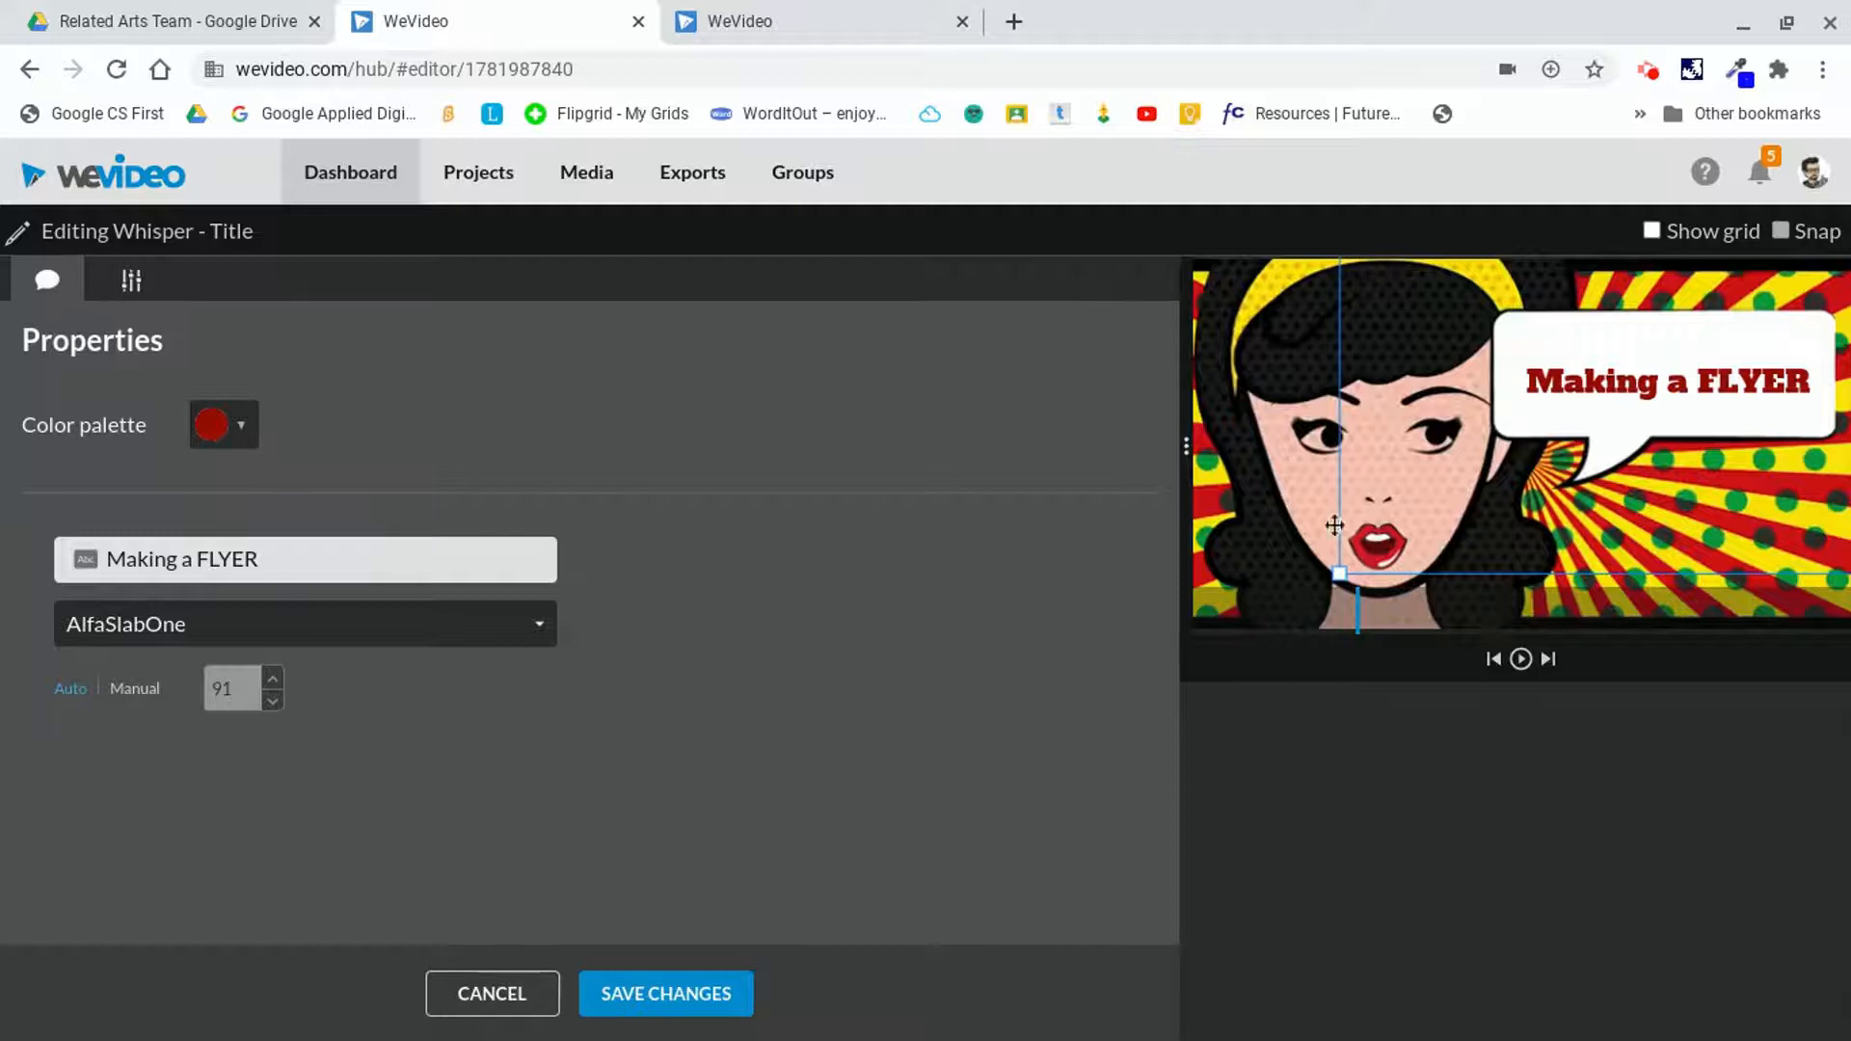
# - Enlarge the Making a FLYER title to span the speech bubble, reposition it inside the bubble, and save it
pyautogui.moveTo(1357, 402); pyautogui.dragTo(1351, 364)
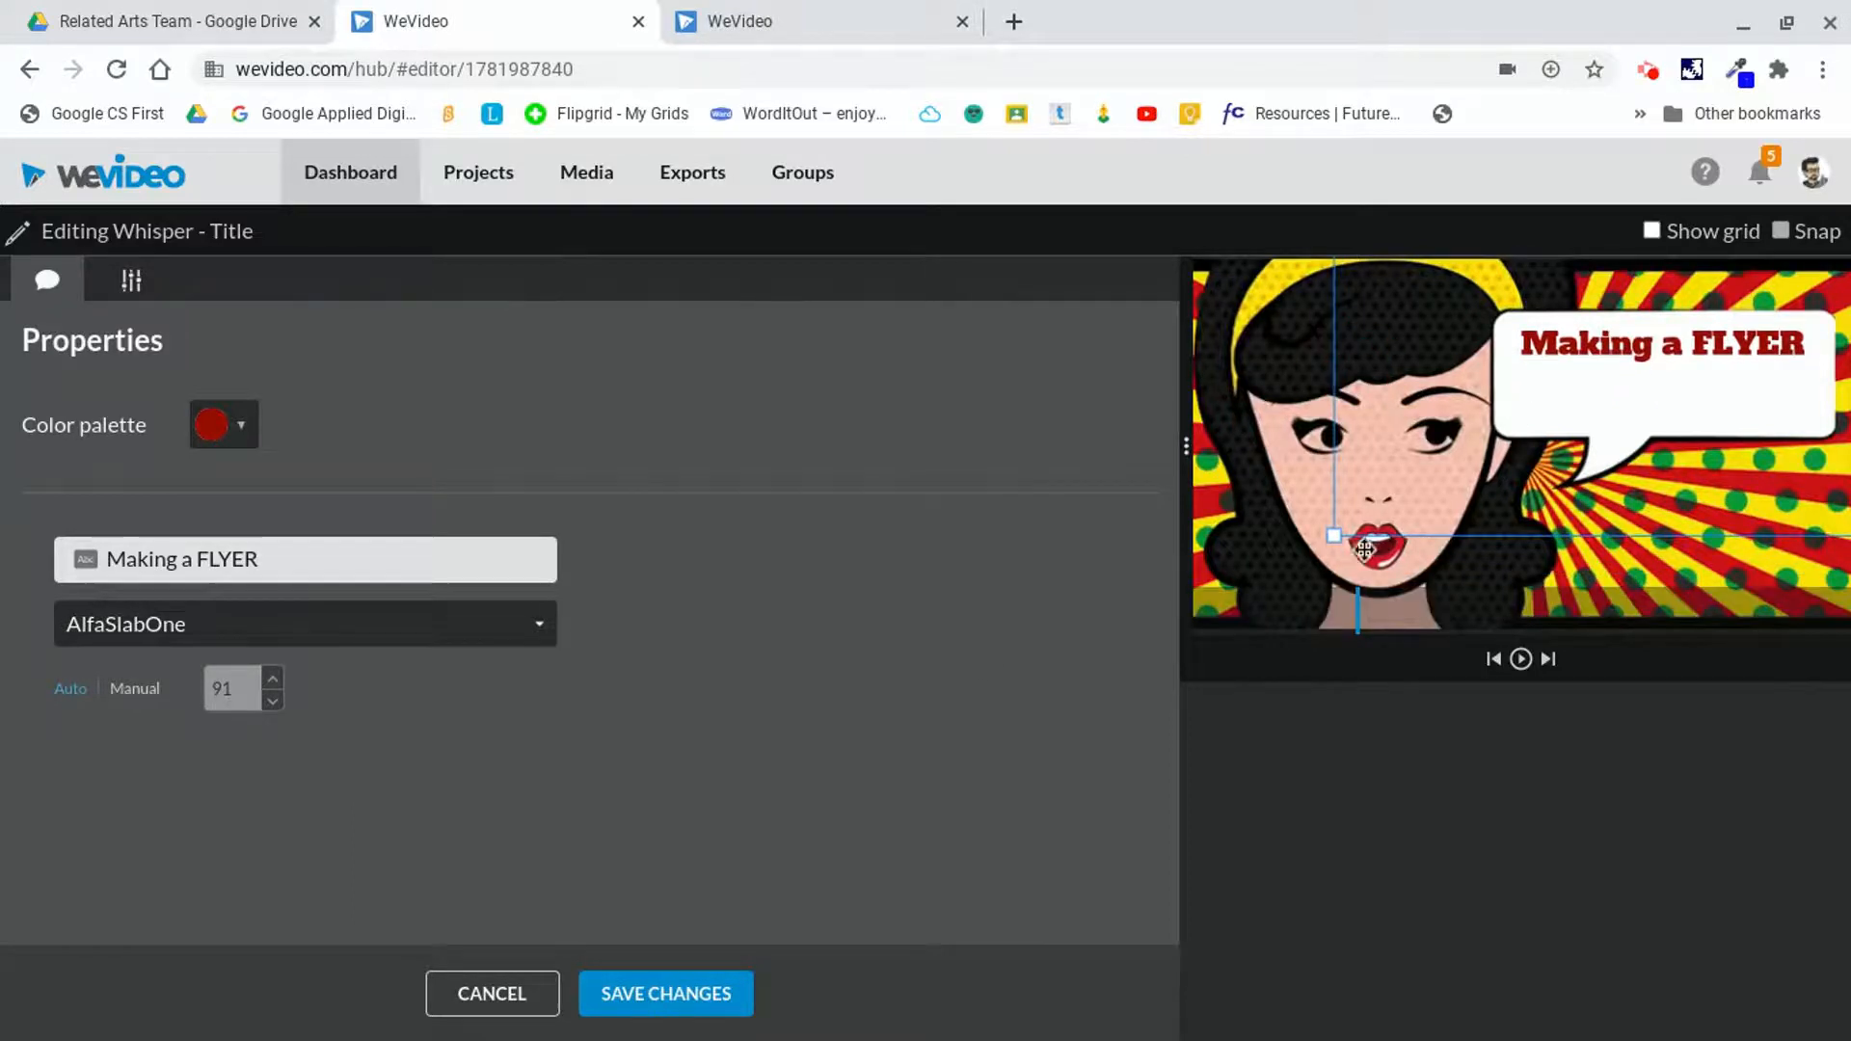
pyautogui.moveTo(1331, 534); pyautogui.dragTo(1285, 562)
pyautogui.moveTo(1676, 365); pyautogui.dragTo(1676, 395)
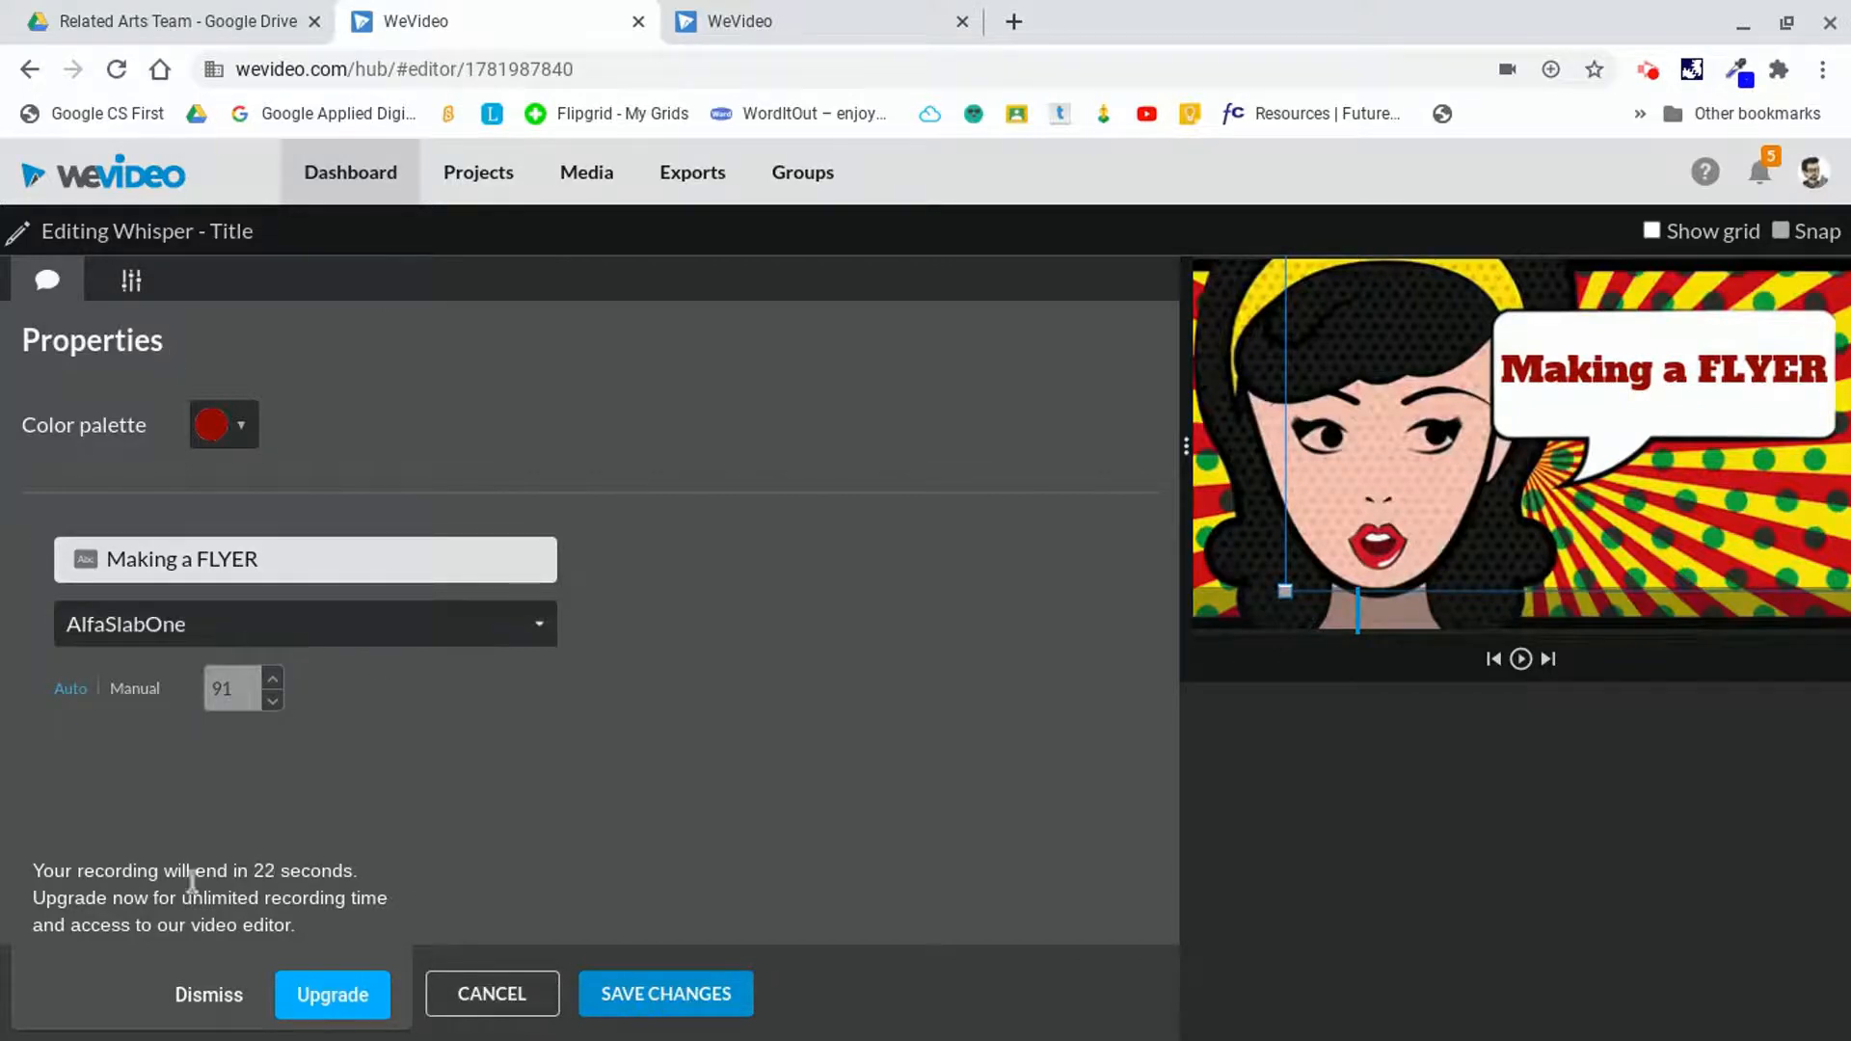
pyautogui.click(206, 997)
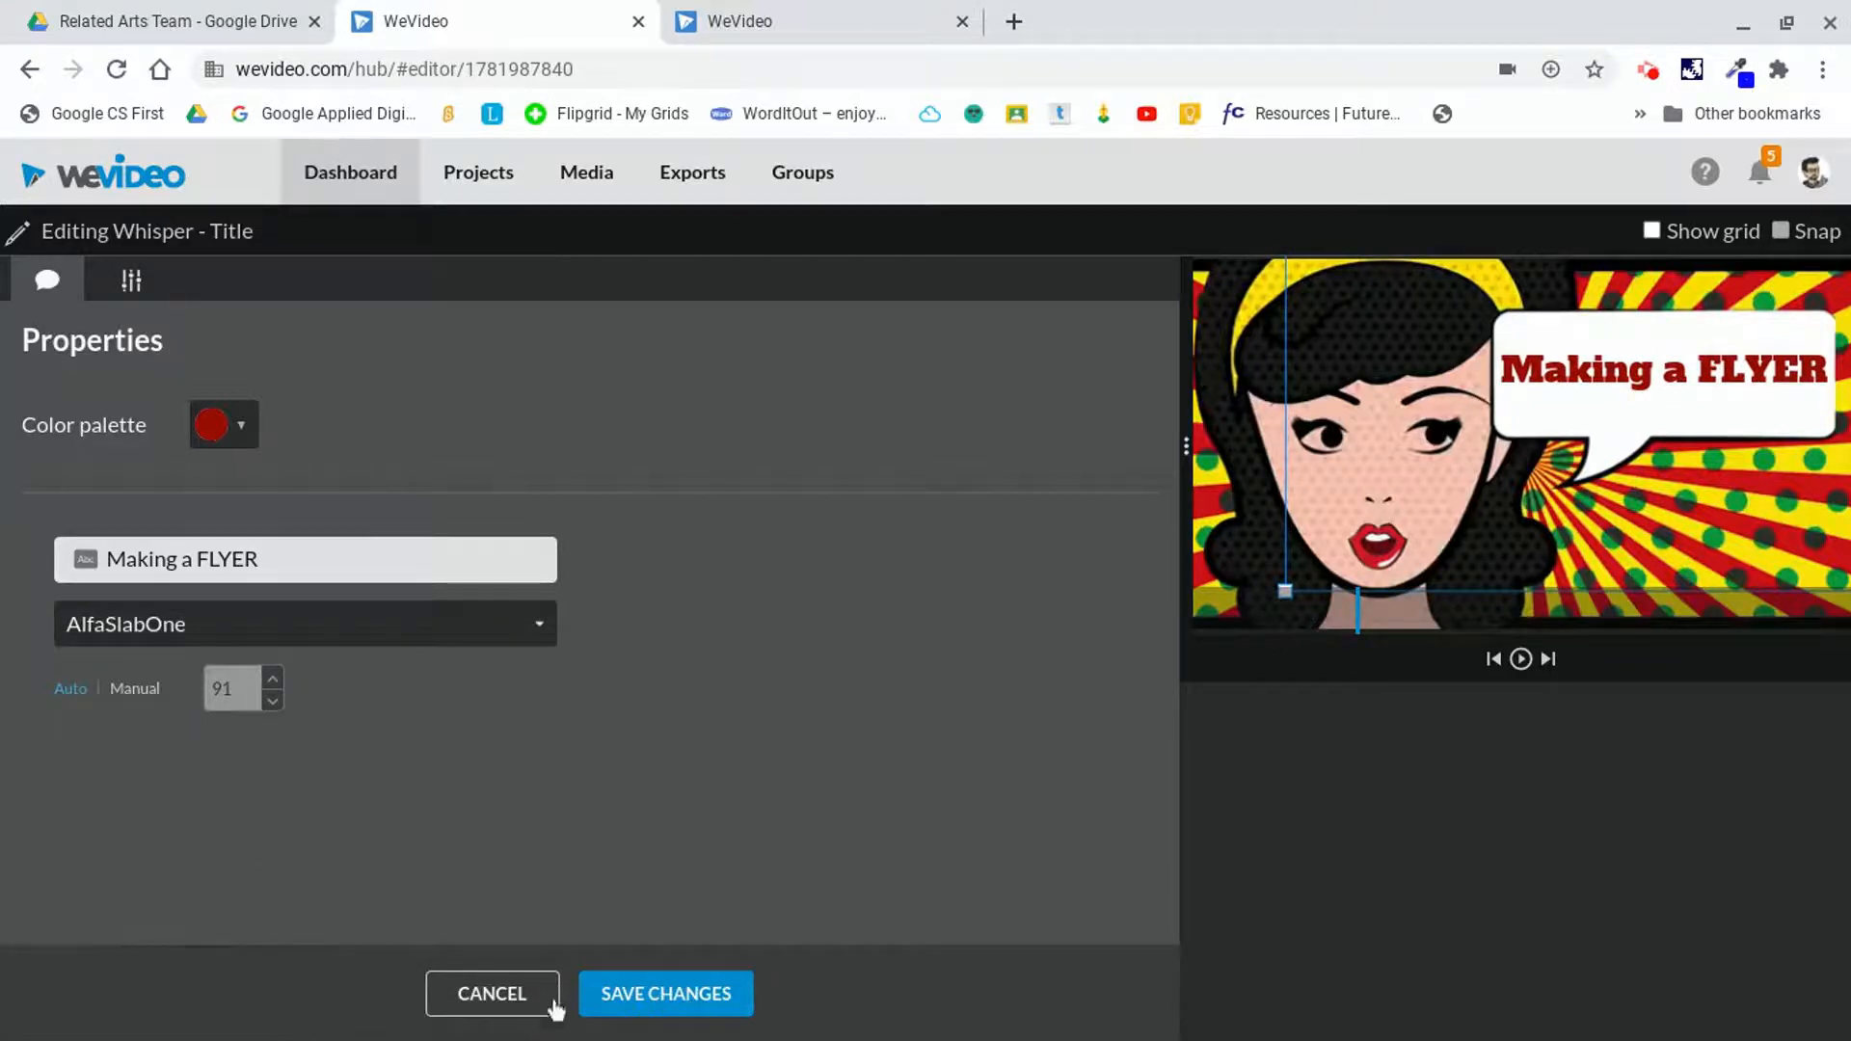
pyautogui.click(712, 1000)
# - Play back the intro from about 00:07:23 to review the Making a FLYER title and the following speech bubble
pyautogui.moveTo(588, 724); pyautogui.dragTo(540, 724)
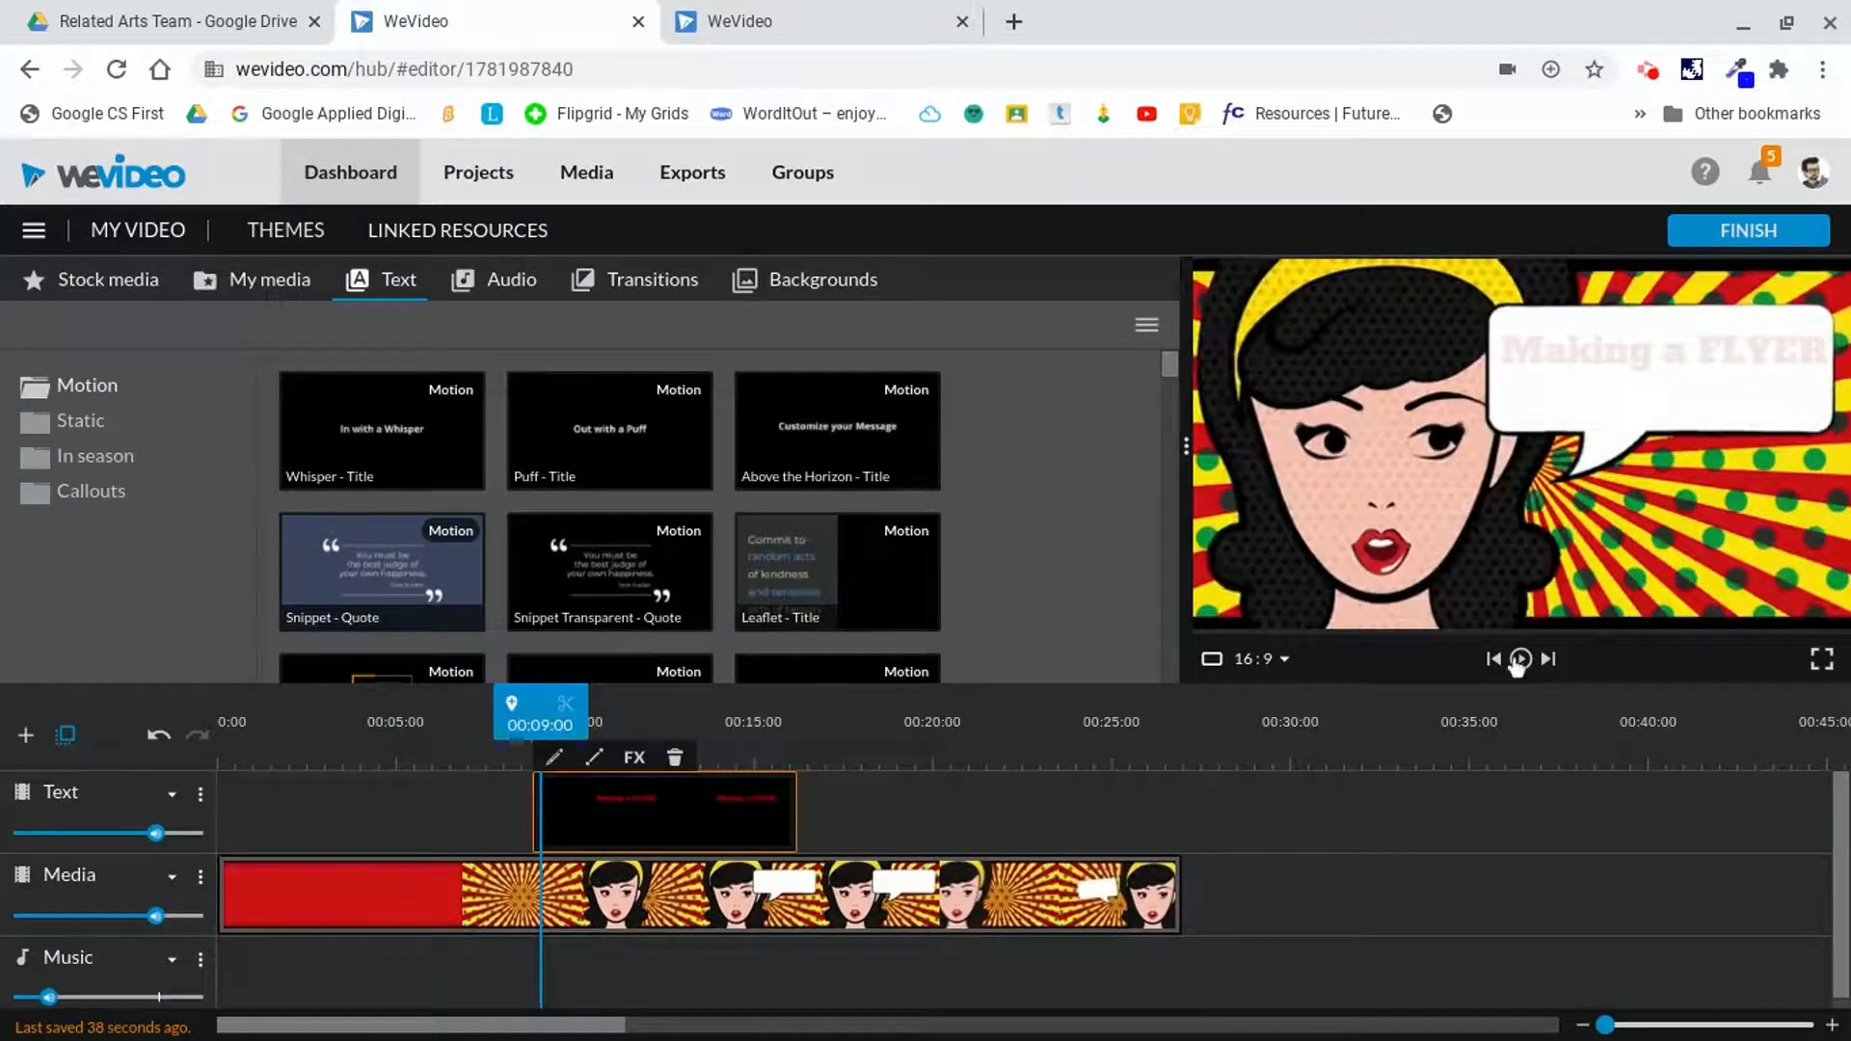
pyautogui.moveTo(540, 723); pyautogui.dragTo(502, 723)
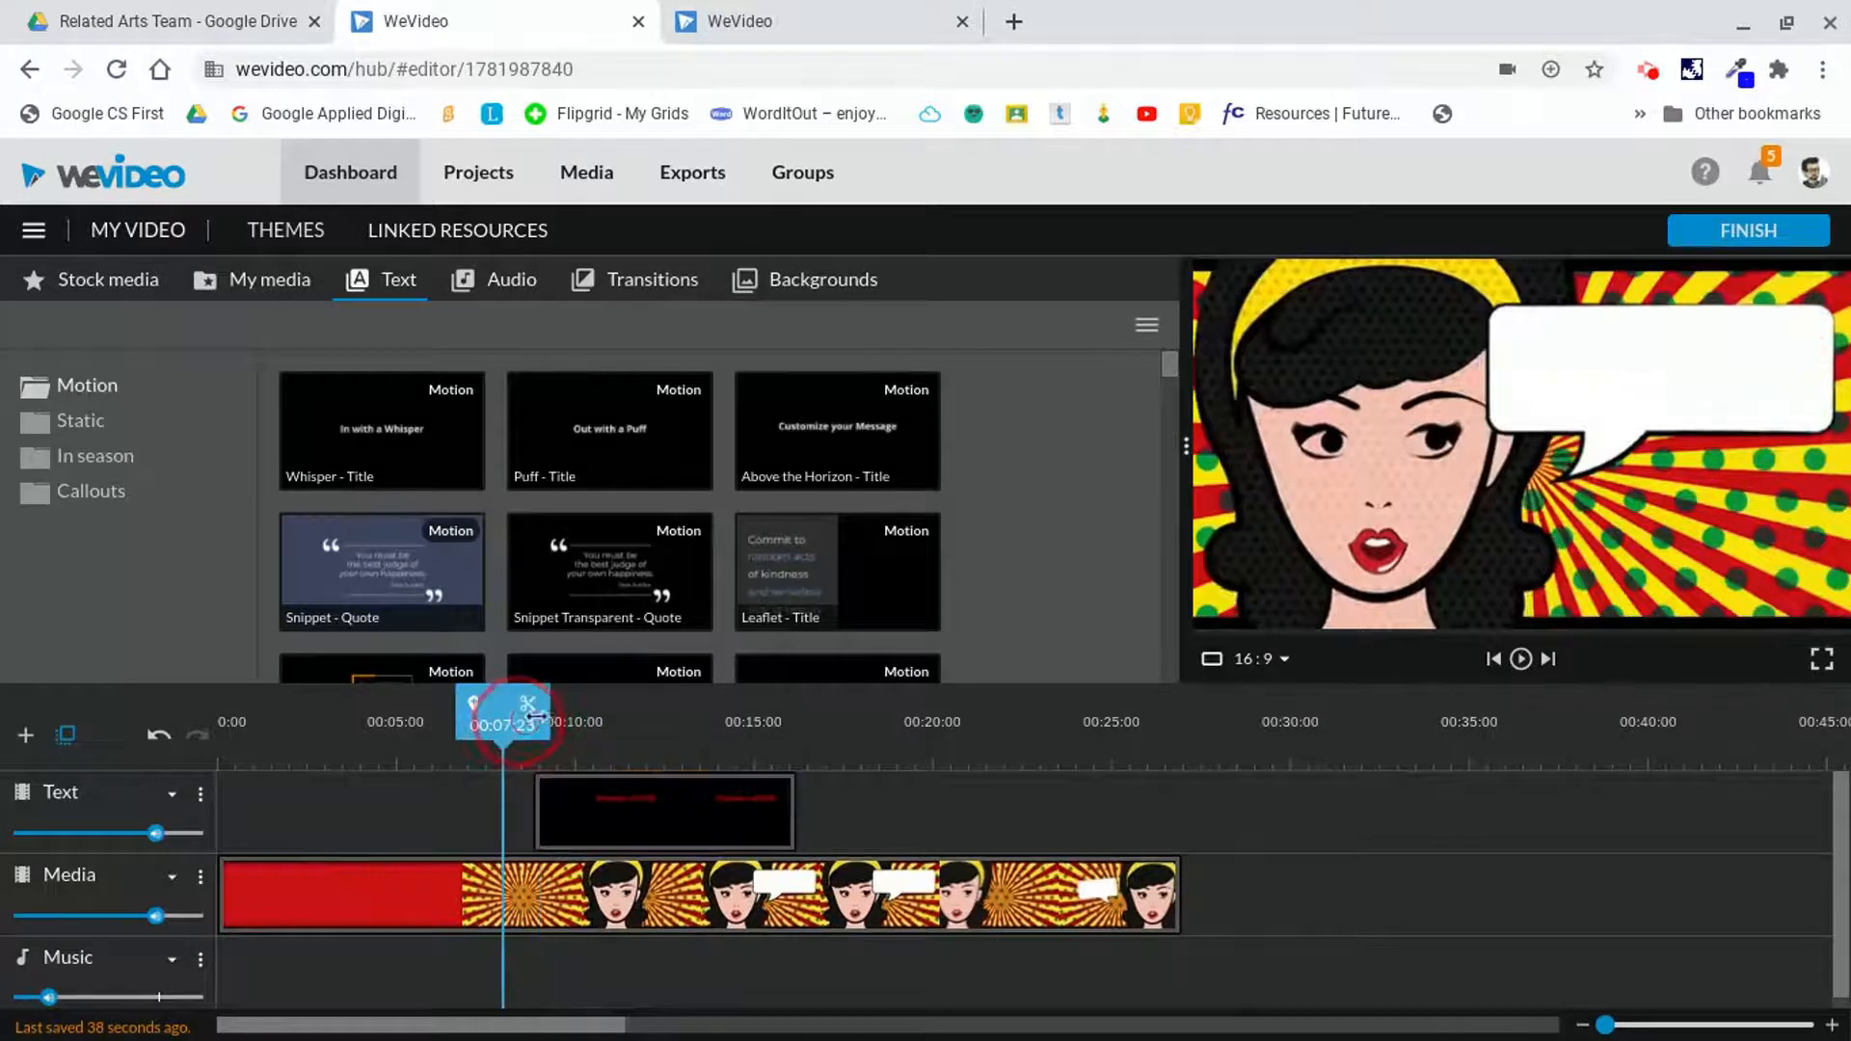
pyautogui.click(1522, 660)
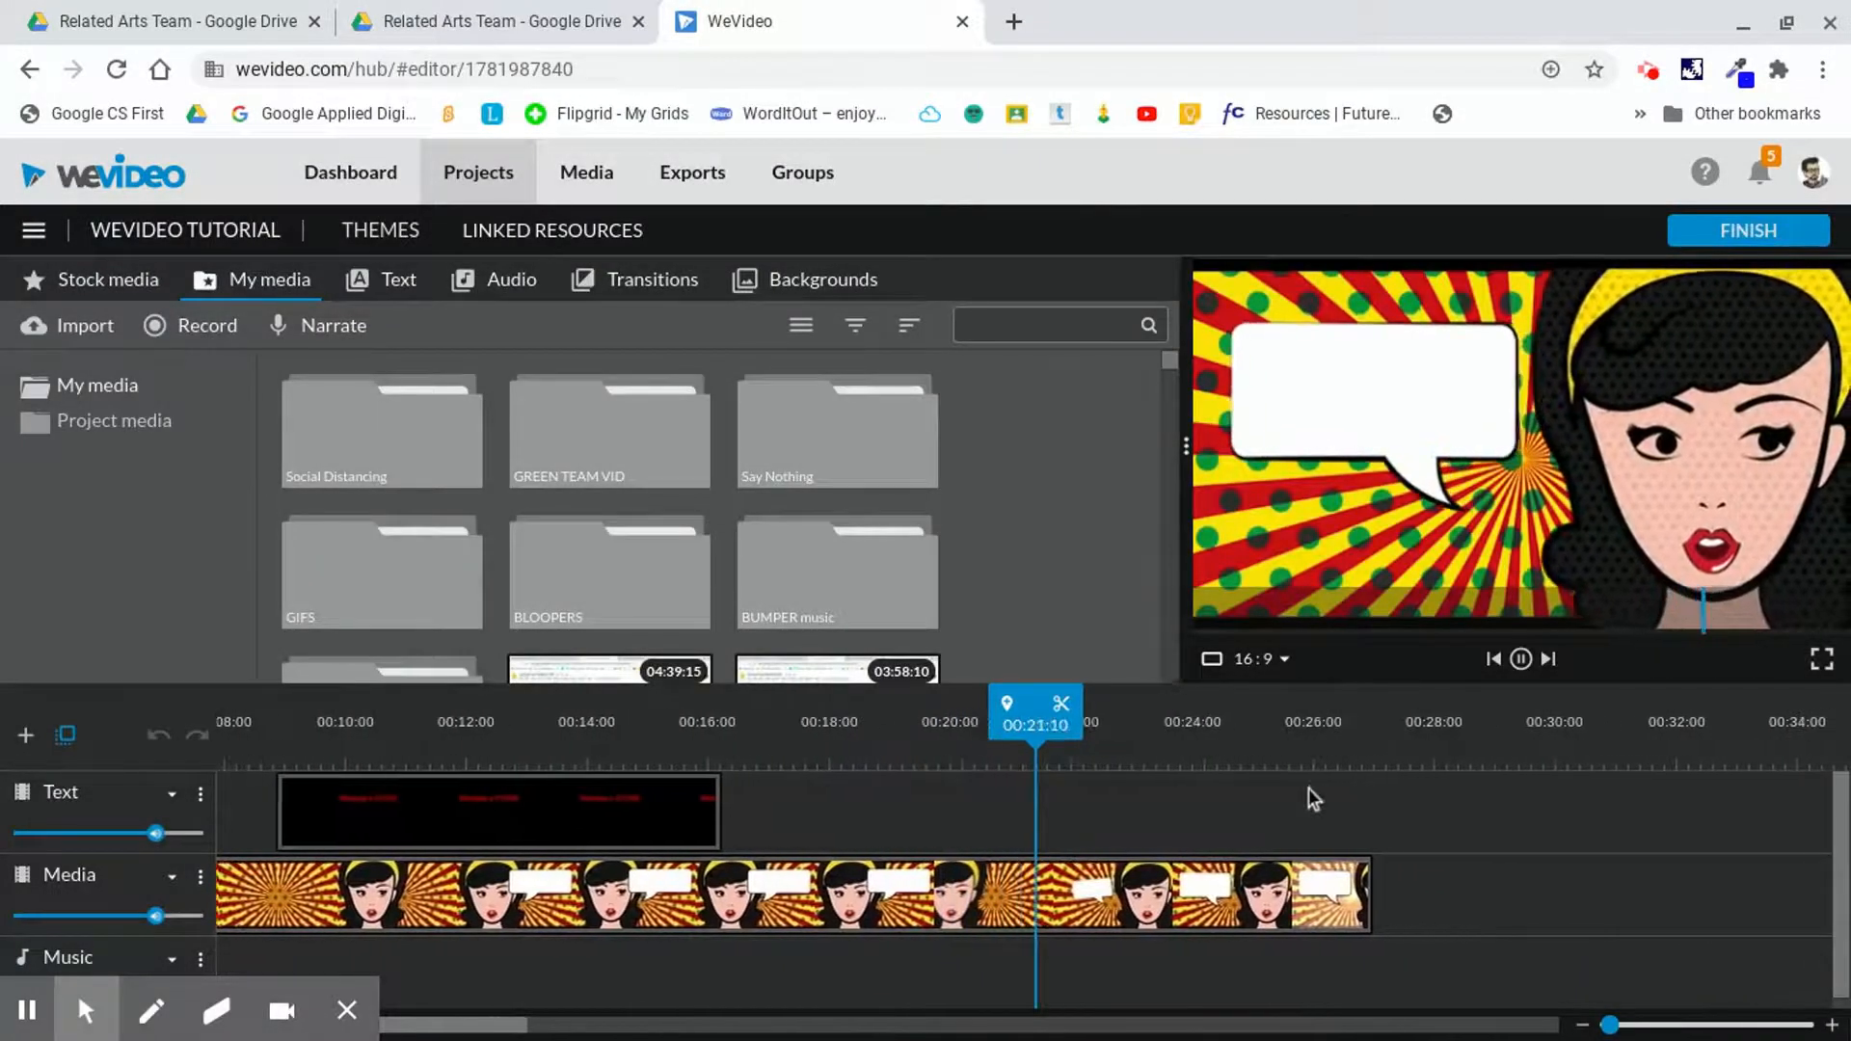
pyautogui.click(1522, 659)
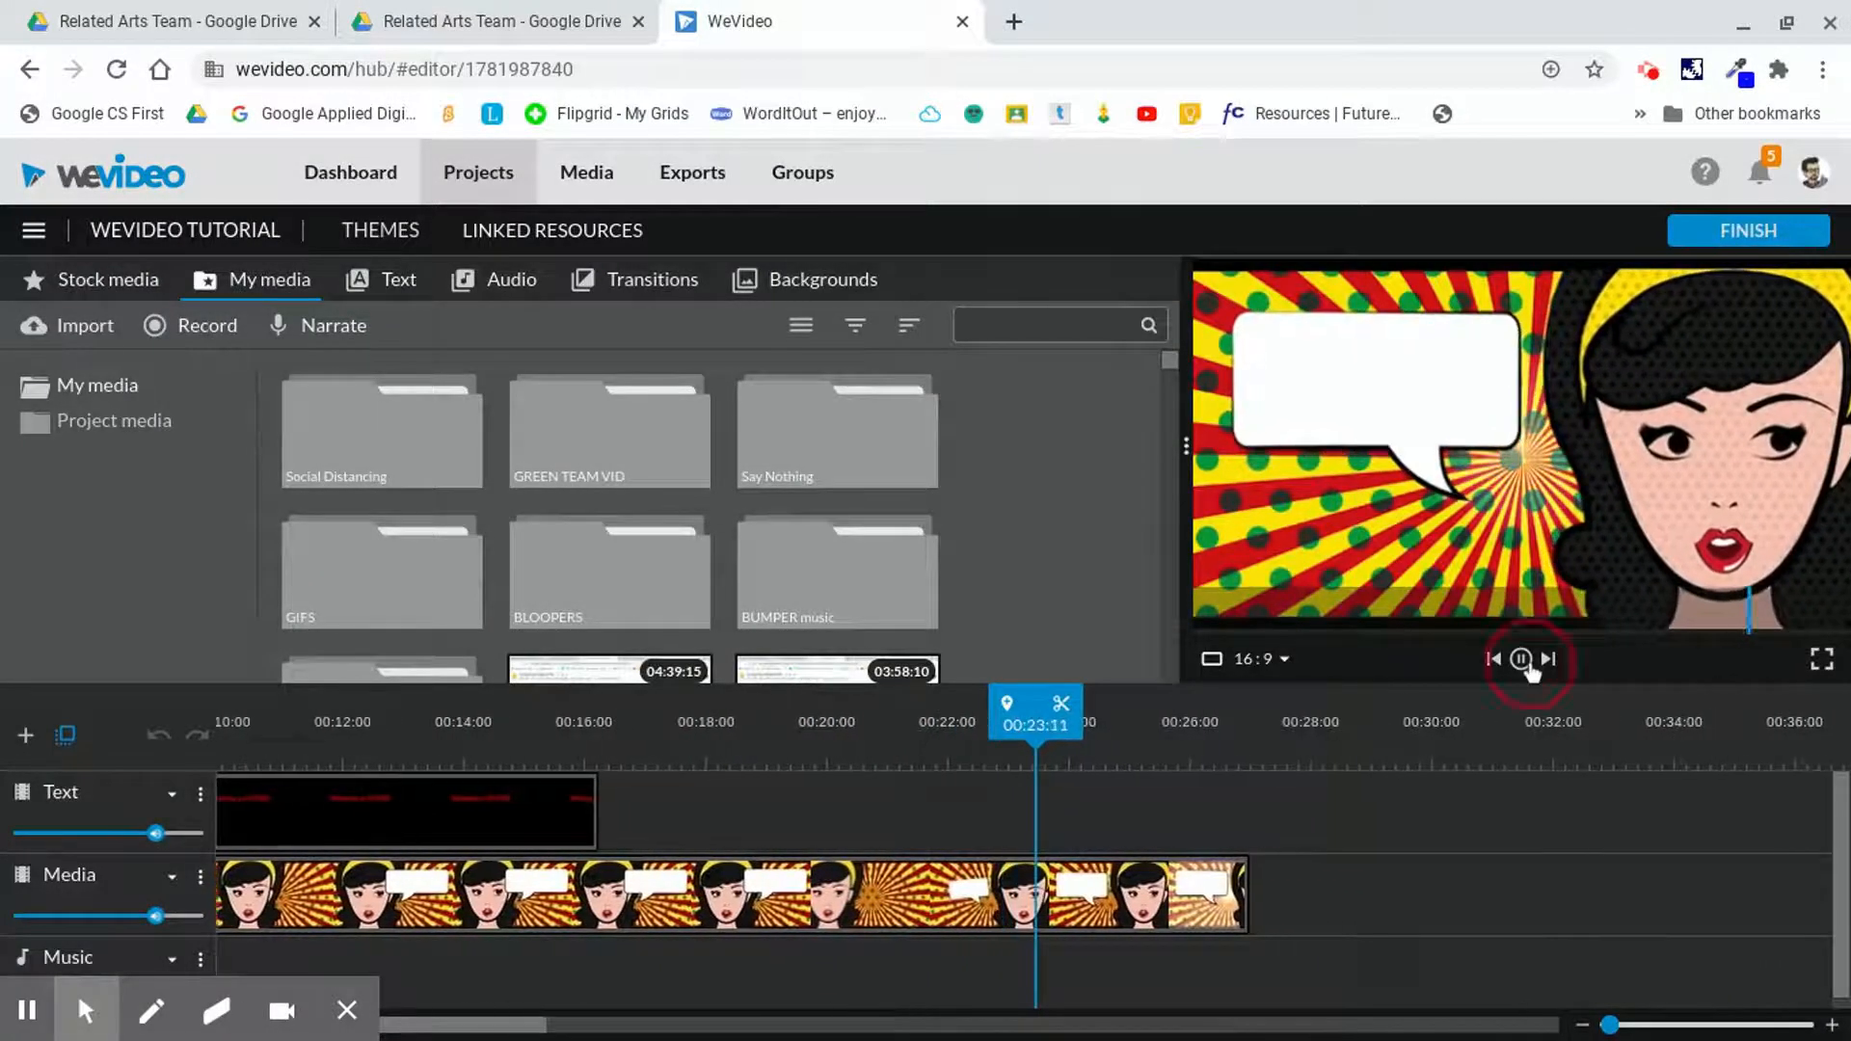
# - Paste a copy of the Making a FLYER title on the Text track and position it to start at 00:19:01
pyautogui.moveTo(1011, 720); pyautogui.dragTo(430, 771)
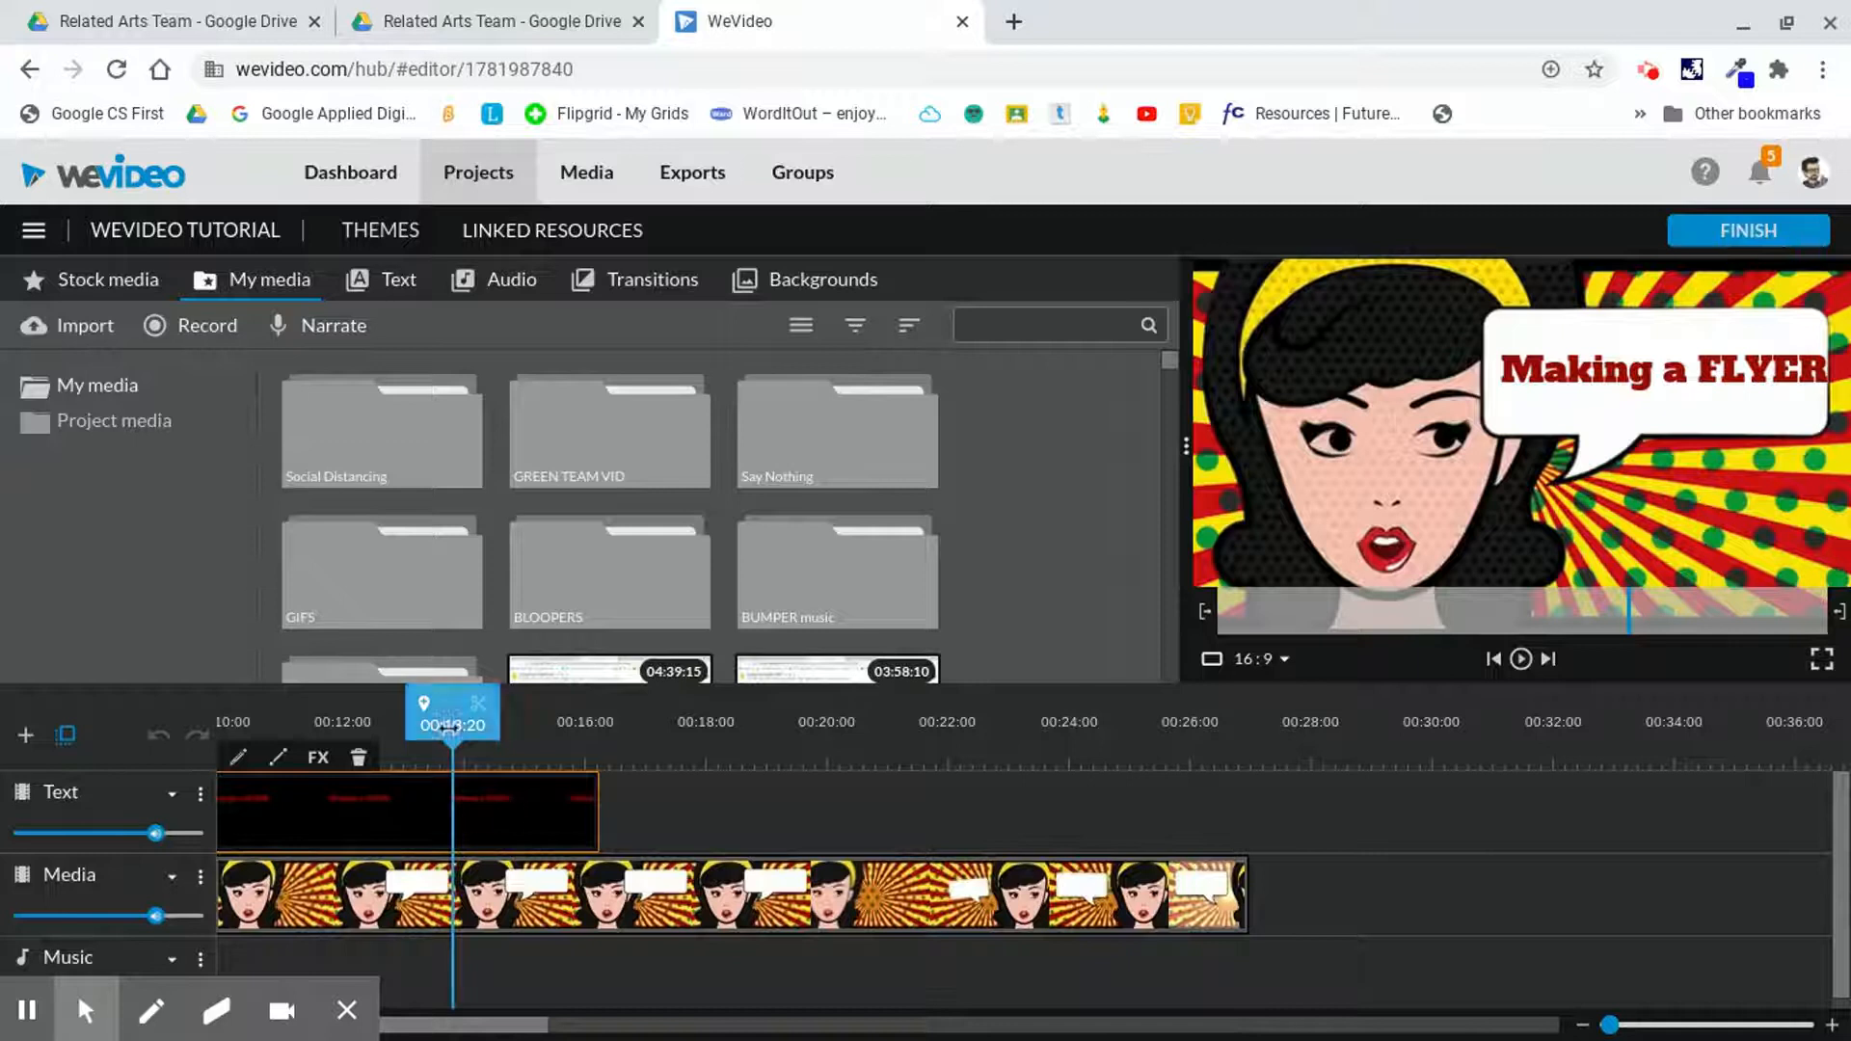
pyautogui.moveTo(449, 728); pyautogui.dragTo(153, 748)
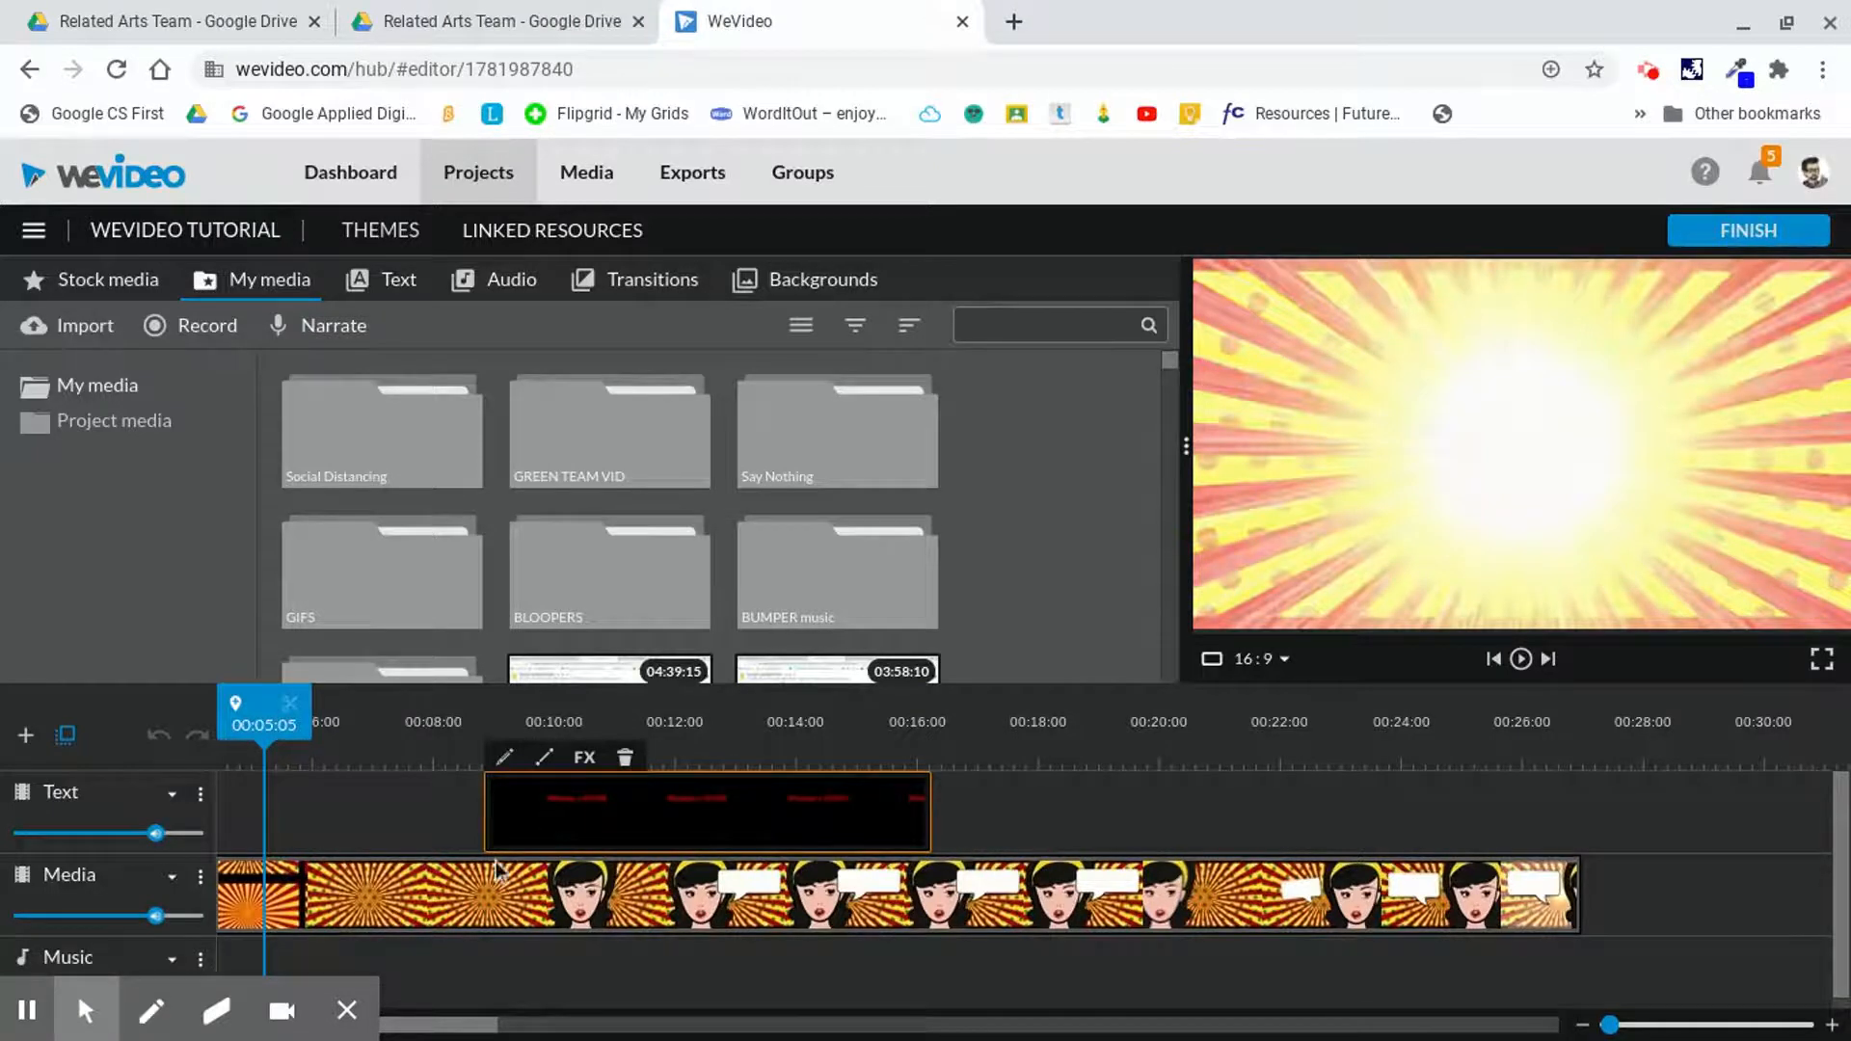
pyautogui.moveTo(263, 718); pyautogui.dragTo(1058, 702)
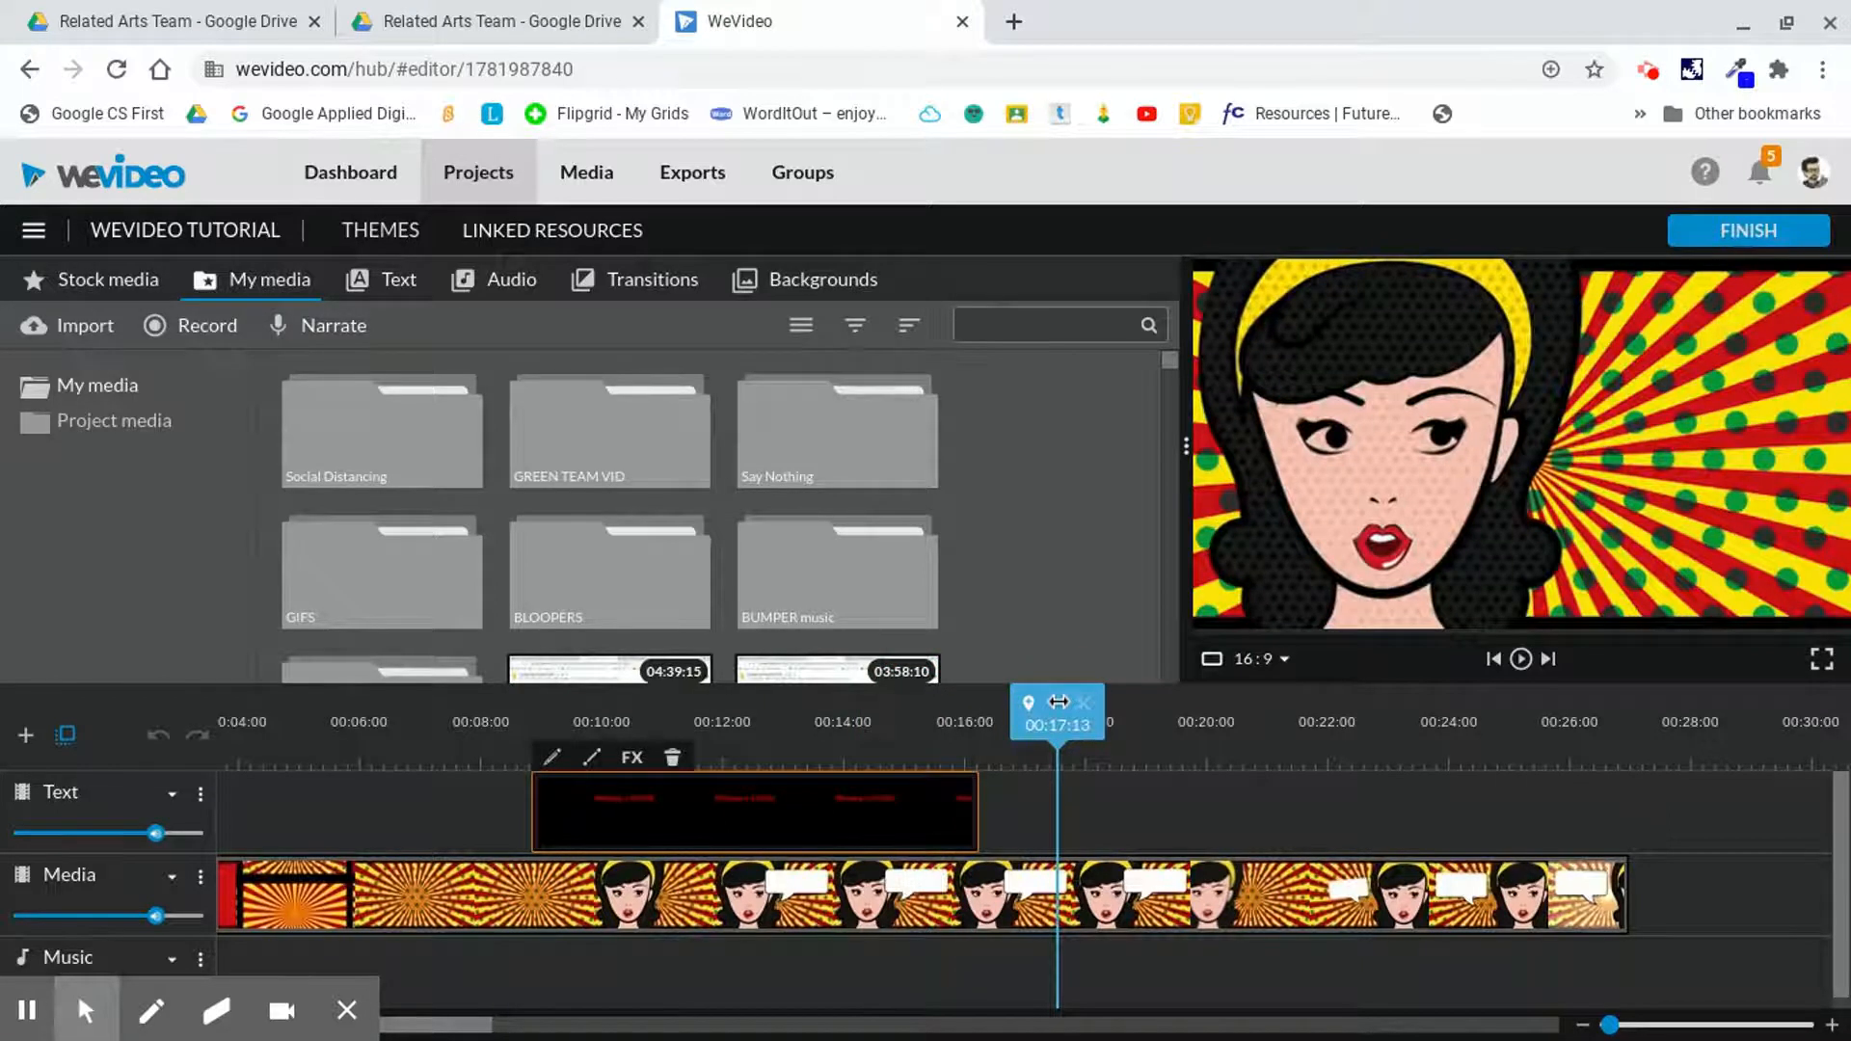
pyautogui.hotkey('ctrl', 'v')
pyautogui.moveTo(1248, 799); pyautogui.dragTo(1345, 802)
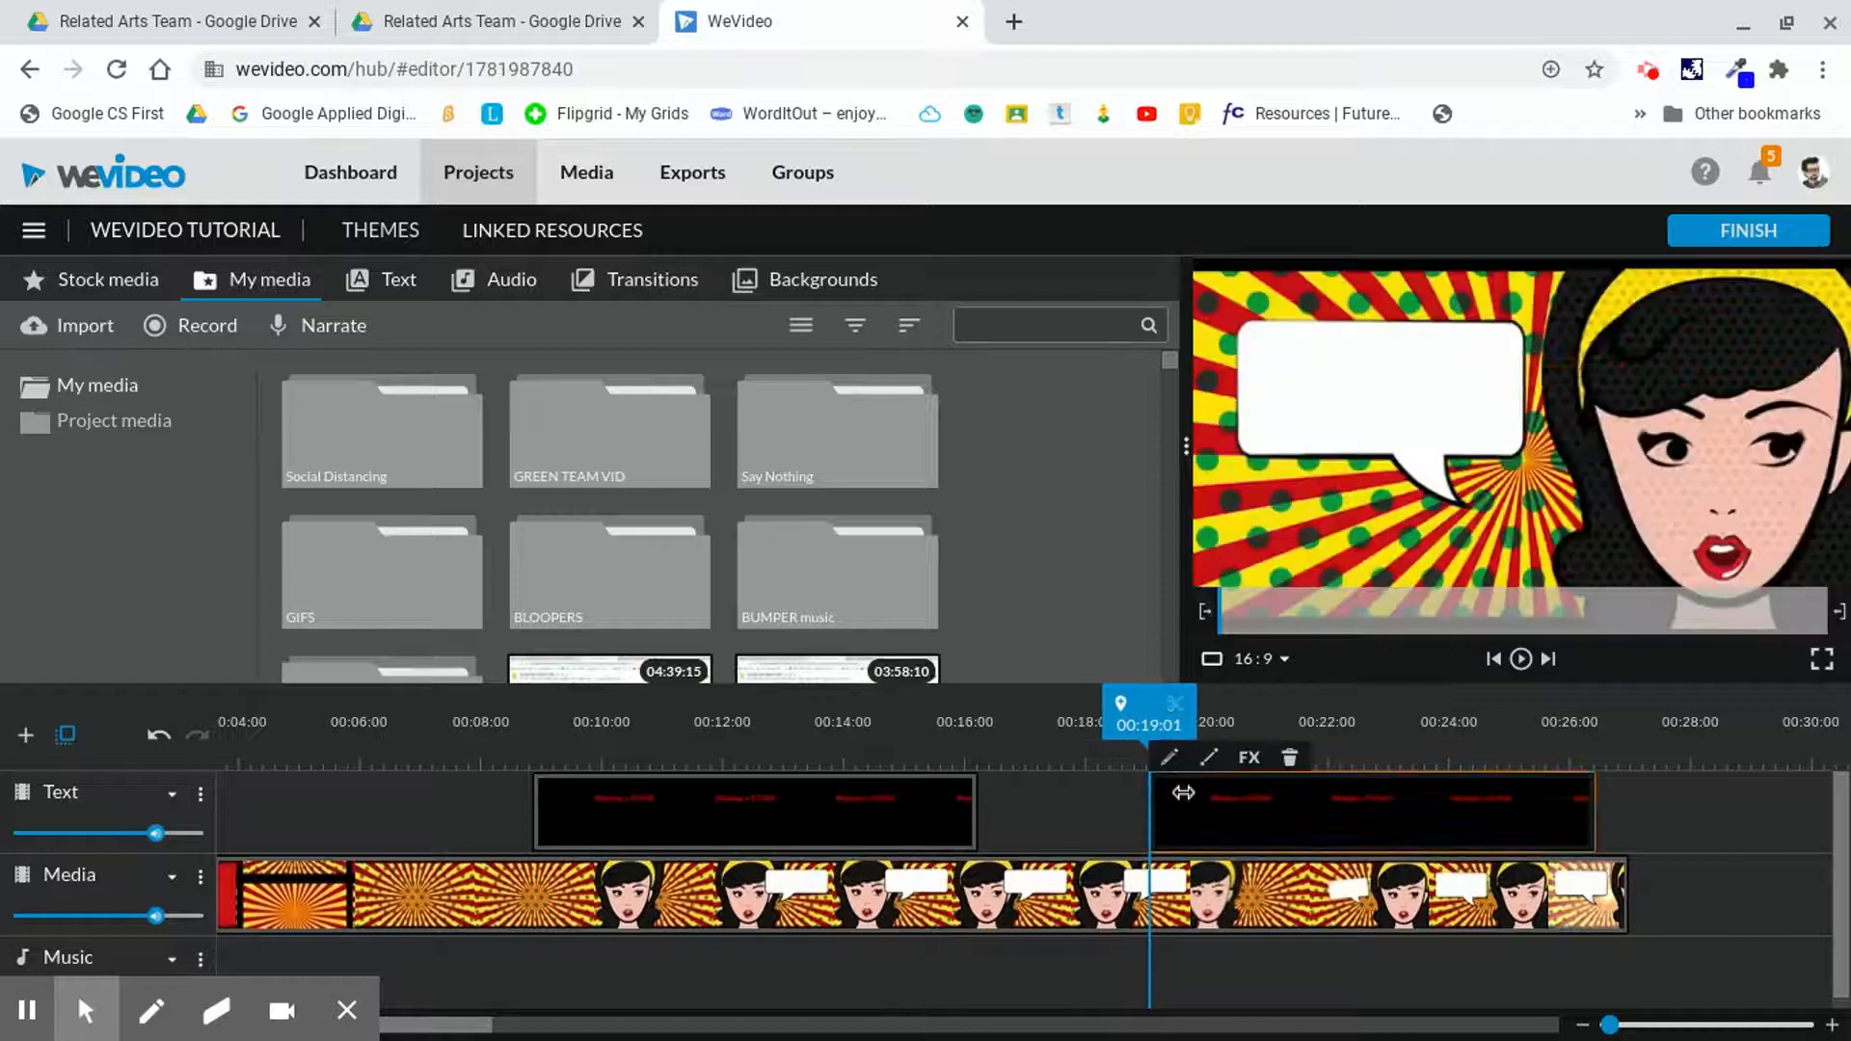
# - Change the copied title's text to "with Google Sheets"
pyautogui.click(1171, 760)
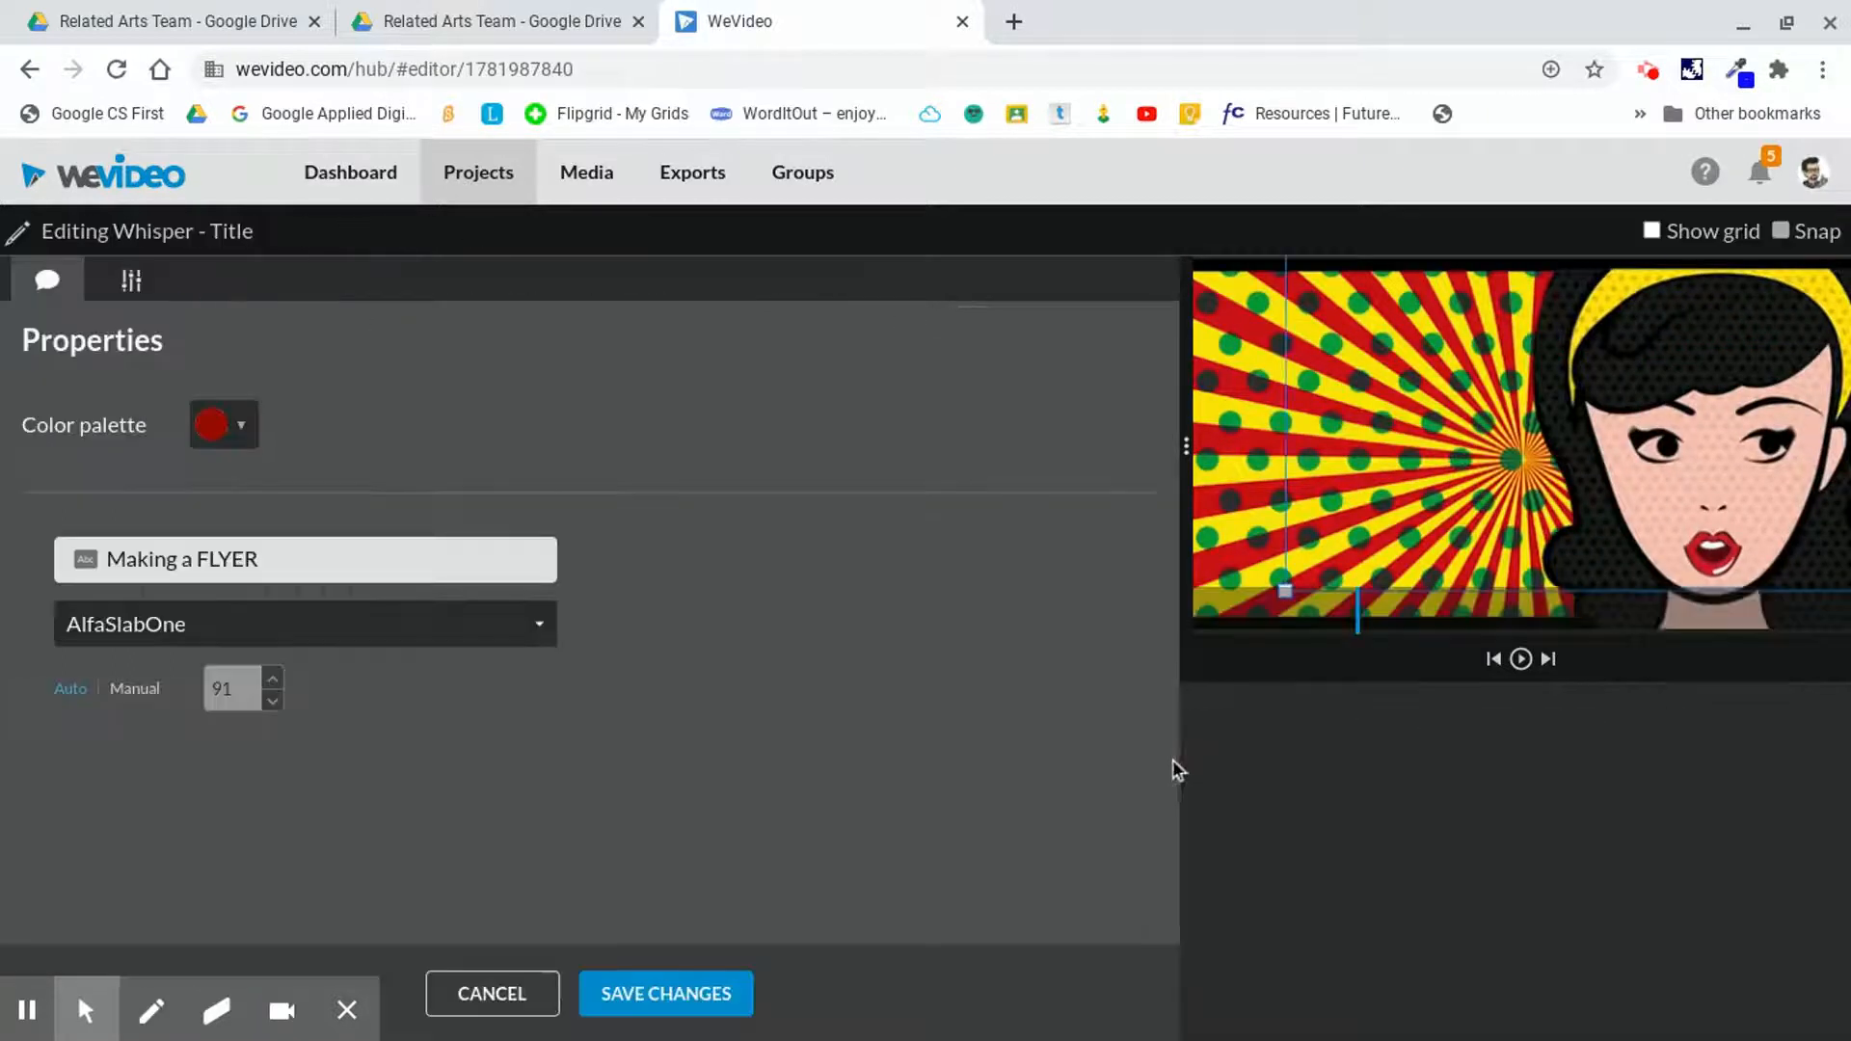
pyautogui.moveTo(307, 572); pyautogui.dragTo(10, 570)
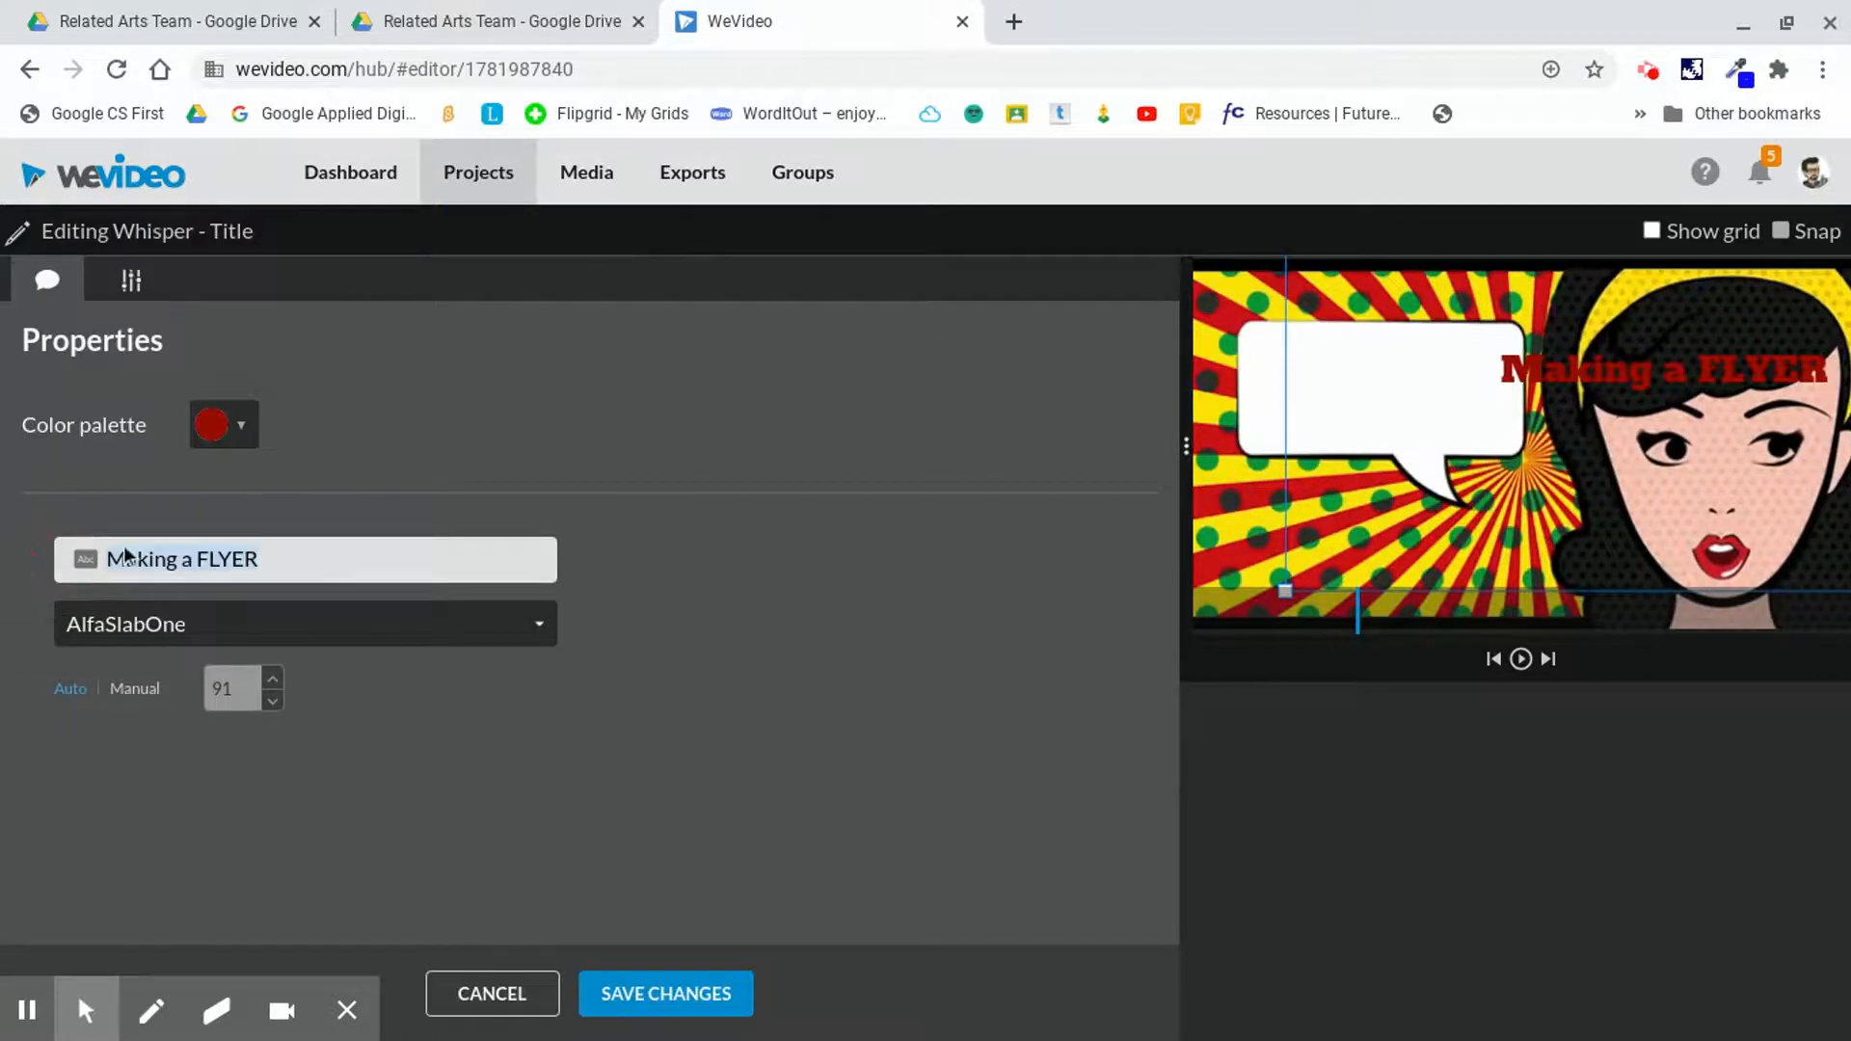
pyautogui.write('with Google S')
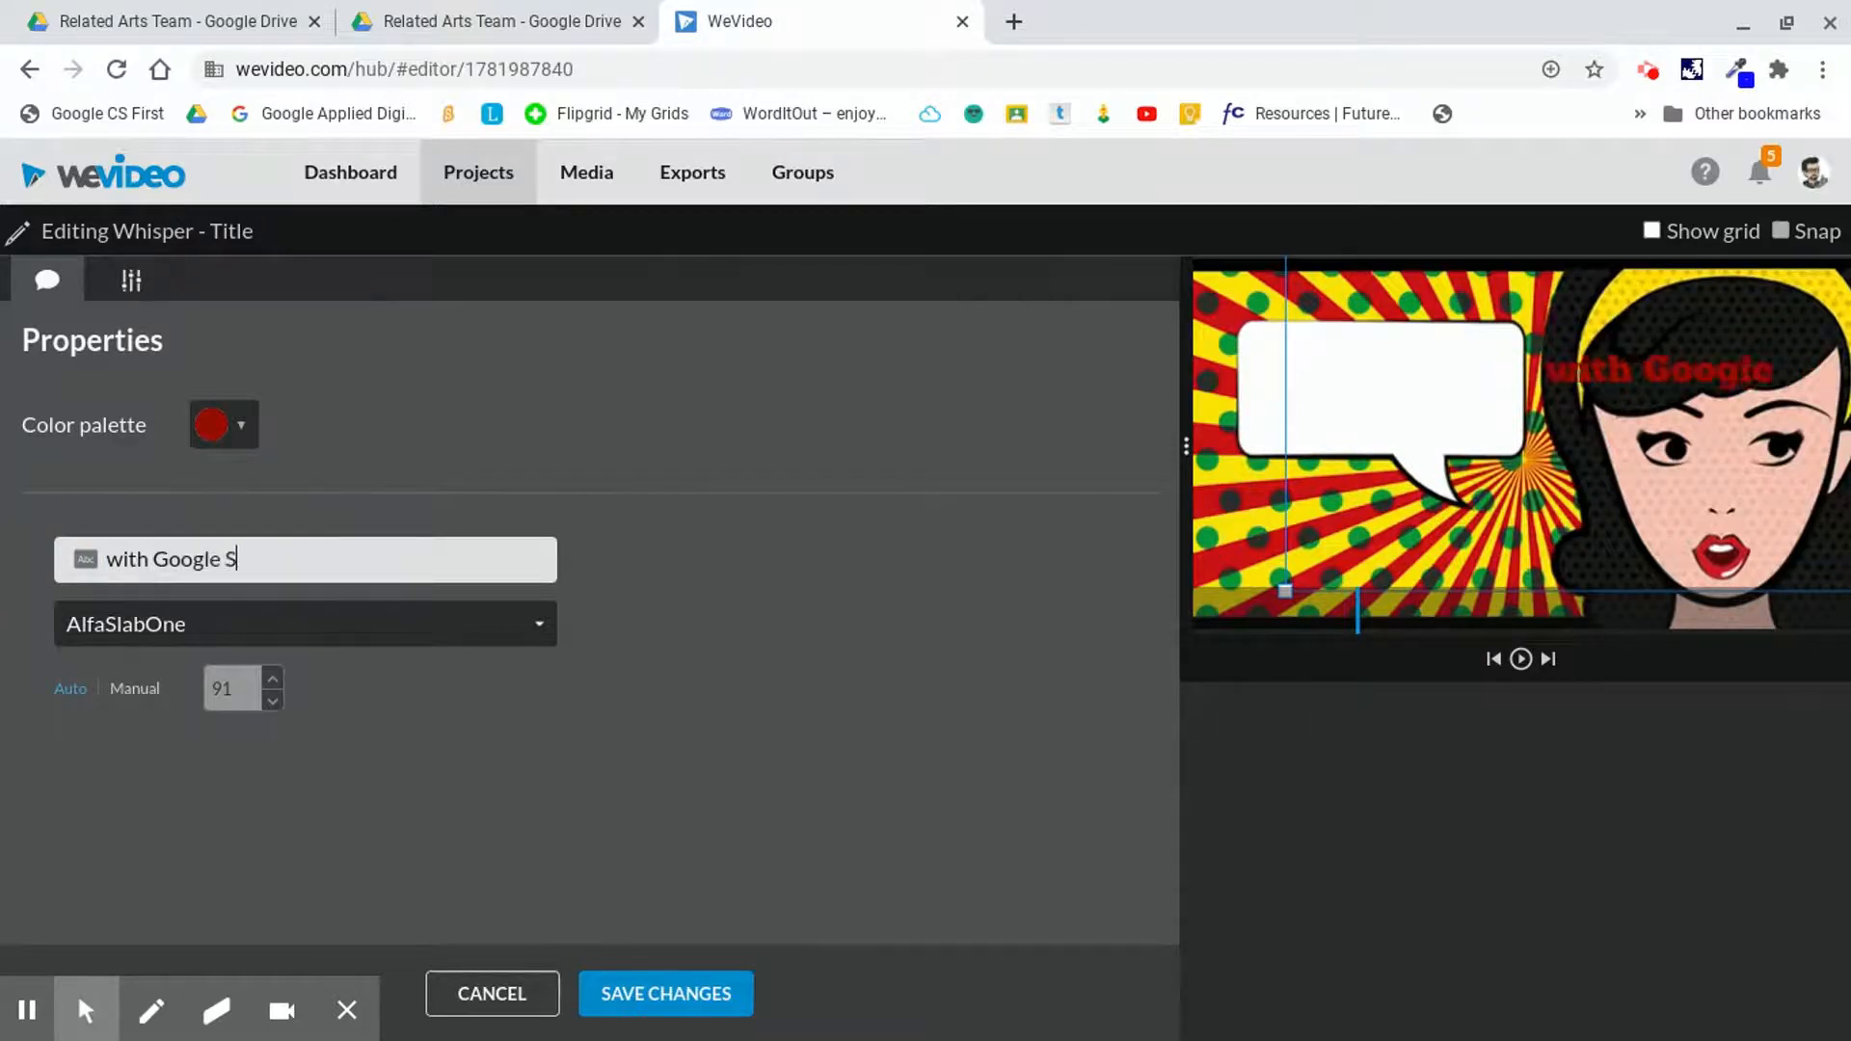
pyautogui.write('heets')
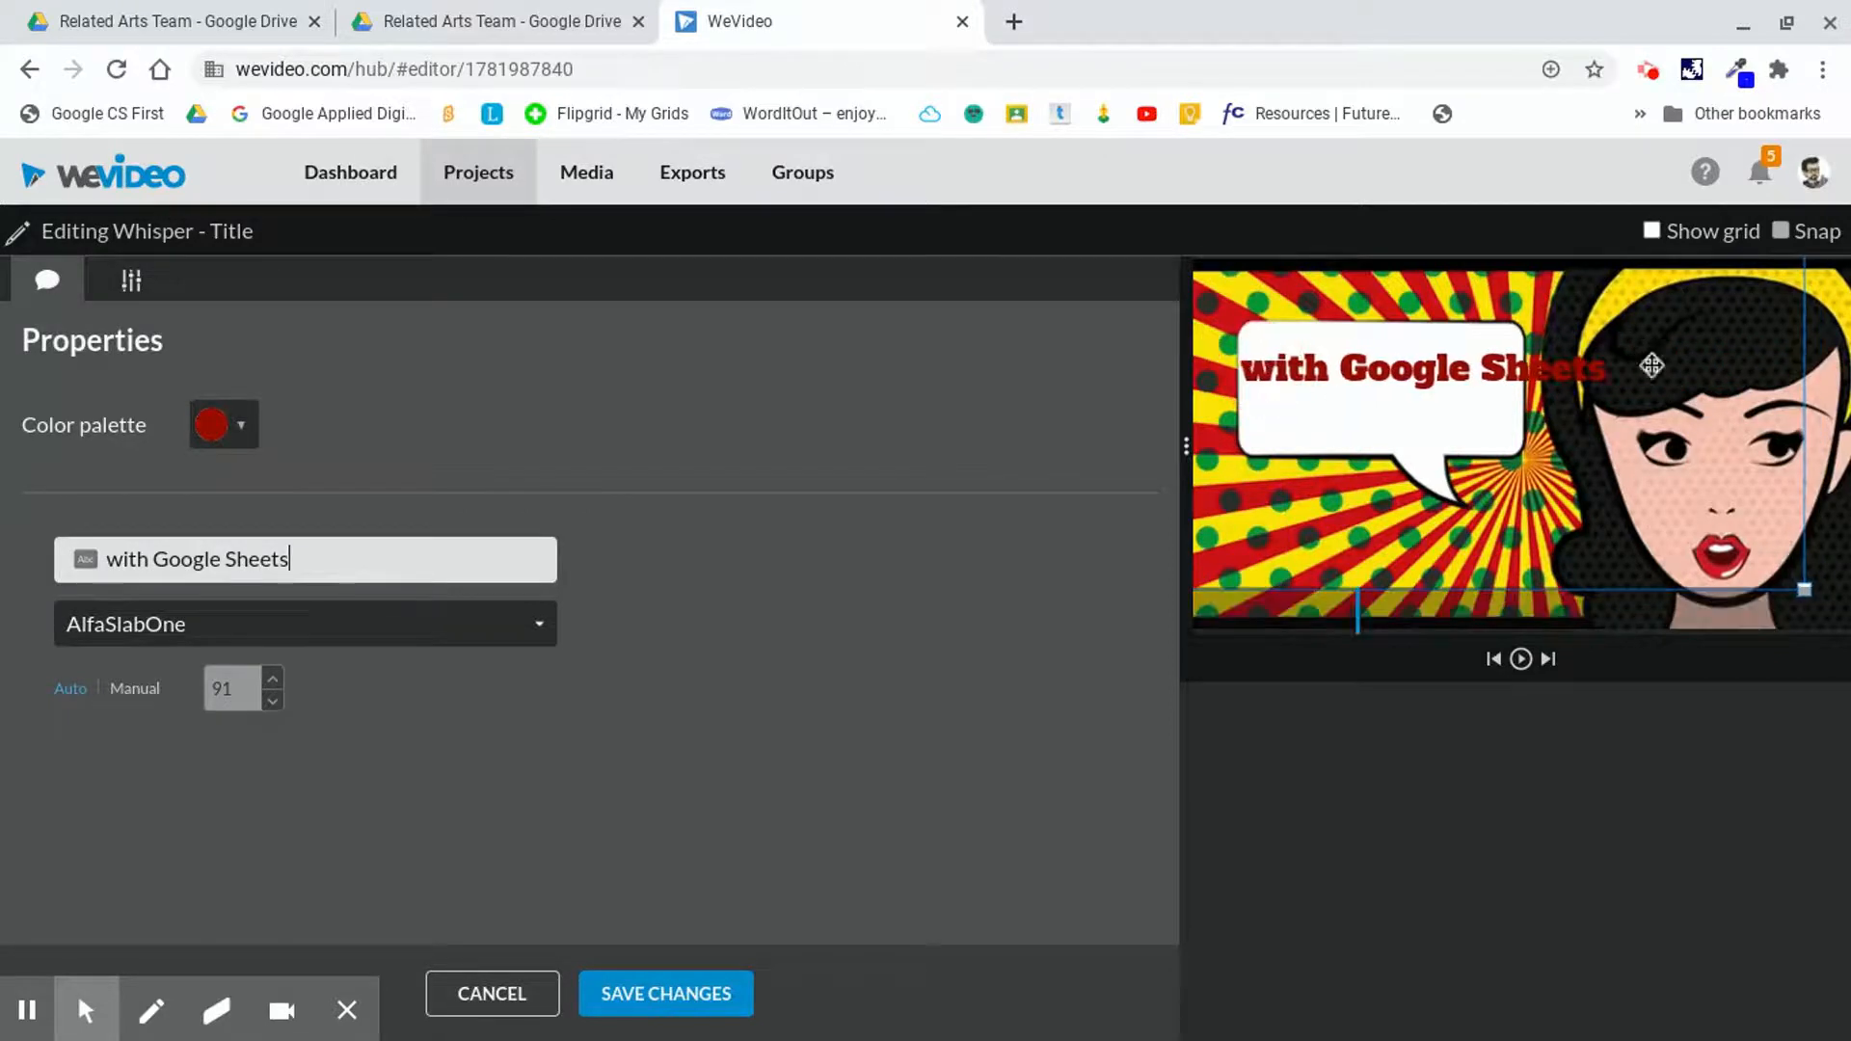
# - Shrink the with Google Sheets title, fit it inside the second speech bubble, and save it
pyautogui.moveTo(1793, 575); pyautogui.dragTo(1623, 498)
pyautogui.moveTo(1365, 363); pyautogui.dragTo(1382, 389)
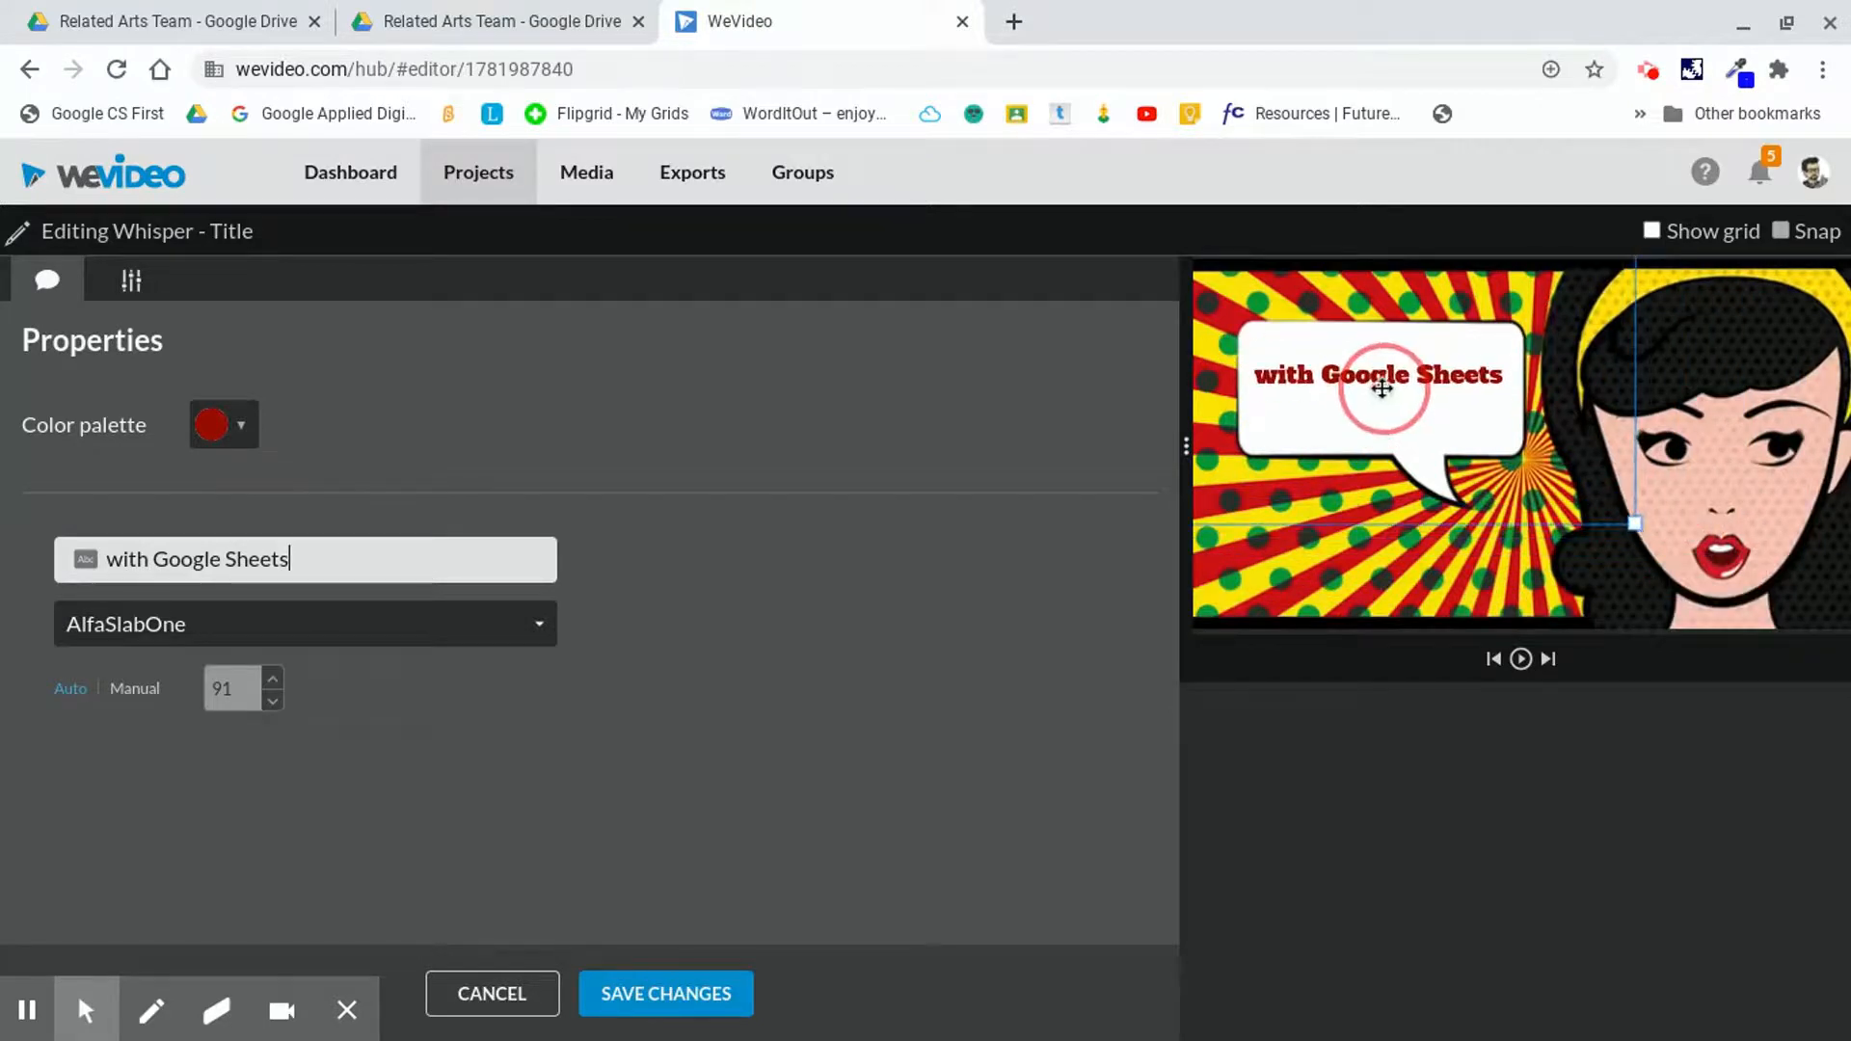
pyautogui.click(703, 998)
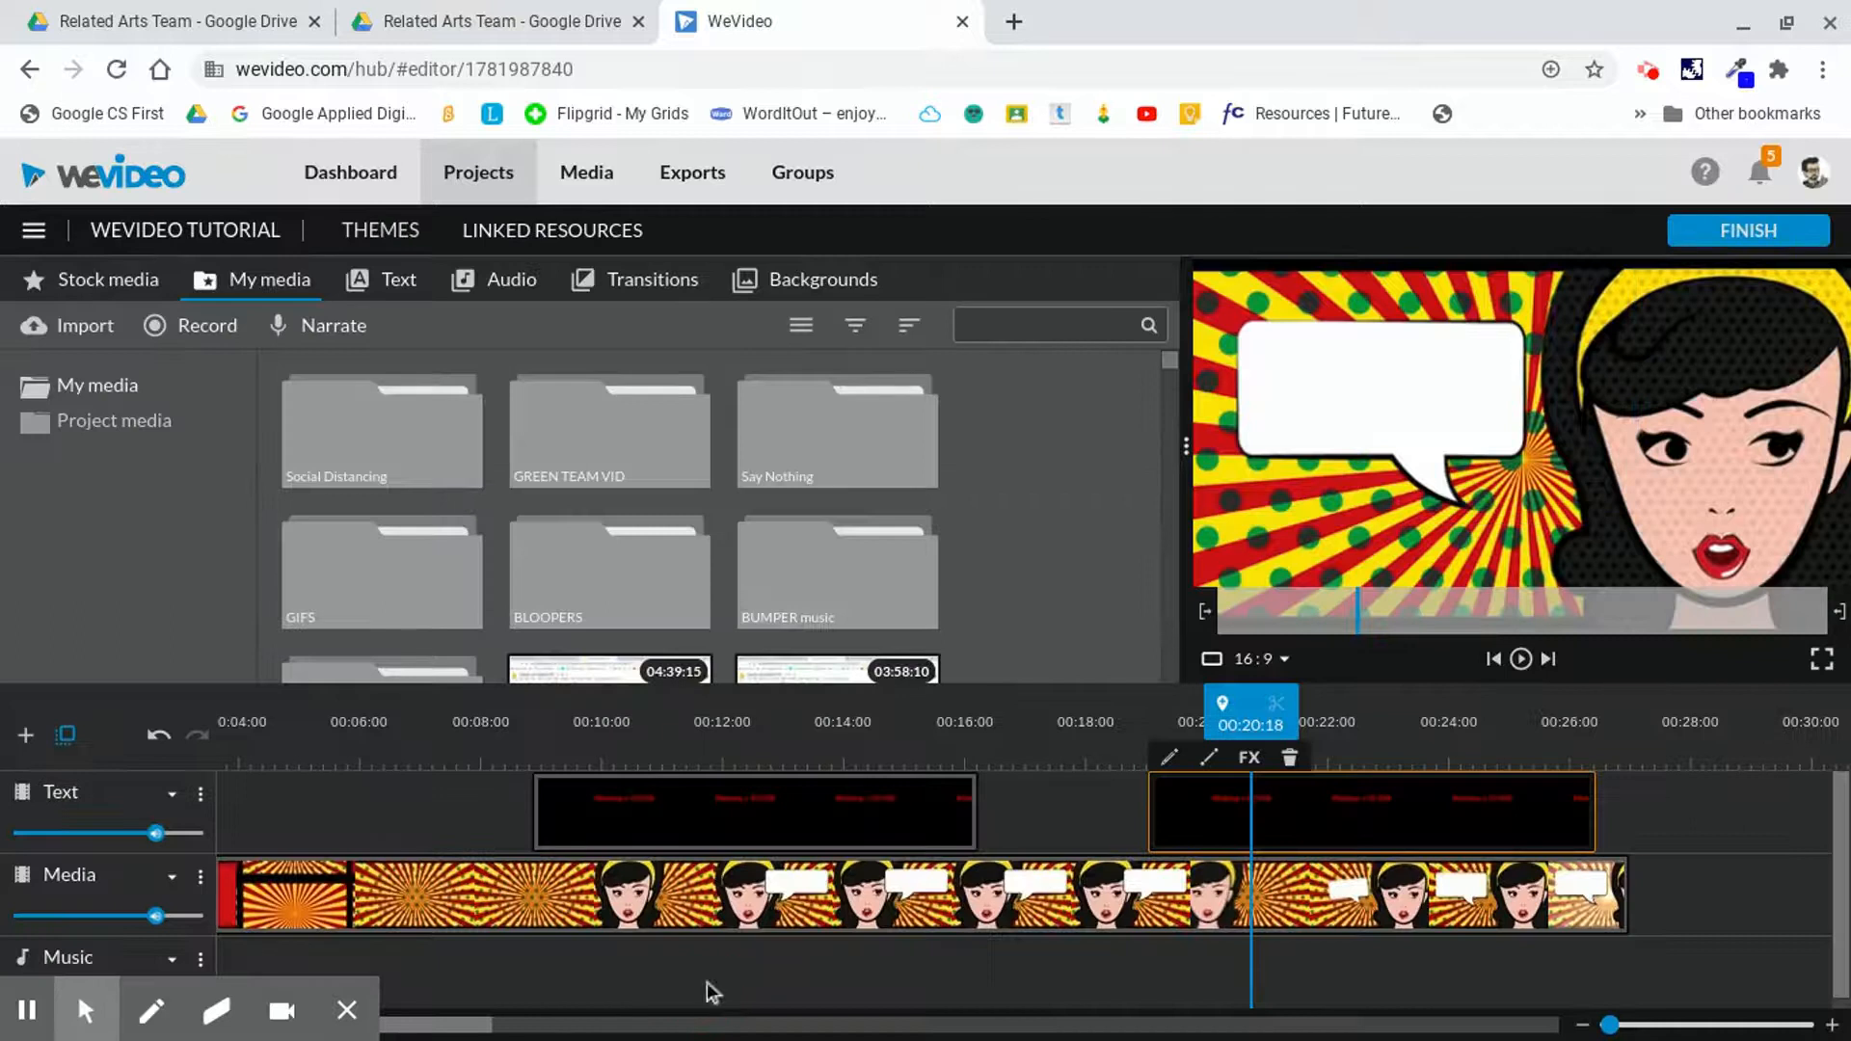
# - Play back the with Google Sheets title and trim its start slightly on the Text track
pyautogui.moveTo(1190, 714); pyautogui.dragTo(1060, 728)
pyautogui.click(1521, 659)
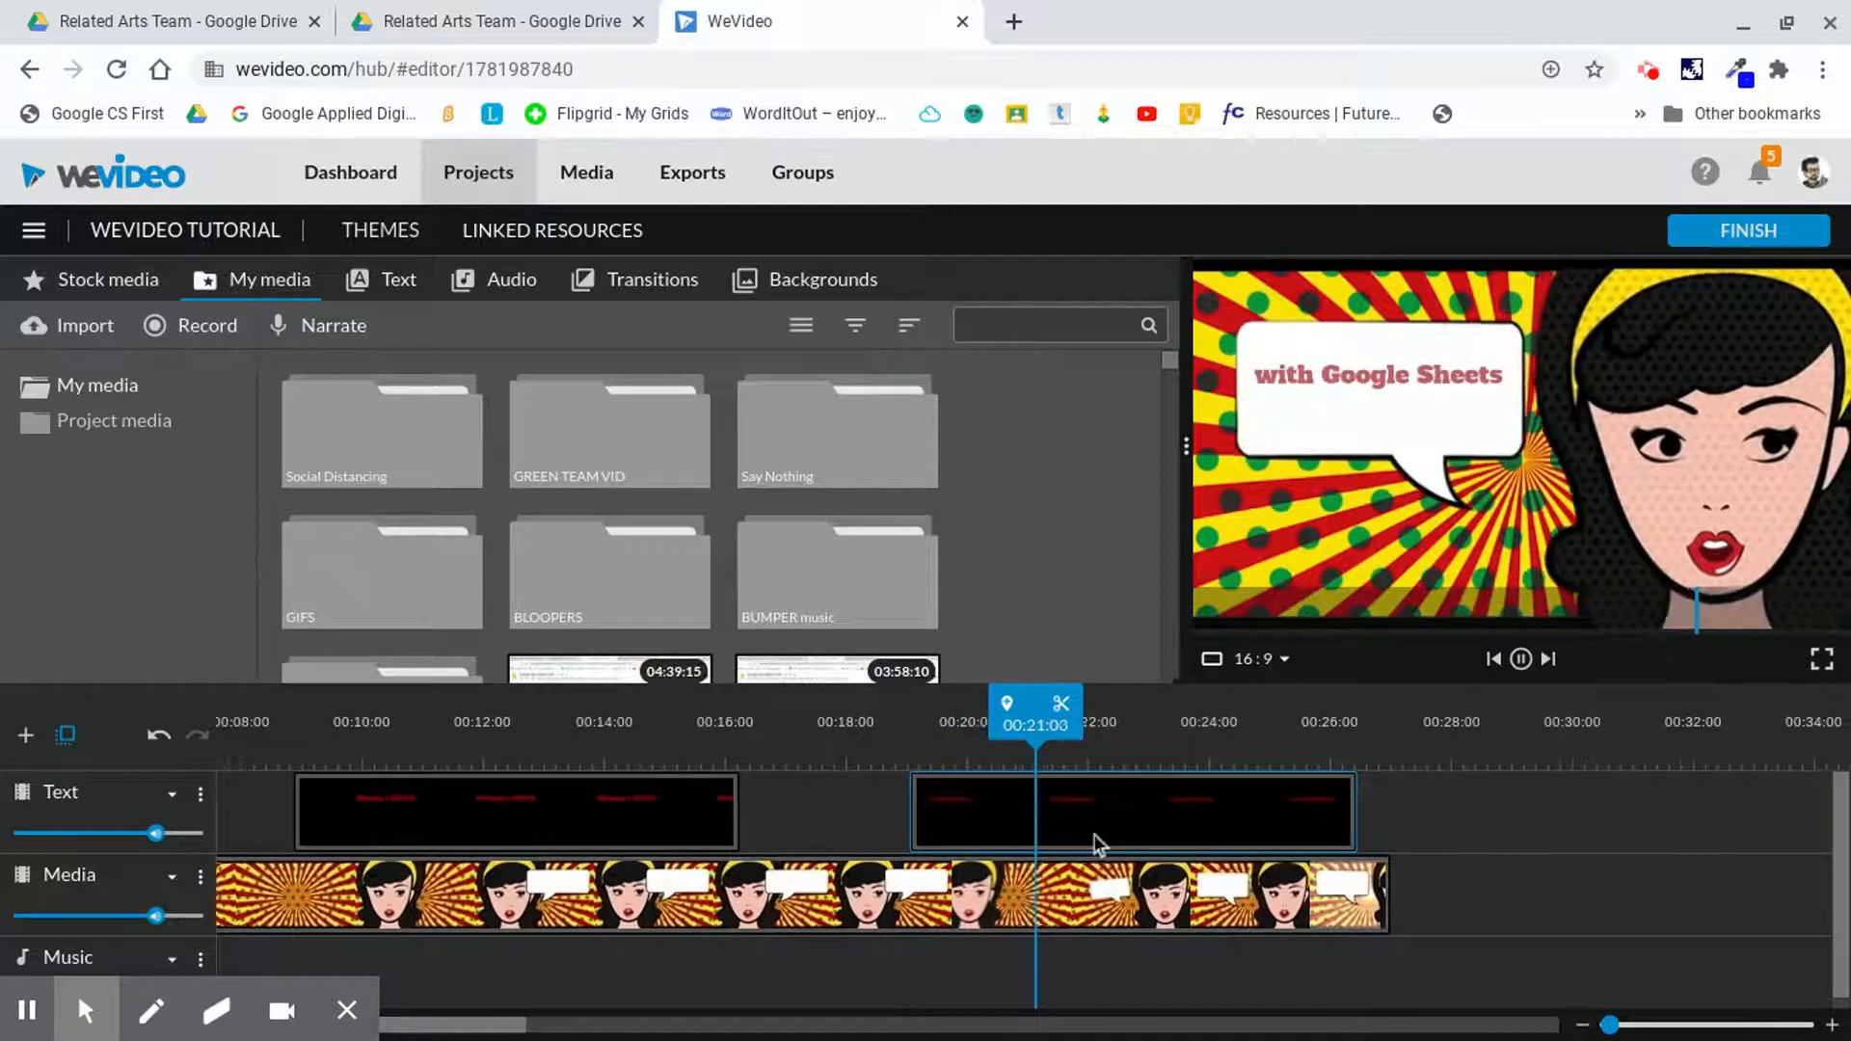
pyautogui.click(904, 817)
pyautogui.moveTo(872, 818); pyautogui.dragTo(886, 818)
pyautogui.moveTo(884, 748); pyautogui.dragTo(883, 734)
# - Replay the with Google Sheets title and return the playhead to 00:00:00
pyautogui.click(1537, 659)
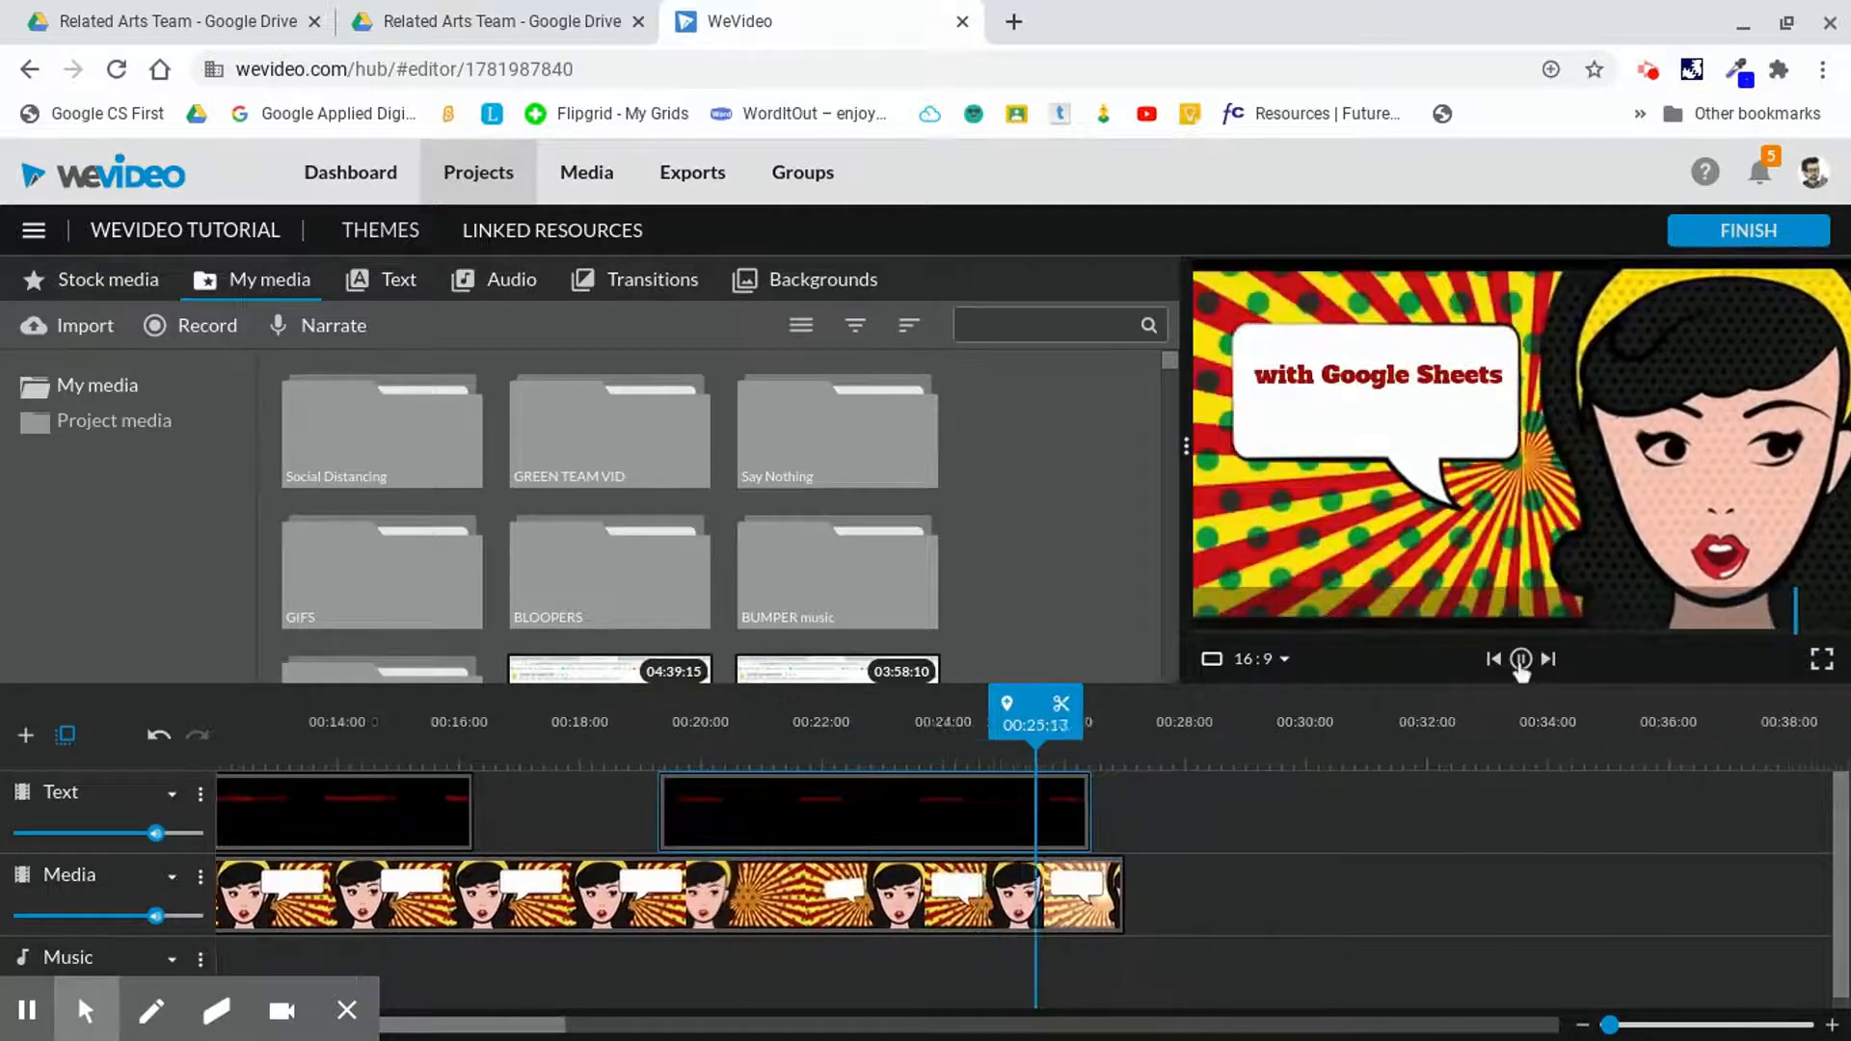
pyautogui.click(1521, 659)
pyautogui.moveTo(1053, 738); pyautogui.dragTo(10, 711)
pyautogui.moveTo(271, 735); pyautogui.dragTo(161, 730)
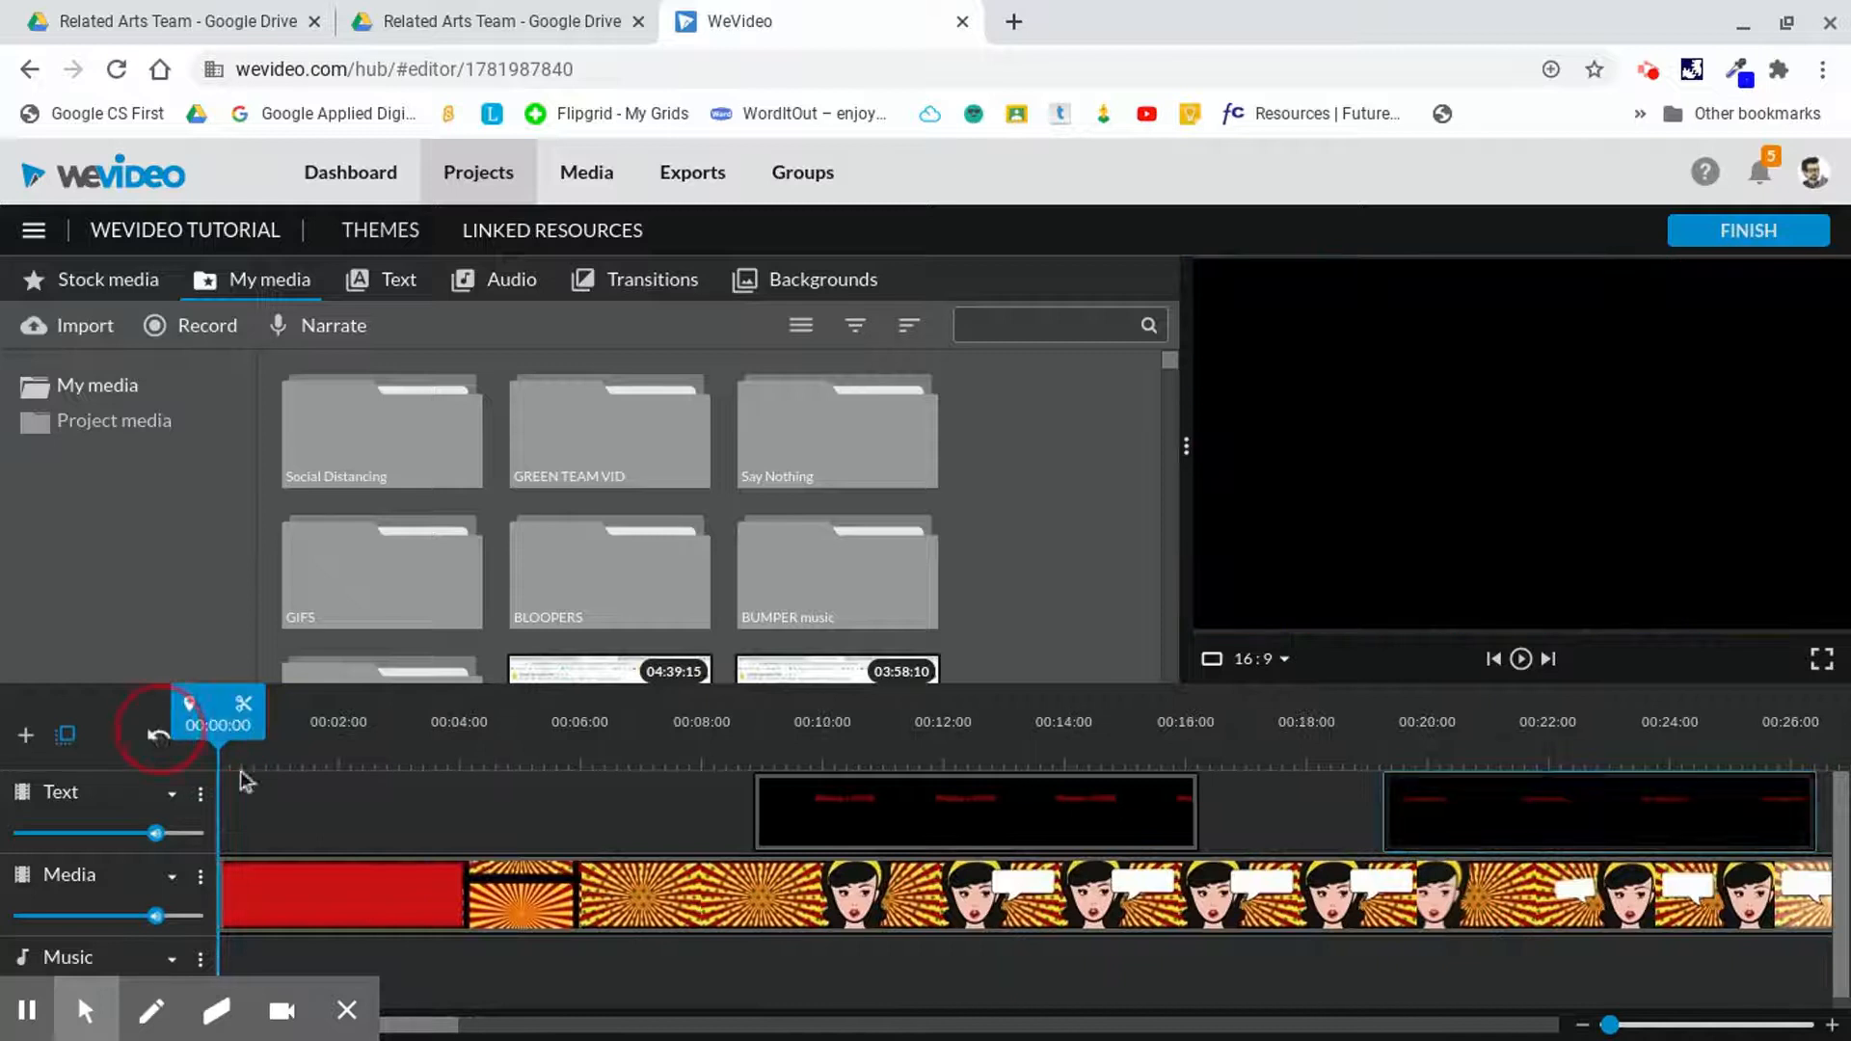
pyautogui.click(347, 1010)
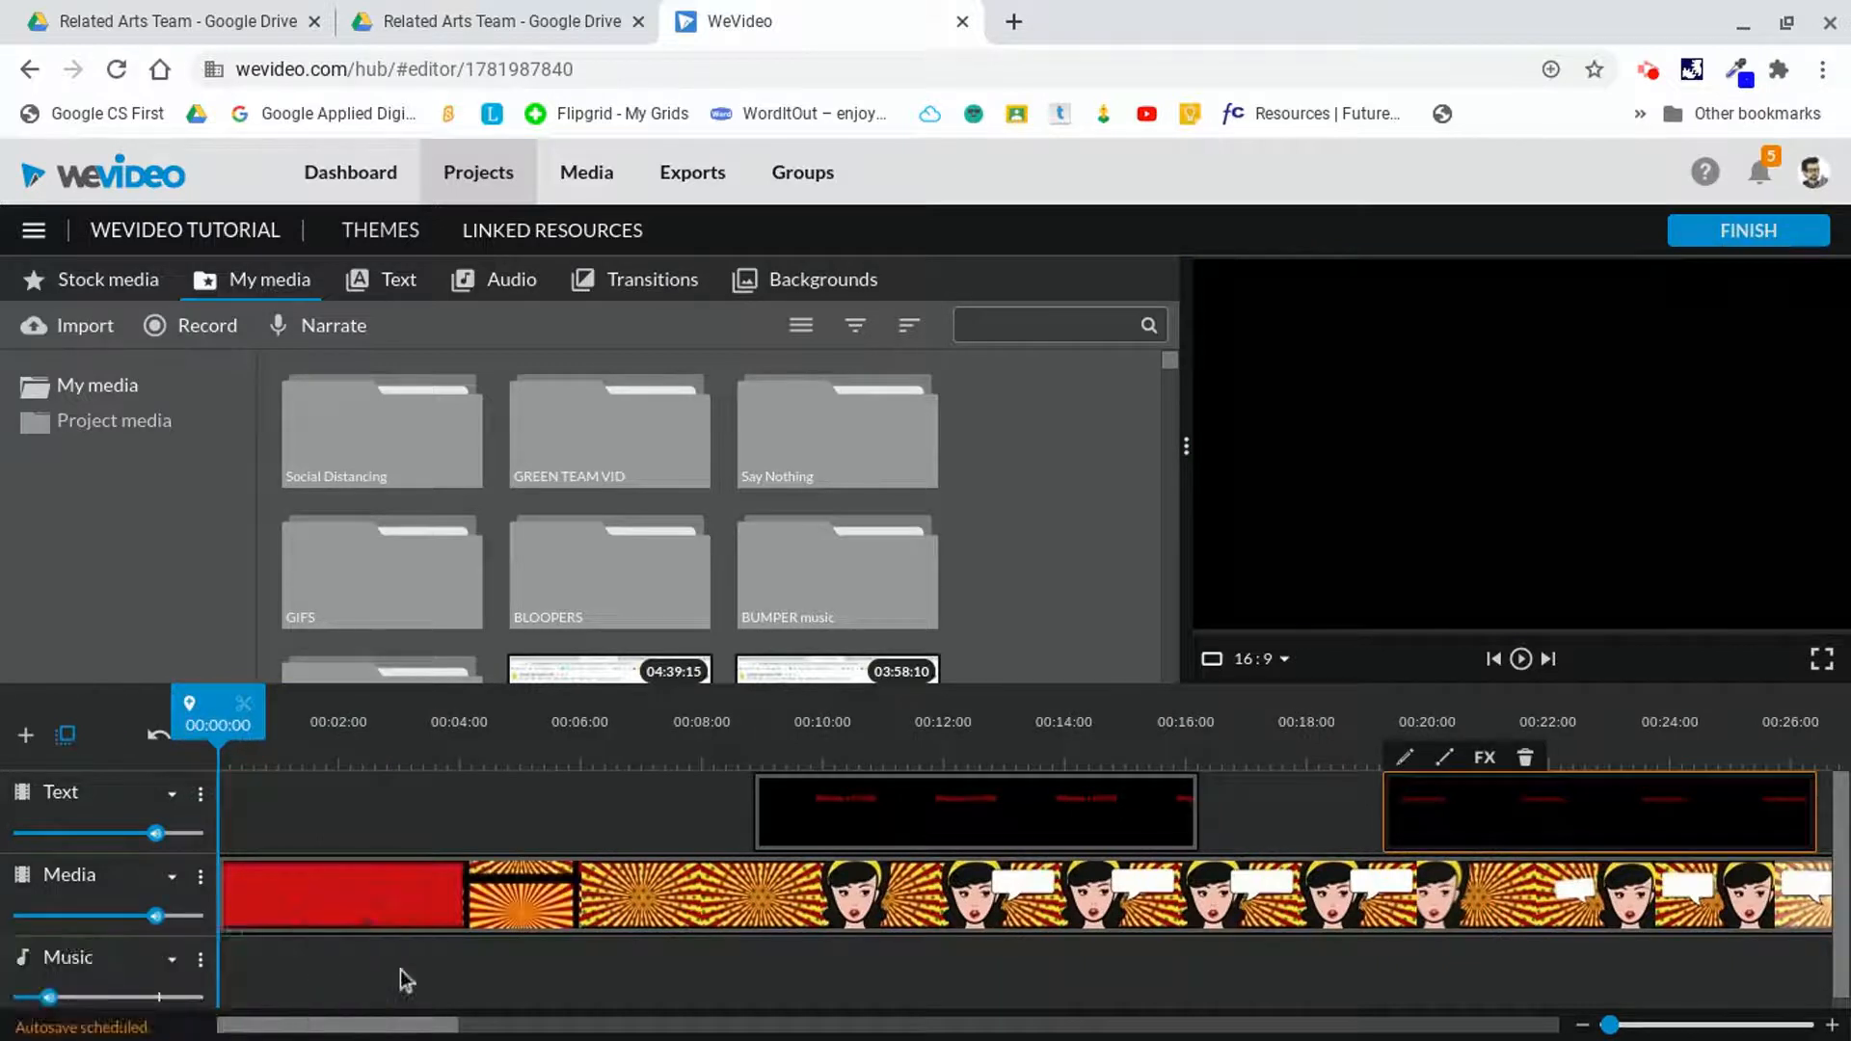
pyautogui.moveTo(232, 761); pyautogui.dragTo(439, 762)
pyautogui.moveTo(552, 757); pyautogui.dragTo(135, 757)
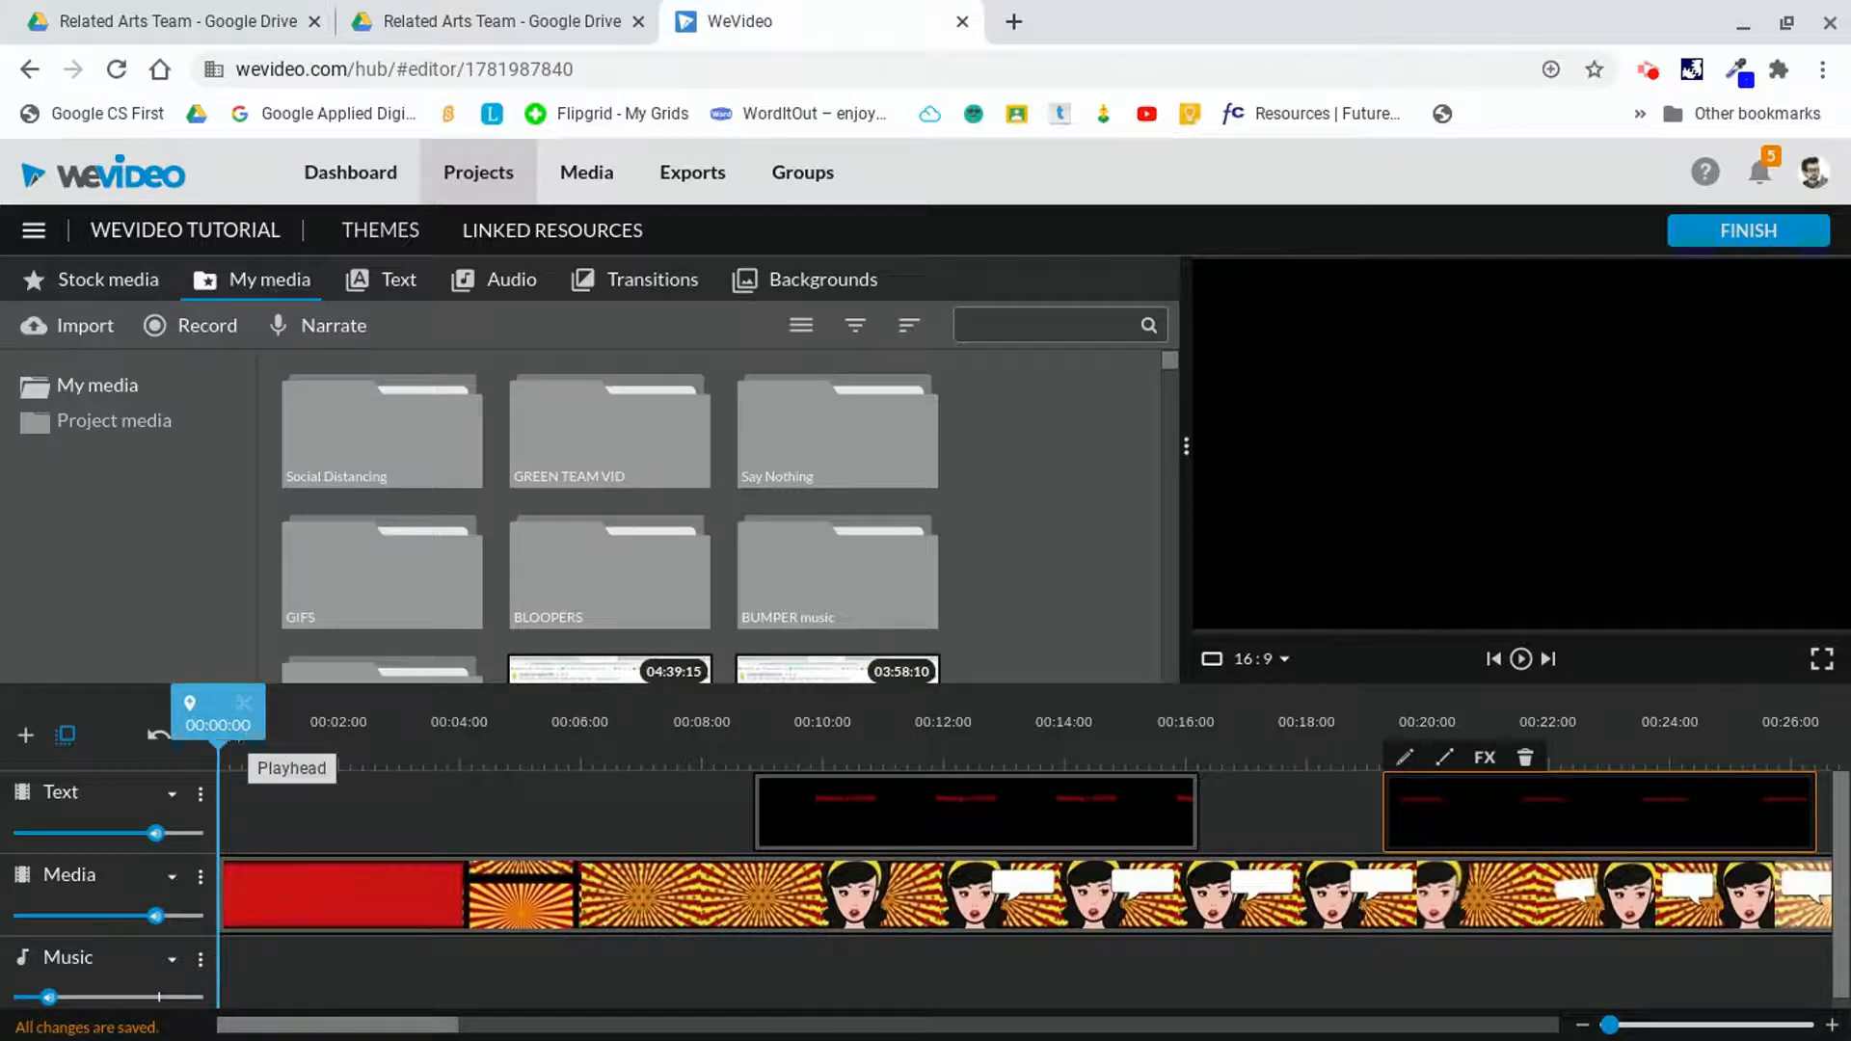
# - Search the stock media for "house music" and restrict the search to audio
pyautogui.click(133, 289)
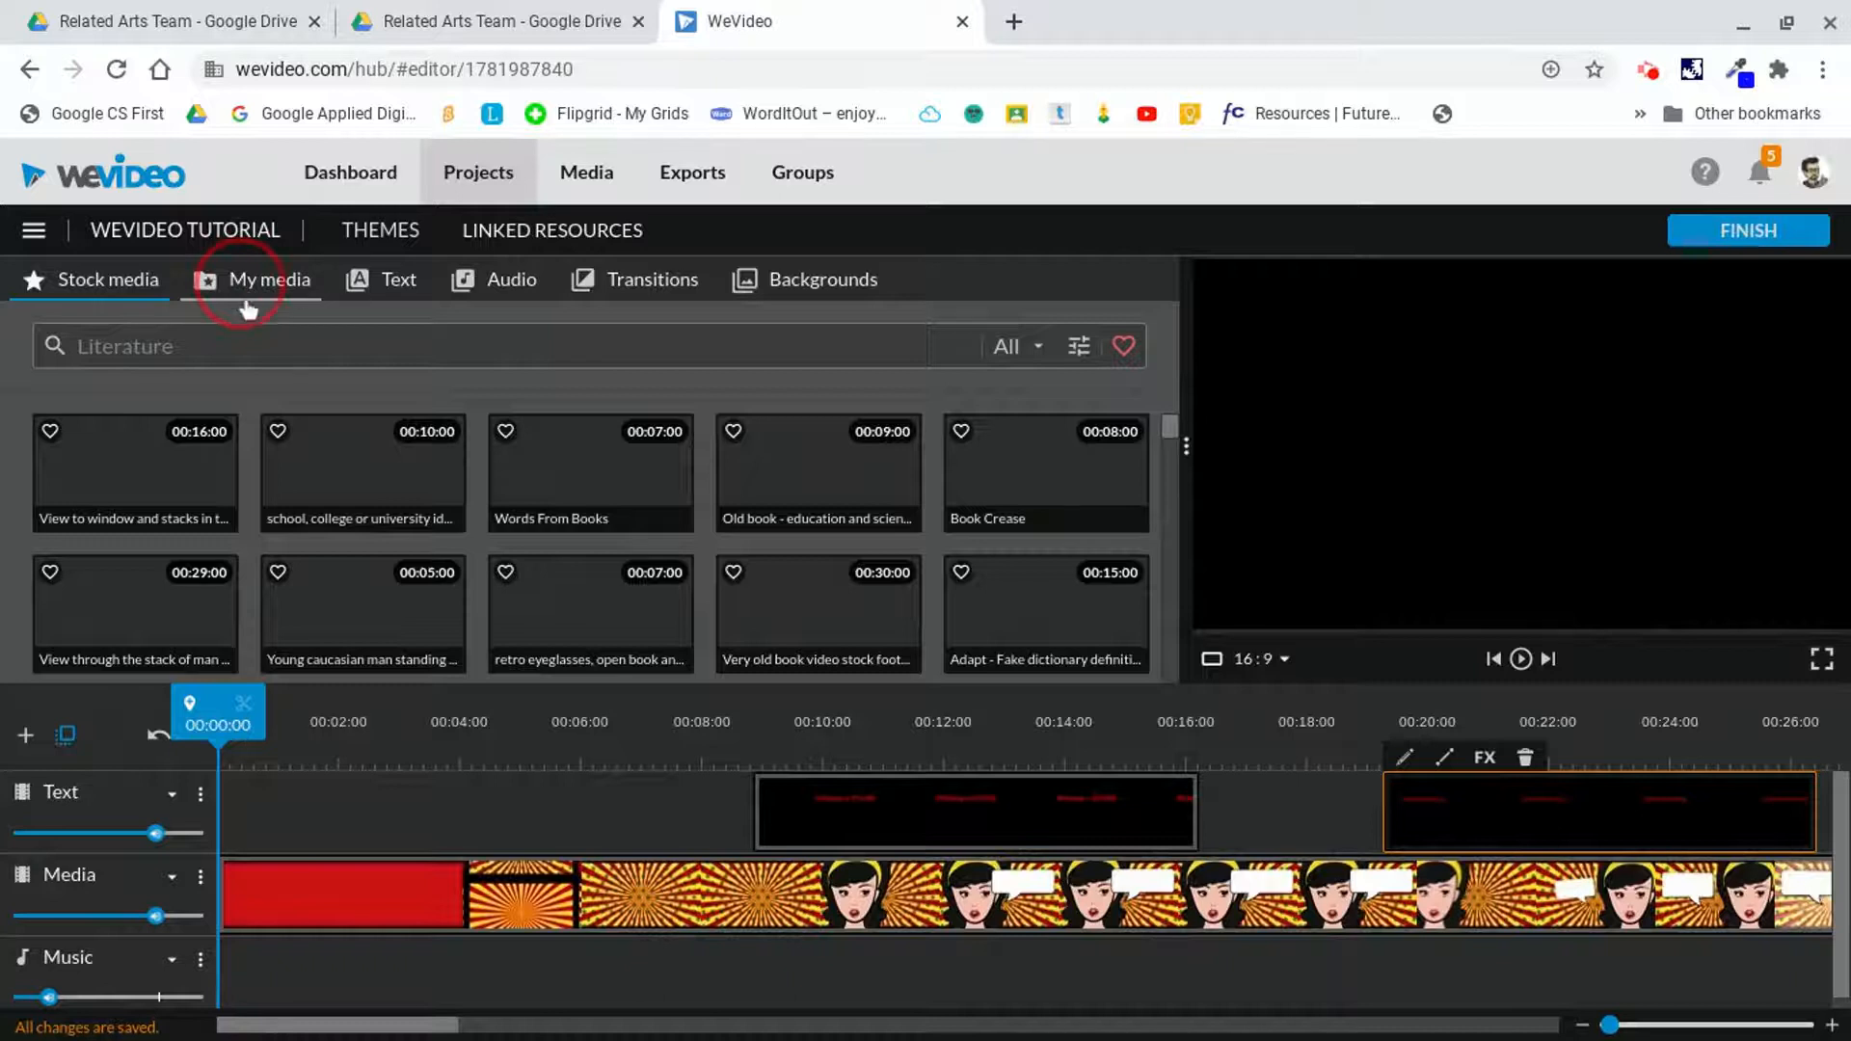
pyautogui.click(206, 305)
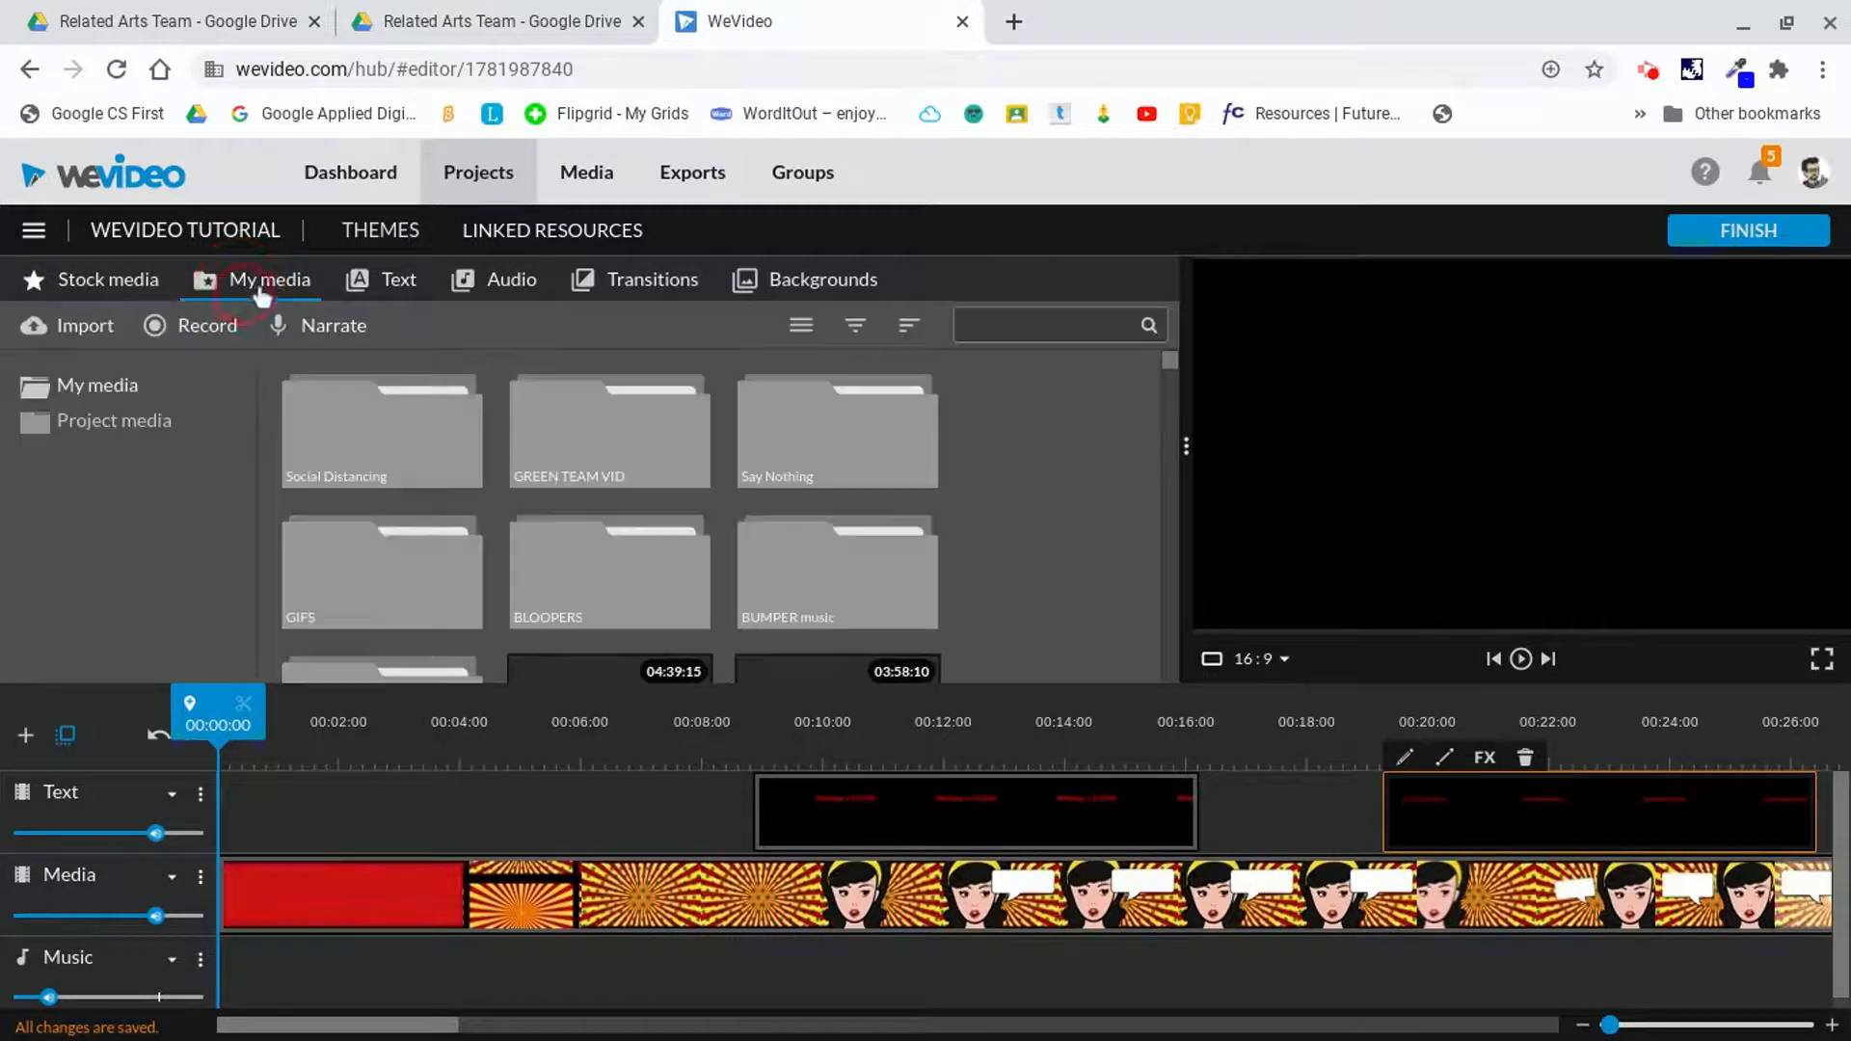
pyautogui.click(119, 285)
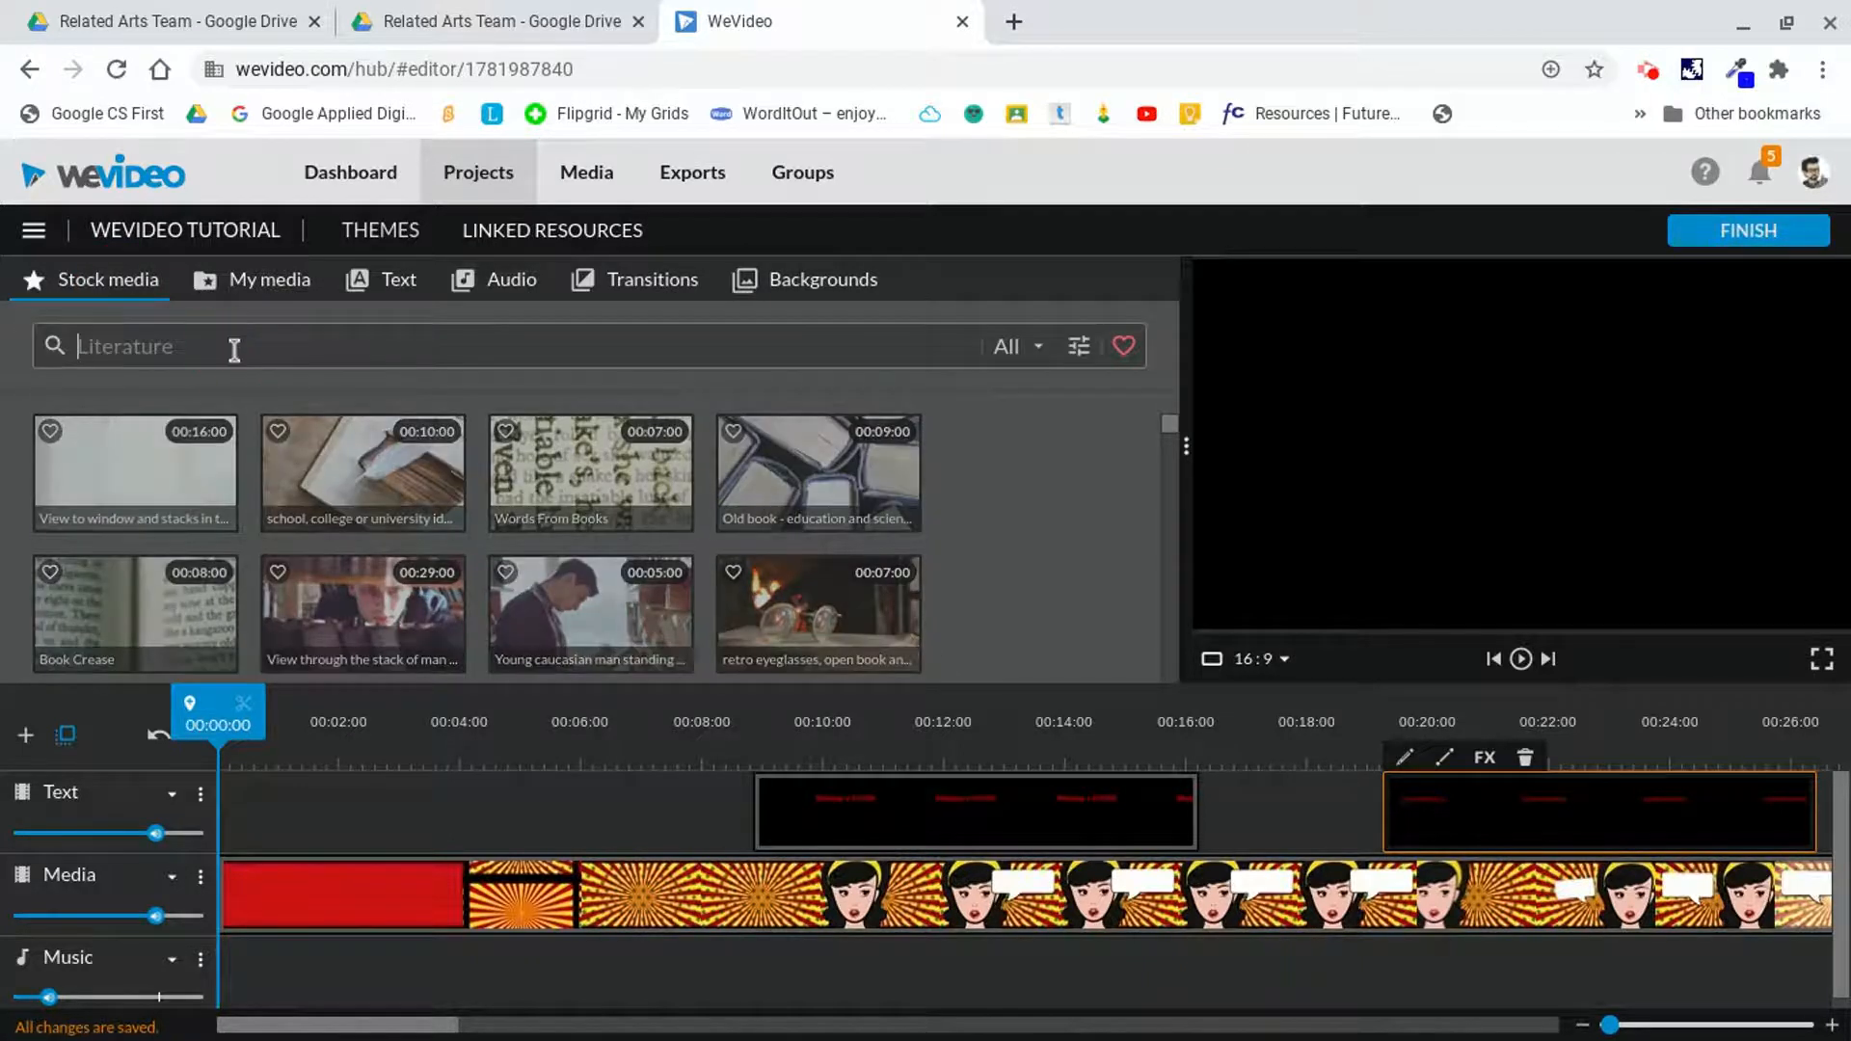
pyautogui.write('h')
pyautogui.click(1040, 349)
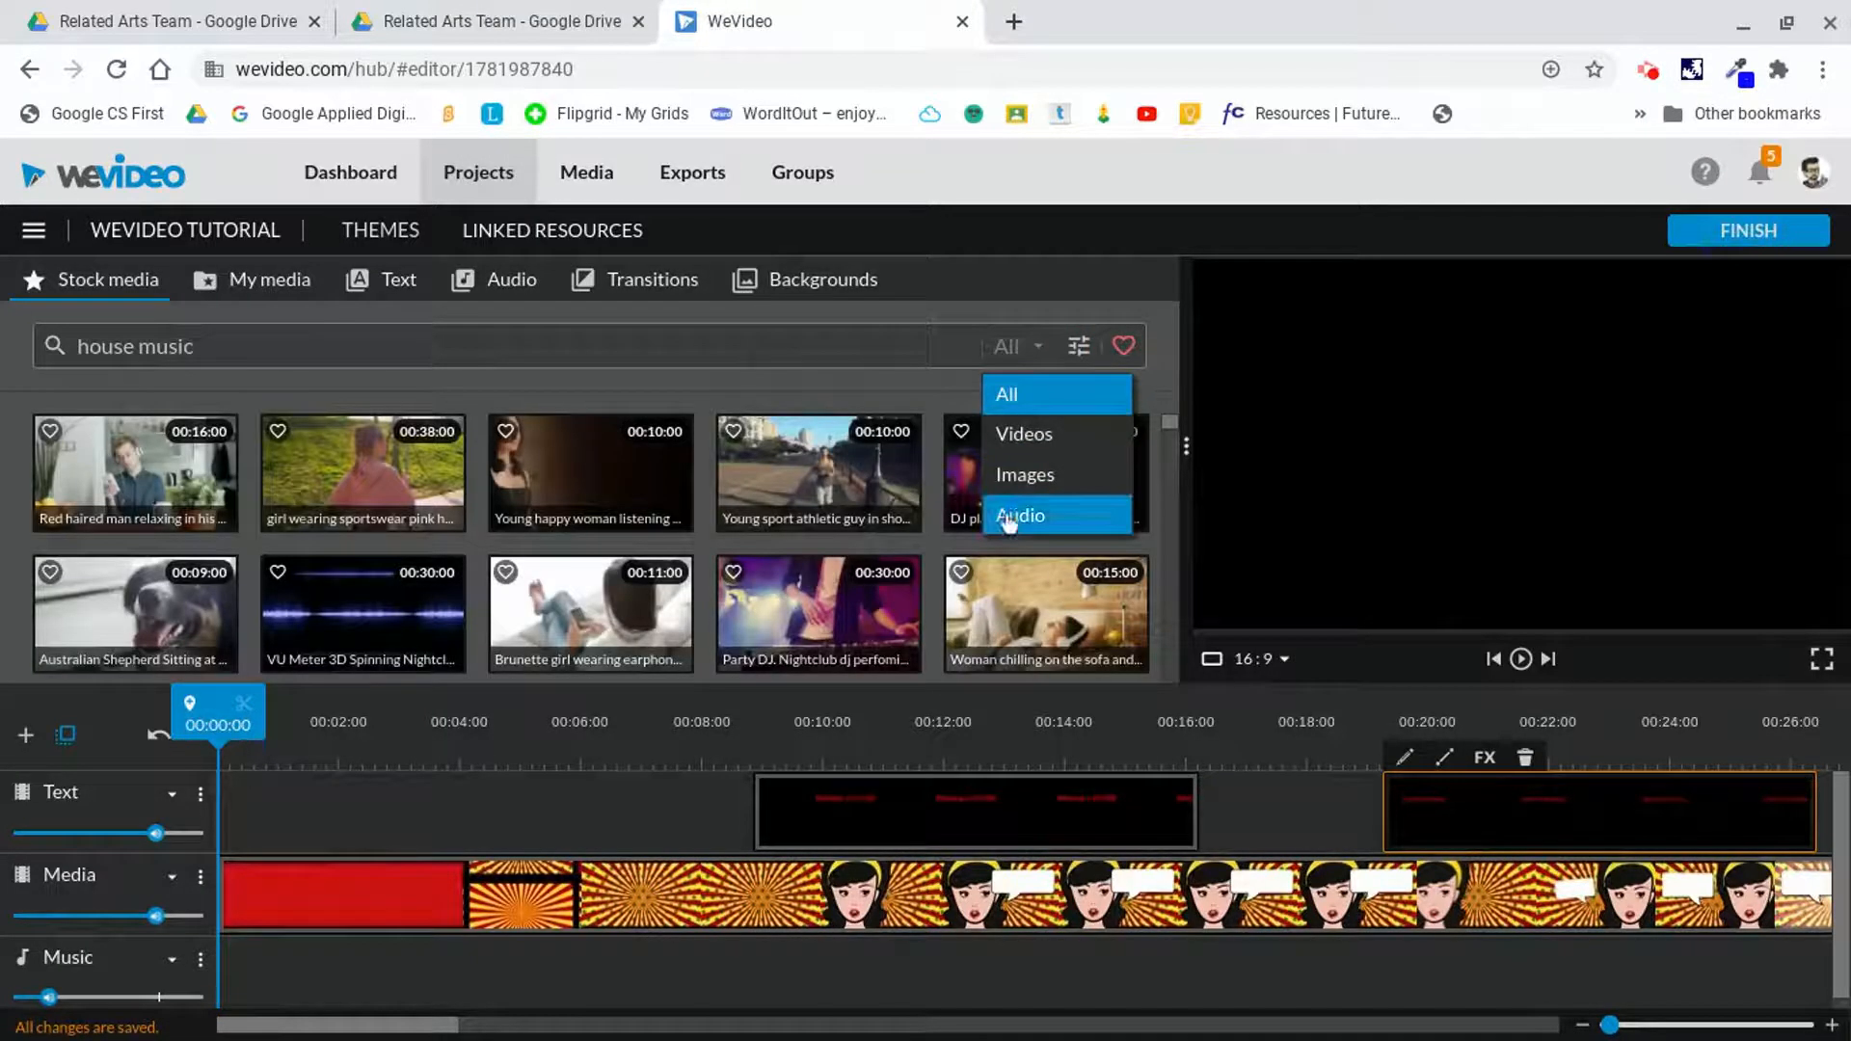
pyautogui.click(1007, 515)
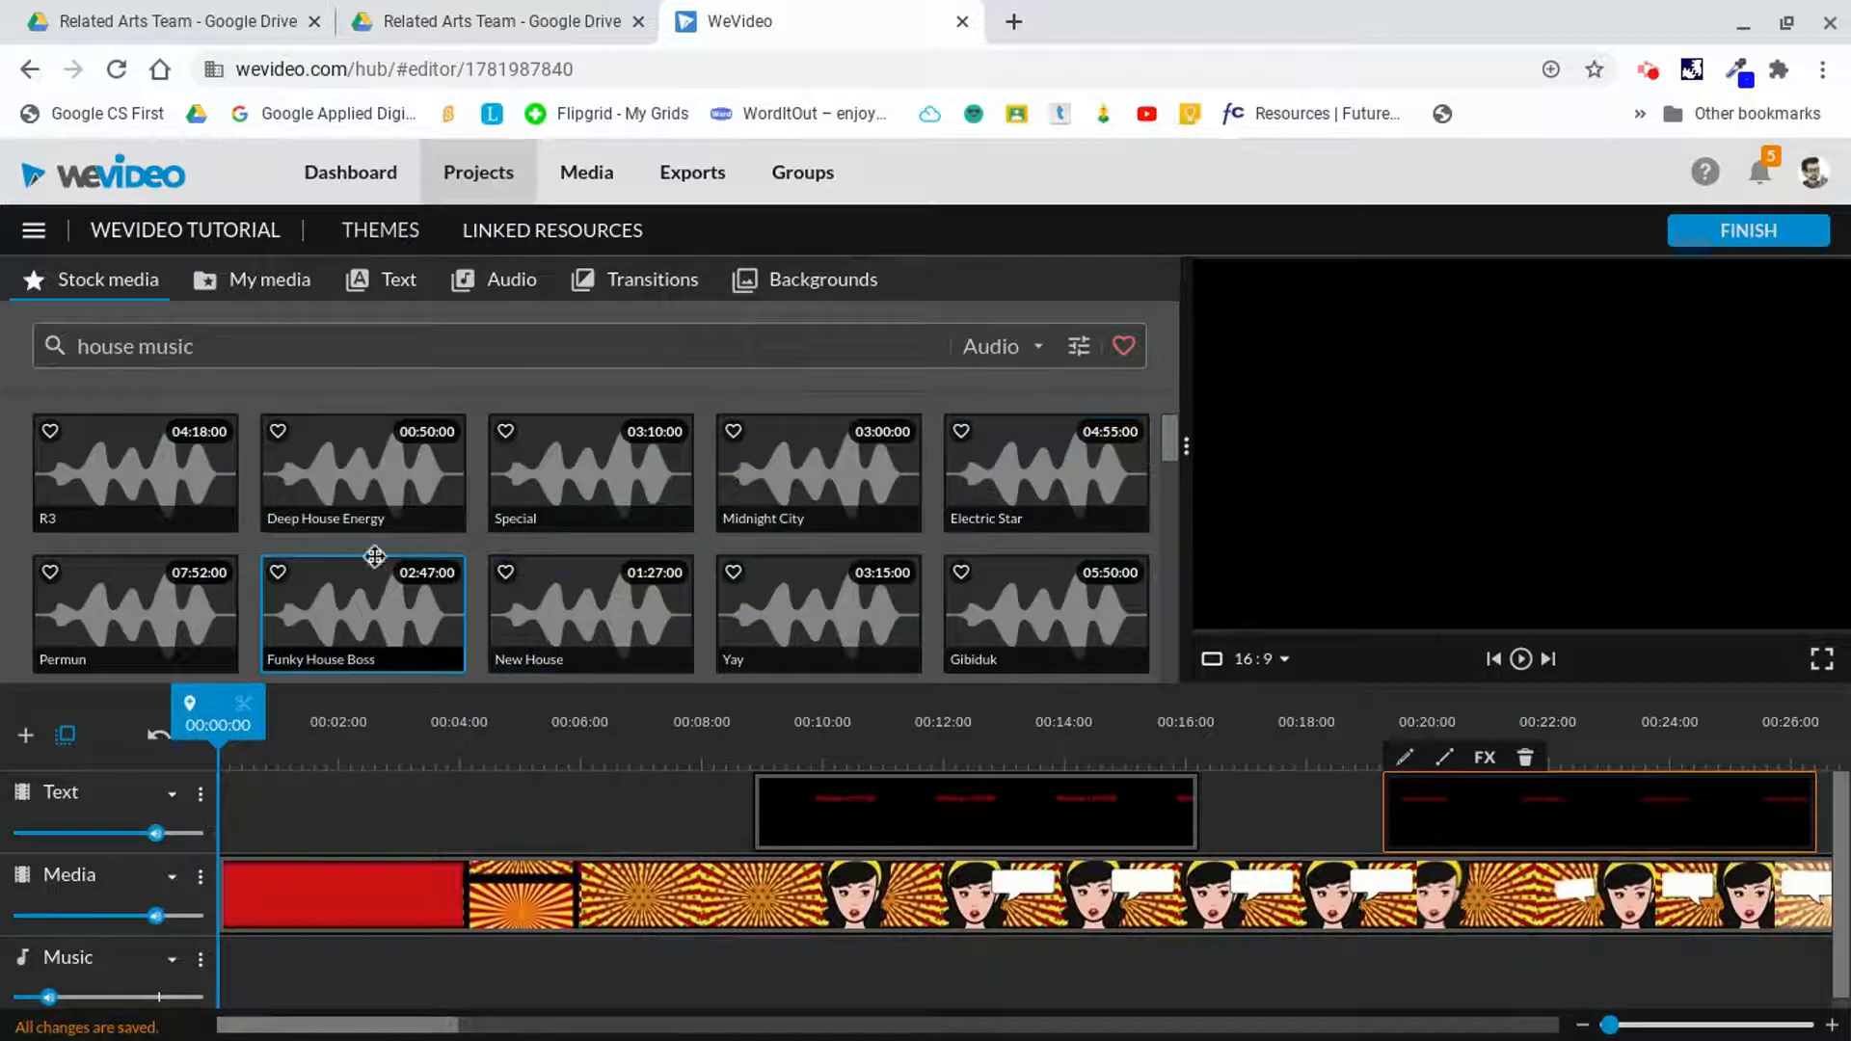
# - Preview Deep House Energy, Special and Electric Star, and add Electric Star at the start of the Music track
pyautogui.click(350, 523)
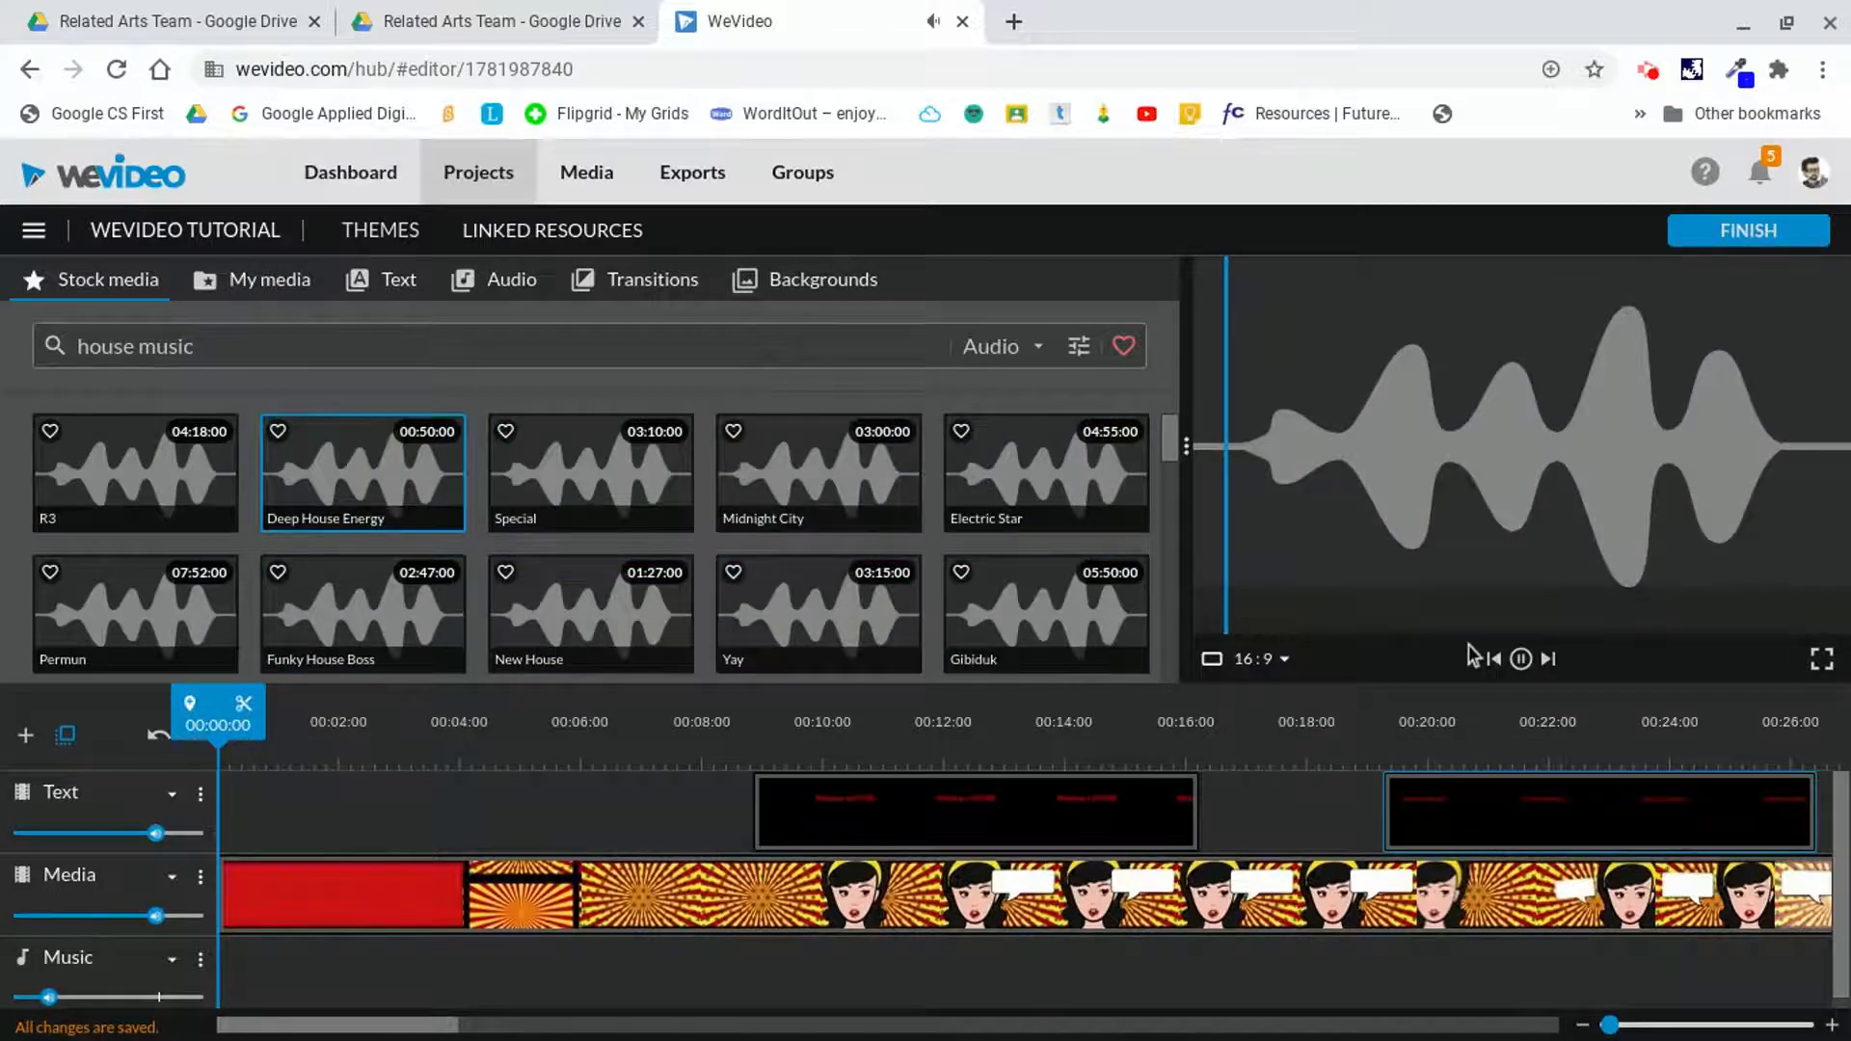
pyautogui.click(530, 513)
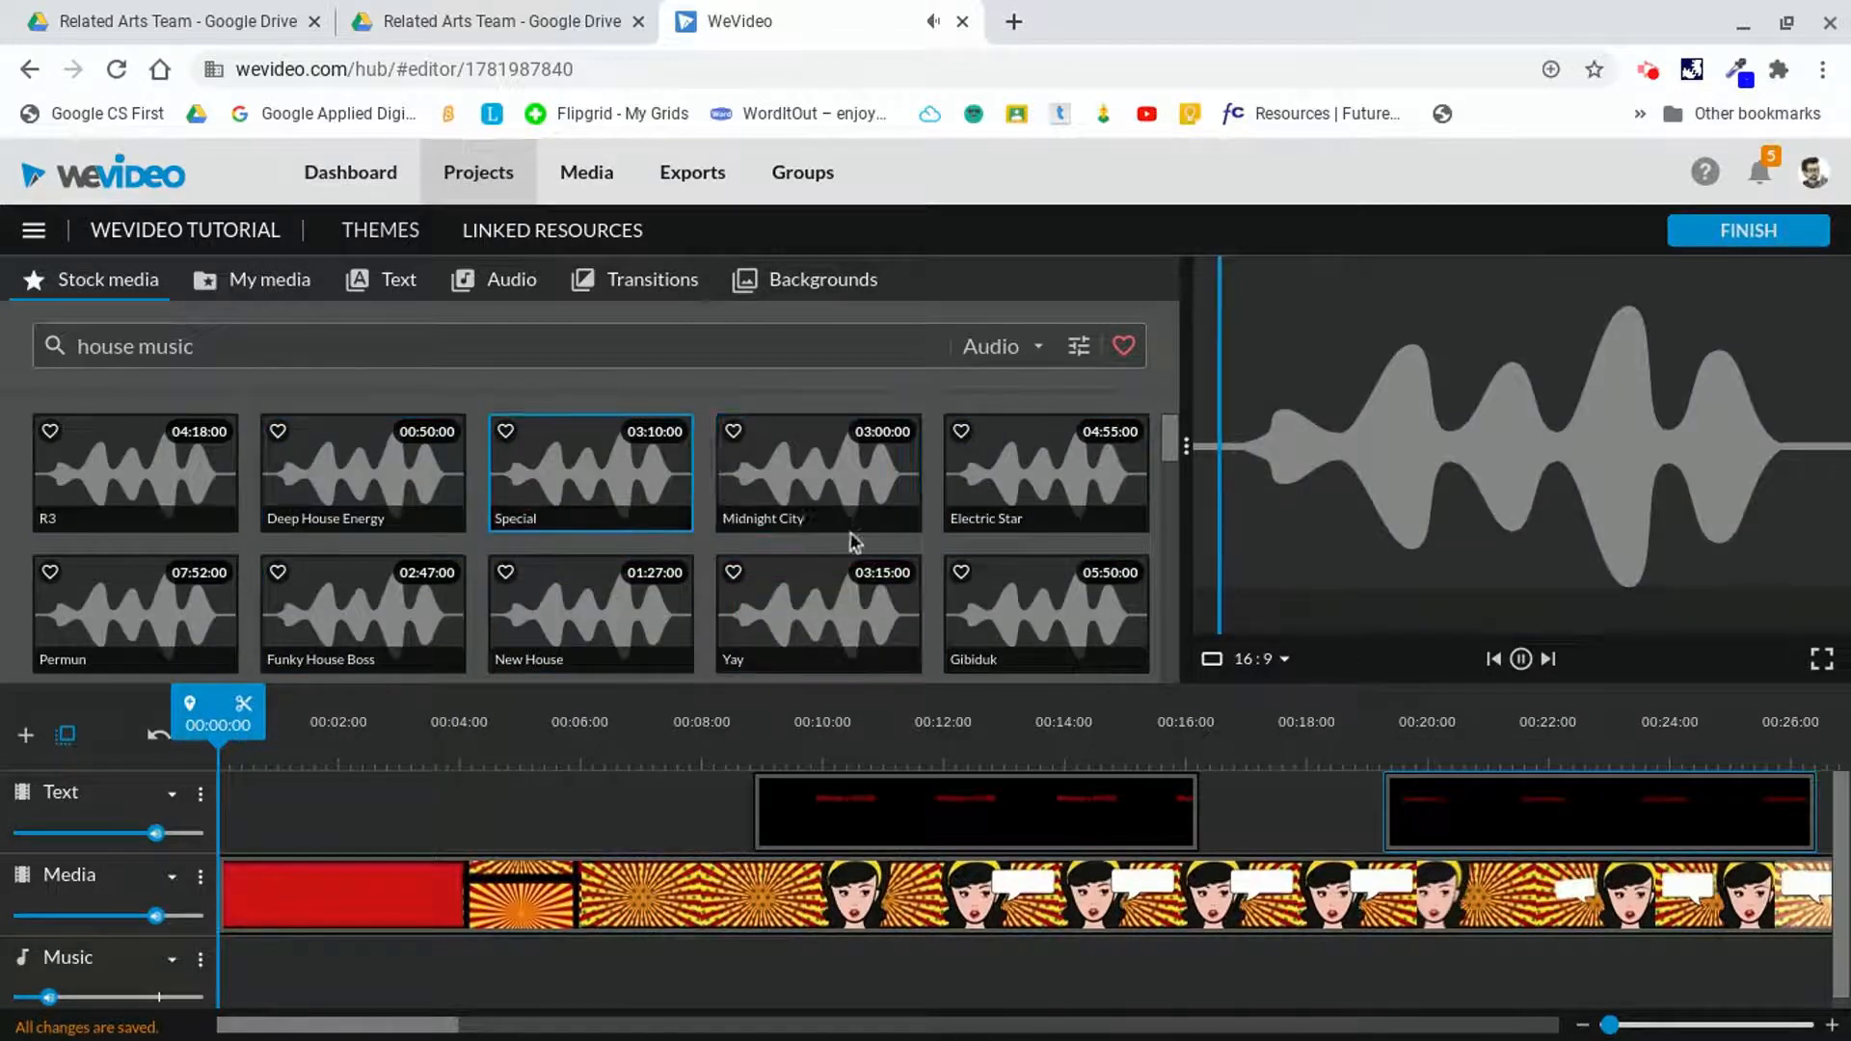
pyautogui.click(995, 501)
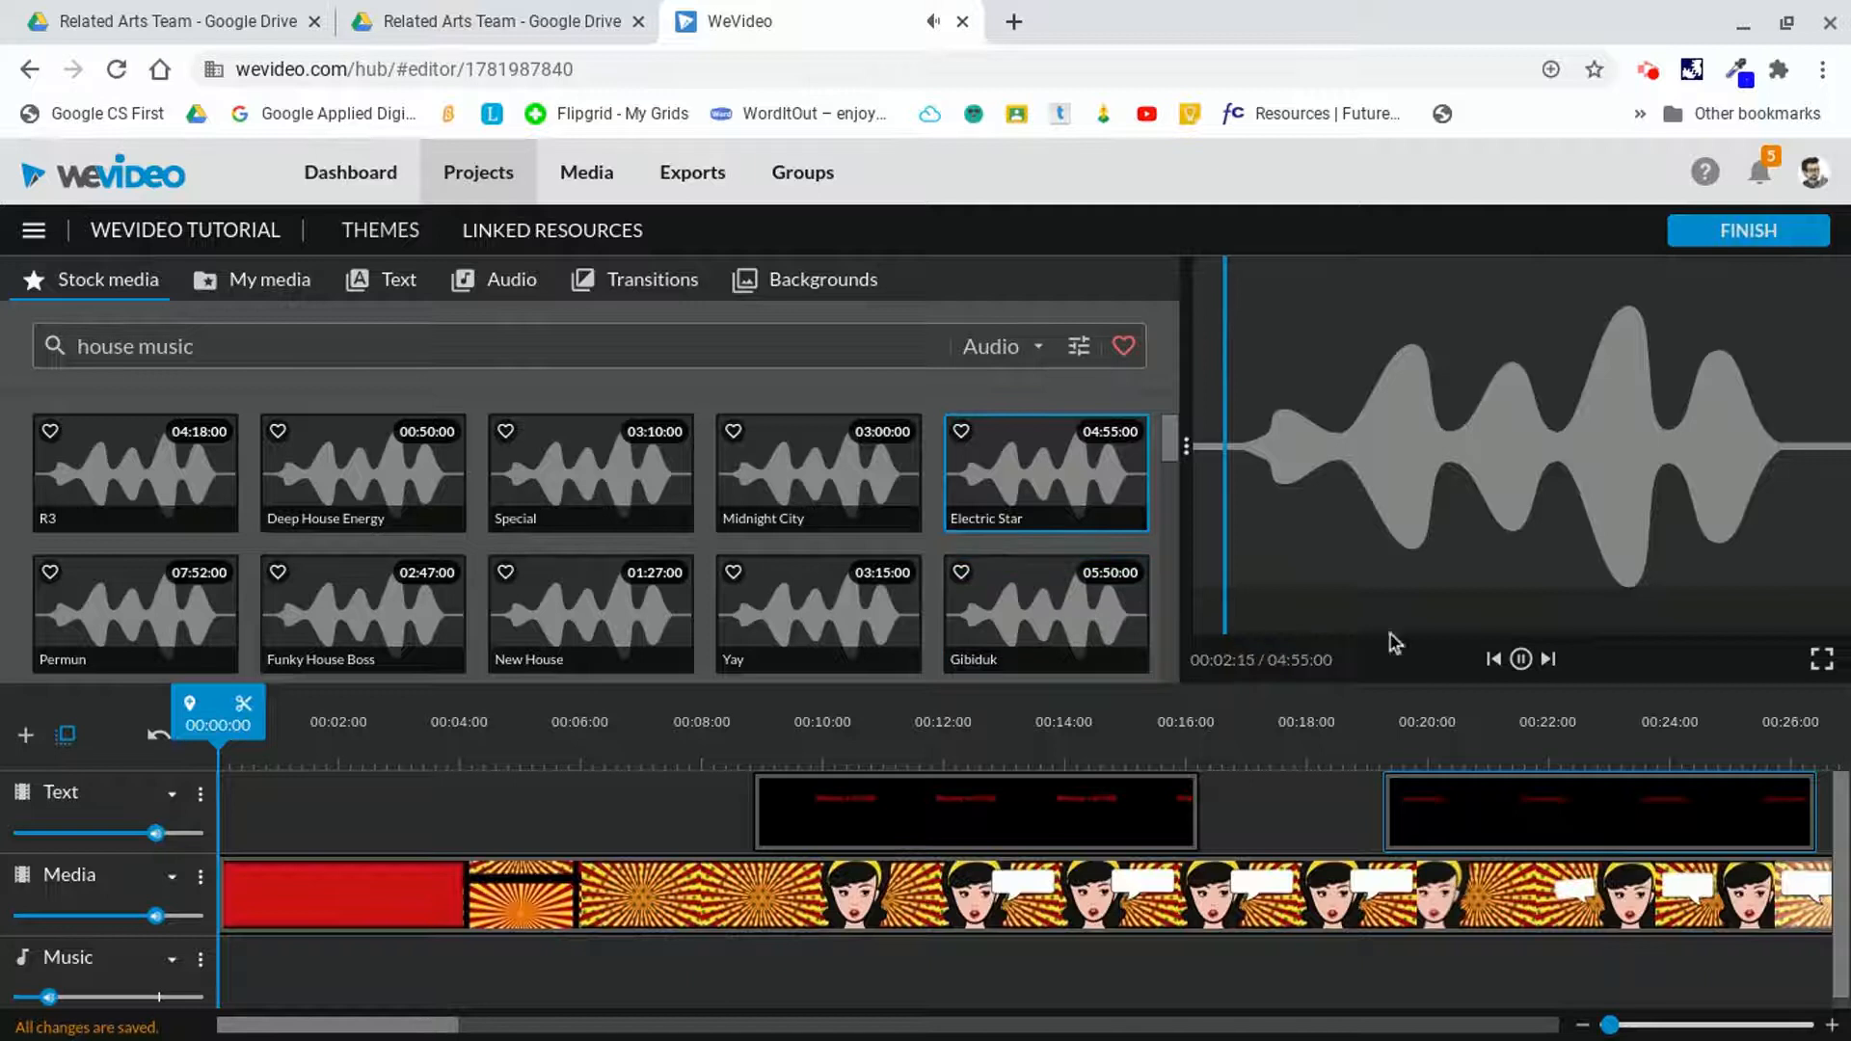
pyautogui.click(1520, 658)
pyautogui.moveTo(1004, 484); pyautogui.dragTo(254, 972)
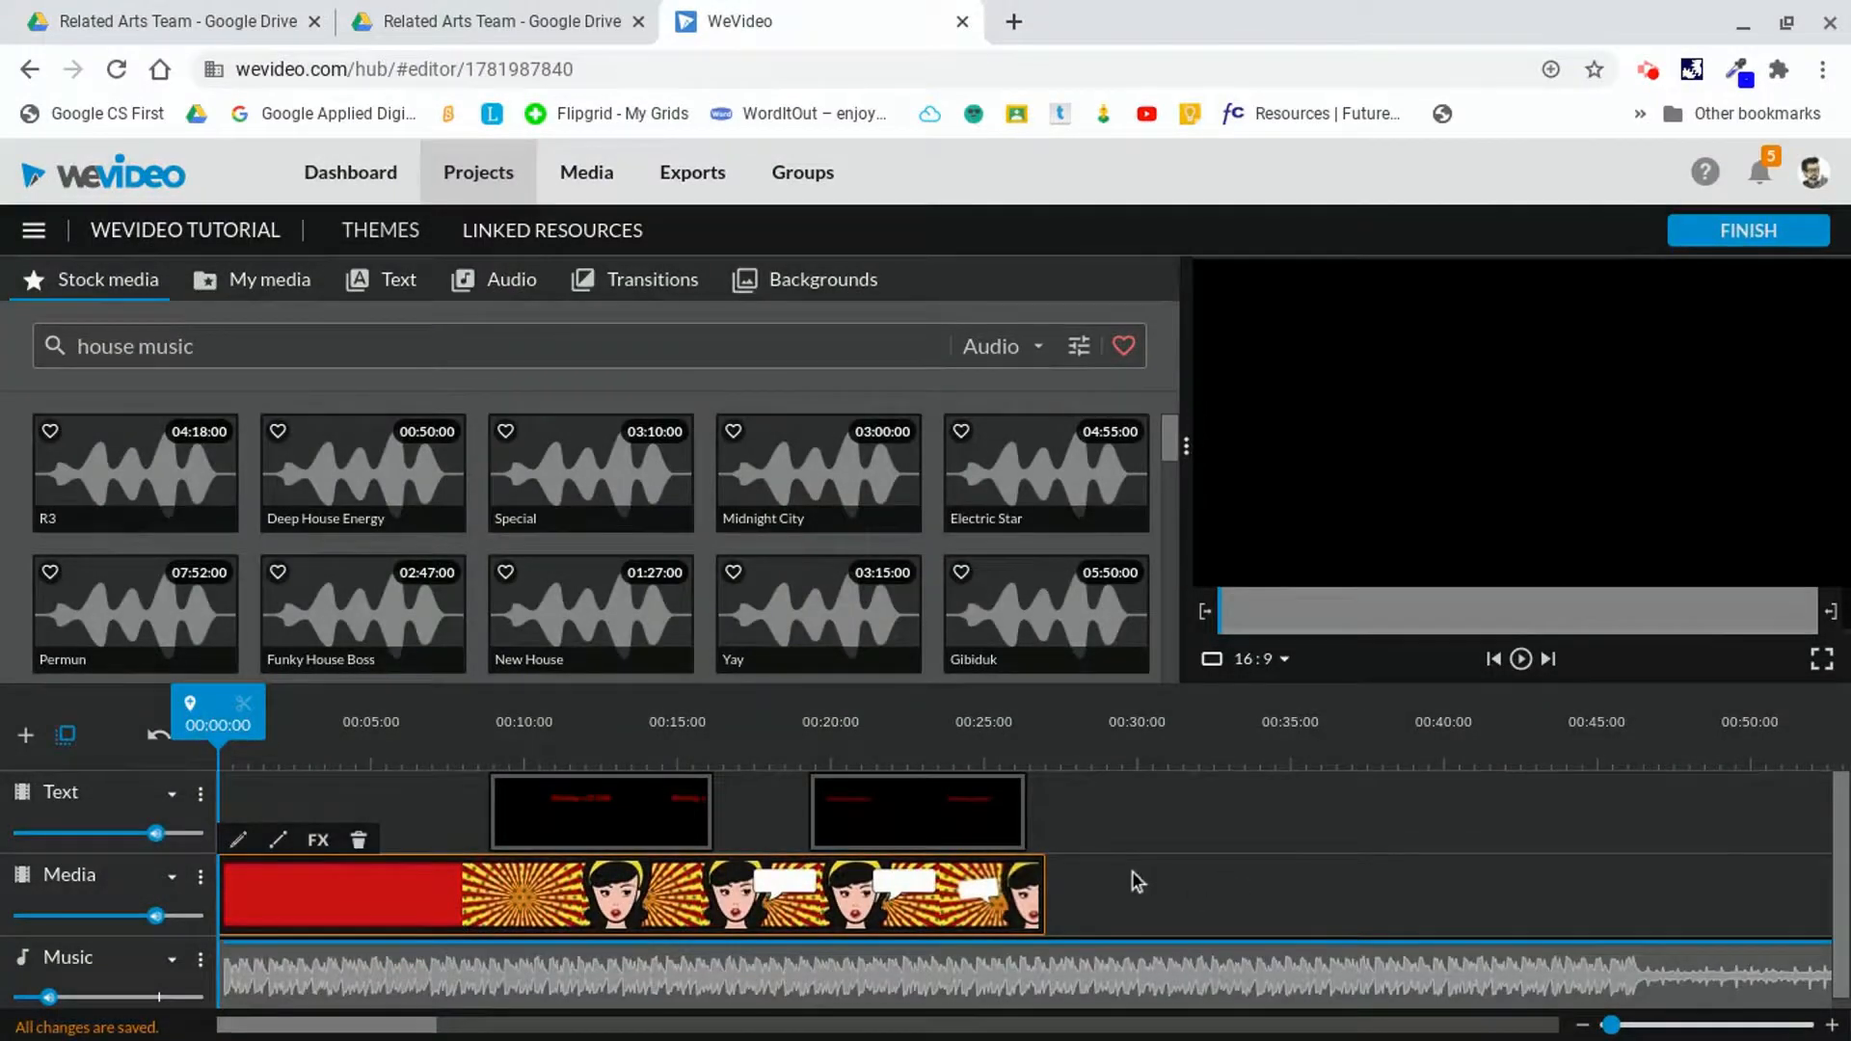
# - Play back the intro with its music and split Electric Star at 00:26:24, where the pop art clip ends
pyautogui.press('space')
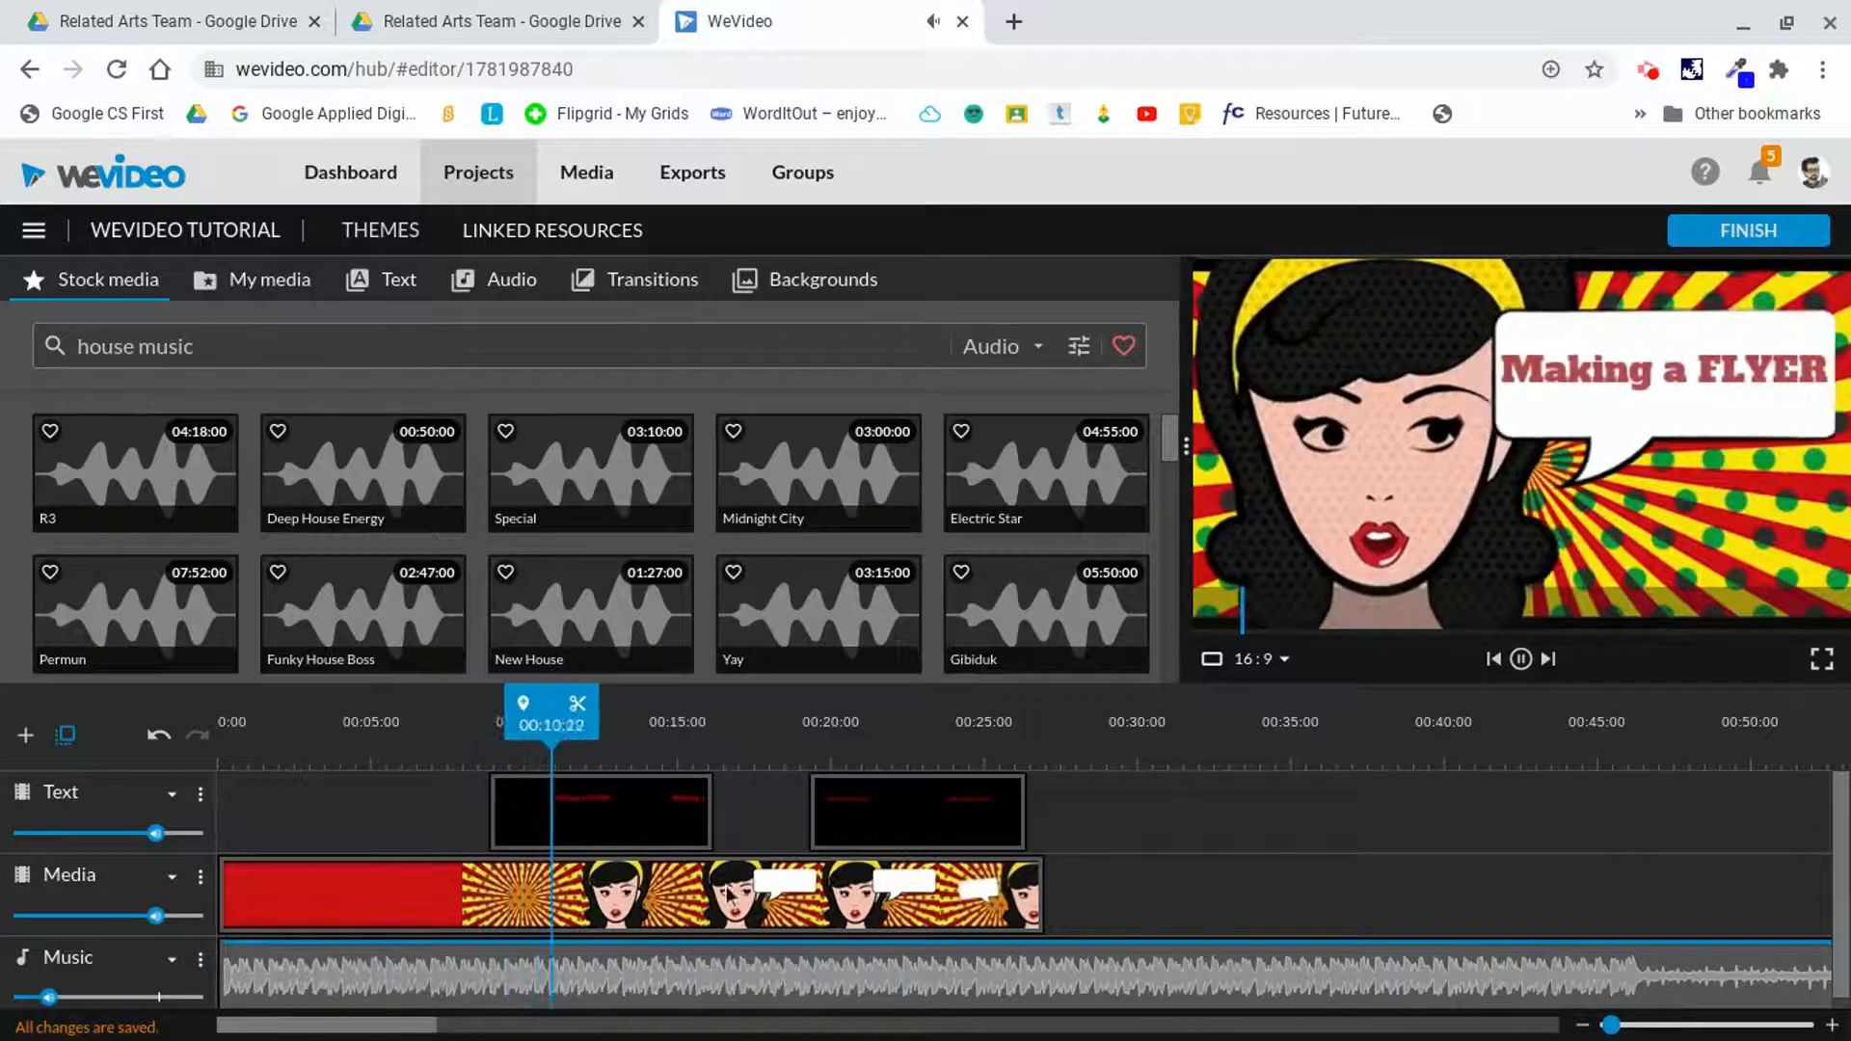
pyautogui.click(858, 920)
pyautogui.moveTo(630, 741); pyautogui.dragTo(1051, 752)
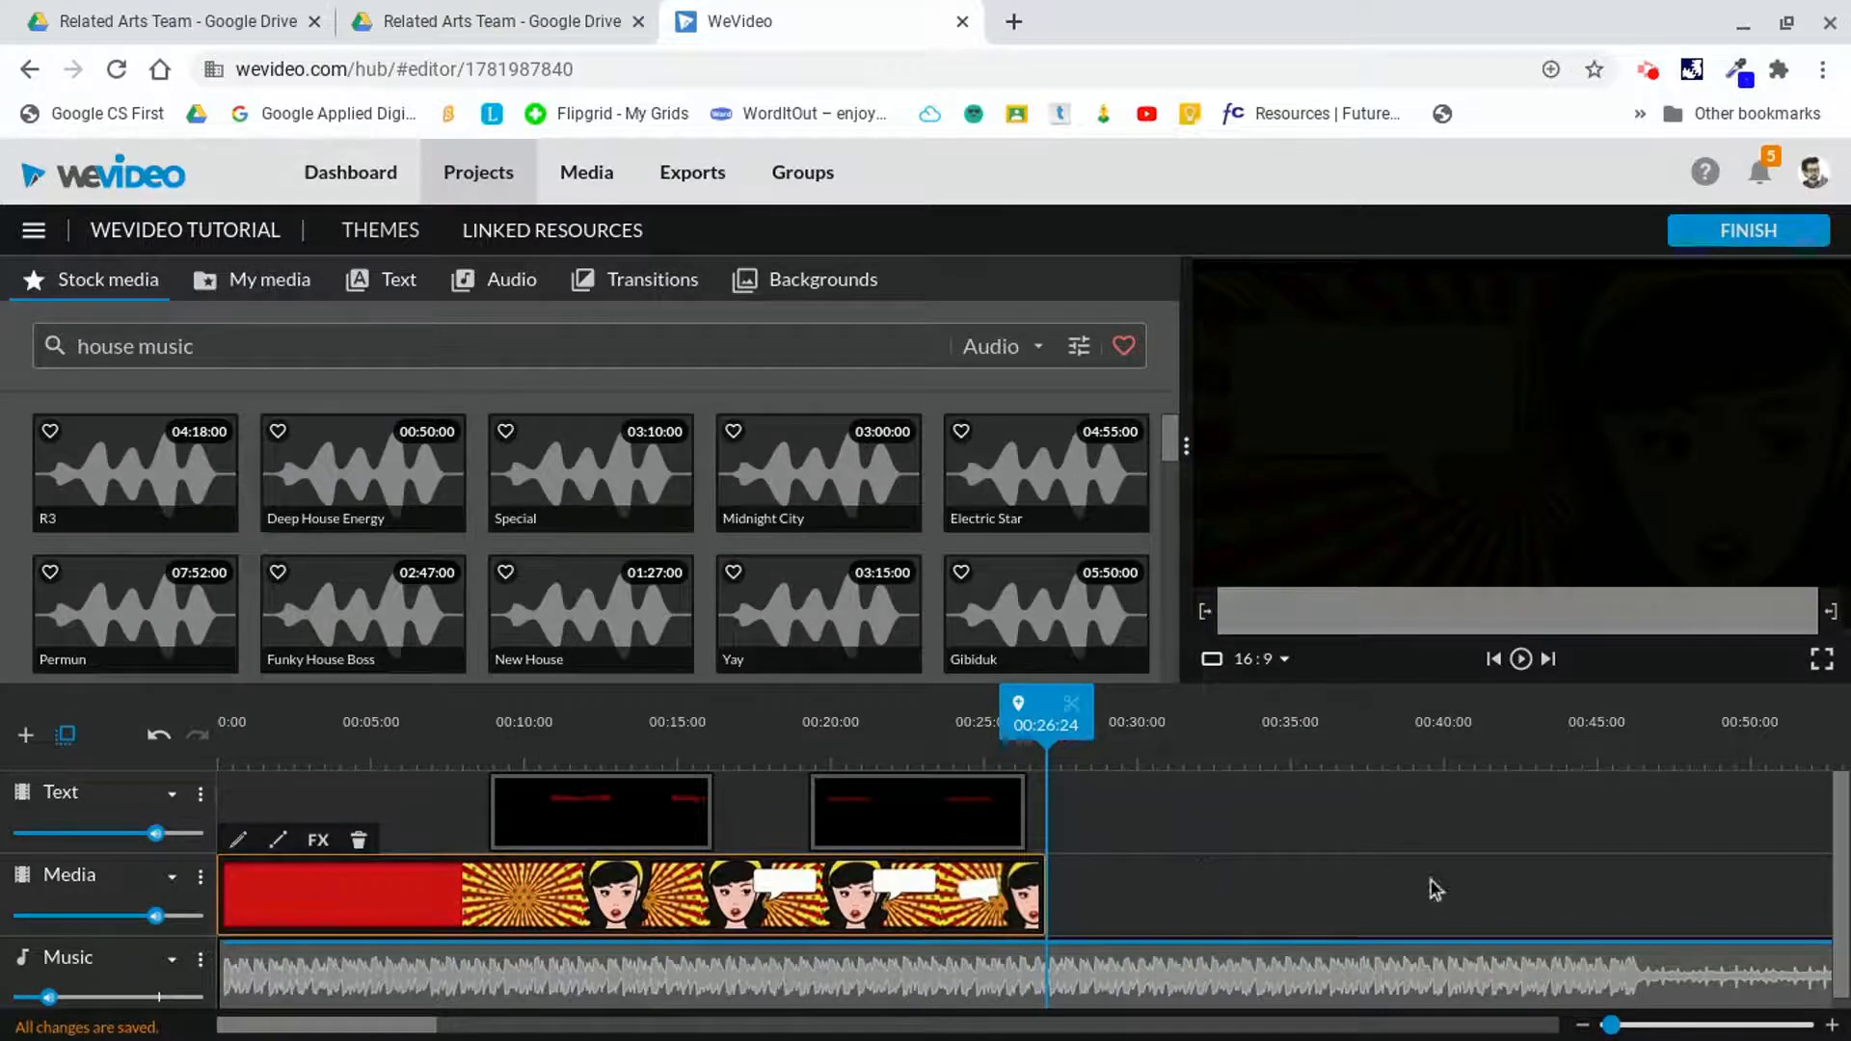
pyautogui.moveTo(1046, 725); pyautogui.dragTo(1047, 735)
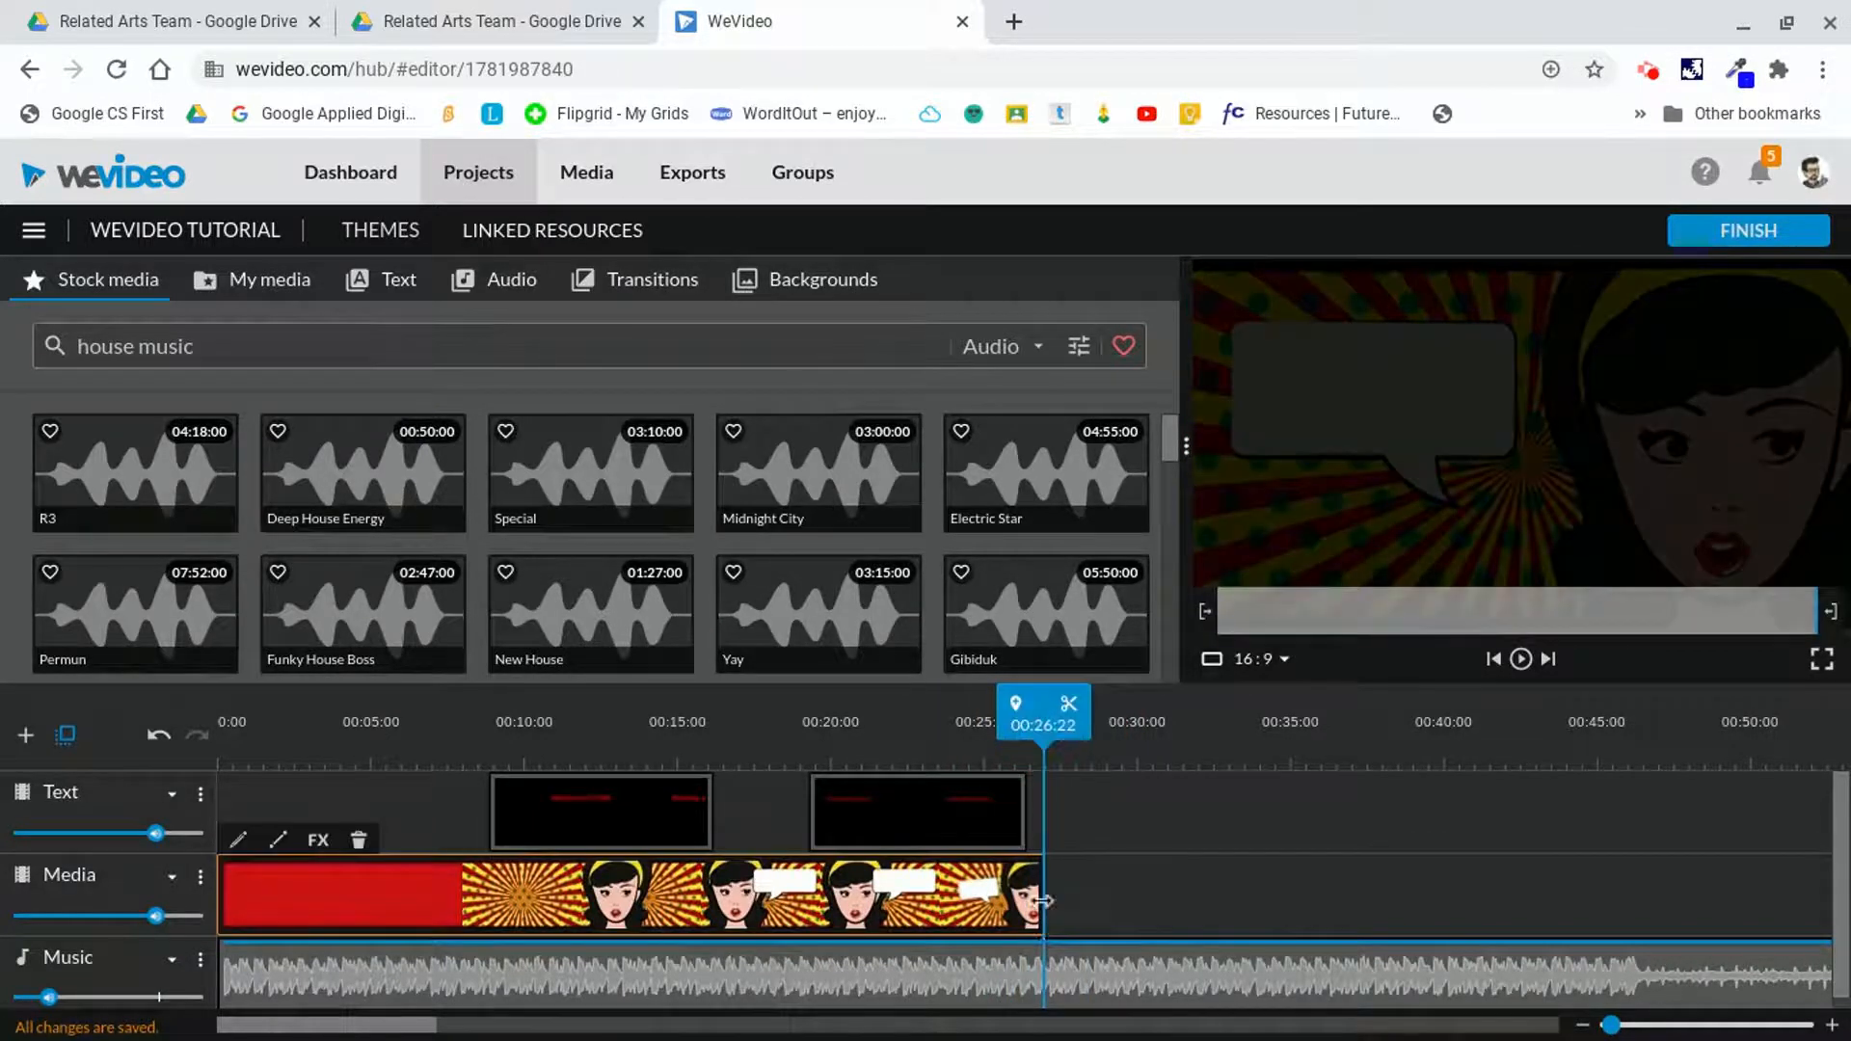
pyautogui.click(1046, 957)
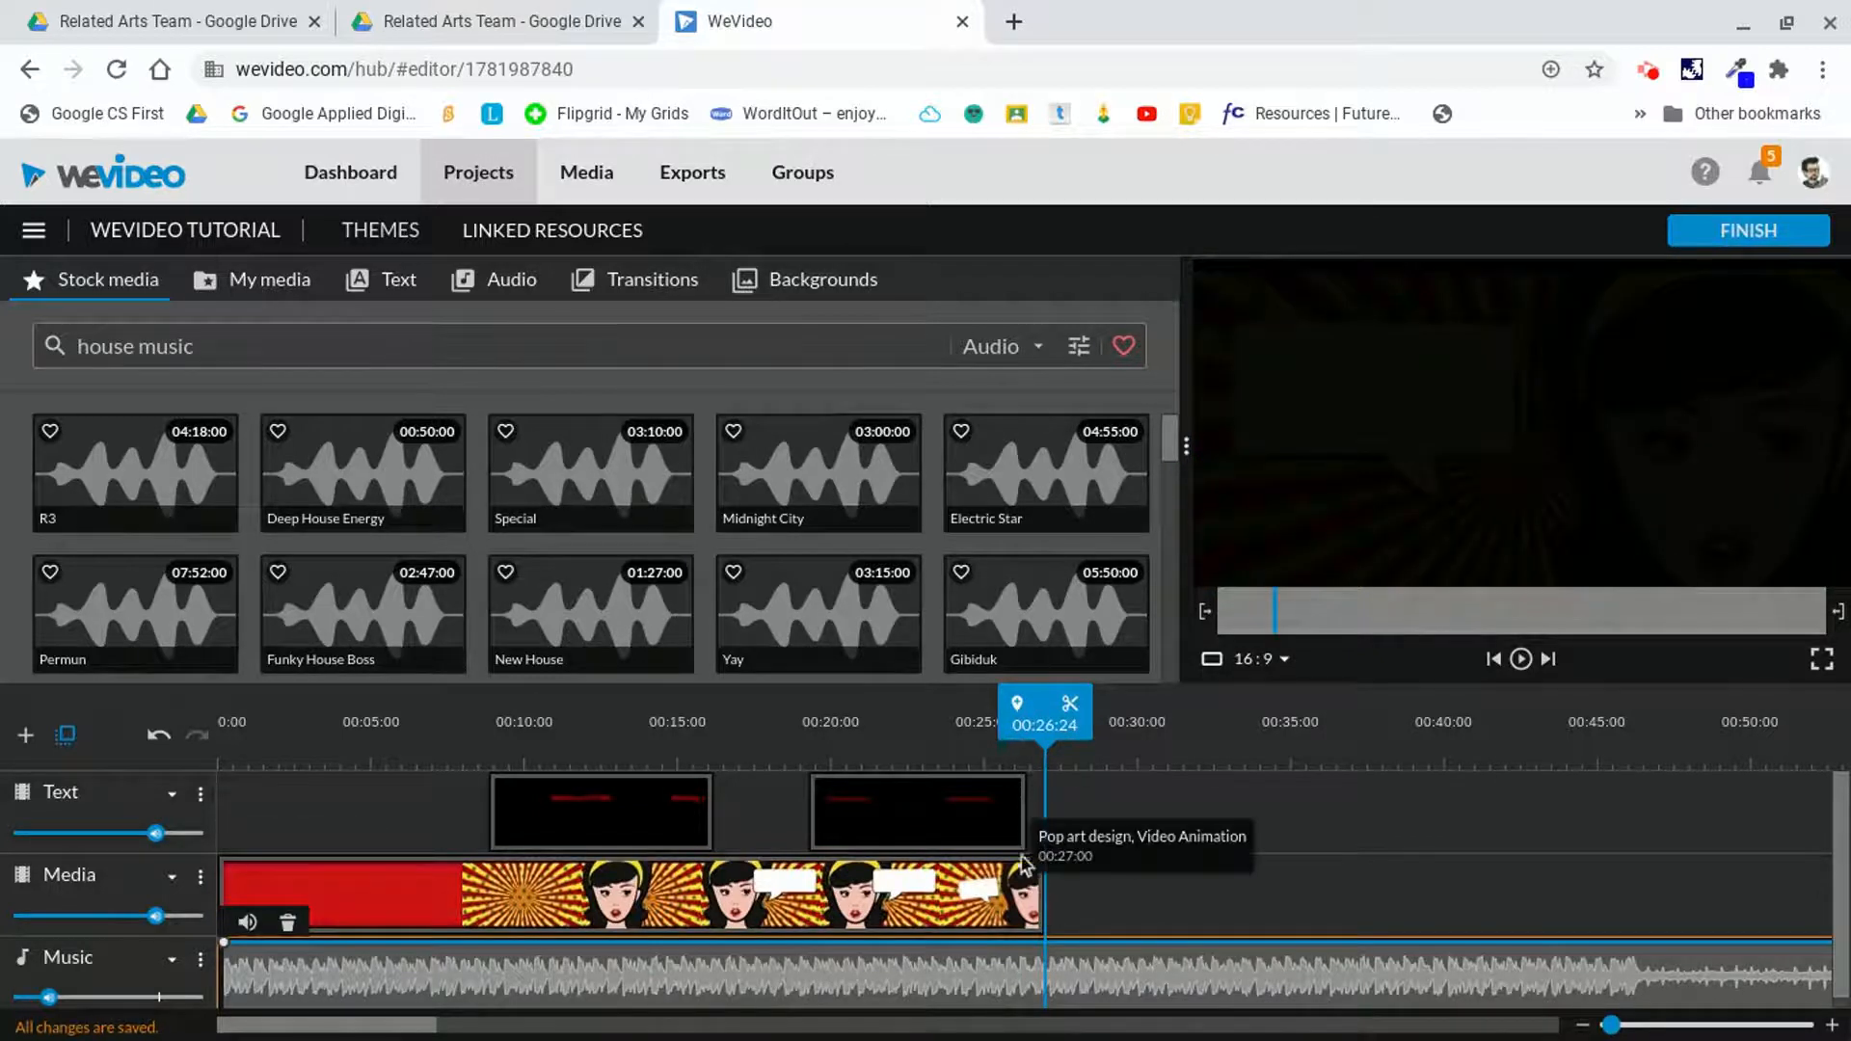
pyautogui.click(1019, 907)
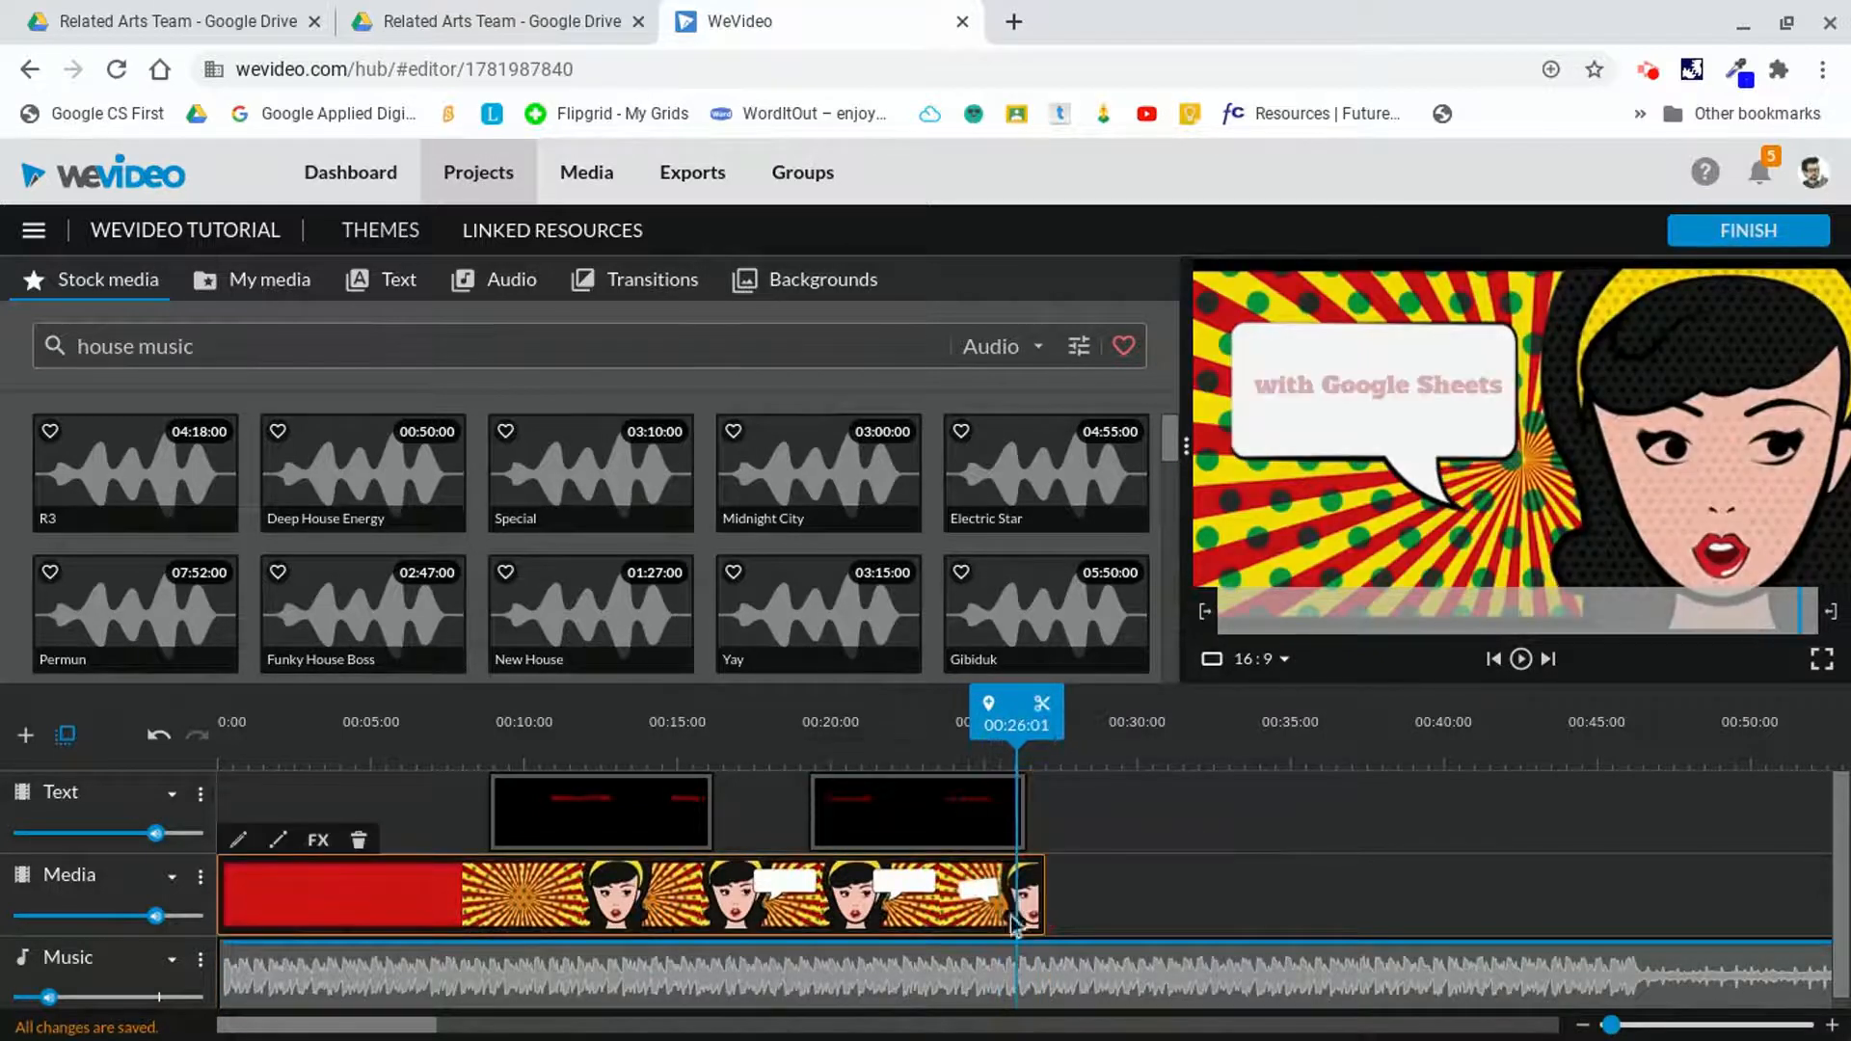
pyautogui.moveTo(1028, 739); pyautogui.dragTo(1062, 733)
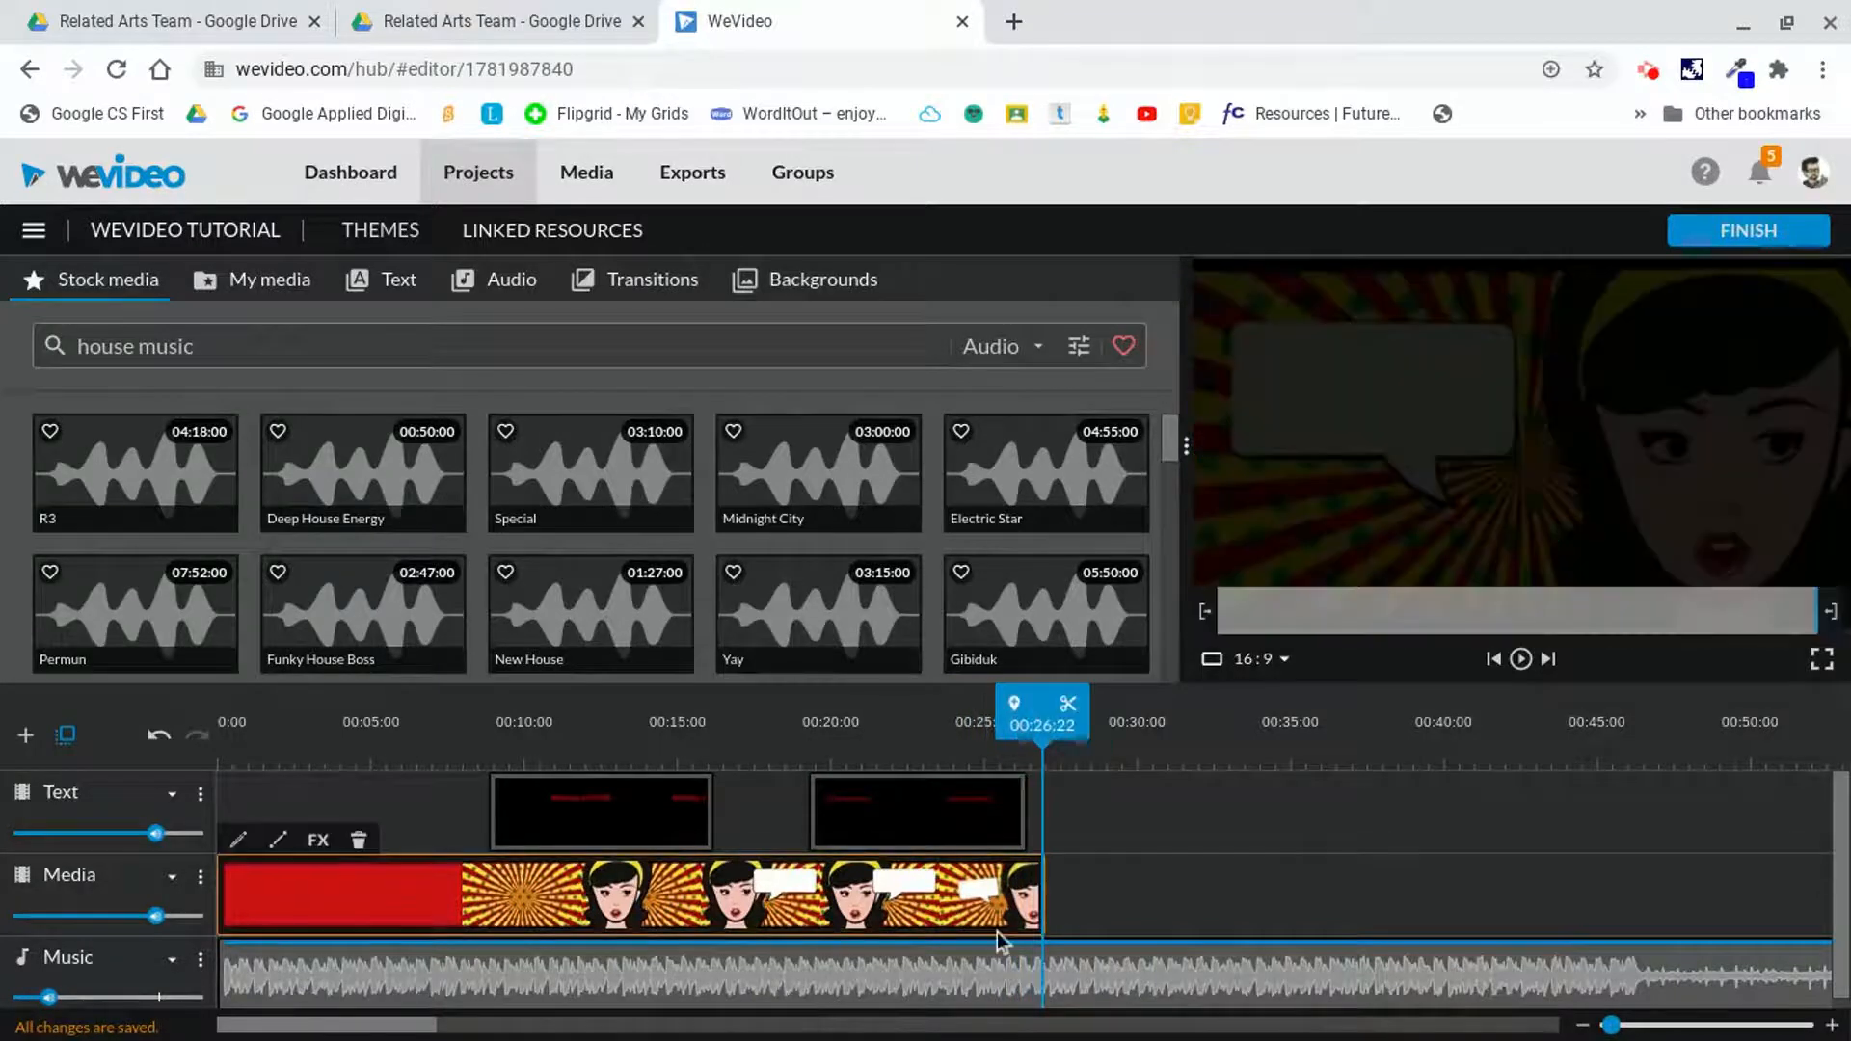
pyautogui.click(1041, 975)
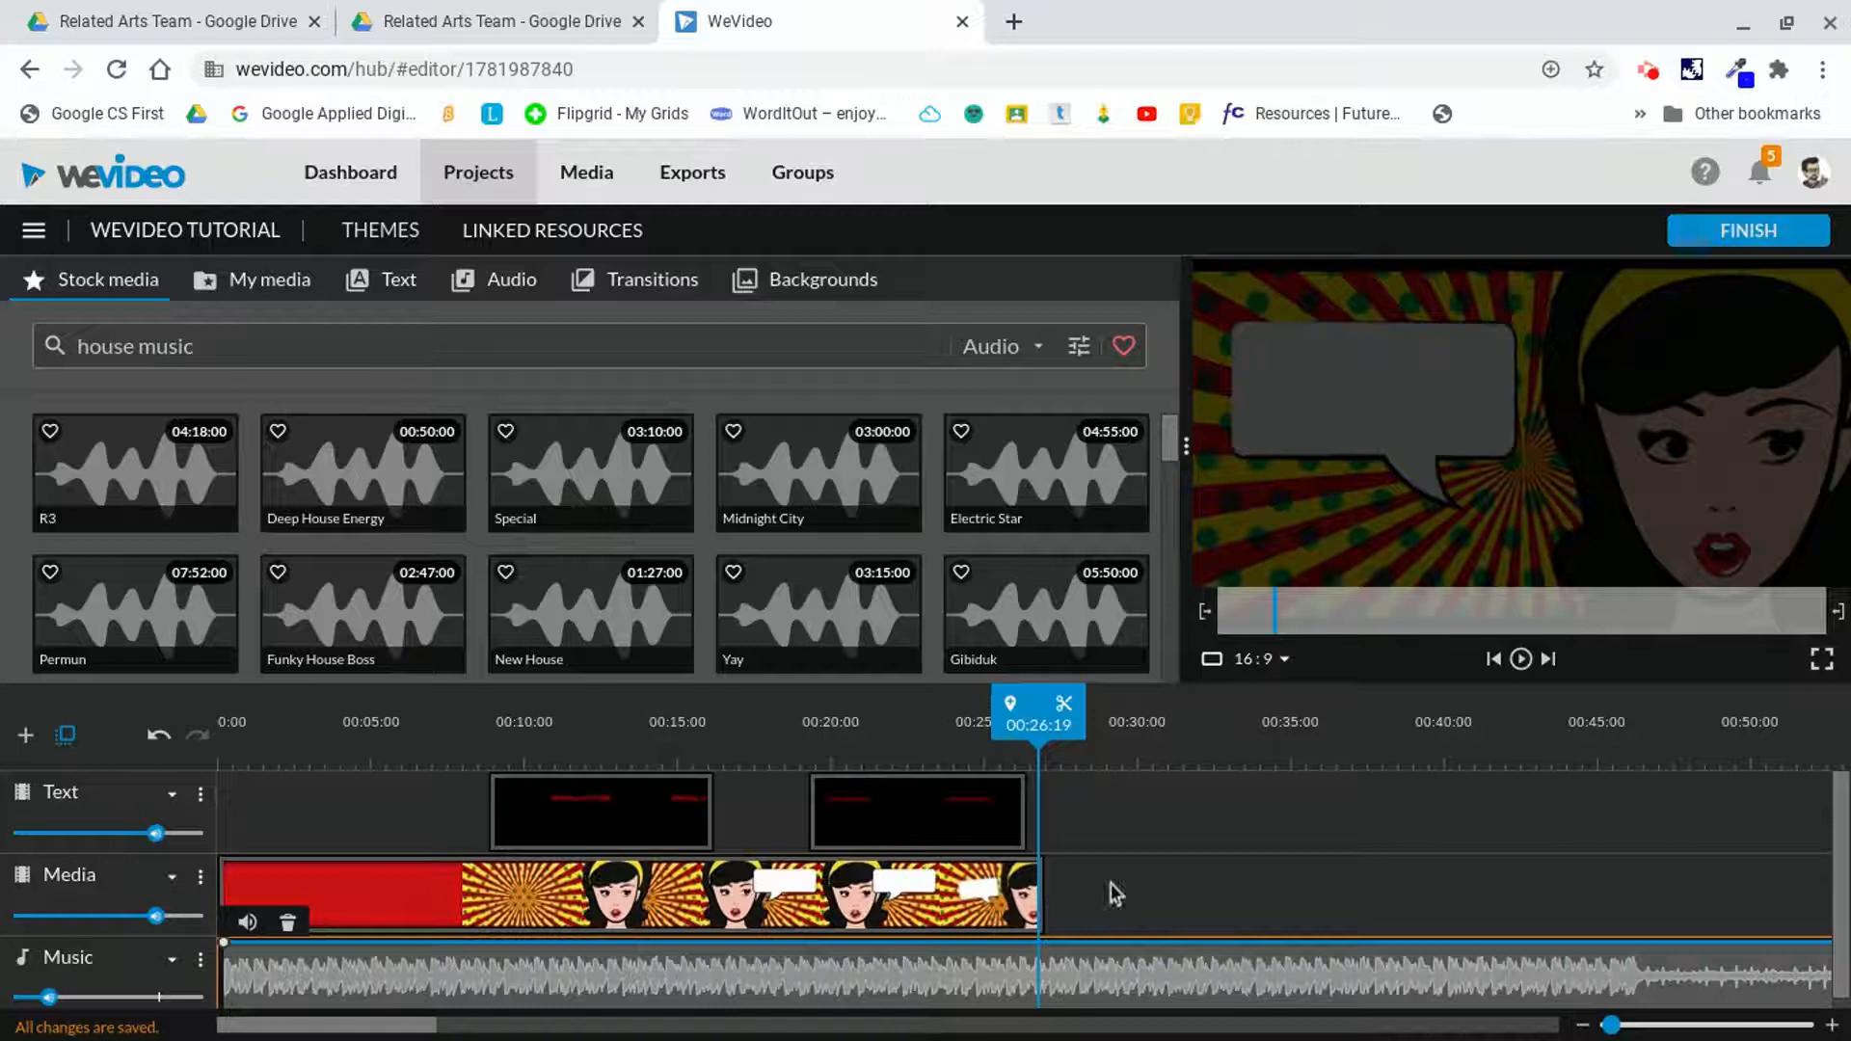
pyautogui.moveTo(1032, 740); pyautogui.dragTo(1043, 742)
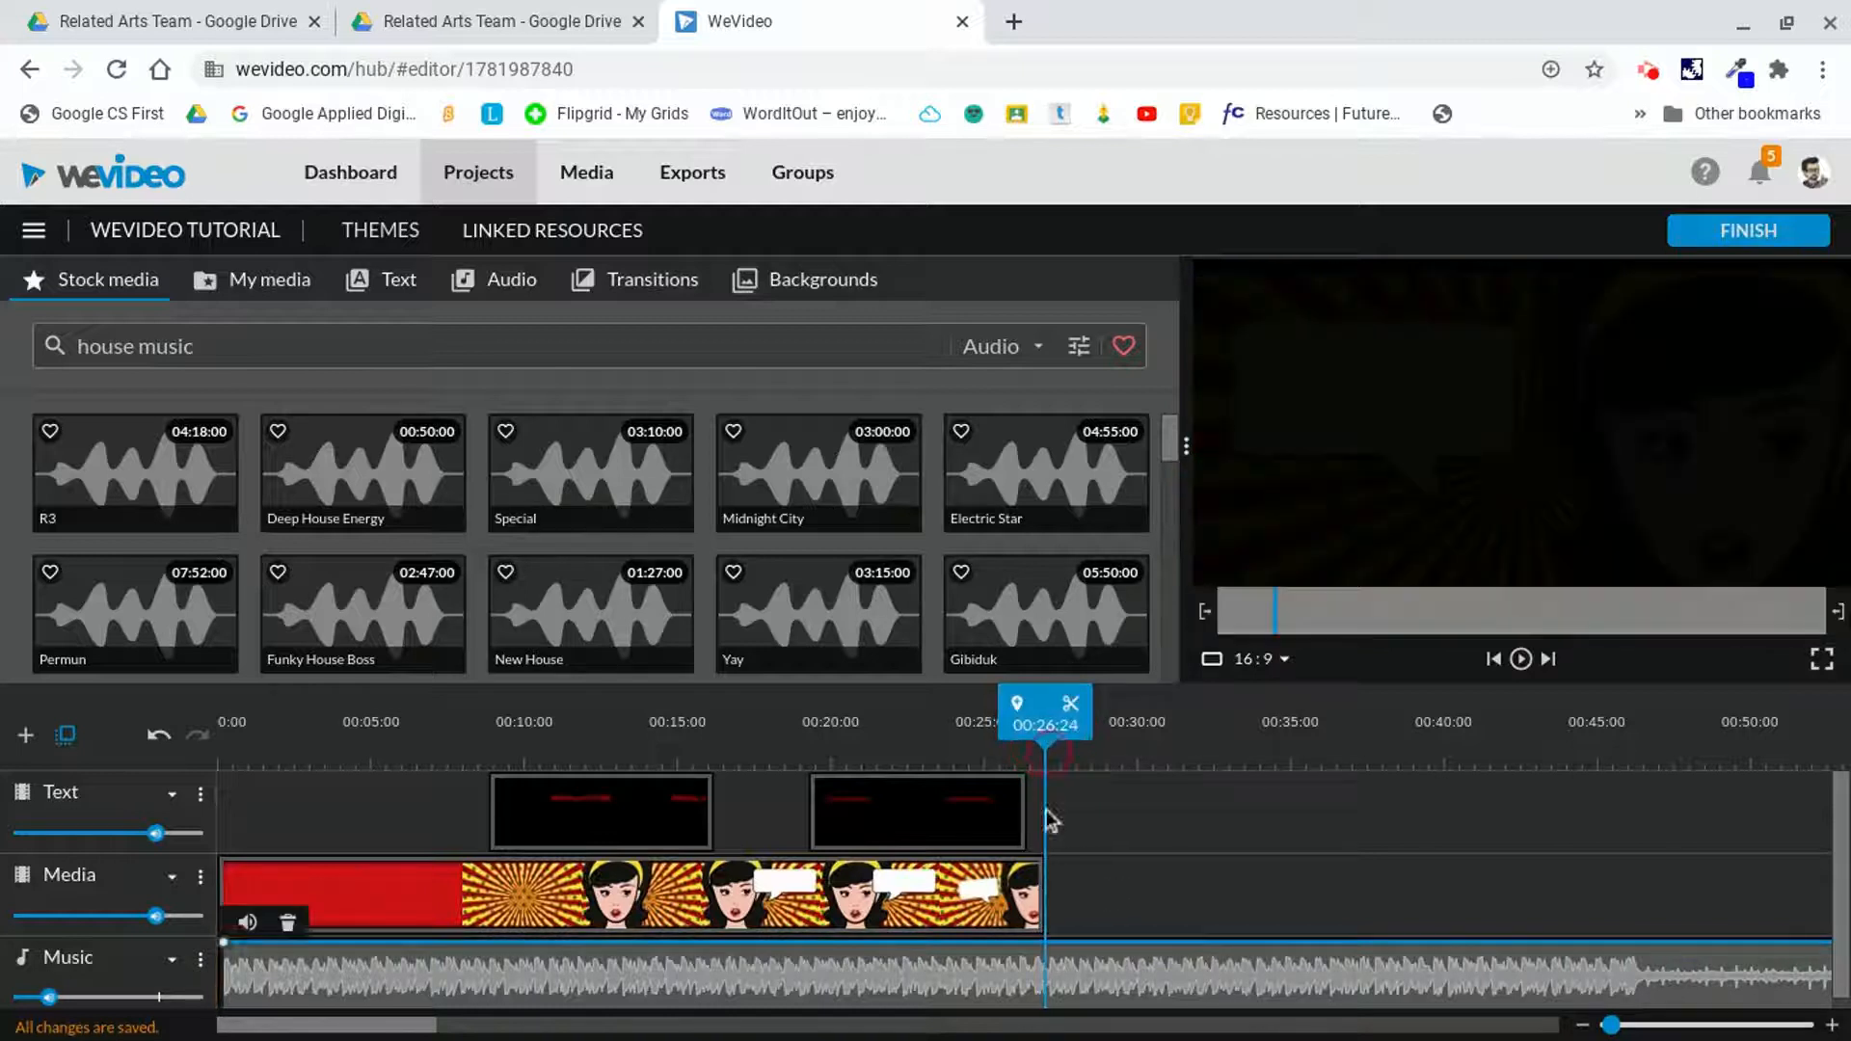
pyautogui.click(1071, 709)
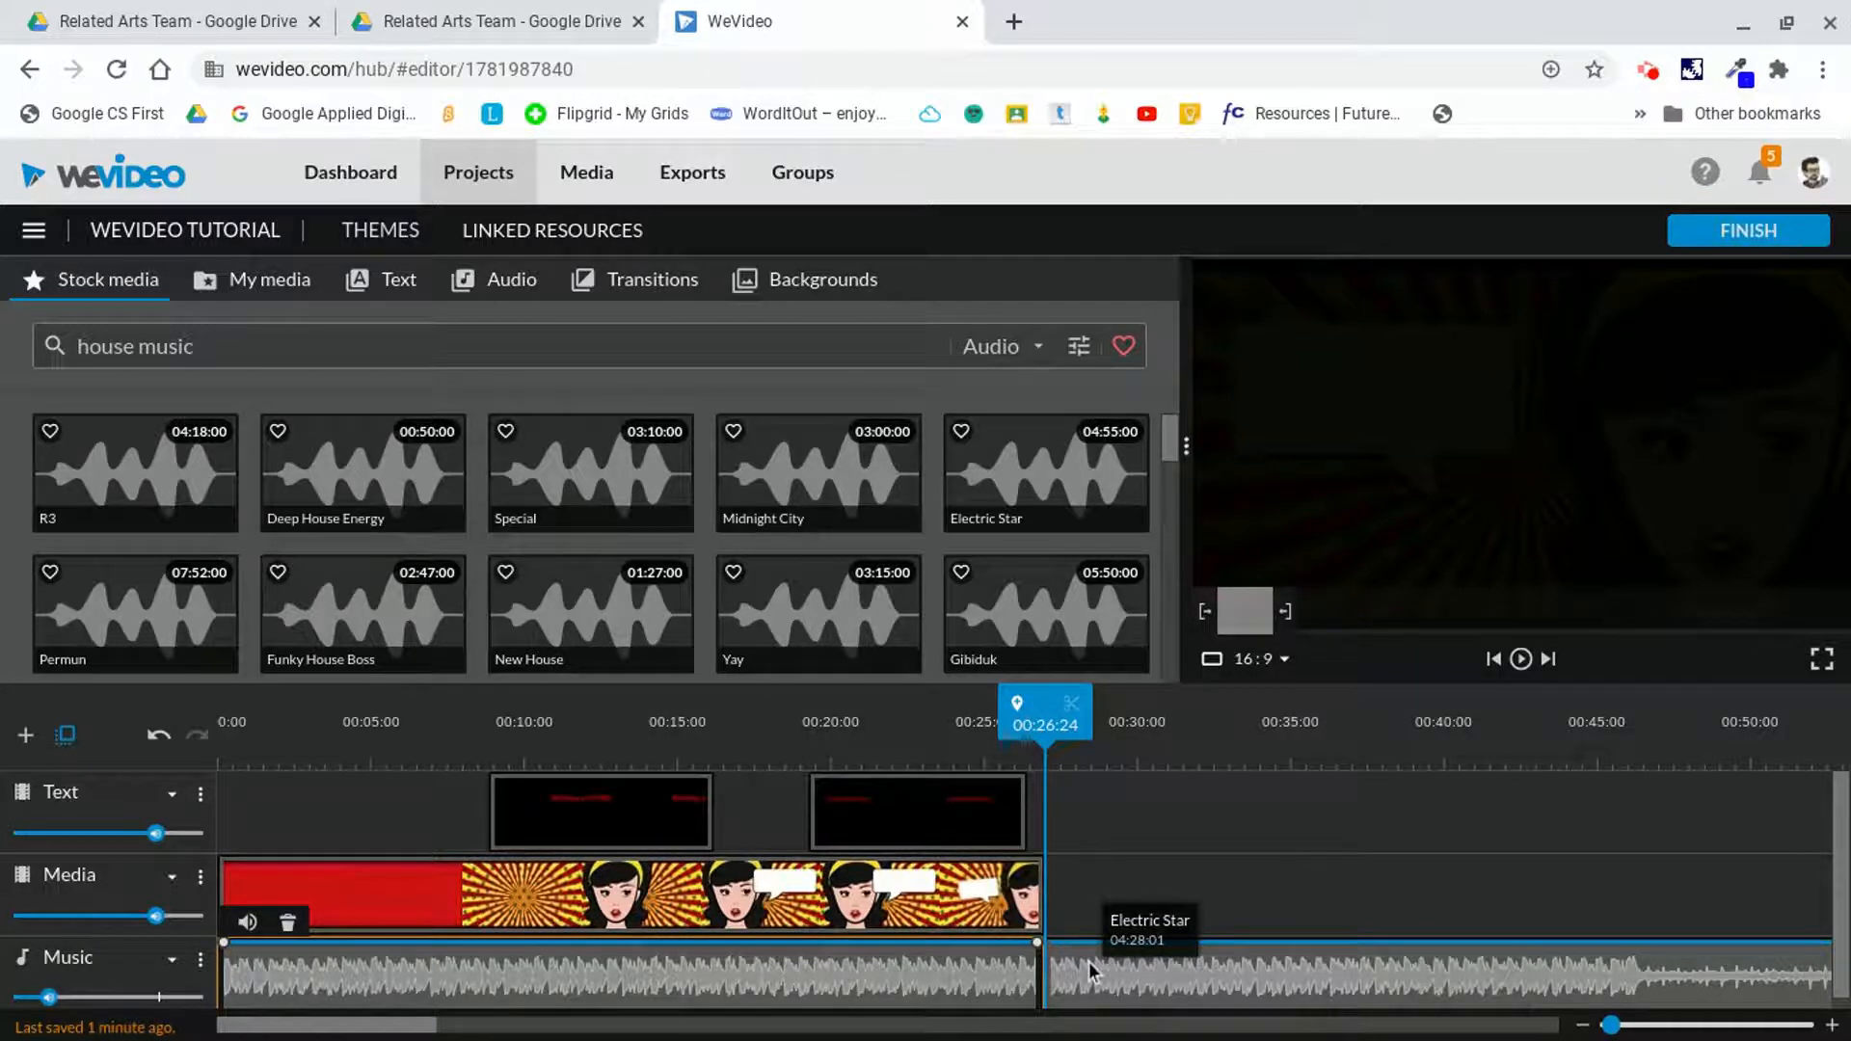
# - Lower the volume of the Electric Star segment after the split to slightly under 18%
pyautogui.click(1089, 969)
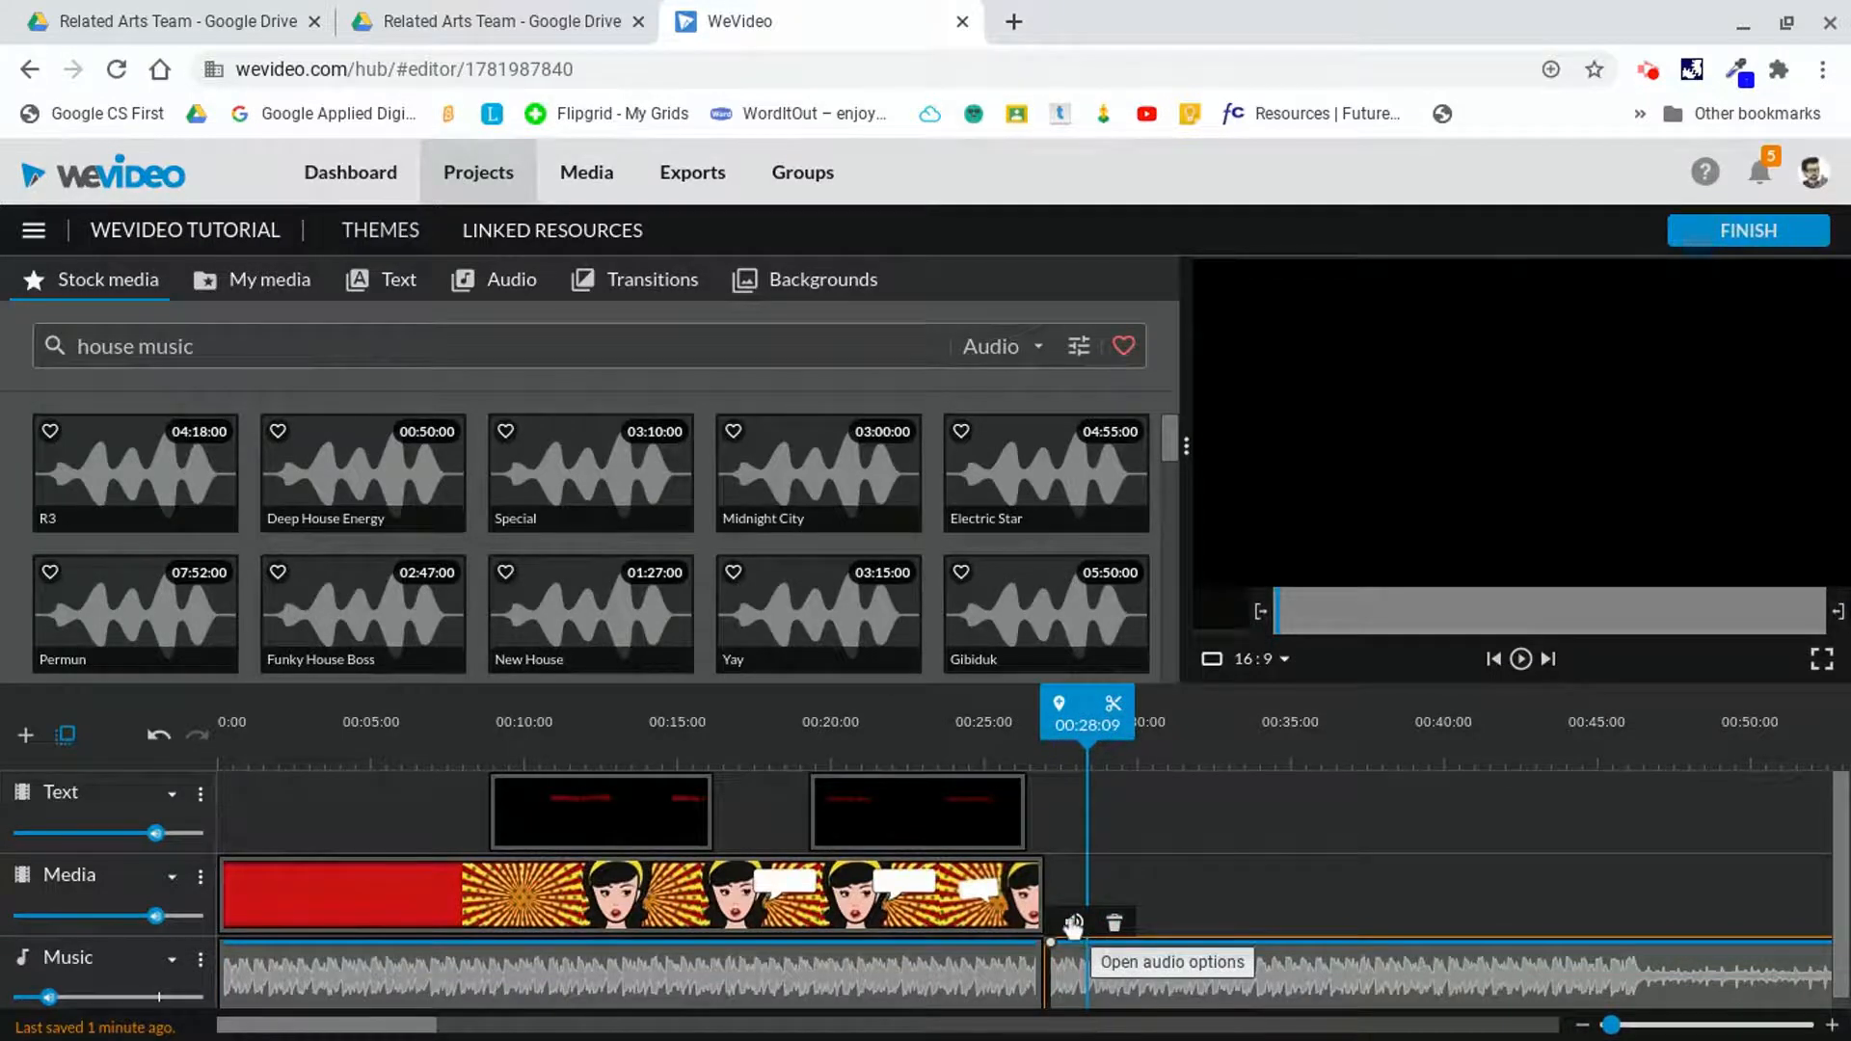
pyautogui.click(1073, 924)
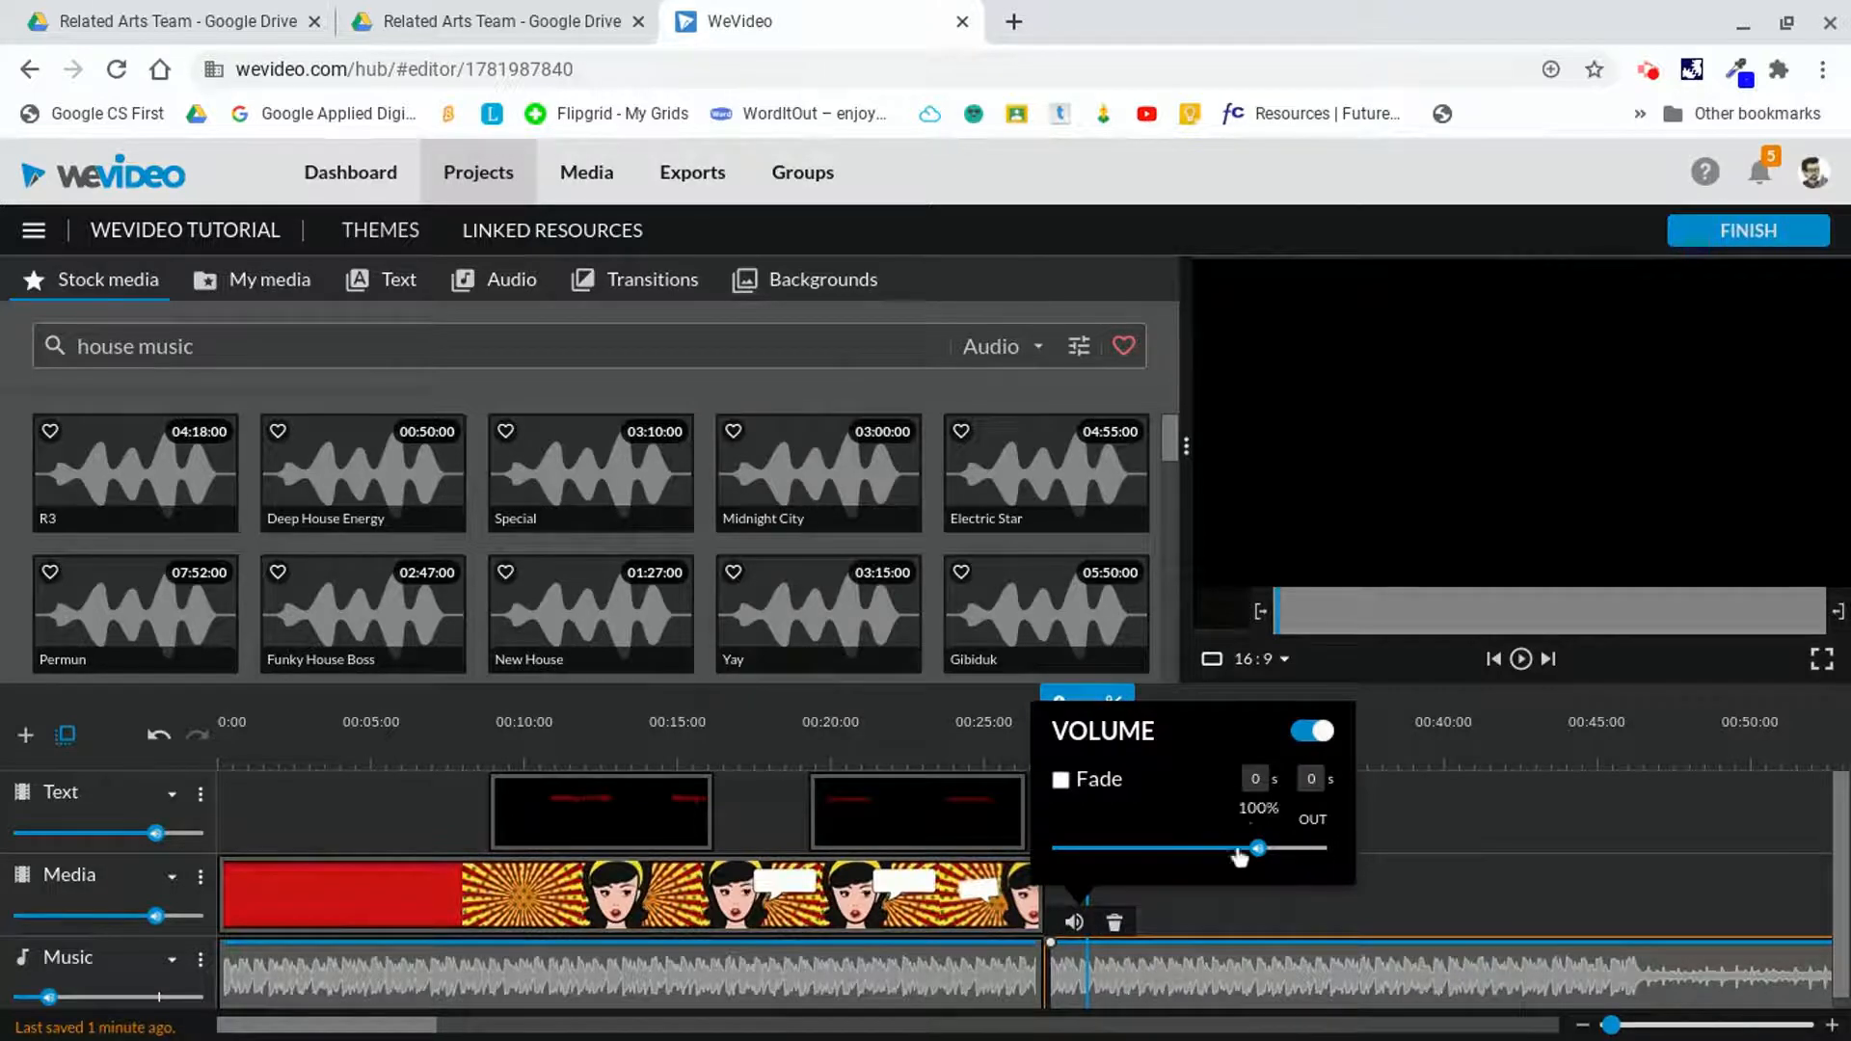
pyautogui.moveTo(1258, 851); pyautogui.dragTo(1088, 850)
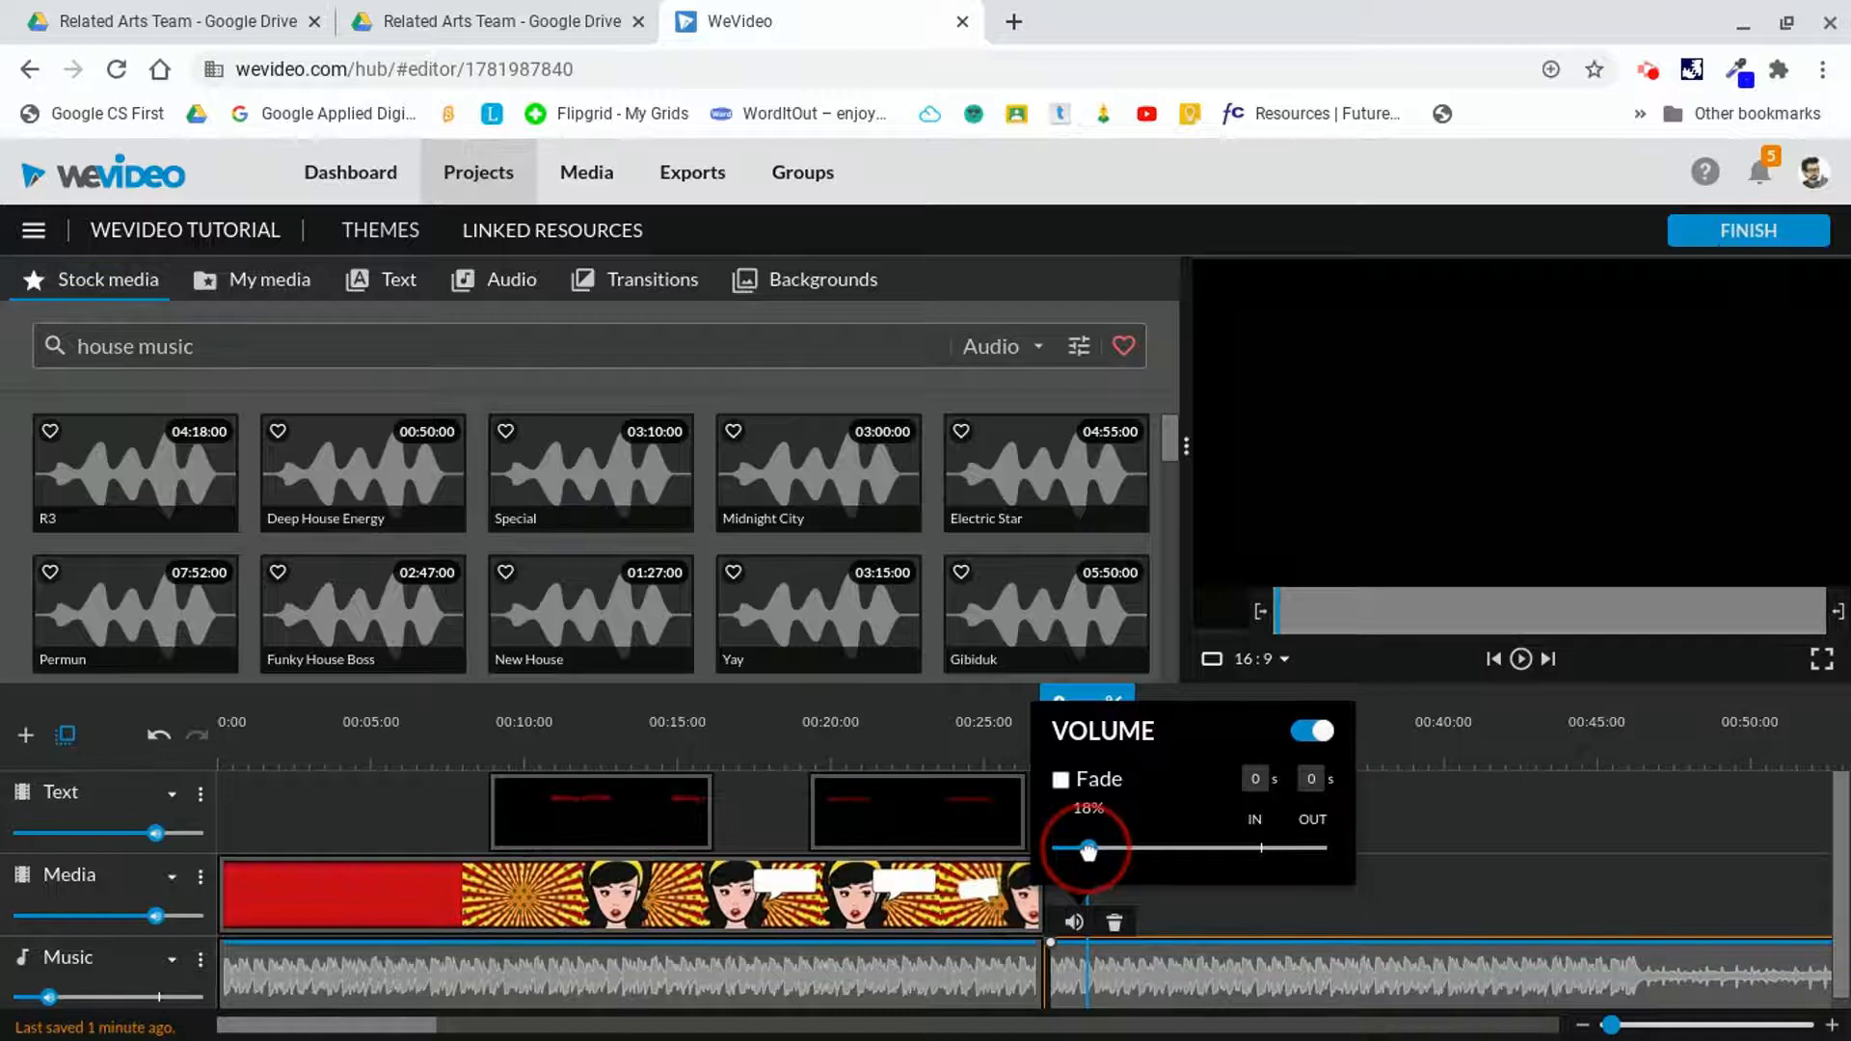
pyautogui.moveTo(1088, 848); pyautogui.dragTo(1082, 848)
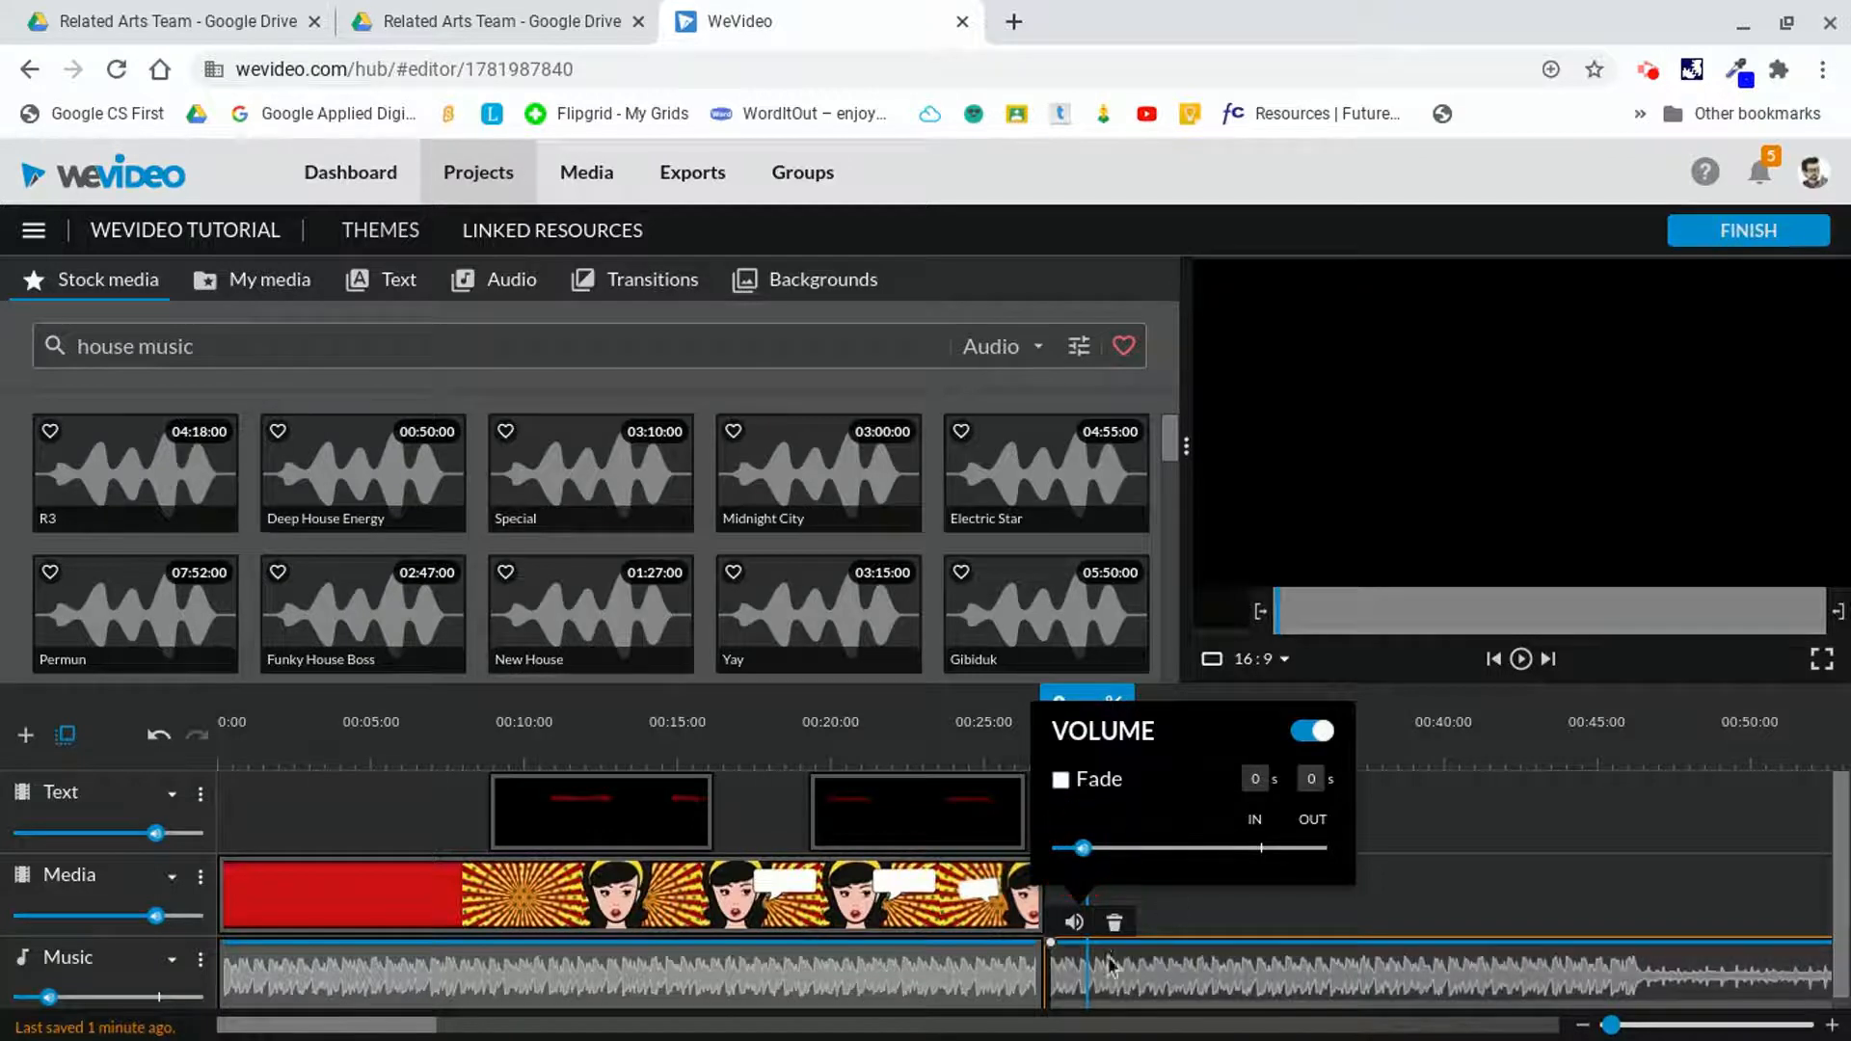
# - Give the first Electric Star segment a 1-second volume fade-out
pyautogui.click(991, 946)
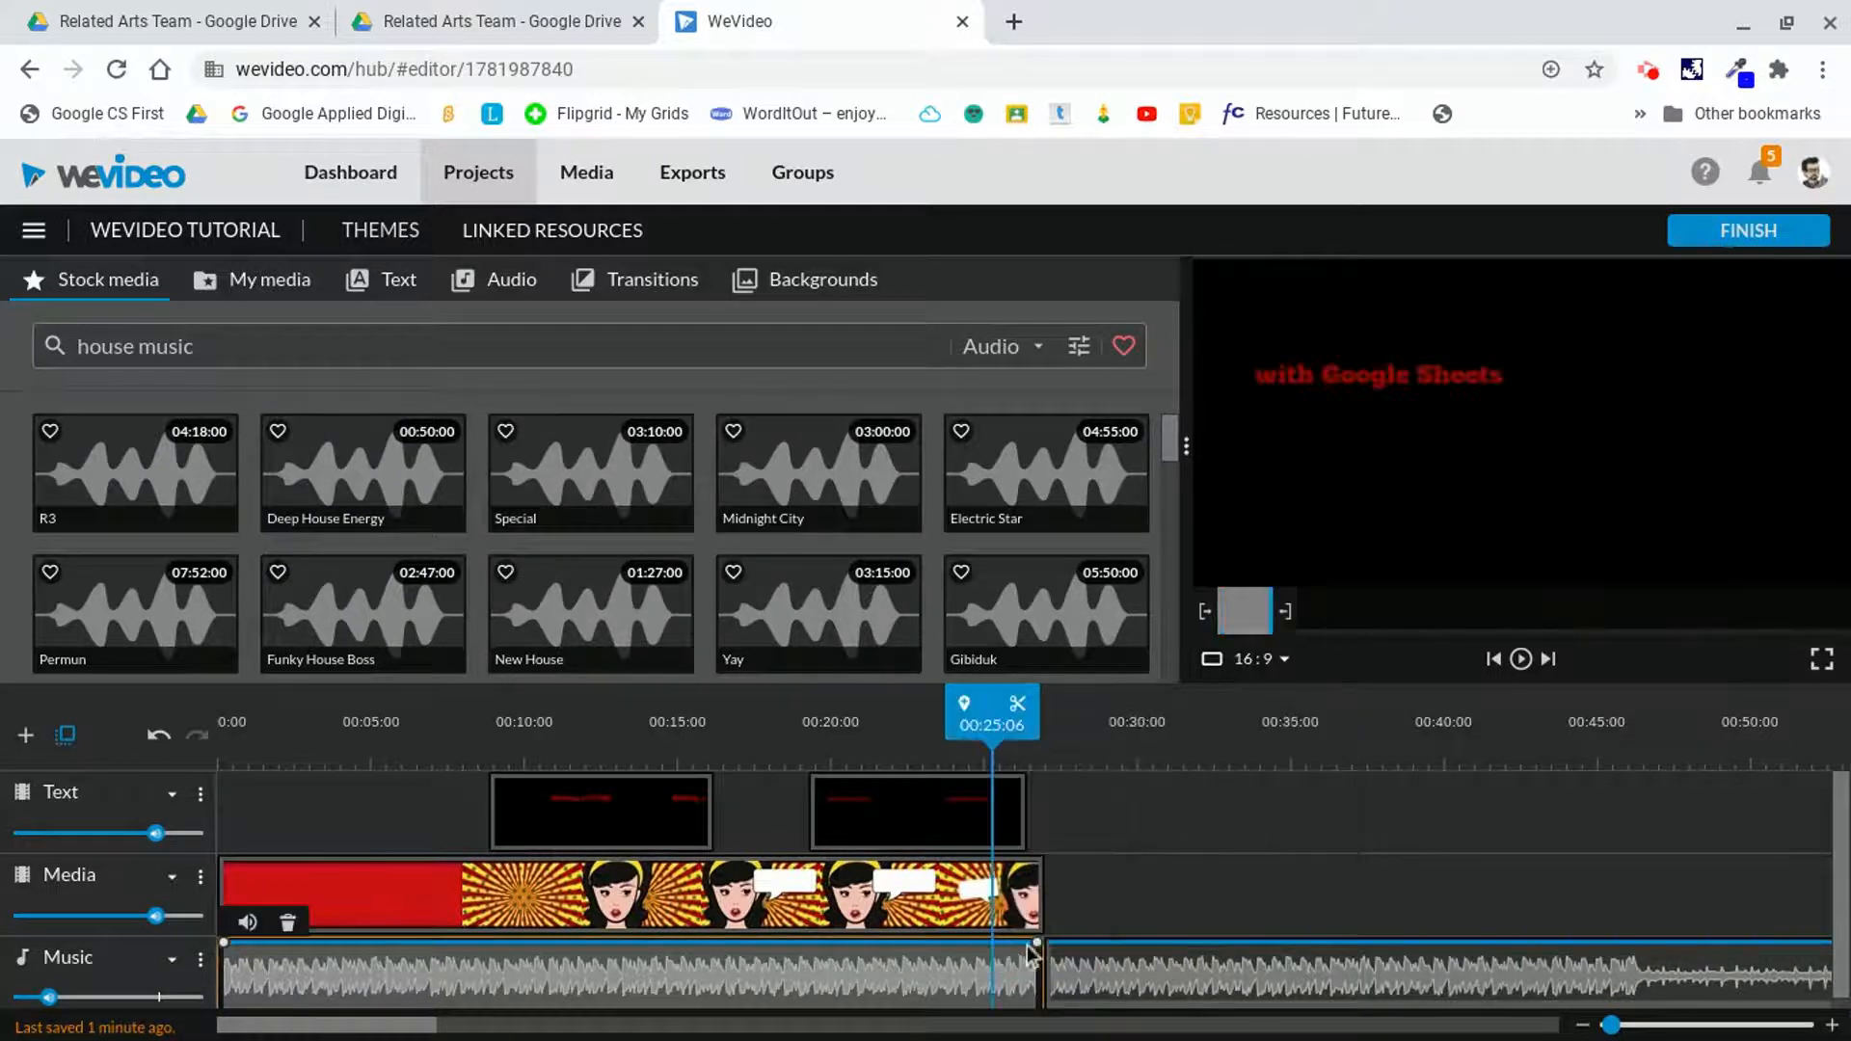
pyautogui.moveTo(1042, 952); pyautogui.dragTo(1037, 946)
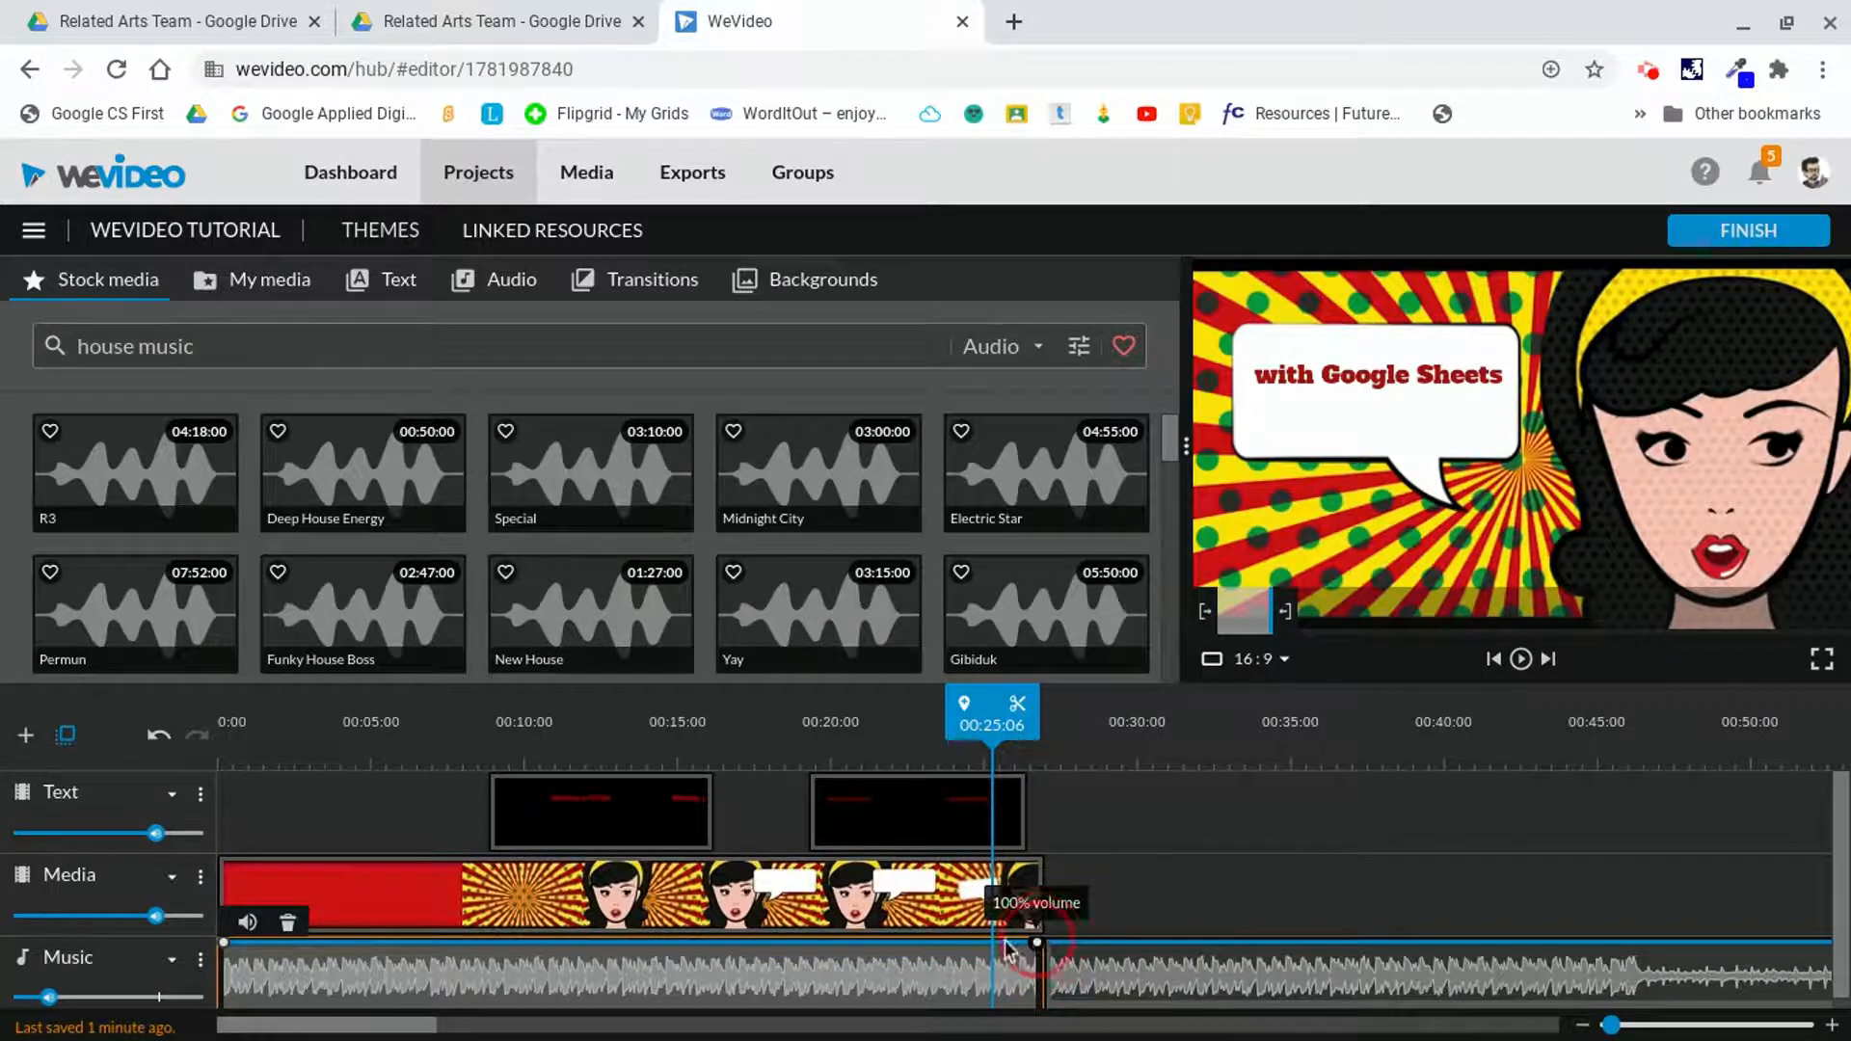
pyautogui.click(248, 926)
pyautogui.click(487, 781)
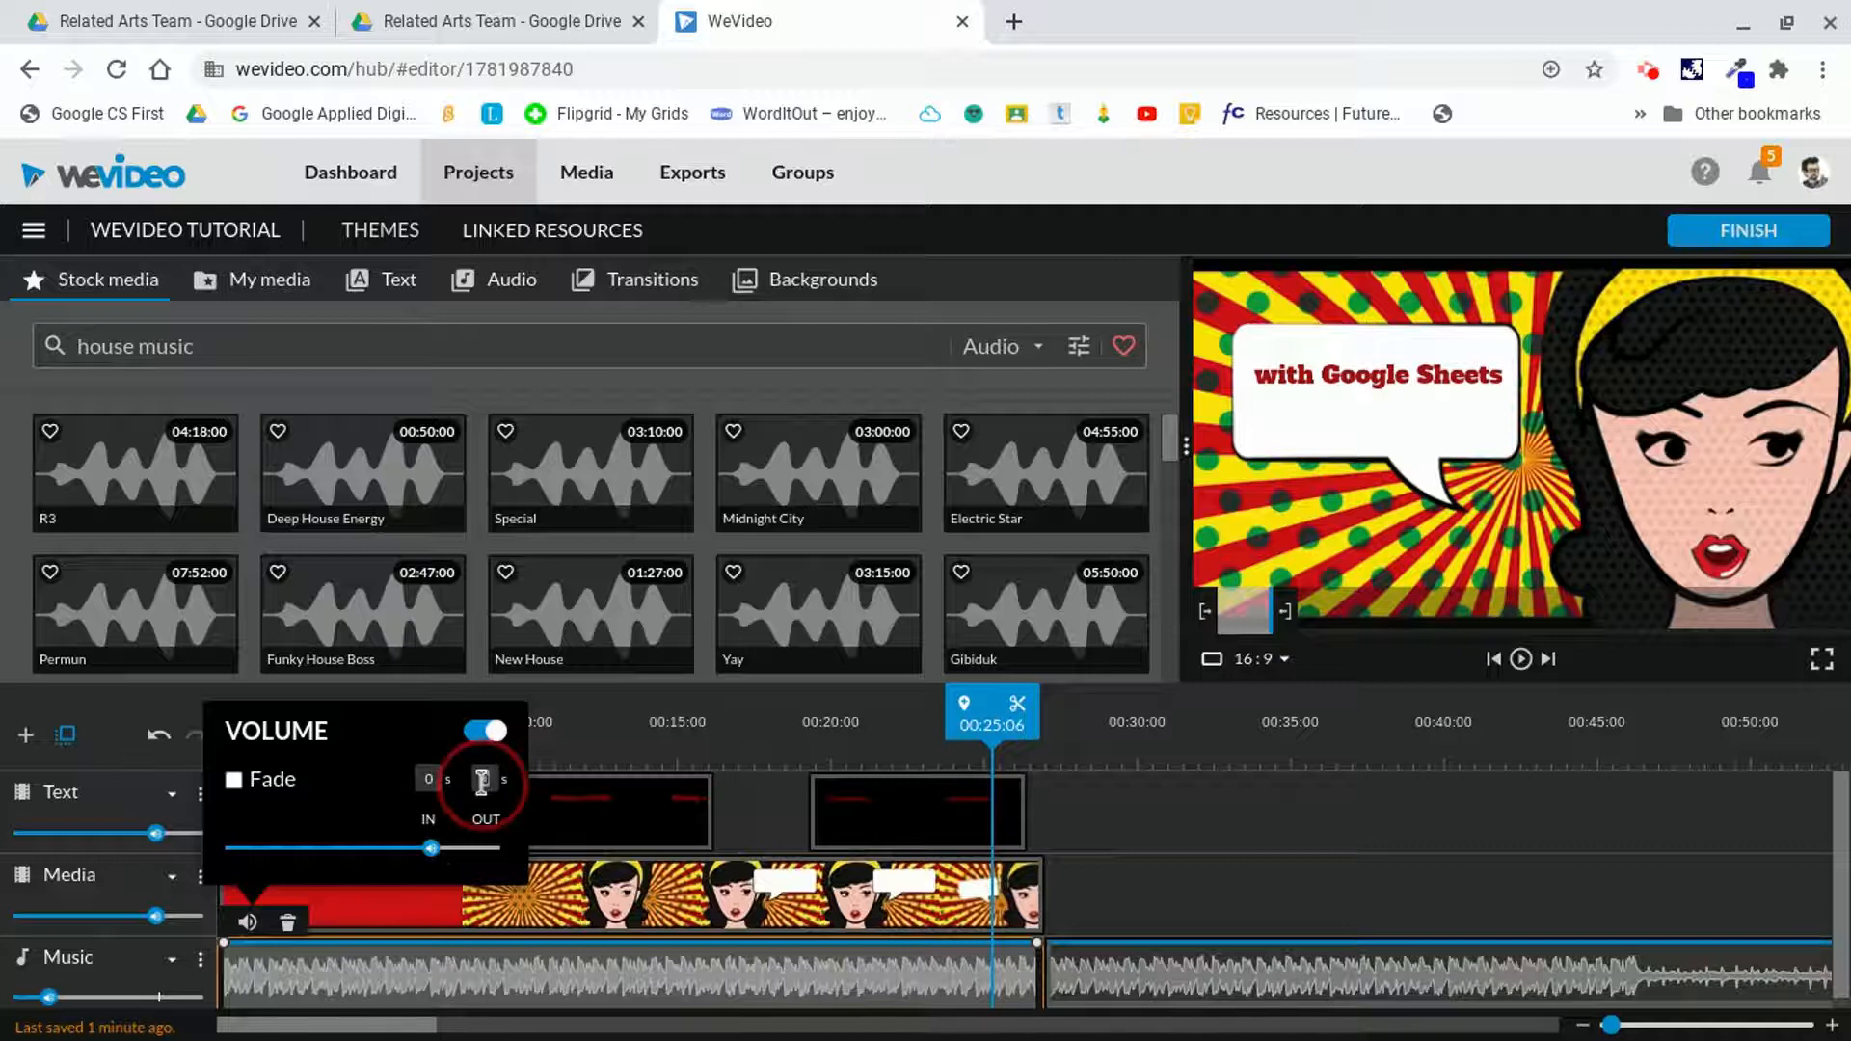
pyautogui.write('1')
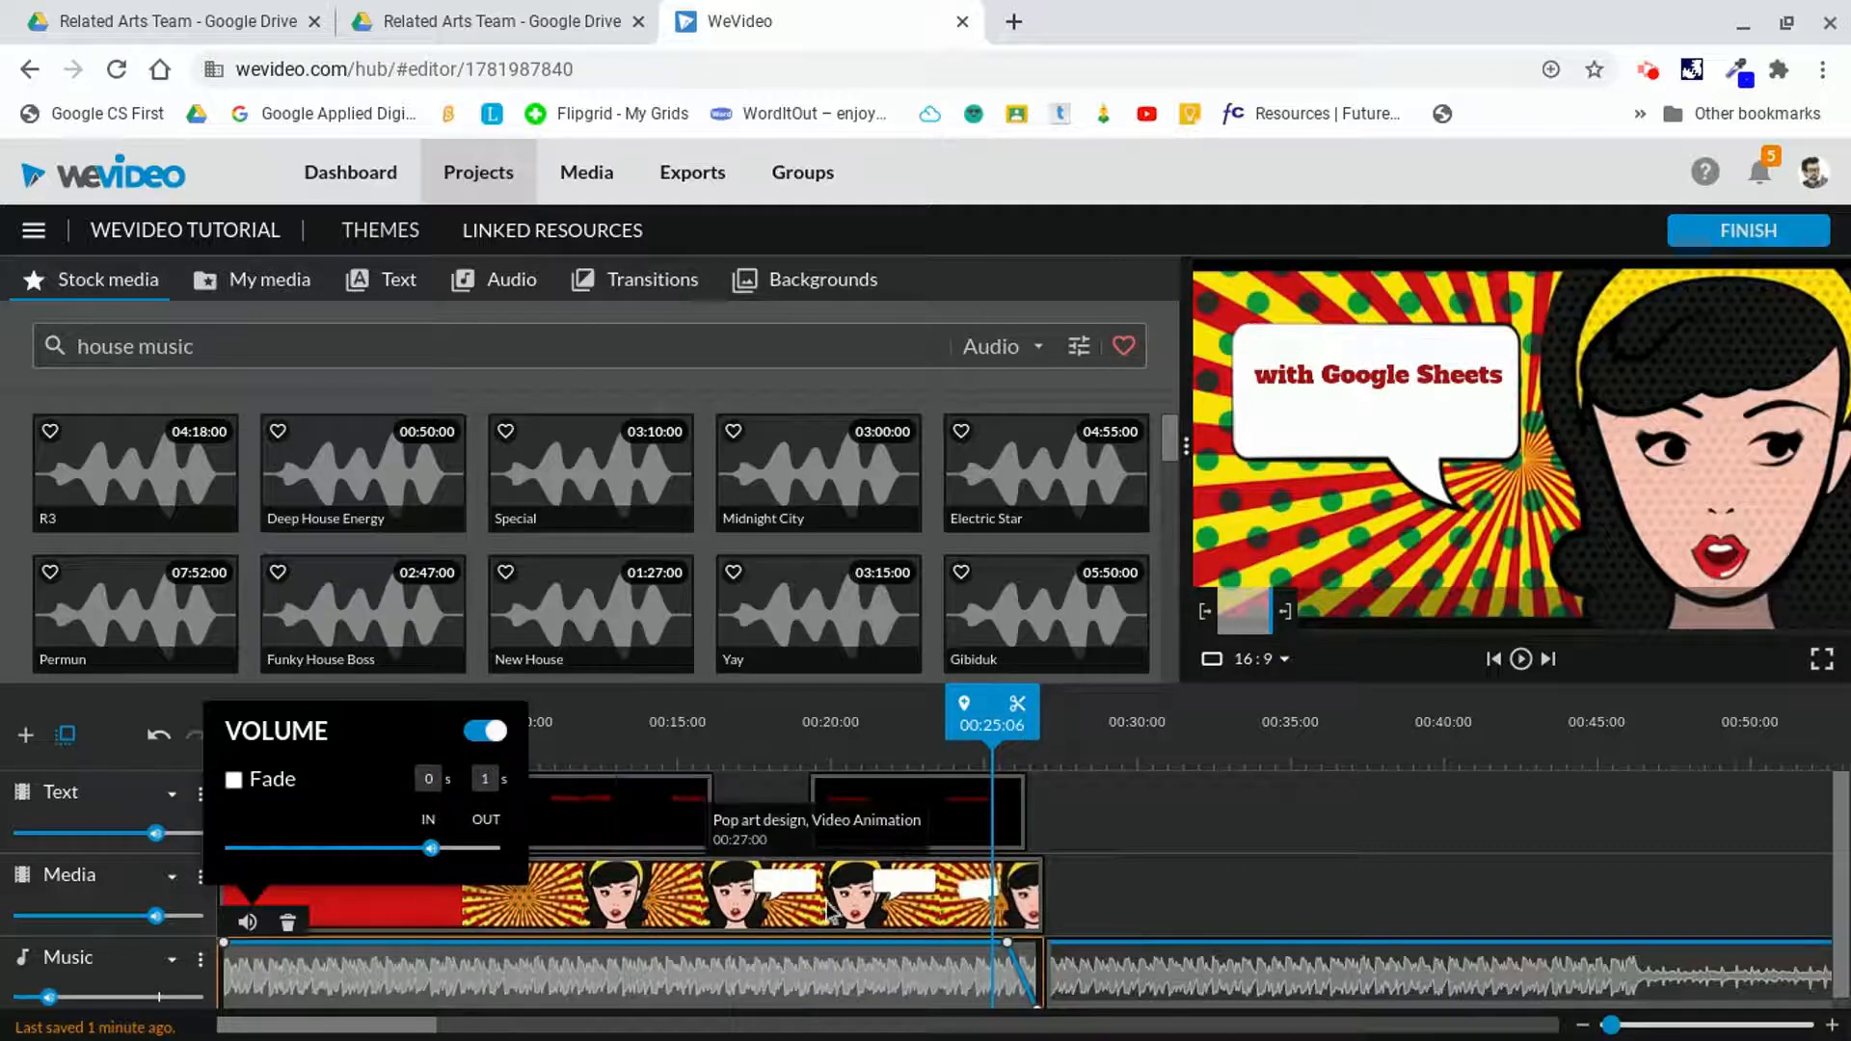
# - Raise the end point of the first music segment's fade-out slightly above 0% volume
pyautogui.moveTo(1039, 1007)
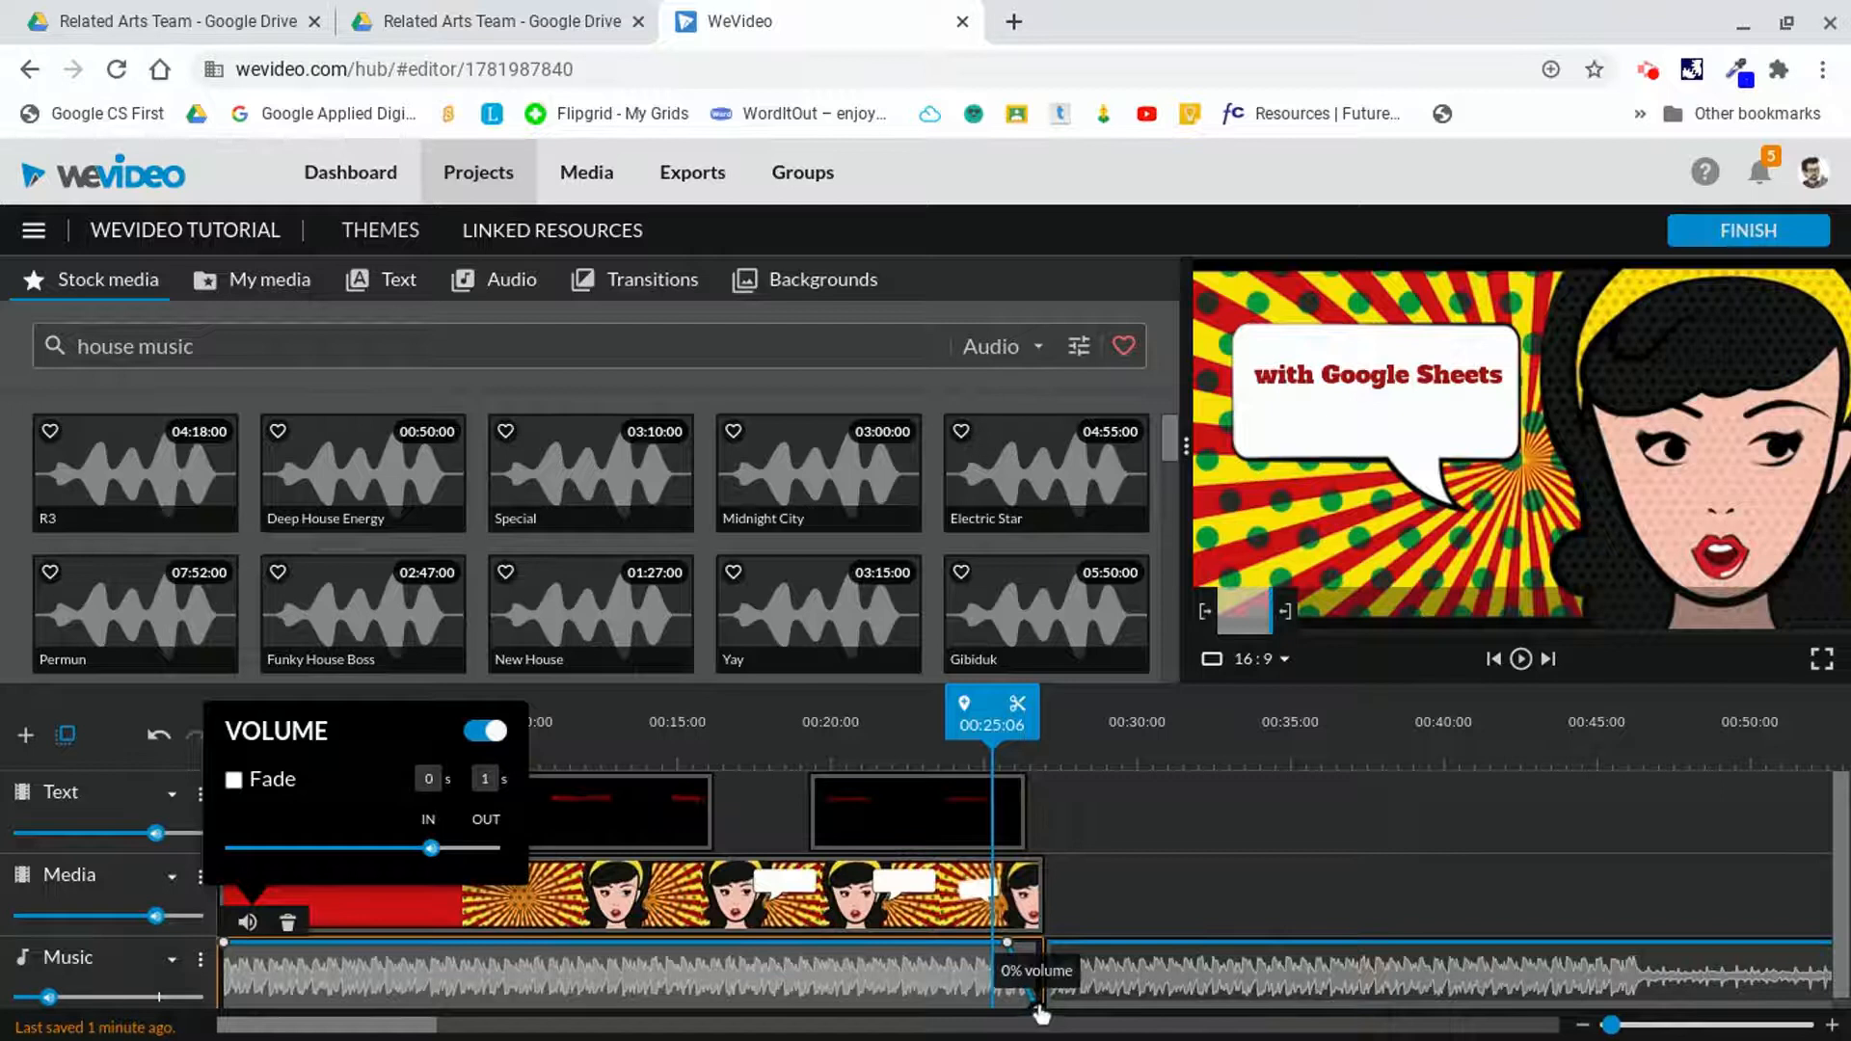
pyautogui.scroll(-1, 1149, 917)
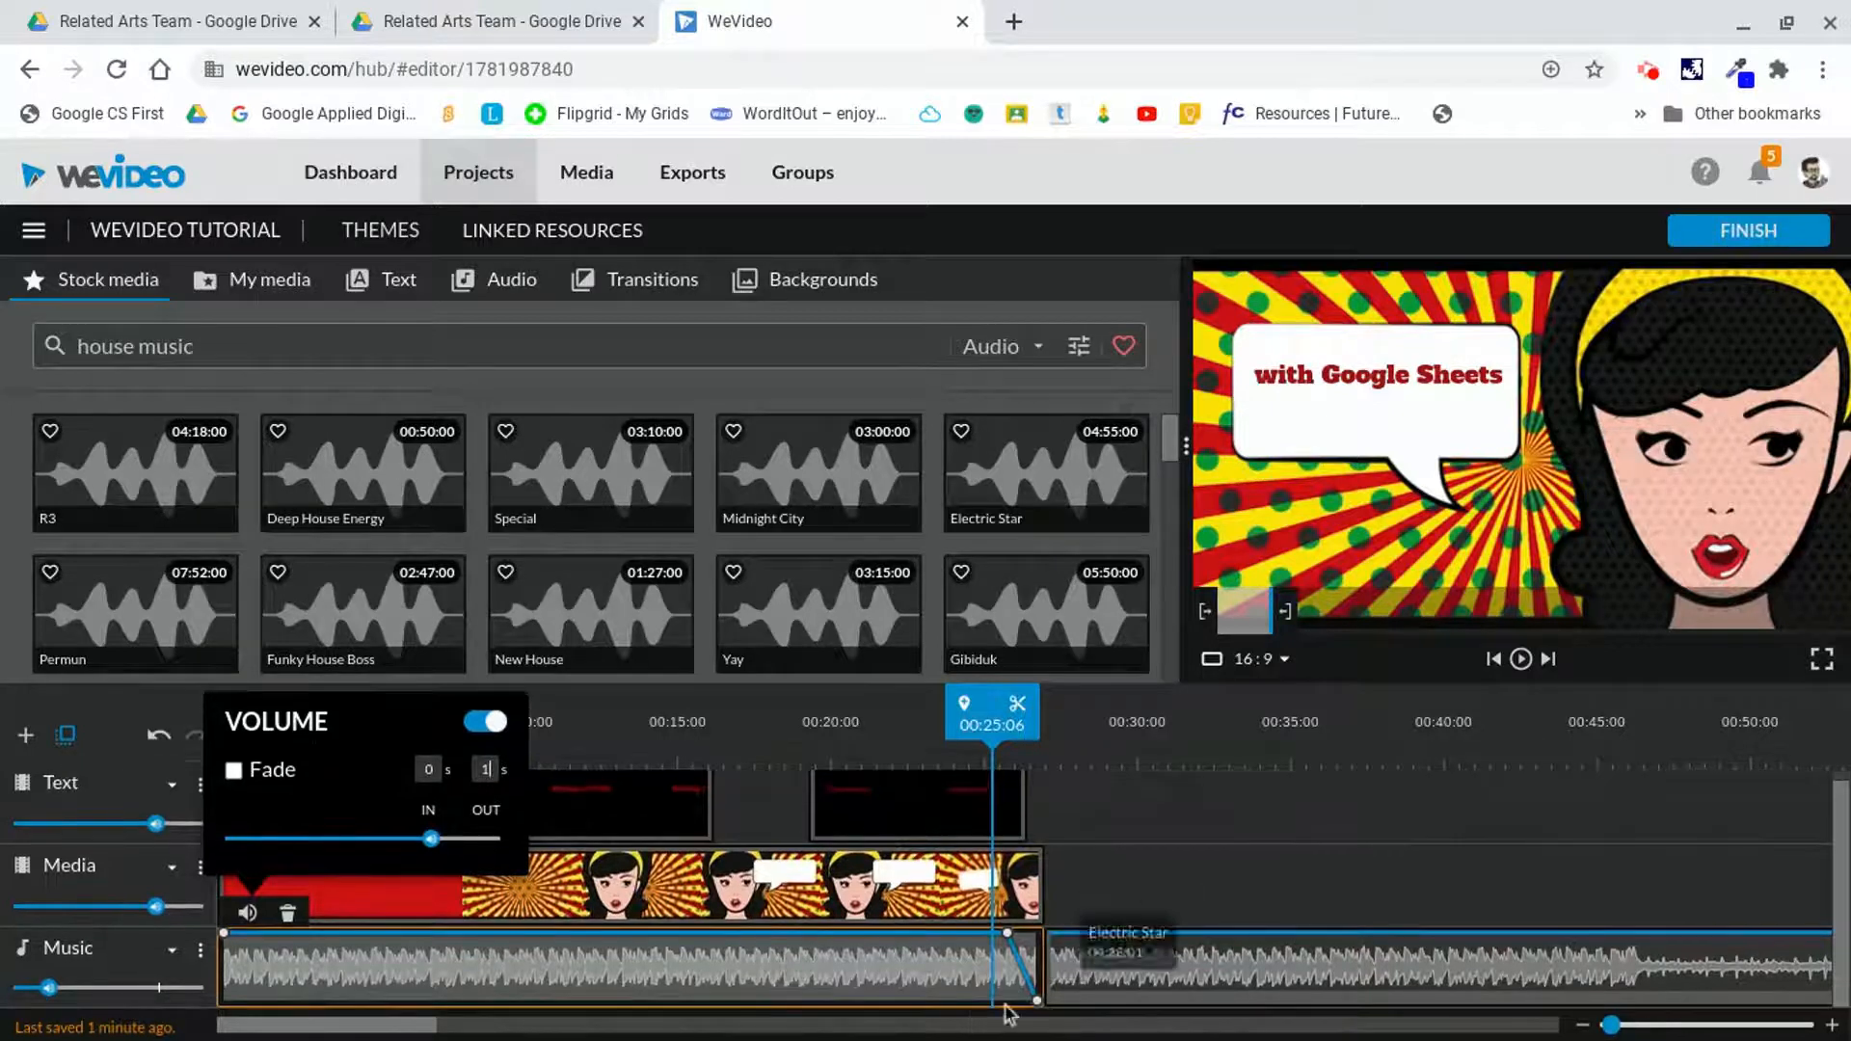
pyautogui.click(1041, 1007)
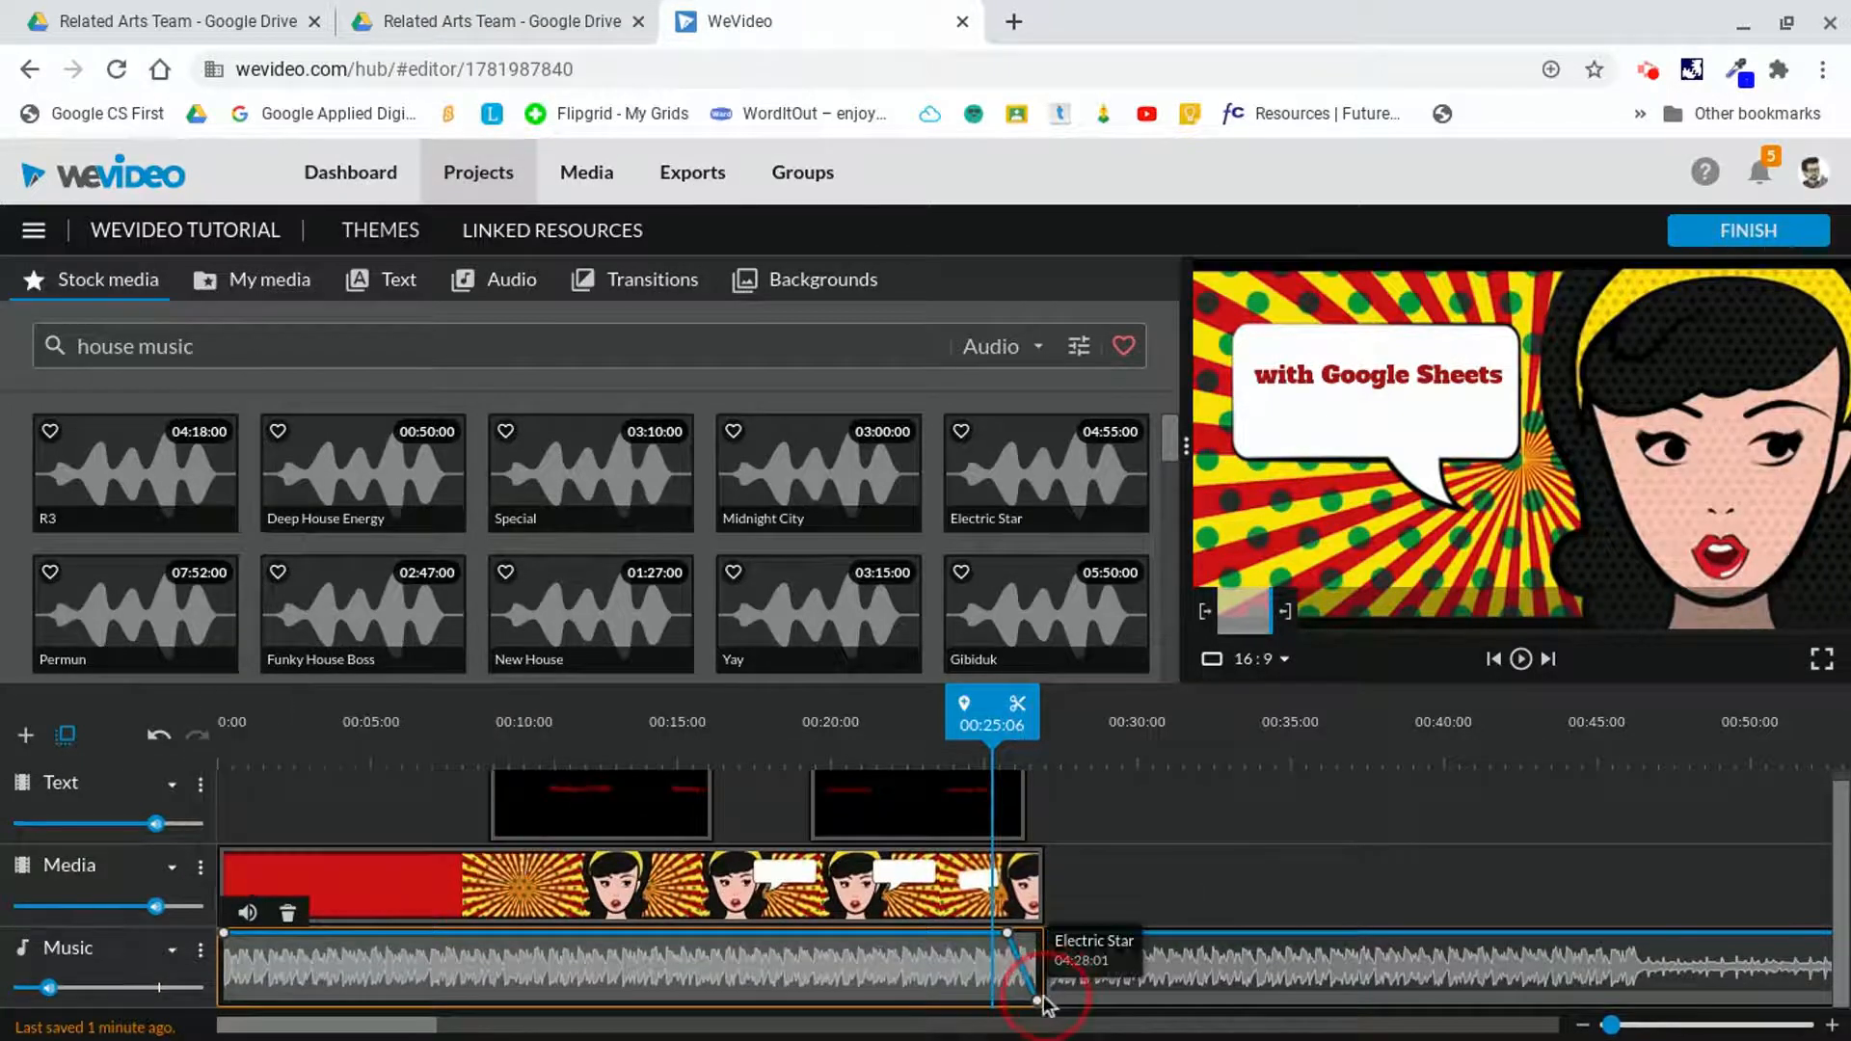
pyautogui.moveTo(1040, 1007); pyautogui.dragTo(1047, 1002)
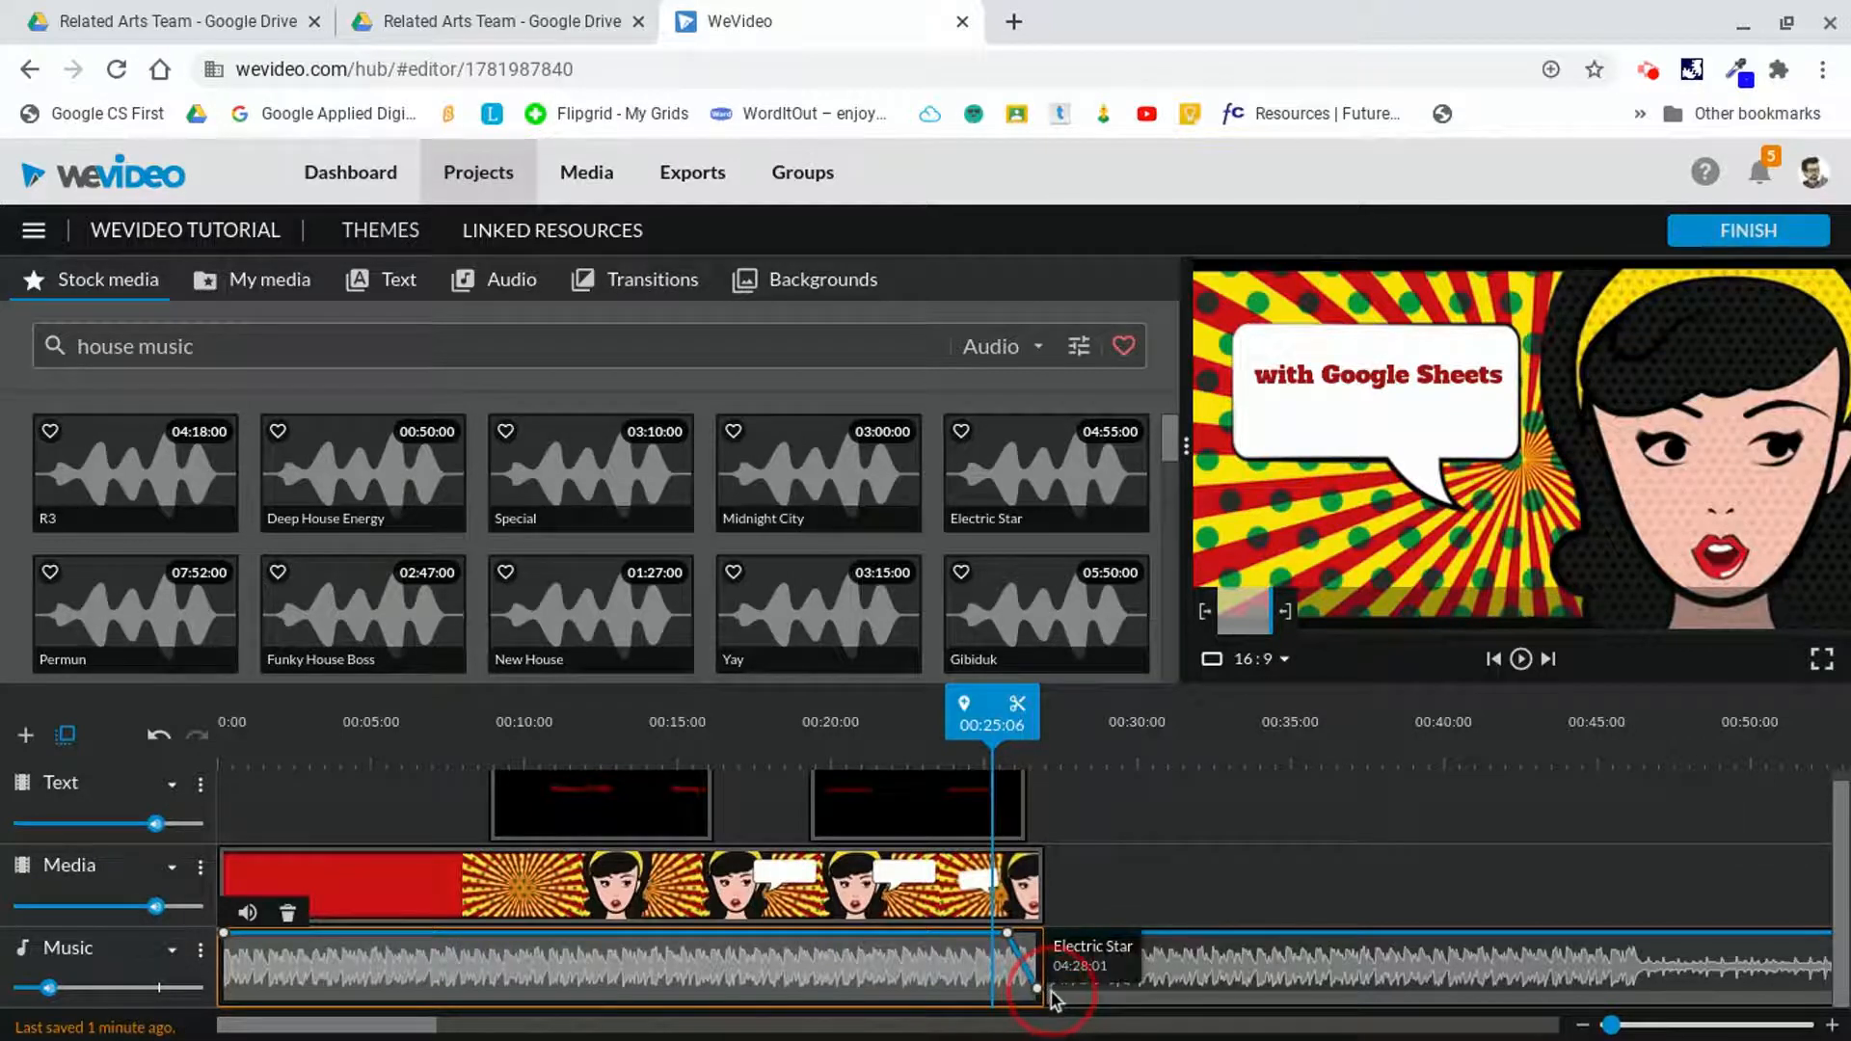
# - Play back the music transition between the two Electric Star segments at the end of the intro
pyautogui.moveTo(992, 734); pyautogui.dragTo(962, 737)
pyautogui.click(1521, 659)
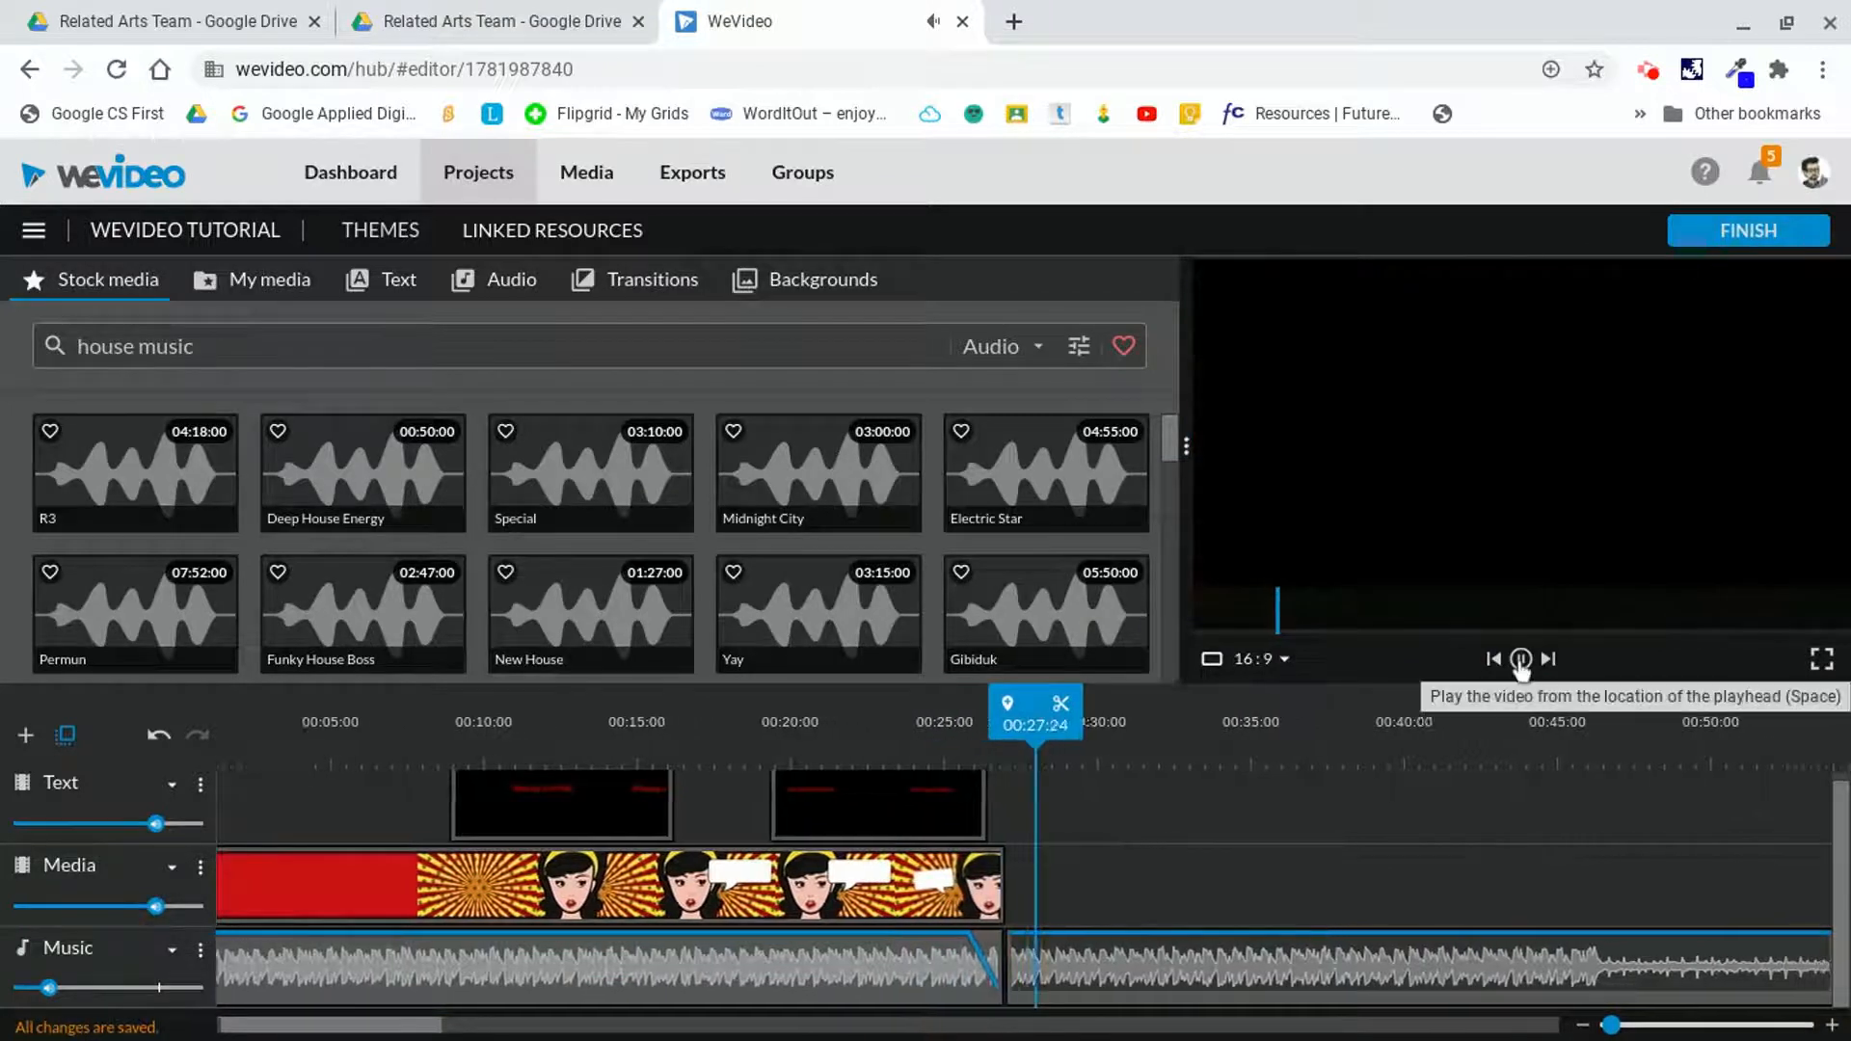
pyautogui.click(1520, 658)
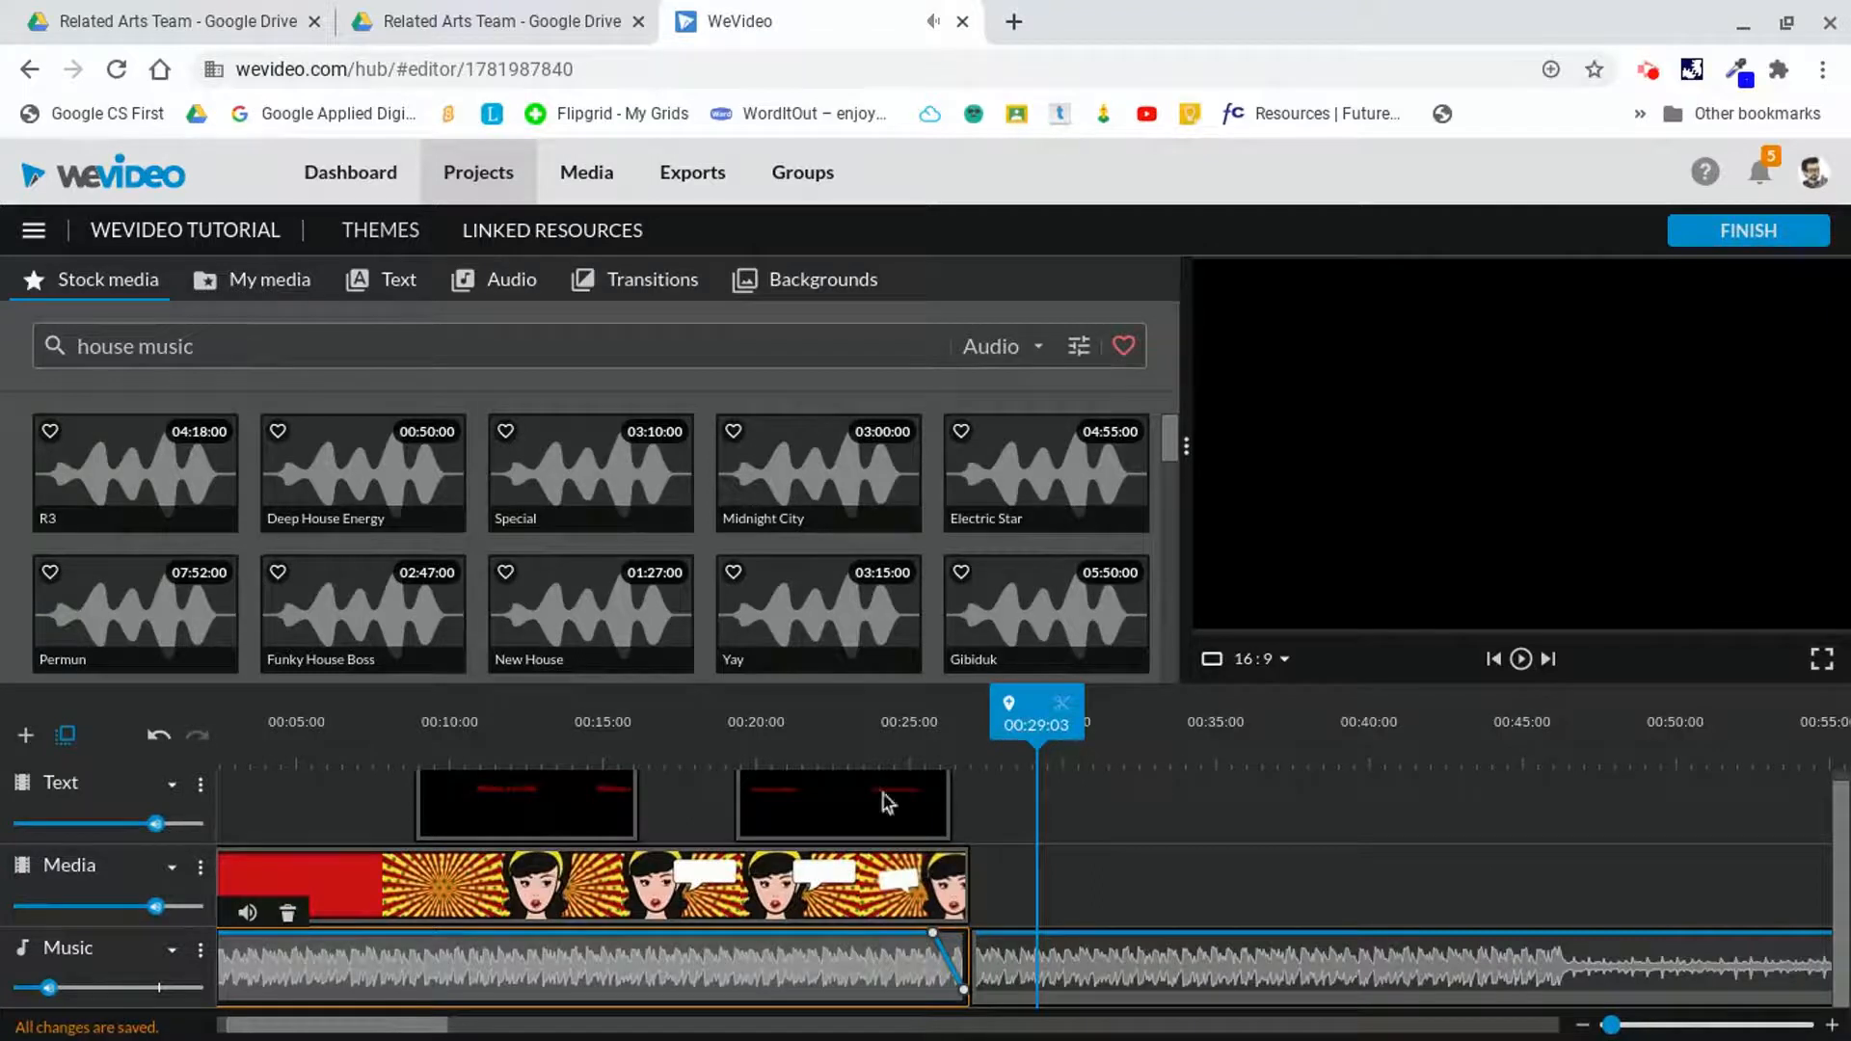
# - Add the Flyer Pt 1, Flyer pt 2 and Flyer pt 3 clips from My media to the Media track directly after the intro
pyautogui.click(258, 292)
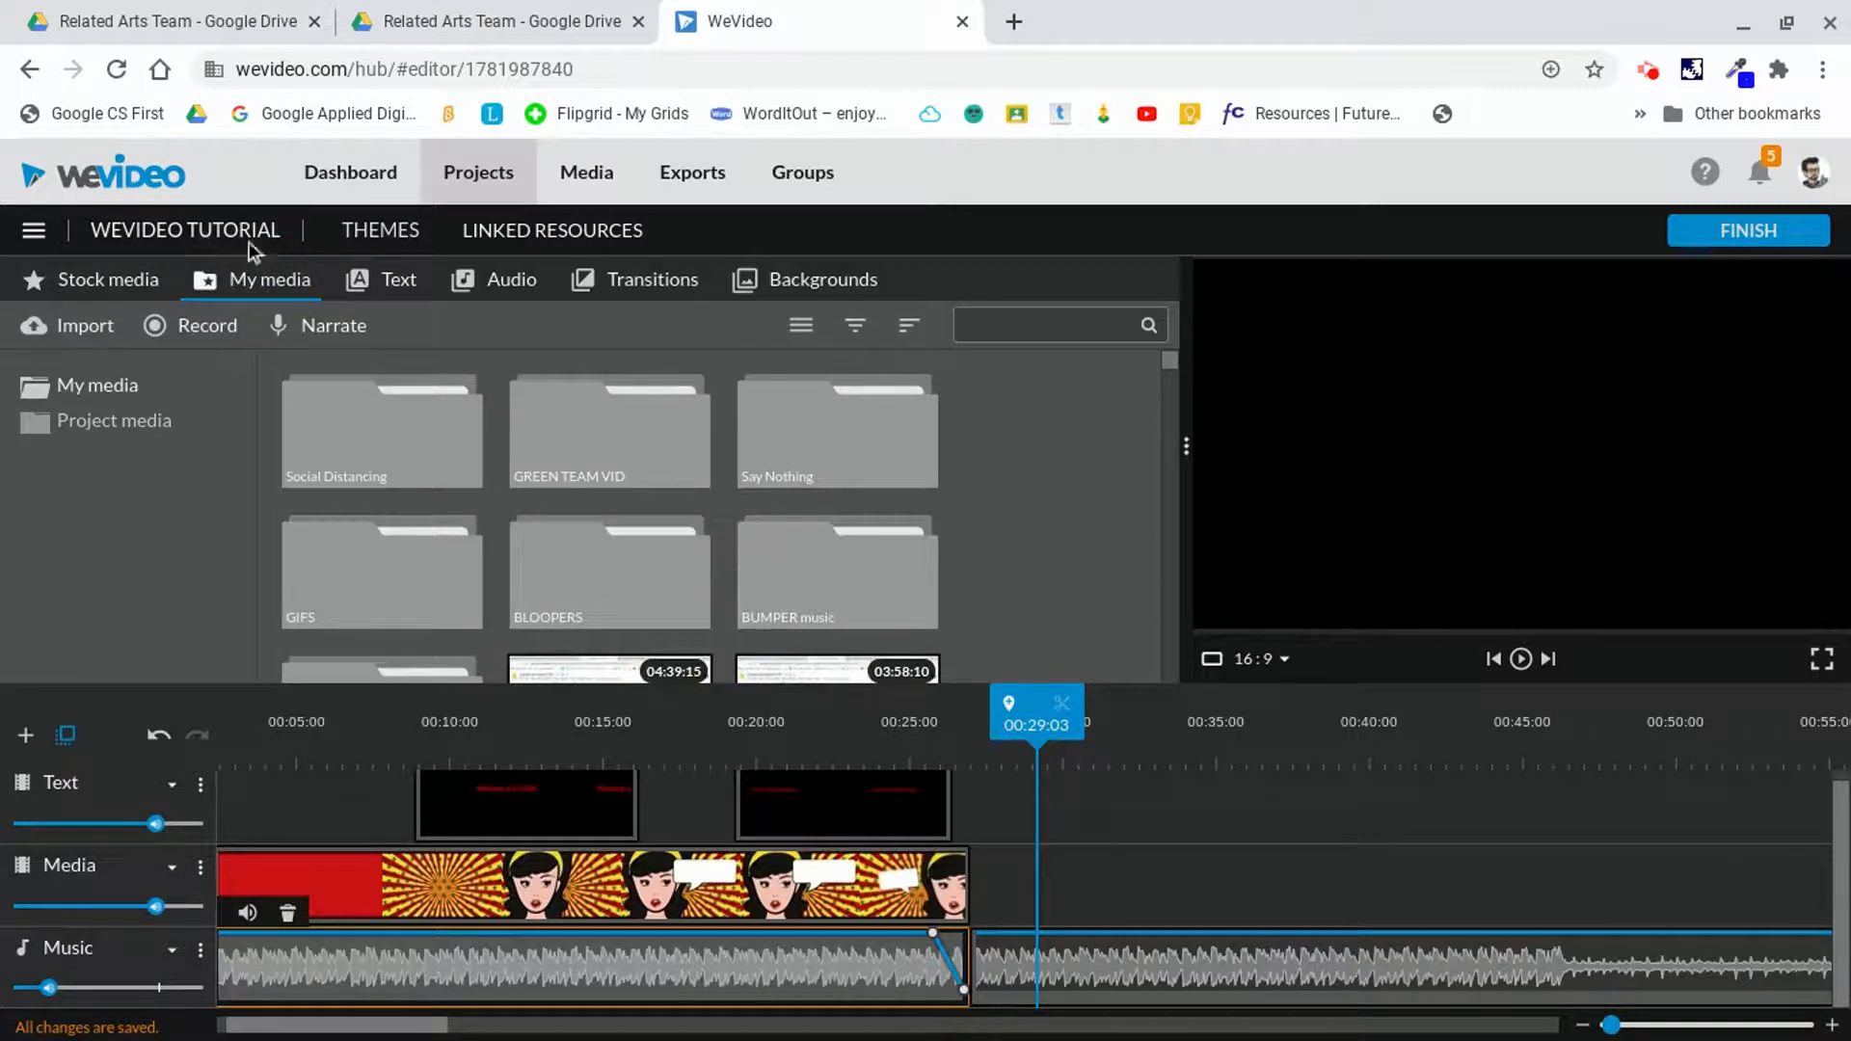
pyautogui.moveTo(1169, 361)
pyautogui.mouseDown()
pyautogui.moveTo(1184, 442)
pyautogui.moveTo(1171, 378)
pyautogui.mouseUp()
pyautogui.click(606, 513)
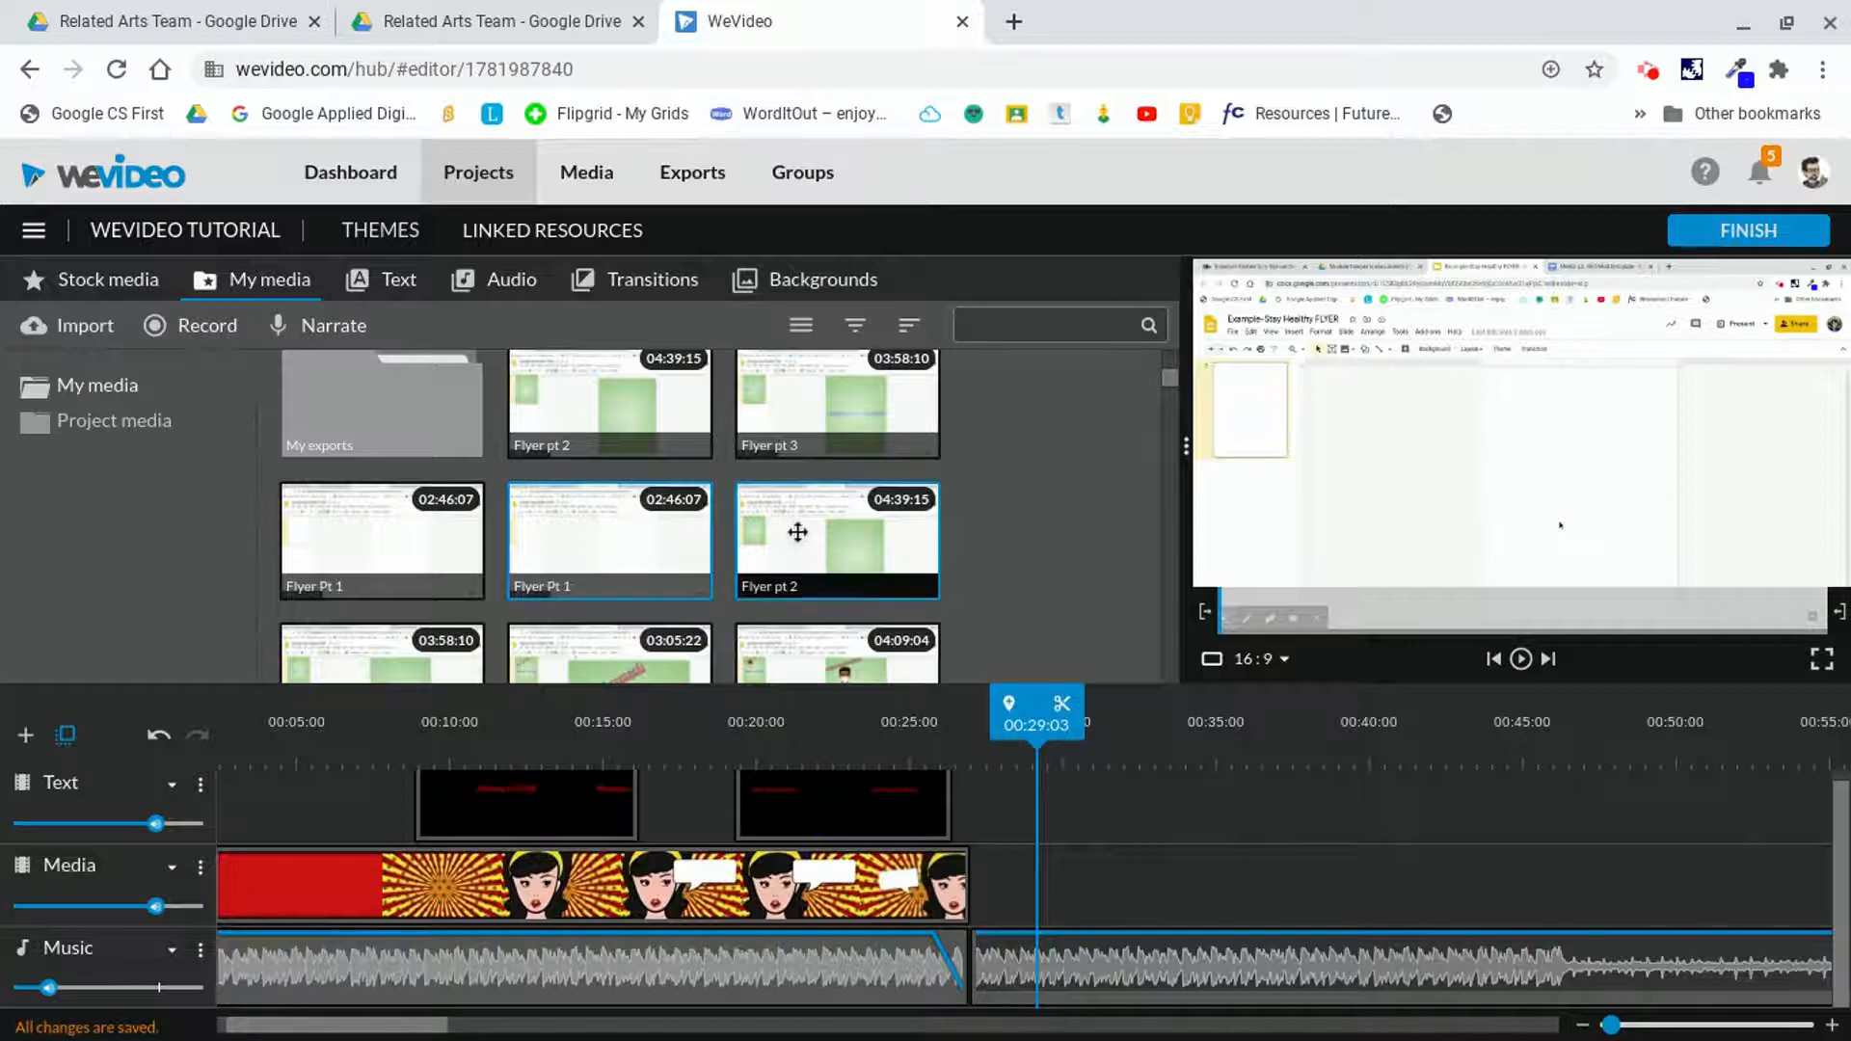
pyautogui.click(797, 532)
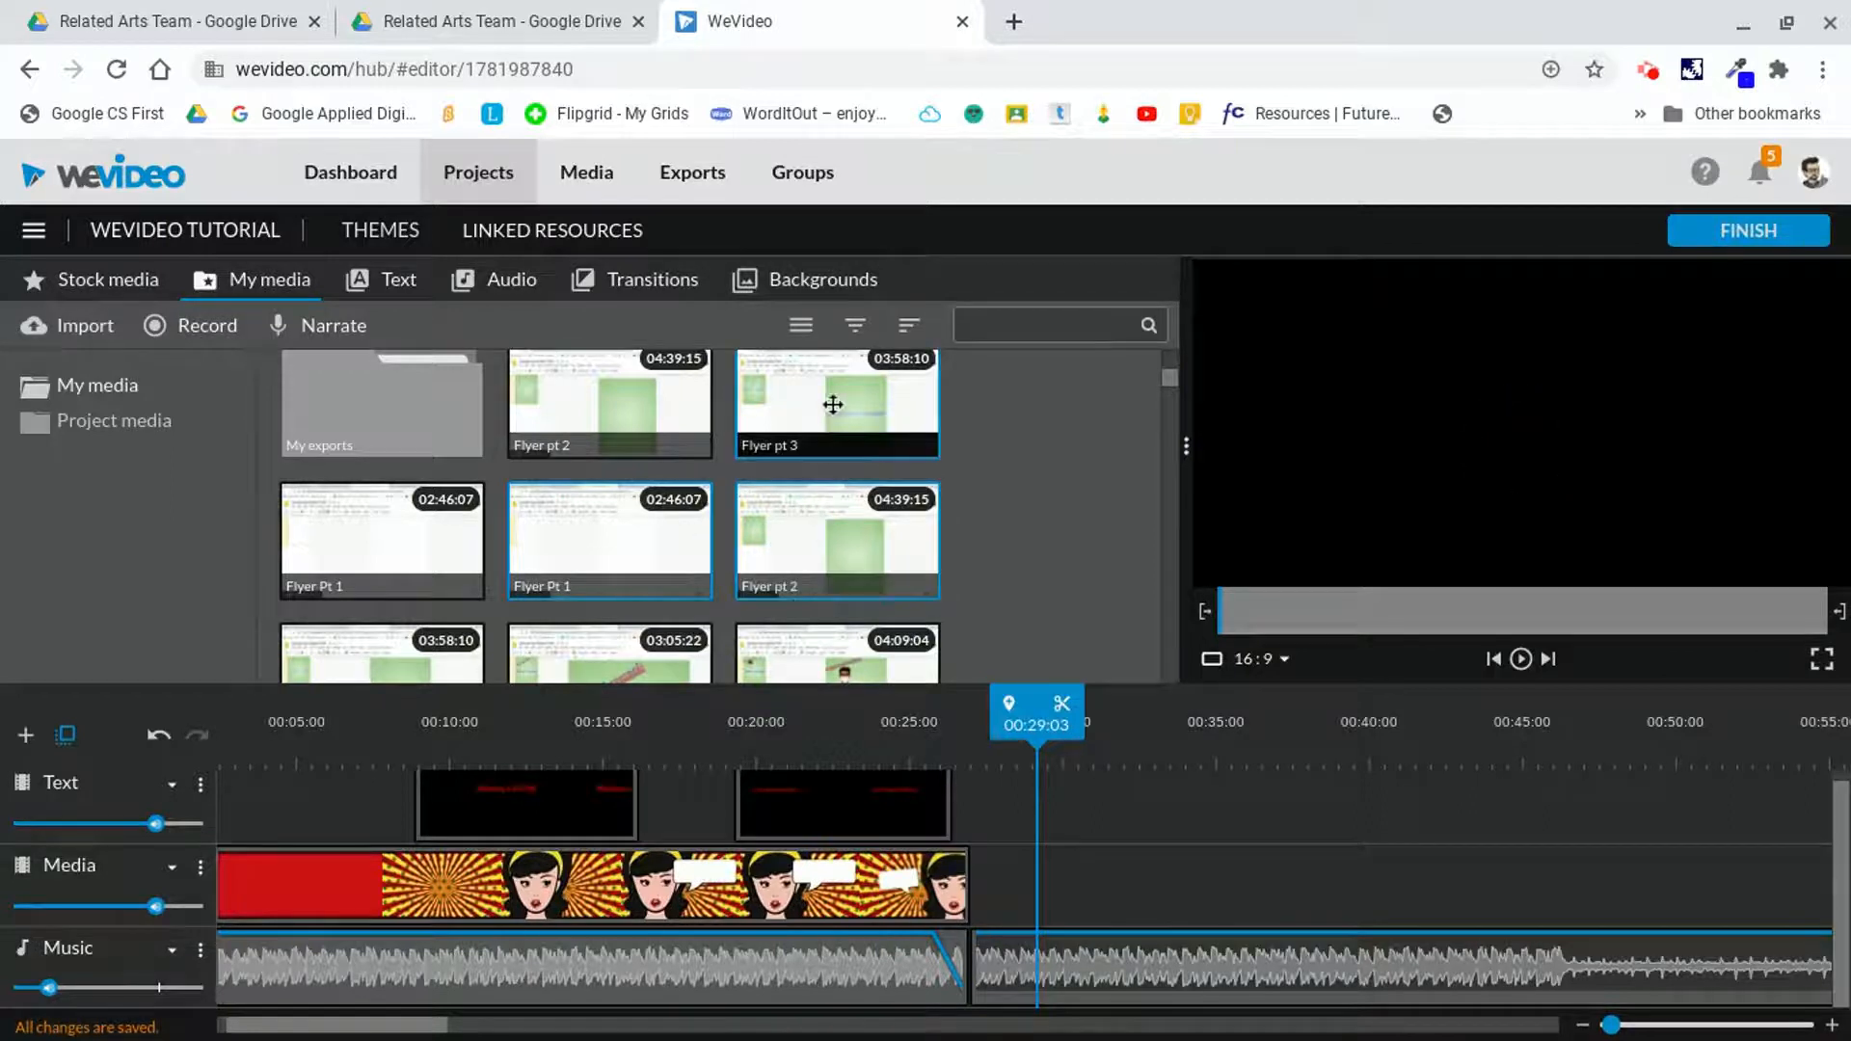
pyautogui.click(612, 520)
pyautogui.click(433, 563)
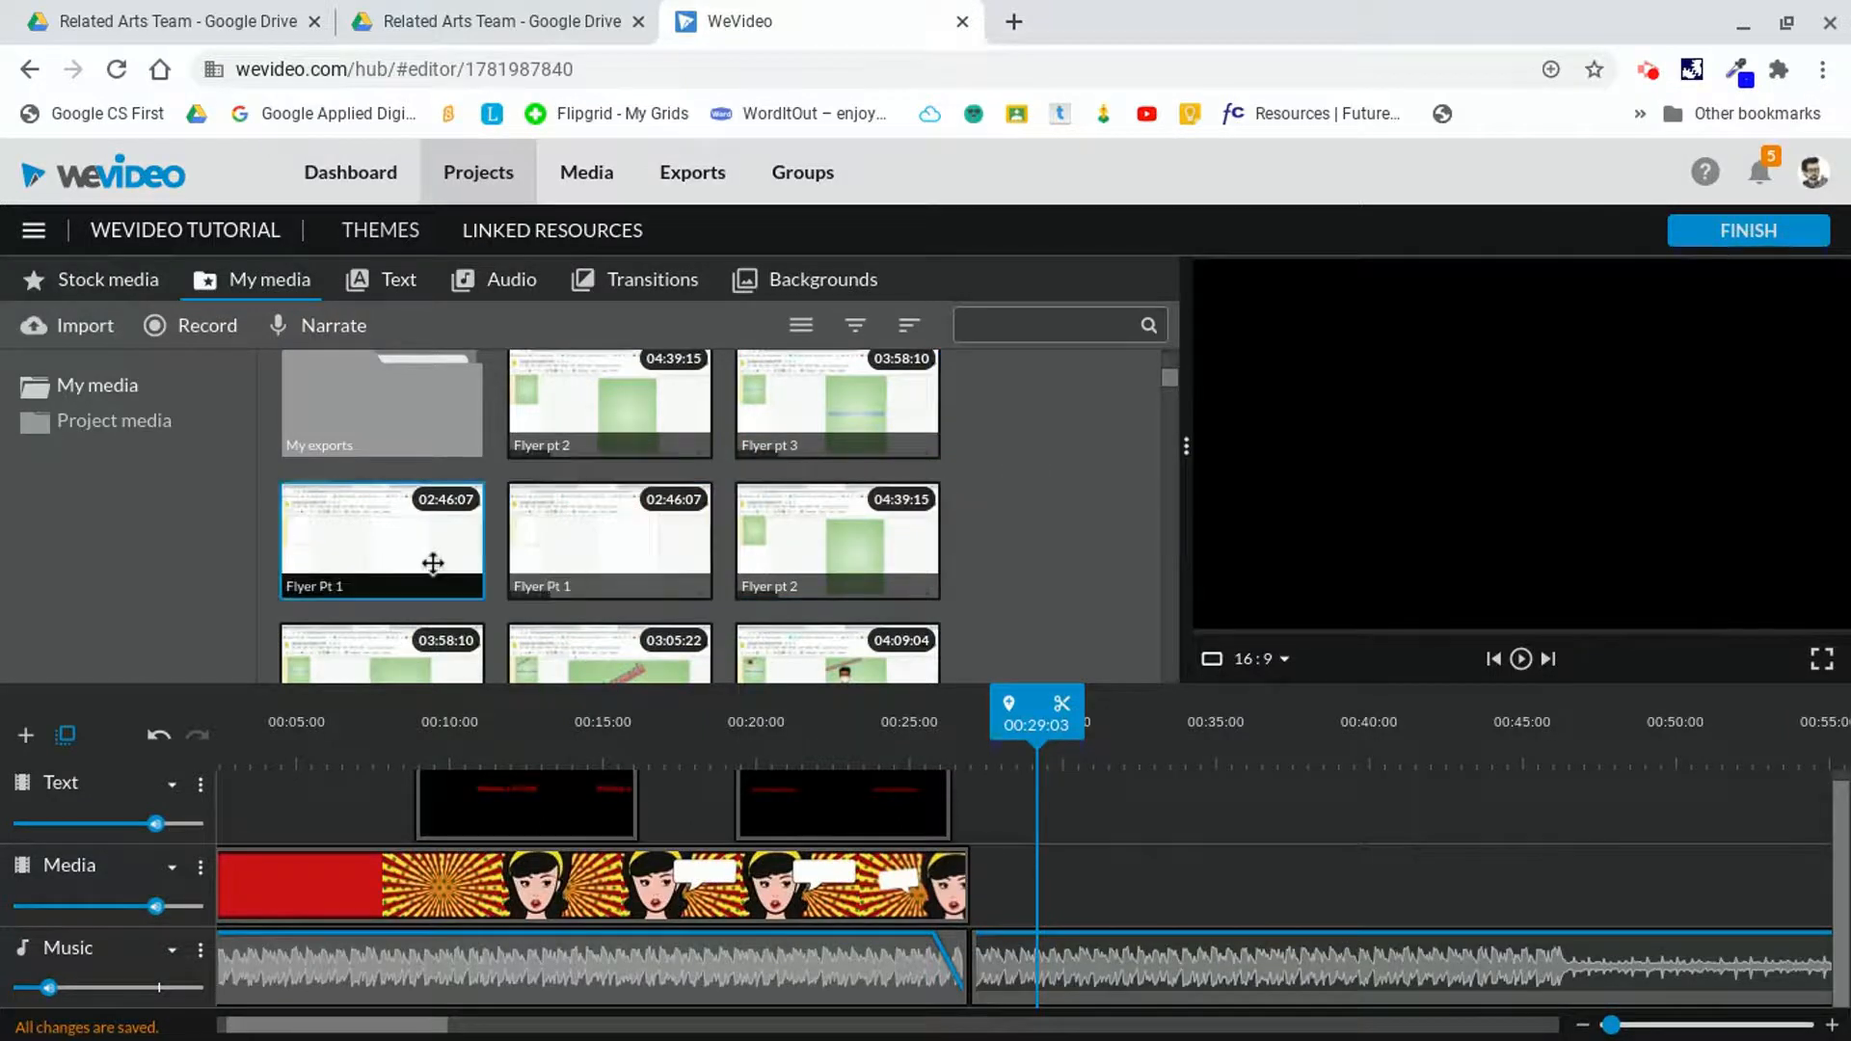
pyautogui.click(526, 550)
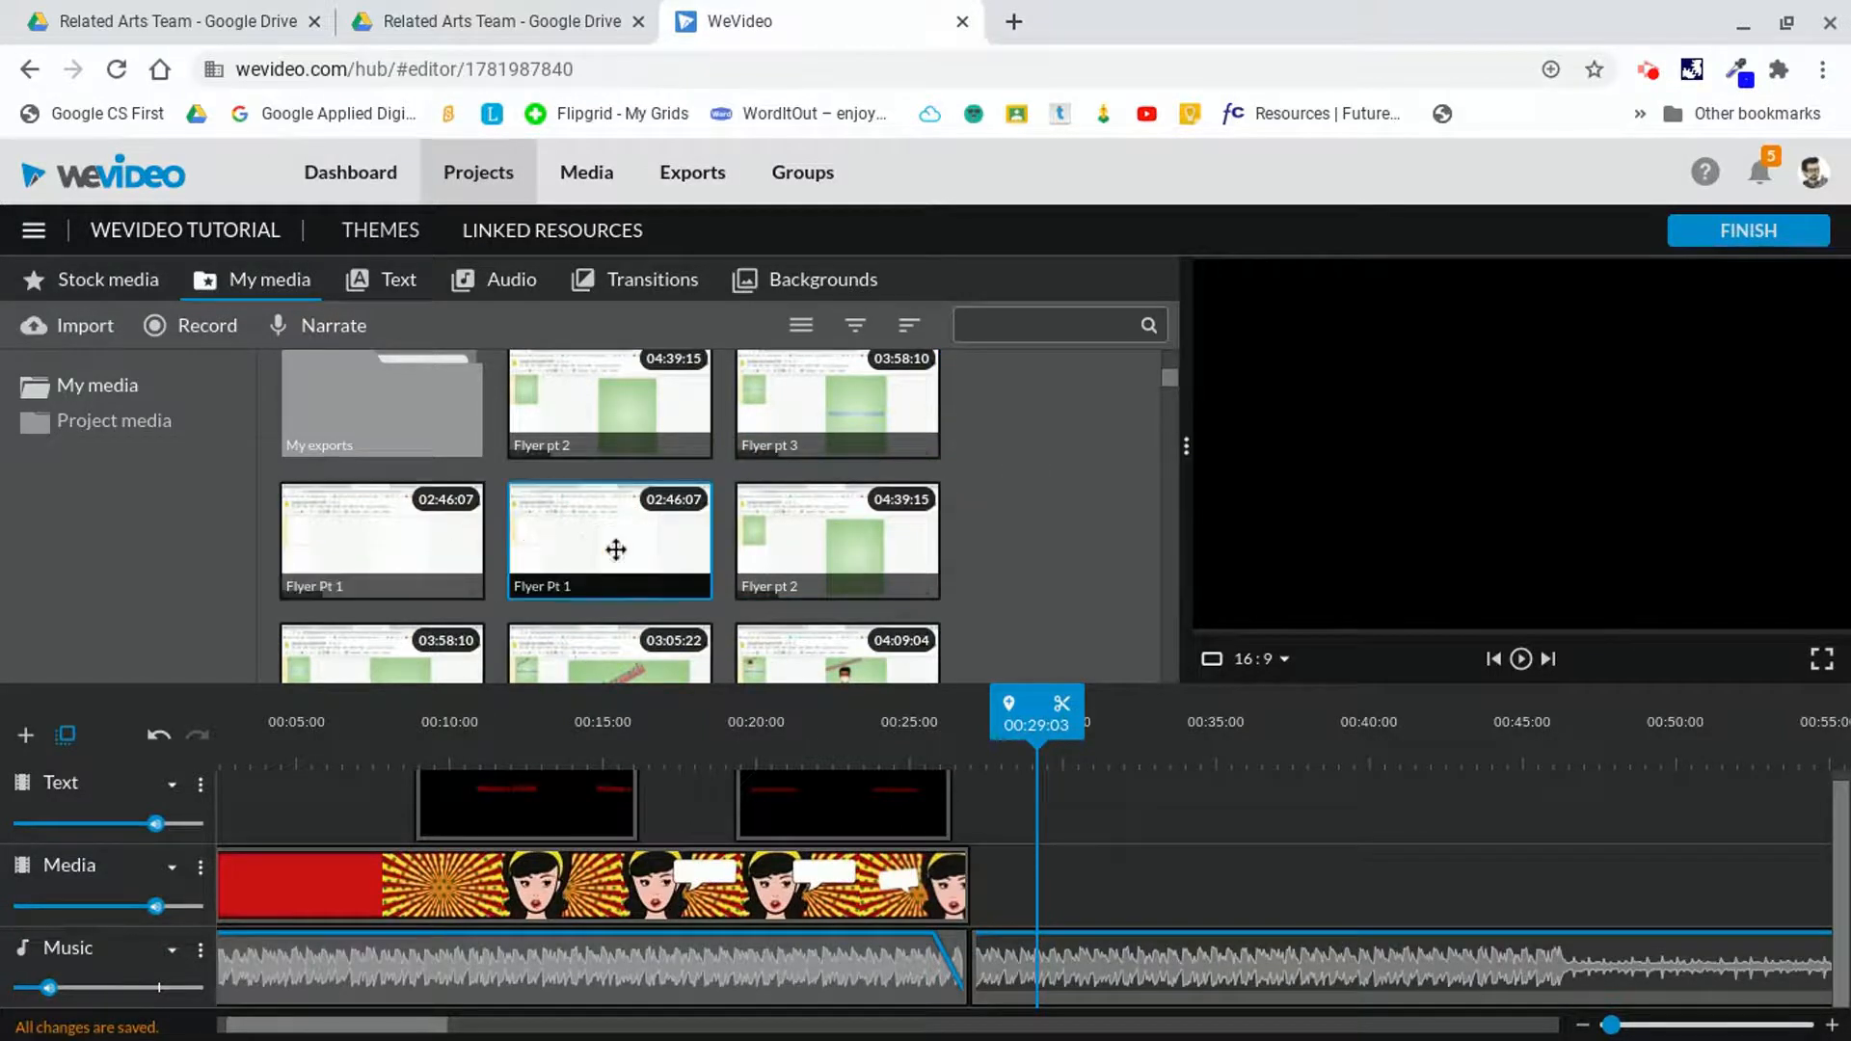
pyautogui.click(610, 545)
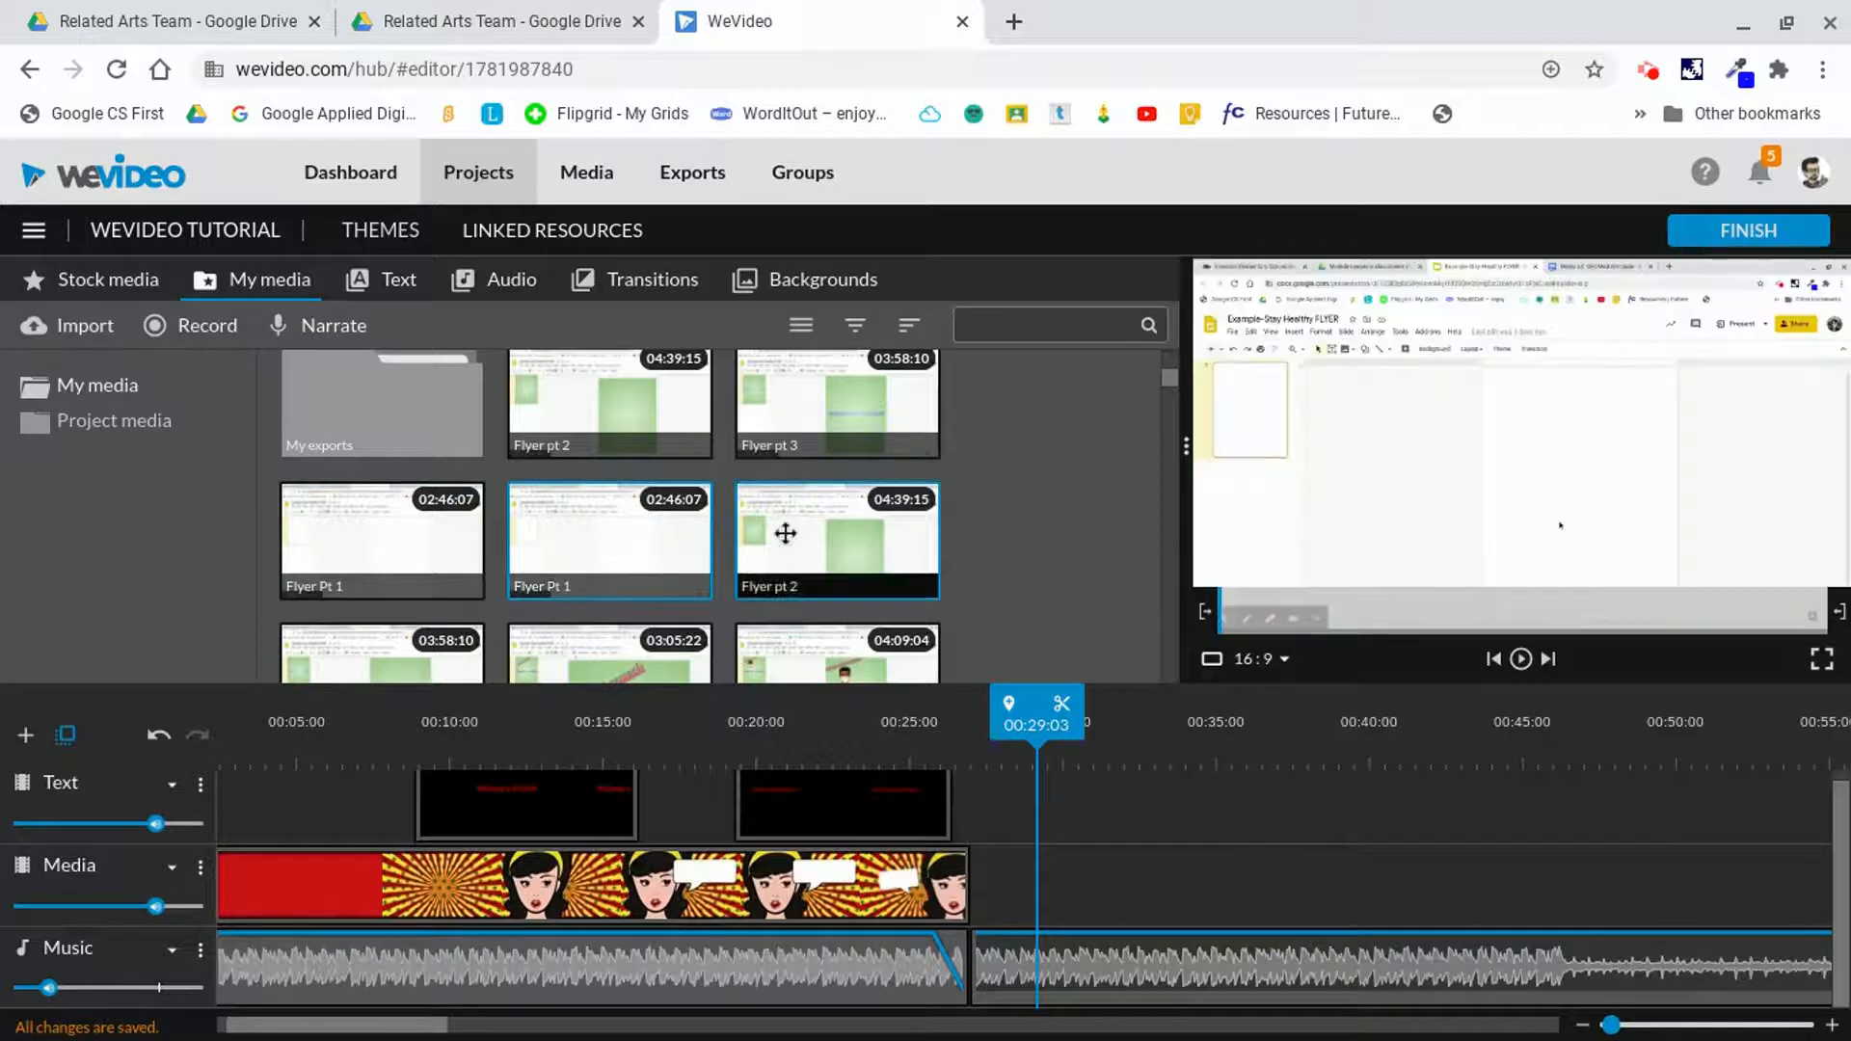
pyautogui.keyDown('ctrl'); pyautogui.click(786, 532); pyautogui.keyUp('ctrl')
pyautogui.keyDown('ctrl'); pyautogui.click(818, 411); pyautogui.keyUp('ctrl')
pyautogui.moveTo(665, 529); pyautogui.dragTo(996, 893)
# - Play back the transition from the intro into the first flyer clip and check its opening seconds
pyautogui.moveTo(294, 1034); pyautogui.dragTo(253, 1022)
pyautogui.moveTo(873, 732); pyautogui.dragTo(820, 733)
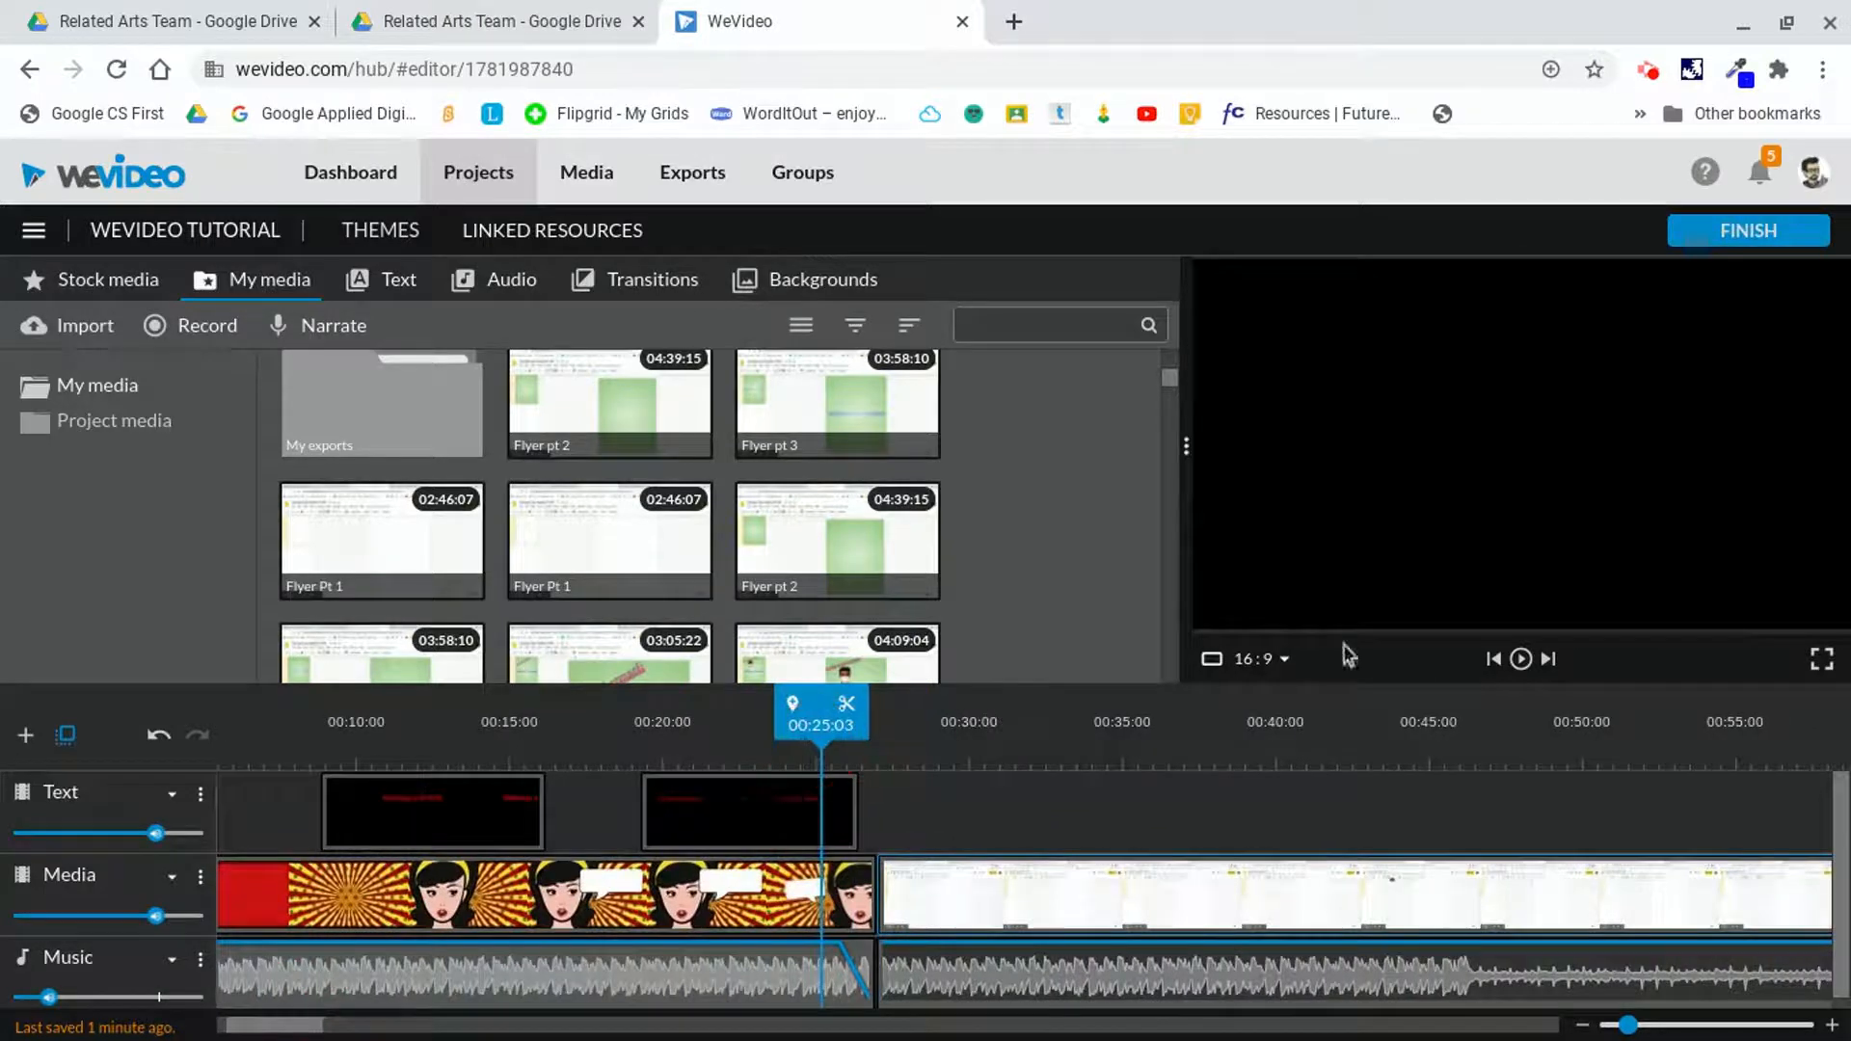
pyautogui.click(1522, 661)
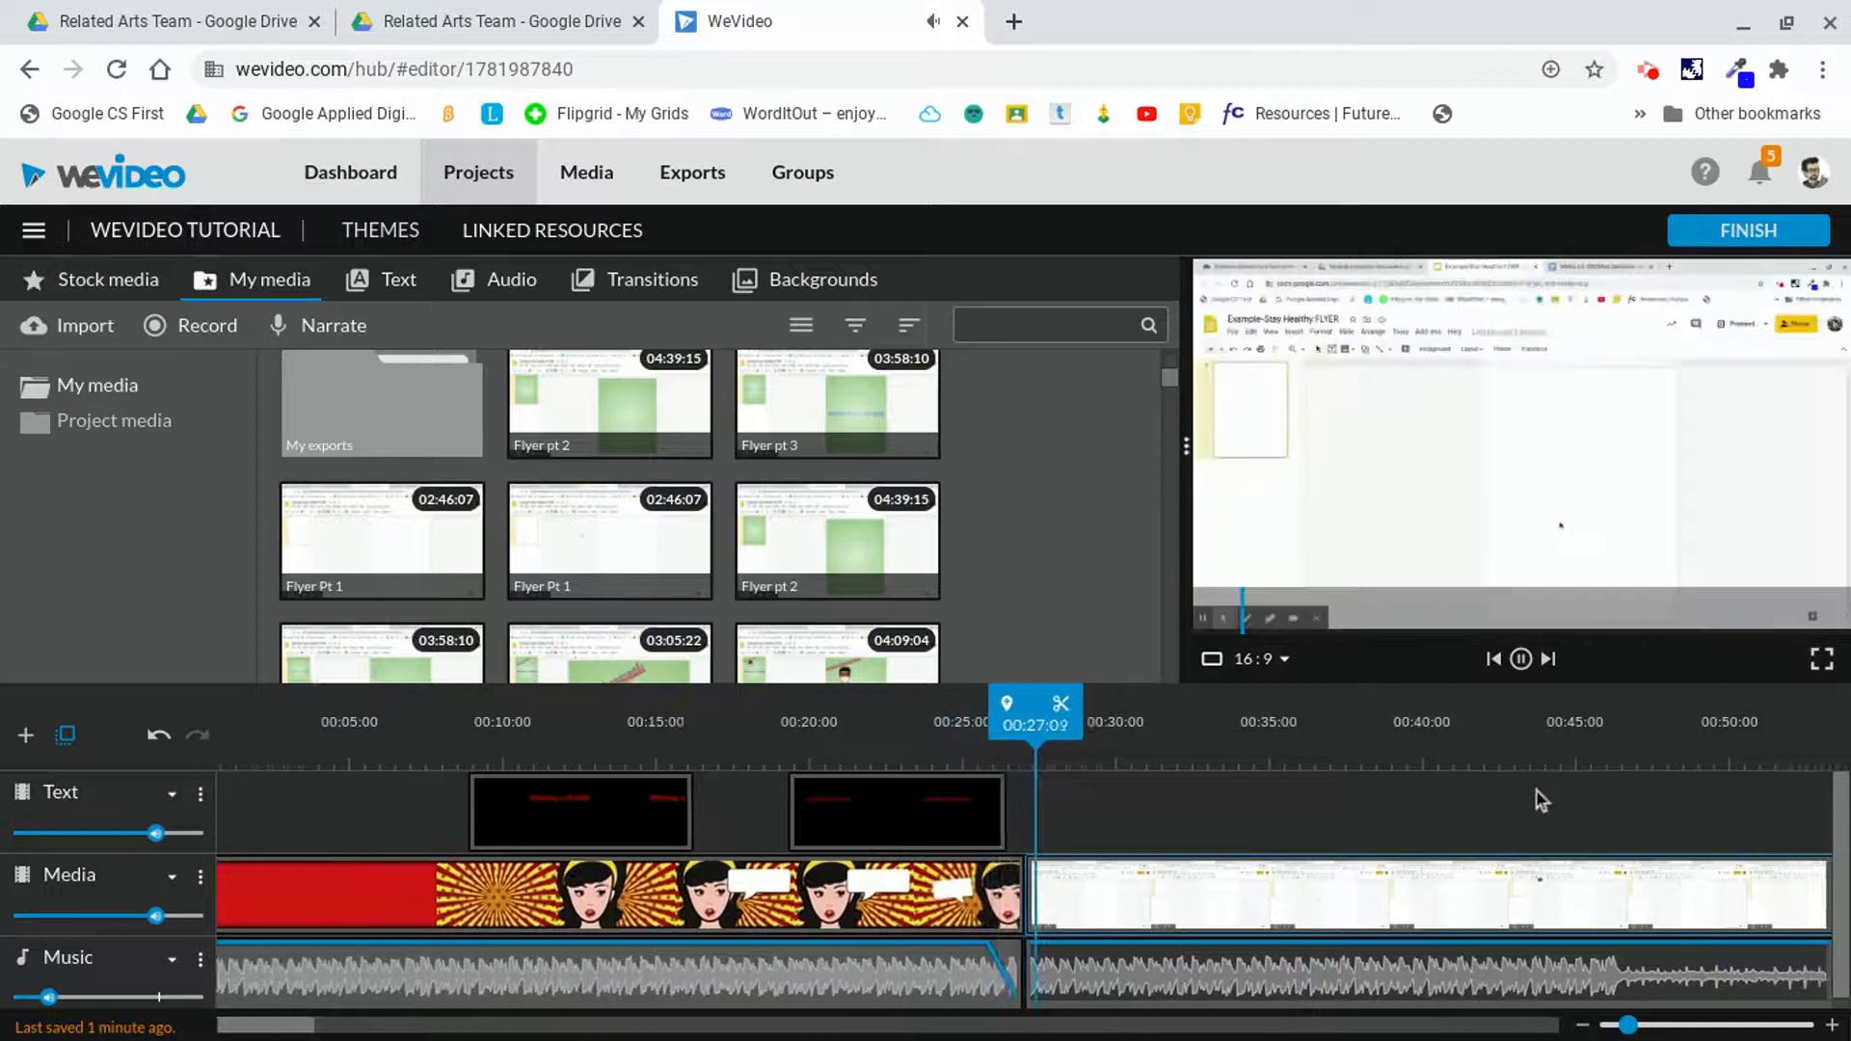
pyautogui.click(1522, 660)
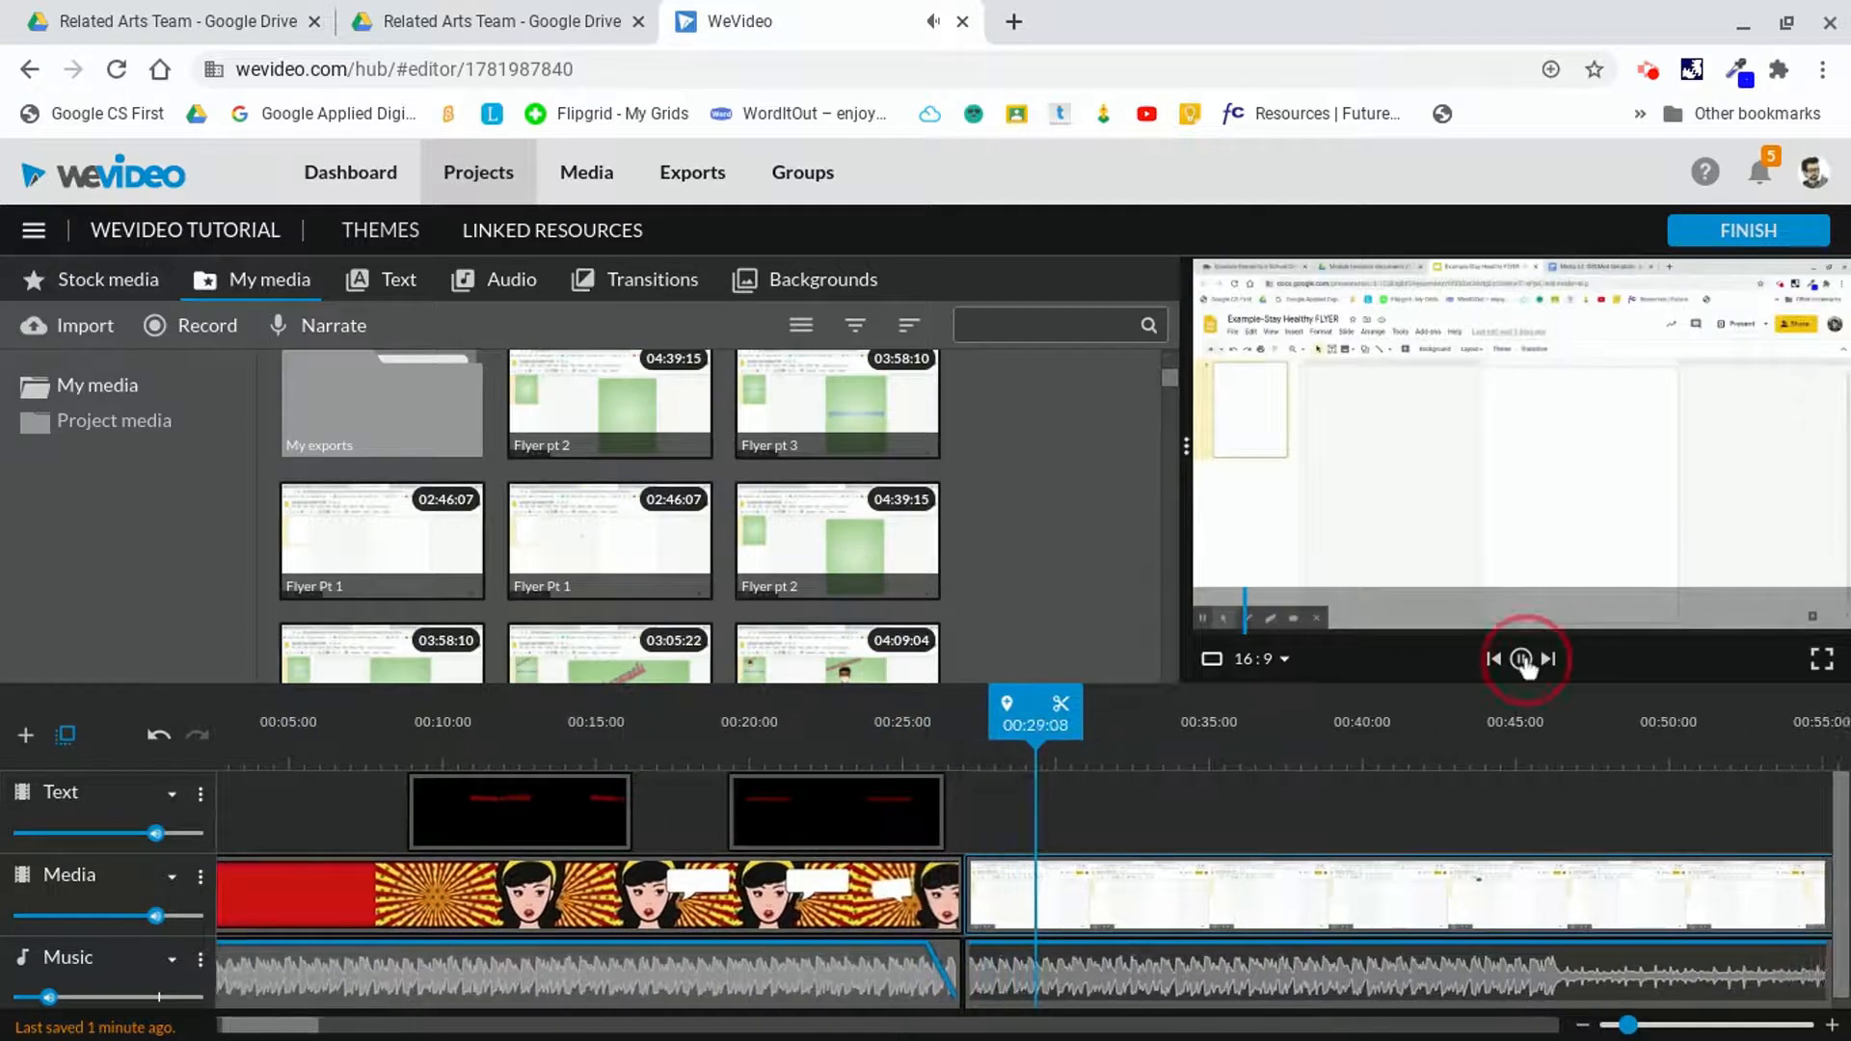
pyautogui.moveTo(1050, 716); pyautogui.dragTo(954, 756)
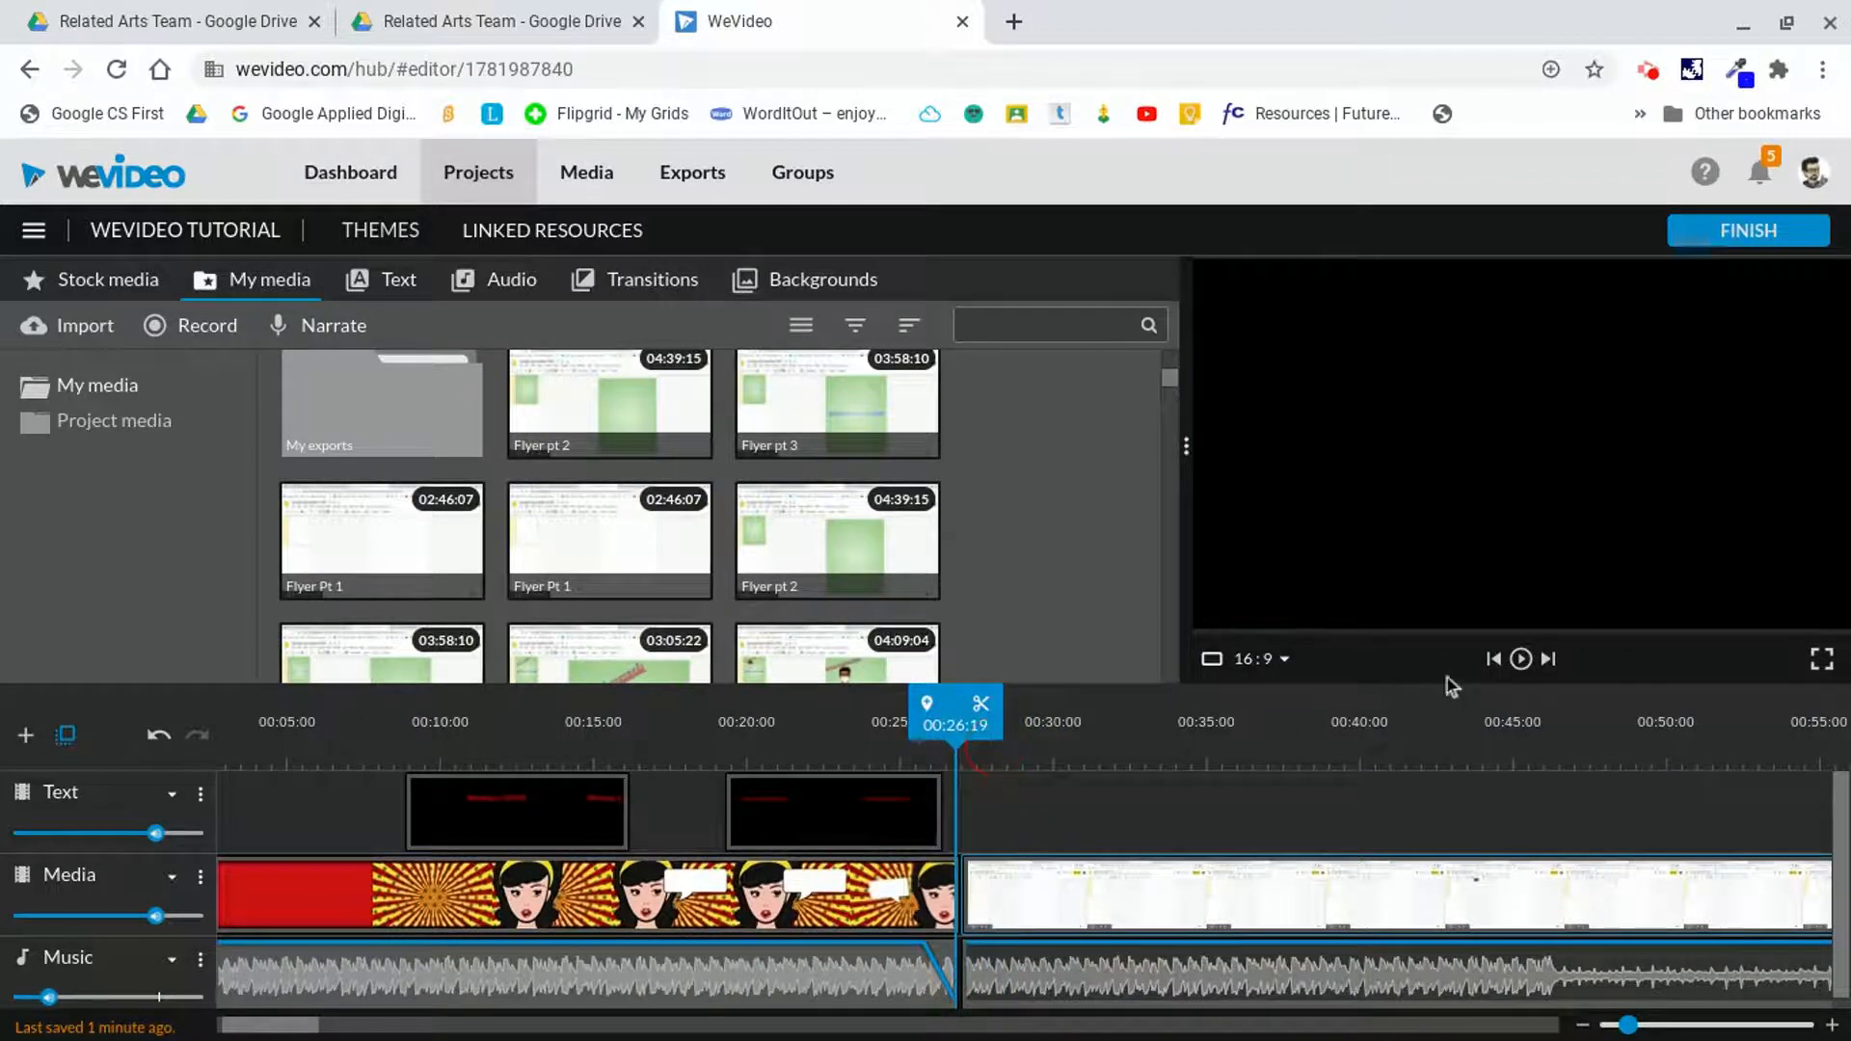
pyautogui.click(1521, 659)
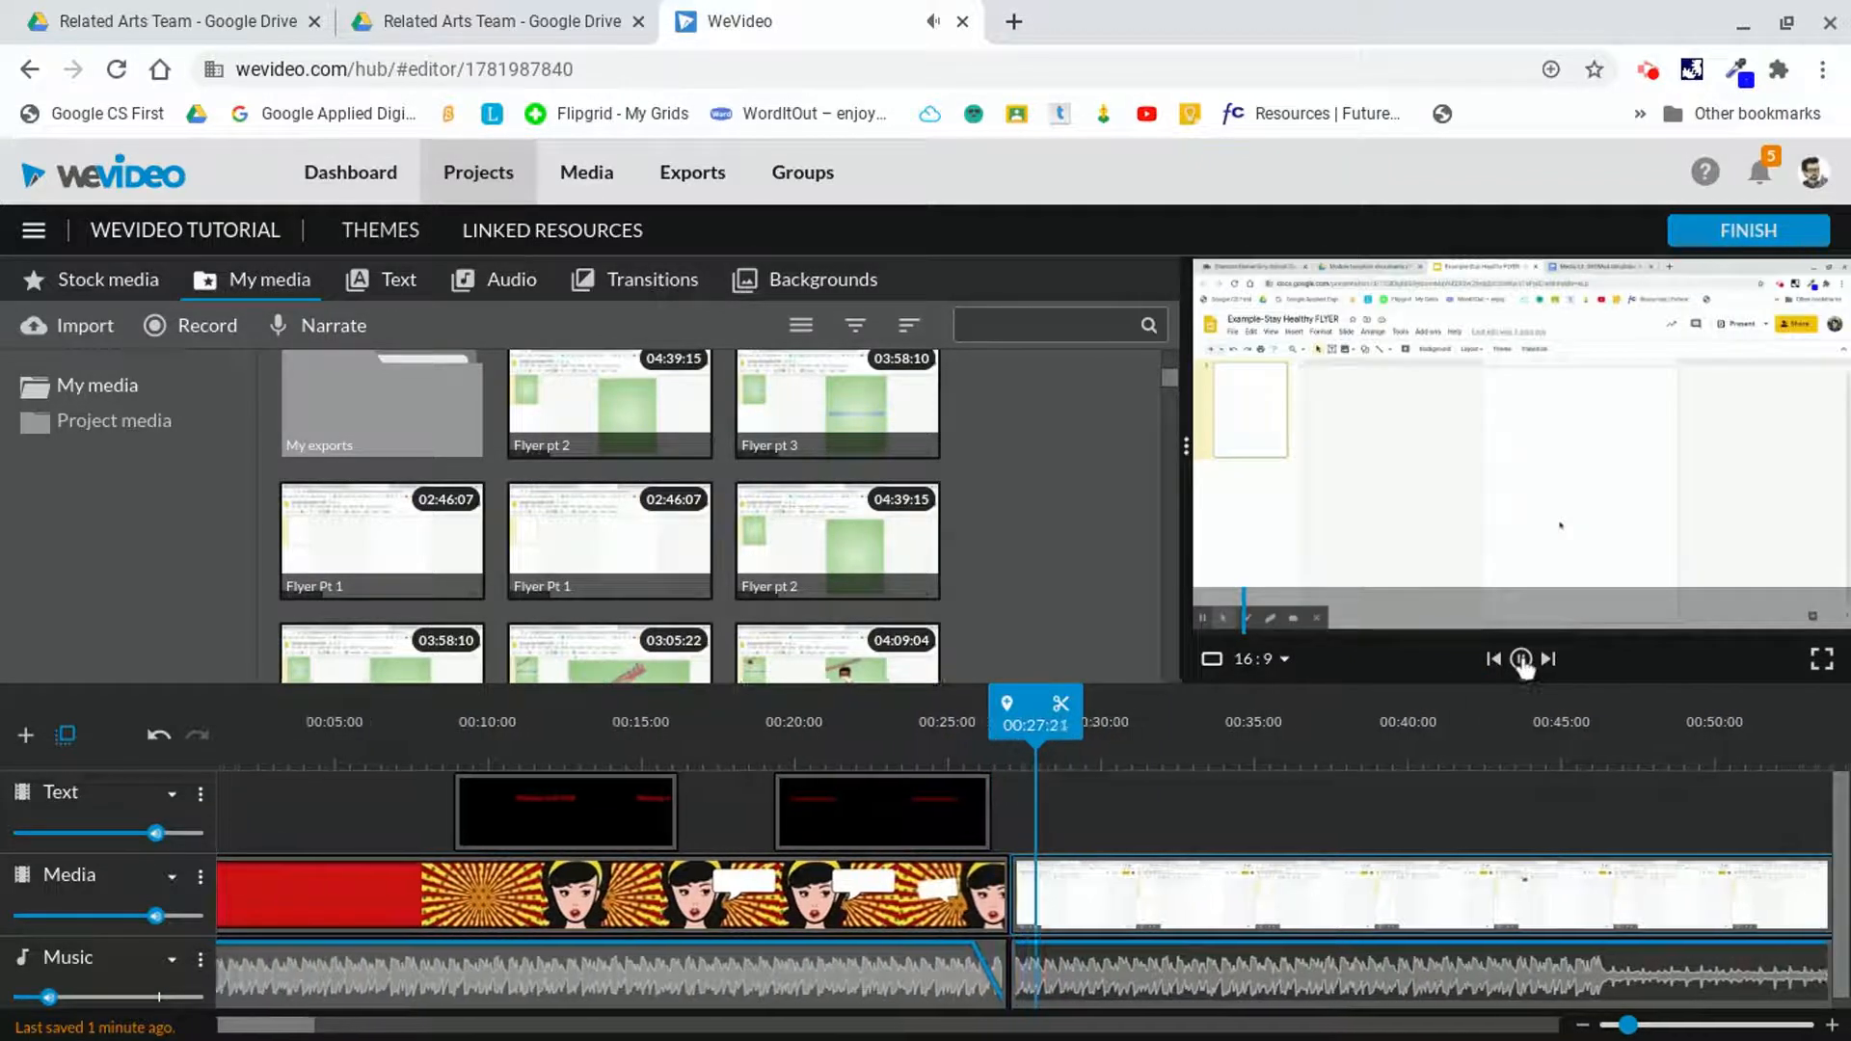
pyautogui.click(1521, 660)
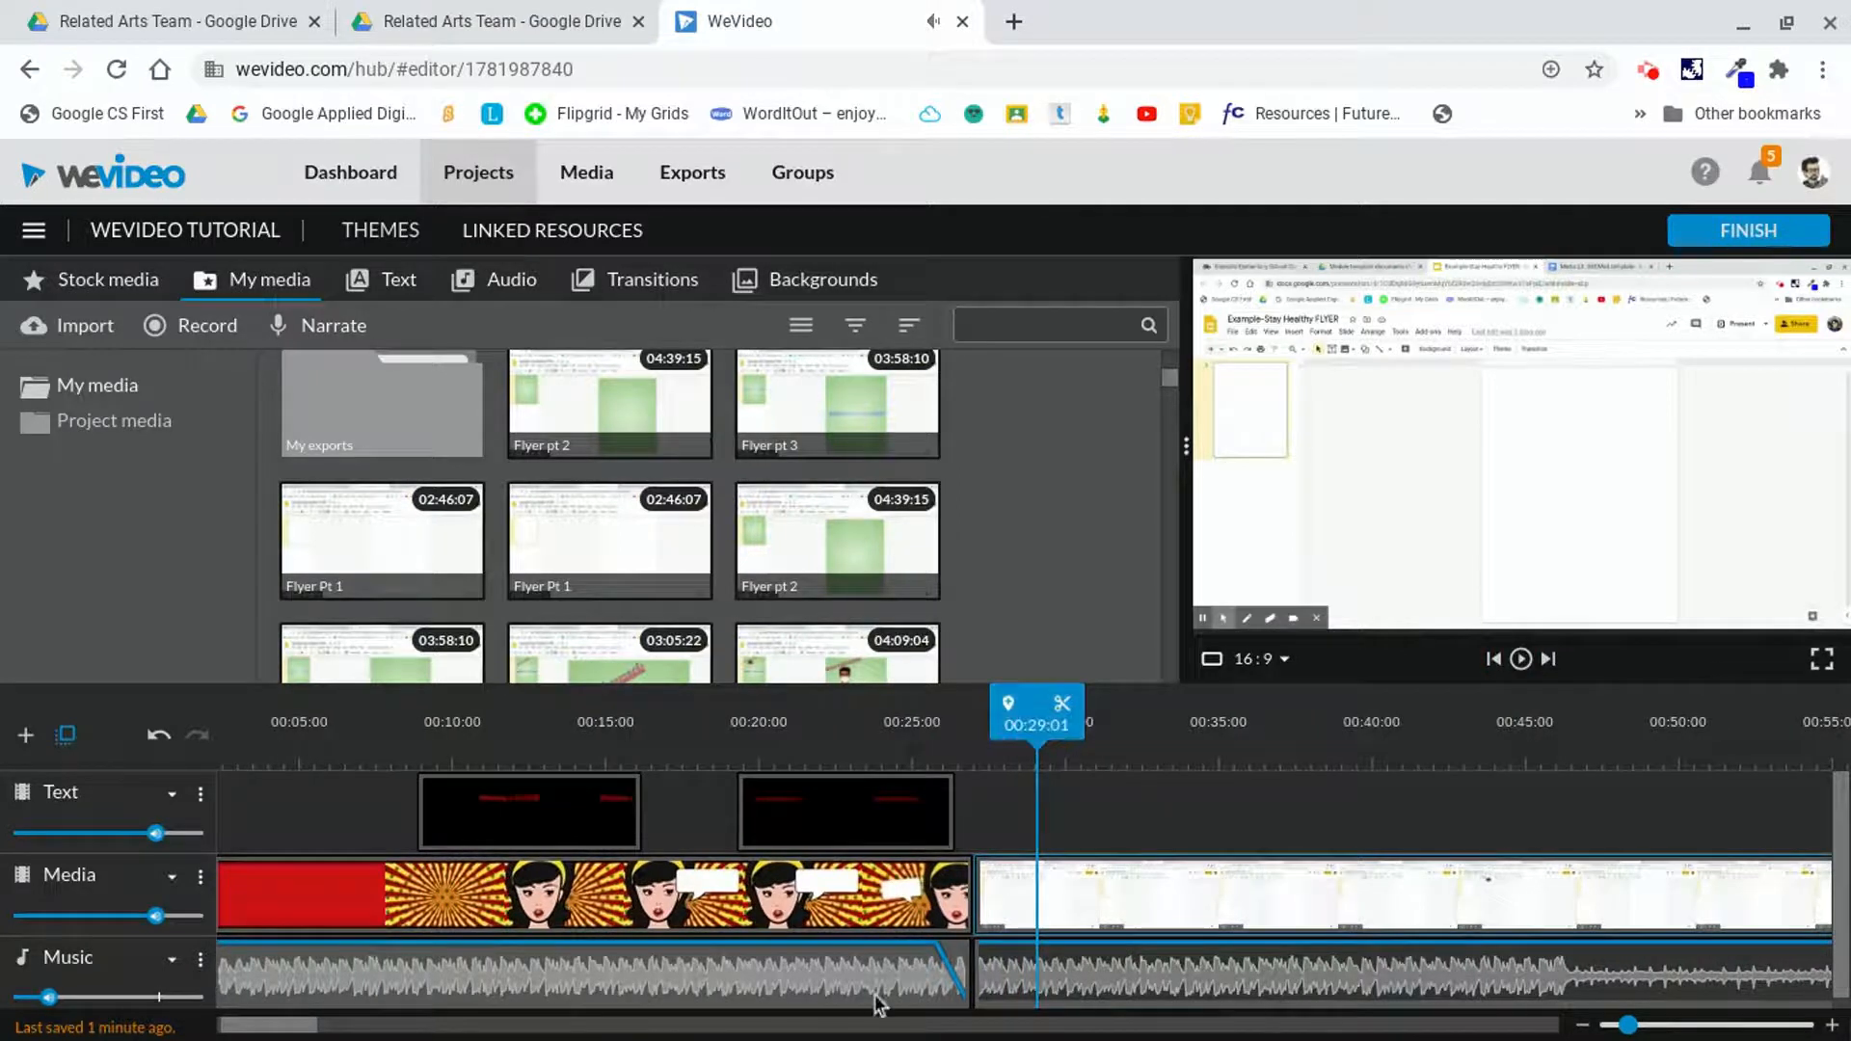
# - Examine how the three flyer clips and the music line up across the whole timeline
pyautogui.moveTo(281, 1031); pyautogui.dragTo(286, 1032)
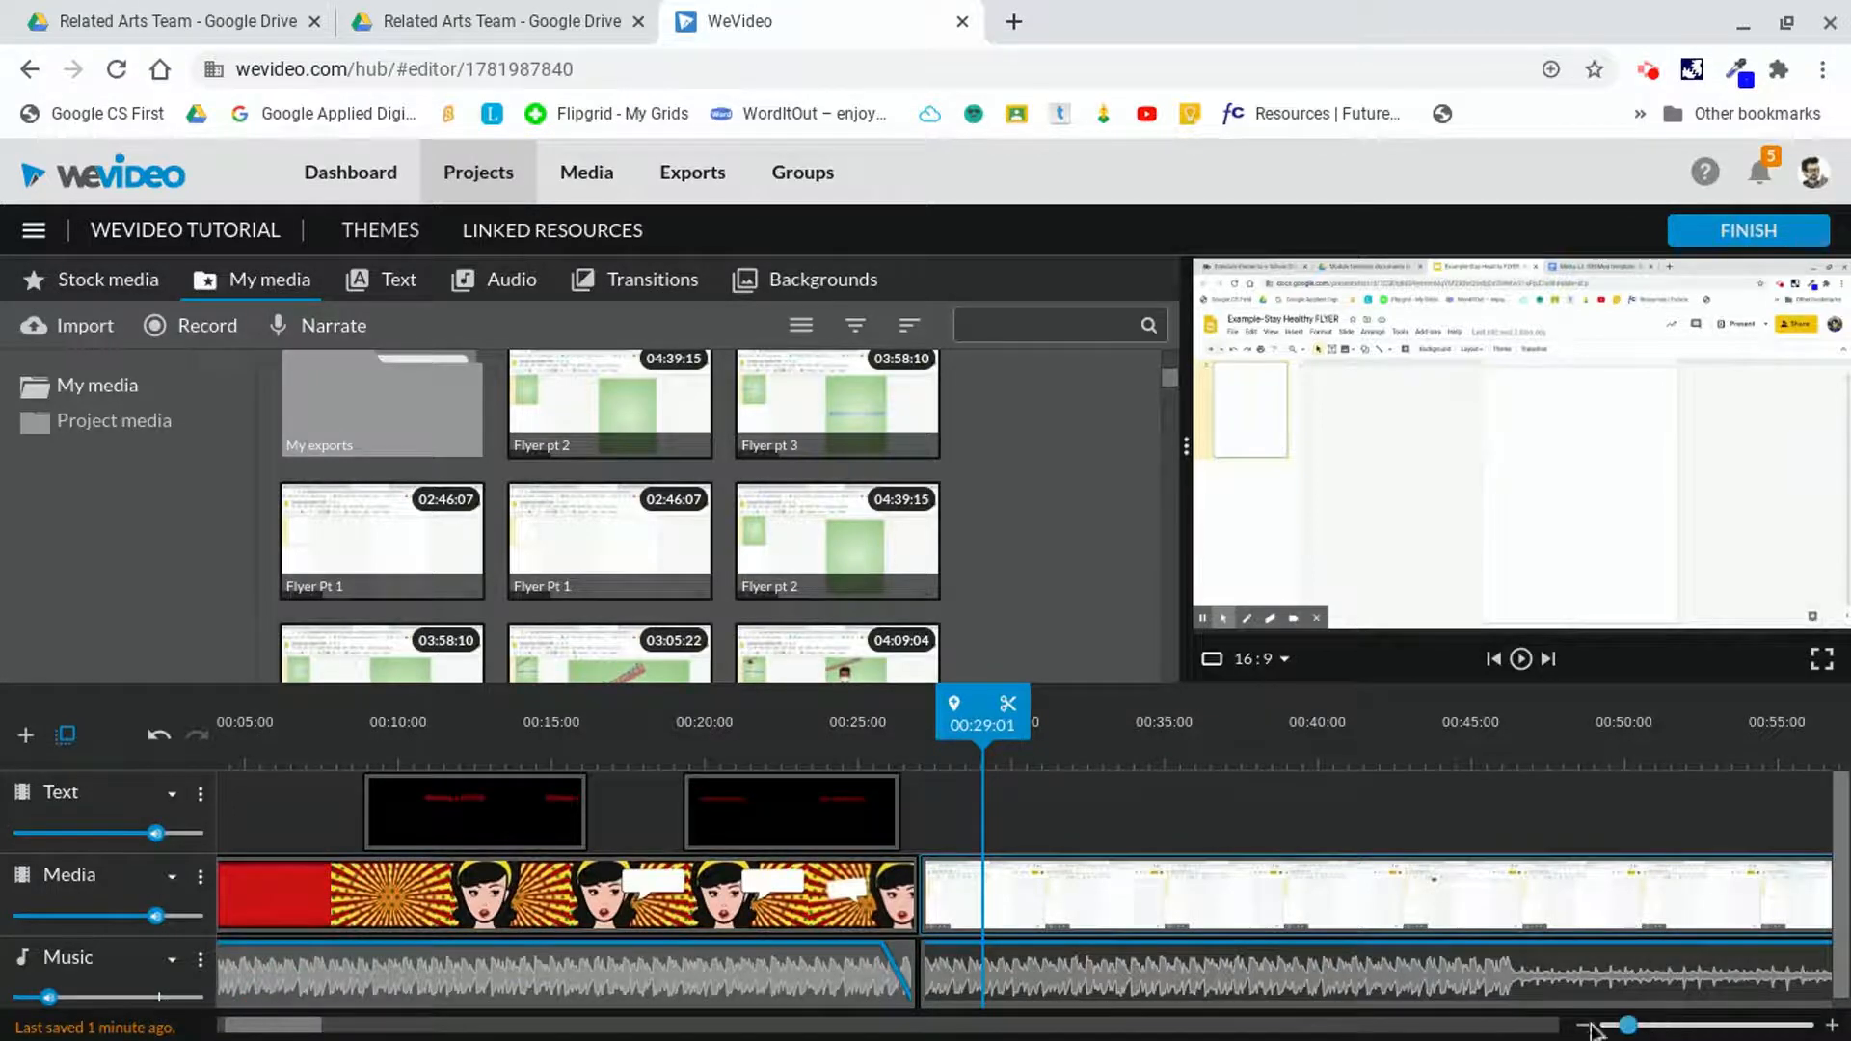
pyautogui.click(1628, 1025)
pyautogui.moveTo(1630, 1025); pyautogui.dragTo(1651, 1025)
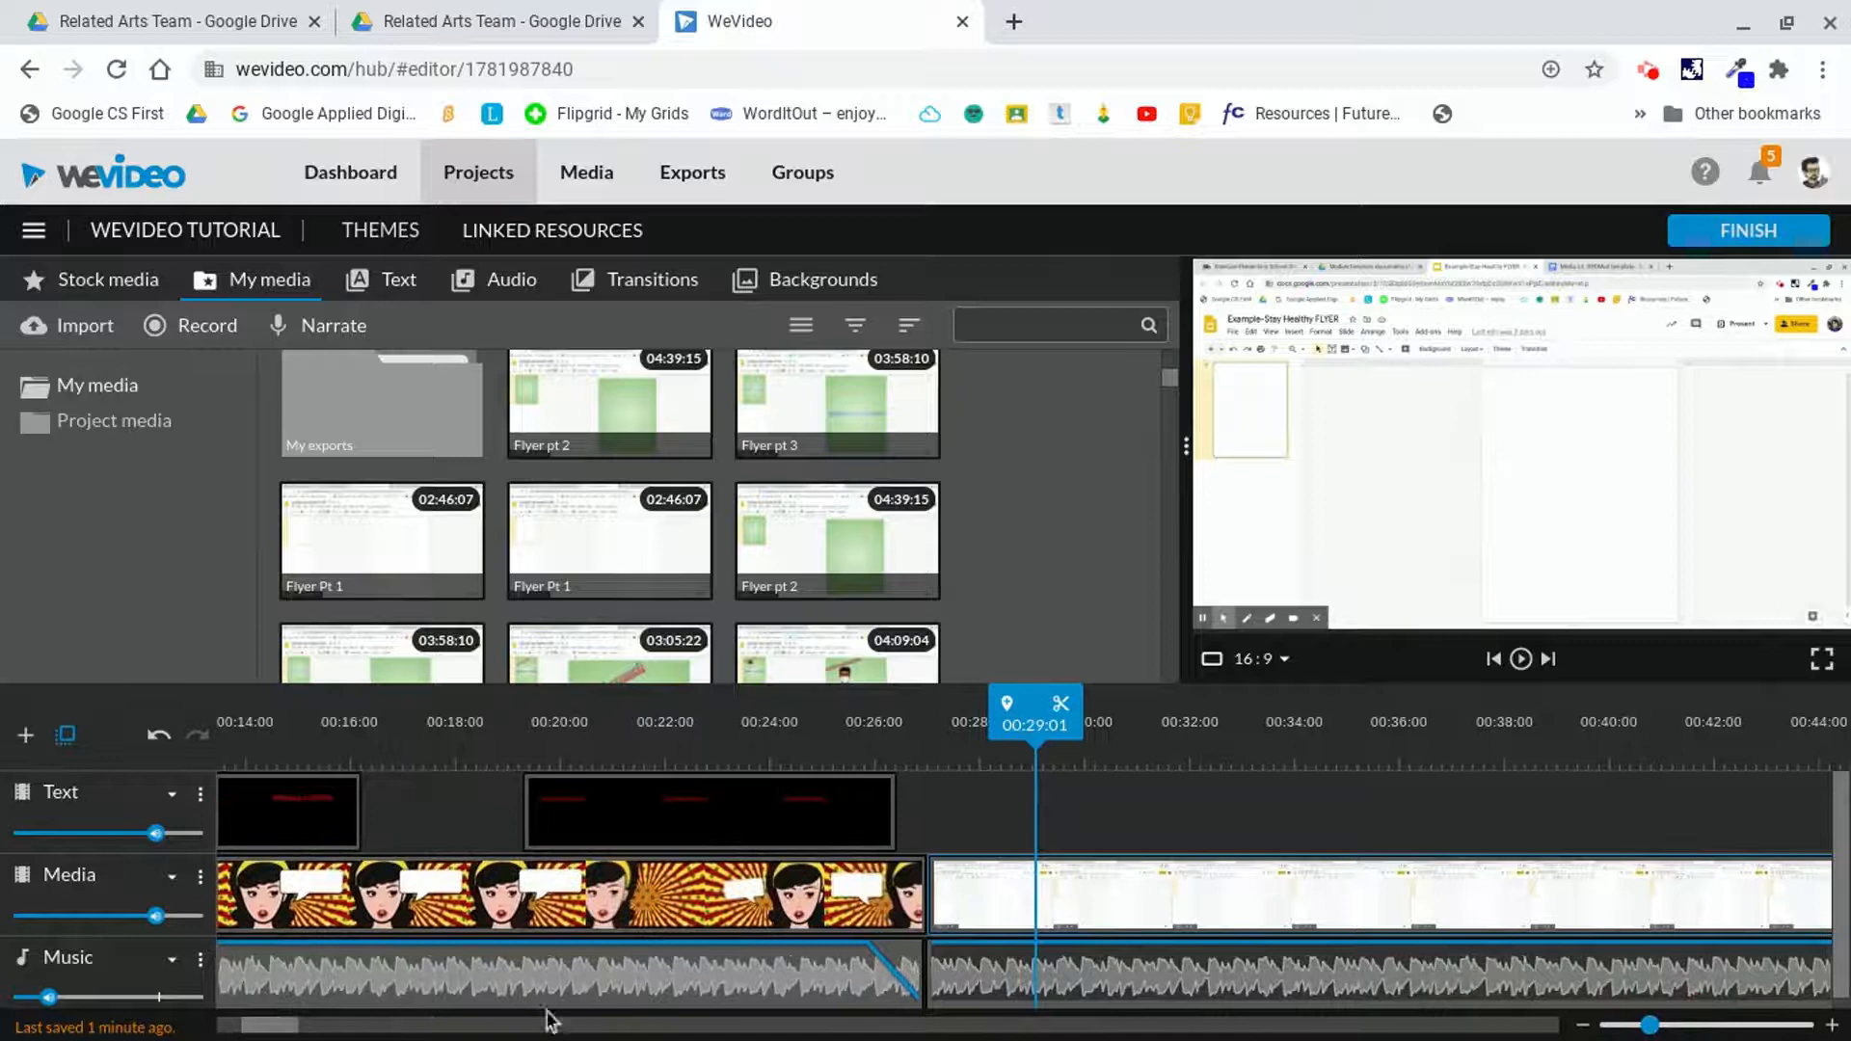
pyautogui.moveTo(290, 1029); pyautogui.dragTo(295, 1030)
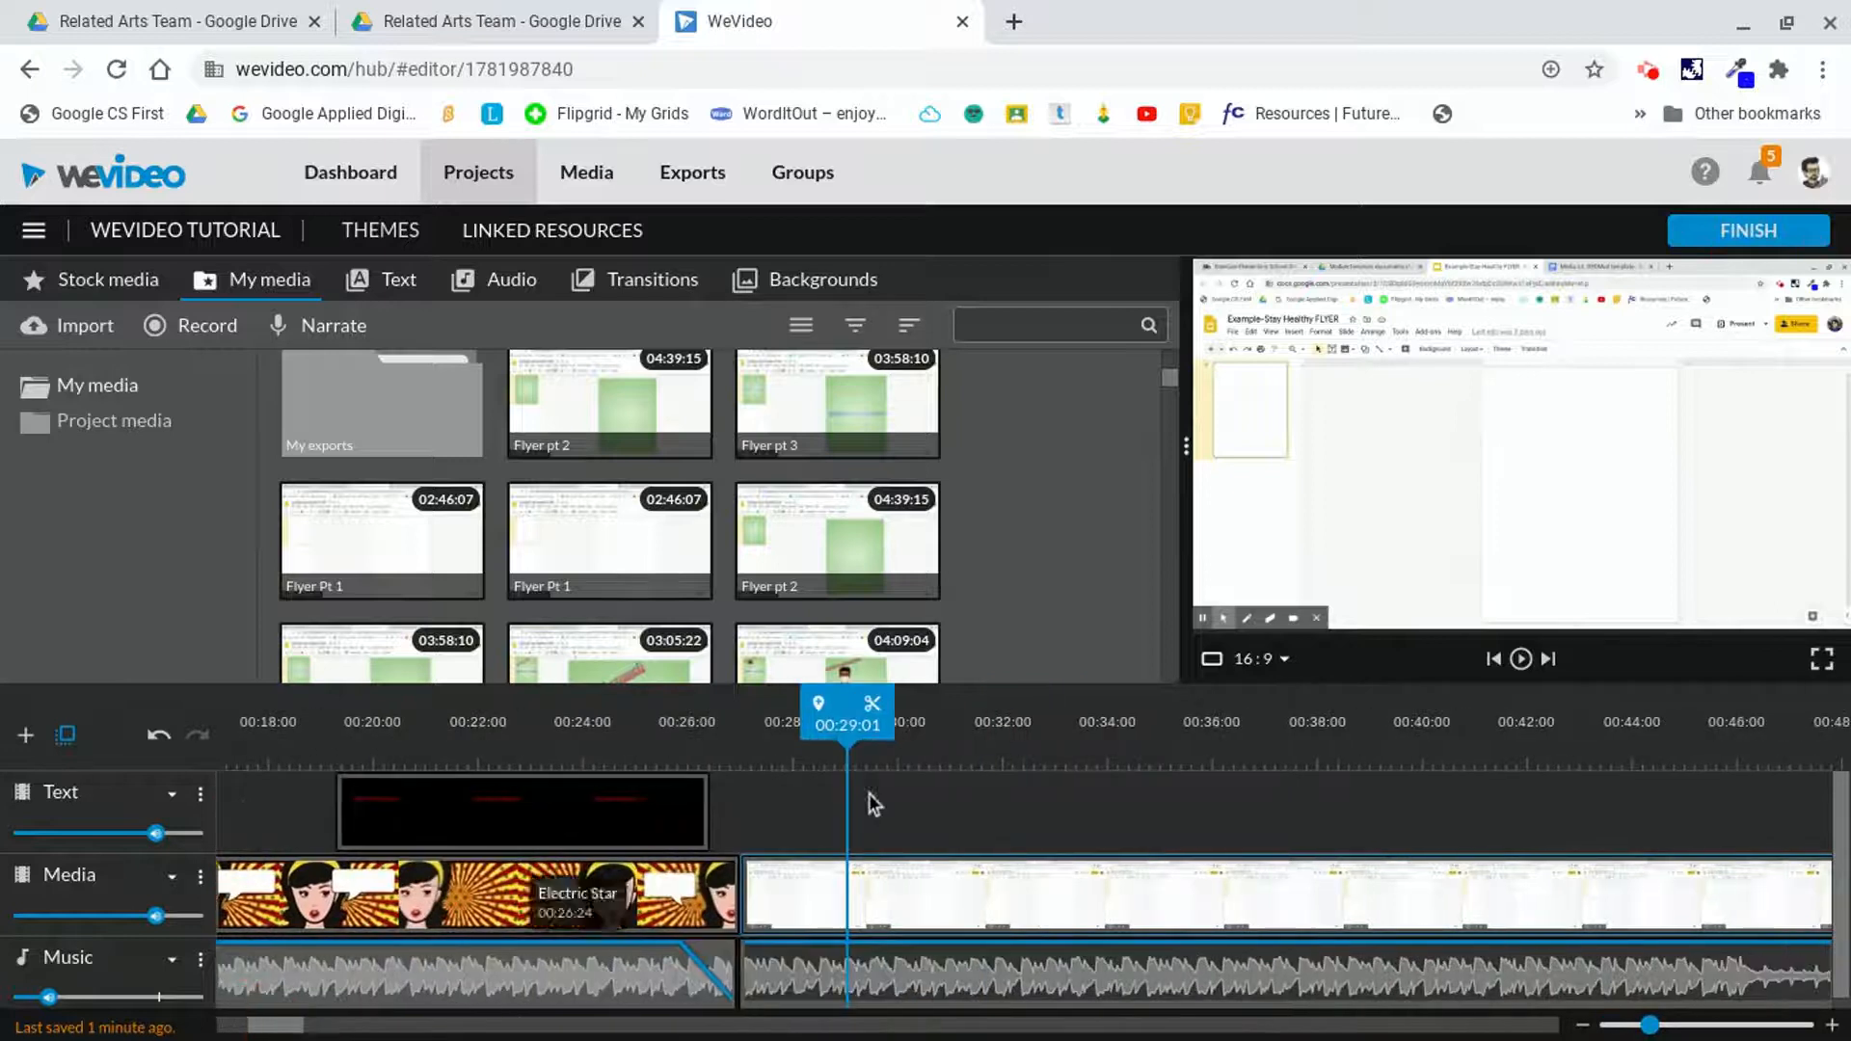
pyautogui.moveTo(1651, 1025); pyautogui.dragTo(1586, 1033)
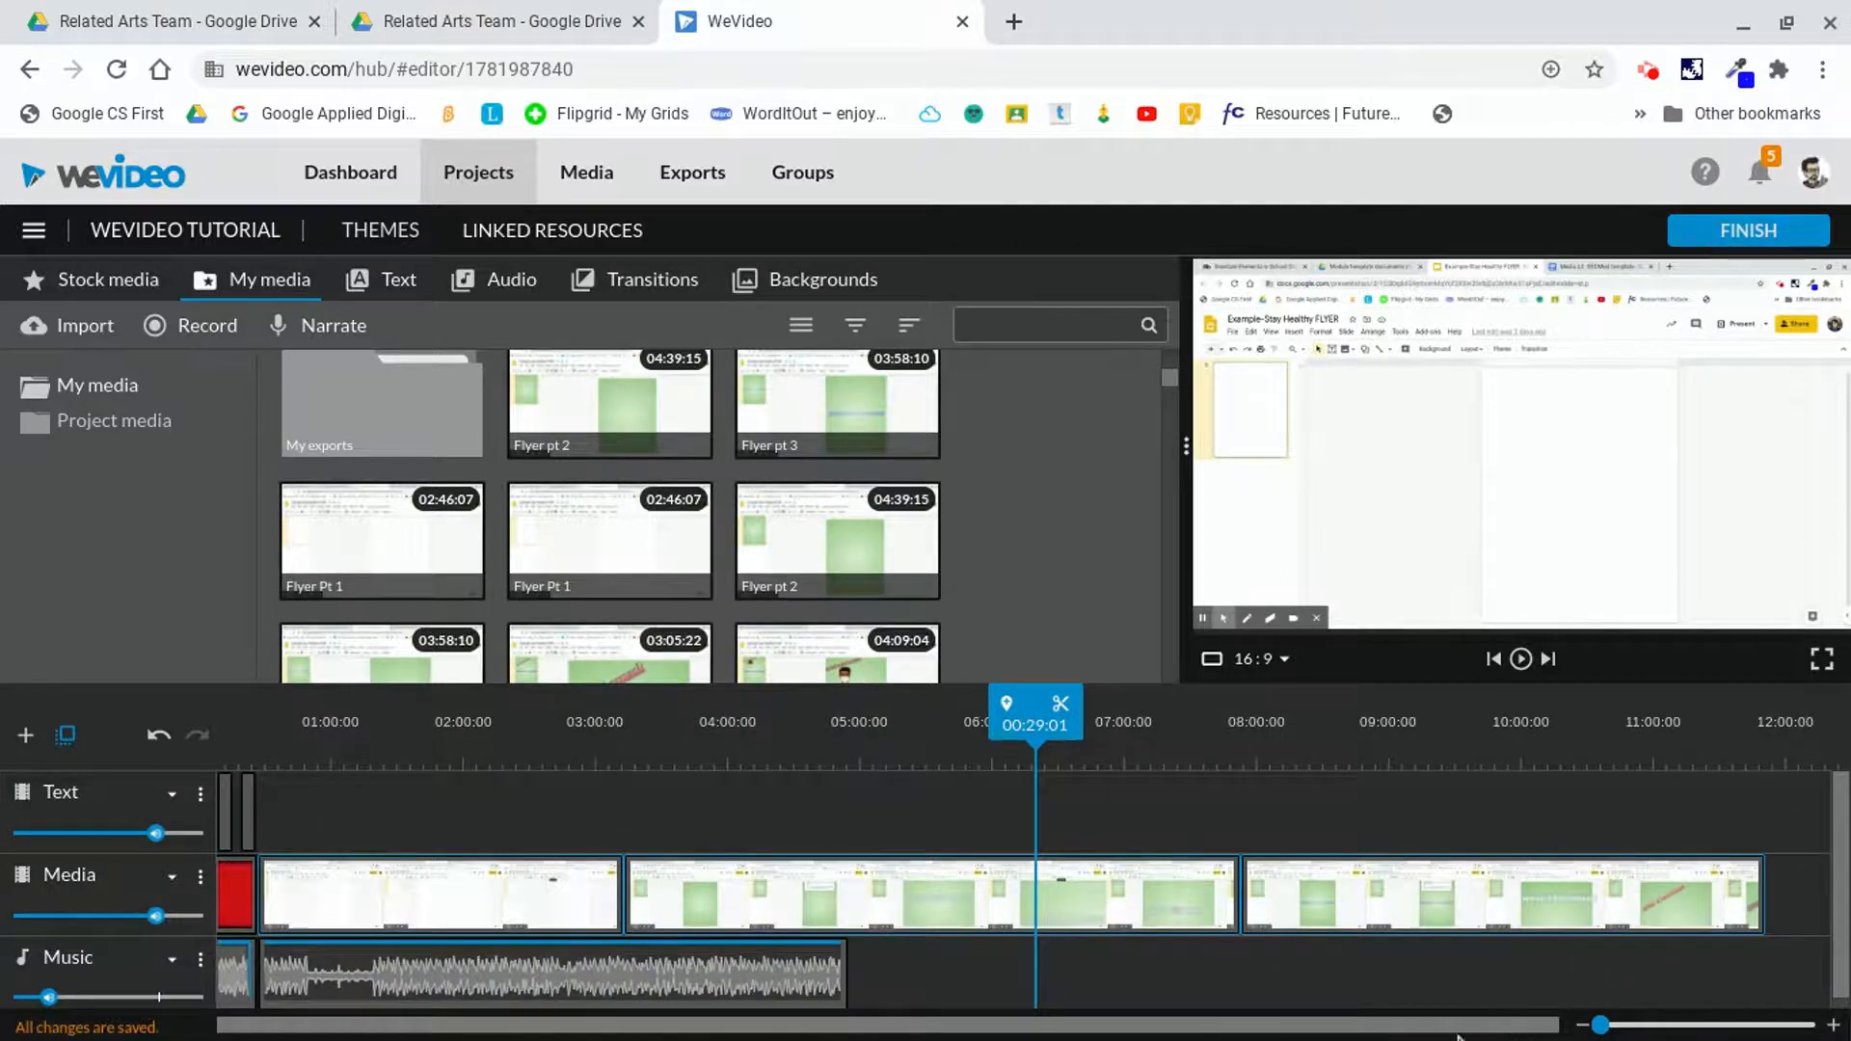
pyautogui.moveTo(1602, 1025); pyautogui.dragTo(1612, 1025)
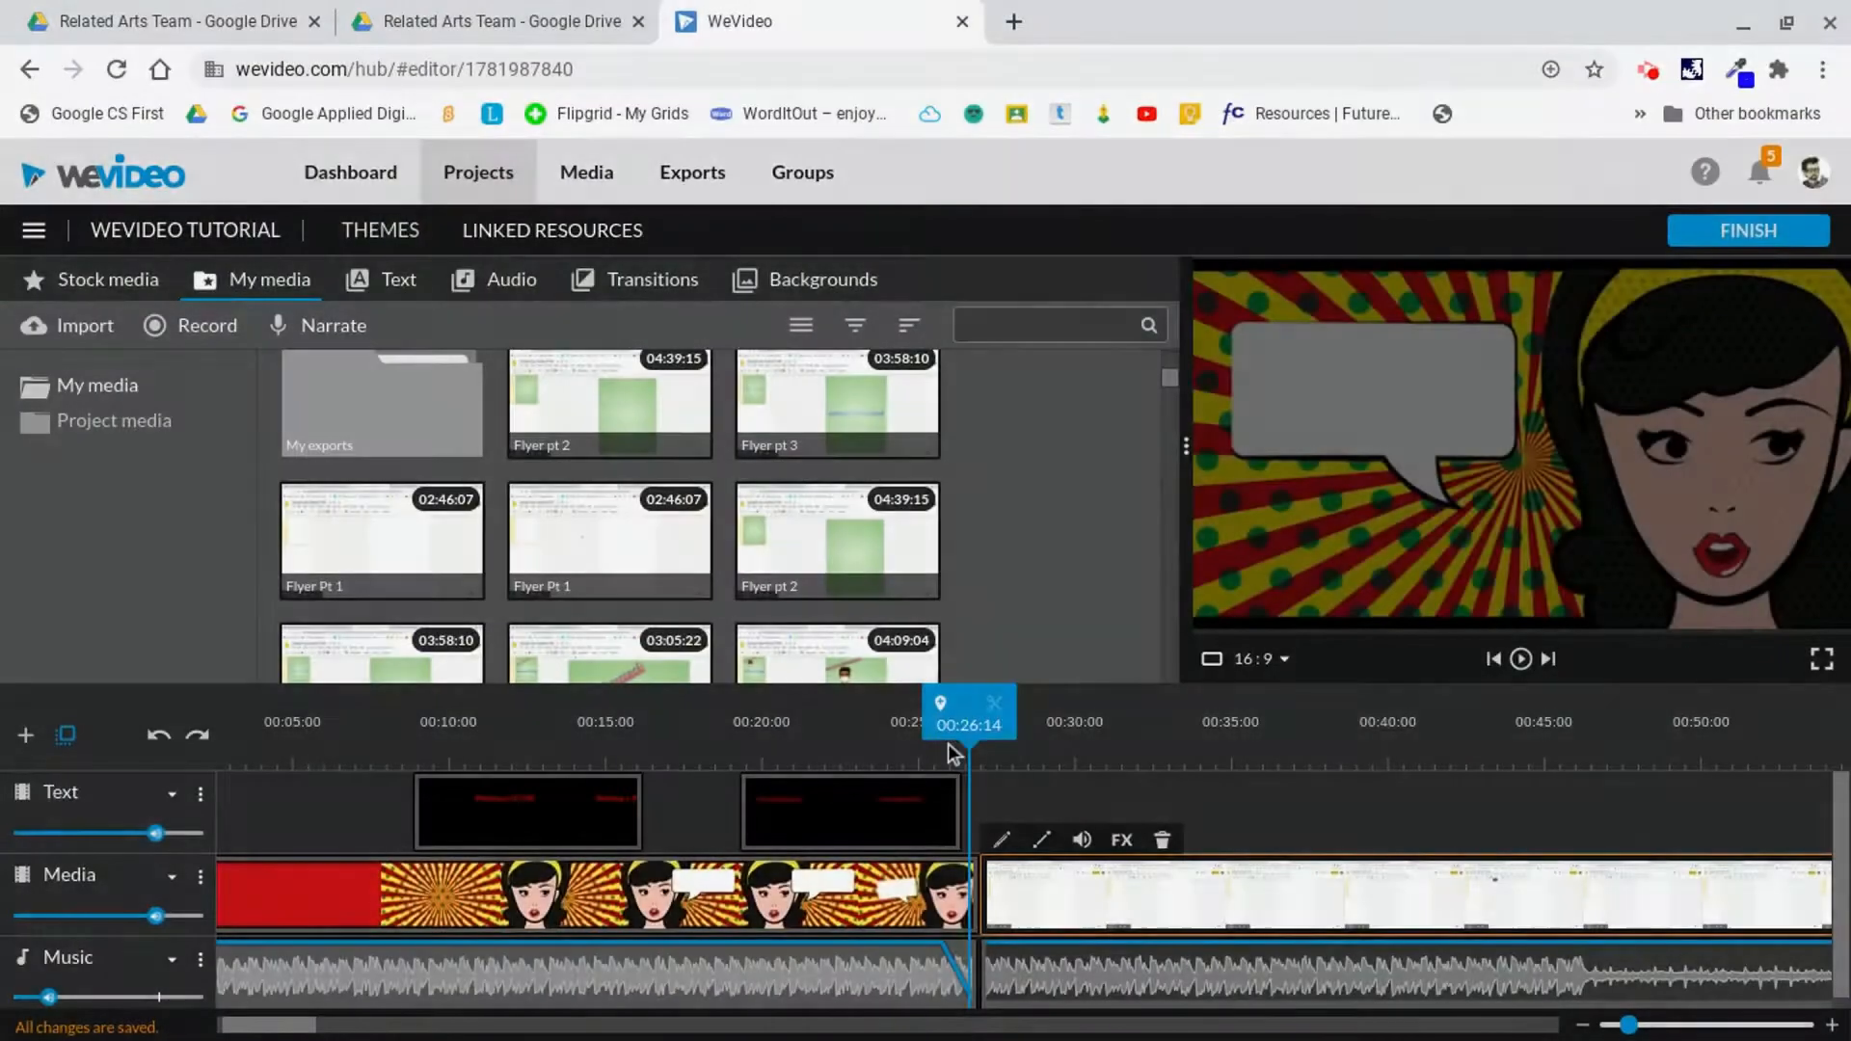
# - Split the Flyer Pt 1 clip on the Media track shortly after its start, at 00:27:12
pyautogui.moveTo(947, 743)
pyautogui.mouseDown()
pyautogui.moveTo(1004, 743)
pyautogui.moveTo(981, 758)
pyautogui.mouseUp()
pyautogui.click(1348, 903)
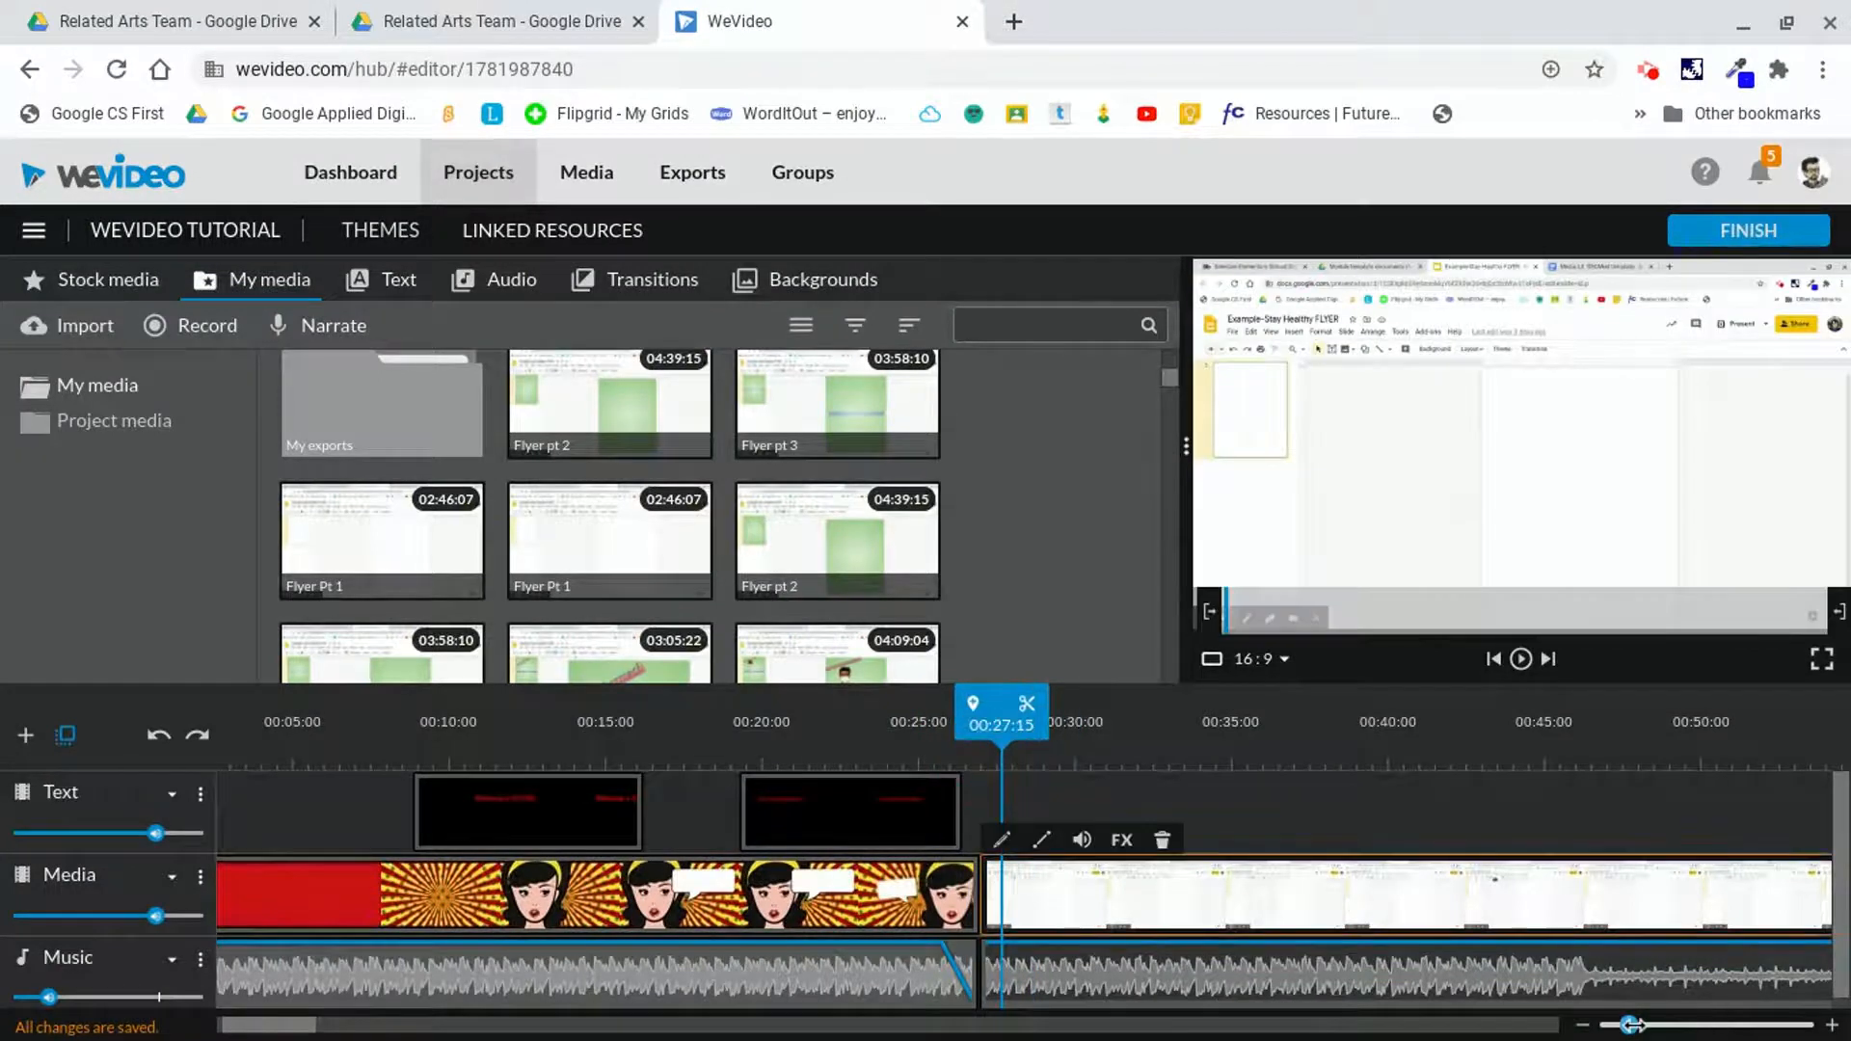
pyautogui.click(1630, 1024)
pyautogui.moveTo(1641, 1025); pyautogui.dragTo(1645, 1024)
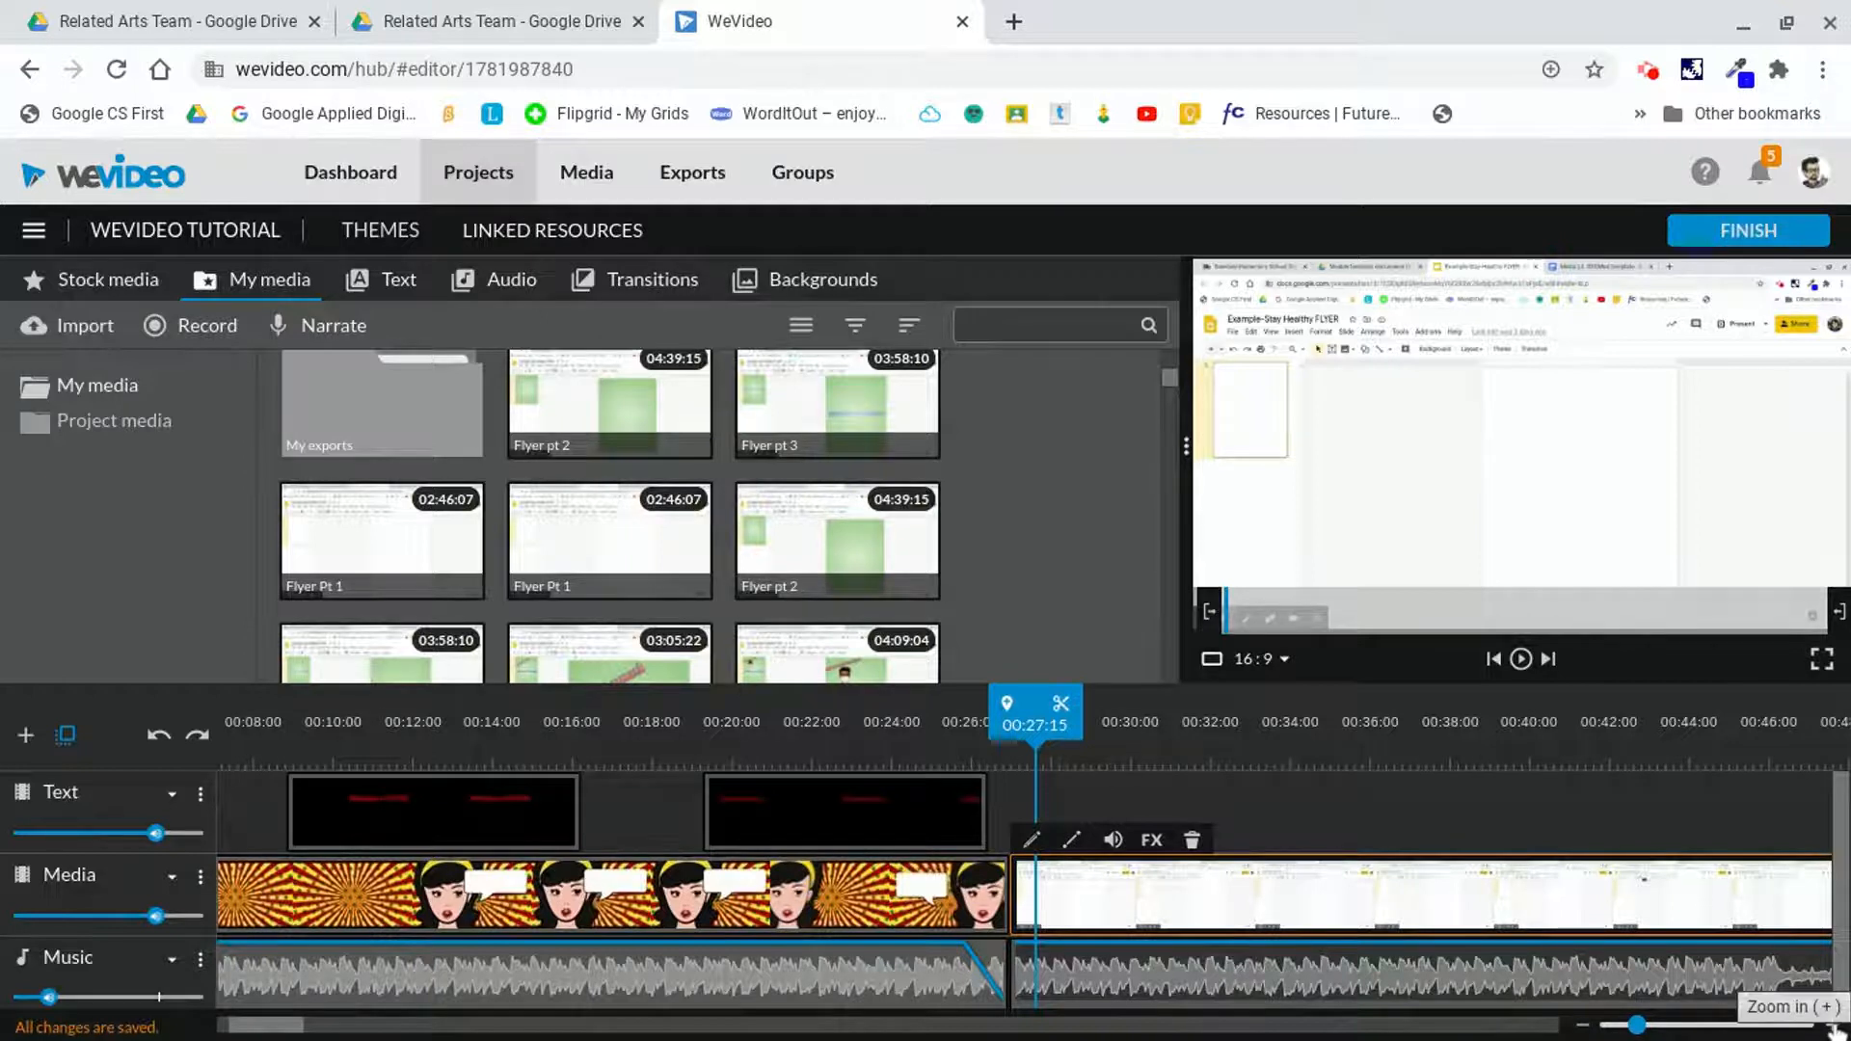
pyautogui.moveTo(1035, 722); pyautogui.dragTo(1027, 721)
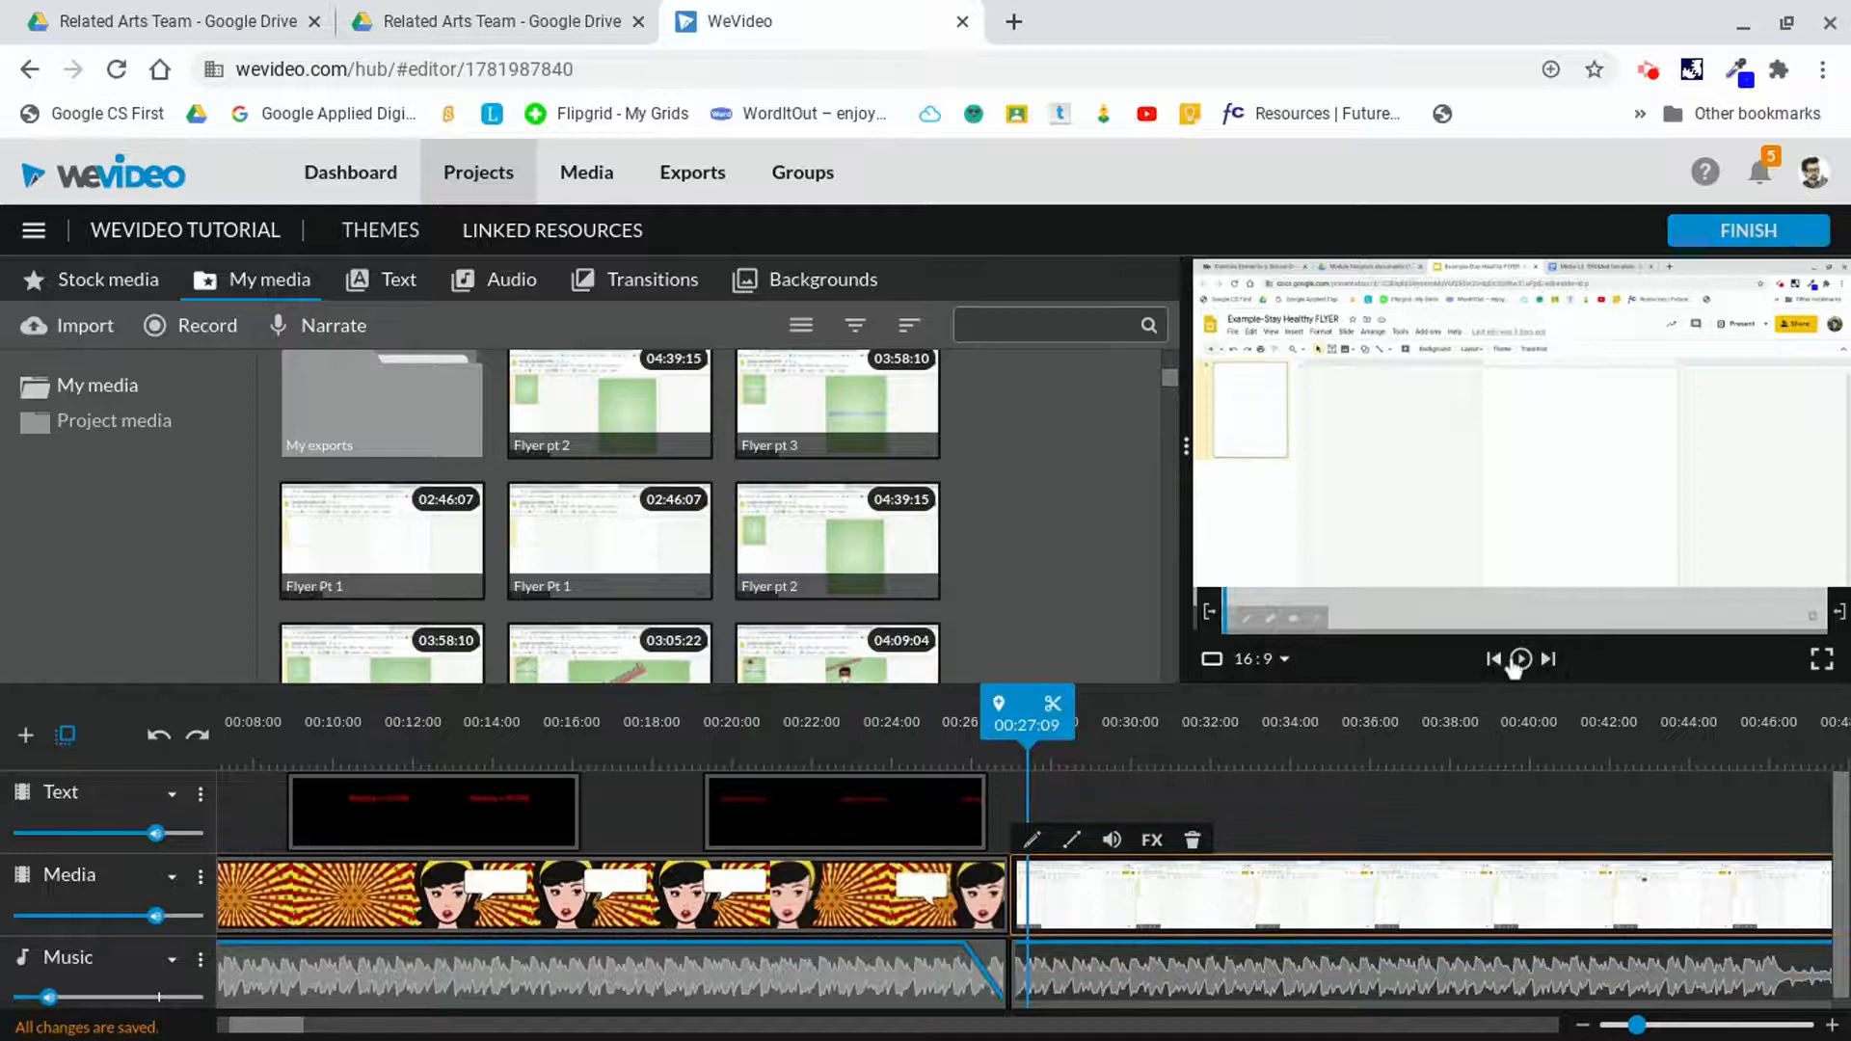
pyautogui.click(1017, 733)
pyautogui.moveTo(1017, 733); pyautogui.dragTo(1011, 739)
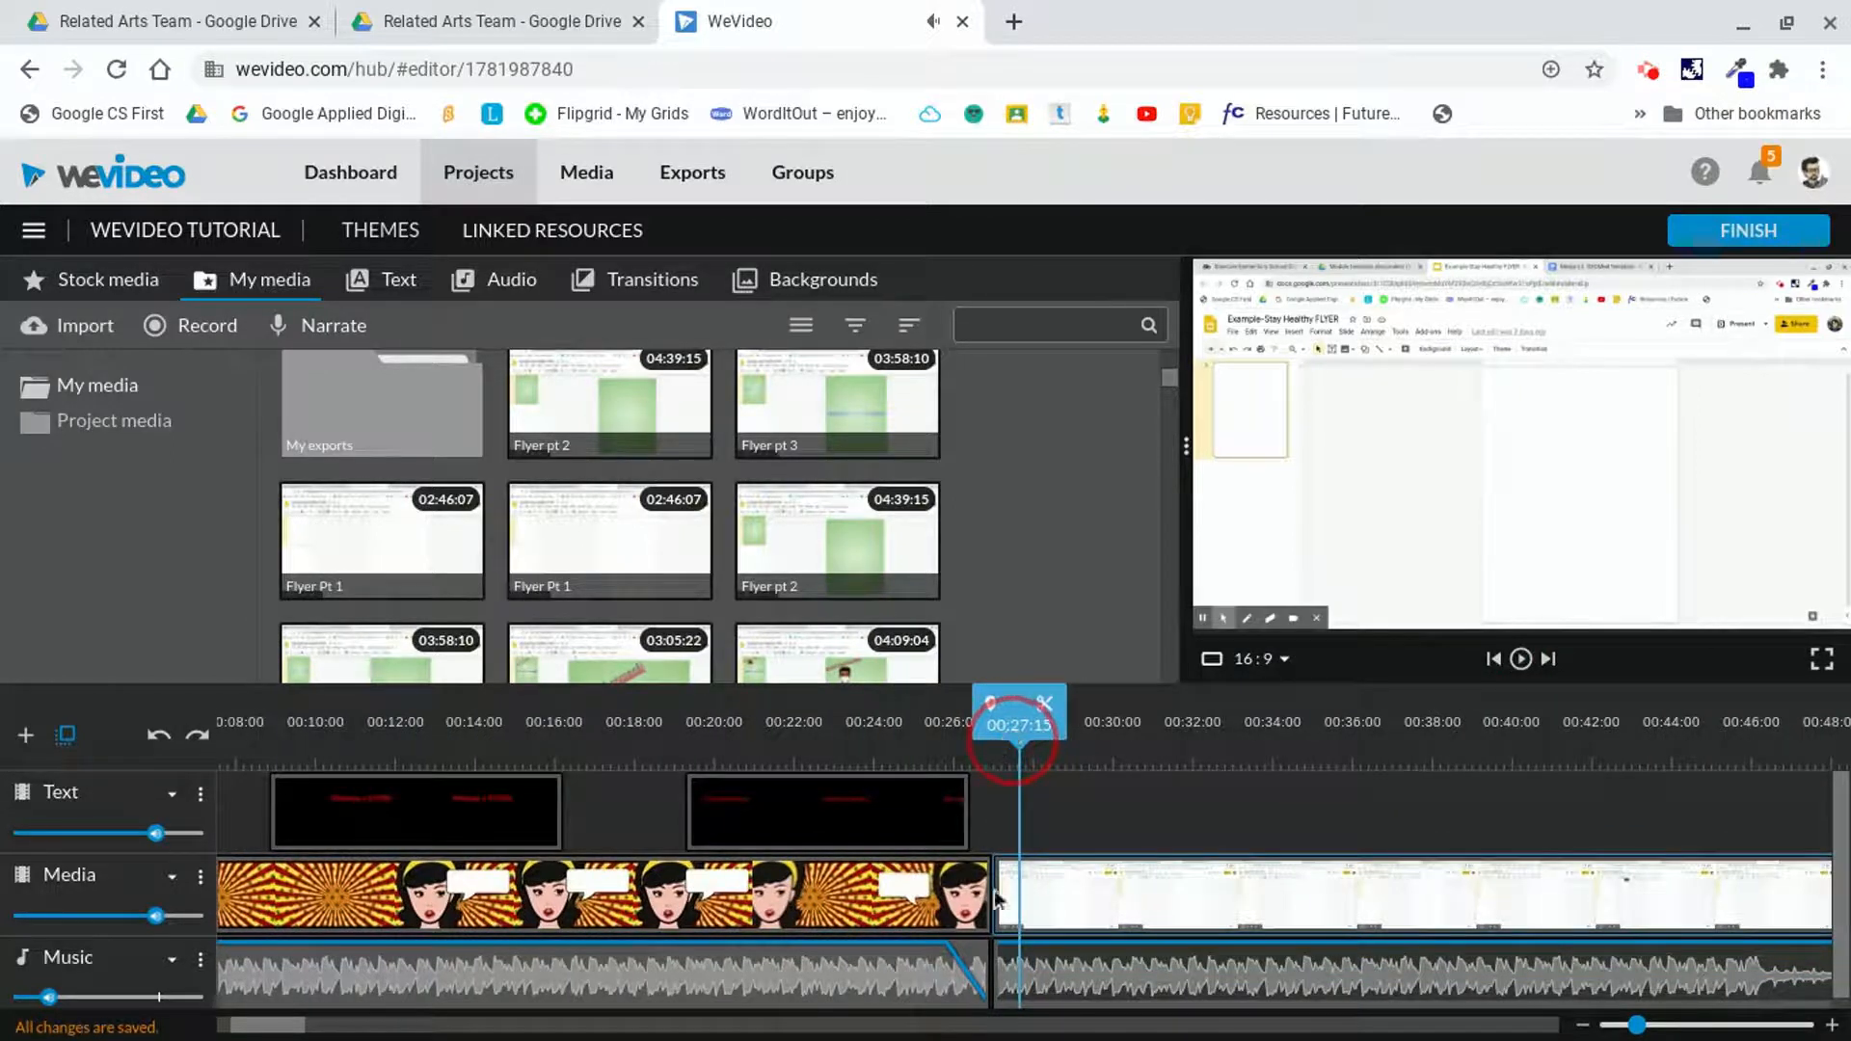
pyautogui.click(1022, 883)
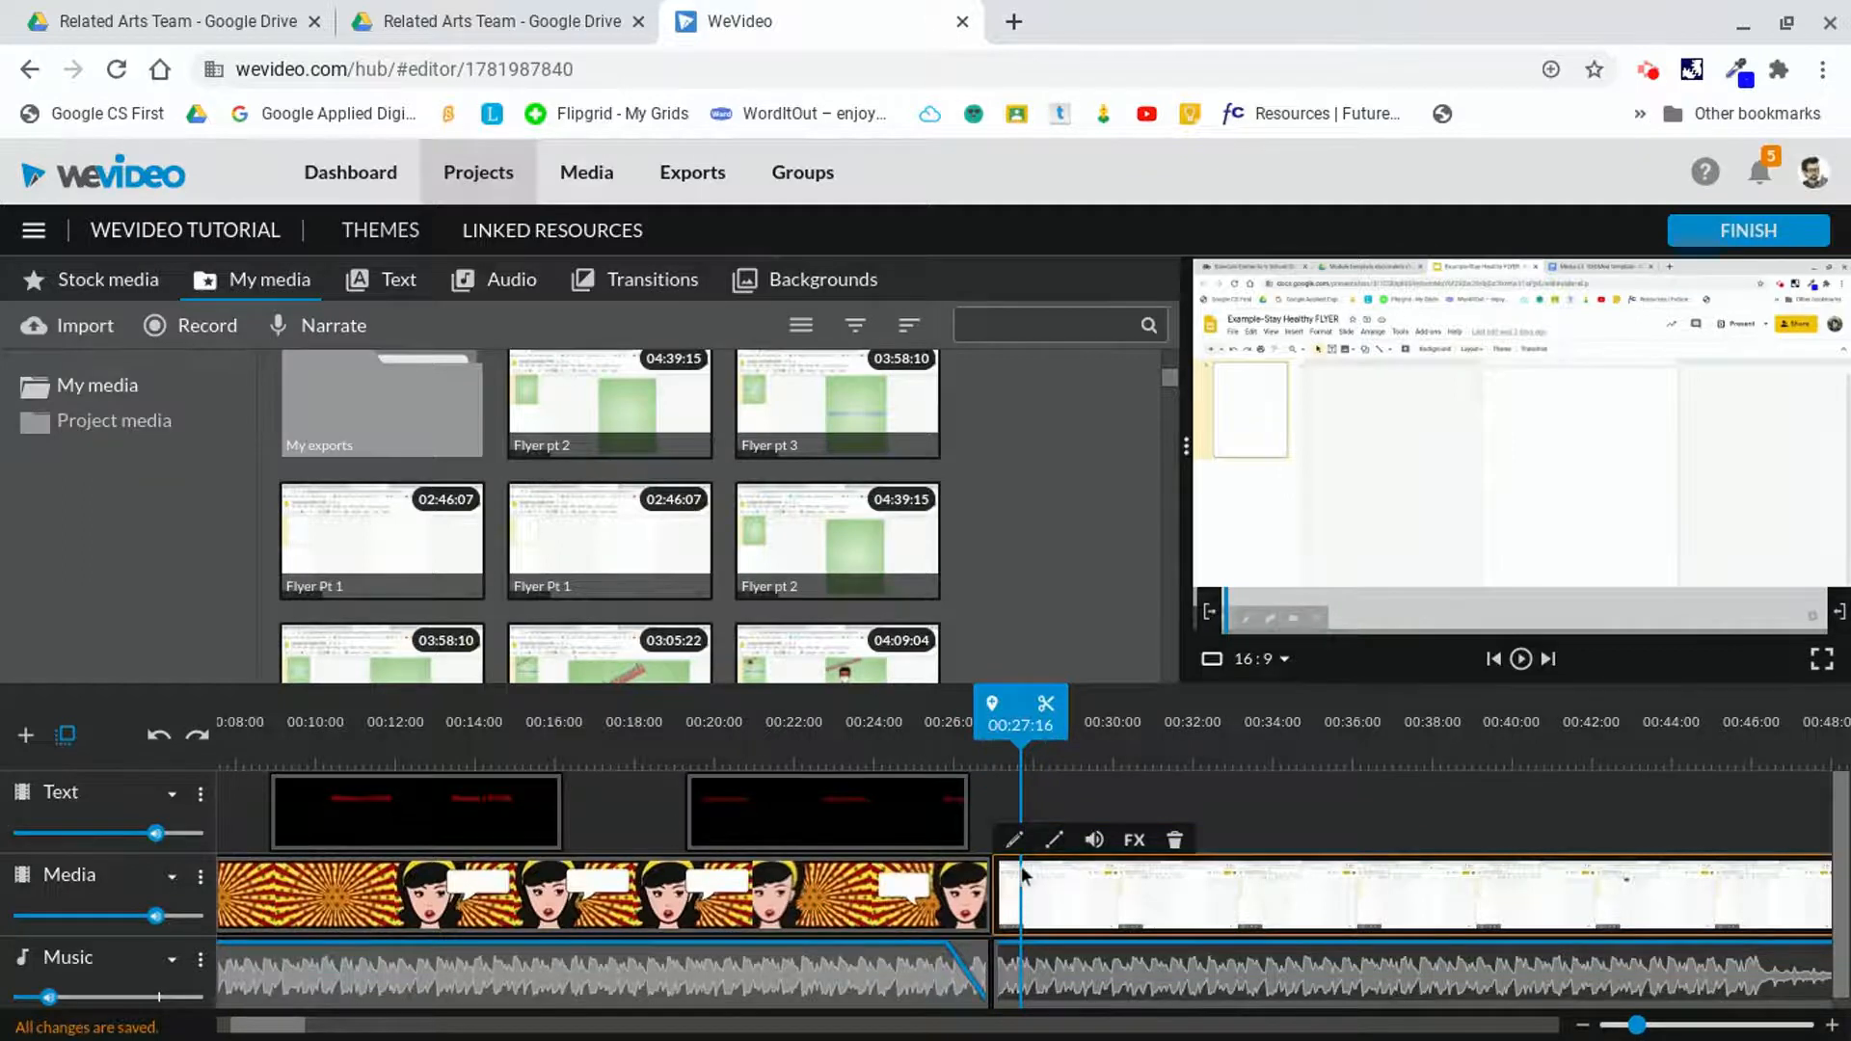
pyautogui.click(1019, 957)
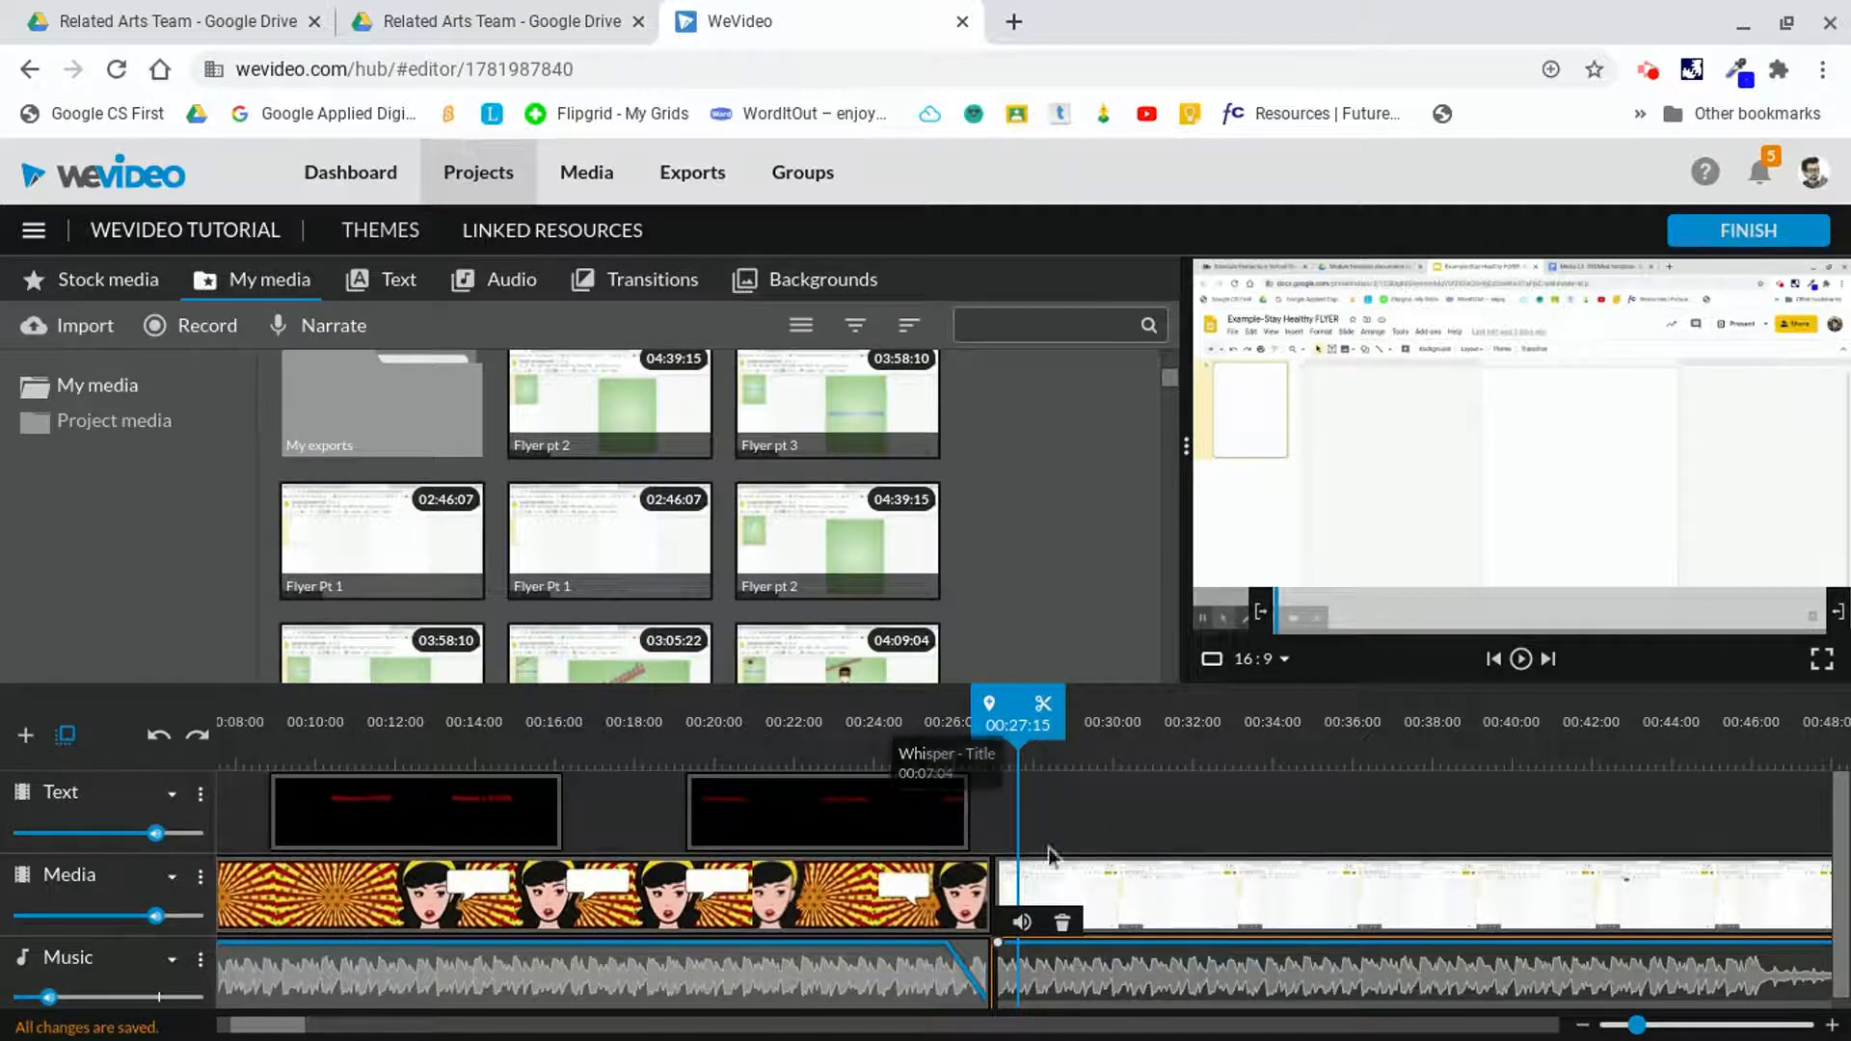
pyautogui.click(1045, 880)
pyautogui.moveTo(1040, 743); pyautogui.dragTo(1013, 743)
pyautogui.click(1017, 880)
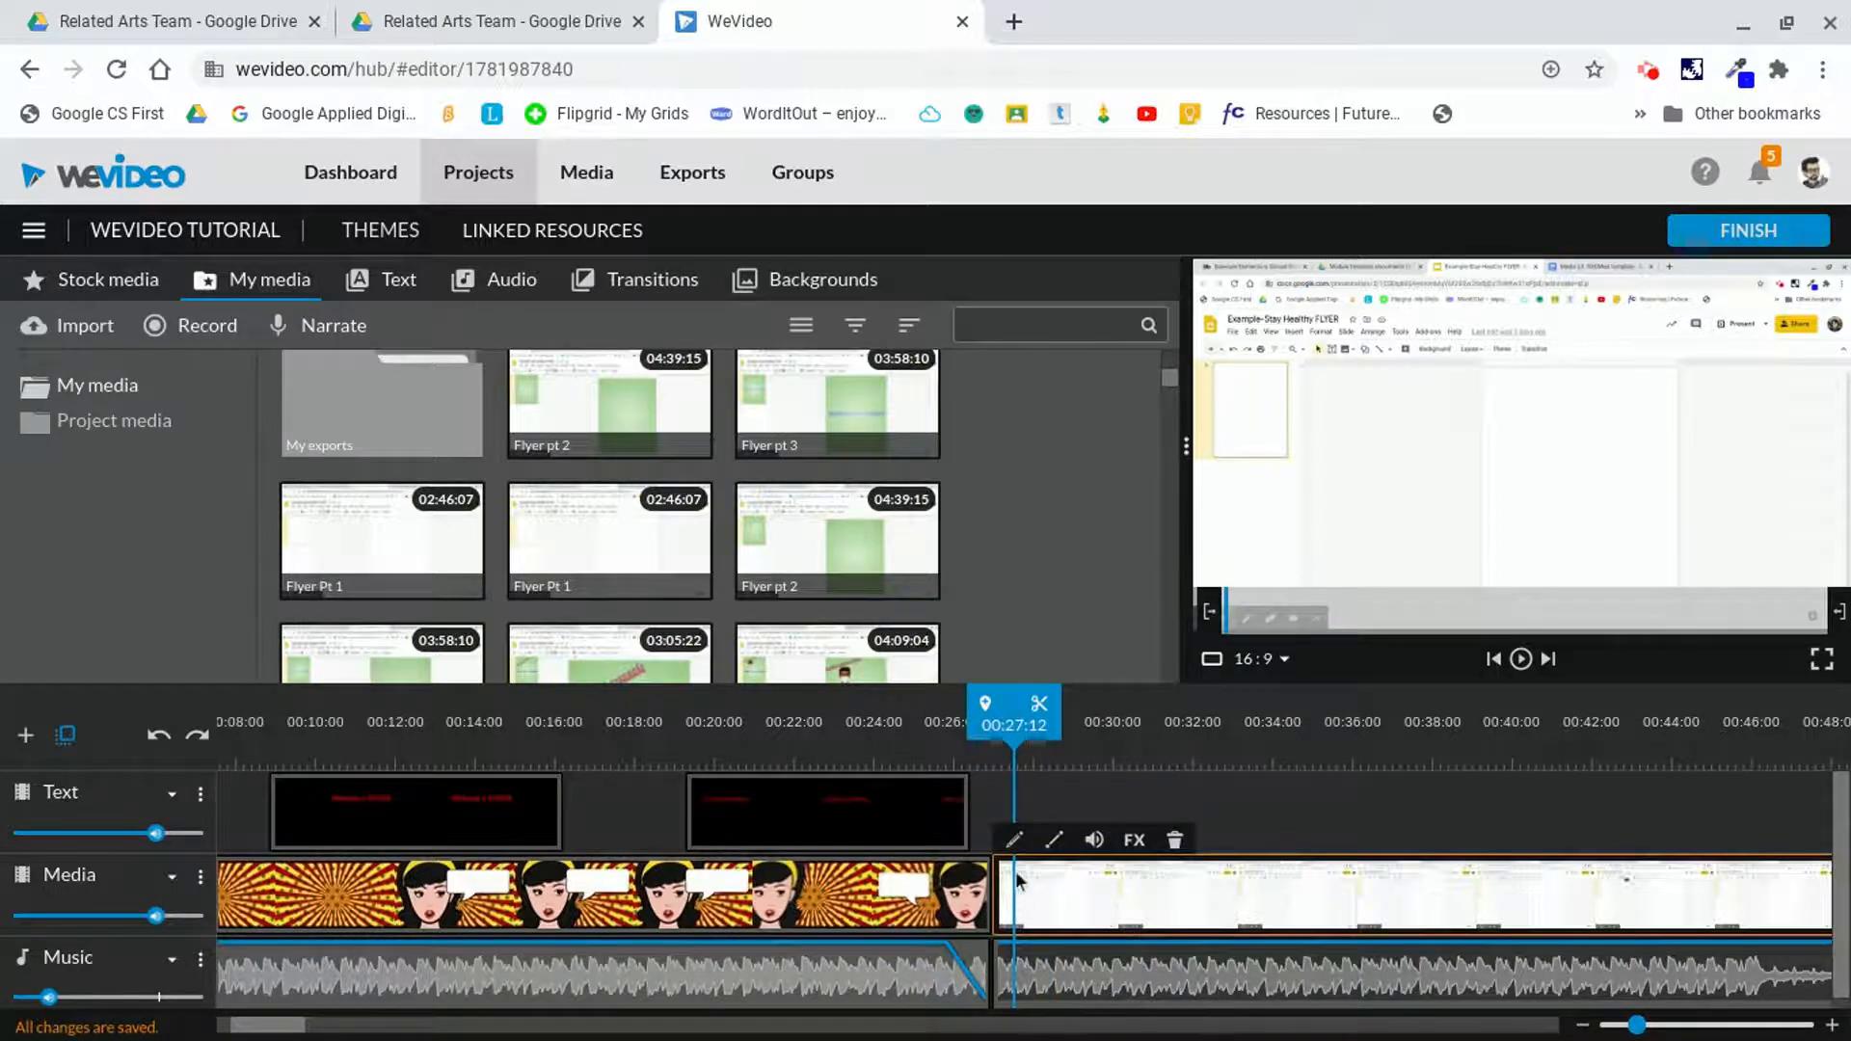
pyautogui.click(1041, 705)
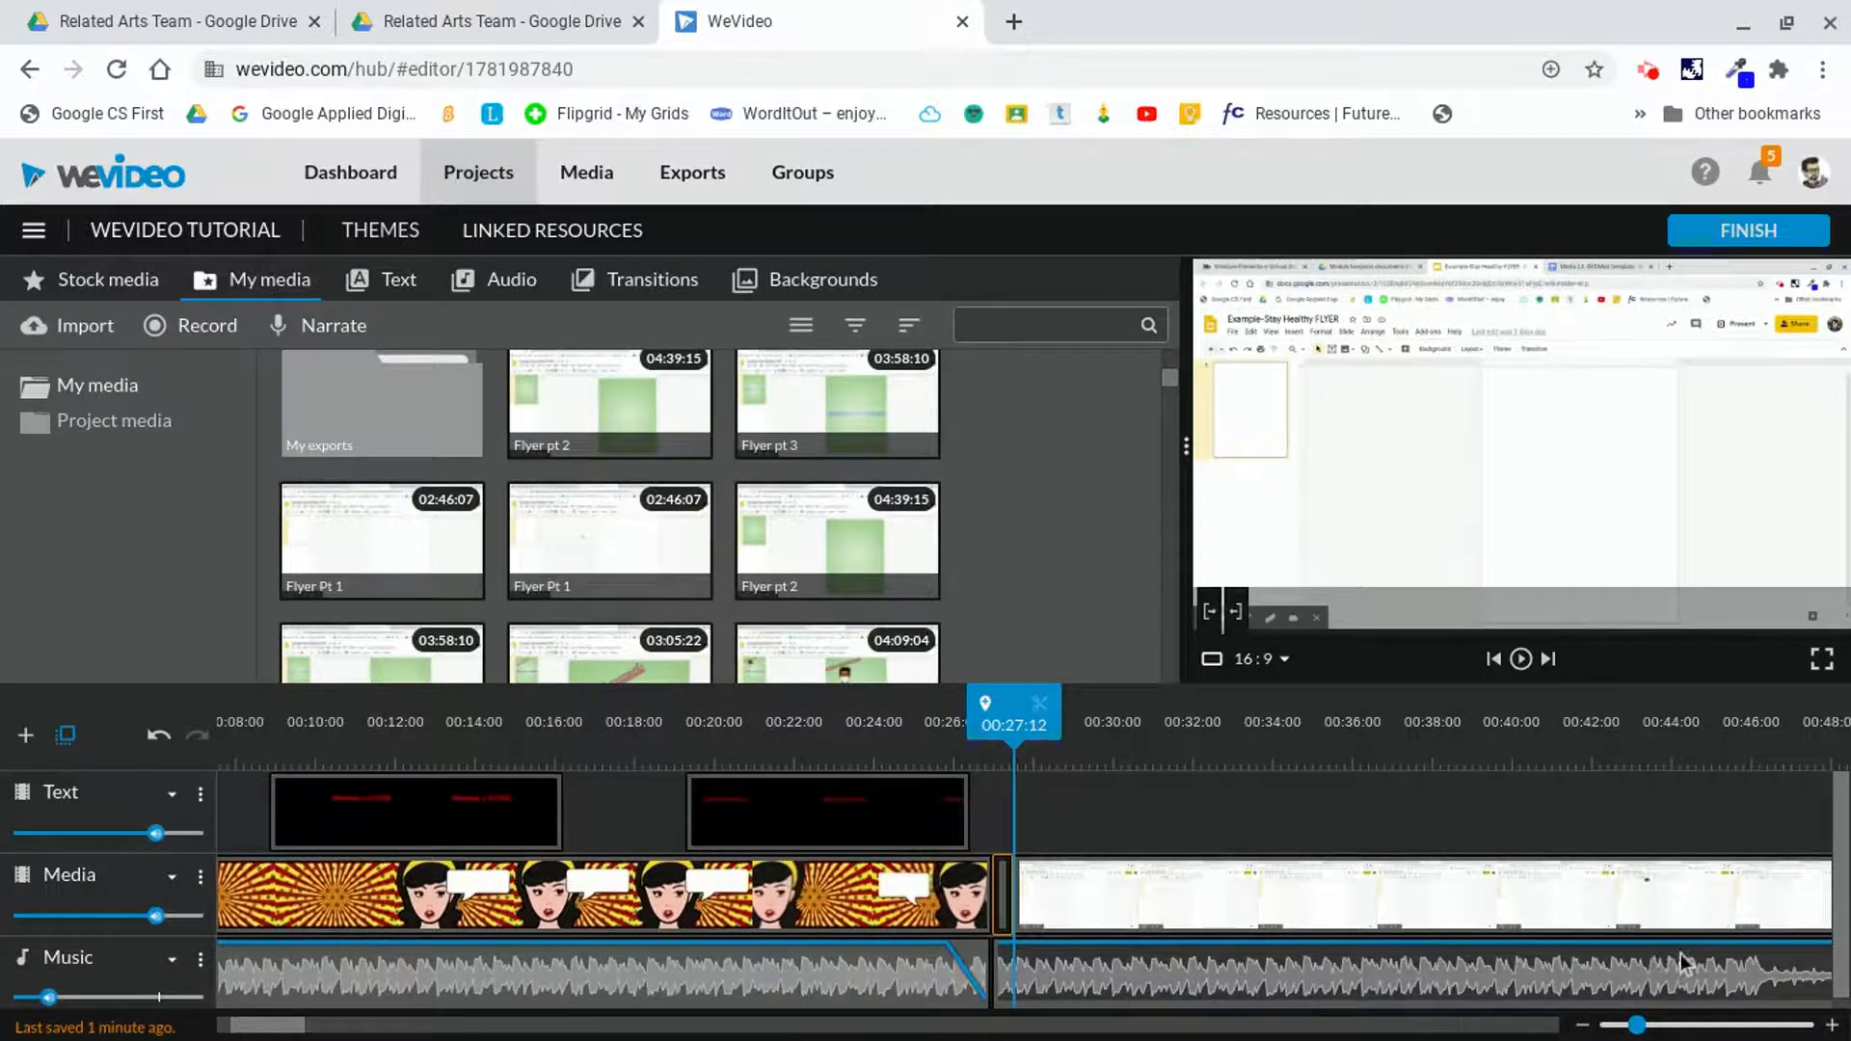
# - Delete the short piece before the split and move the rest of Flyer Pt 1 up against the end of the intro
pyautogui.moveTo(1639, 1024); pyautogui.dragTo(1660, 1024)
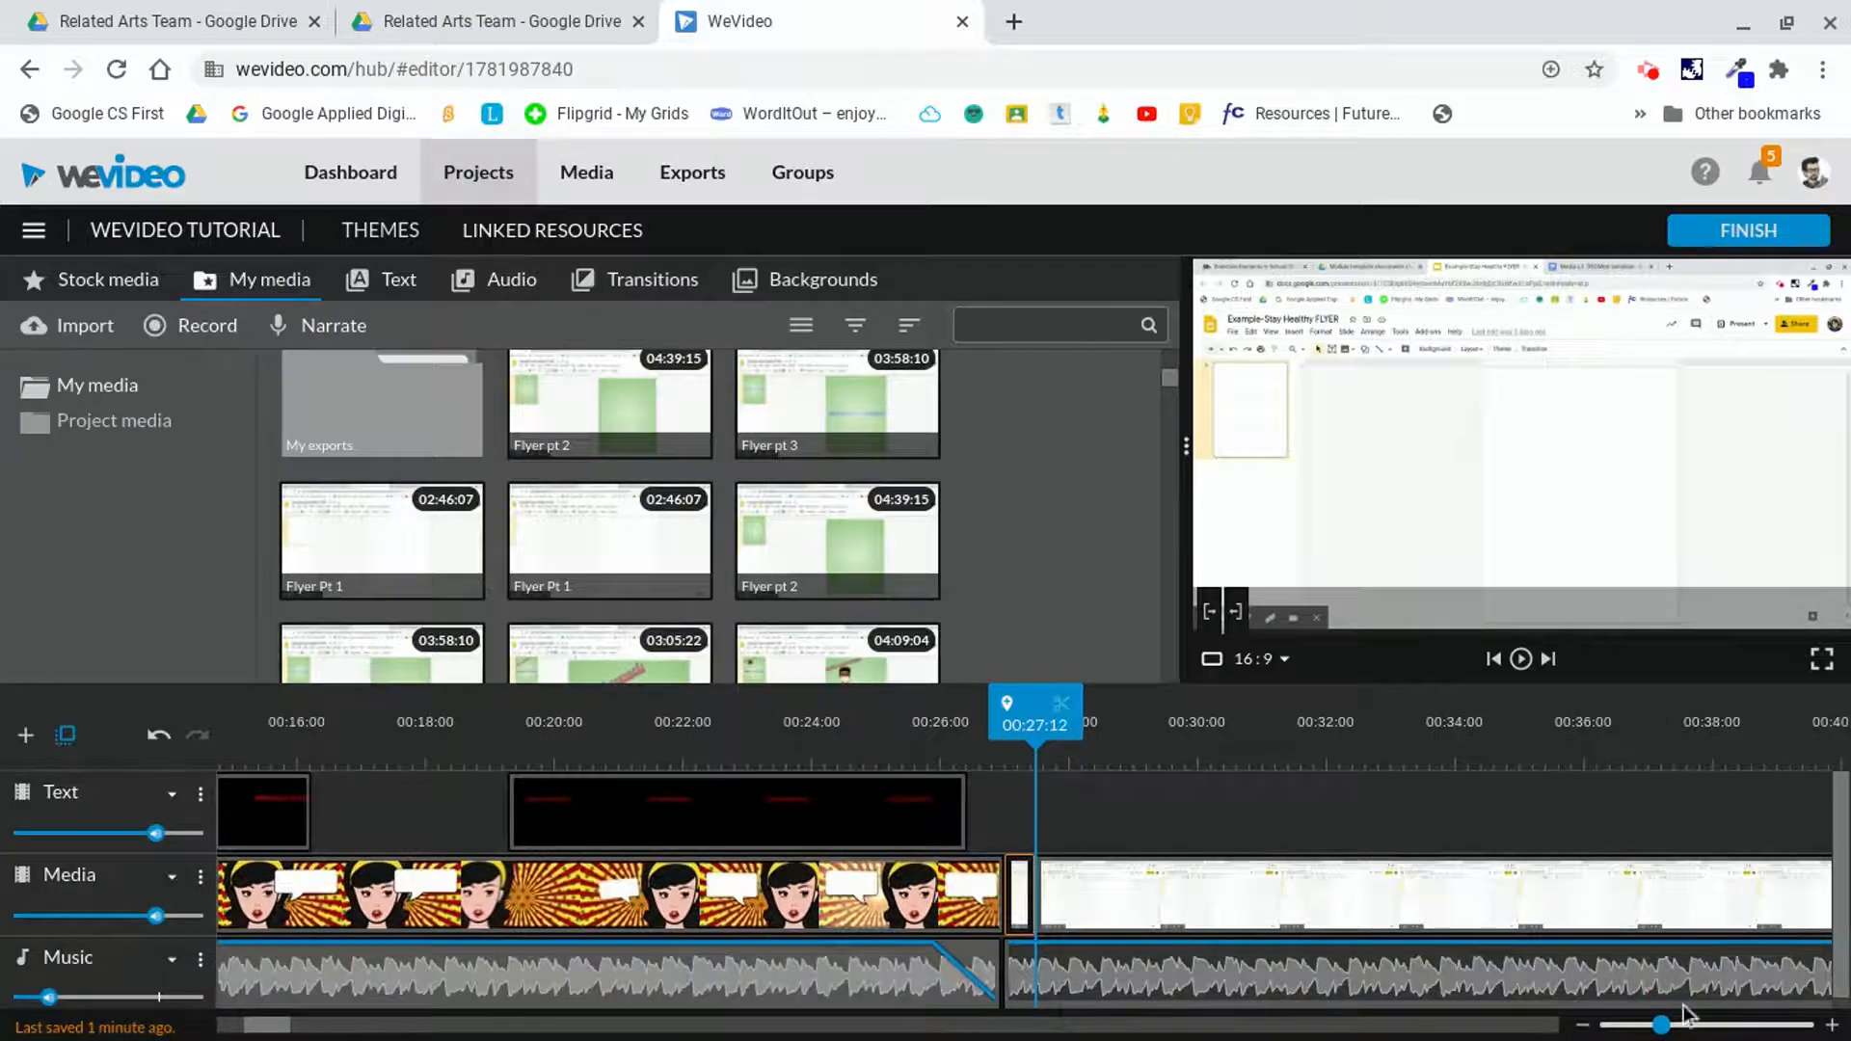
pyautogui.moveTo(1660, 1024); pyautogui.dragTo(1687, 1023)
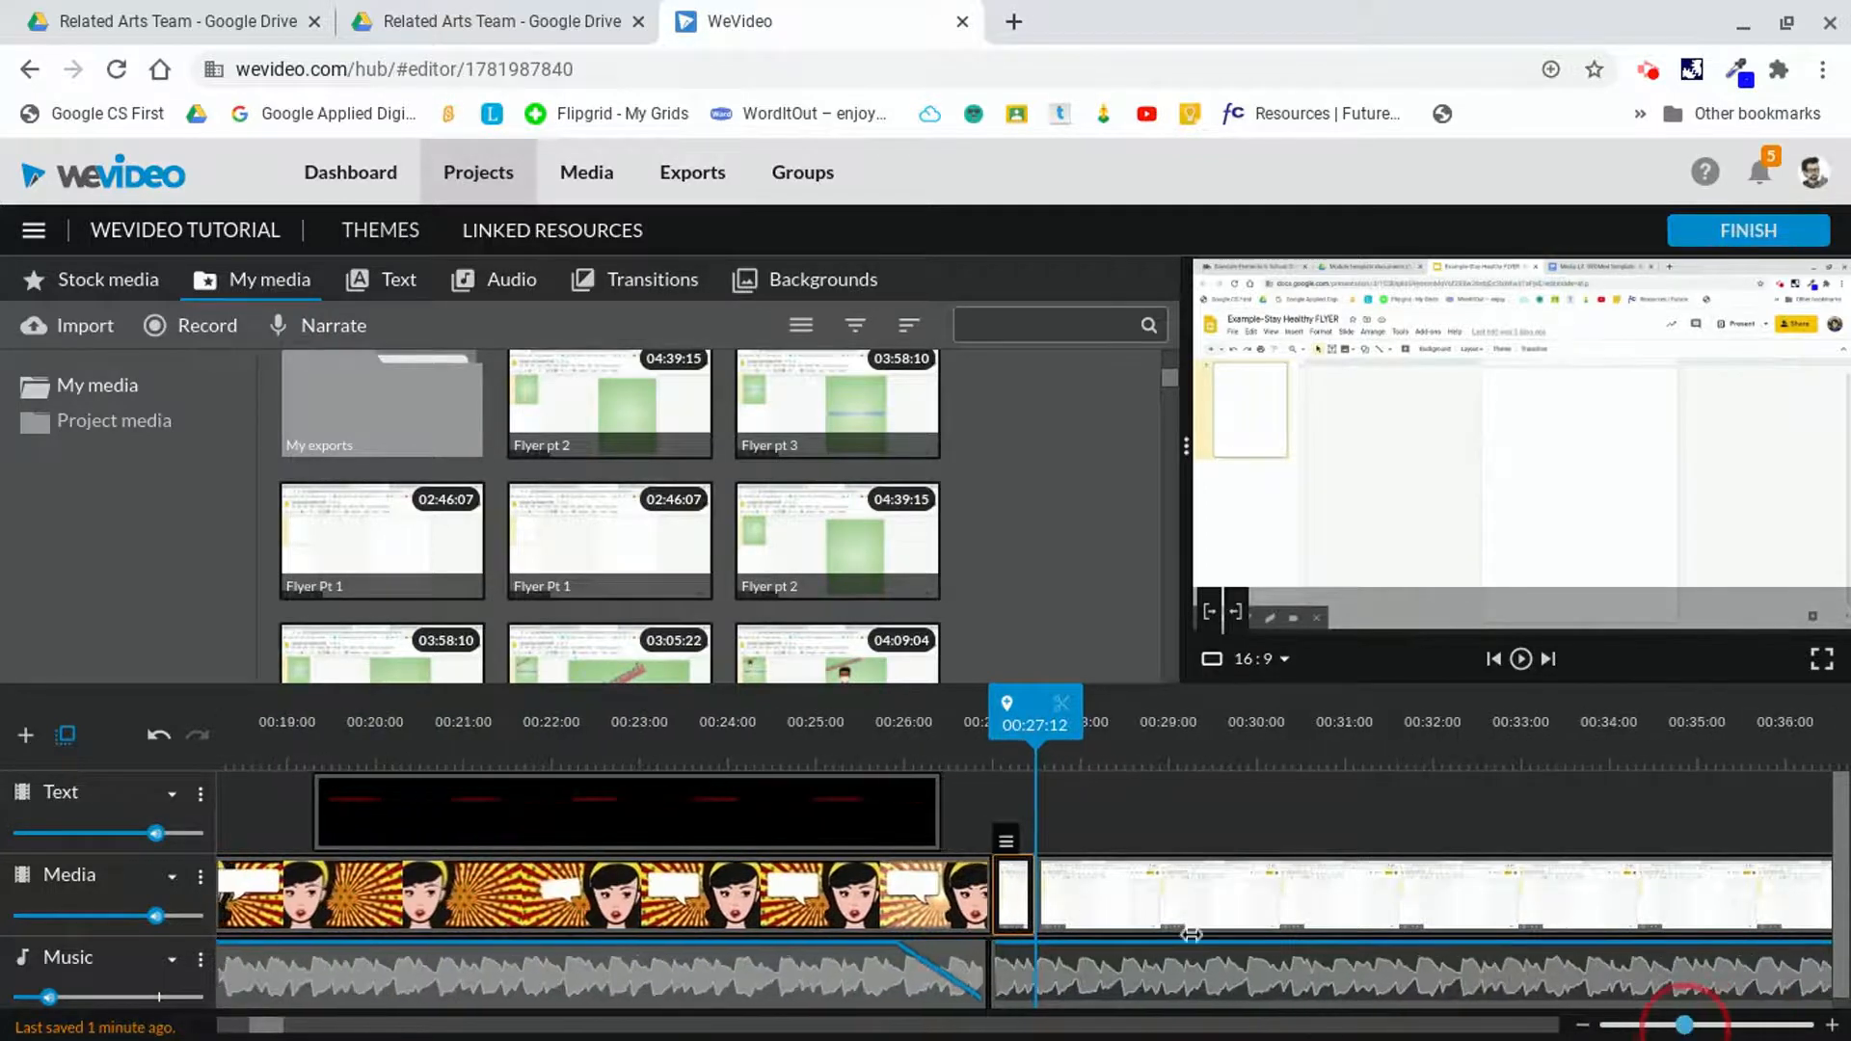
pyautogui.moveTo(1009, 847)
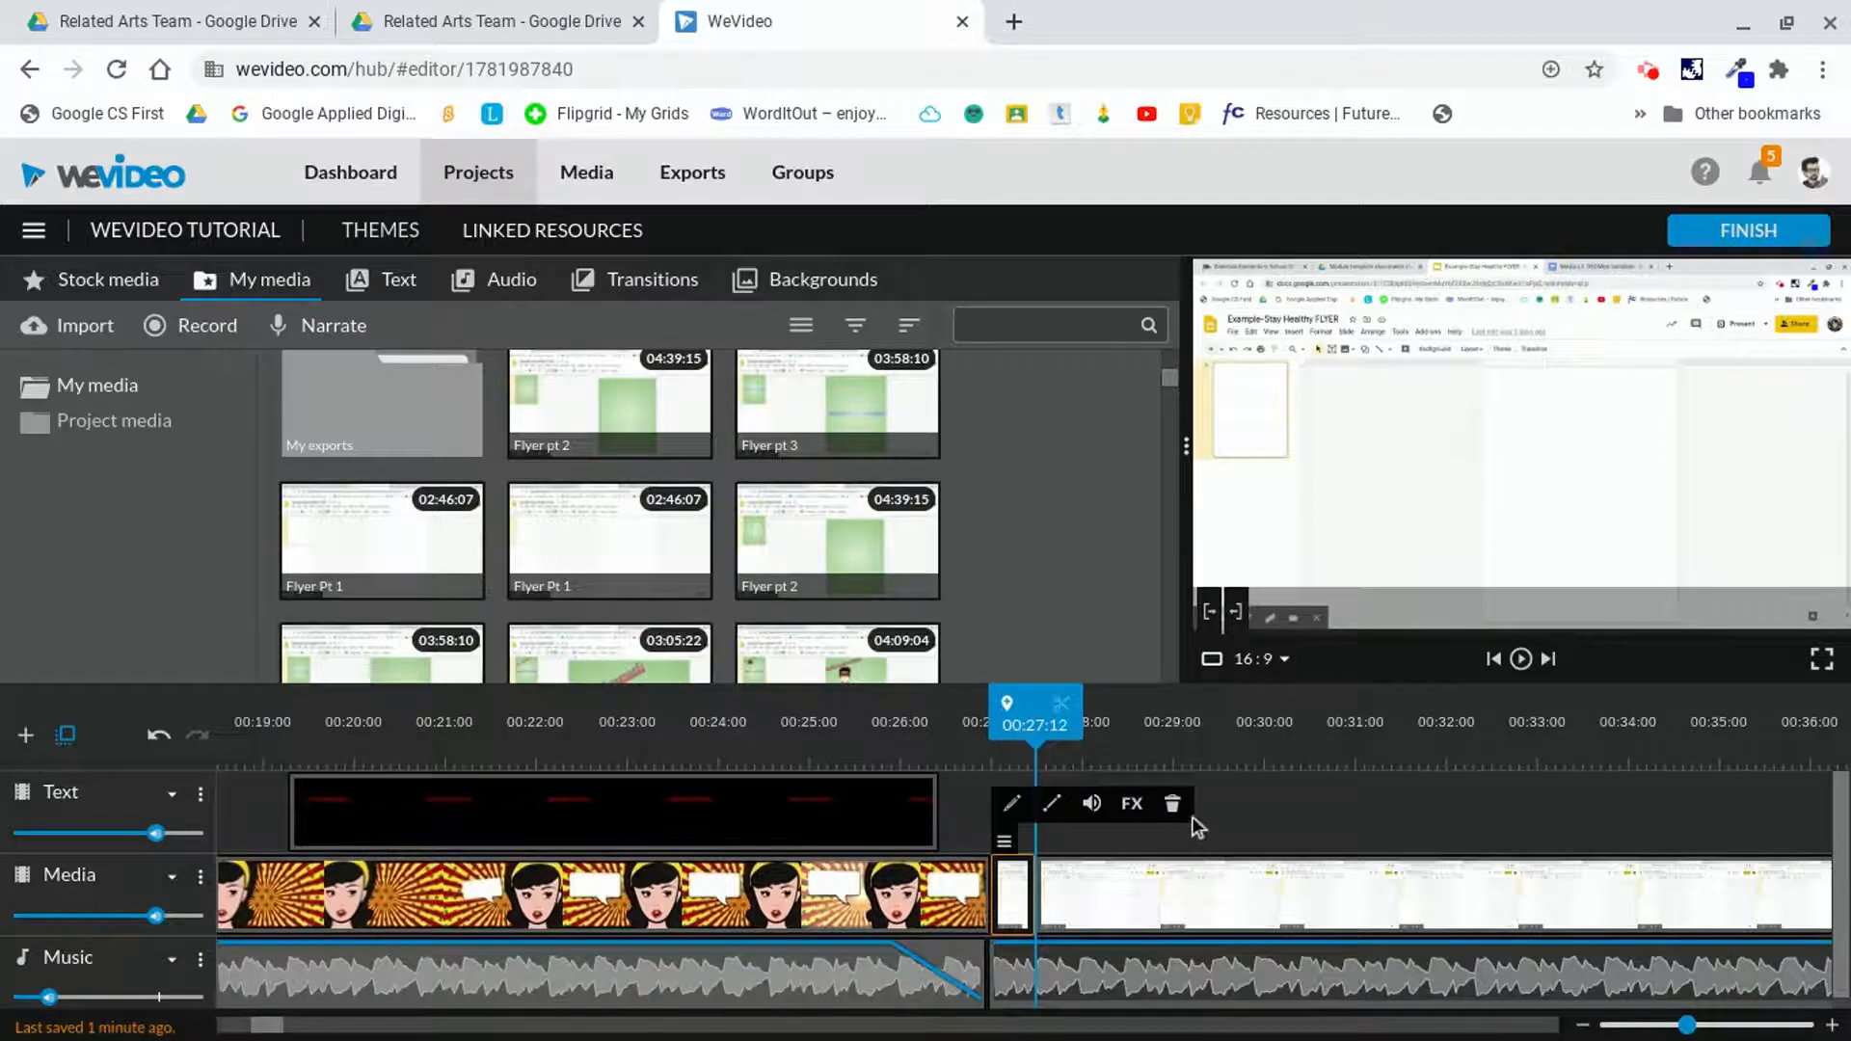
pyautogui.click(1172, 803)
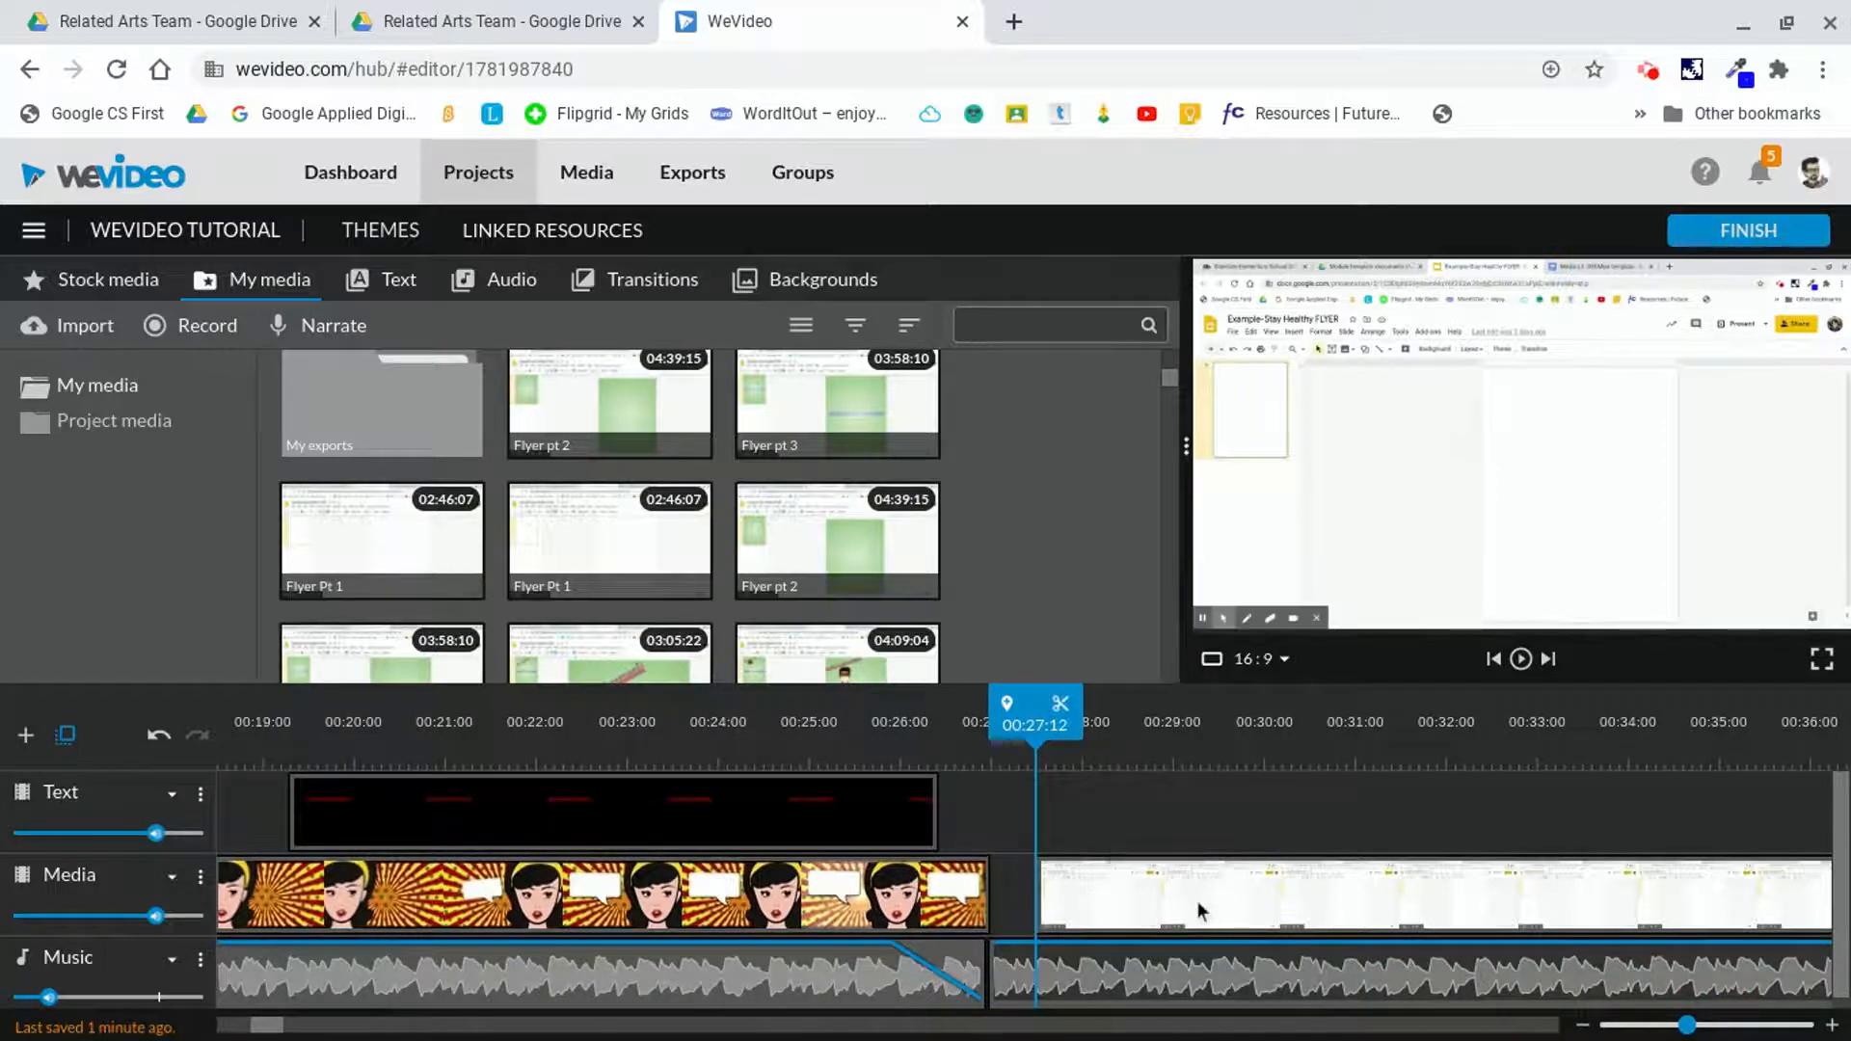
pyautogui.moveTo(1138, 887); pyautogui.dragTo(1109, 892)
# - Play back the shortened opening of Flyer Pt 1 from just before the end of the intro
pyautogui.moveTo(979, 735); pyautogui.dragTo(968, 754)
pyautogui.click(1010, 905)
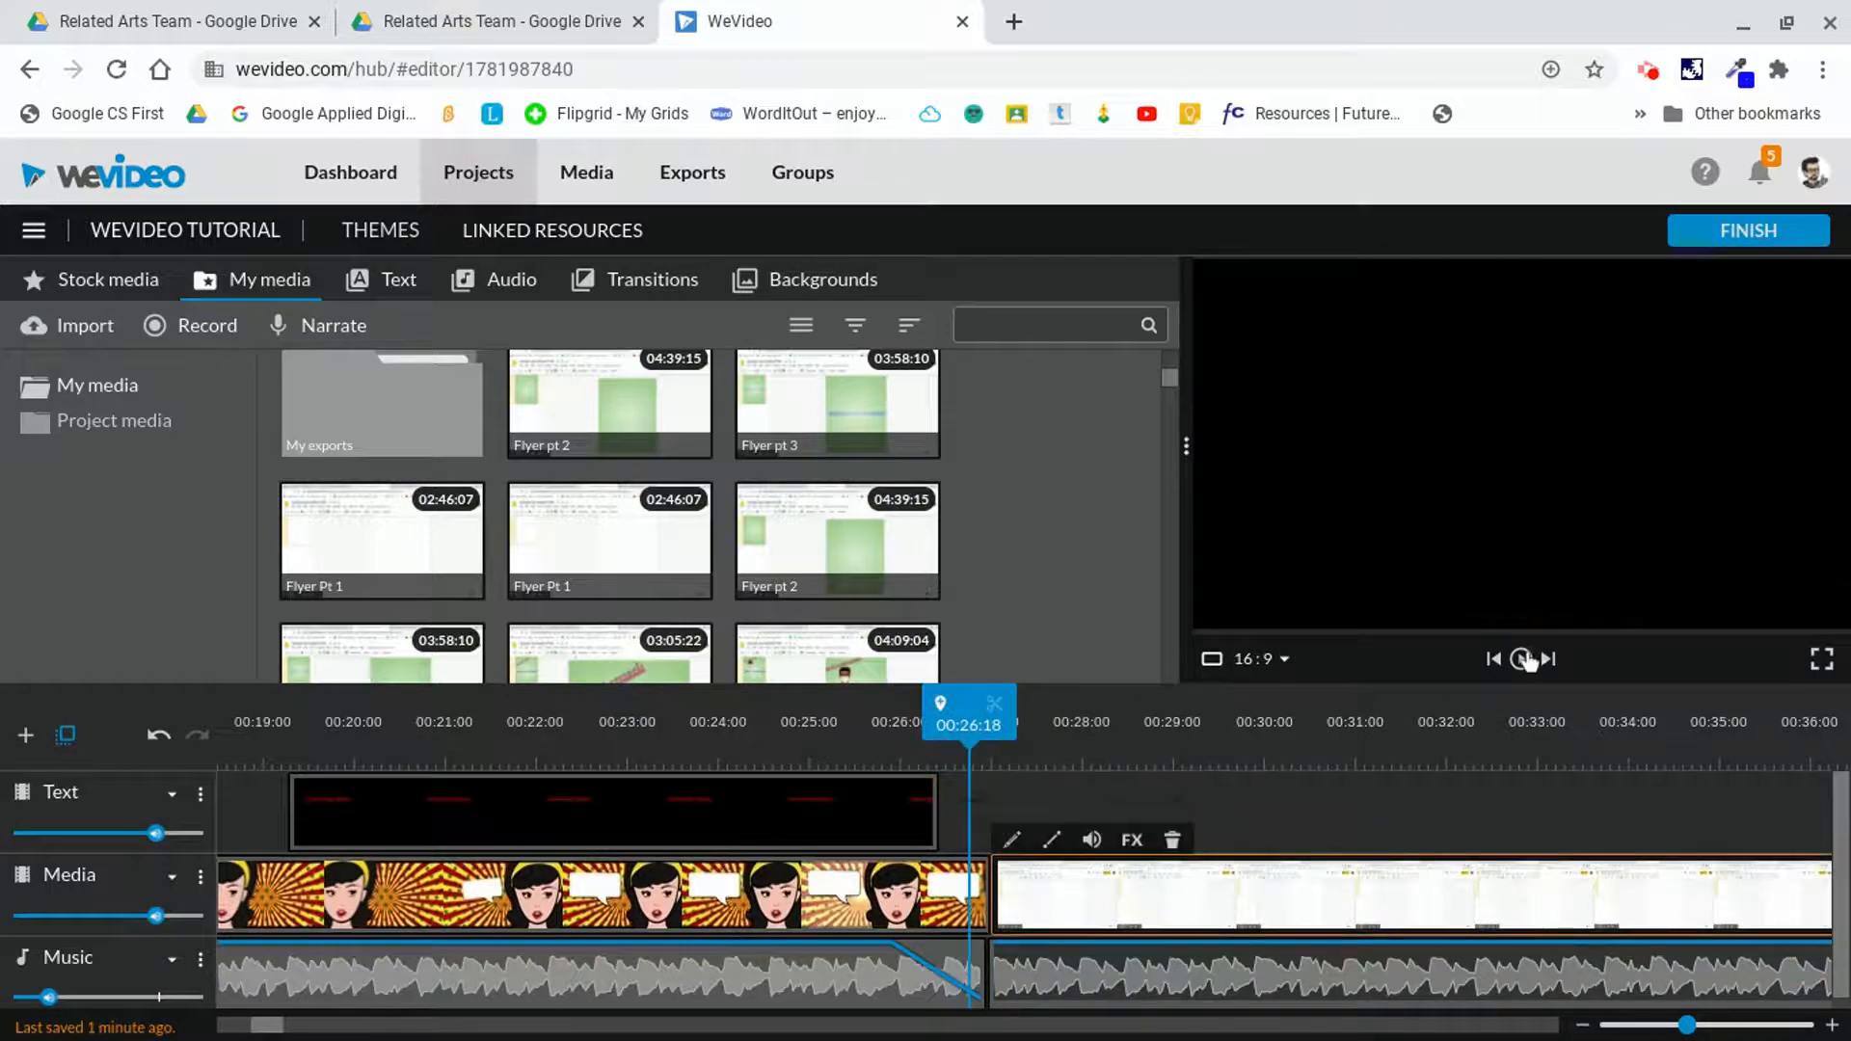
pyautogui.click(1522, 660)
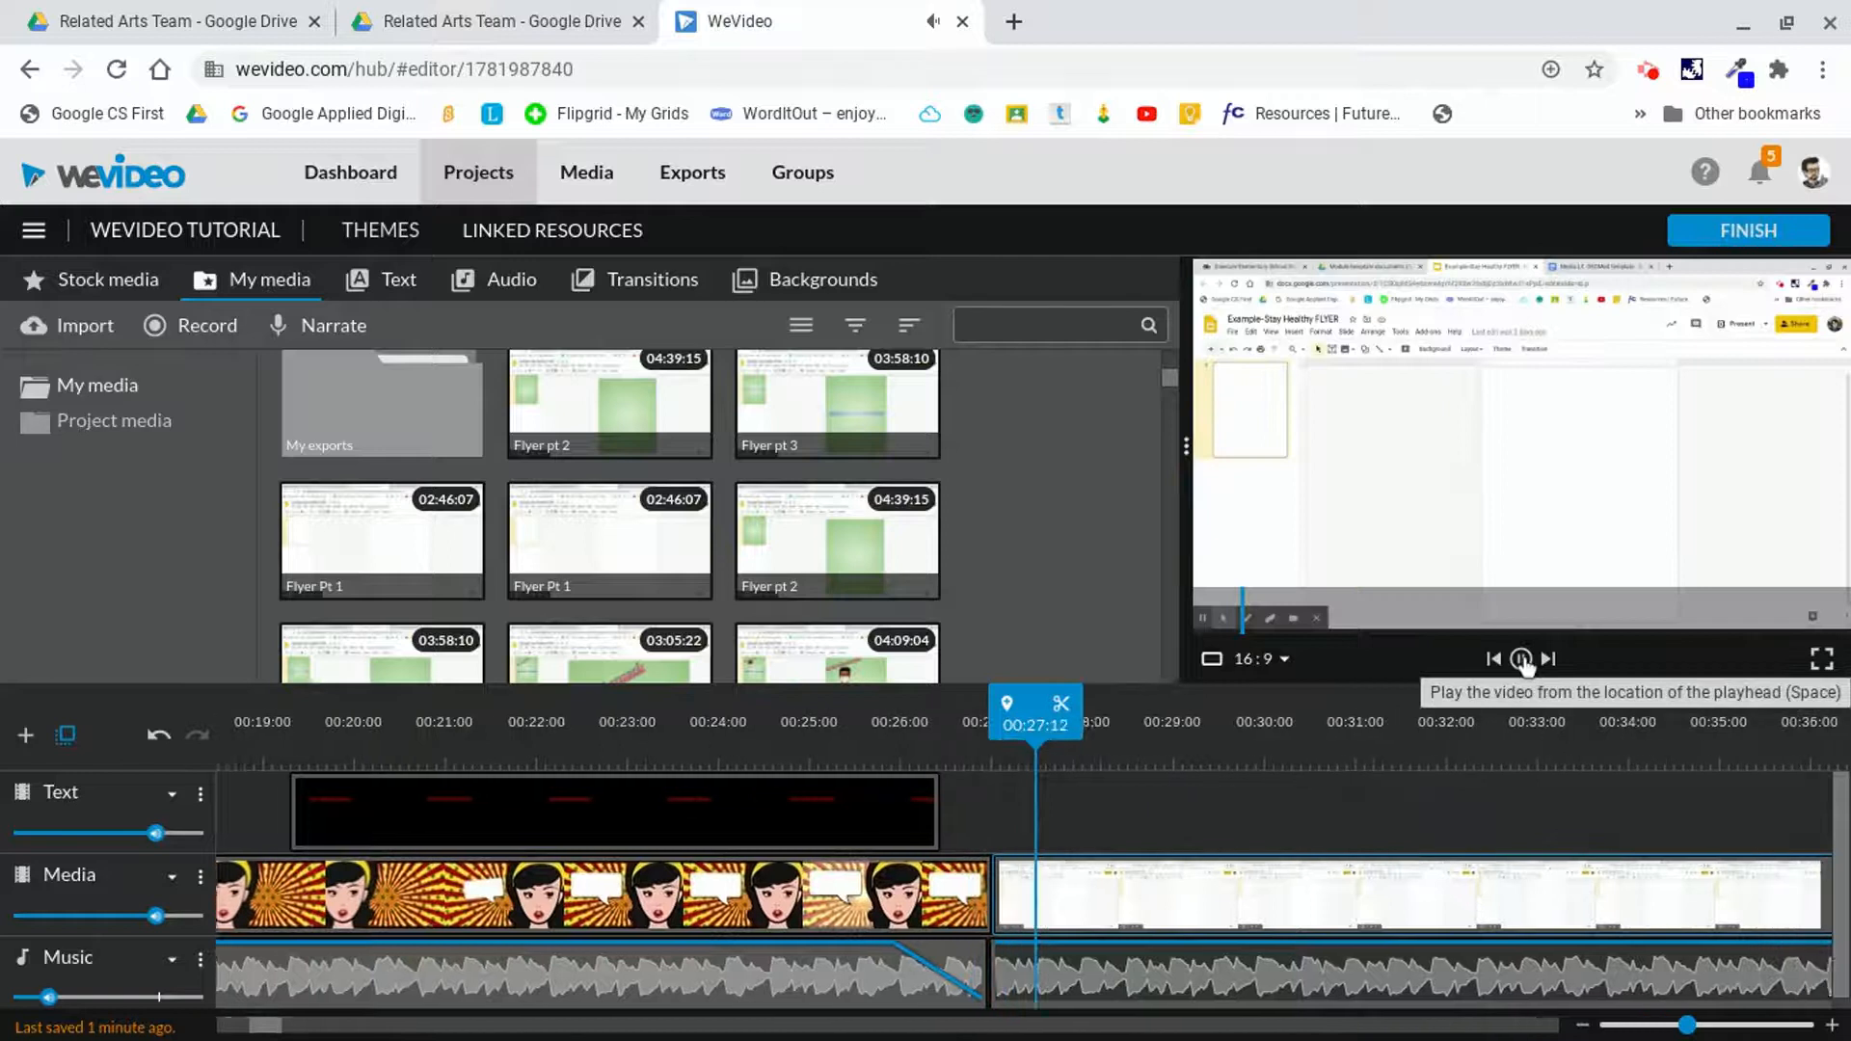
# - Trim the start of Flyer Pt 1 to a clip length of about 02:44:18 and place it back against the intro
pyautogui.moveTo(1095, 888); pyautogui.dragTo(1210, 884)
pyautogui.moveTo(1043, 887); pyautogui.dragTo(1037, 888)
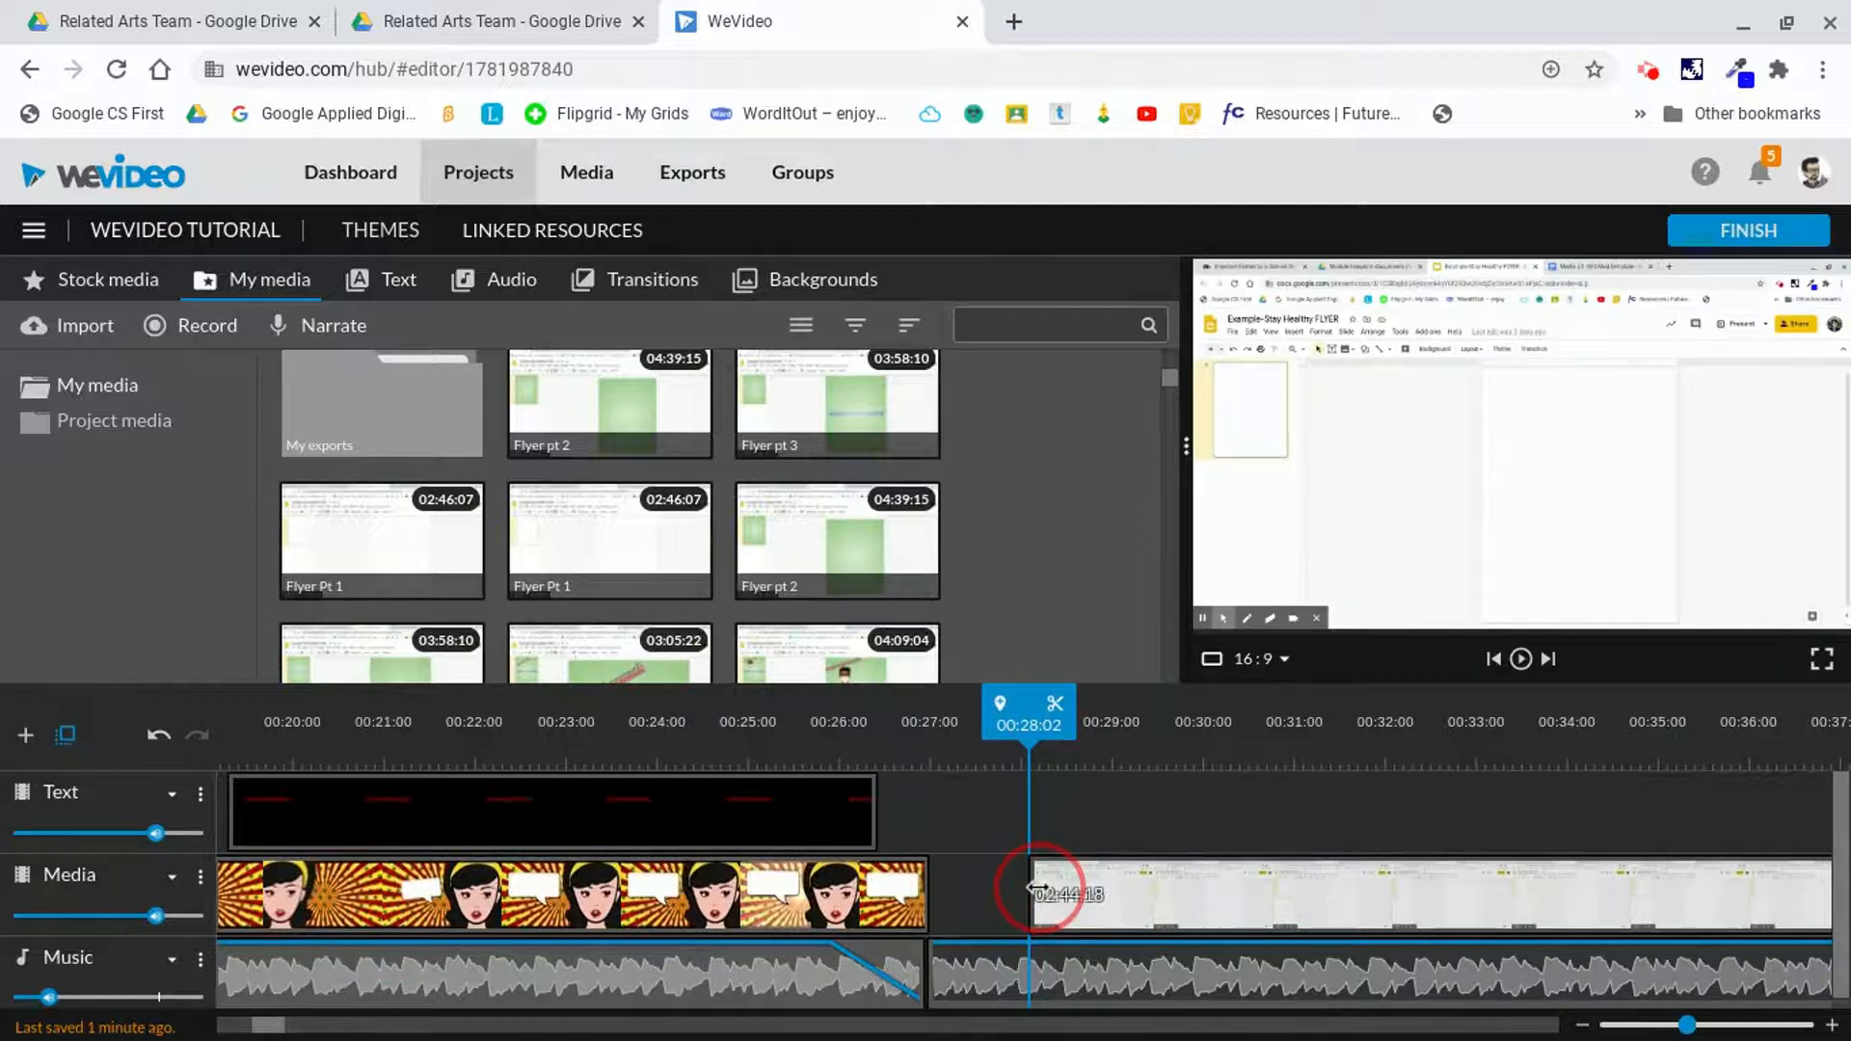
pyautogui.moveTo(1219, 900); pyautogui.dragTo(1118, 866)
# - Play back the transition from the intro into the trimmed Flyer Pt 1 clip
pyautogui.moveTo(933, 742); pyautogui.dragTo(912, 756)
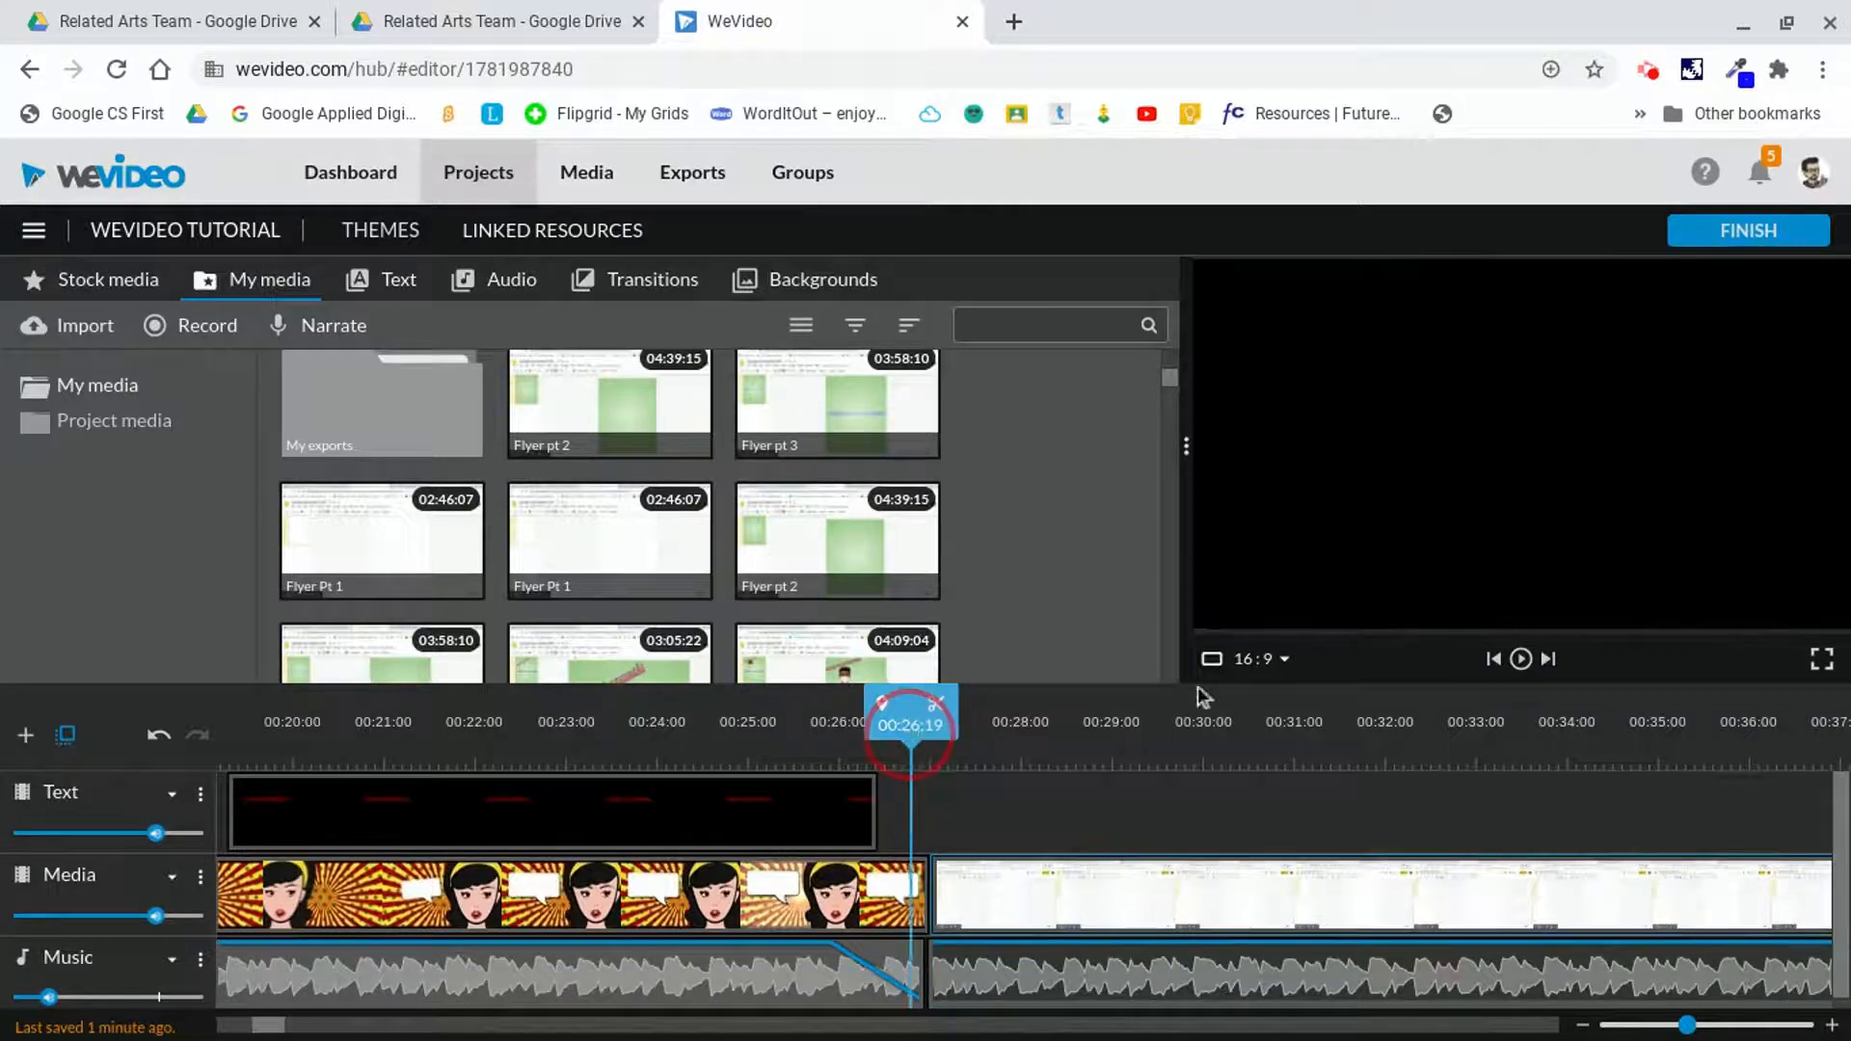
pyautogui.click(1520, 661)
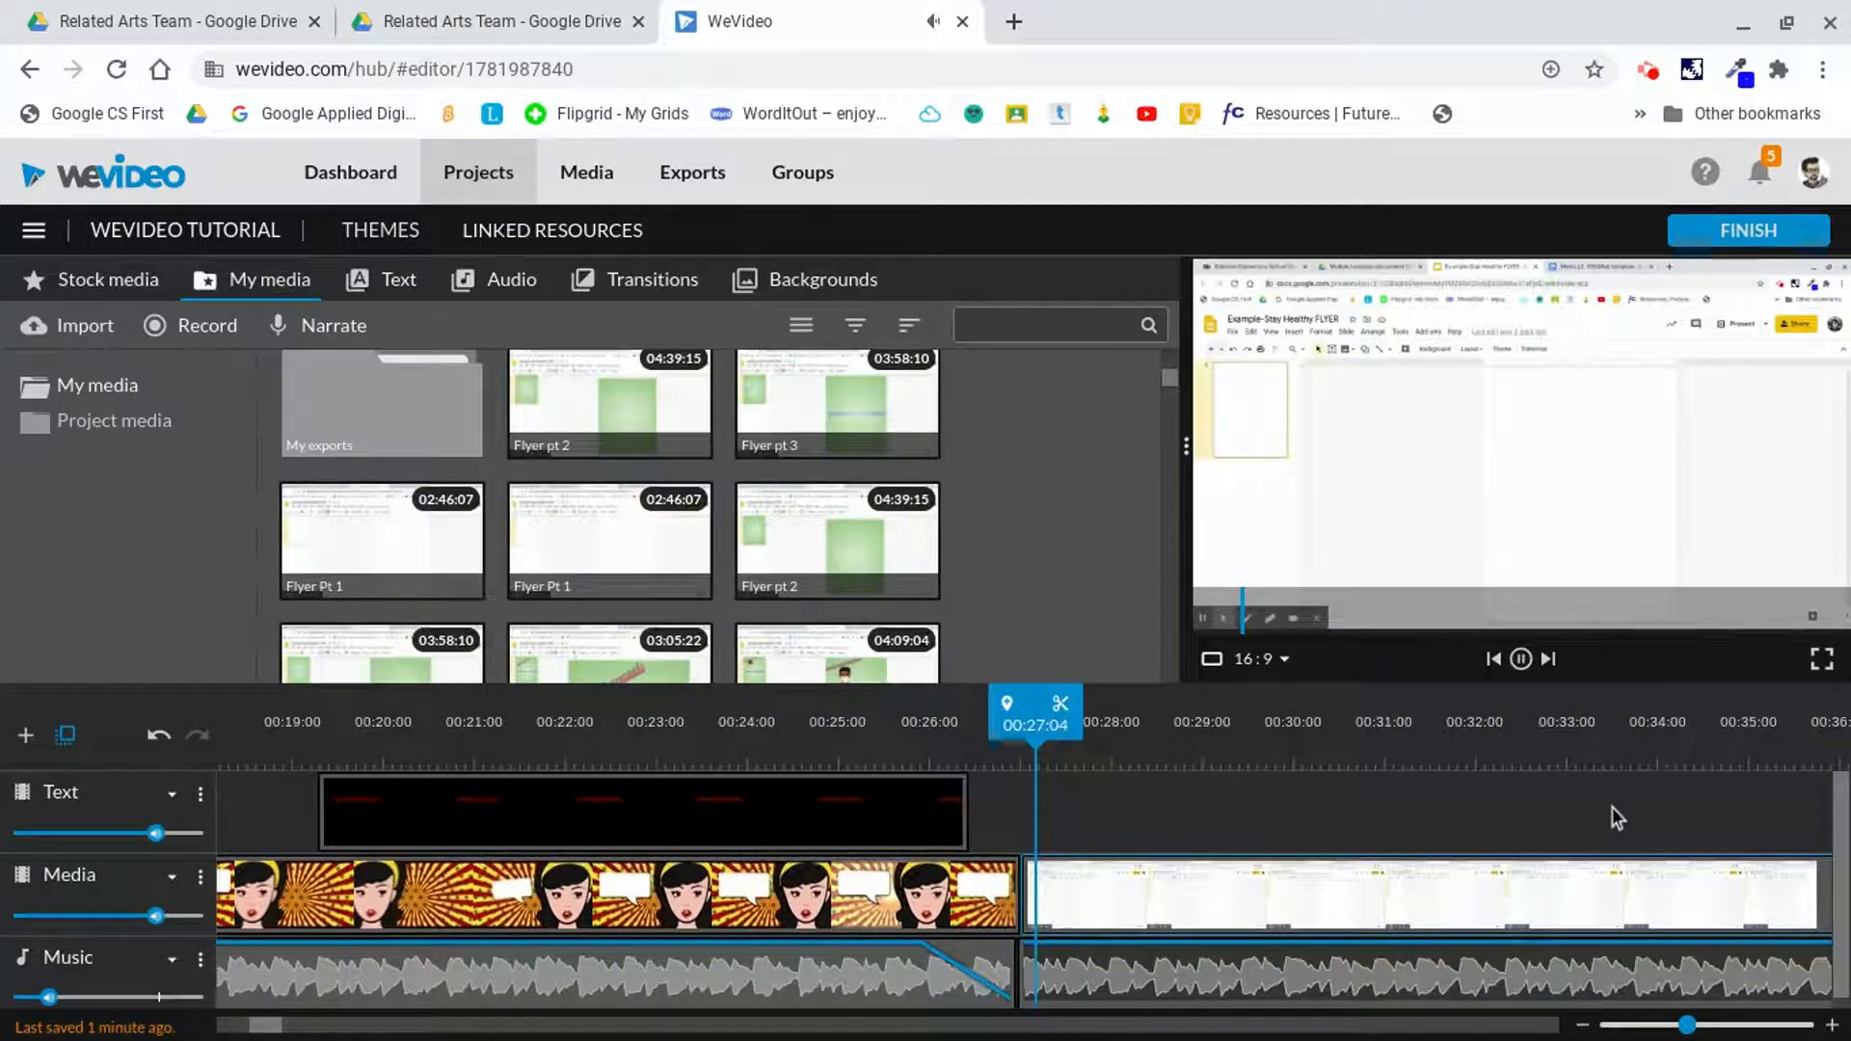
pyautogui.moveTo(848, 747); pyautogui.dragTo(791, 766)
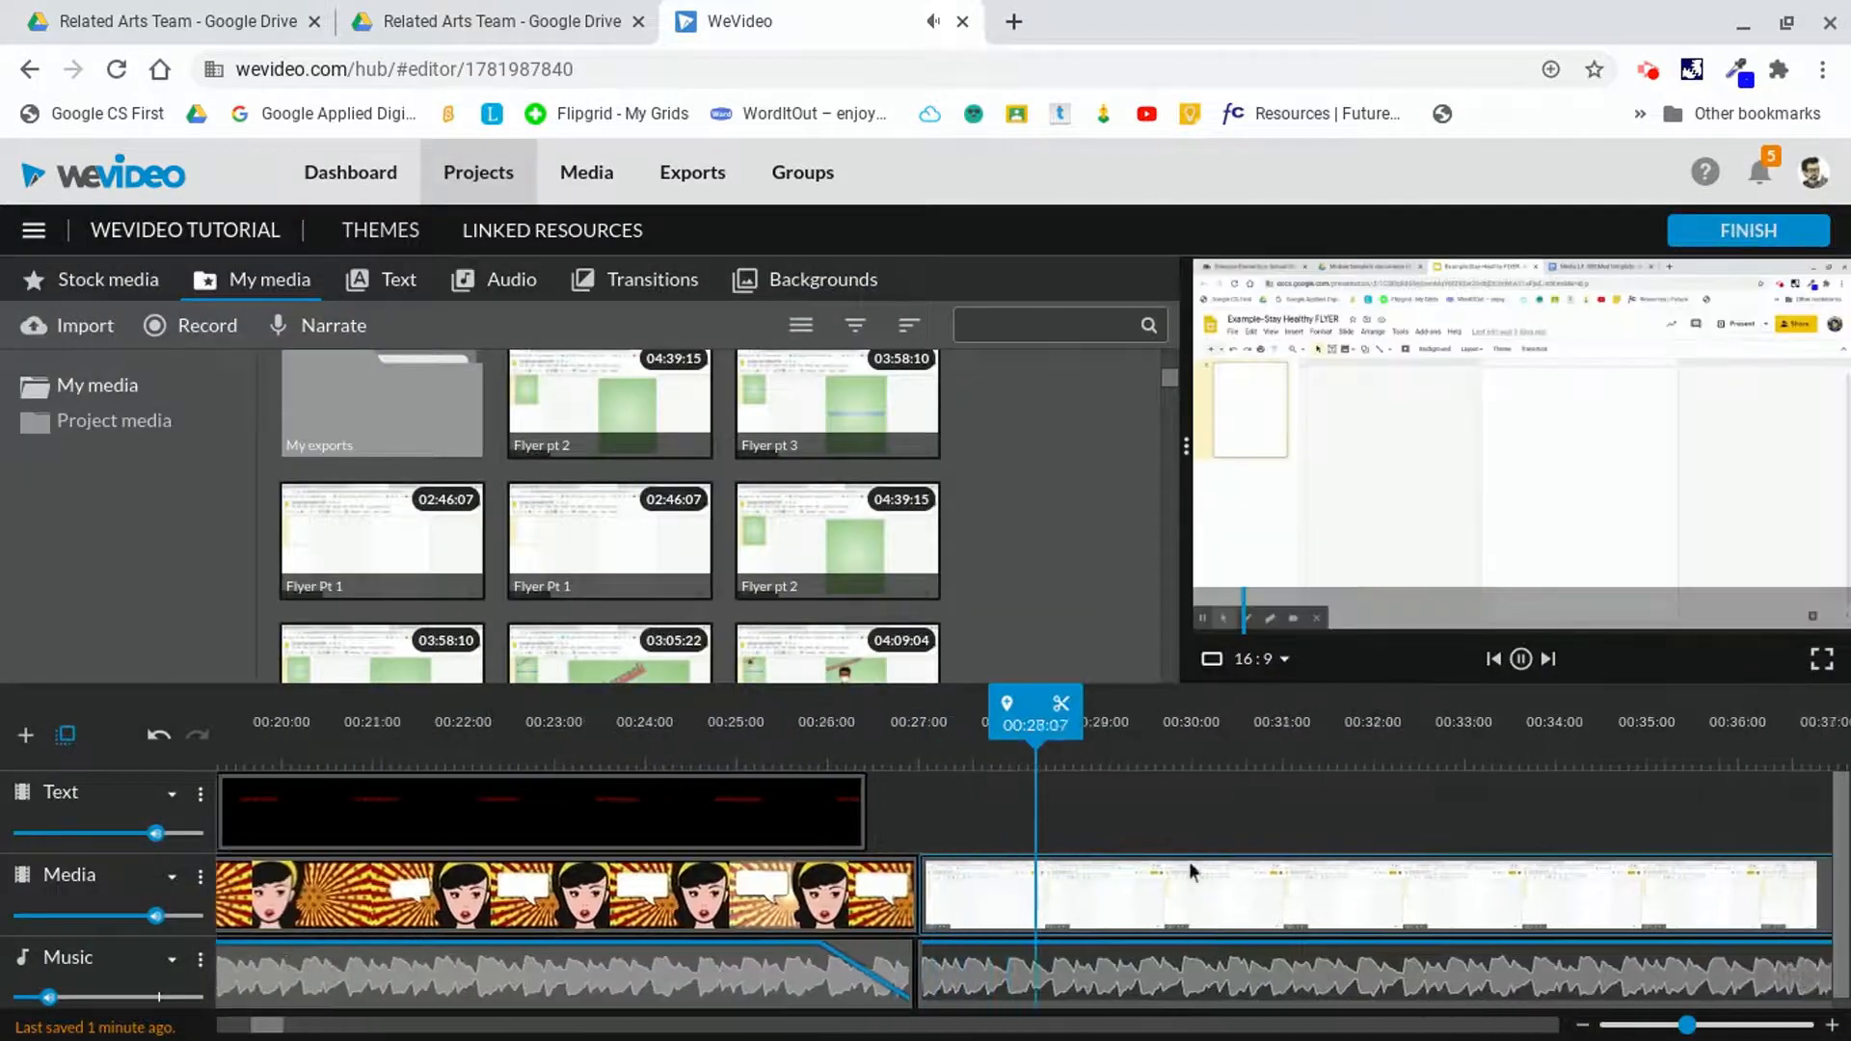
# - Preview several standard transitions and try a Cross Zoom between the intro and the Flyer Pt 1 clip
pyautogui.click(1182, 874)
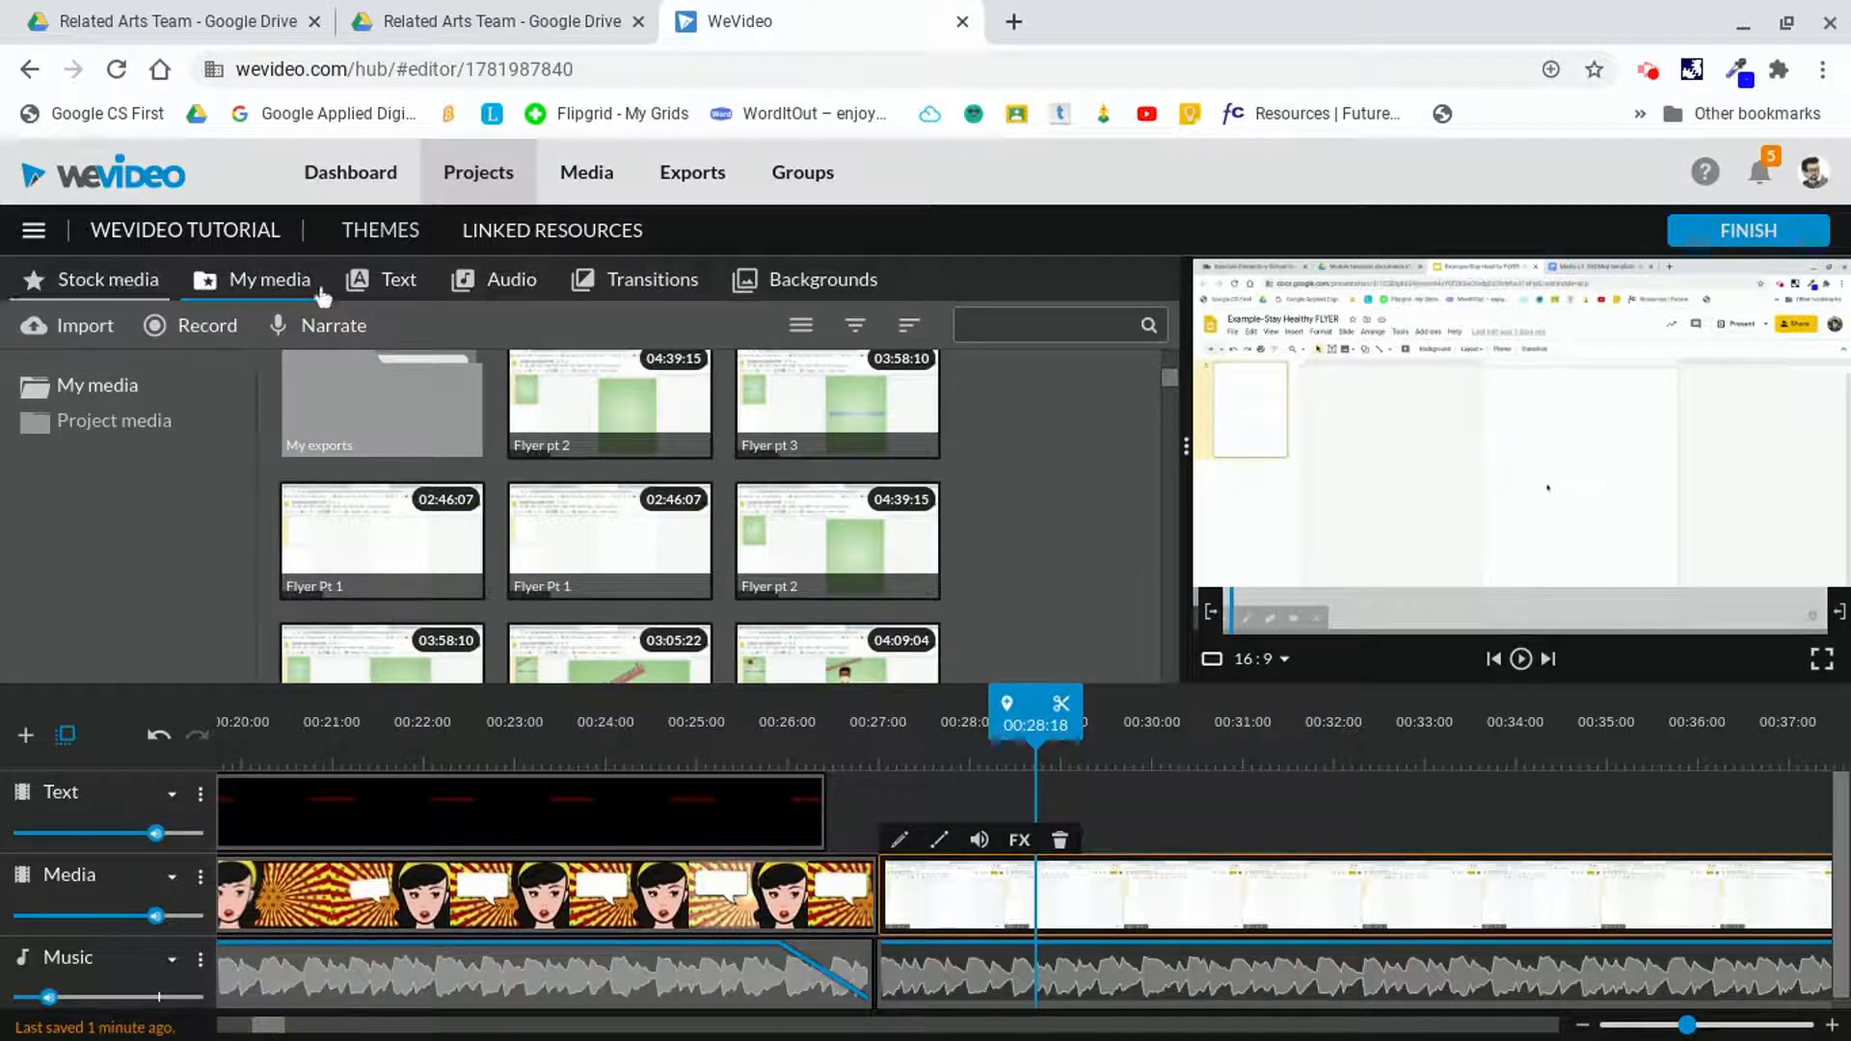
pyautogui.click(643, 296)
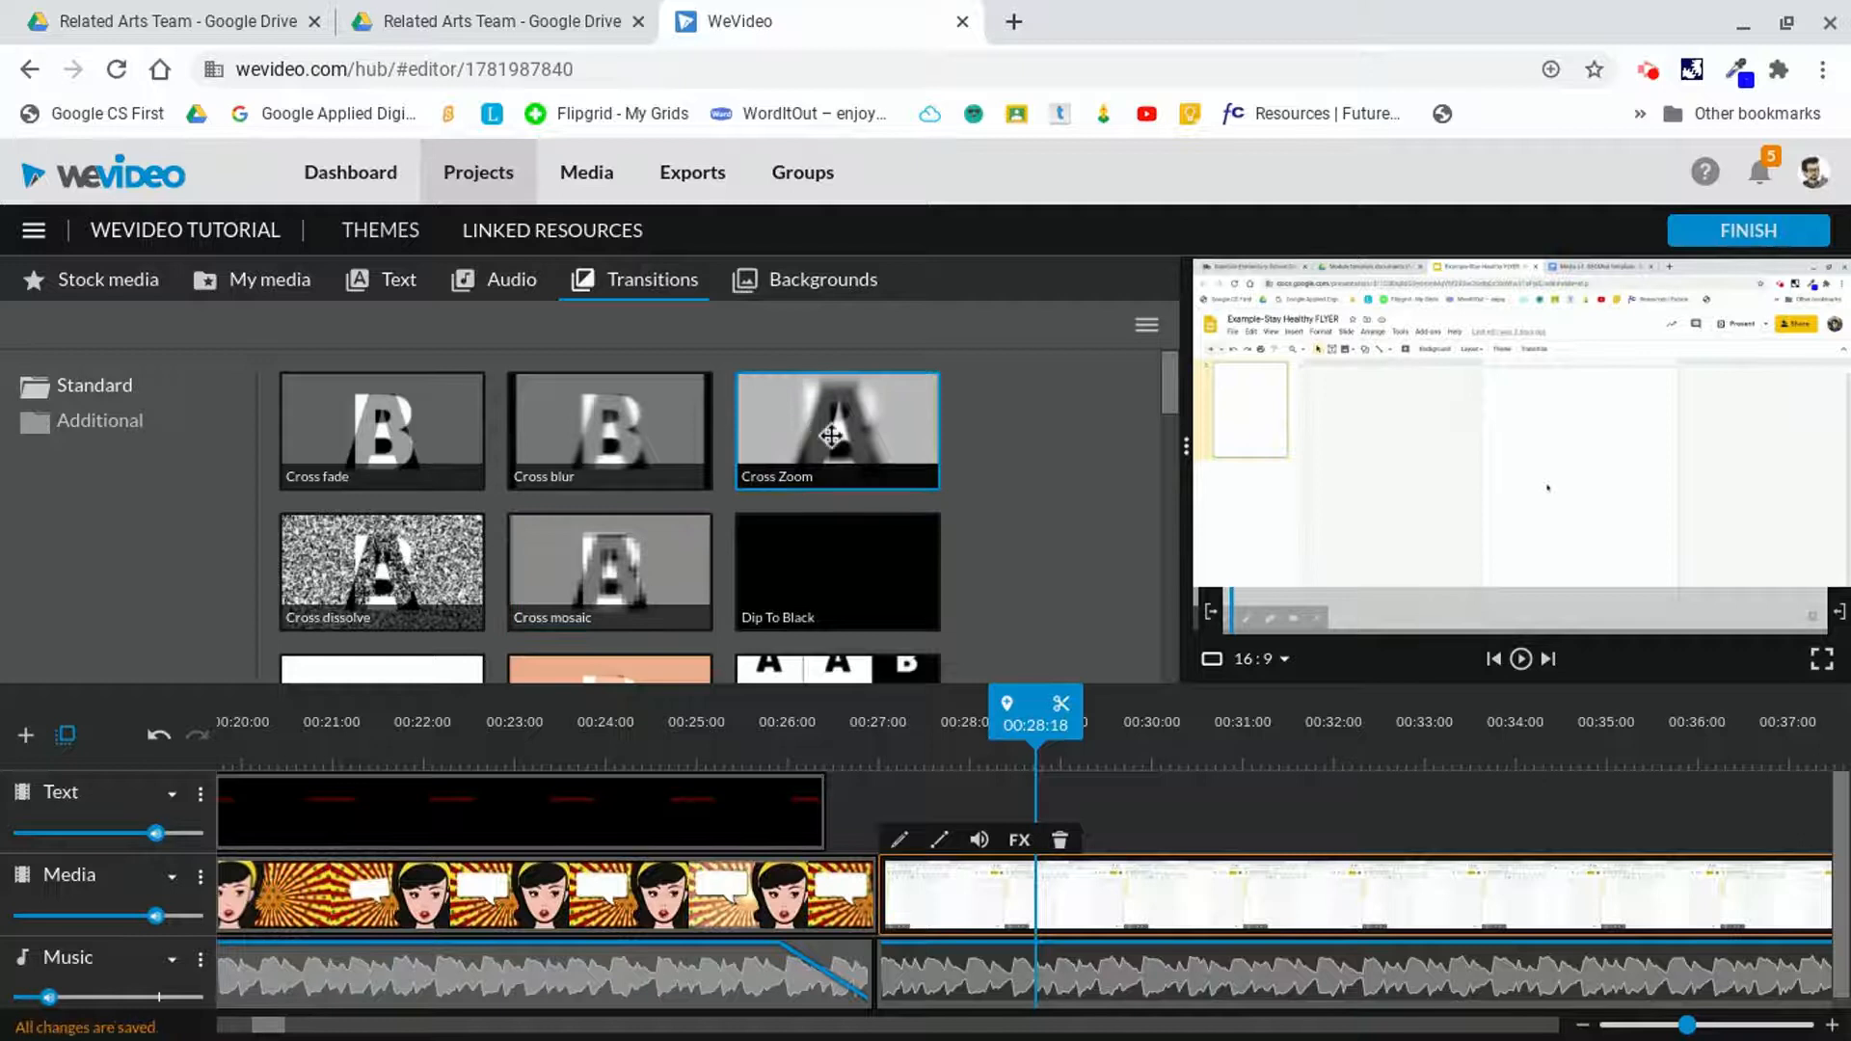
pyautogui.moveTo(1166, 385); pyautogui.dragTo(1166, 409)
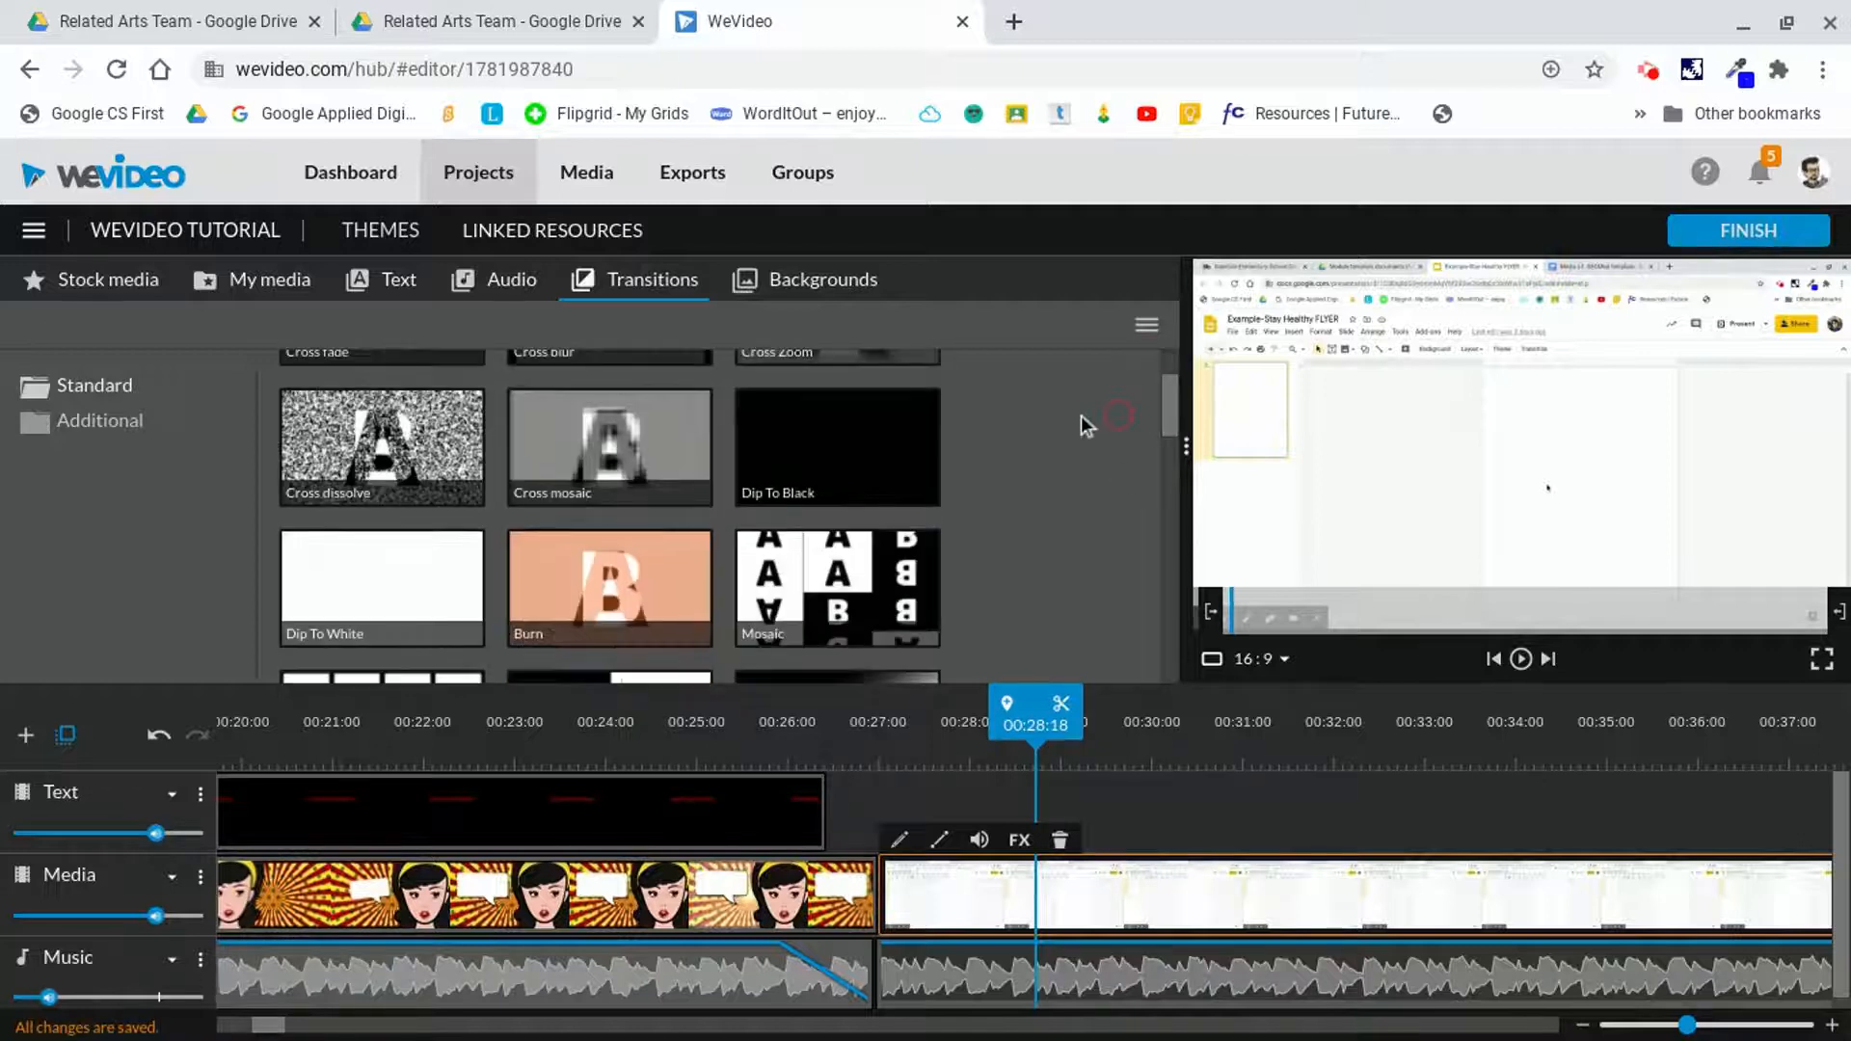
pyautogui.click(789, 498)
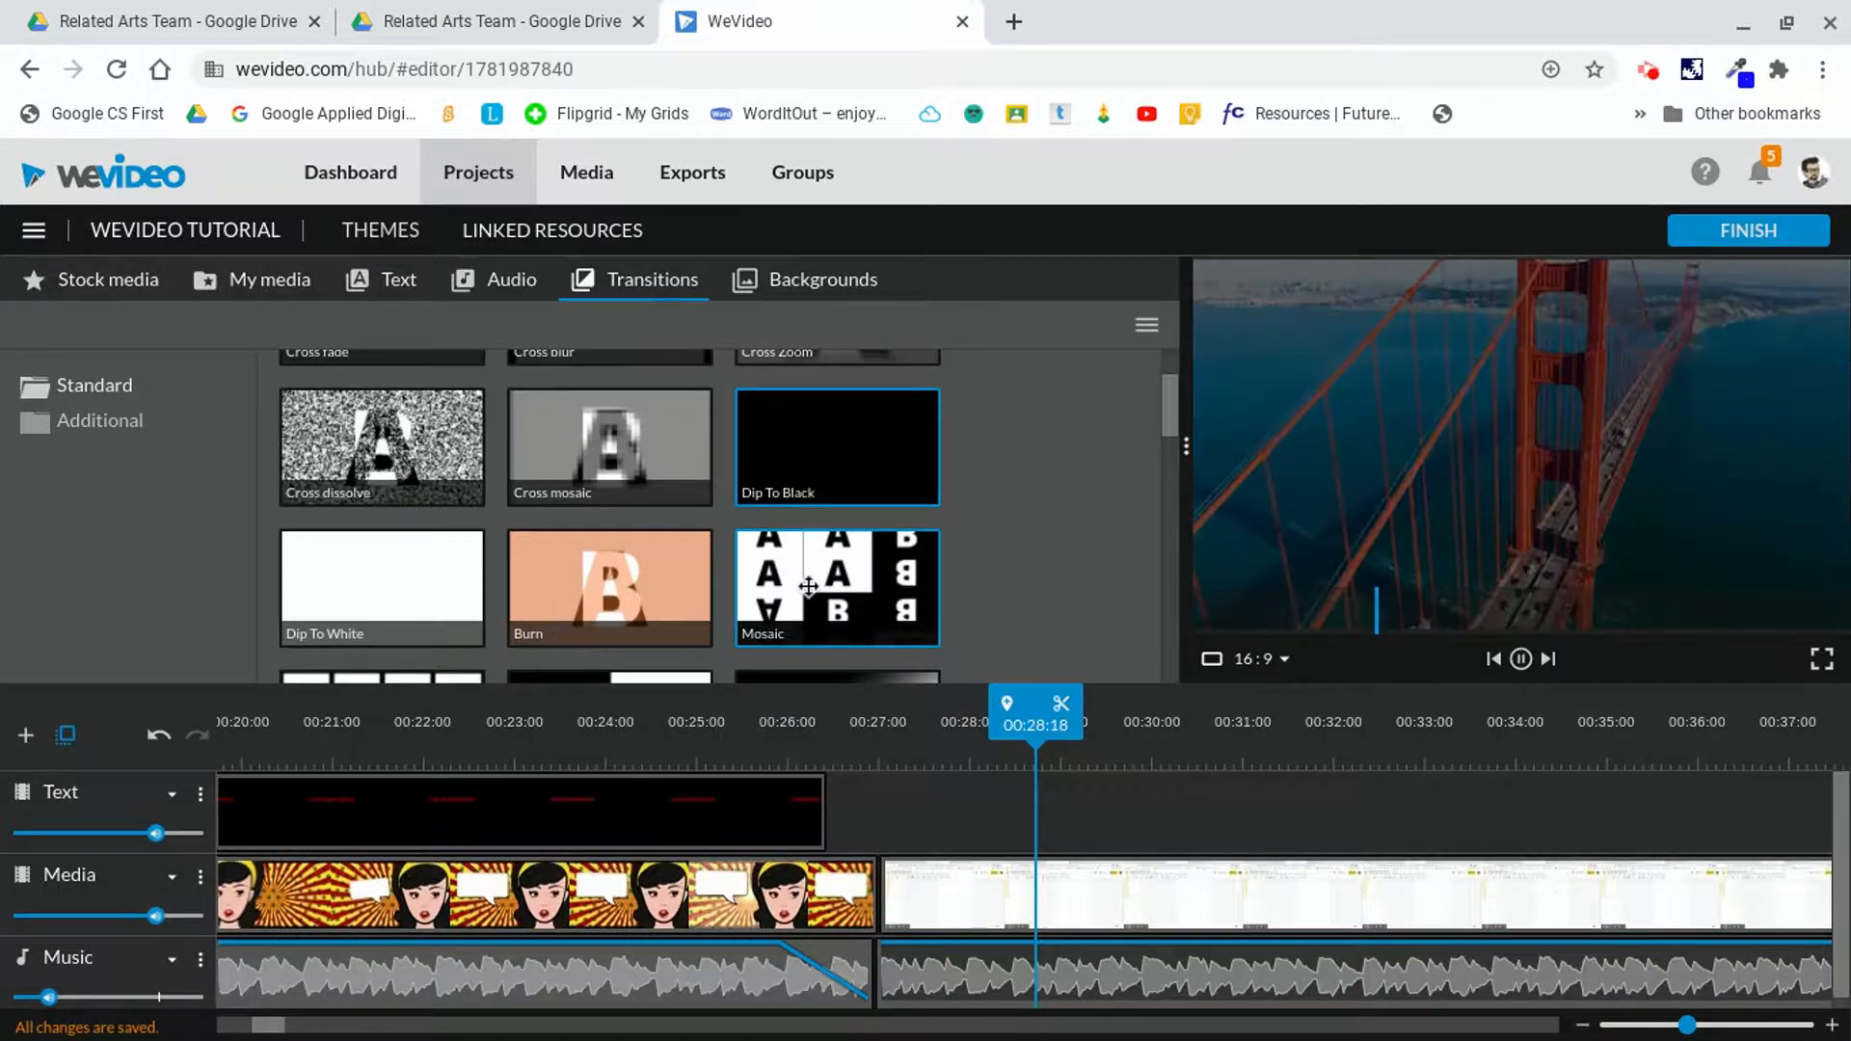
pyautogui.click(810, 586)
pyautogui.moveTo(1166, 403)
pyautogui.mouseDown()
pyautogui.moveTo(1176, 502)
pyautogui.moveTo(1168, 376)
pyautogui.mouseUp()
pyautogui.click(666, 512)
pyautogui.click(801, 414)
pyautogui.moveTo(801, 414); pyautogui.dragTo(856, 891)
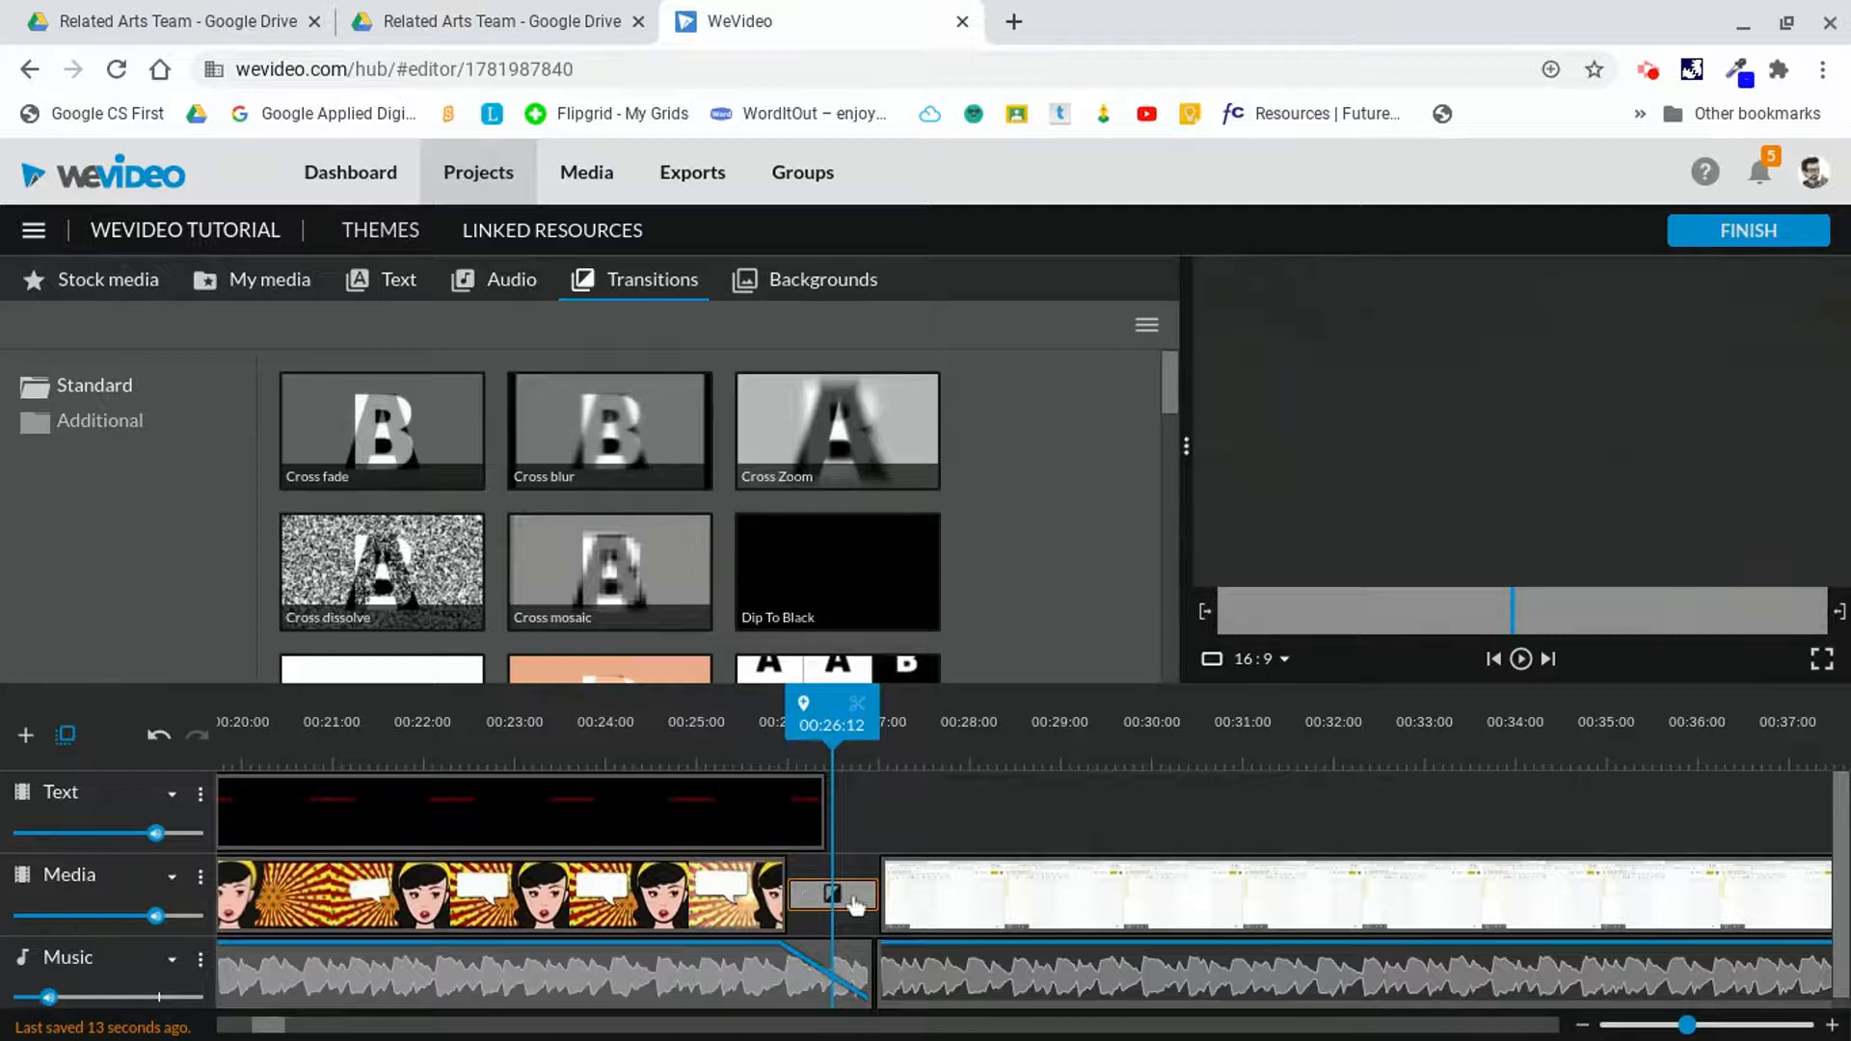
# - Play back the Cross Zoom transition from about 00:25:16 and undo its placement
pyautogui.moveTo(842, 737); pyautogui.dragTo(759, 737)
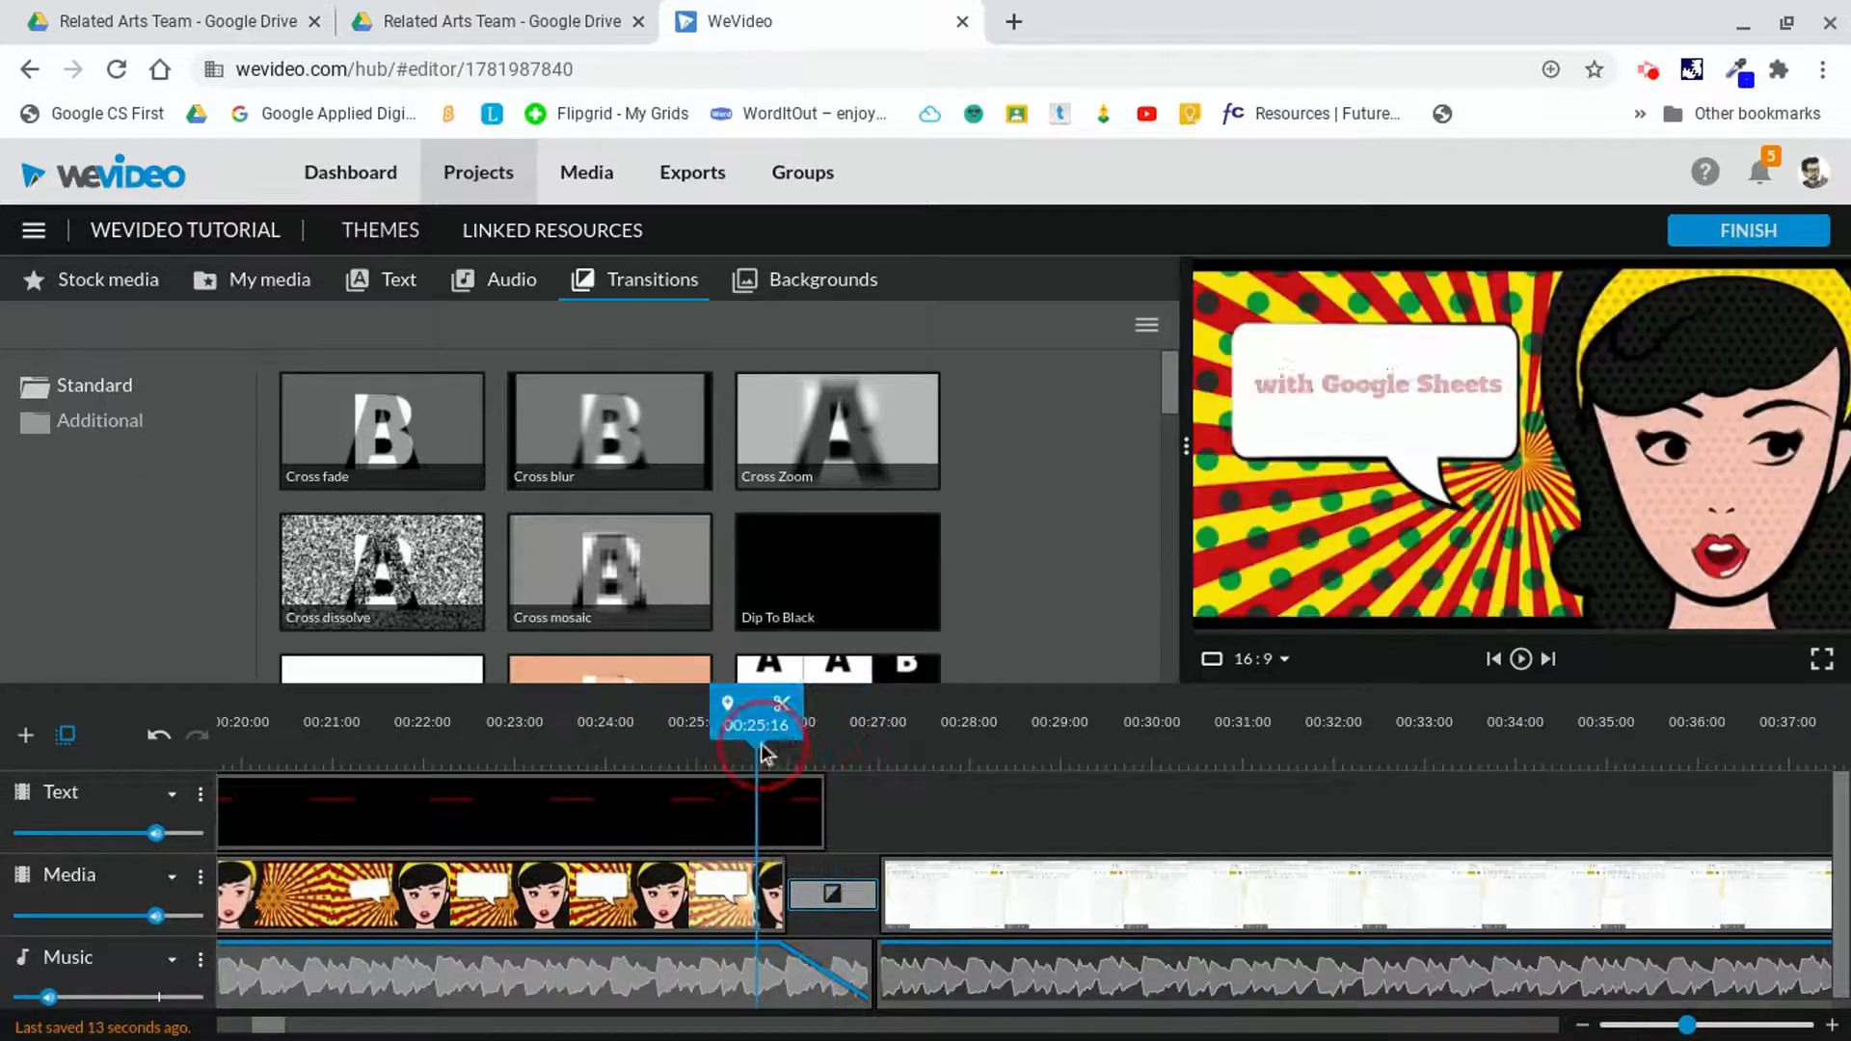
pyautogui.click(1520, 658)
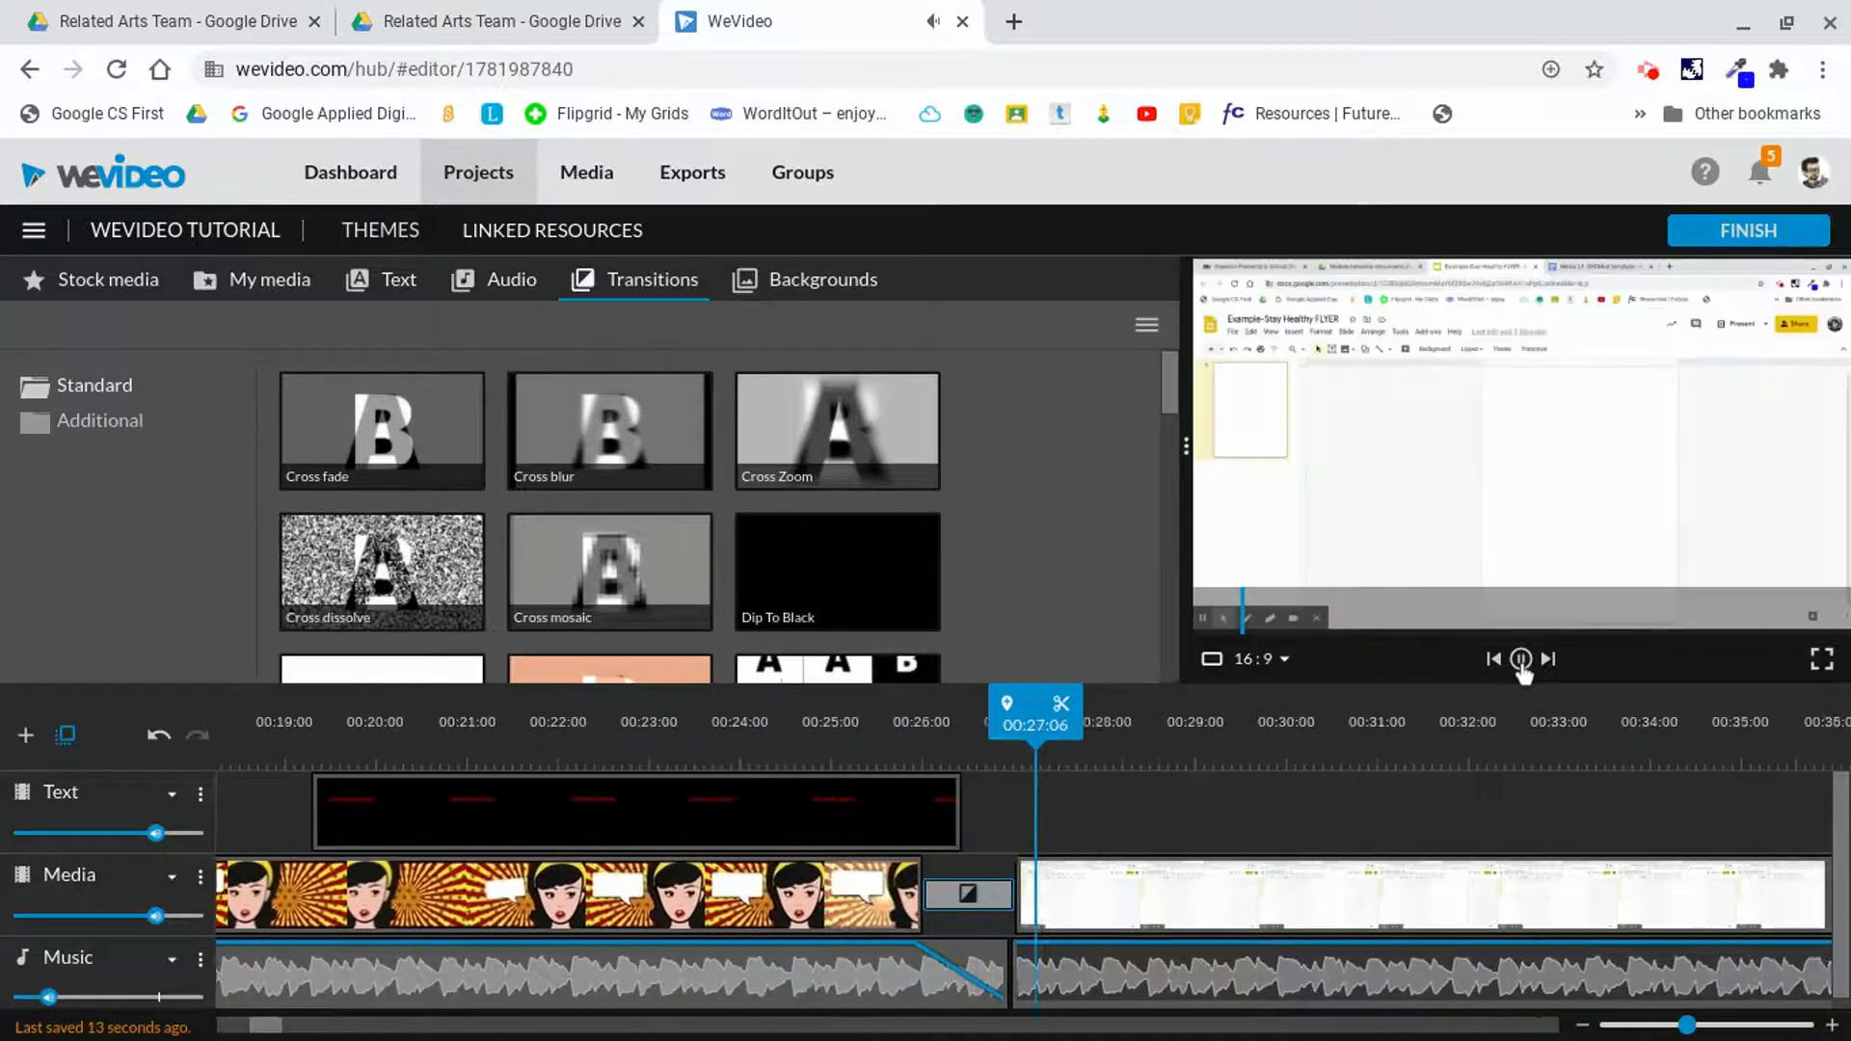
pyautogui.click(1520, 659)
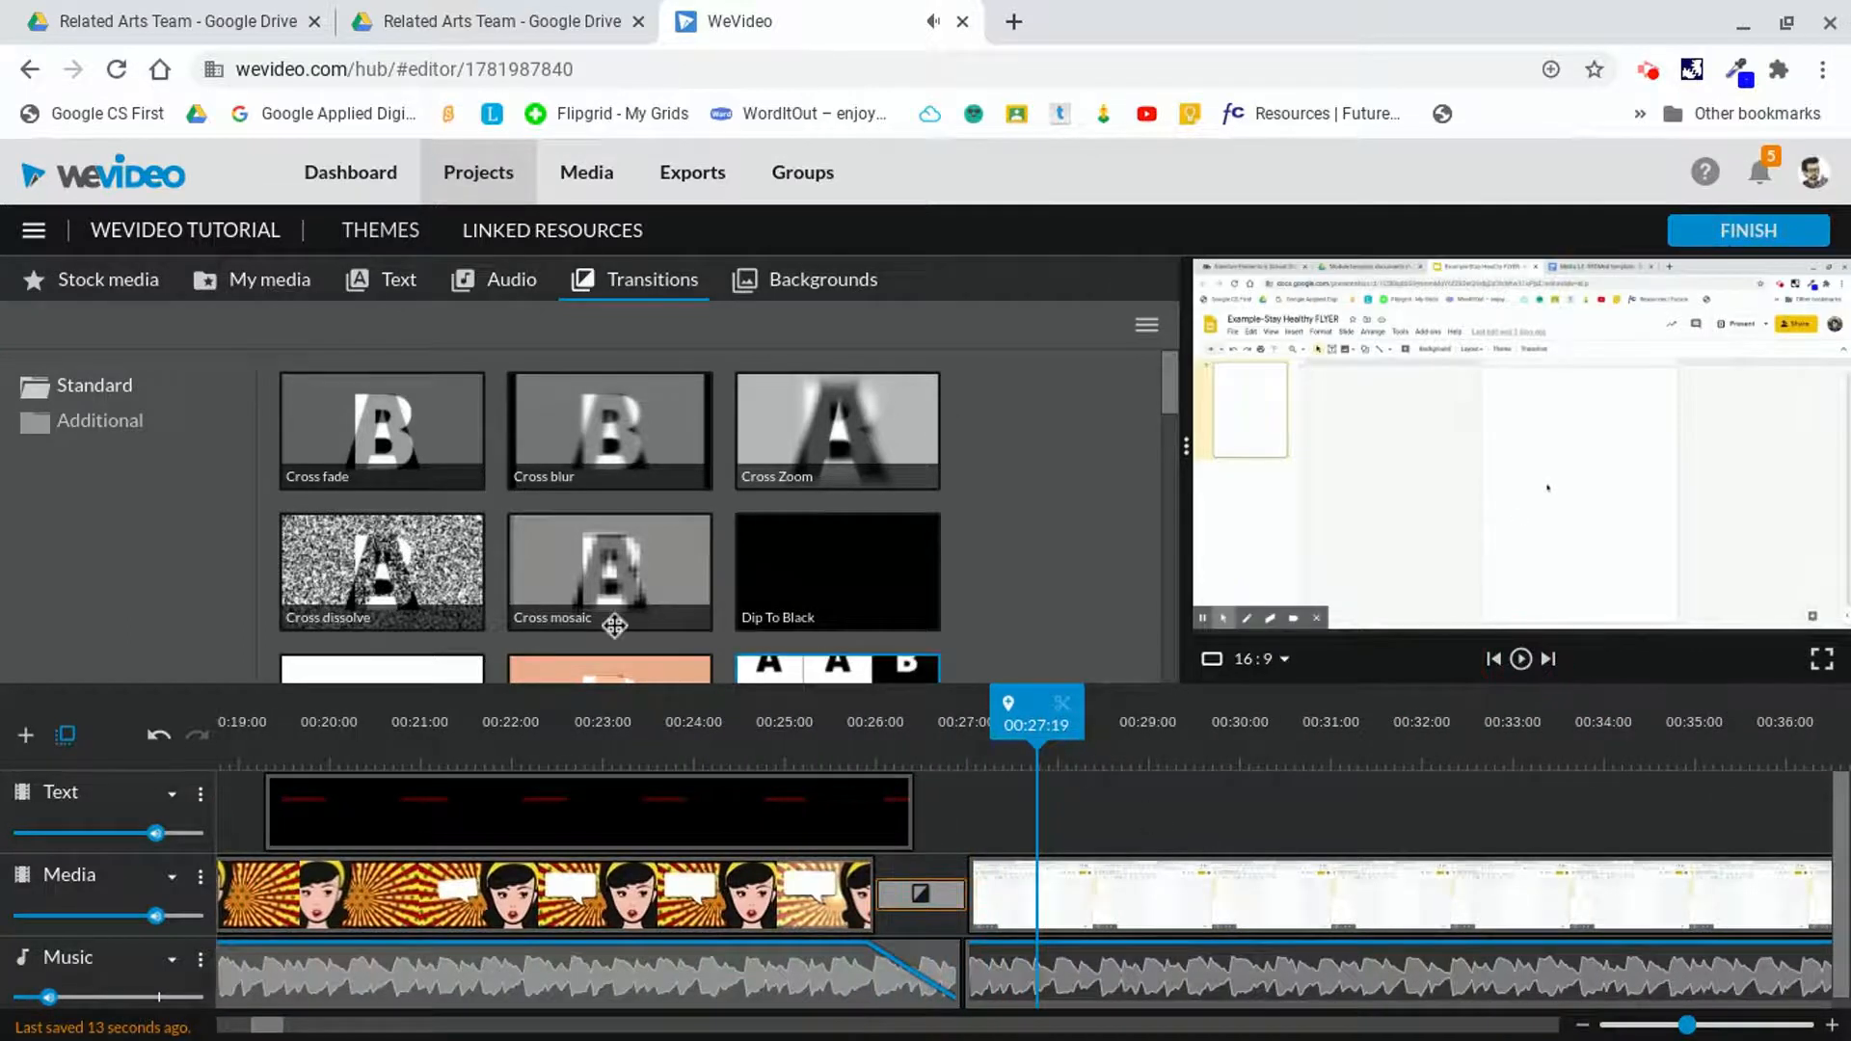
pyautogui.click(162, 738)
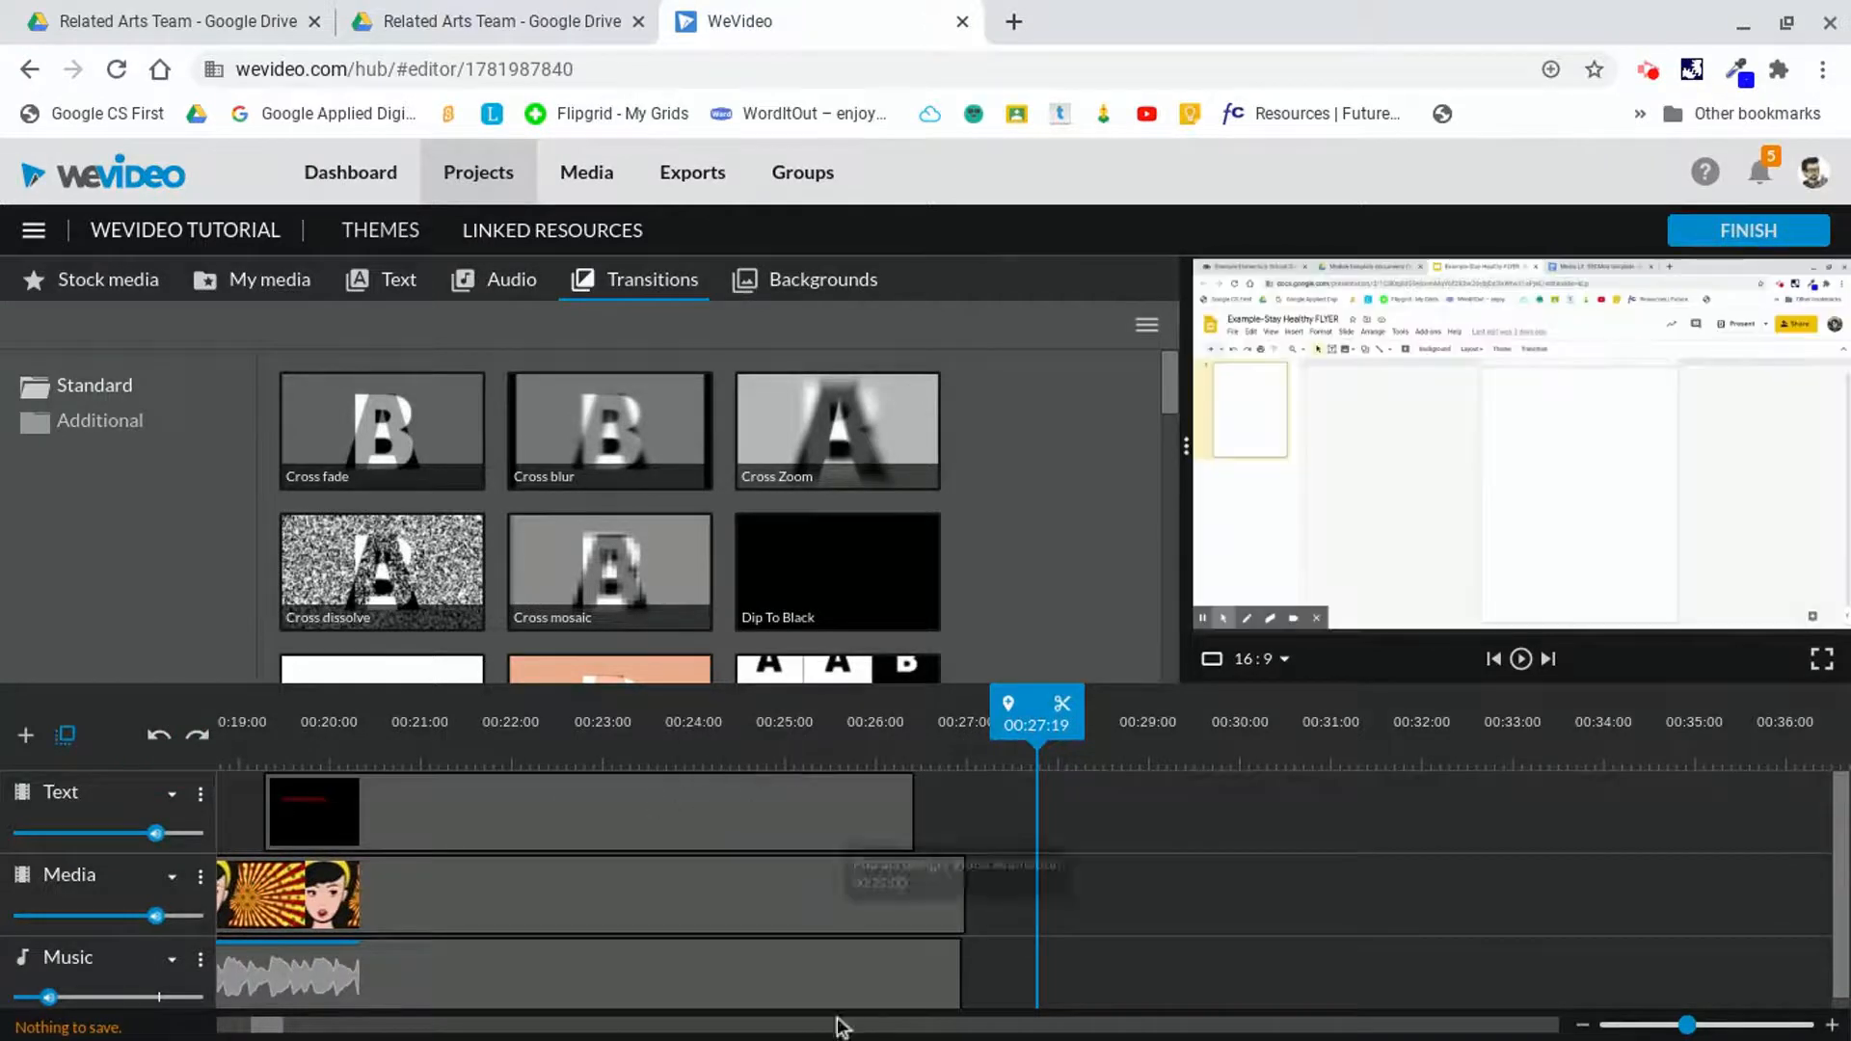
# - Turn on the Fade animation for the Flyer Pt 1 clip, review its settings and save the changes
pyautogui.moveTo(286, 1025); pyautogui.dragTo(270, 1028)
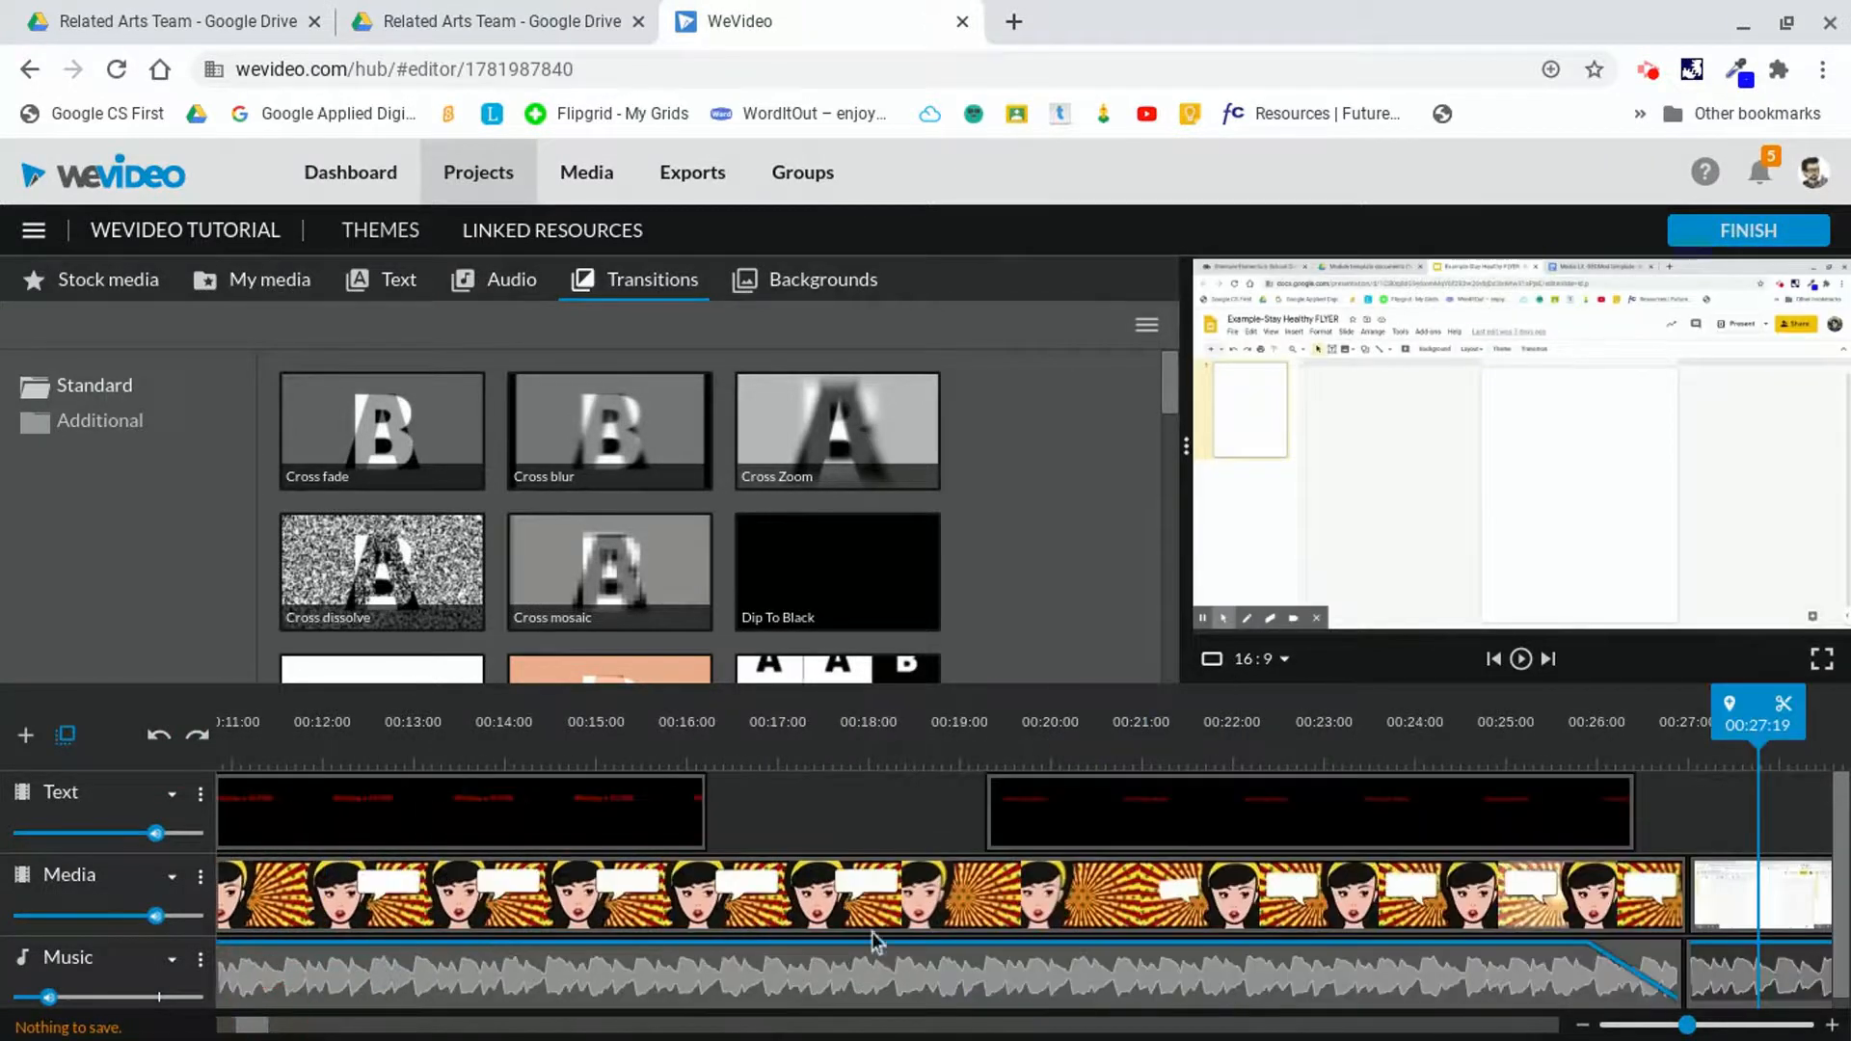
pyautogui.click(269, 1026)
pyautogui.moveTo(269, 1031); pyautogui.dragTo(259, 1029)
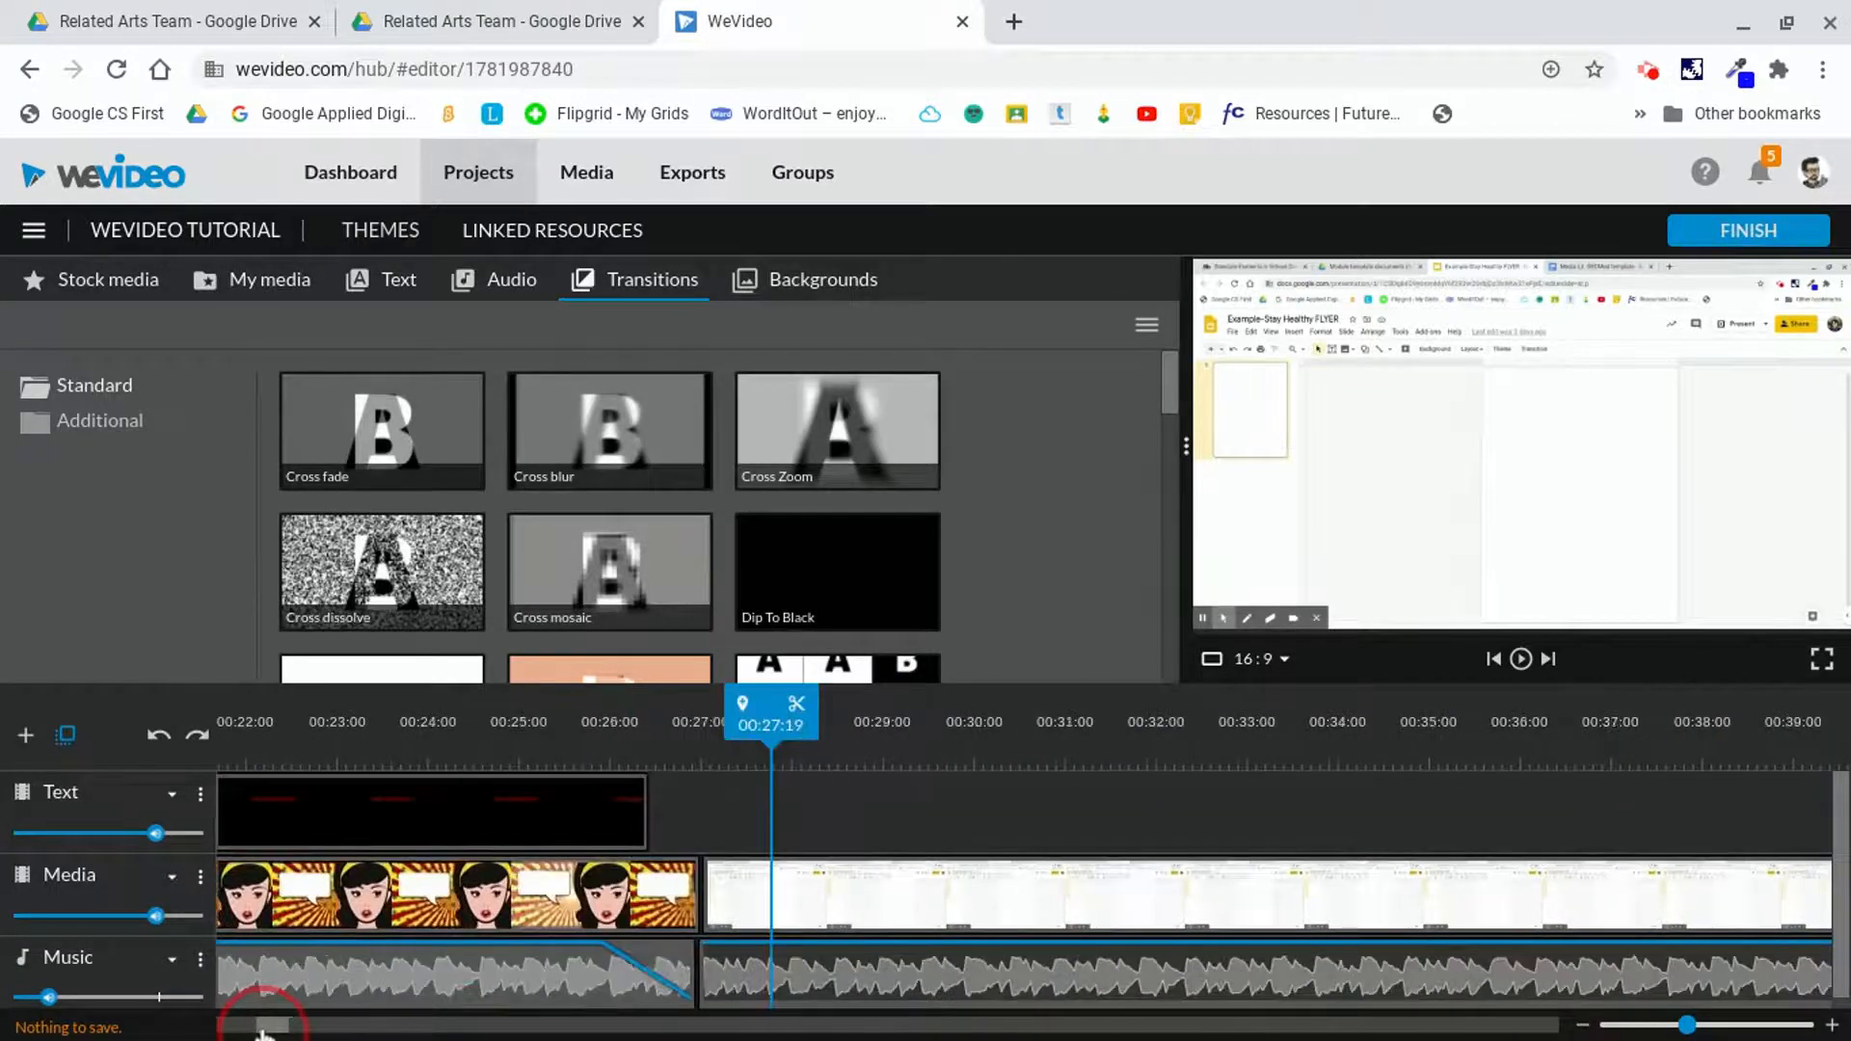
pyautogui.click(686, 899)
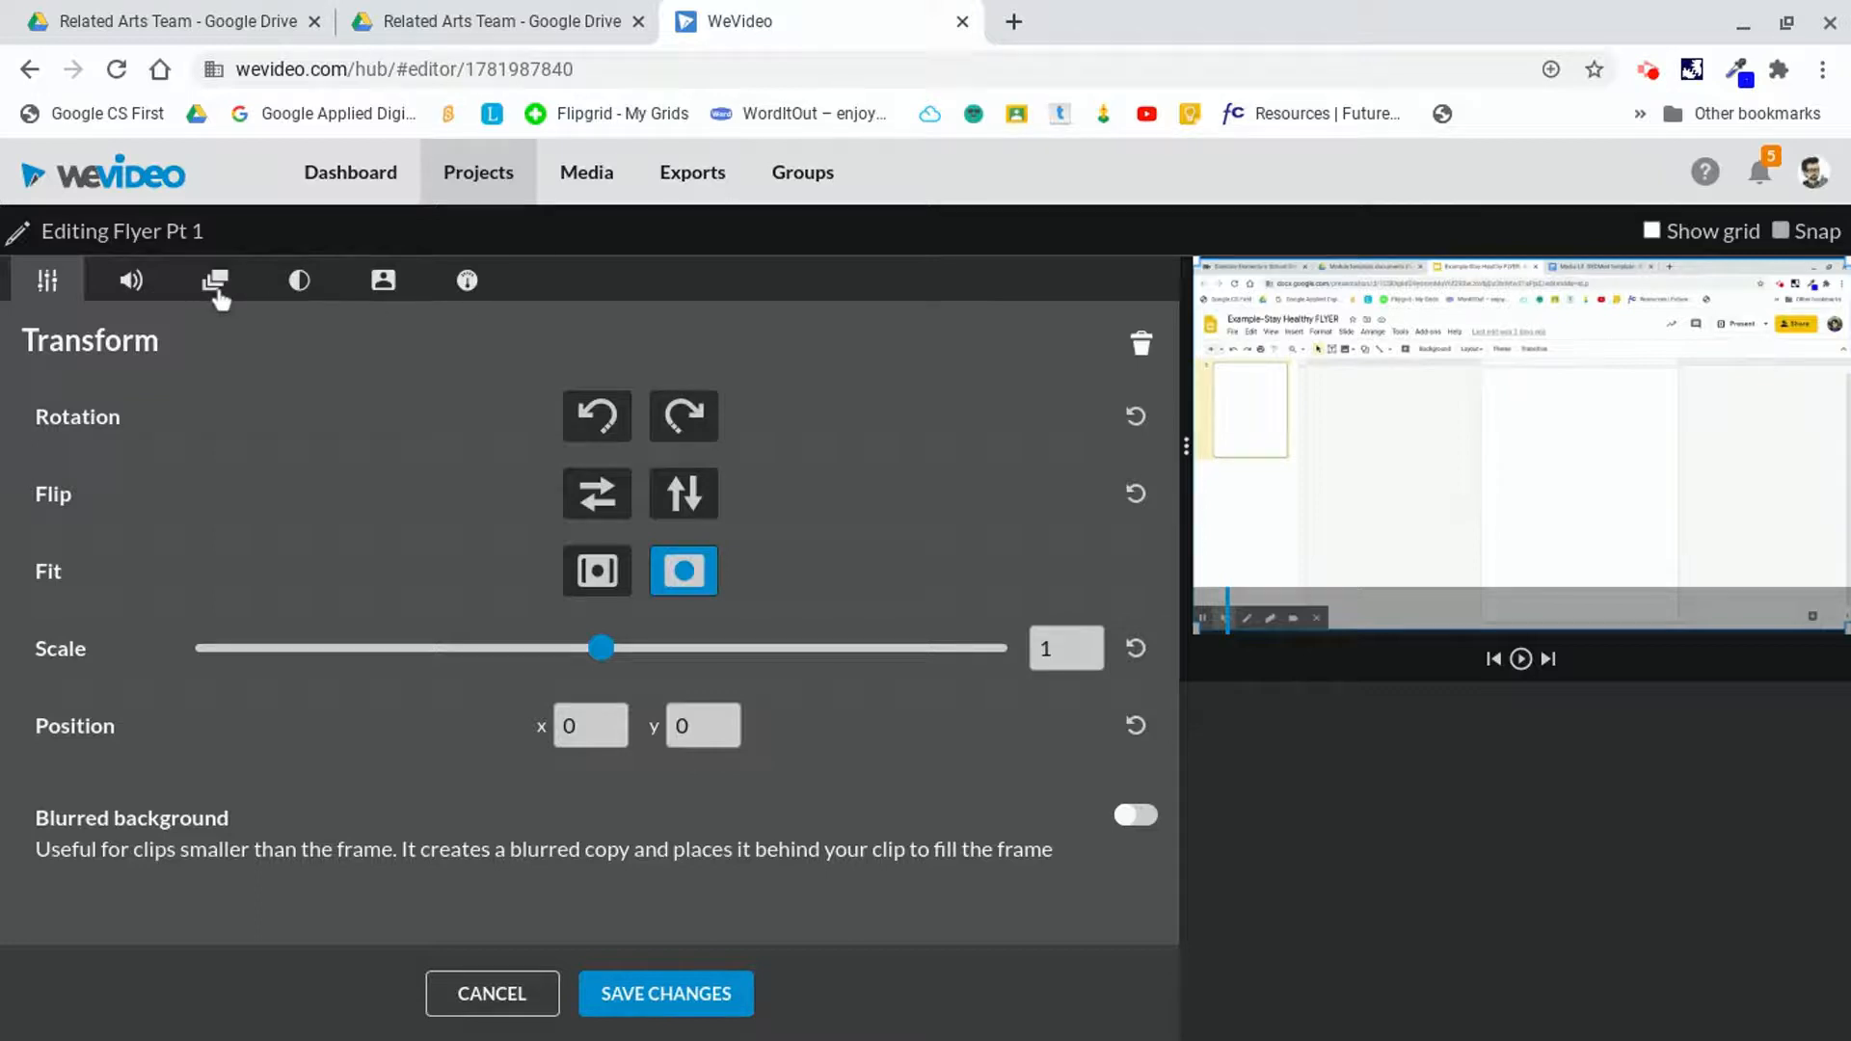
pyautogui.click(216, 285)
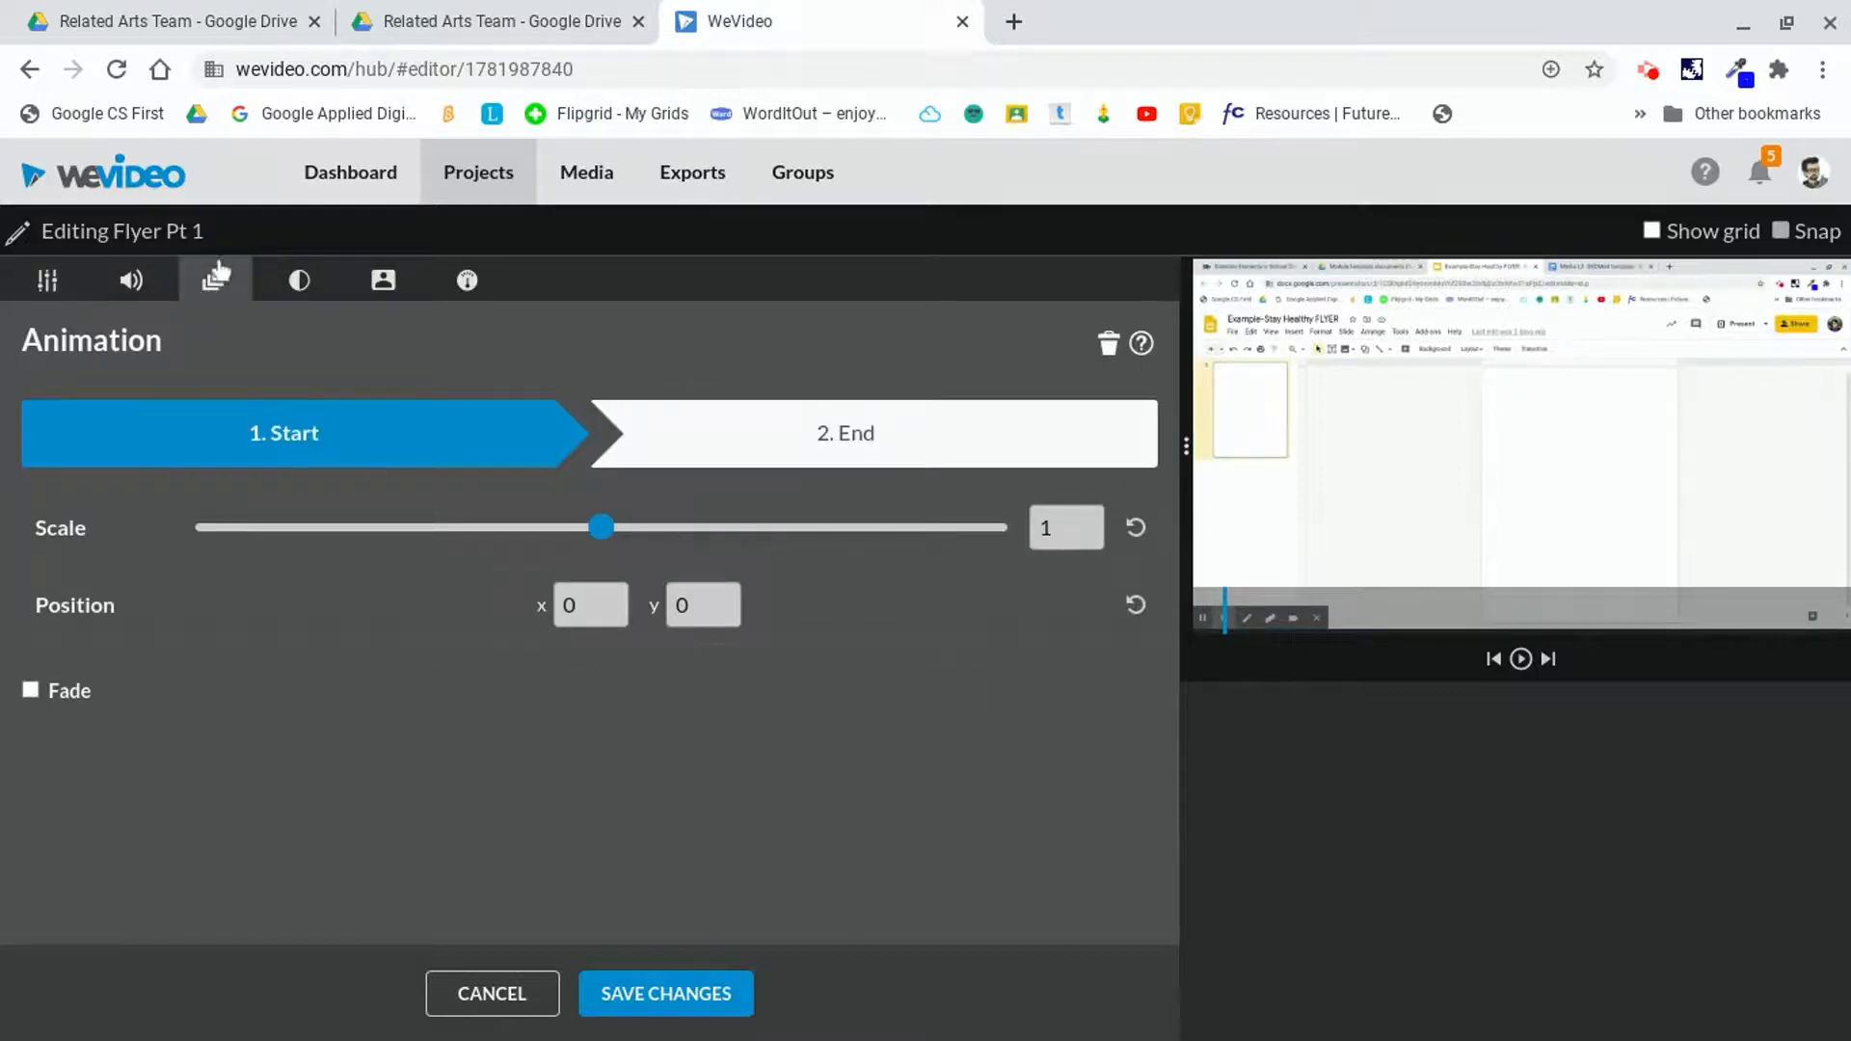
pyautogui.click(32, 694)
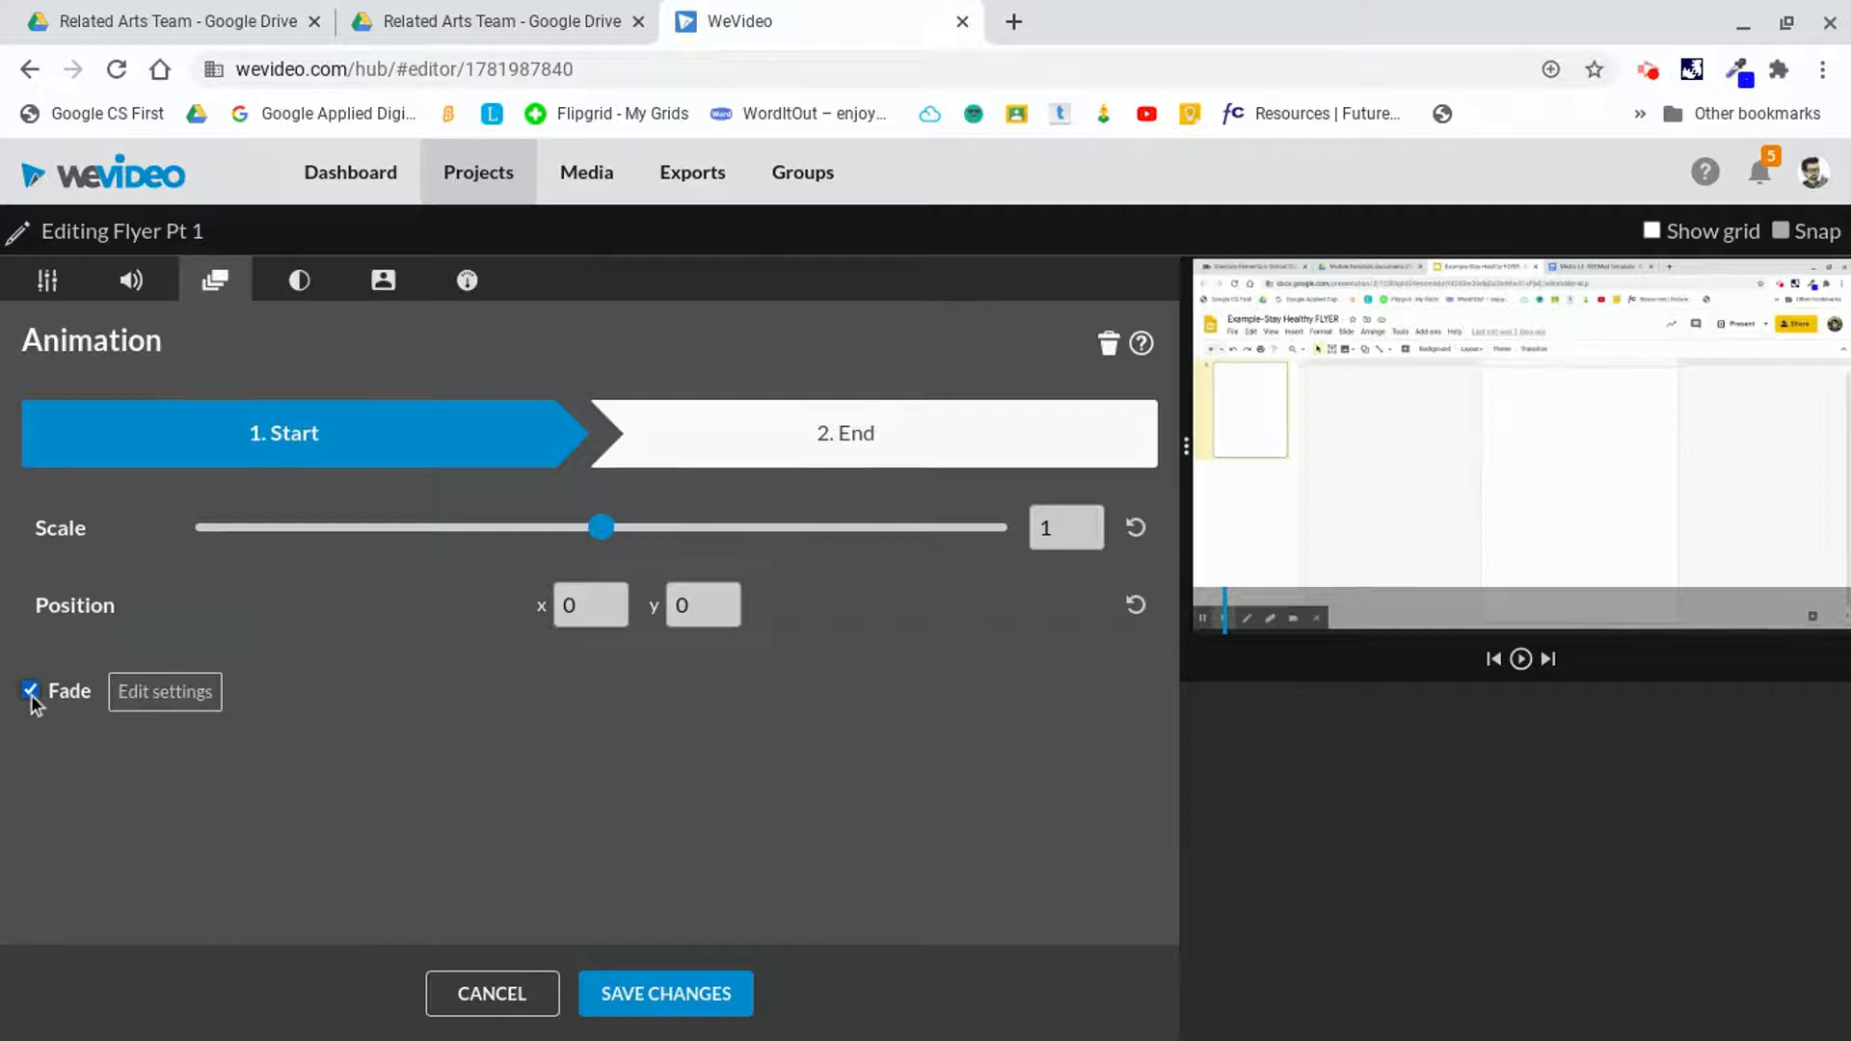
pyautogui.click(154, 696)
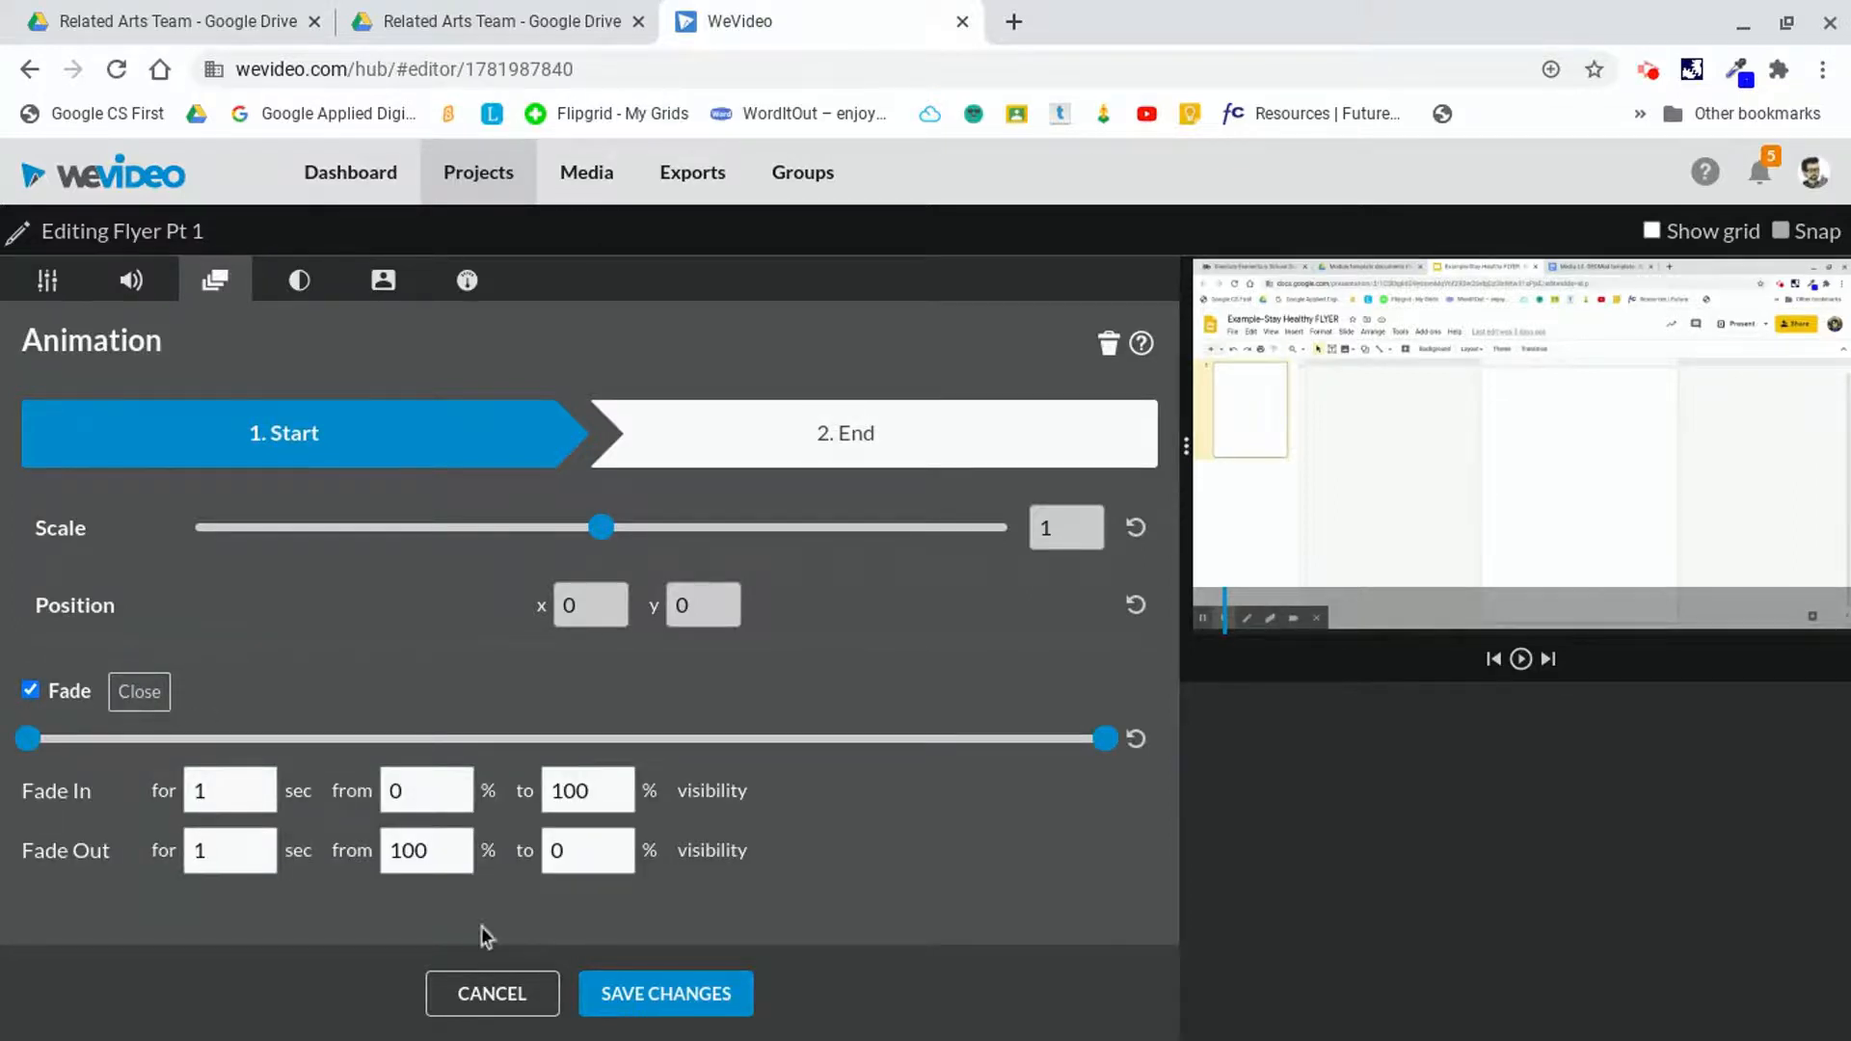
pyautogui.click(654, 996)
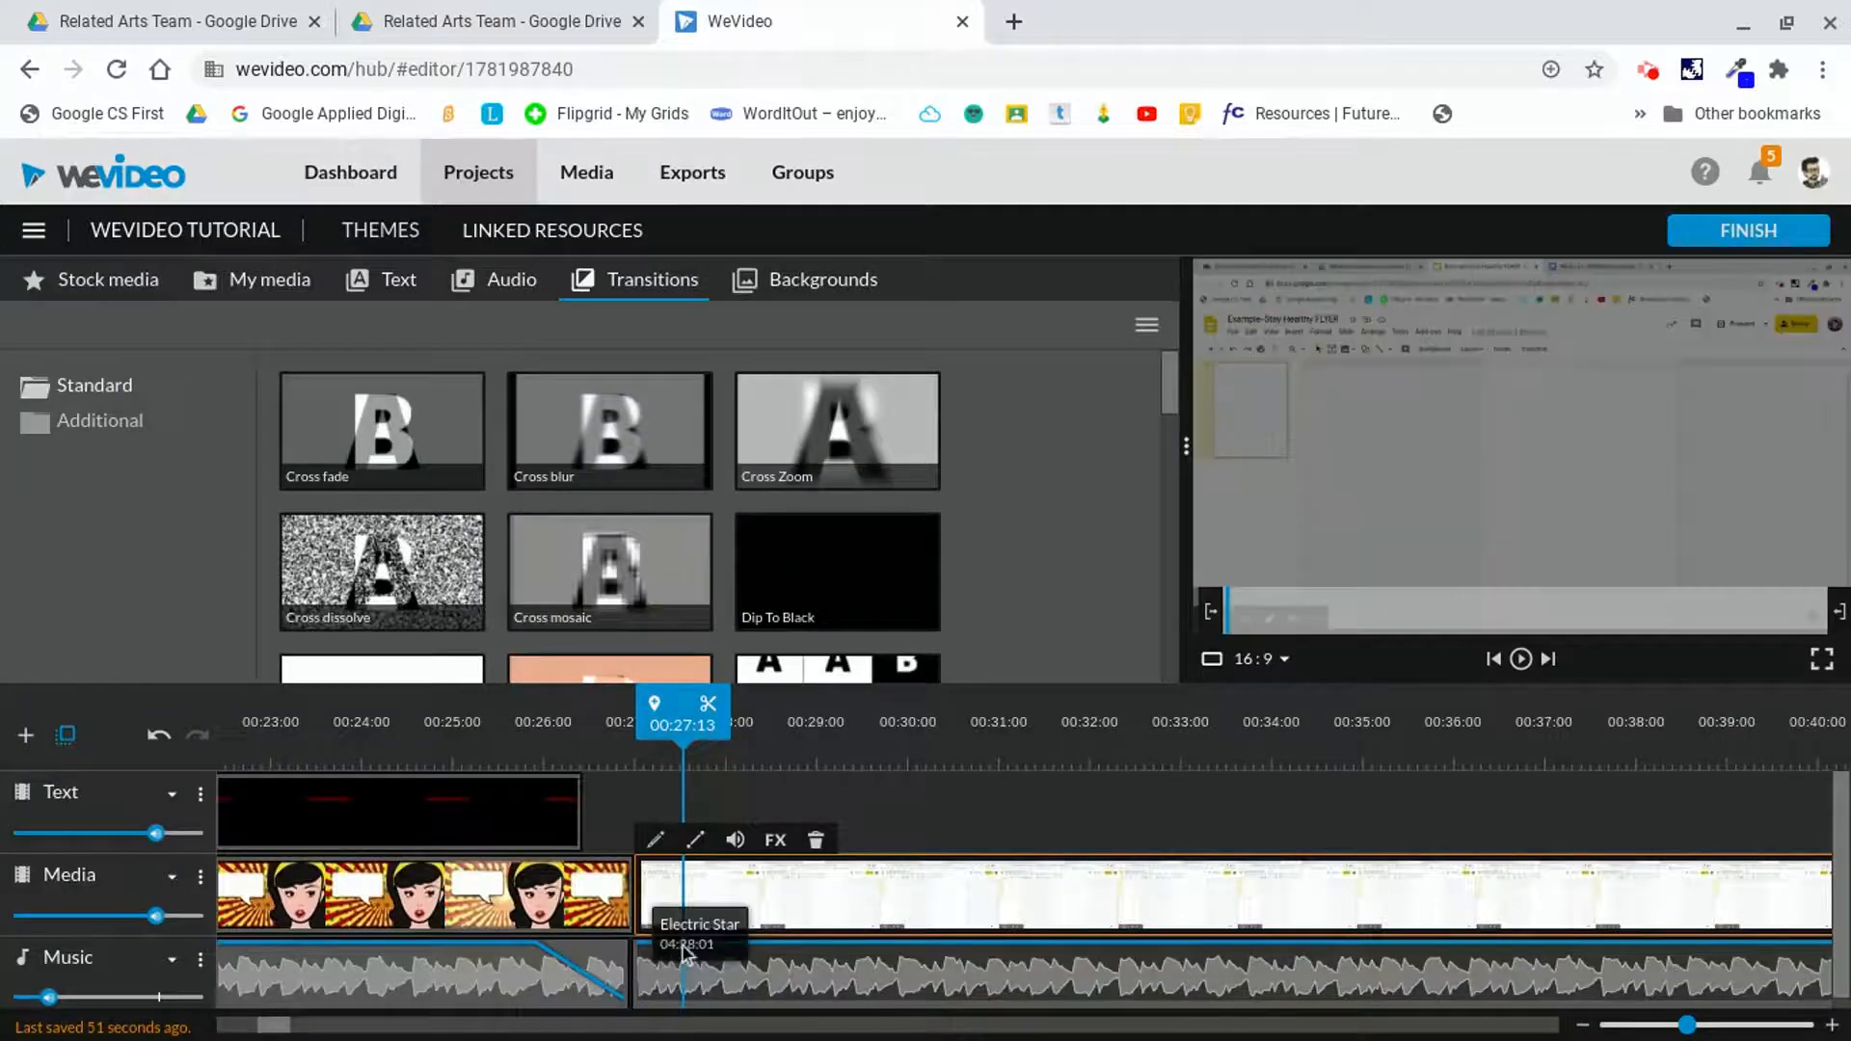
# - Play back the fade at the start of Flyer Pt 1 from just before the end of the intro
pyautogui.moveTo(704, 728); pyautogui.dragTo(614, 728)
pyautogui.click(1519, 660)
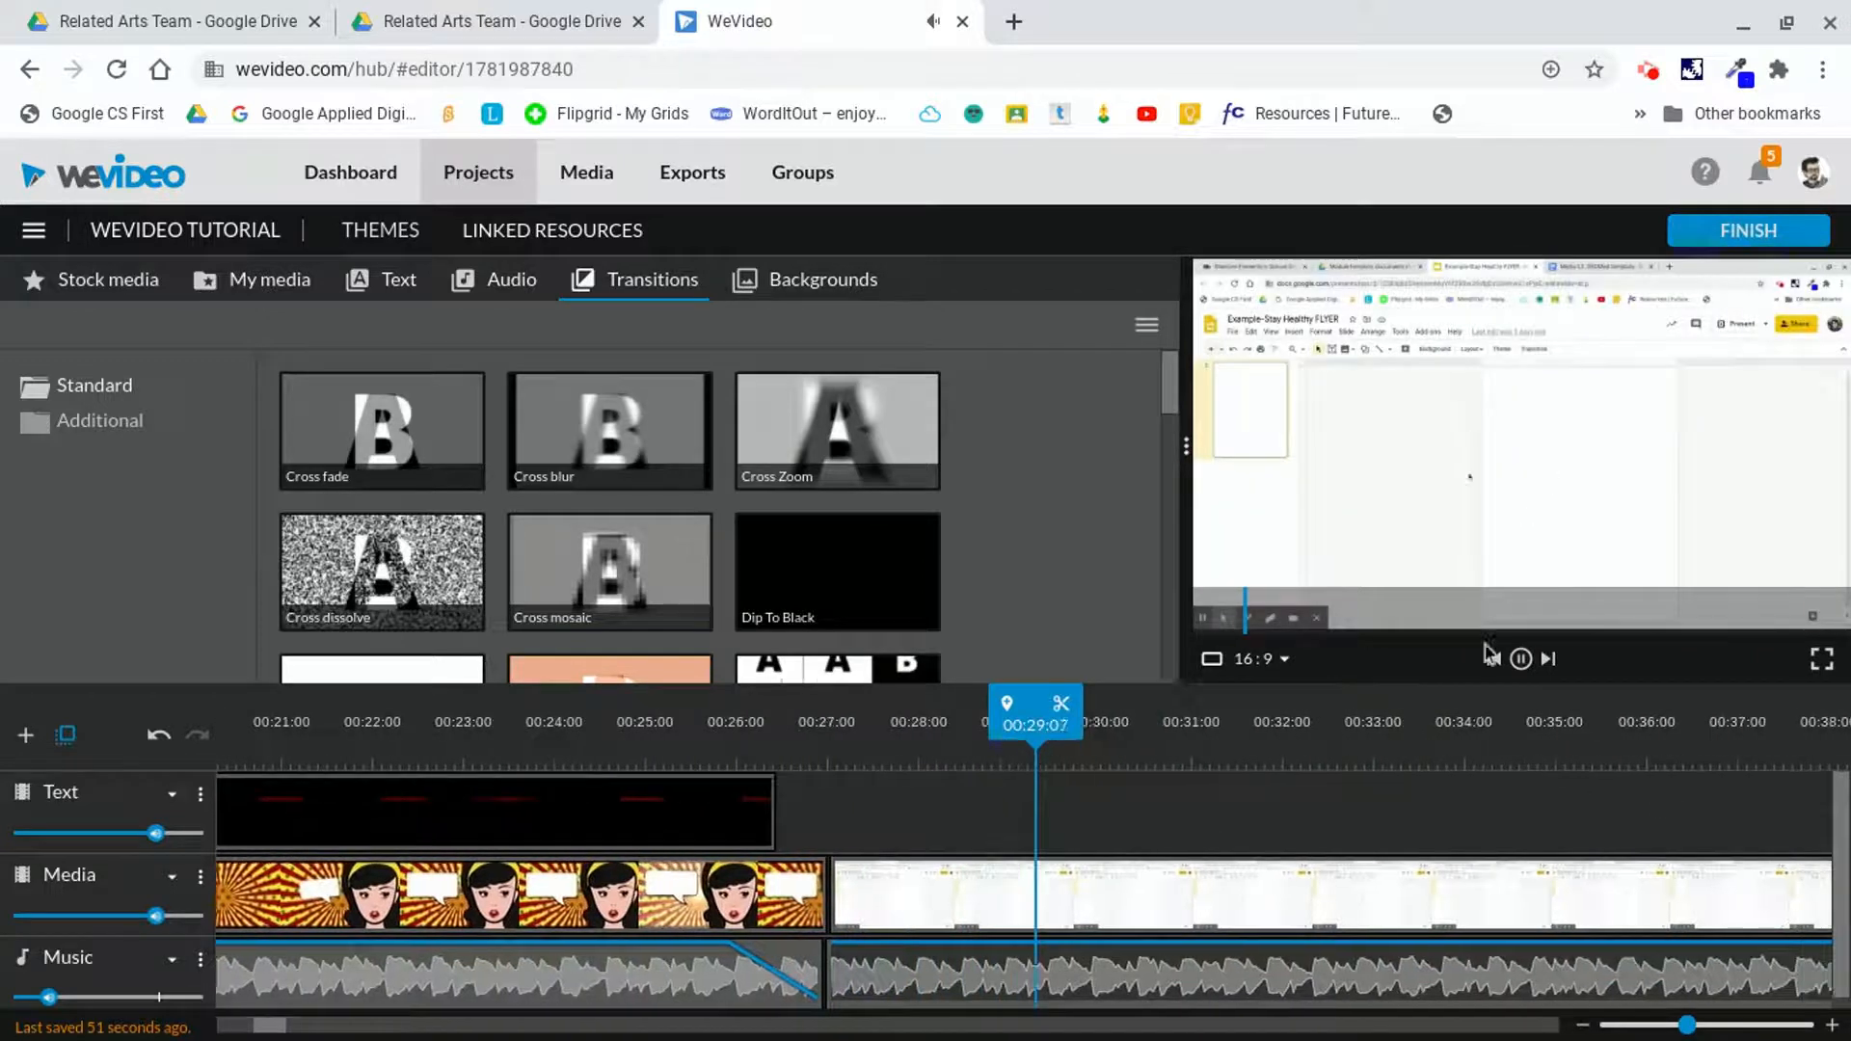
pyautogui.click(1524, 660)
# - Play back the end of Flyer Pt 1 from 03:07:12 into the gap before the next clip
pyautogui.moveTo(1034, 724); pyautogui.dragTo(1832, 761)
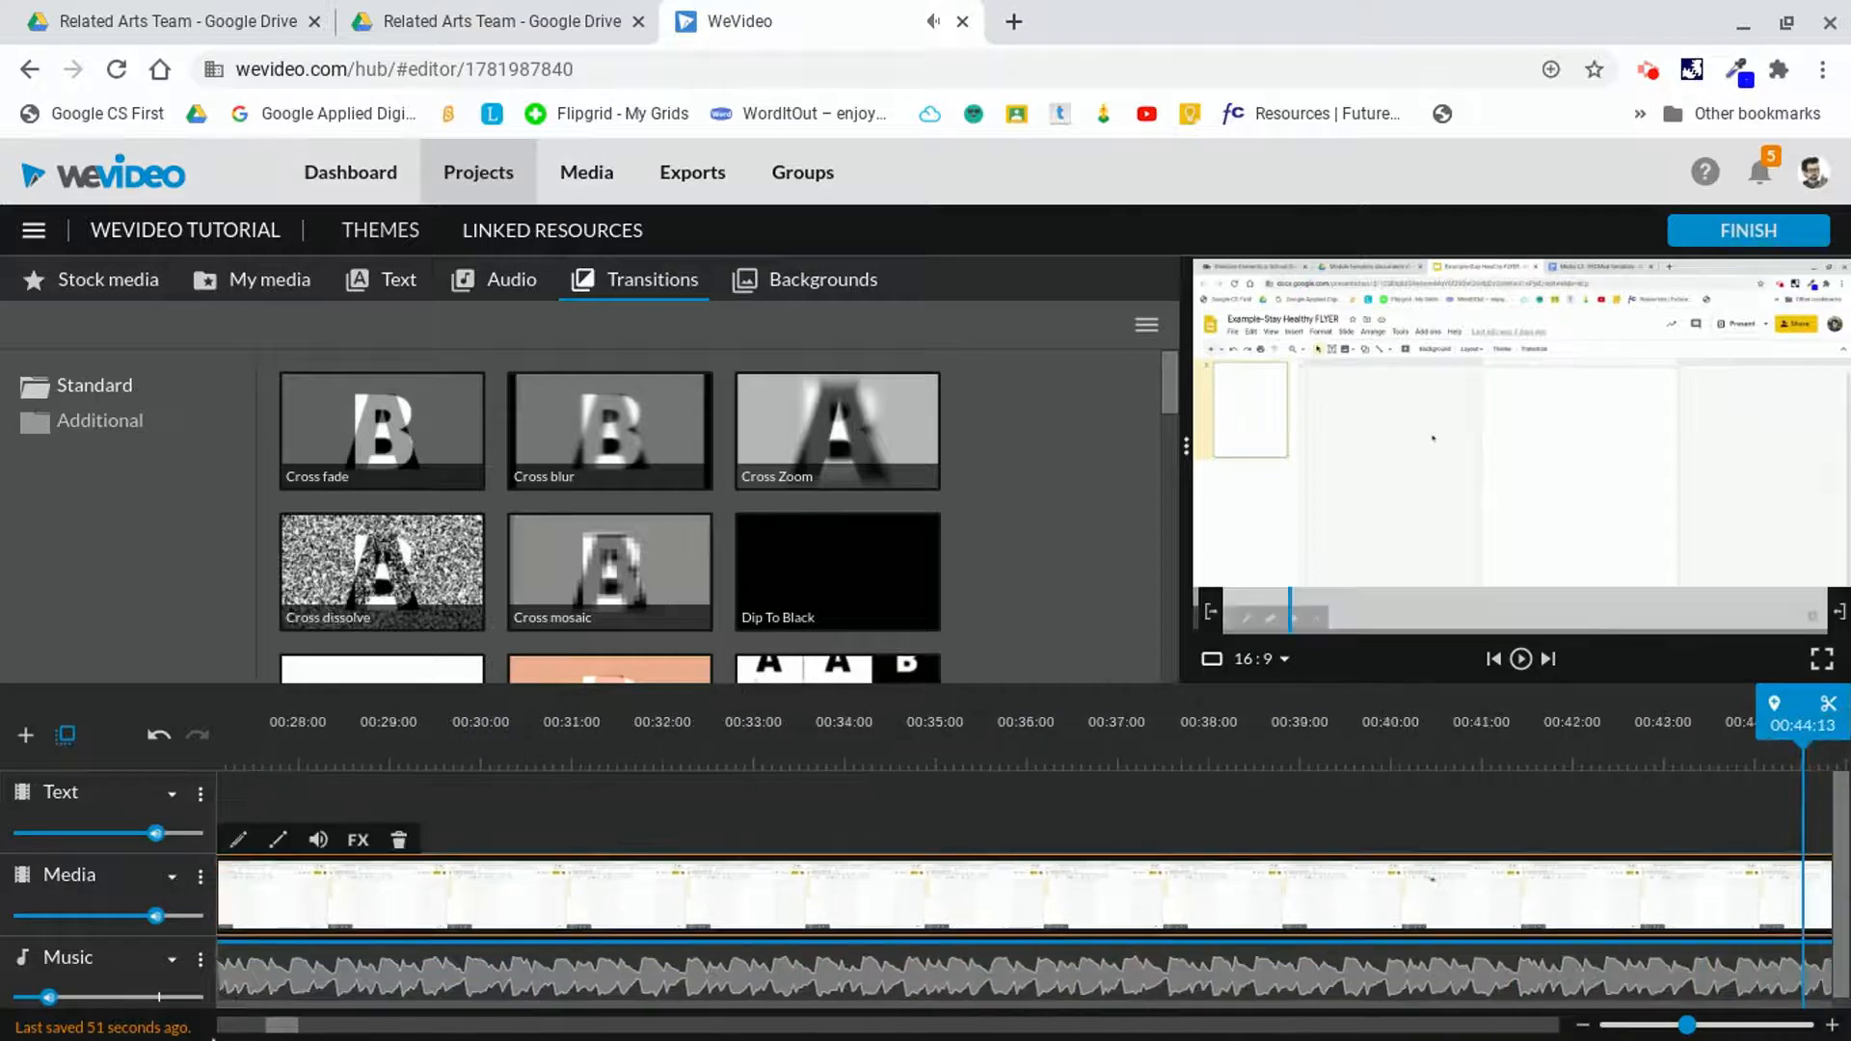
pyautogui.moveTo(280, 1030); pyautogui.dragTo(487, 1020)
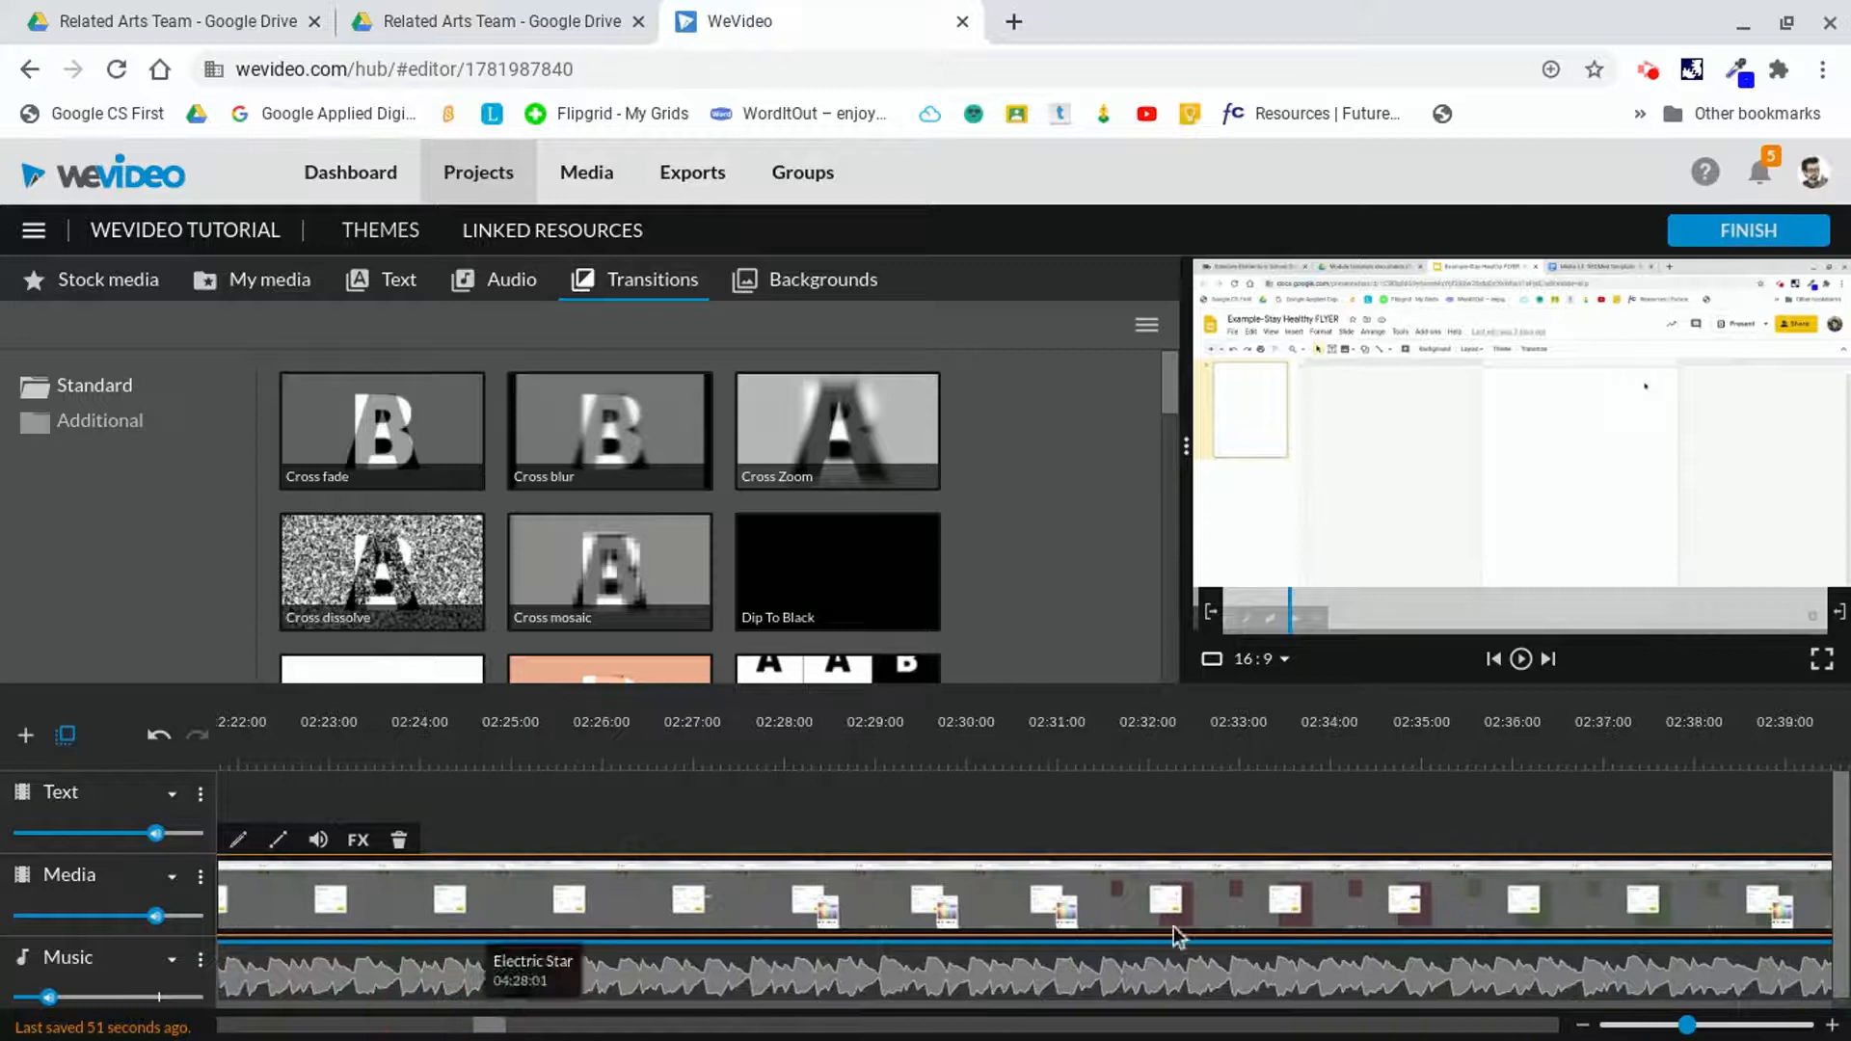
pyautogui.moveTo(1687, 1028); pyautogui.dragTo(1618, 1029)
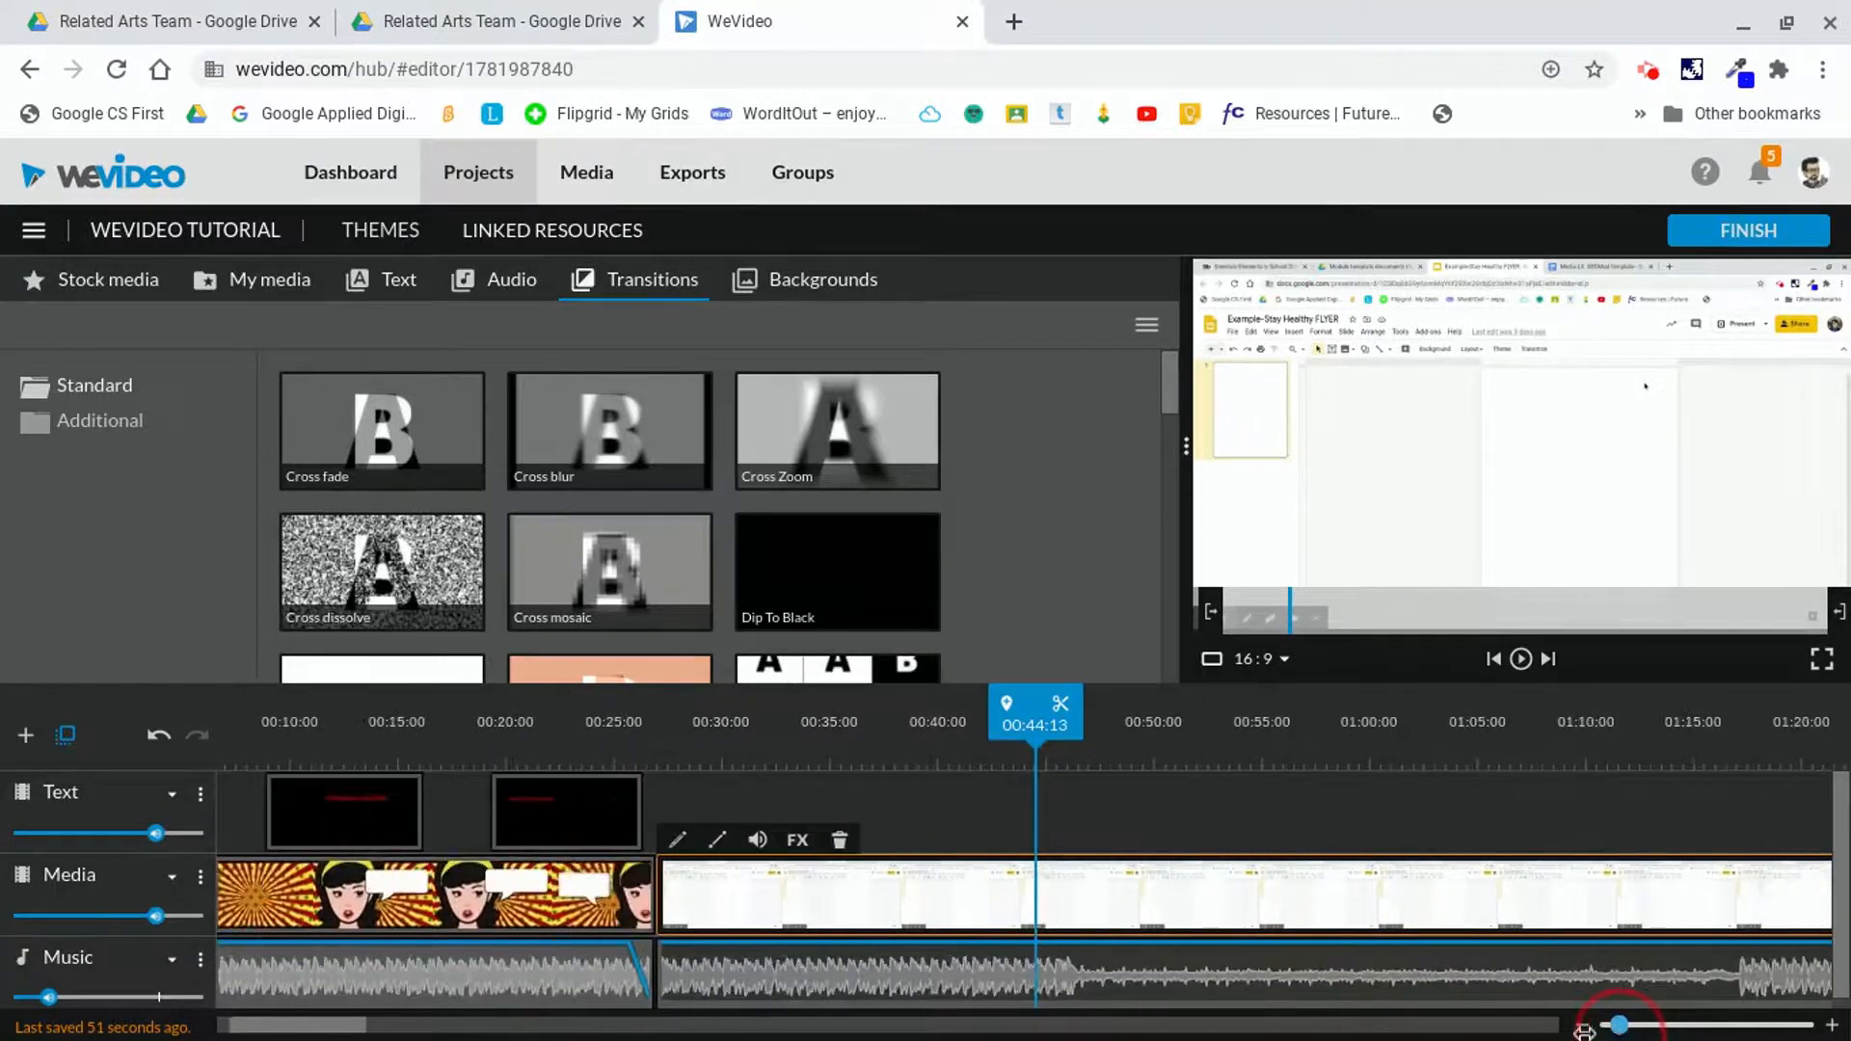
pyautogui.moveTo(328, 1033); pyautogui.dragTo(602, 1022)
pyautogui.click(767, 870)
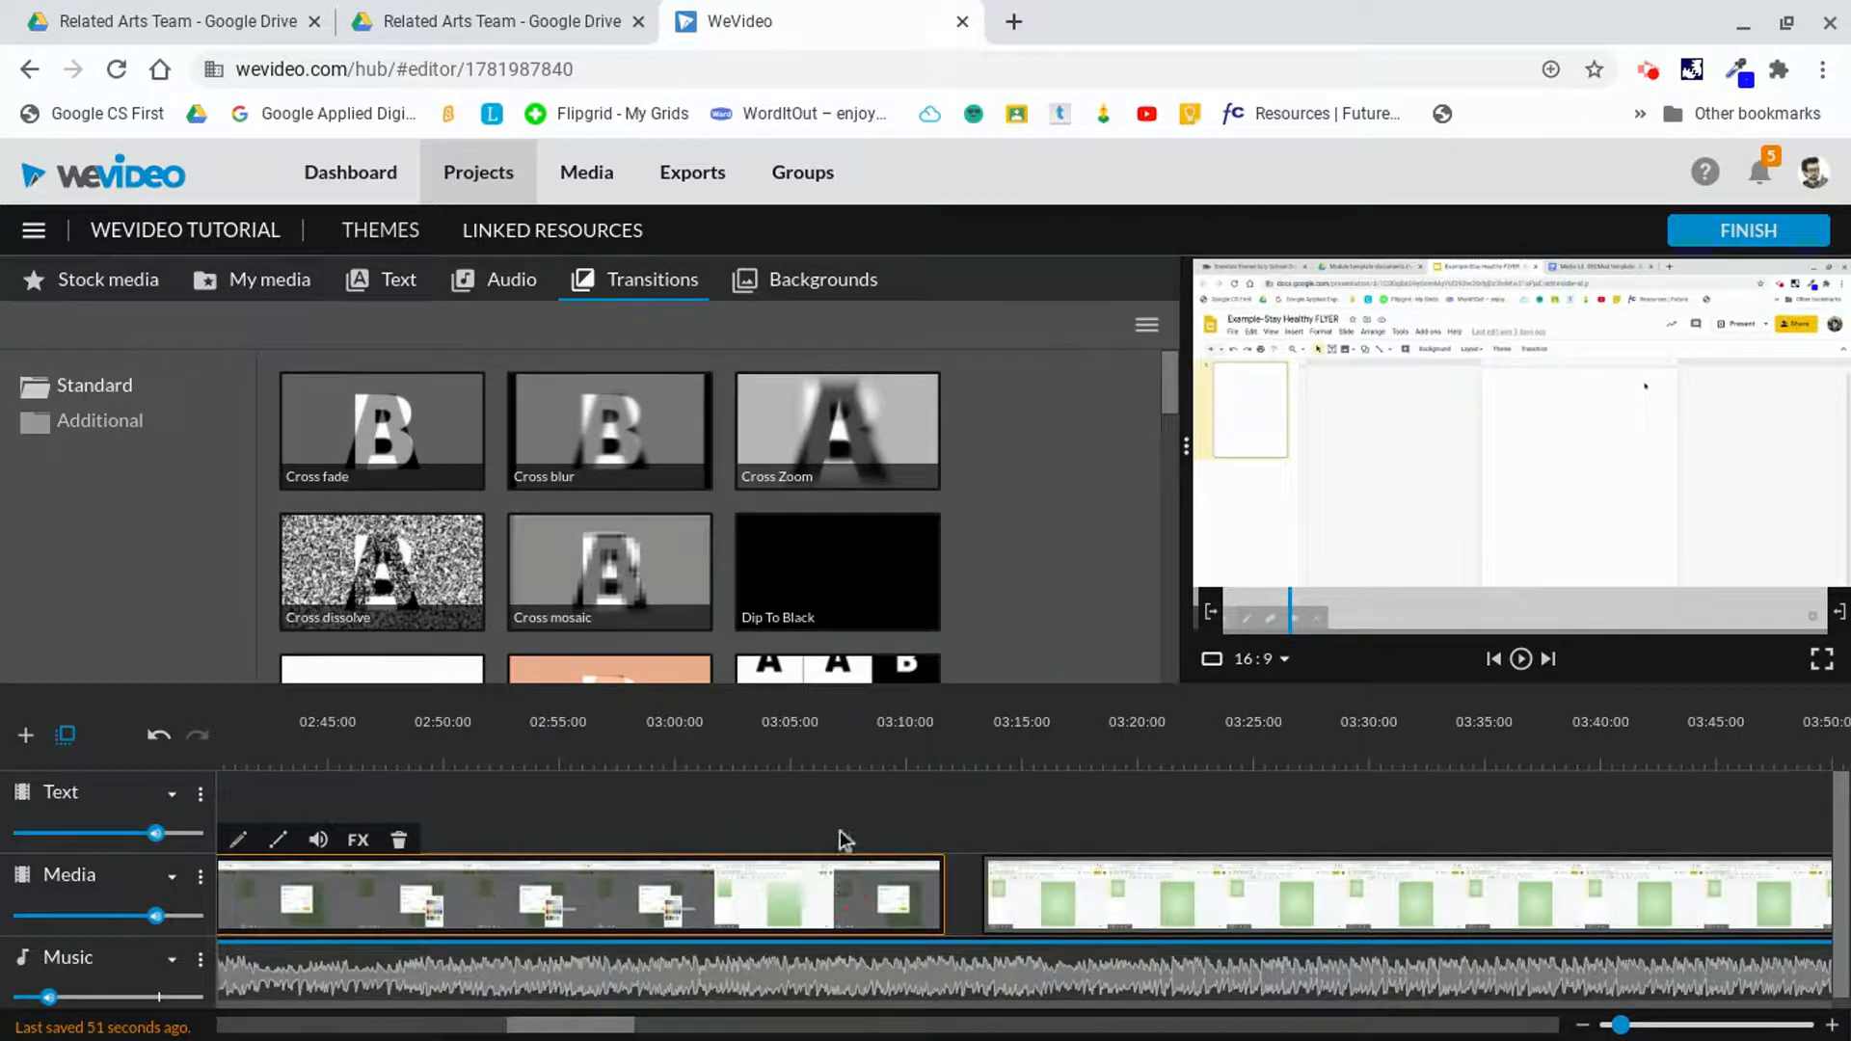
pyautogui.click(847, 882)
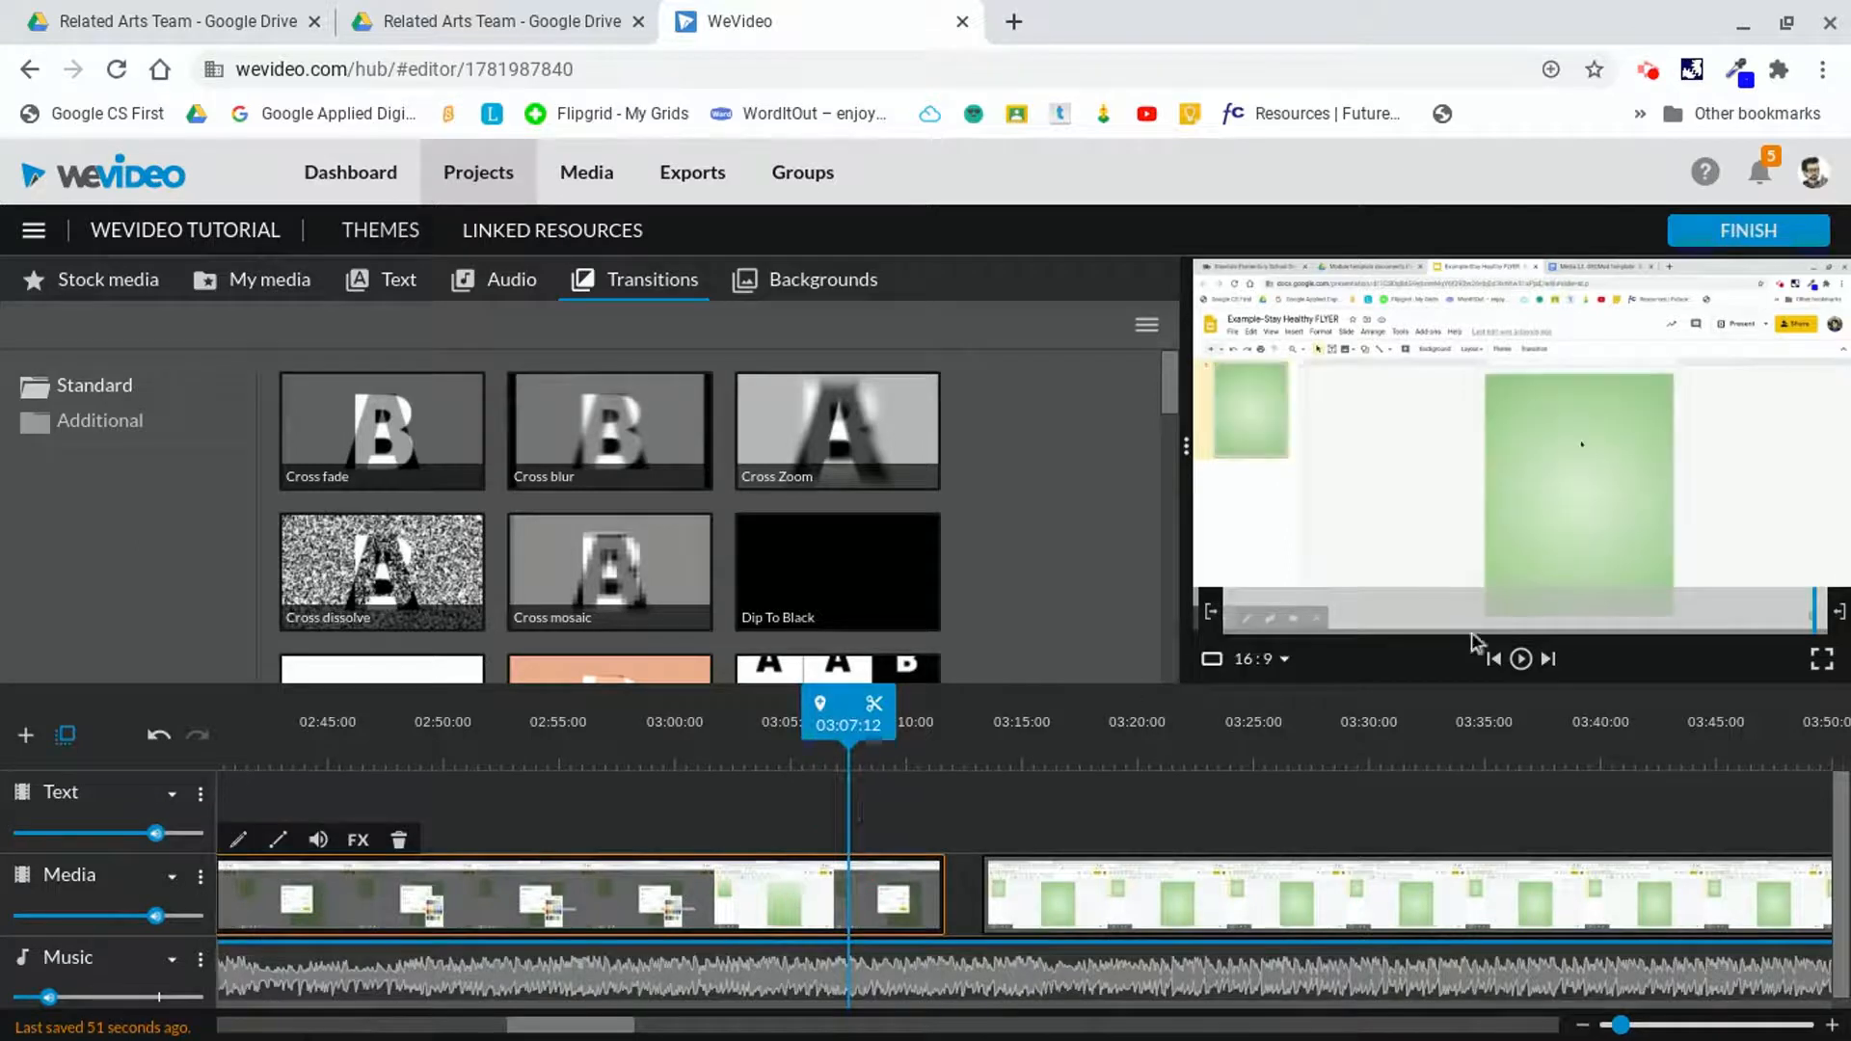
pyautogui.click(1521, 659)
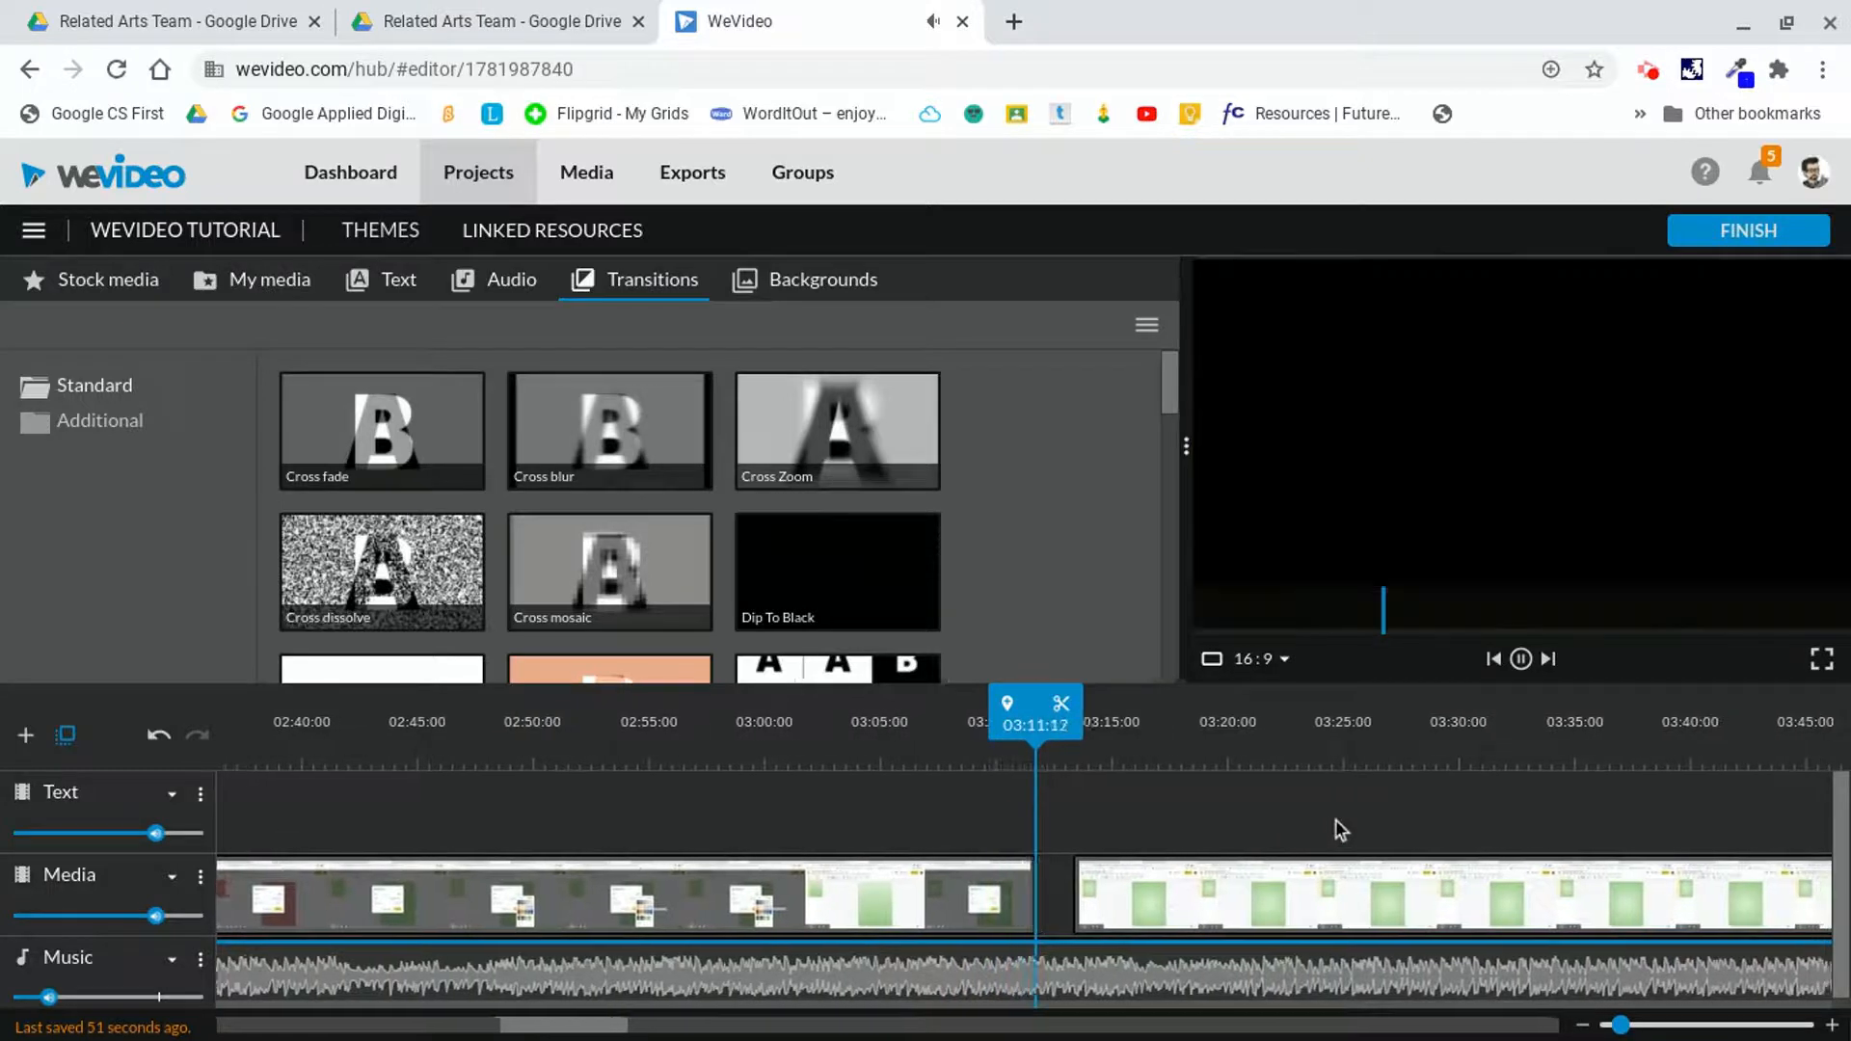
pyautogui.click(1520, 658)
# - Split Flyer Pt 1 at 03:09:06 and delete the short piece after the split
pyautogui.moveTo(1035, 713); pyautogui.dragTo(950, 757)
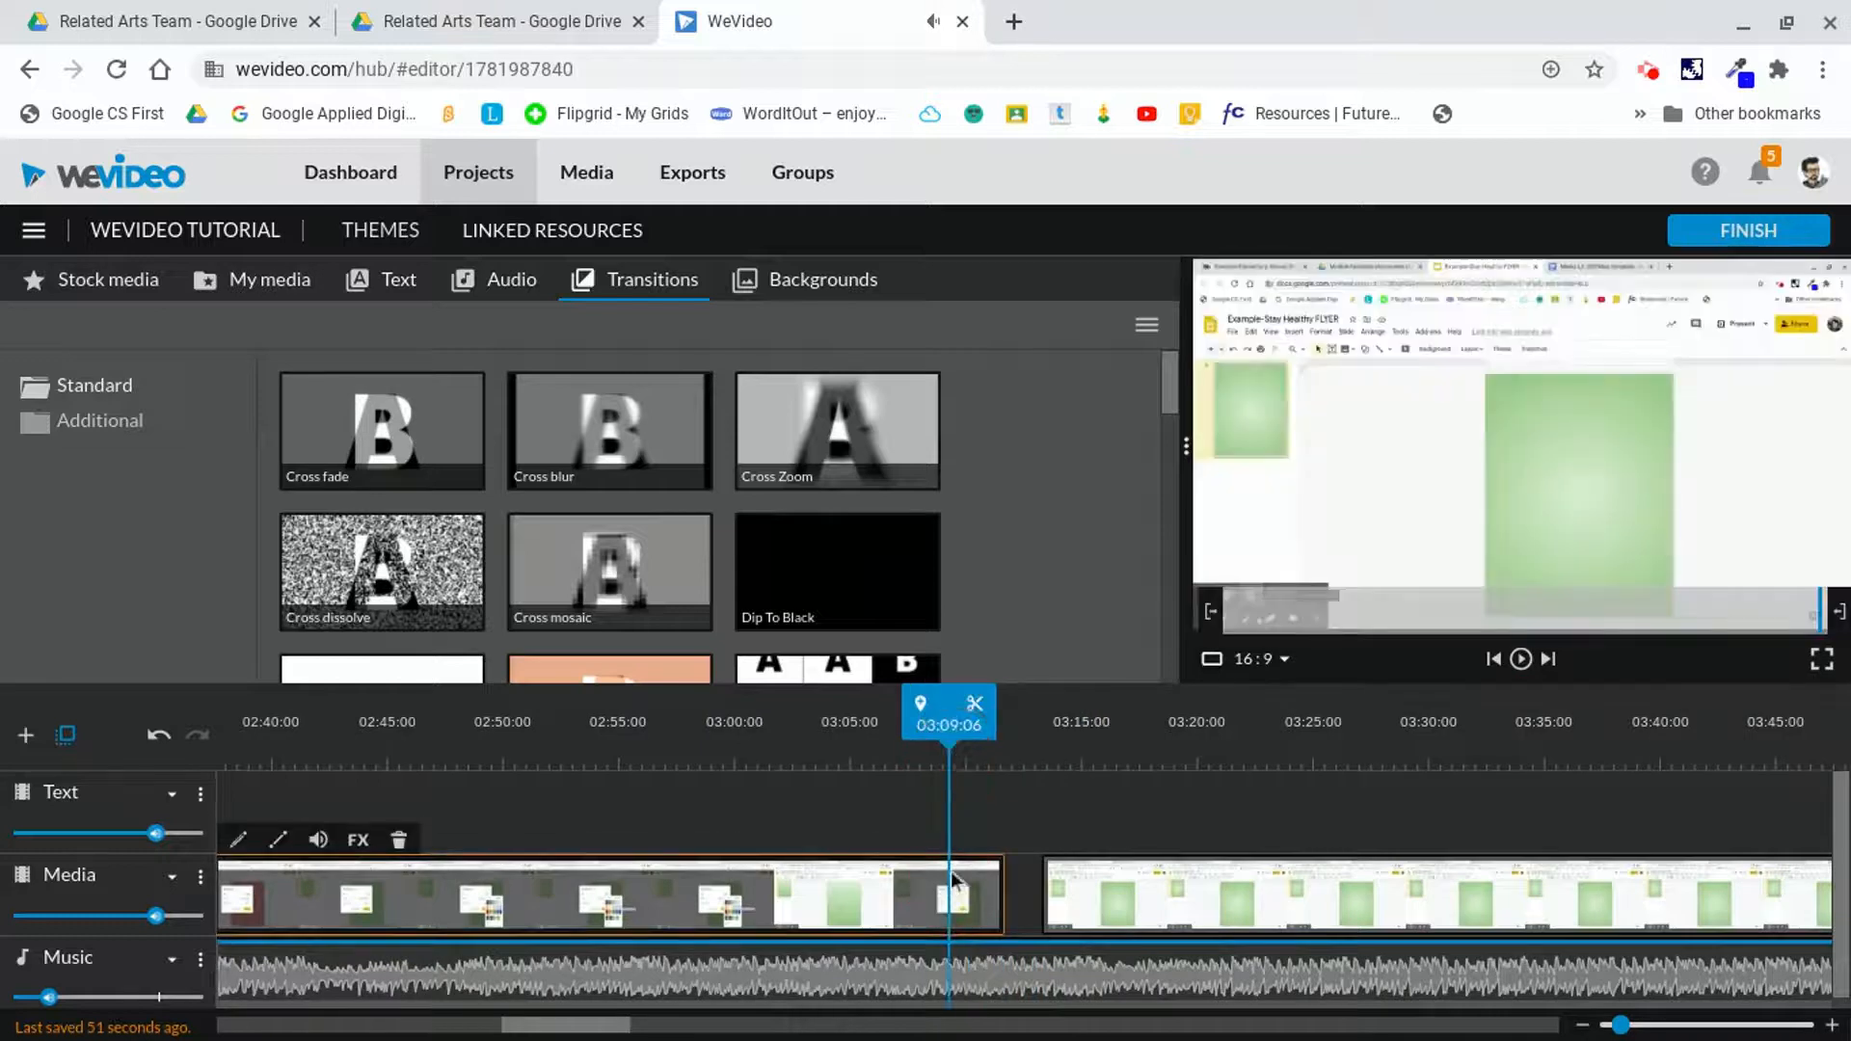
pyautogui.click(974, 702)
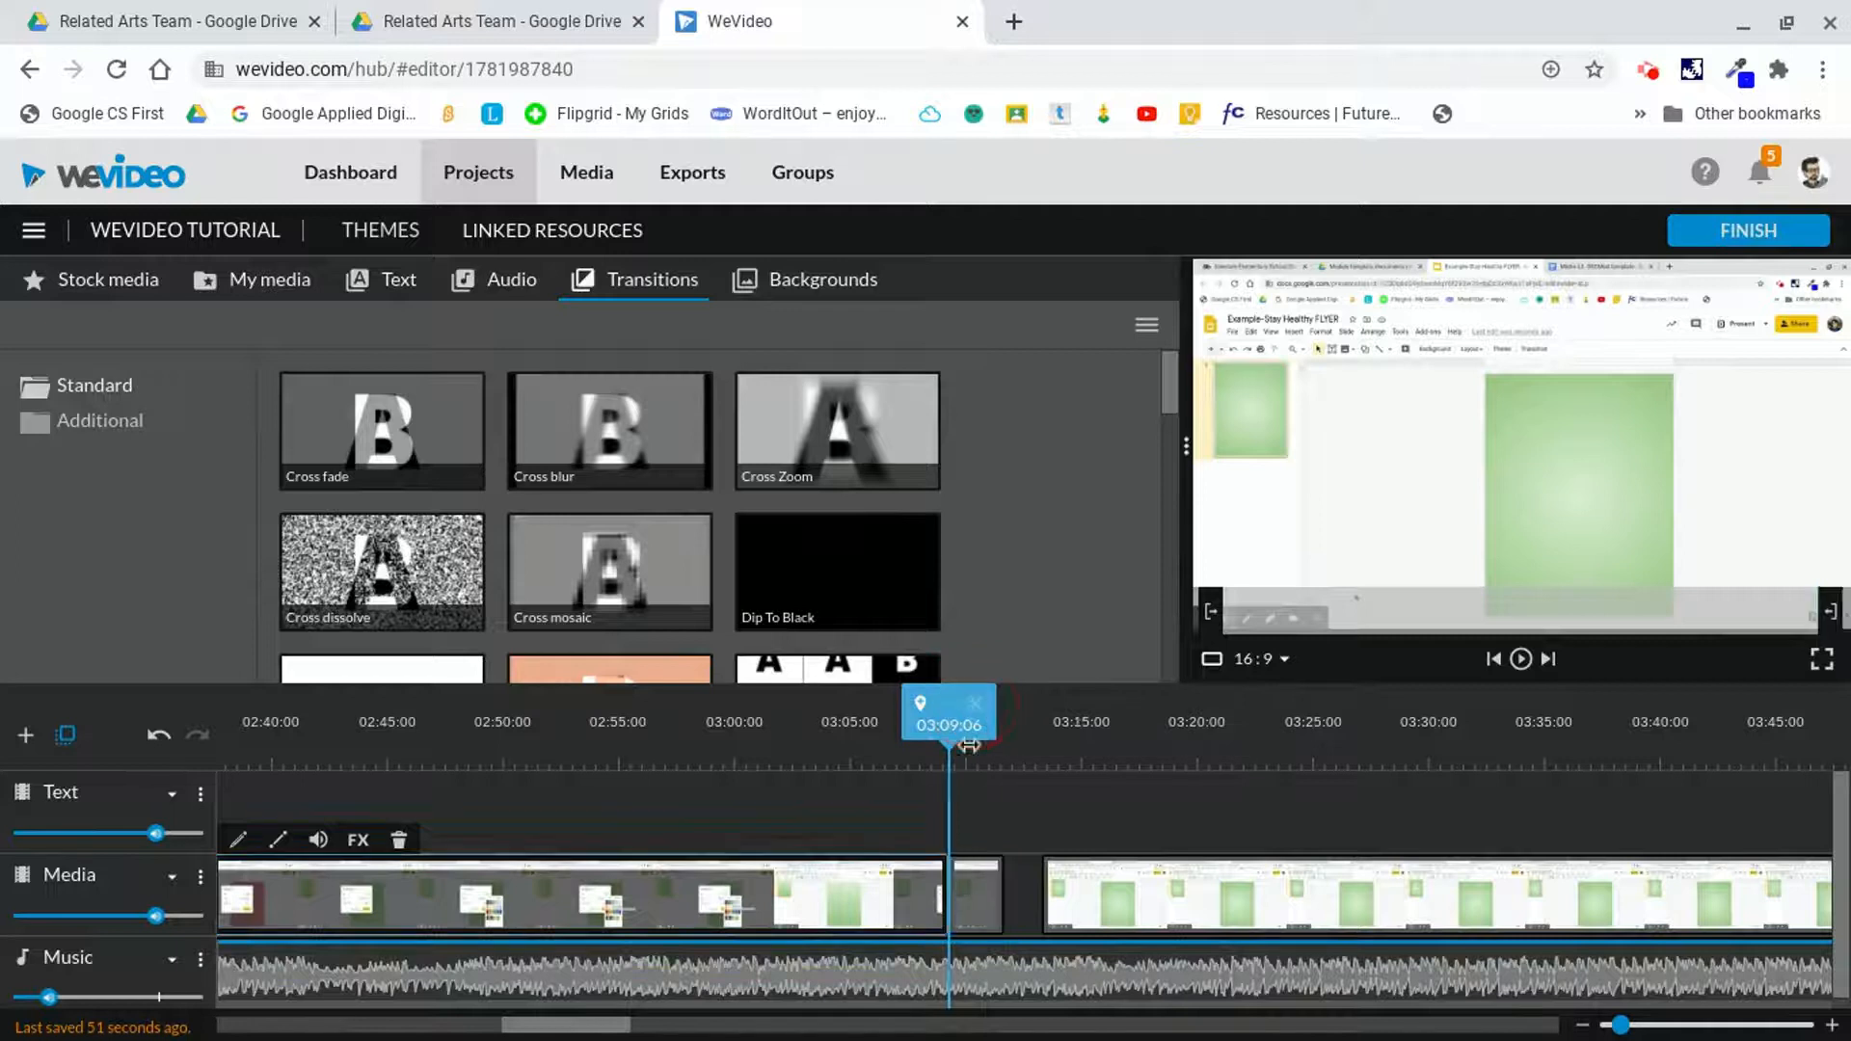
pyautogui.click(960, 892)
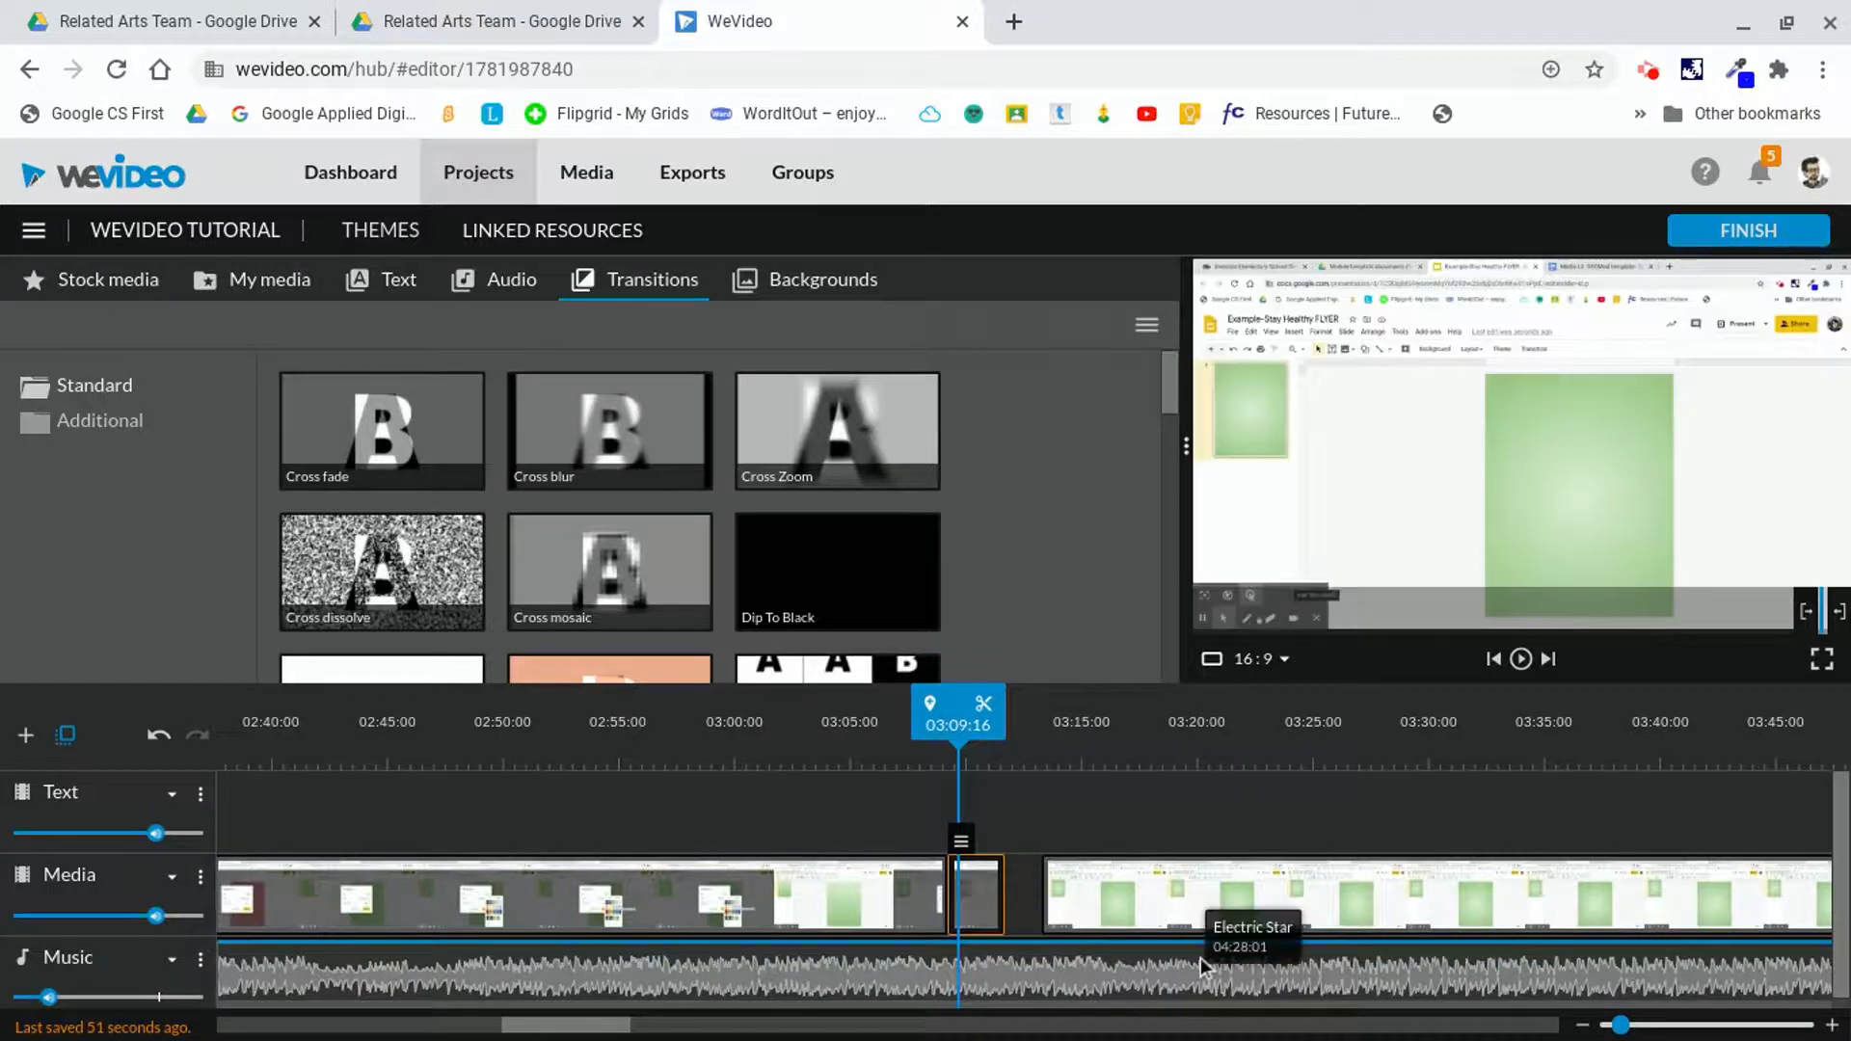
pyautogui.press('Delete')
# - Play back the shortened end of Flyer Pt 1 into the gap that follows it
pyautogui.moveTo(958, 742); pyautogui.dragTo(880, 742)
pyautogui.click(1521, 661)
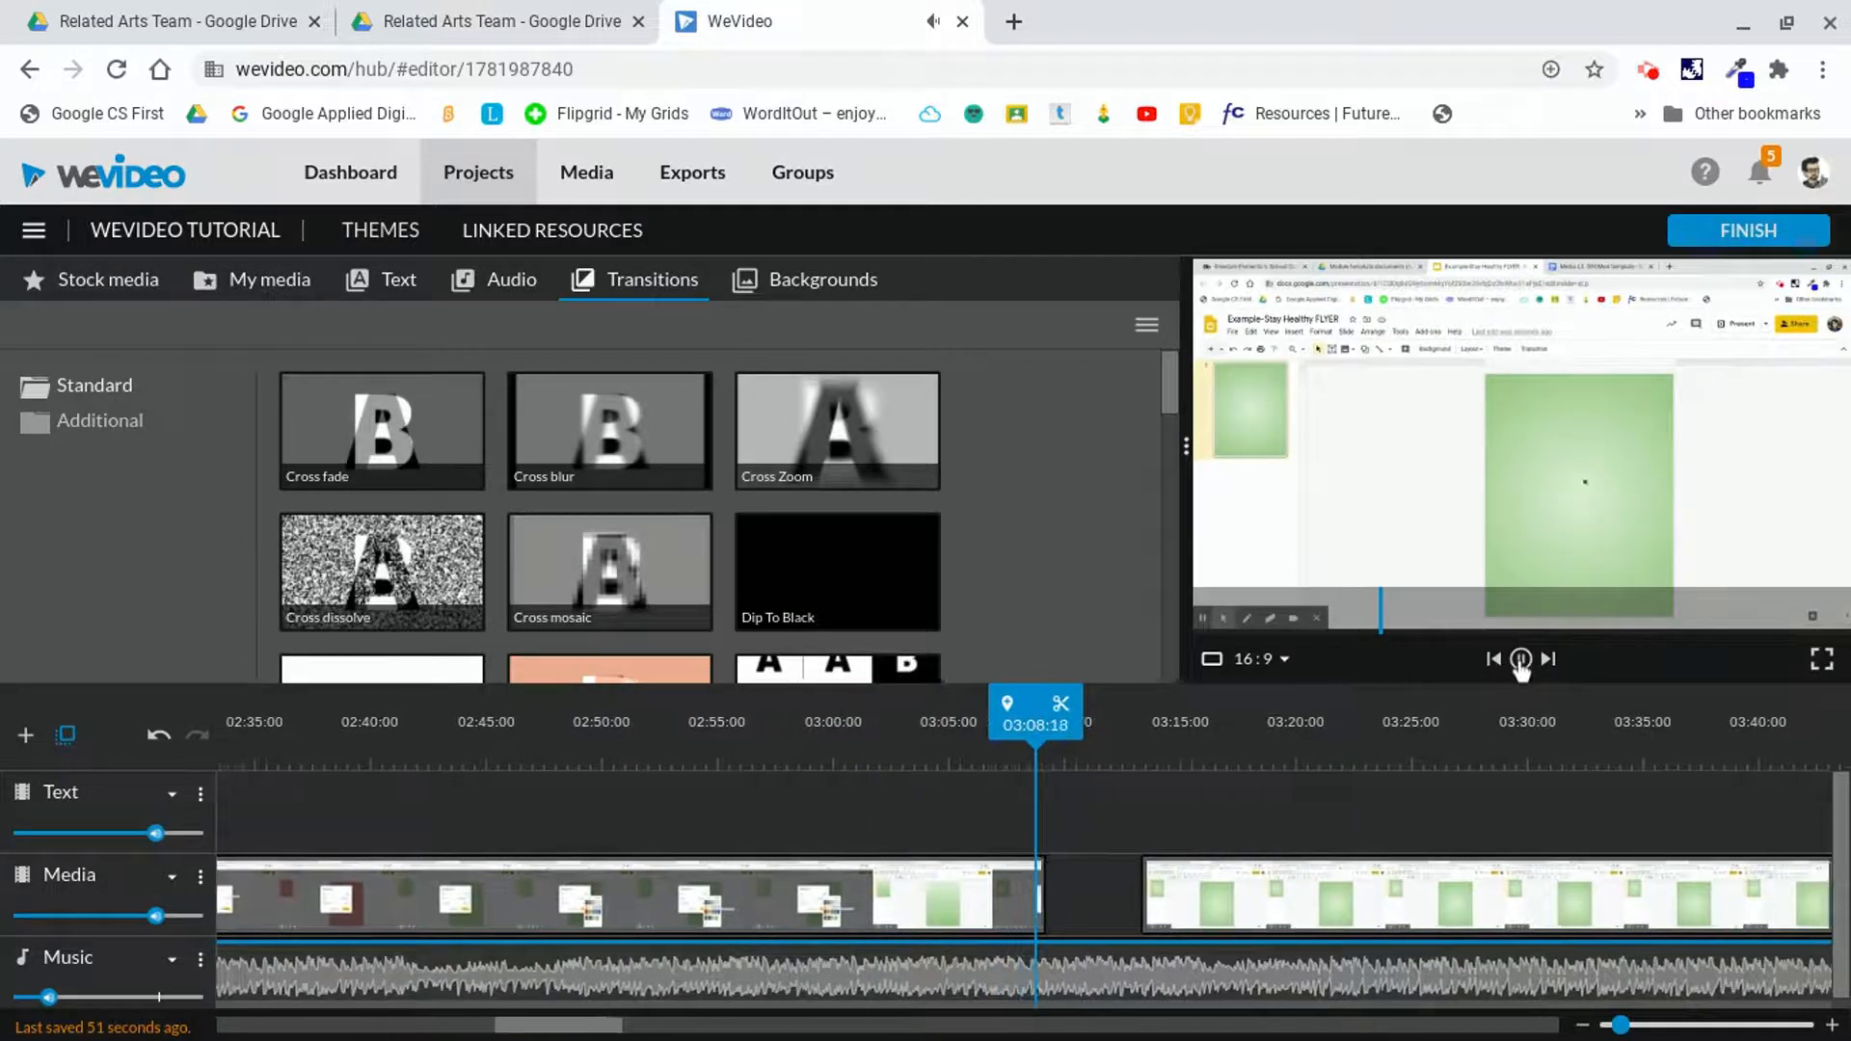
pyautogui.click(1521, 662)
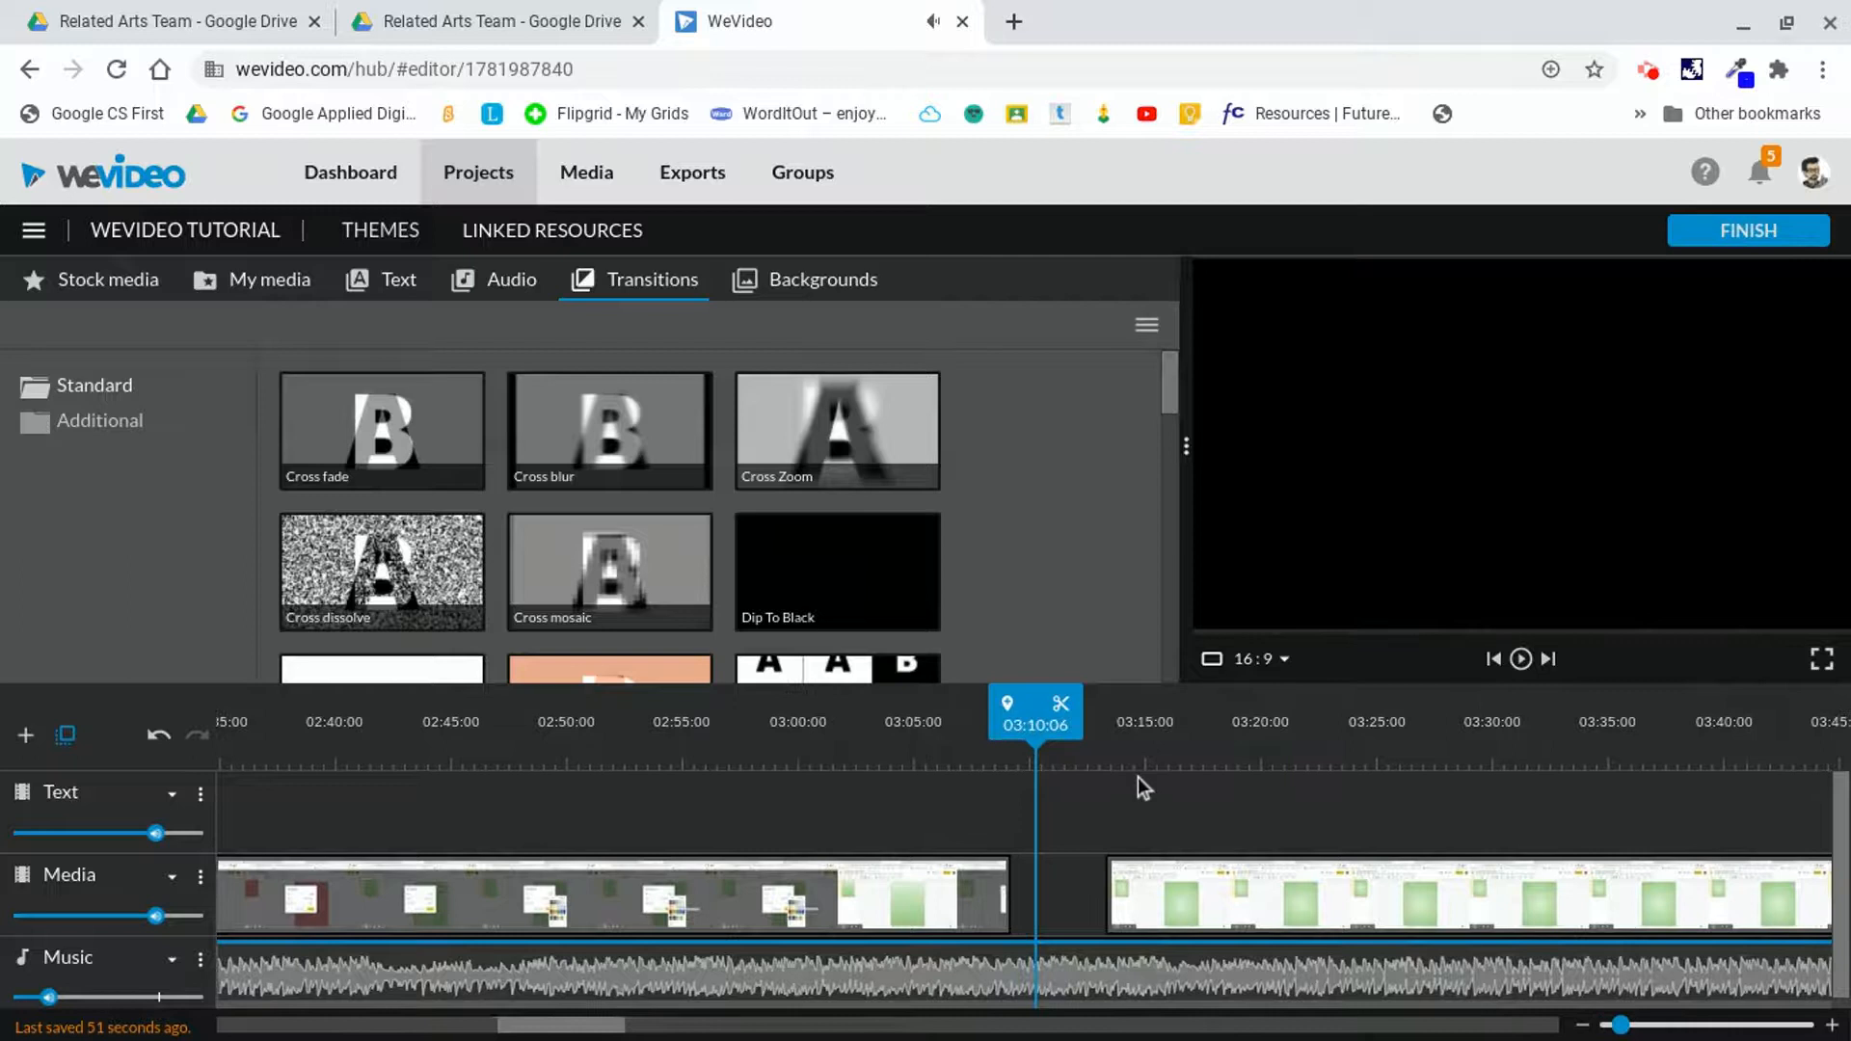
# - Switch the Fade animation of Flyer Pt 1 off and on again, check the fade settings and save the changes
pyautogui.click(425, 892)
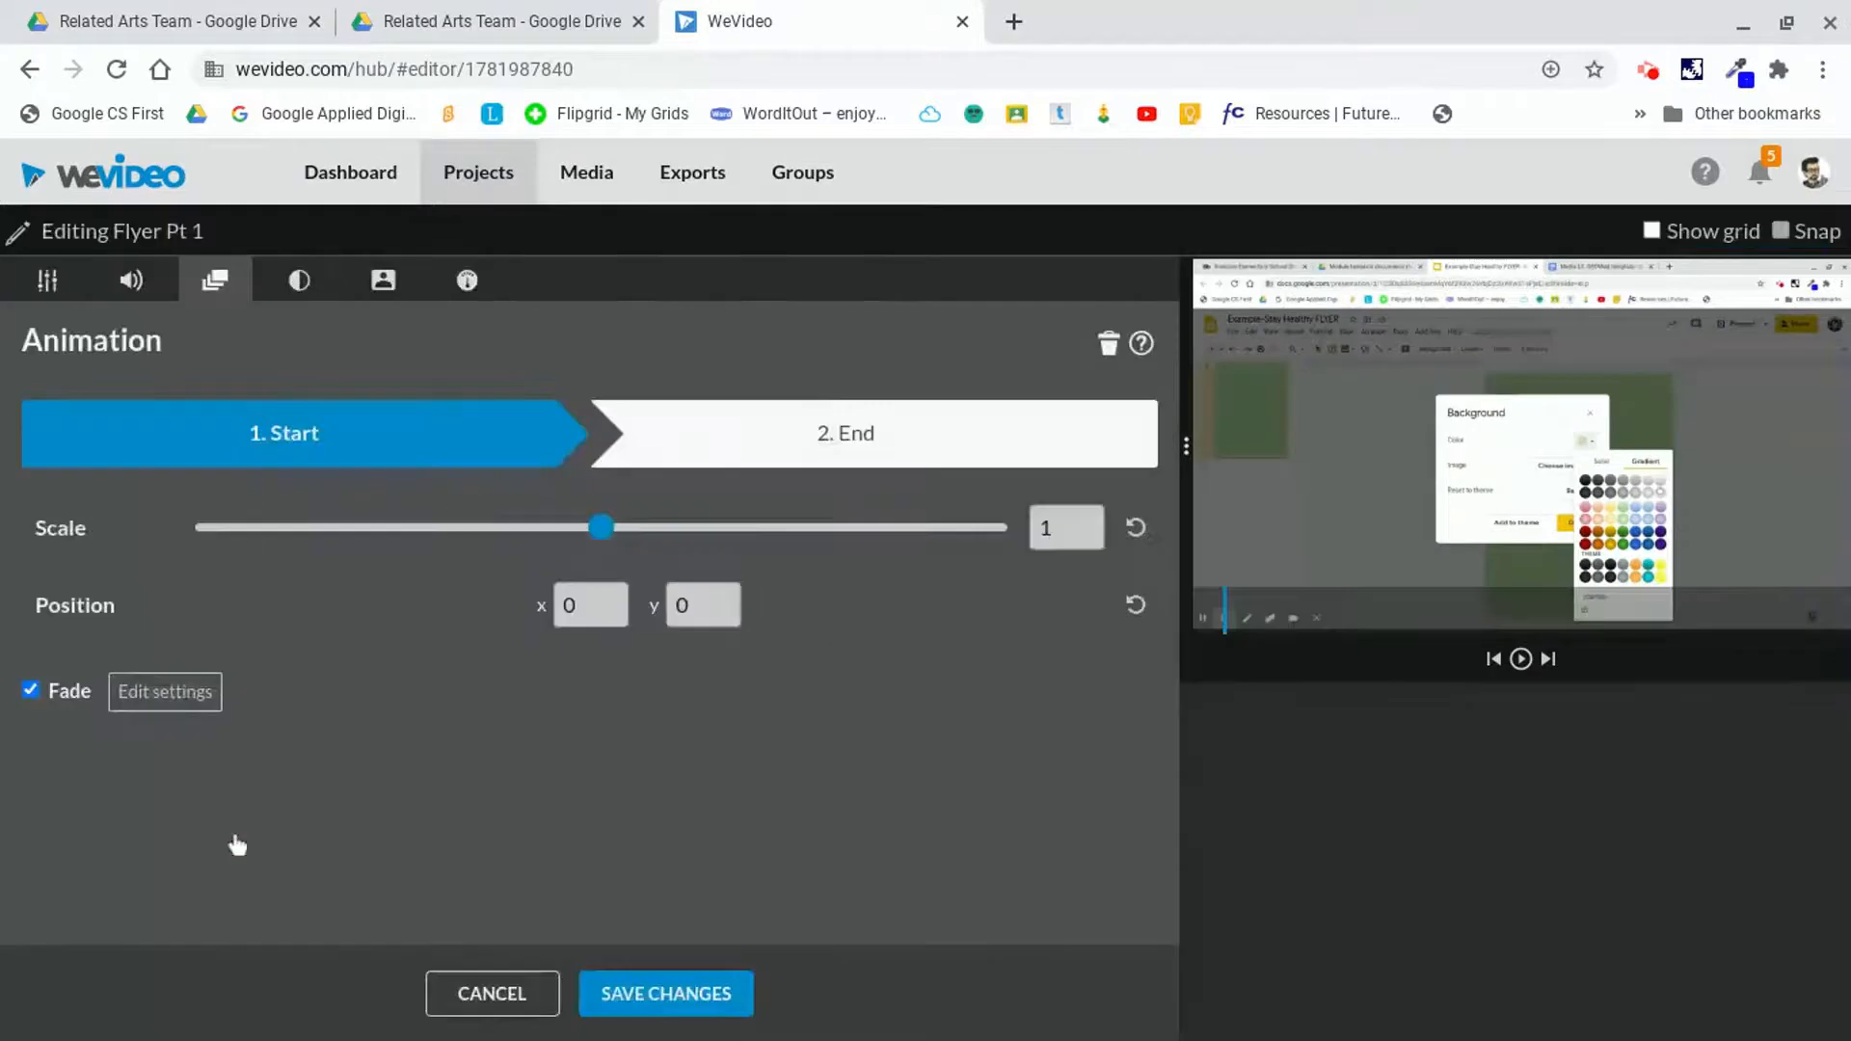
pyautogui.click(238, 839)
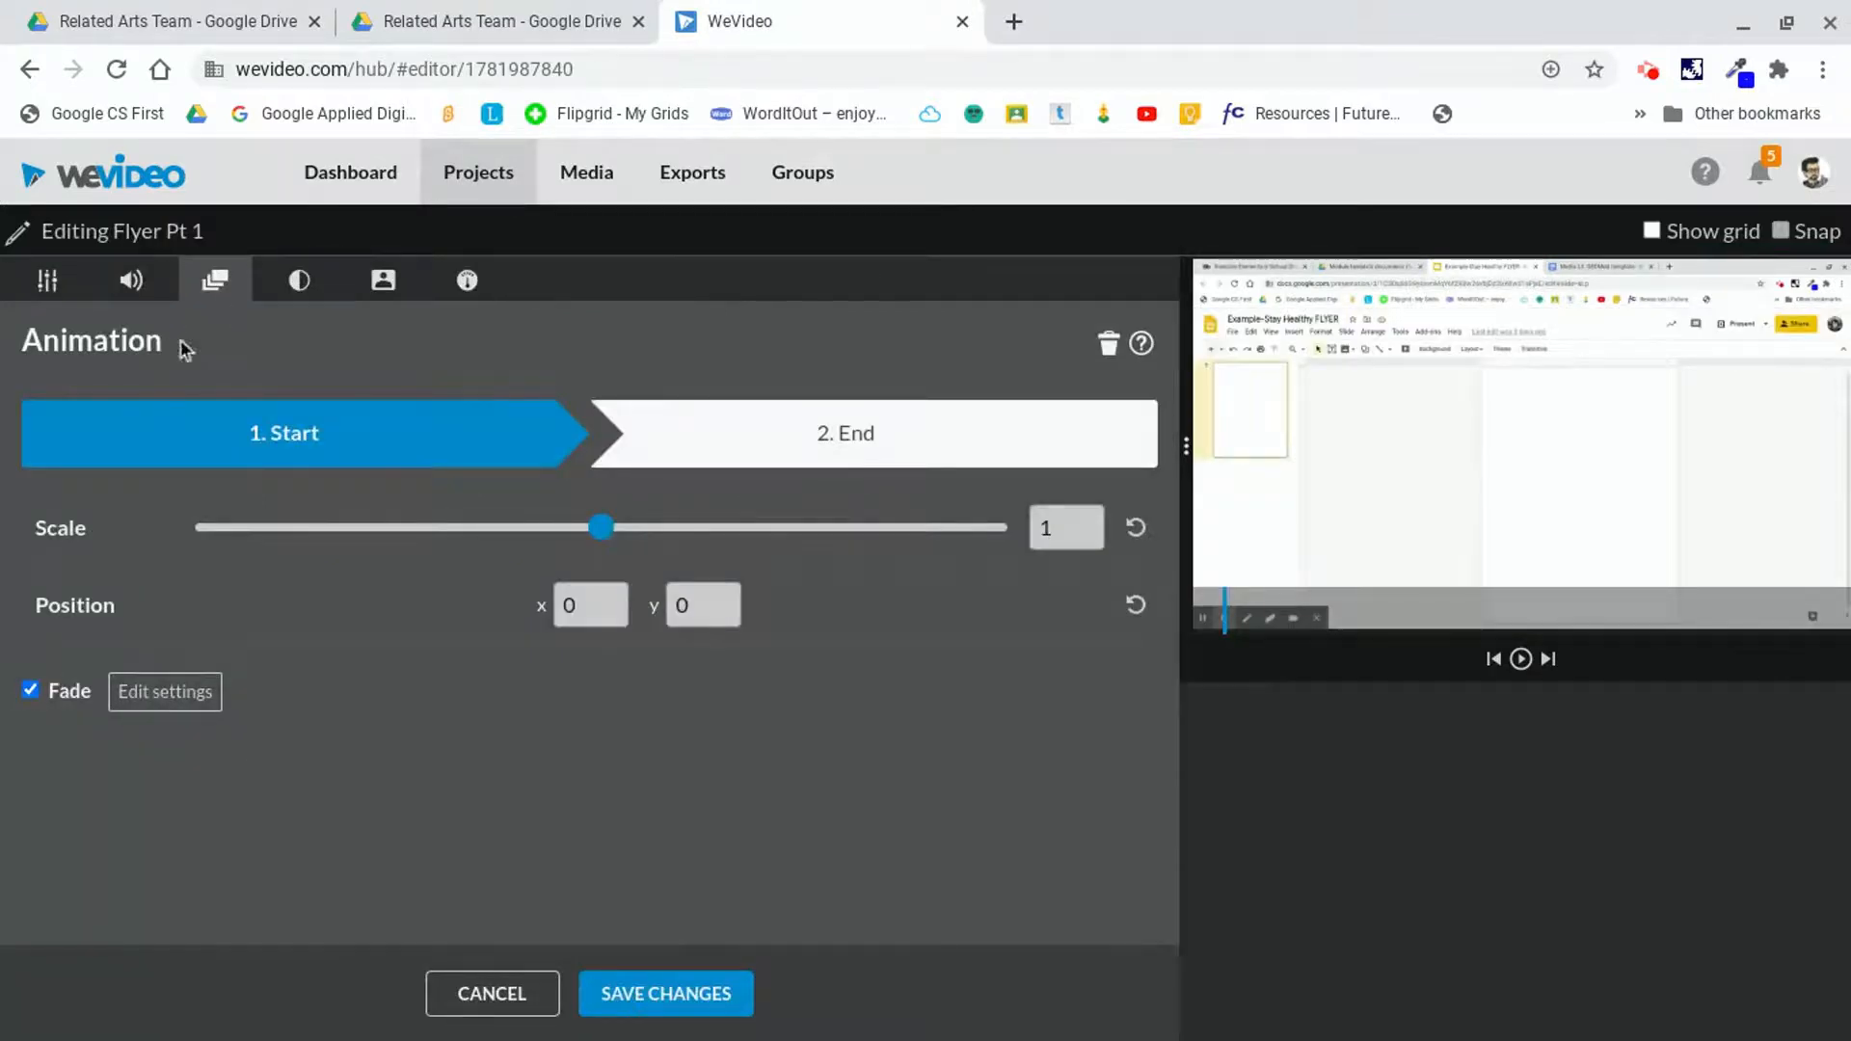
pyautogui.click(32, 691)
pyautogui.click(32, 690)
pyautogui.click(167, 691)
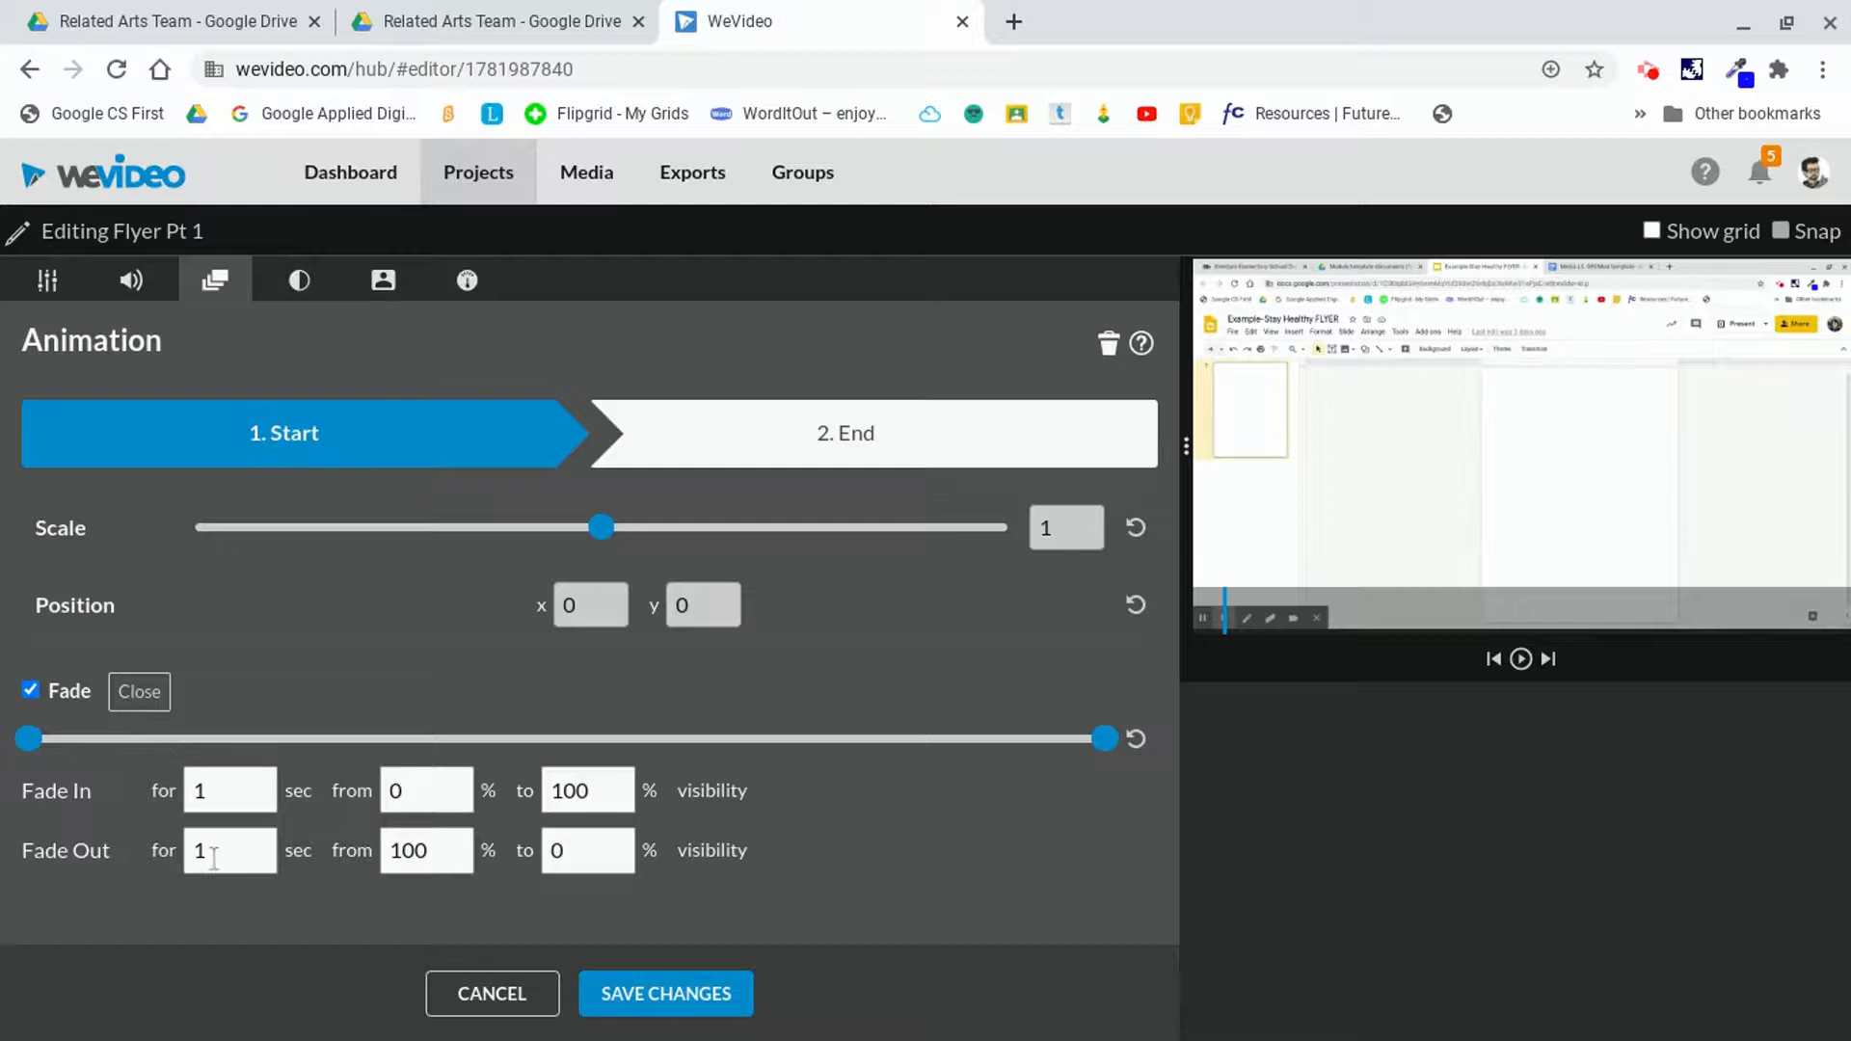
pyautogui.click(716, 1003)
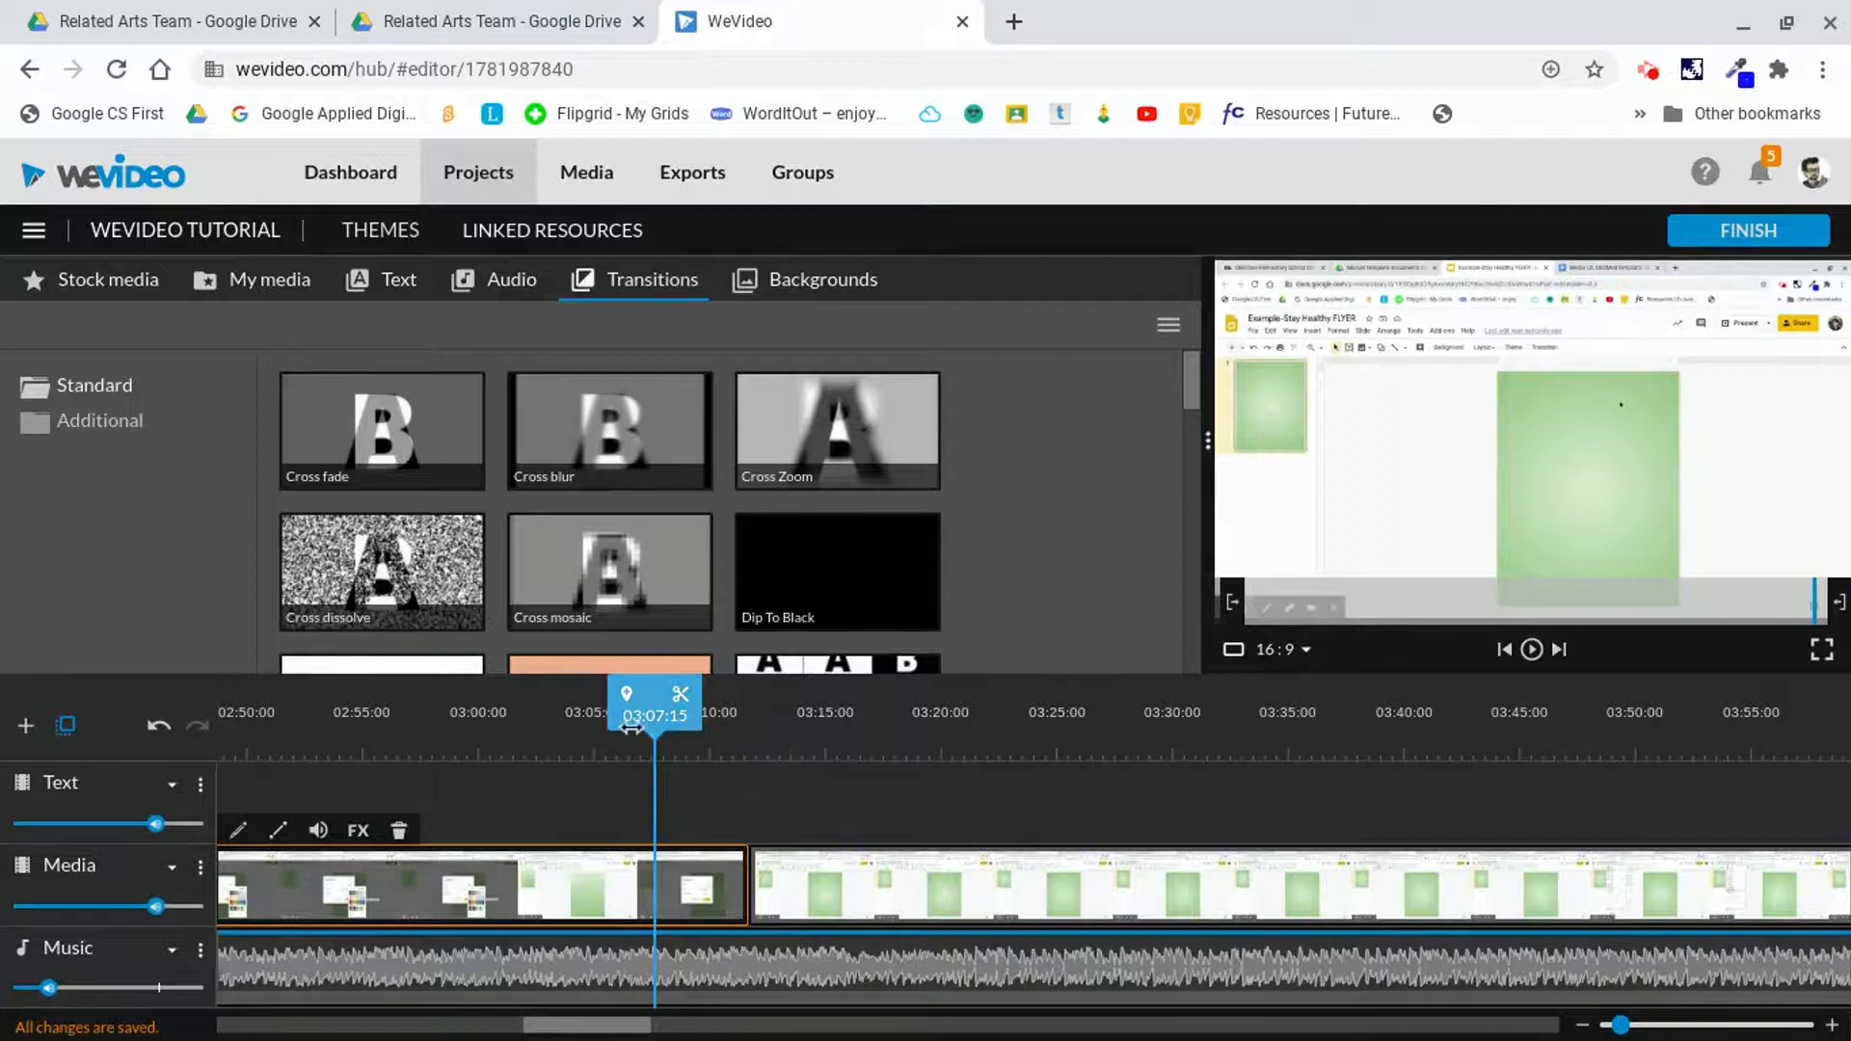
# - Play back the end of Flyer Pt 1 from 03:09:04 into the start of Flyer pt 2
pyautogui.moveTo(671, 718); pyautogui.dragTo(582, 718)
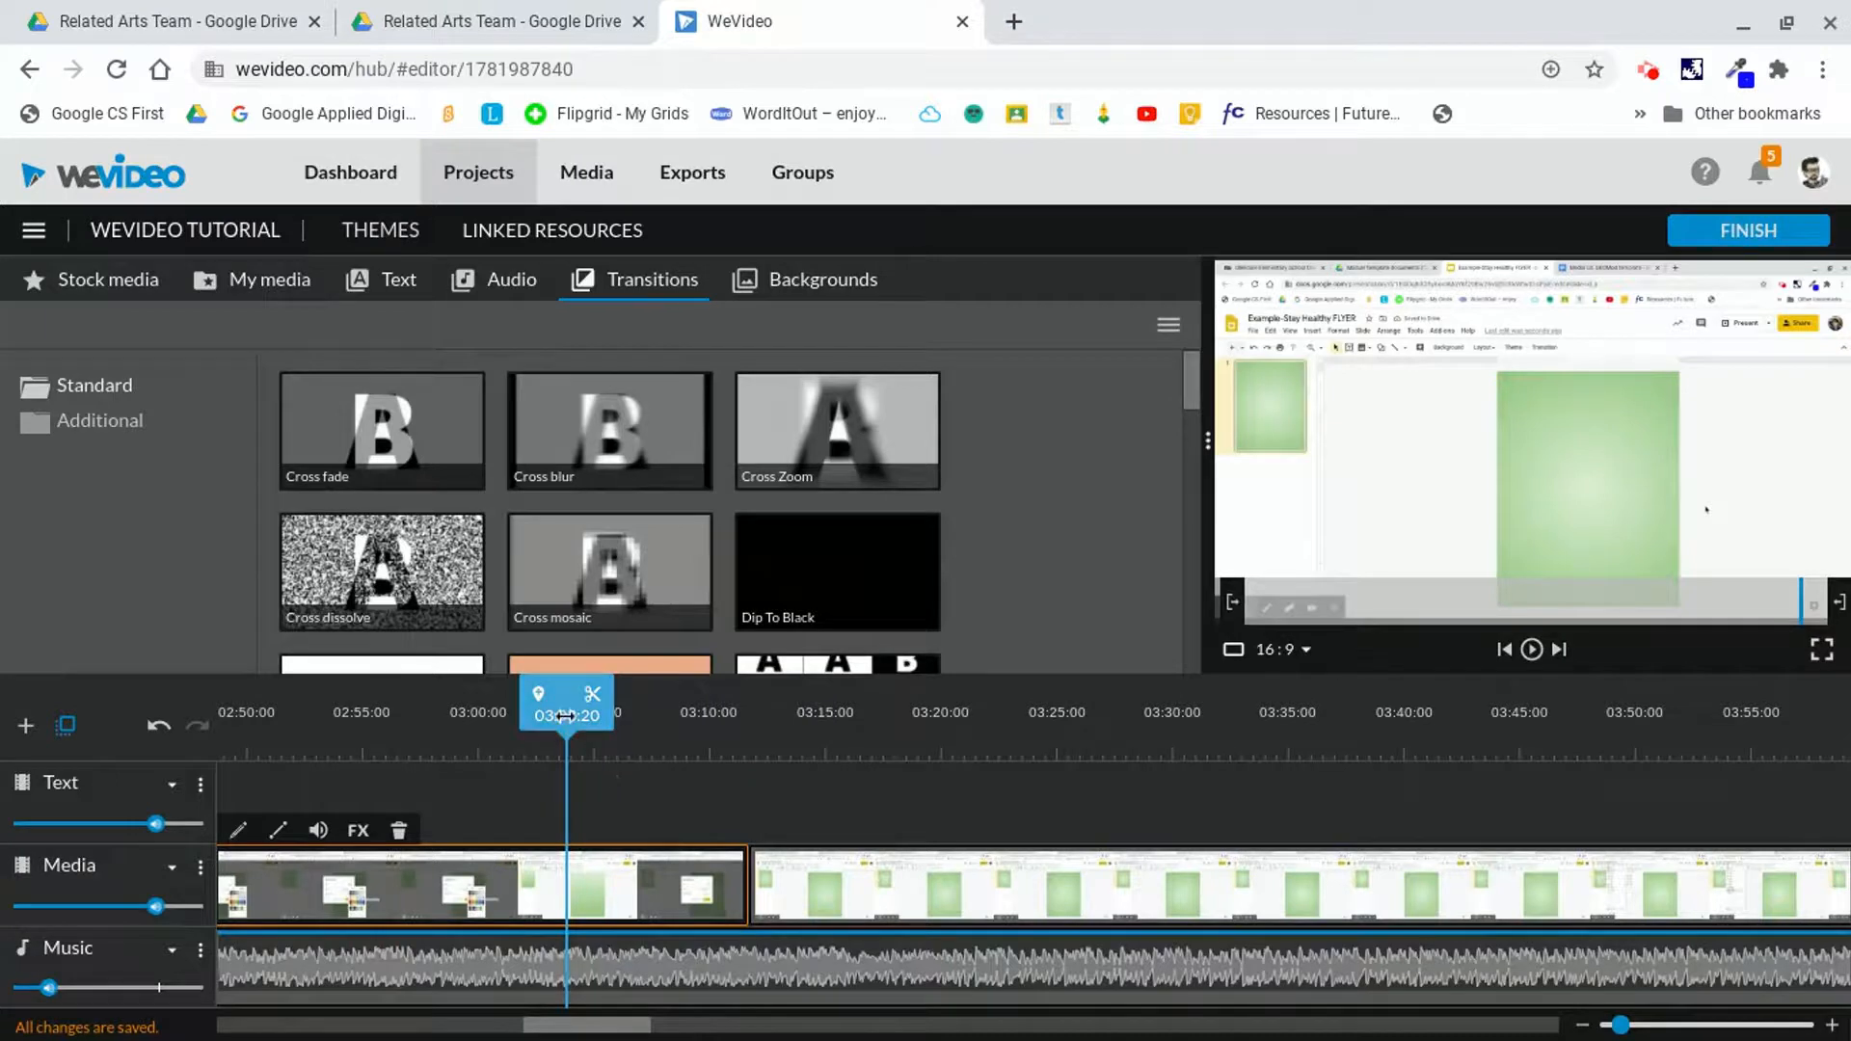
pyautogui.moveTo(567, 716); pyautogui.dragTo(749, 710)
pyautogui.moveTo(607, 1027)
pyautogui.mouseDown()
pyautogui.moveTo(976, 995)
pyautogui.moveTo(1455, 991)
pyautogui.moveTo(756, 1000)
pyautogui.moveTo(618, 1030)
pyautogui.mouseUp()
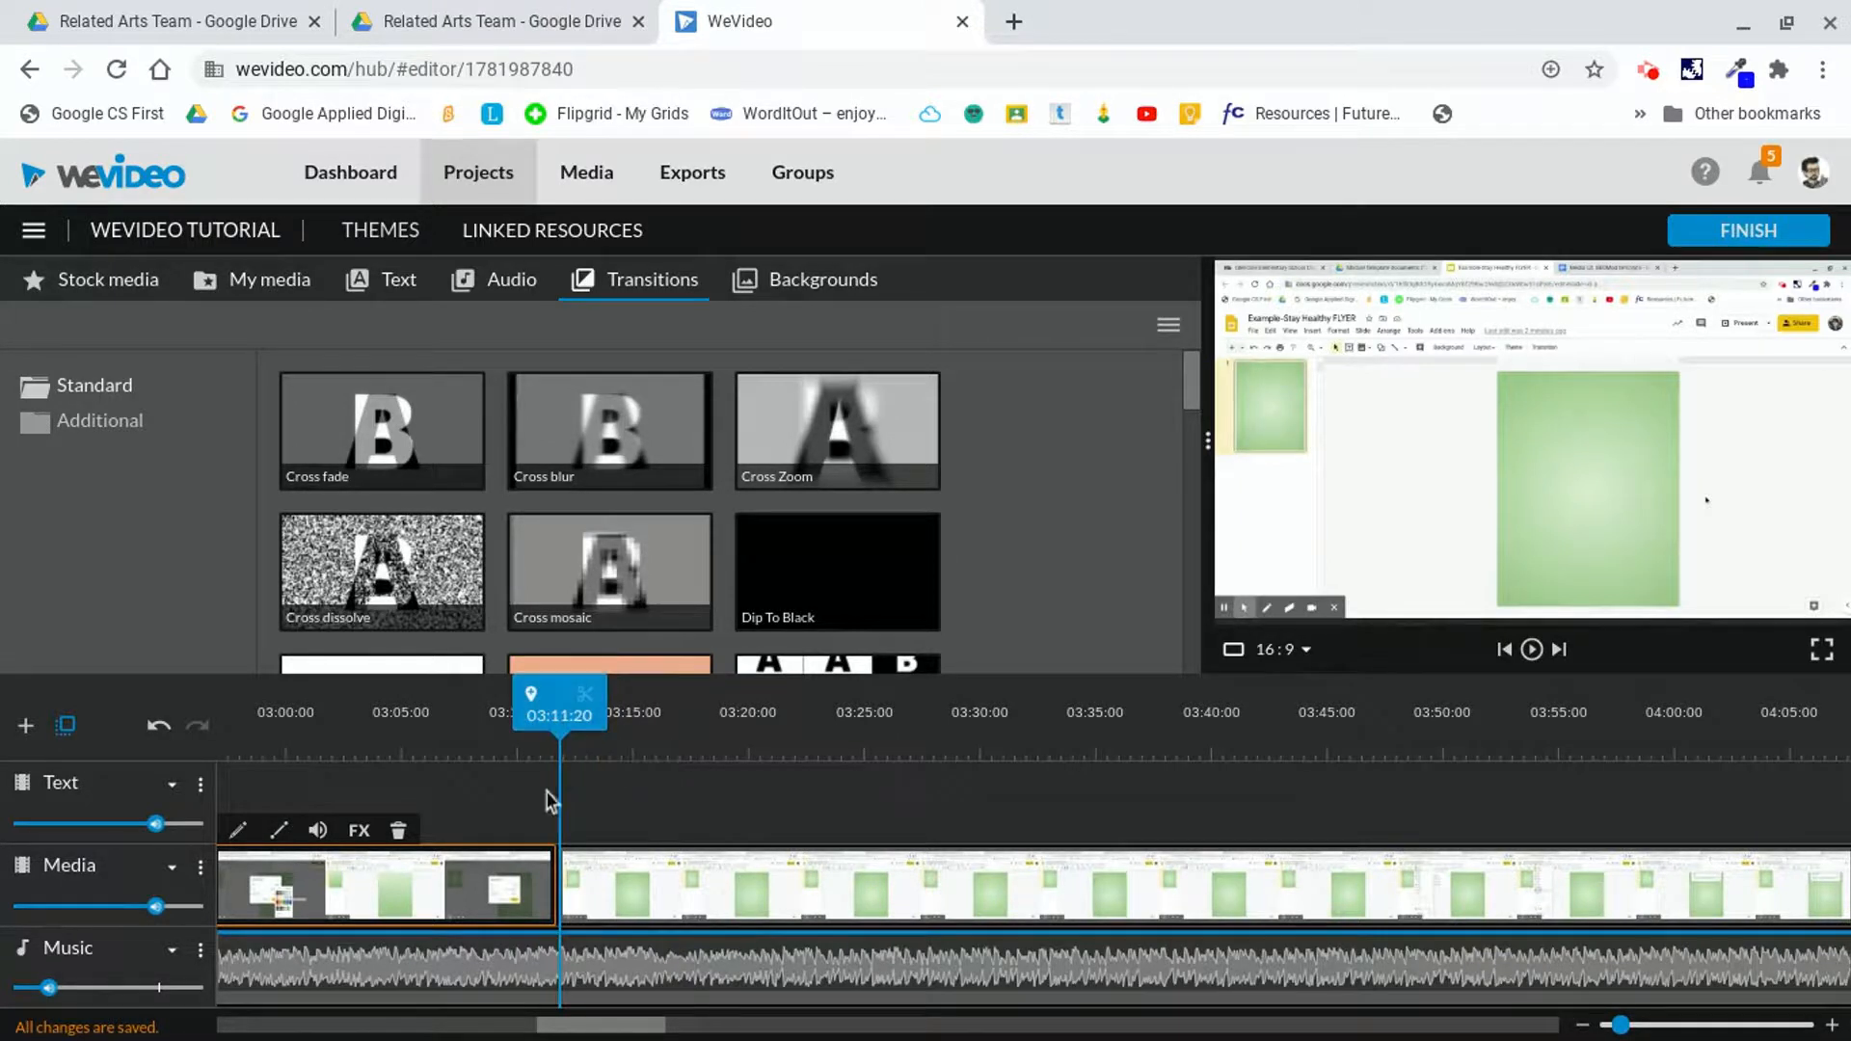
pyautogui.moveTo(576, 725); pyautogui.dragTo(500, 730)
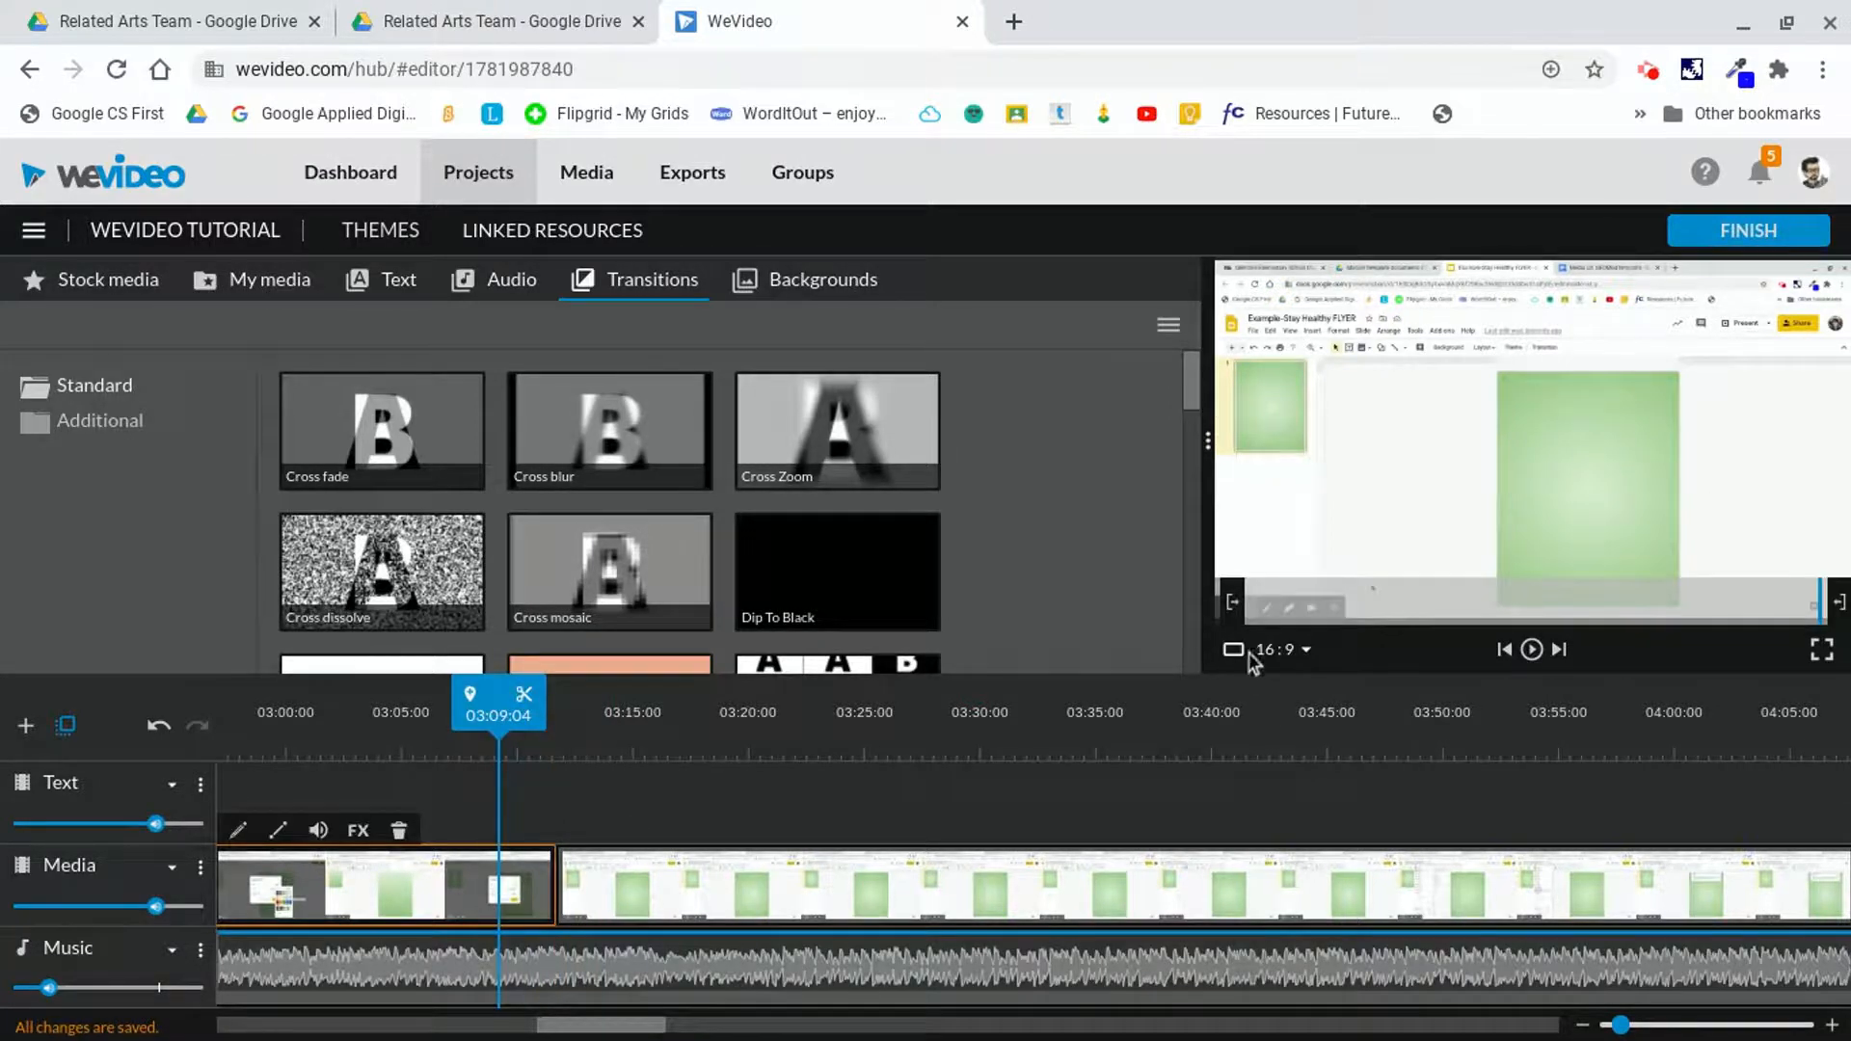
pyautogui.click(1532, 650)
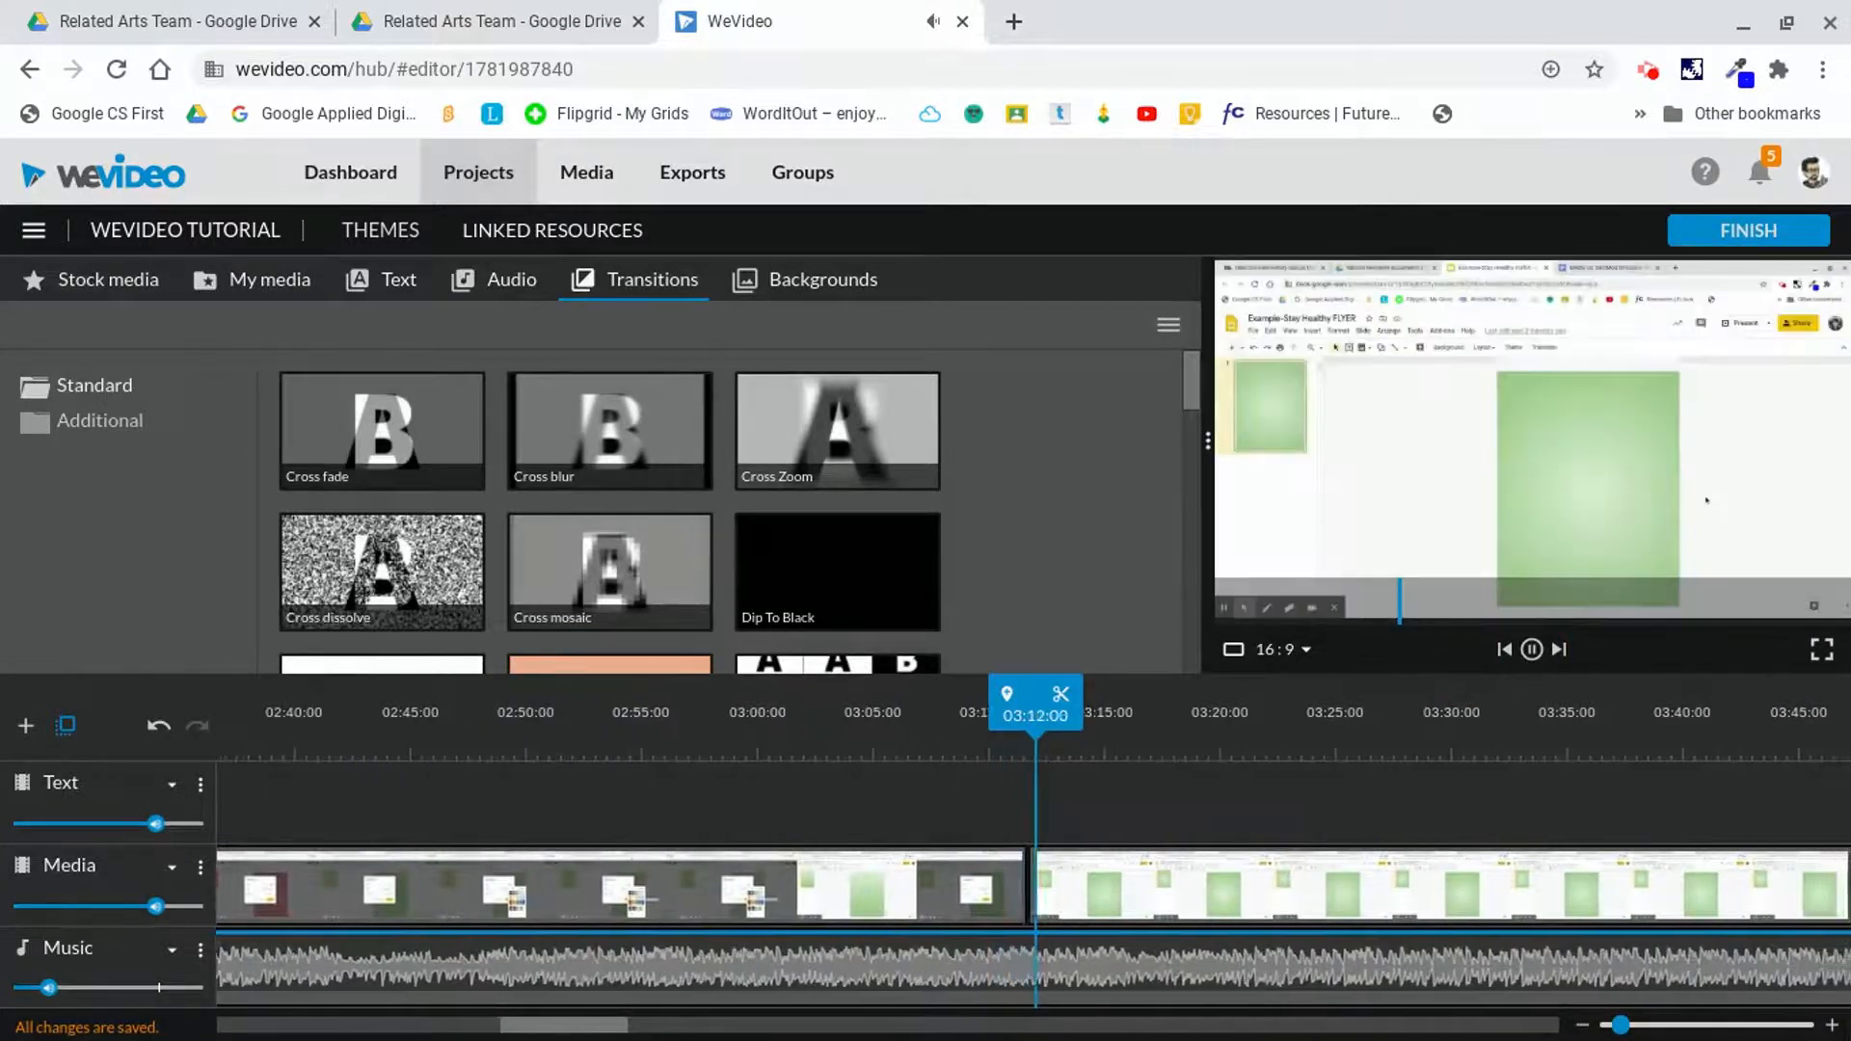
pyautogui.click(1532, 650)
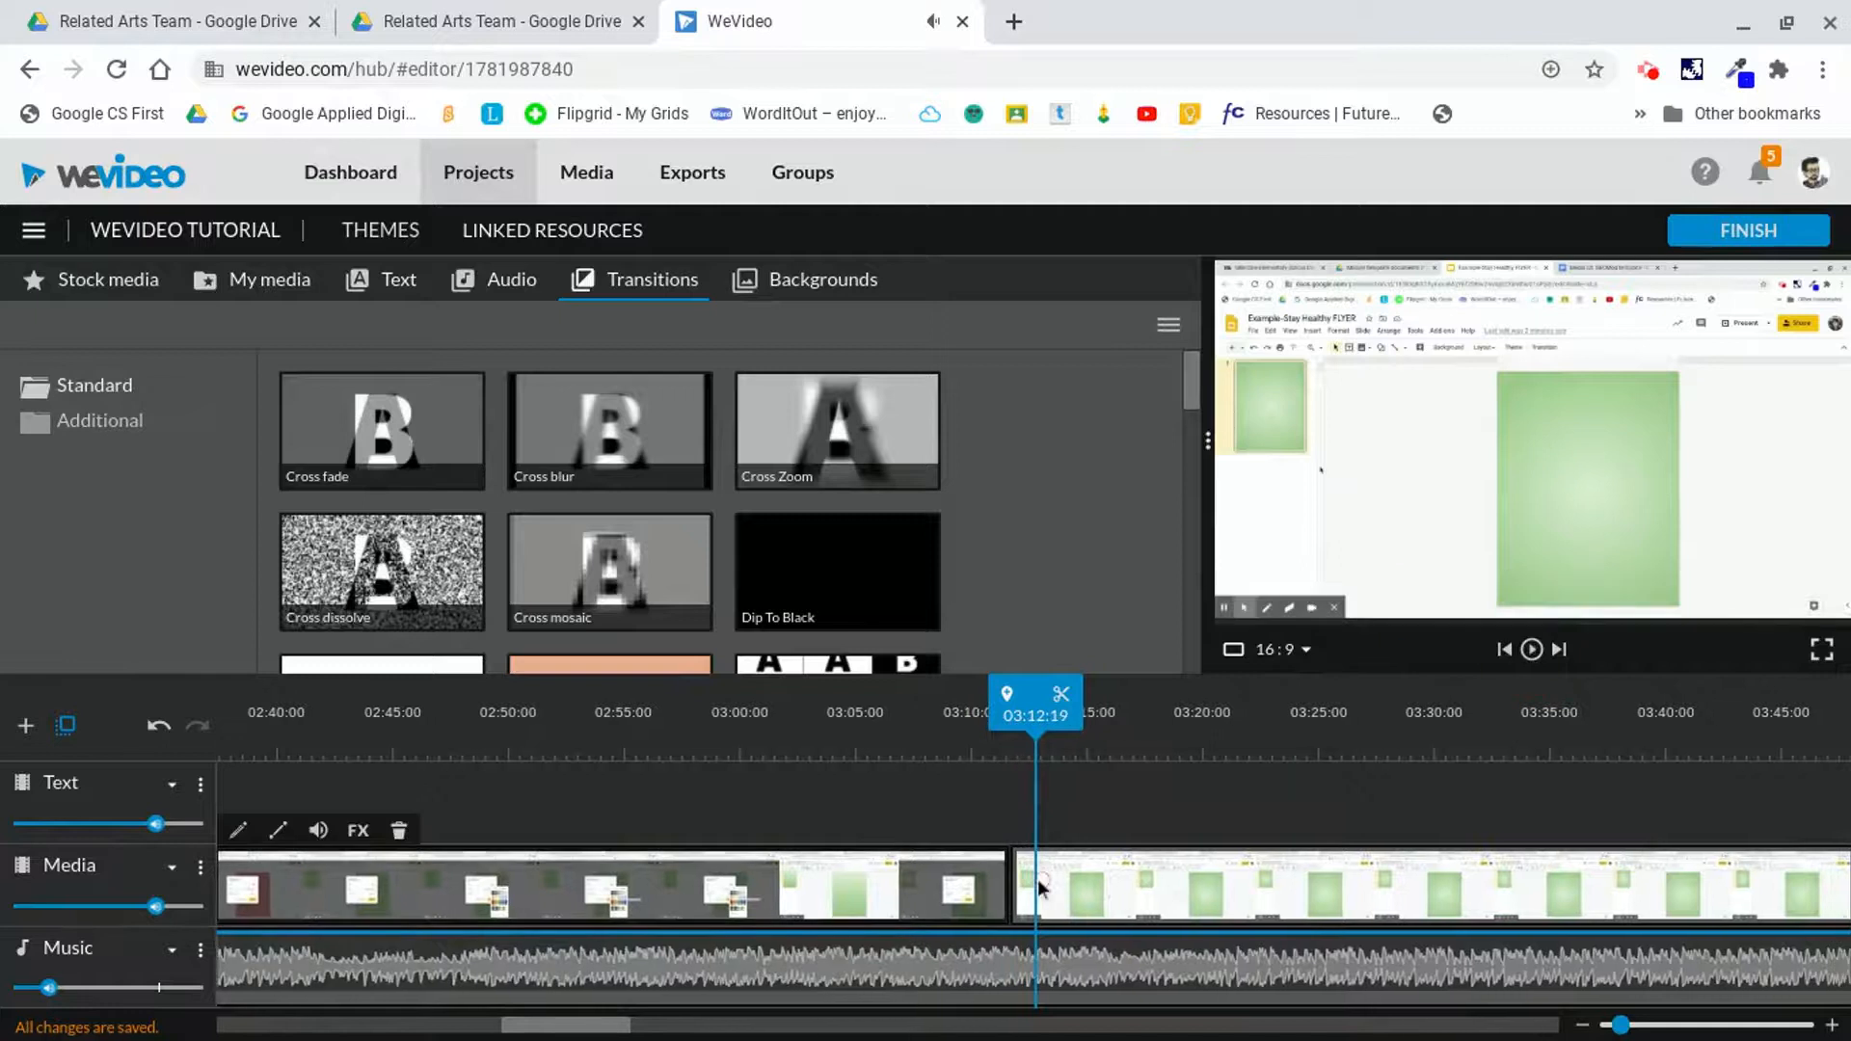
# - Turn on the Fade animation for the Flyer pt 2 clip and save the changes
pyautogui.click(1088, 877)
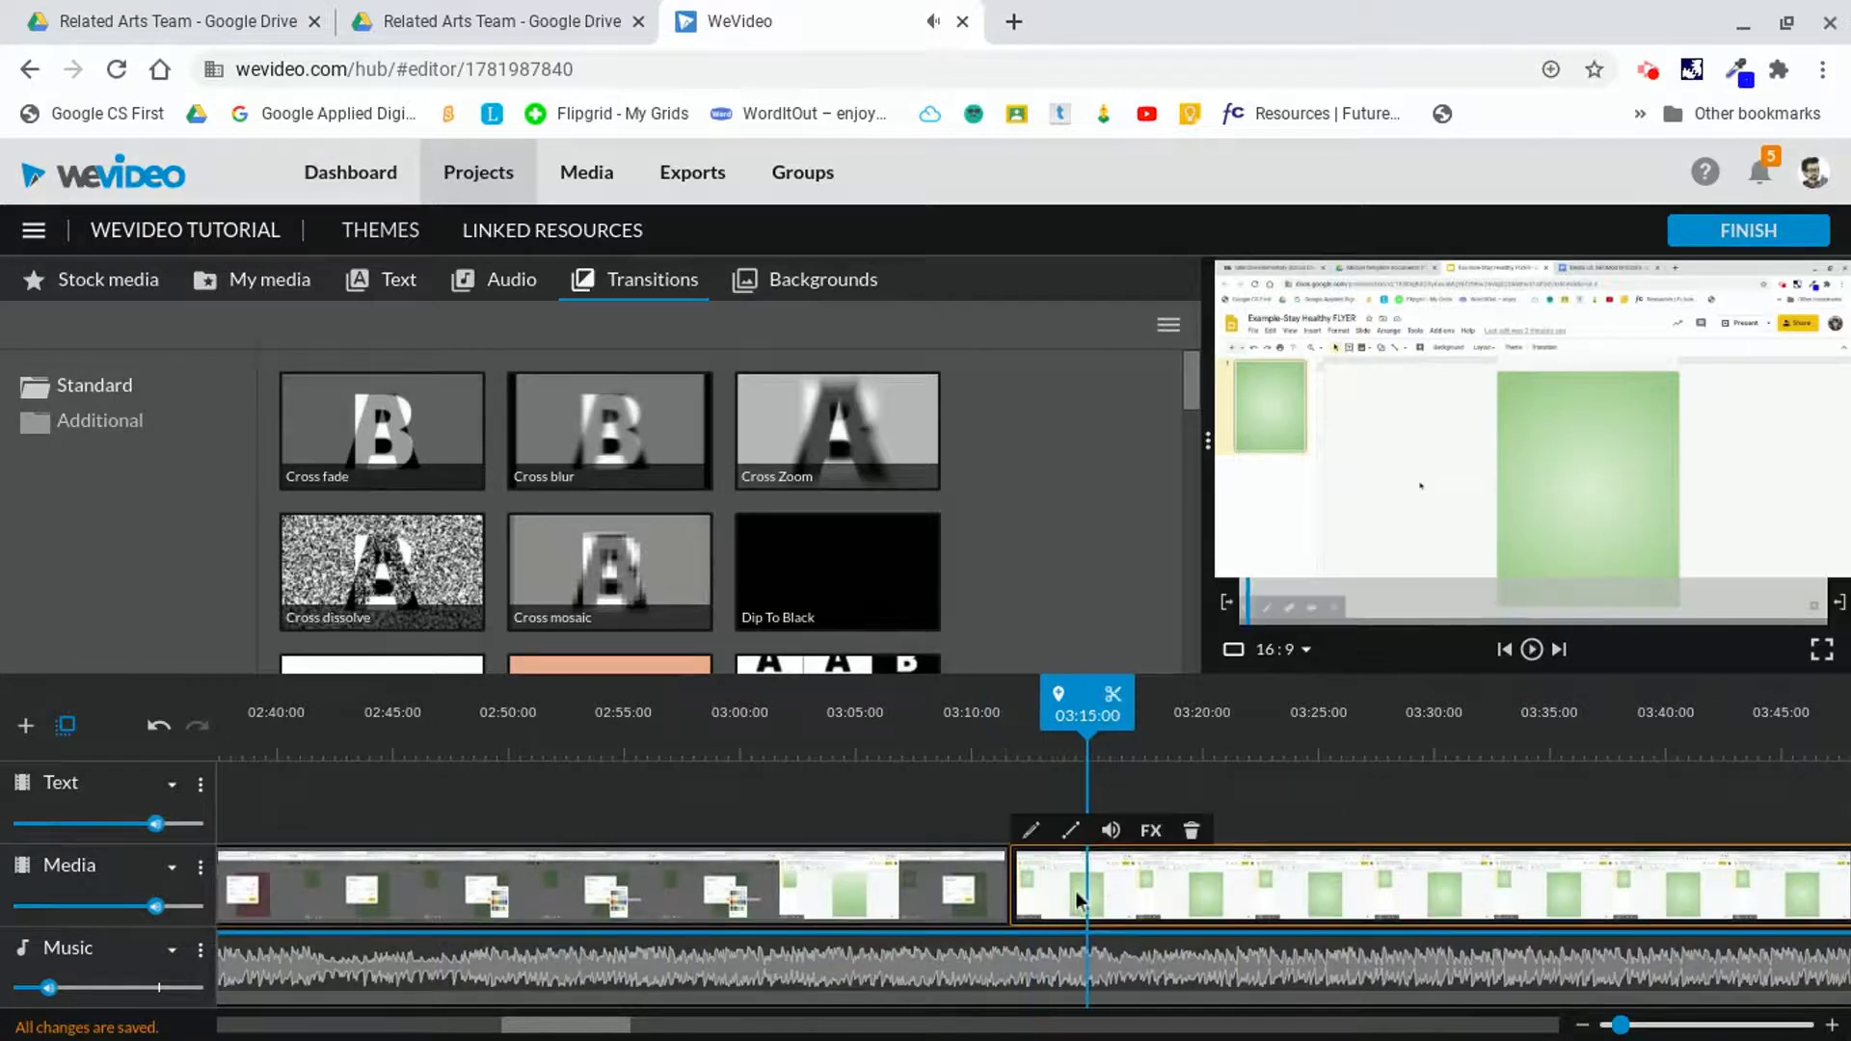
pyautogui.click(1032, 831)
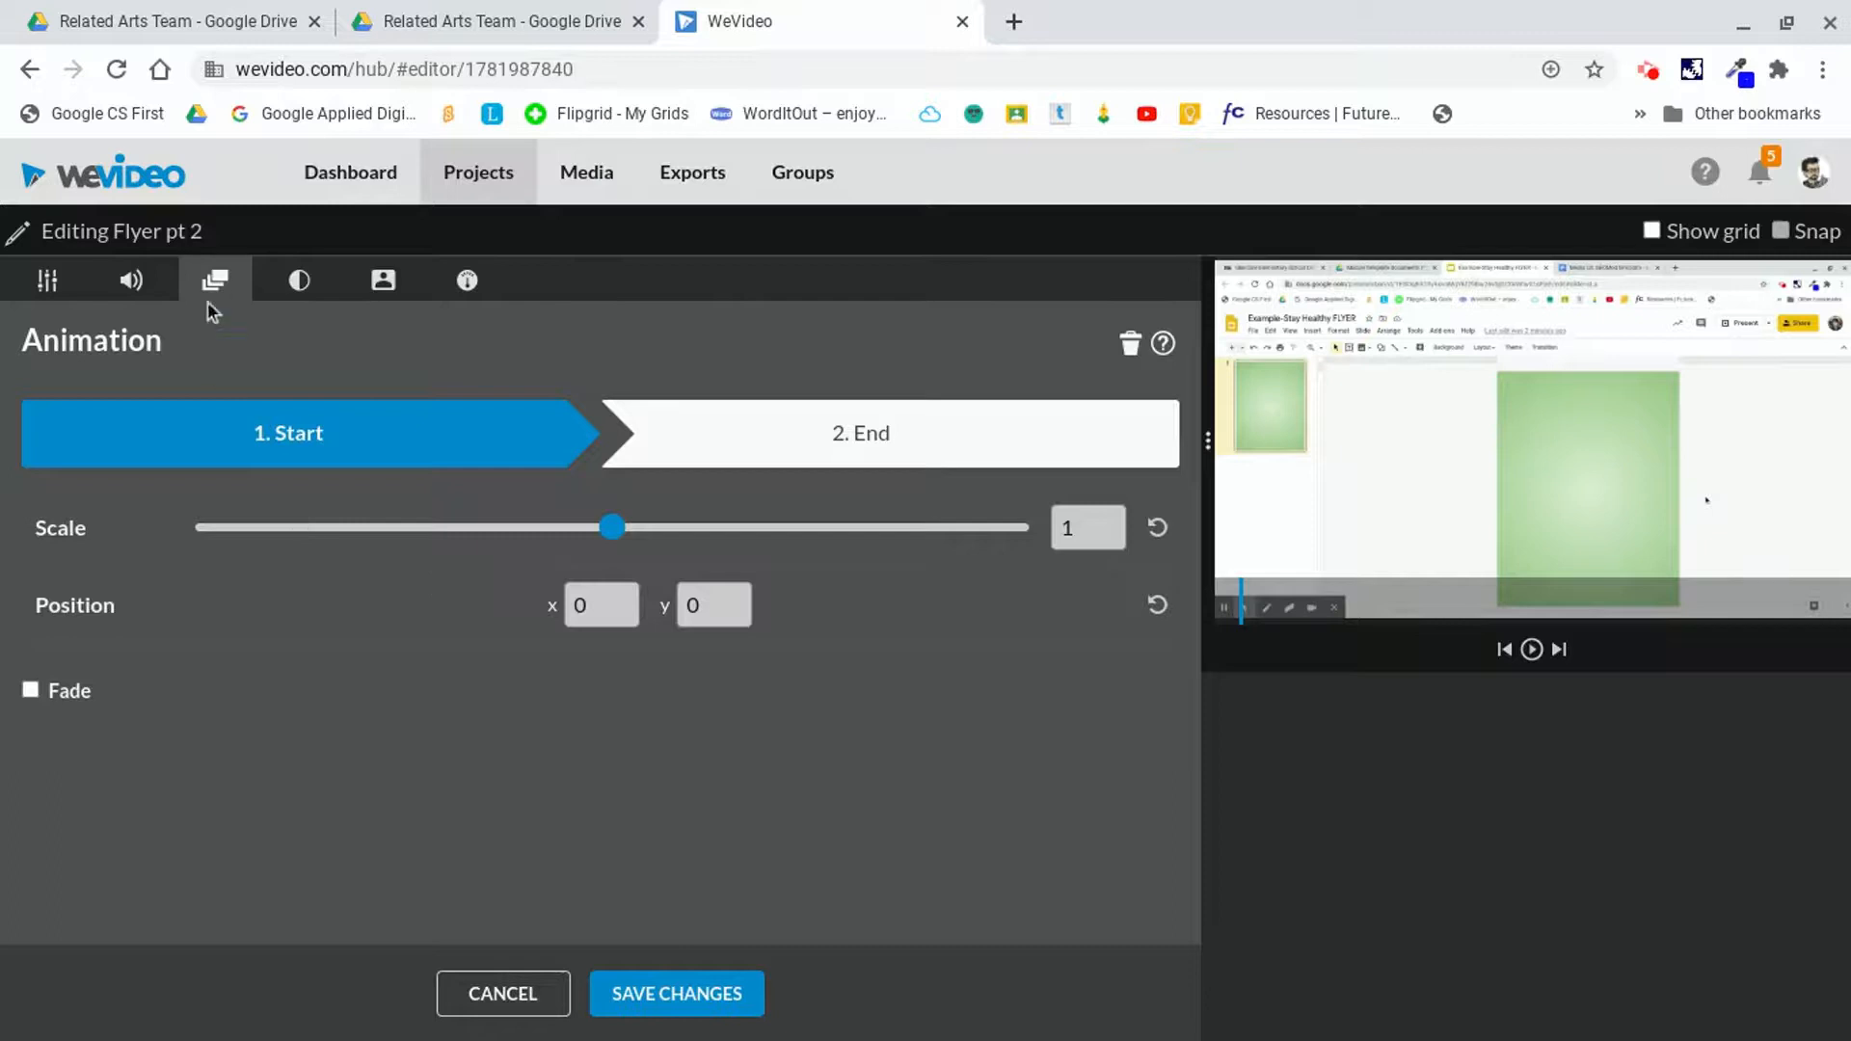
pyautogui.click(30, 690)
pyautogui.click(623, 993)
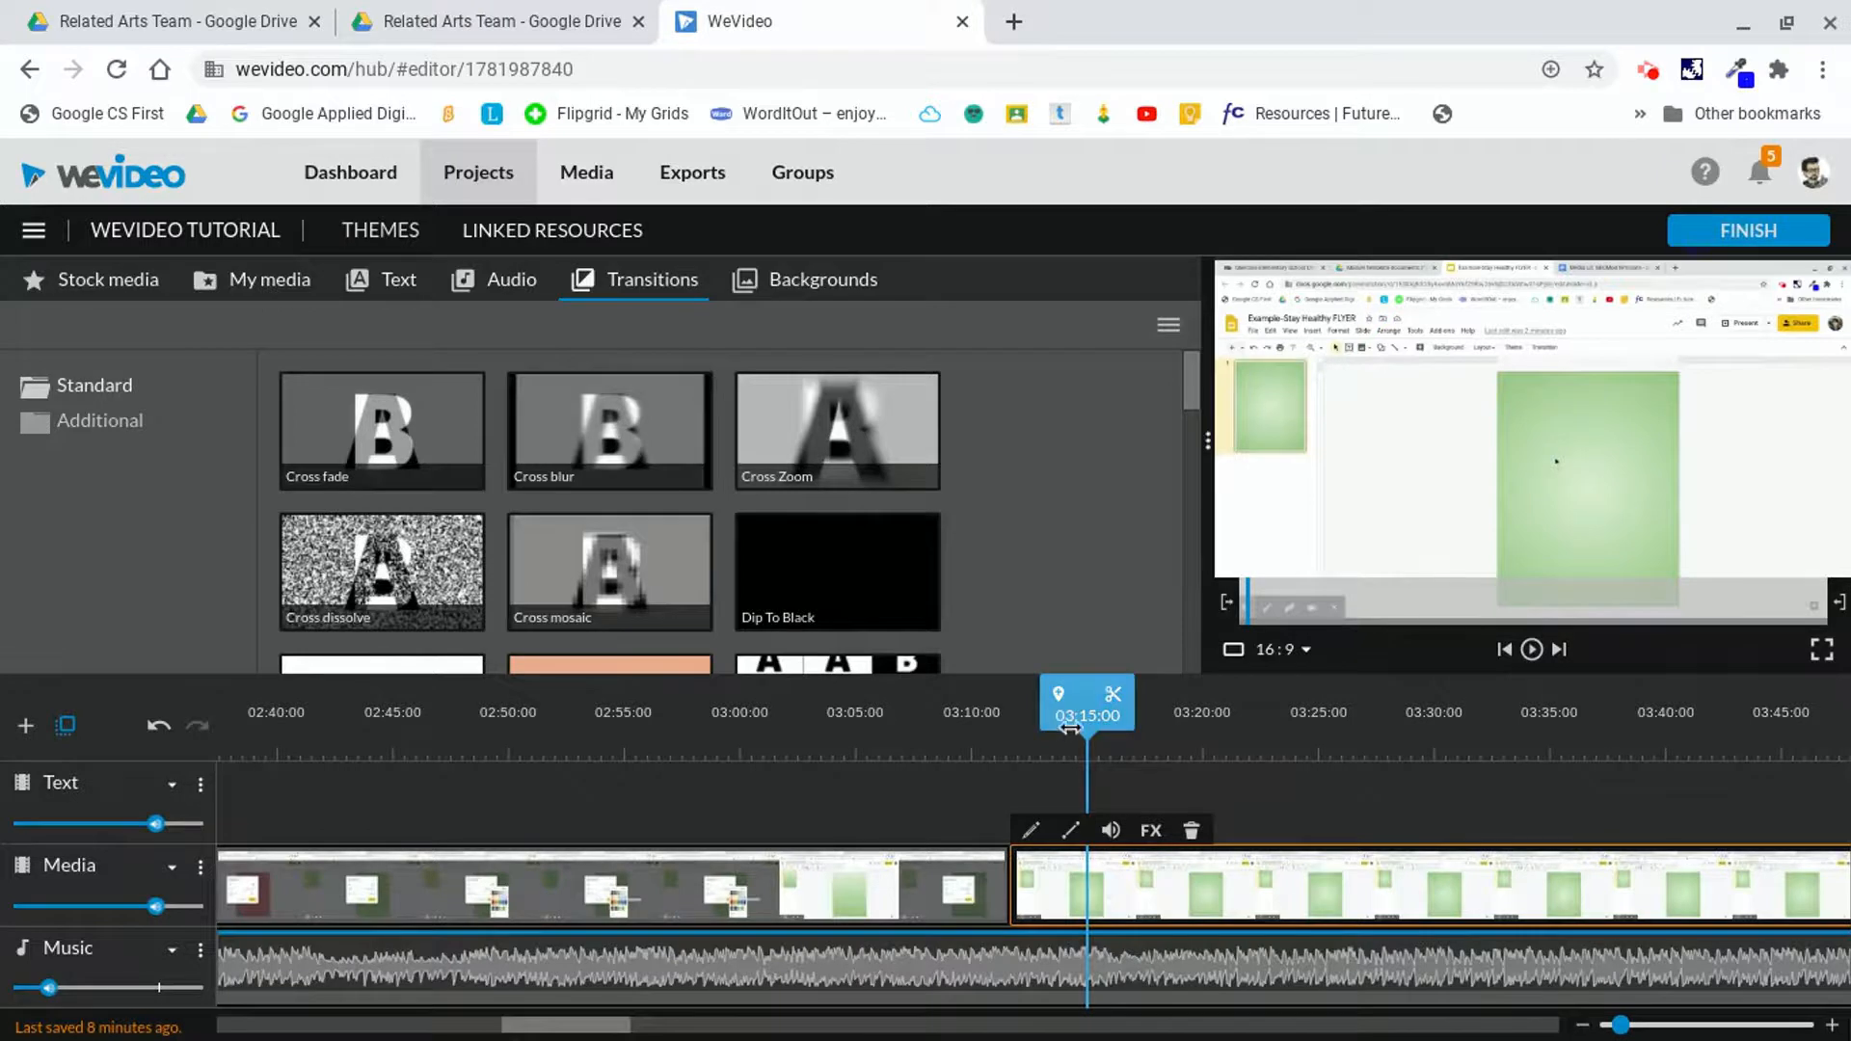
# - Play back the join between the two flyer clips from 03:09:16, and again with the timeline enlarged
pyautogui.moveTo(1063, 714); pyautogui.dragTo(946, 738)
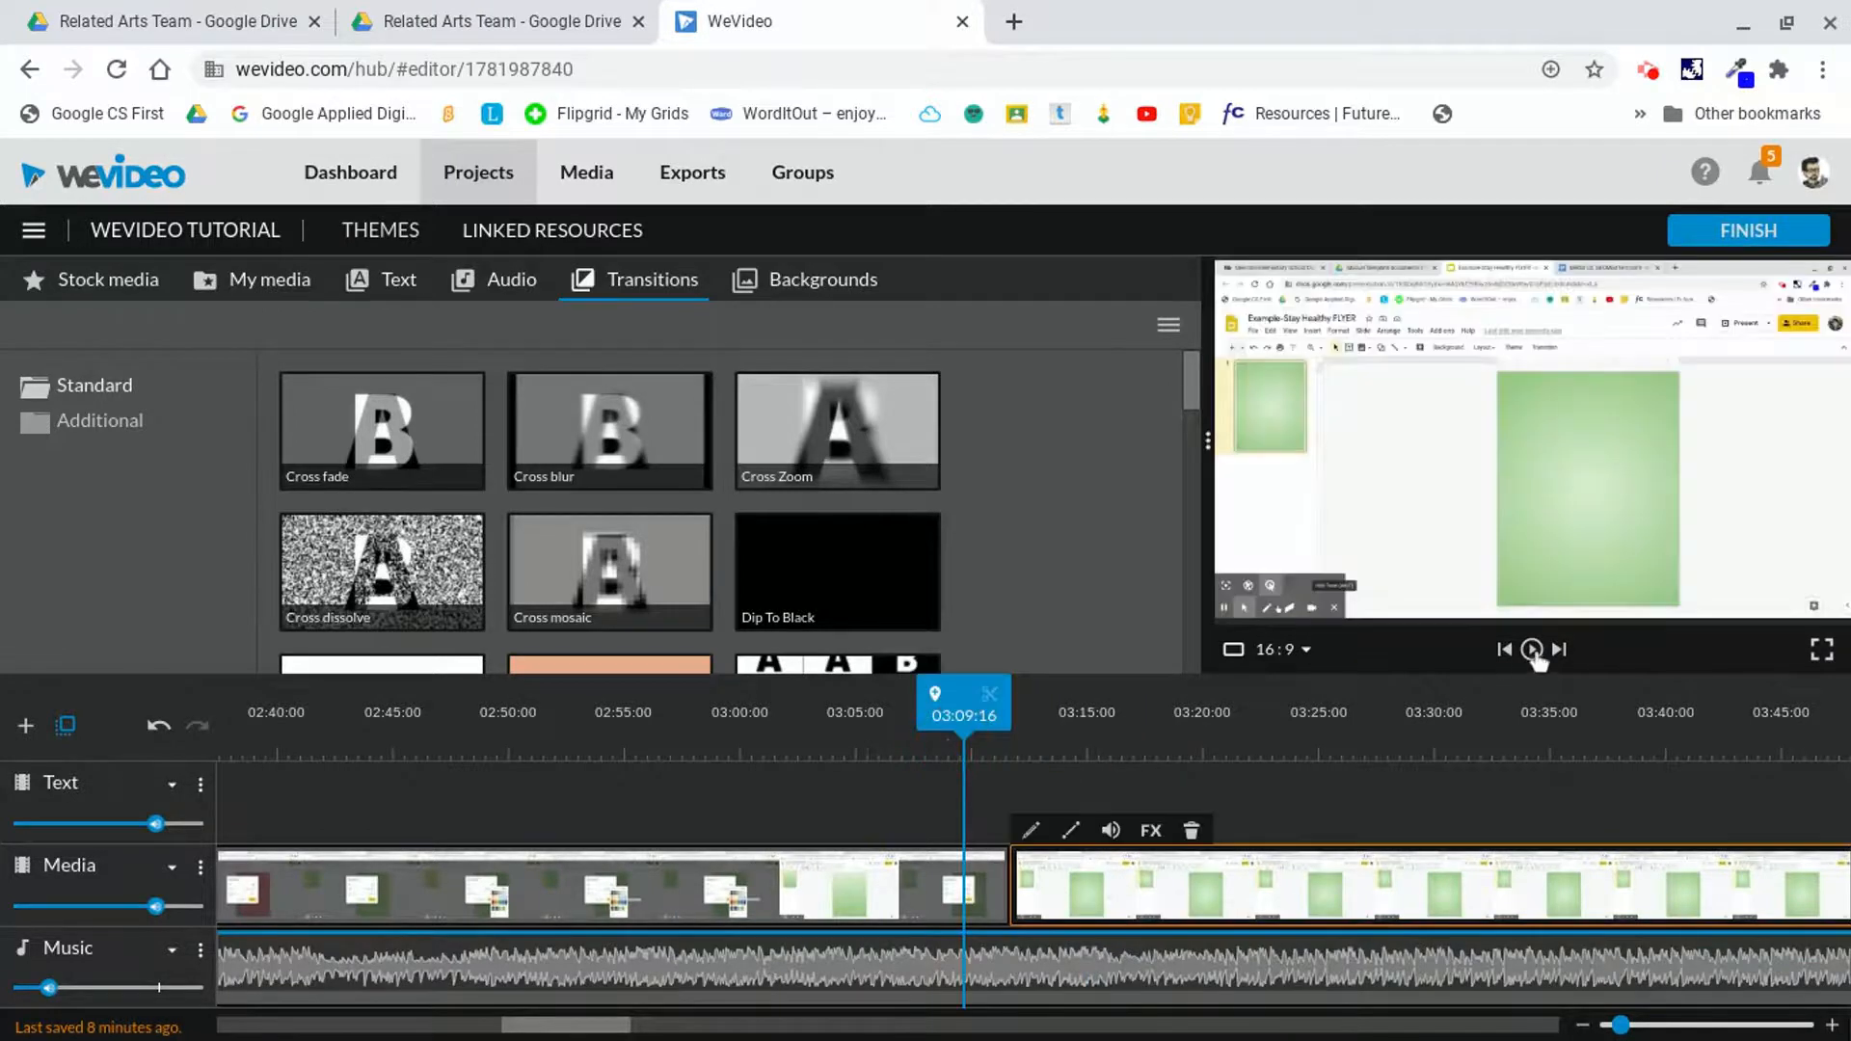
pyautogui.click(1532, 650)
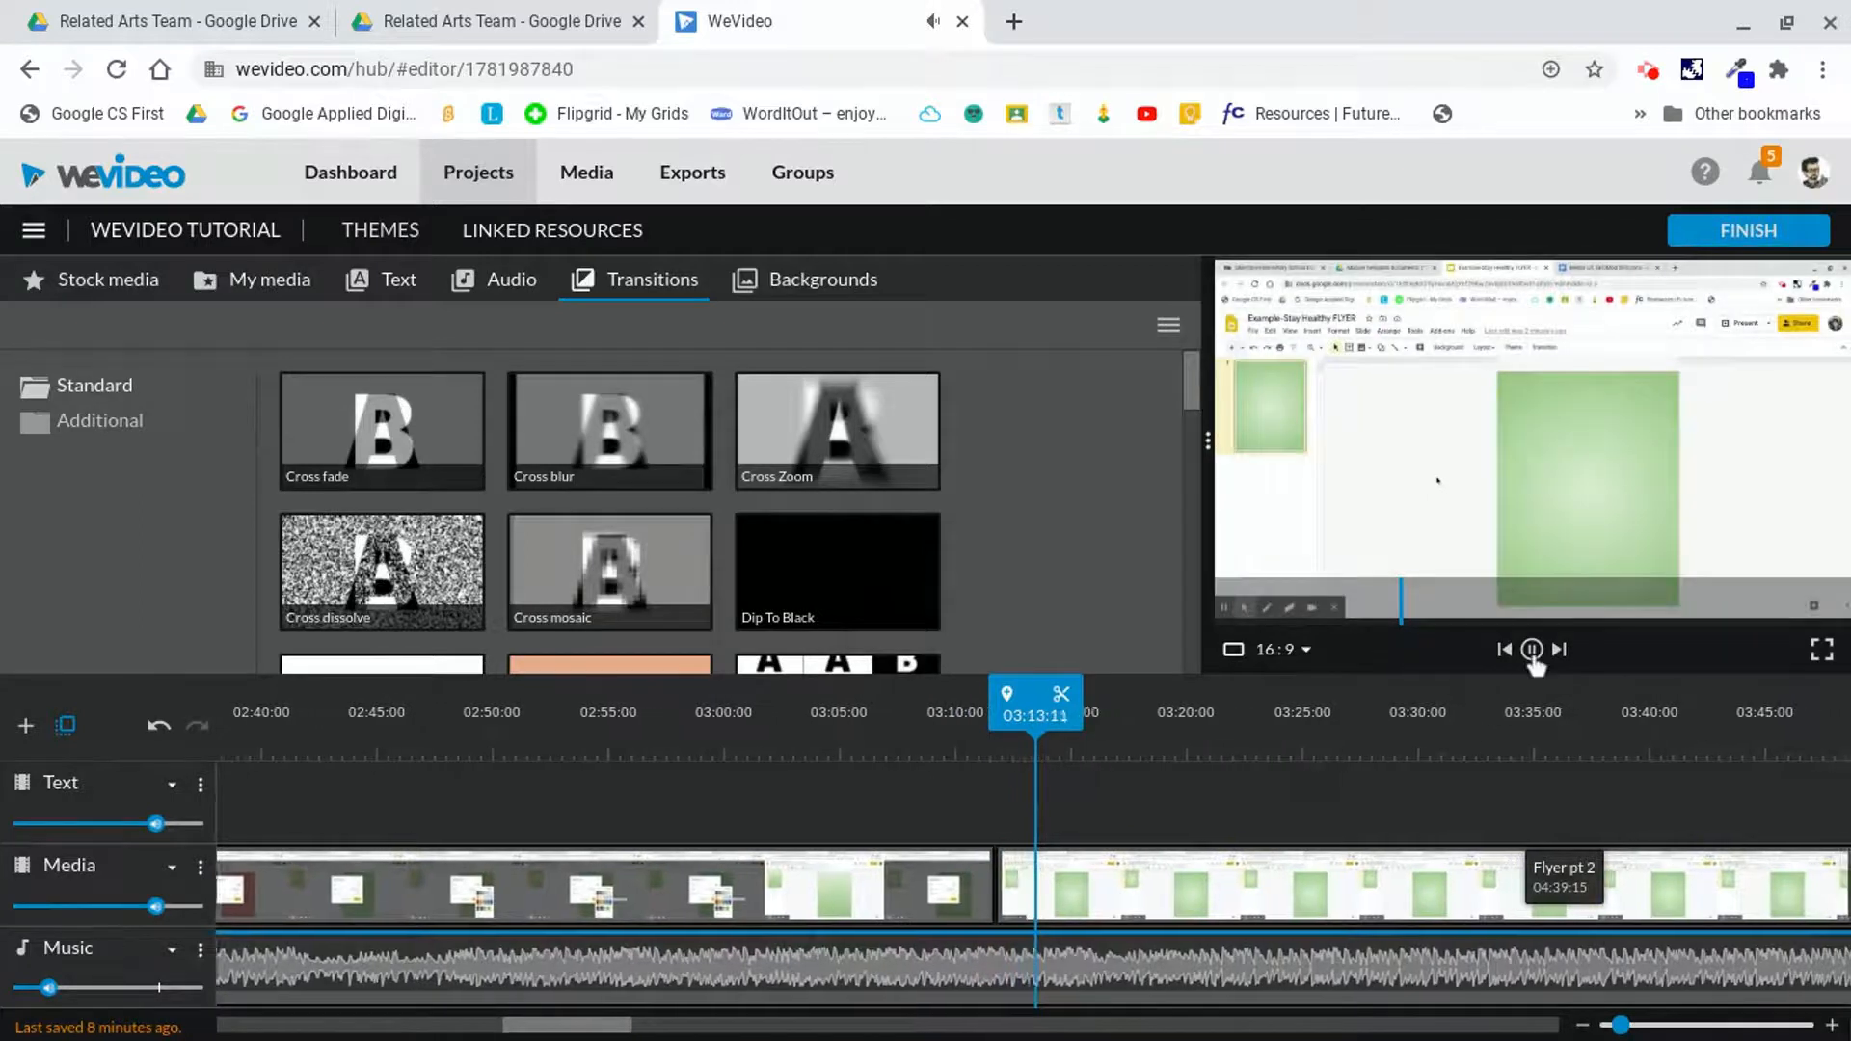
pyautogui.click(1532, 651)
pyautogui.click(1042, 878)
pyautogui.moveTo(1037, 721); pyautogui.dragTo(989, 733)
pyautogui.moveTo(1619, 1027); pyautogui.dragTo(1660, 1028)
pyautogui.click(1029, 721)
pyautogui.moveTo(1029, 722); pyautogui.dragTo(1008, 723)
pyautogui.click(1532, 650)
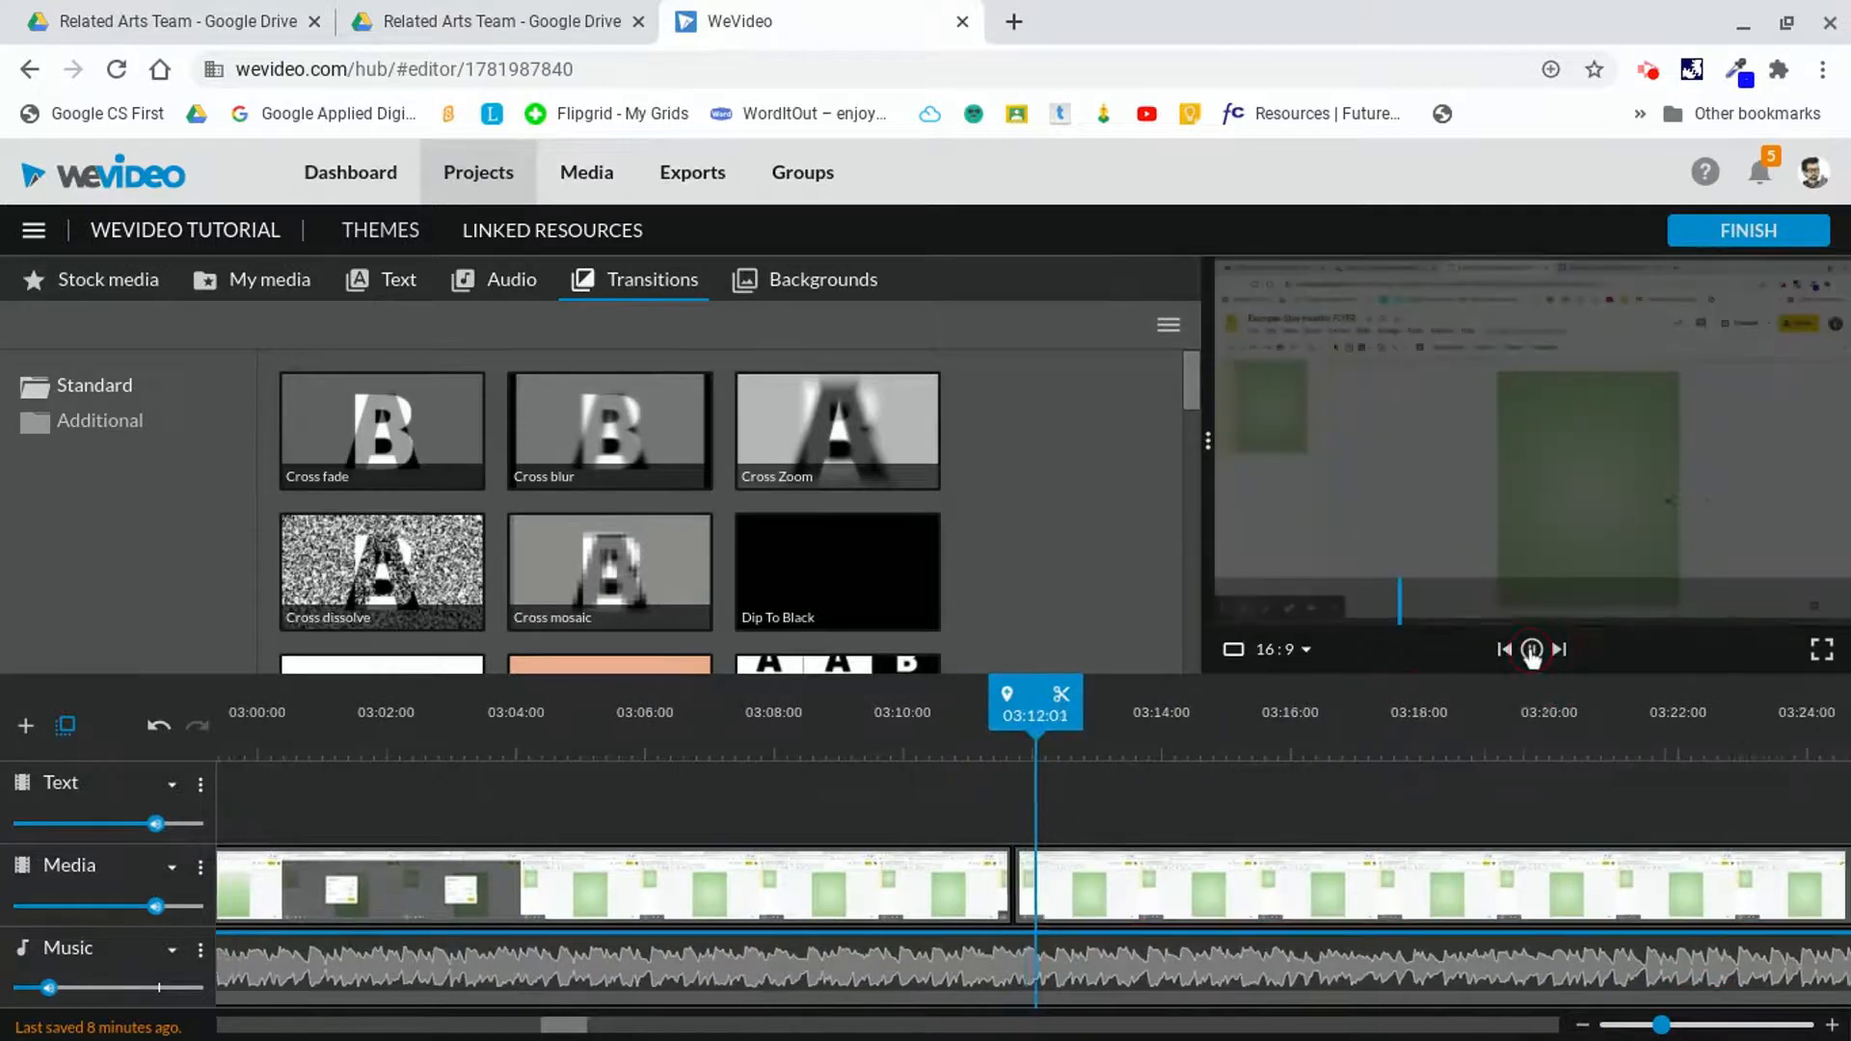
# - Split Flyer pt 2 at 03:12:22, delete the short piece before the split and close the gap to Flyer Pt 1
pyautogui.click(1030, 738)
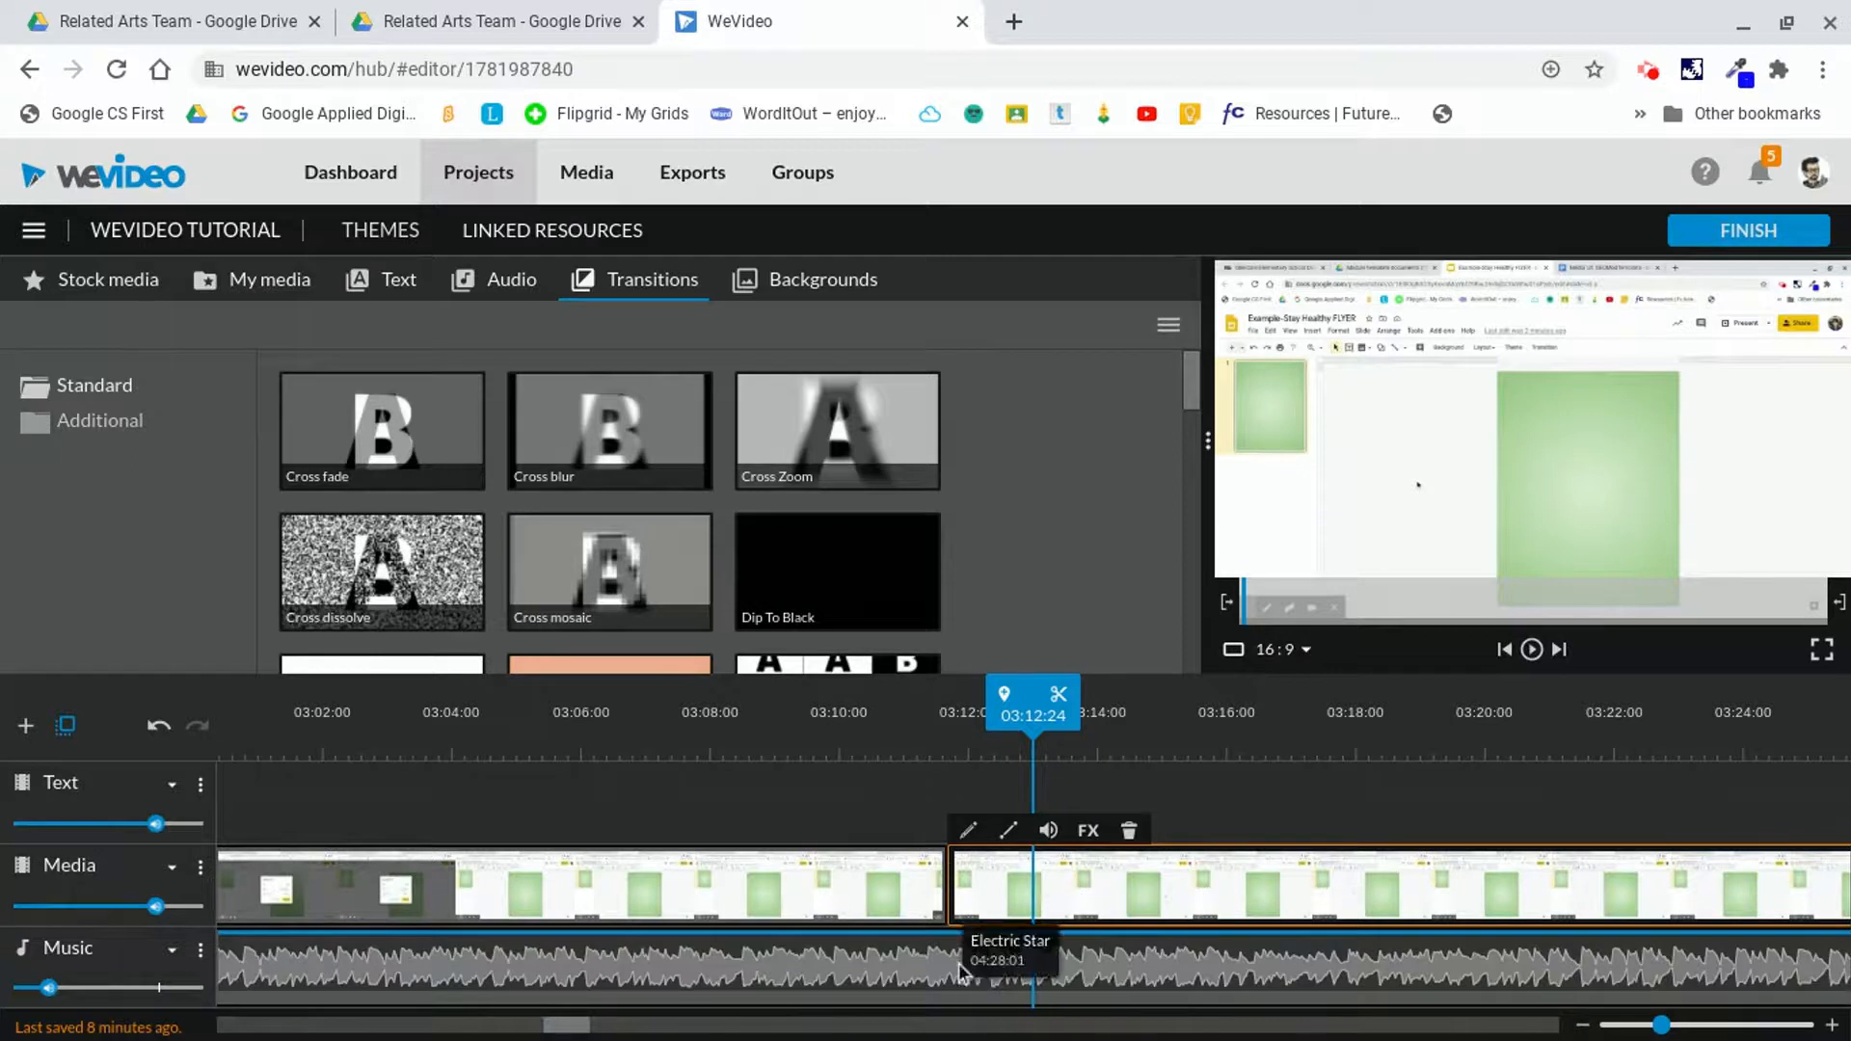
pyautogui.click(1005, 963)
pyautogui.click(1020, 725)
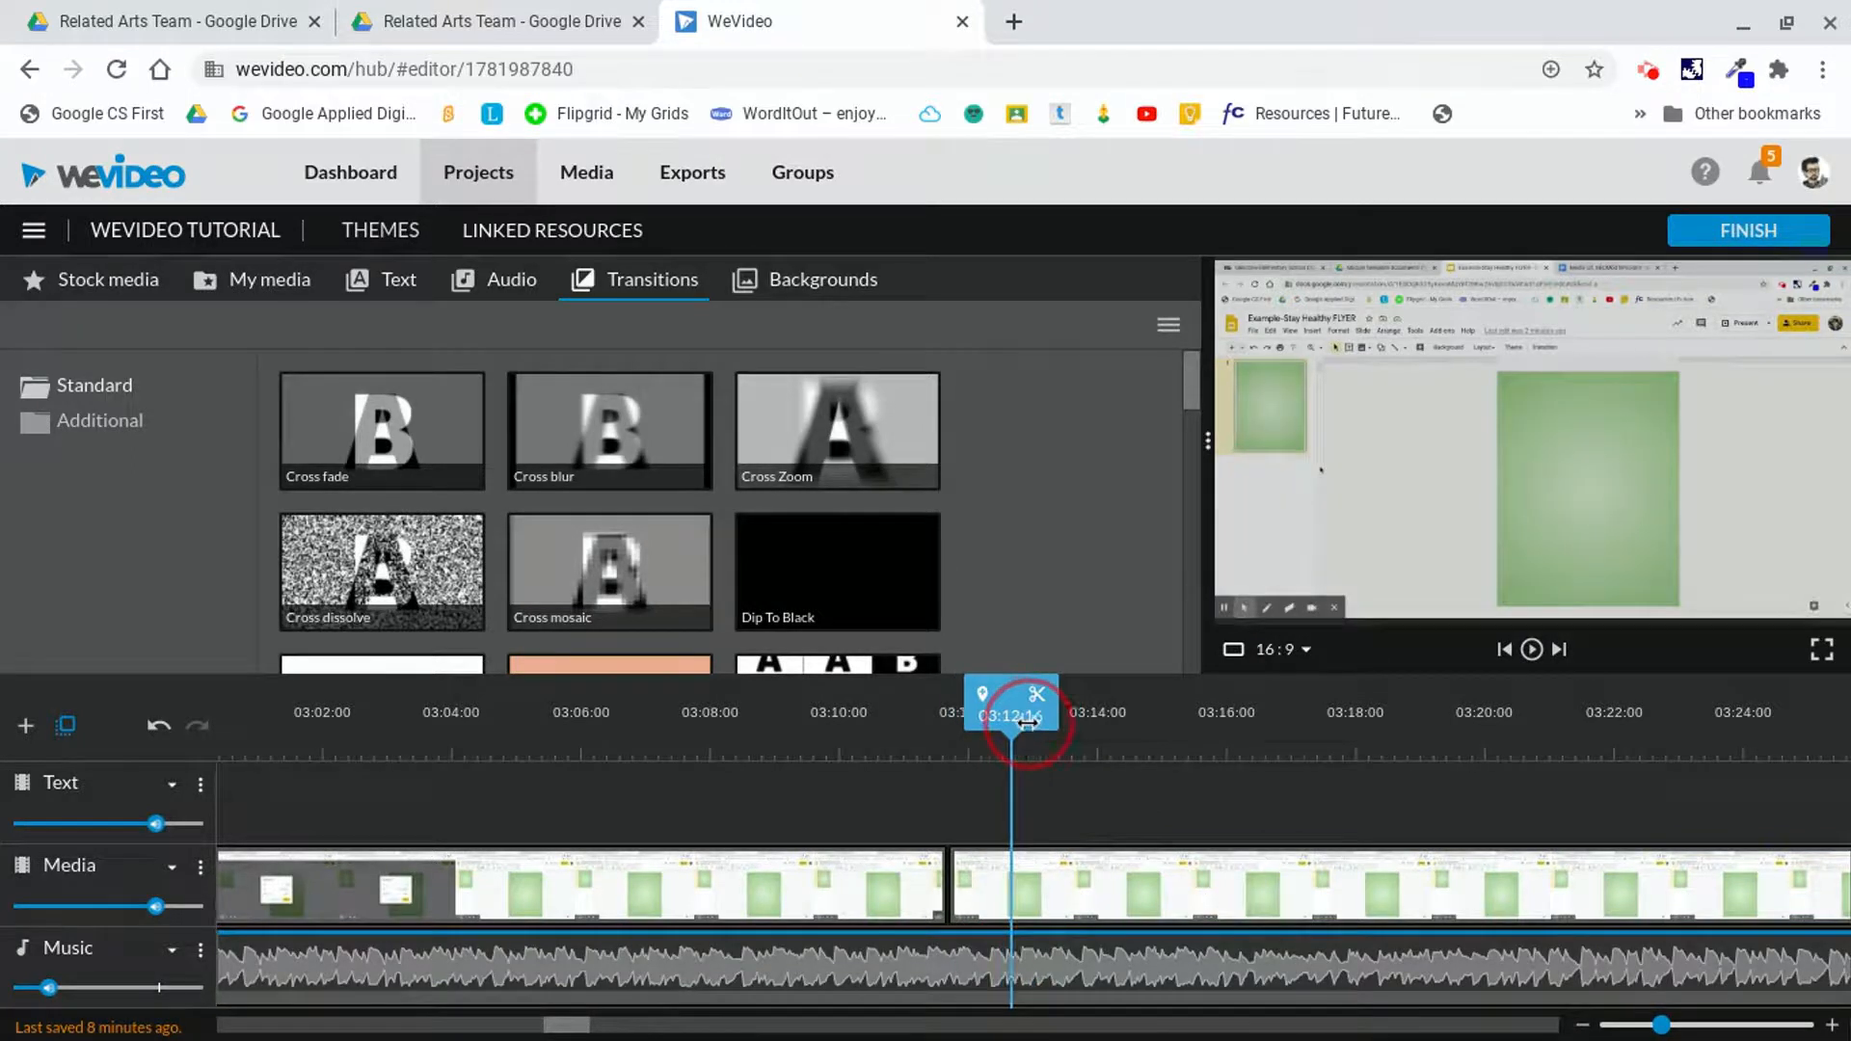
pyautogui.click(1026, 882)
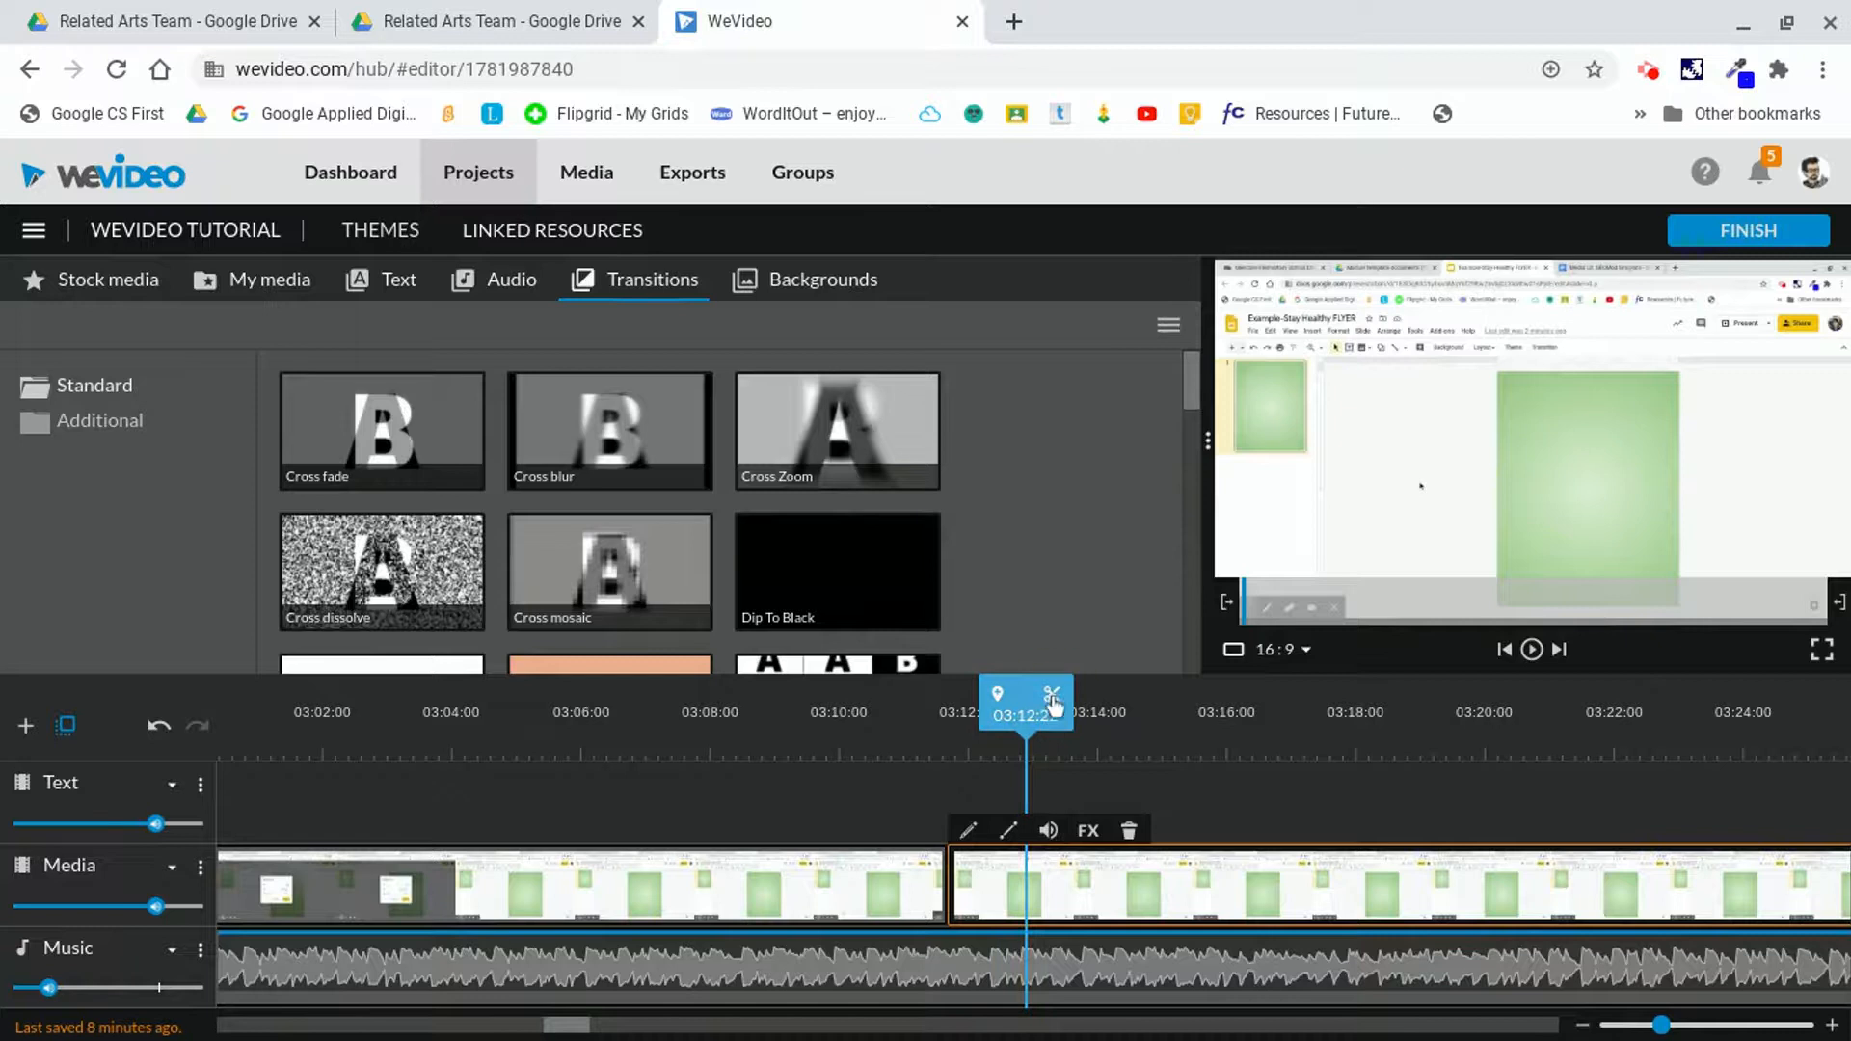
pyautogui.click(1052, 698)
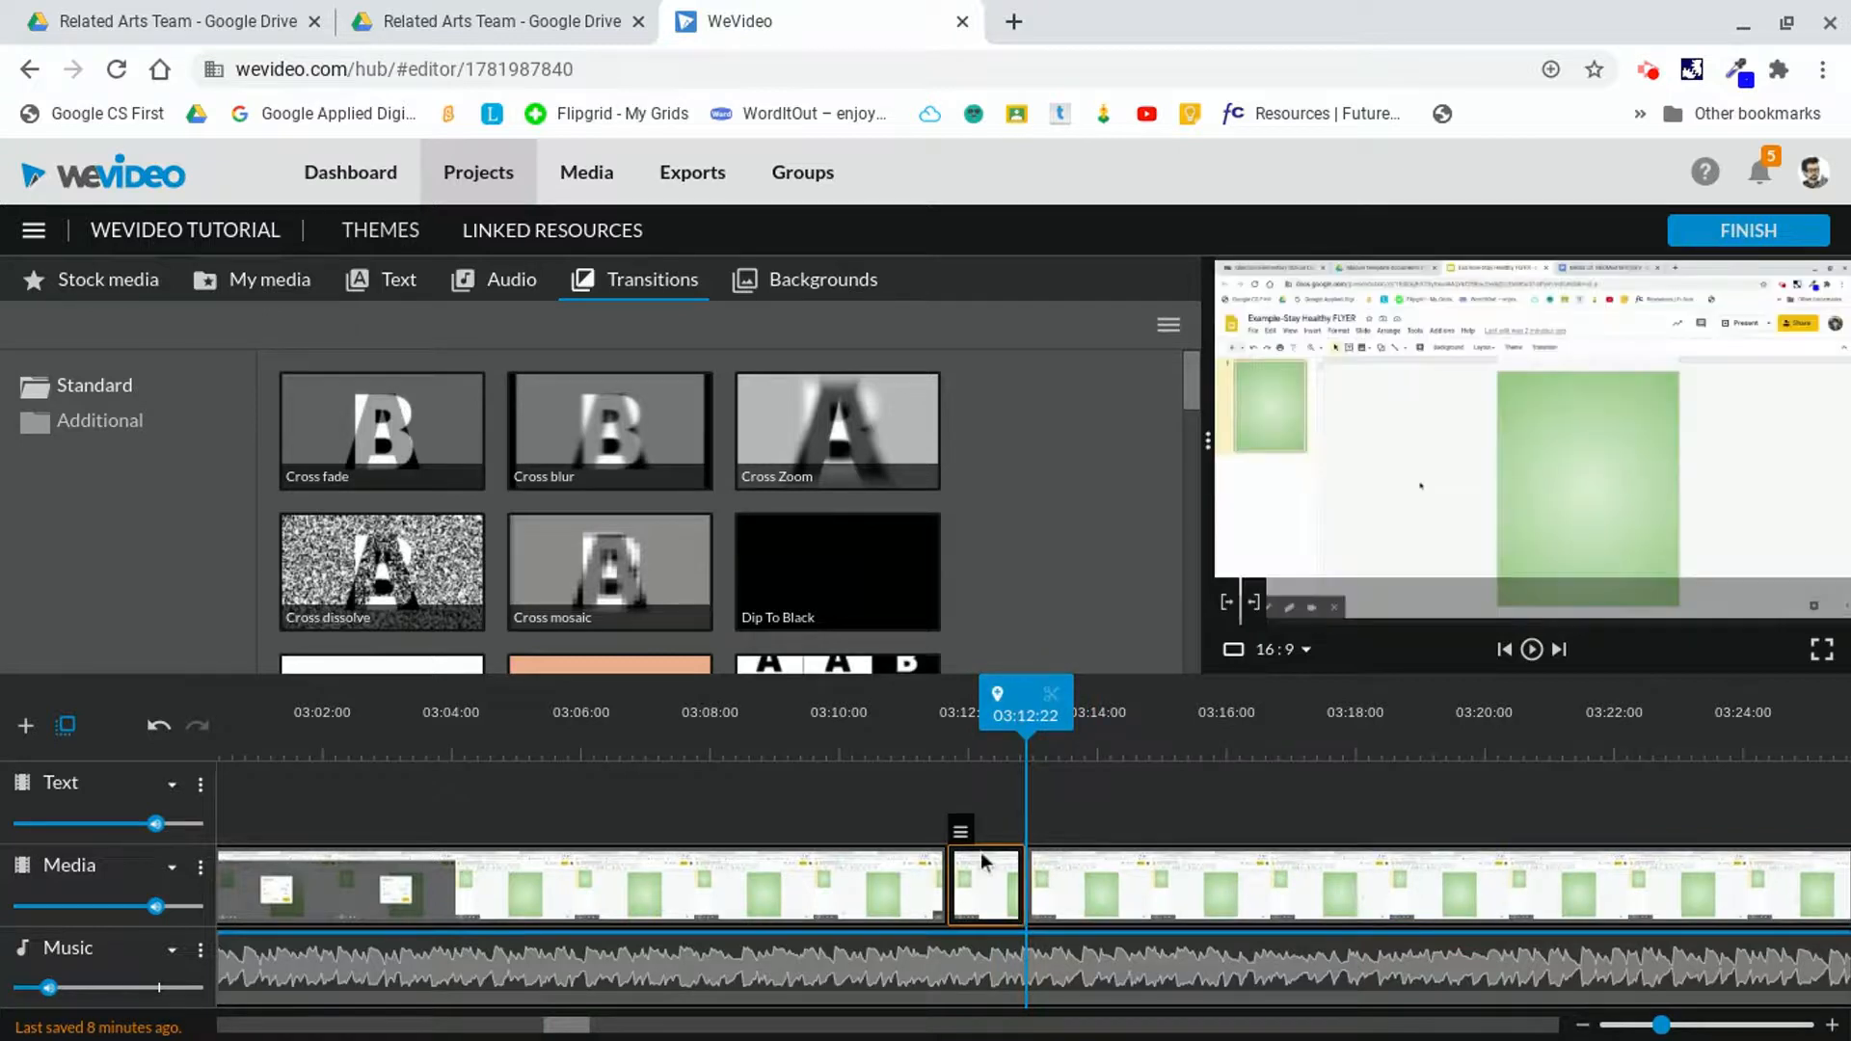
pyautogui.press('Delete')
pyautogui.moveTo(1106, 889); pyautogui.dragTo(1042, 893)
# - Play back the closed-up join between Flyer Pt 1 and the trimmed Flyer pt 2
pyautogui.moveTo(946, 737); pyautogui.dragTo(923, 735)
pyautogui.click(1532, 649)
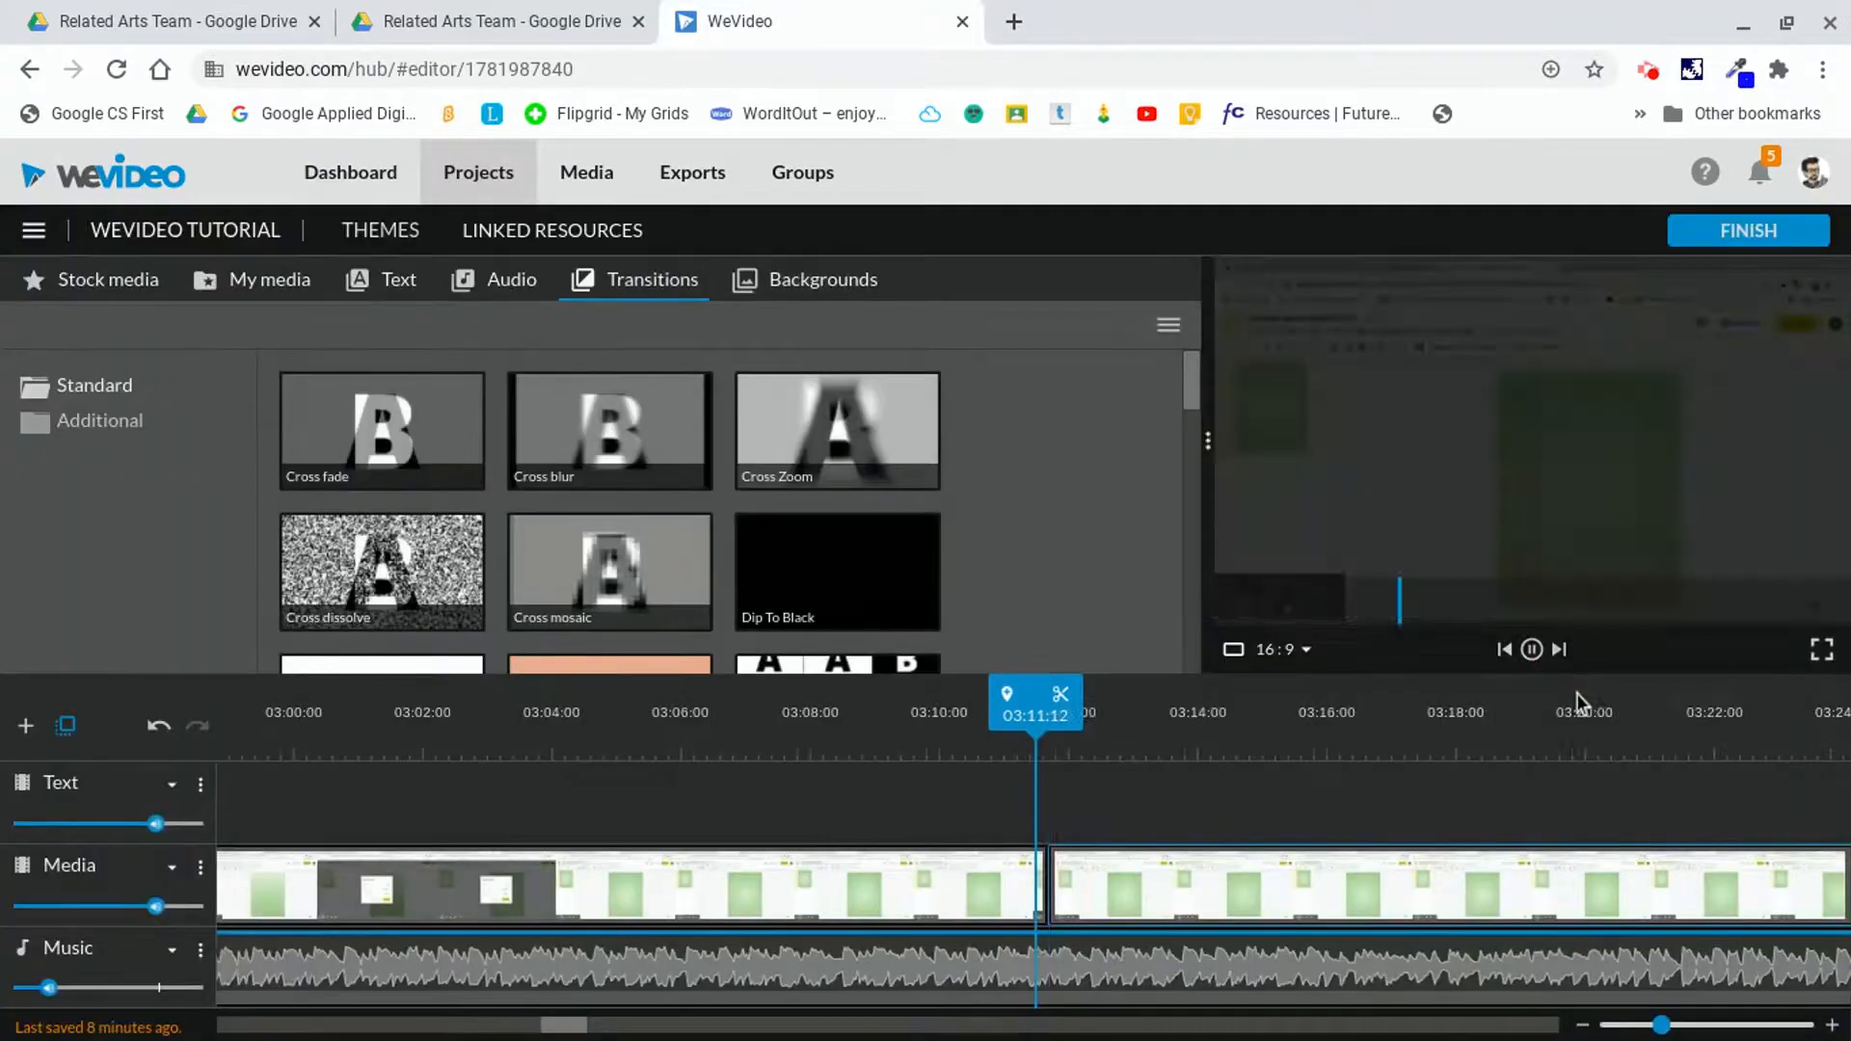
pyautogui.click(1537, 655)
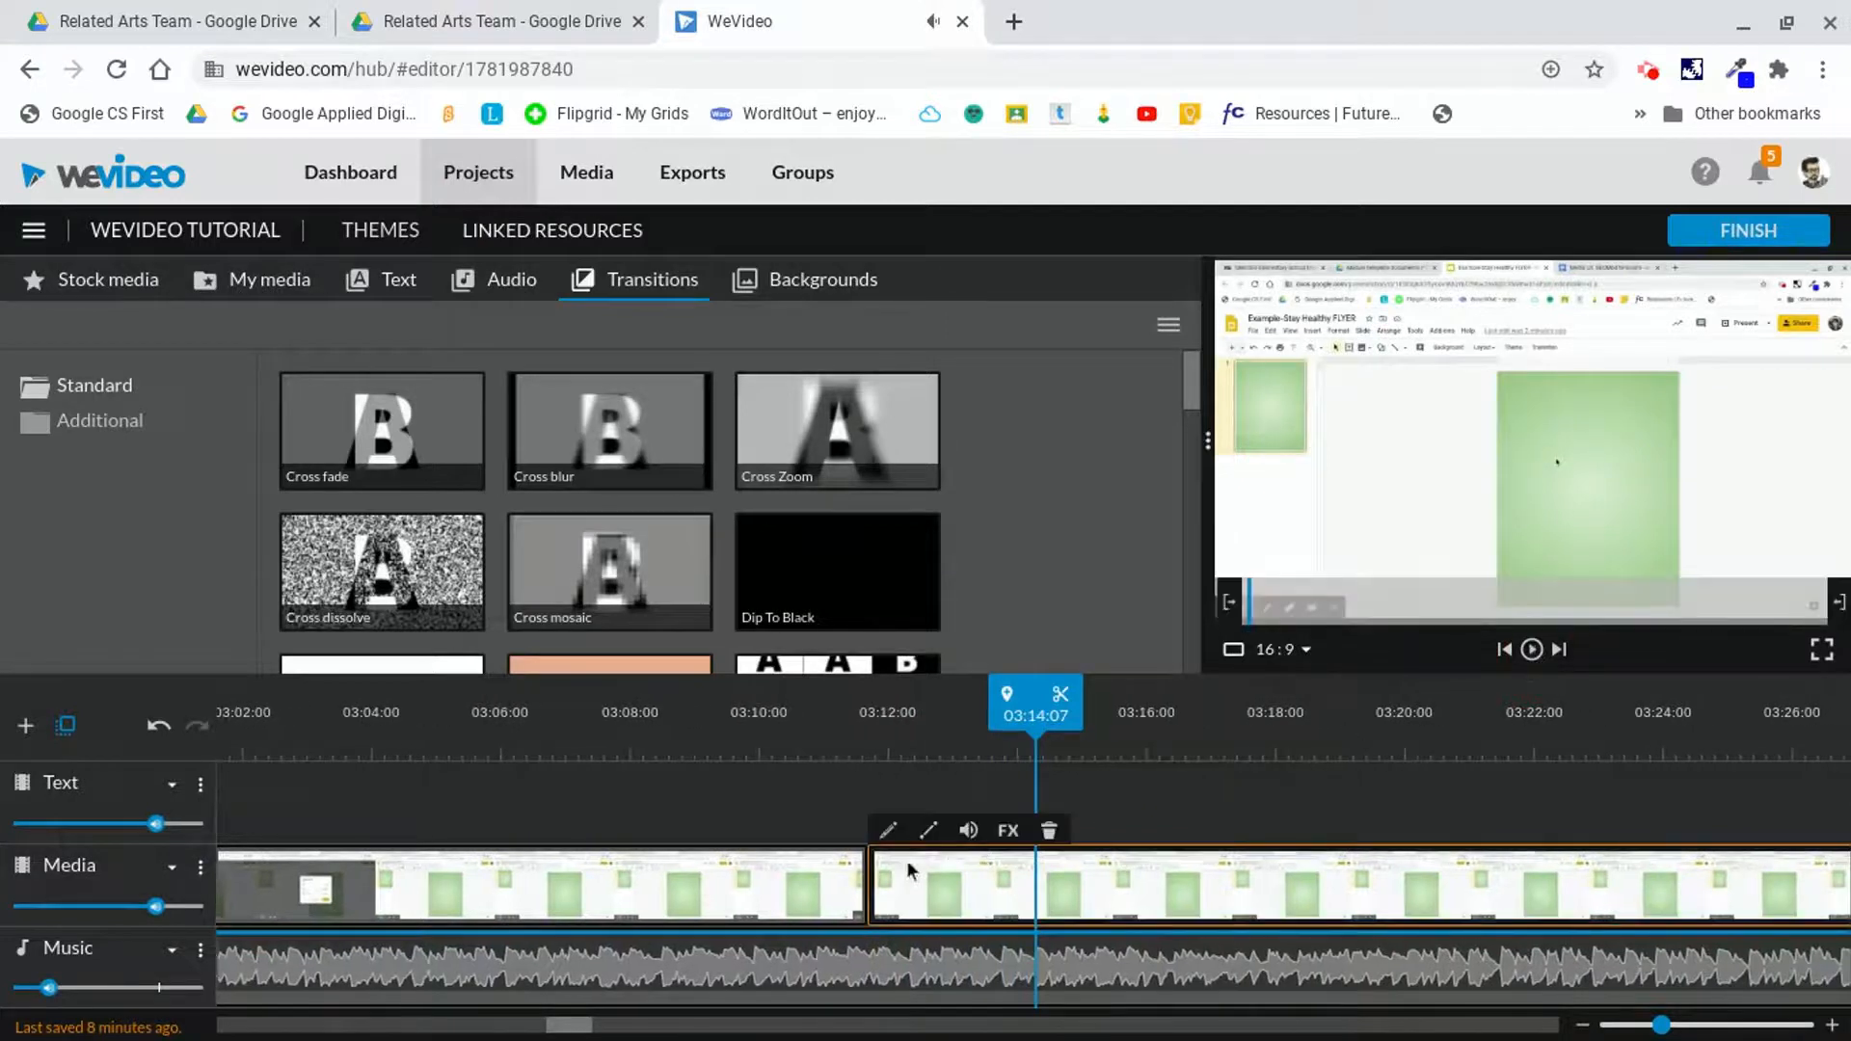
# - Switch the Fade animation of the trimmed Flyer pt 2 off and on again, check its fade settings and save the changes
pyautogui.click(888, 831)
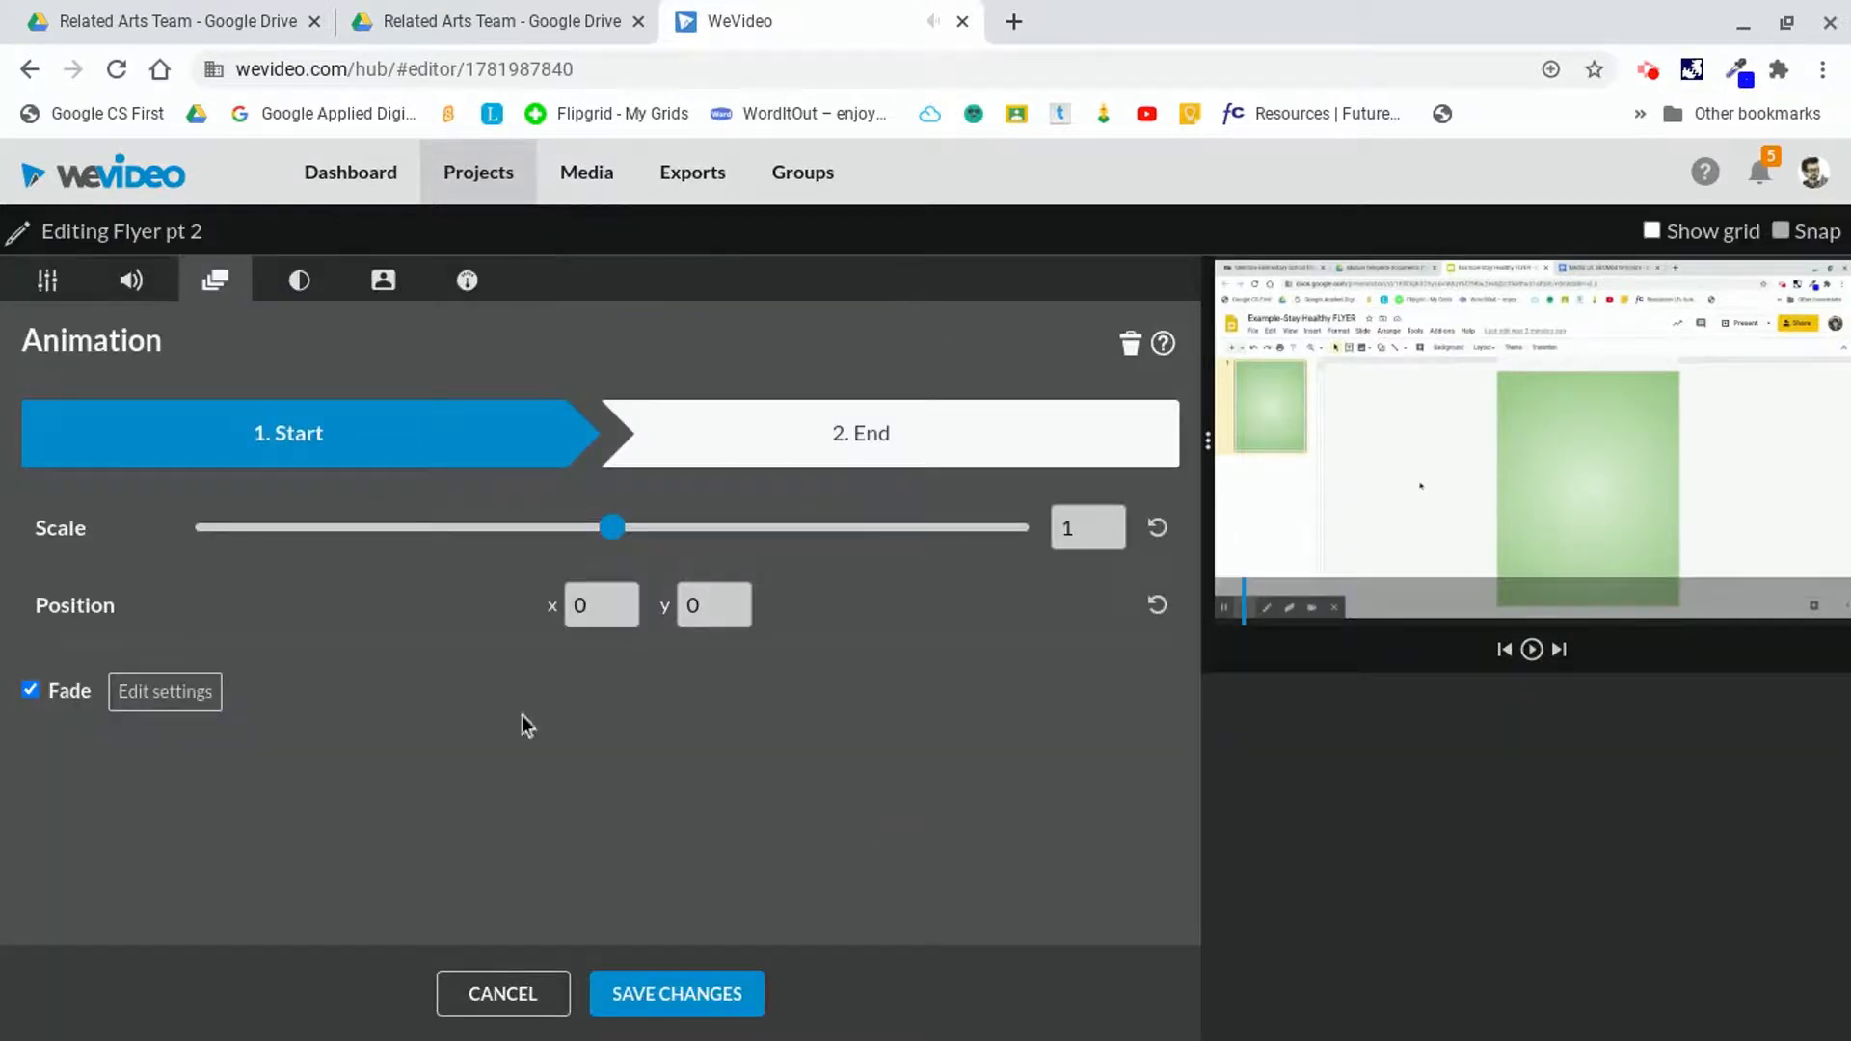
pyautogui.click(125, 695)
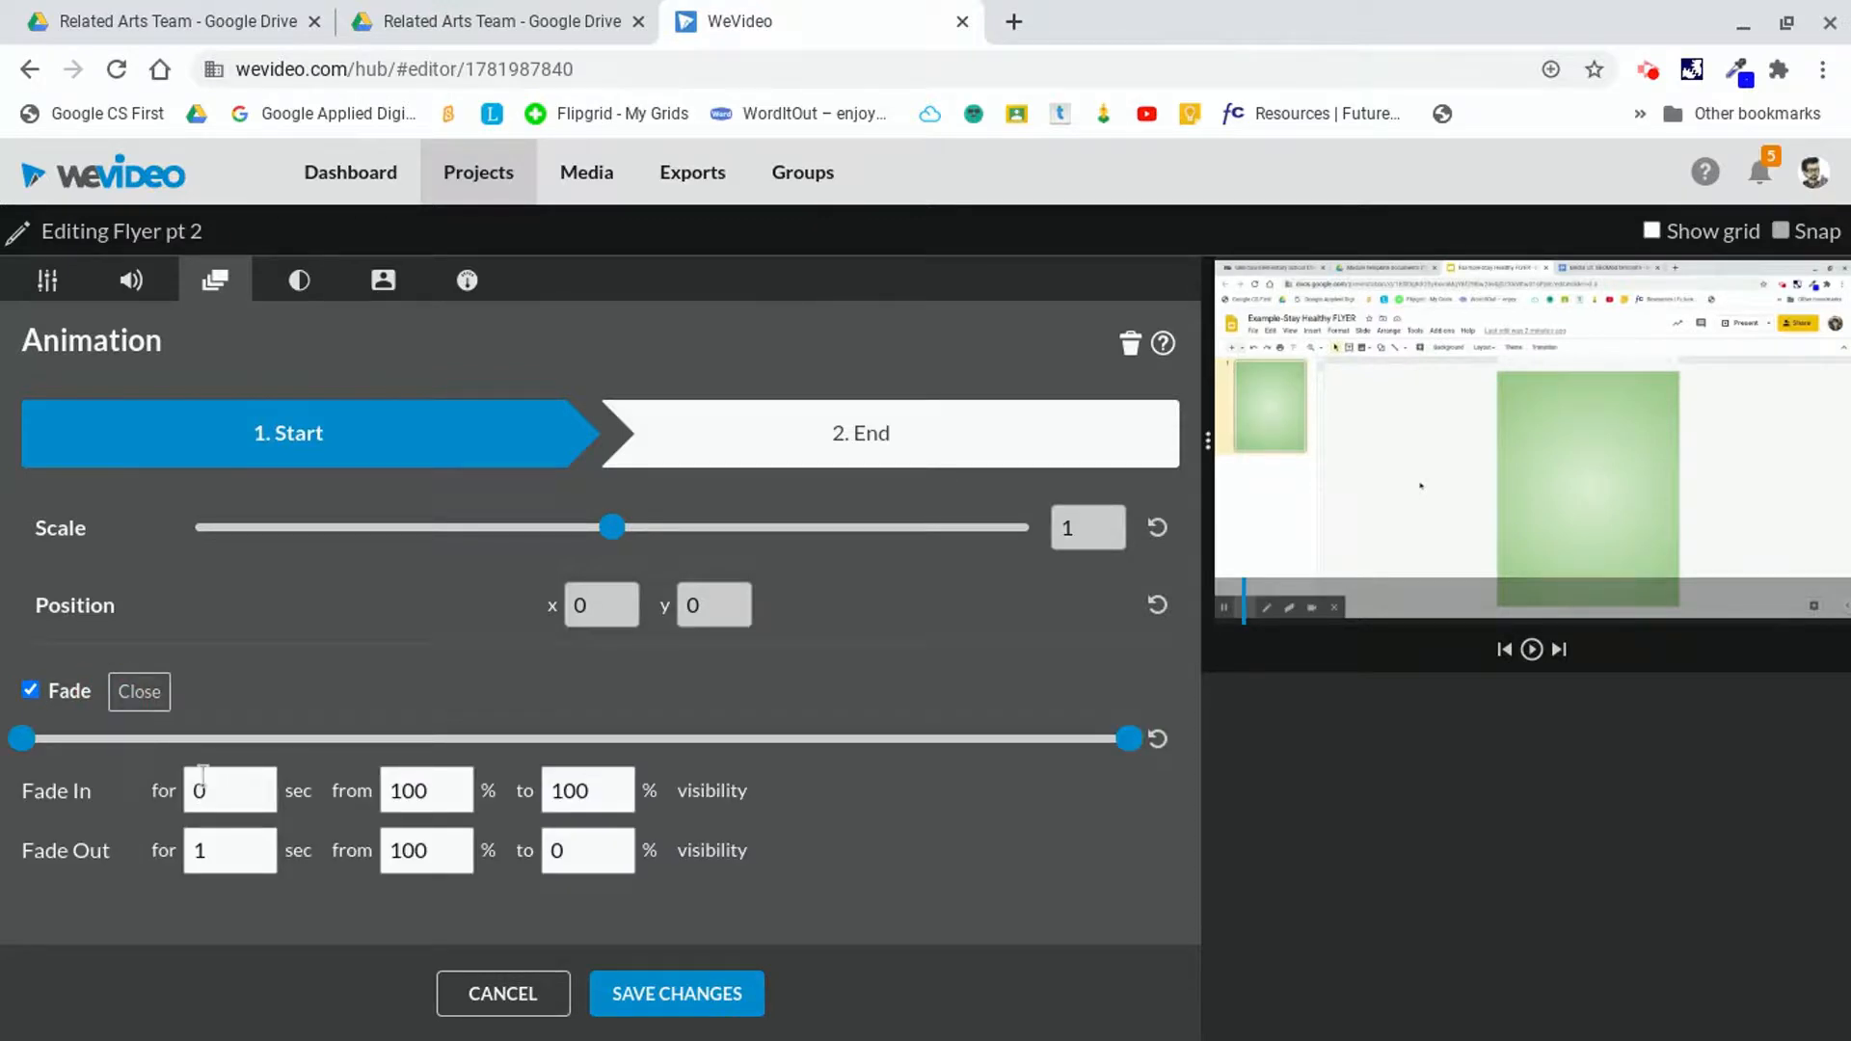
pyautogui.click(31, 691)
pyautogui.click(31, 690)
pyautogui.click(138, 692)
pyautogui.click(666, 993)
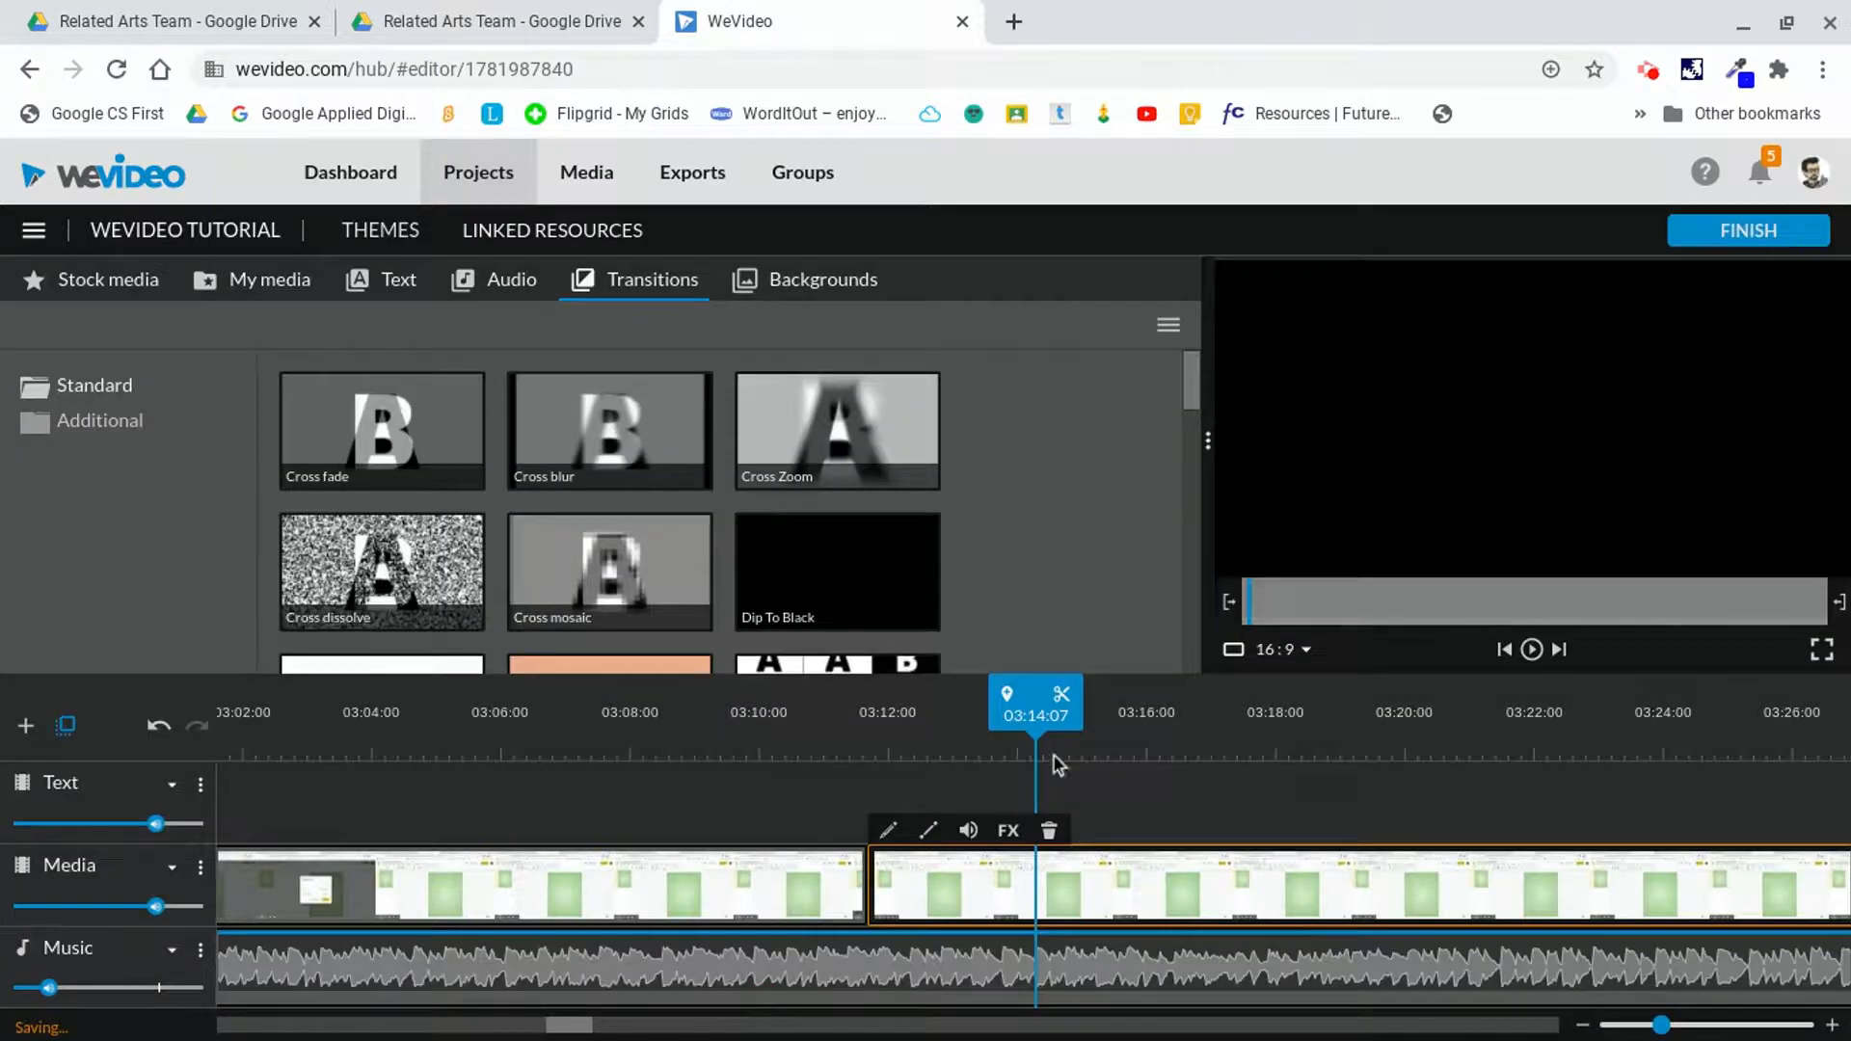
# - Play back the faded join of the flyer clips from 03:10:12
pyautogui.moveTo(1061, 725); pyautogui.dragTo(791, 740)
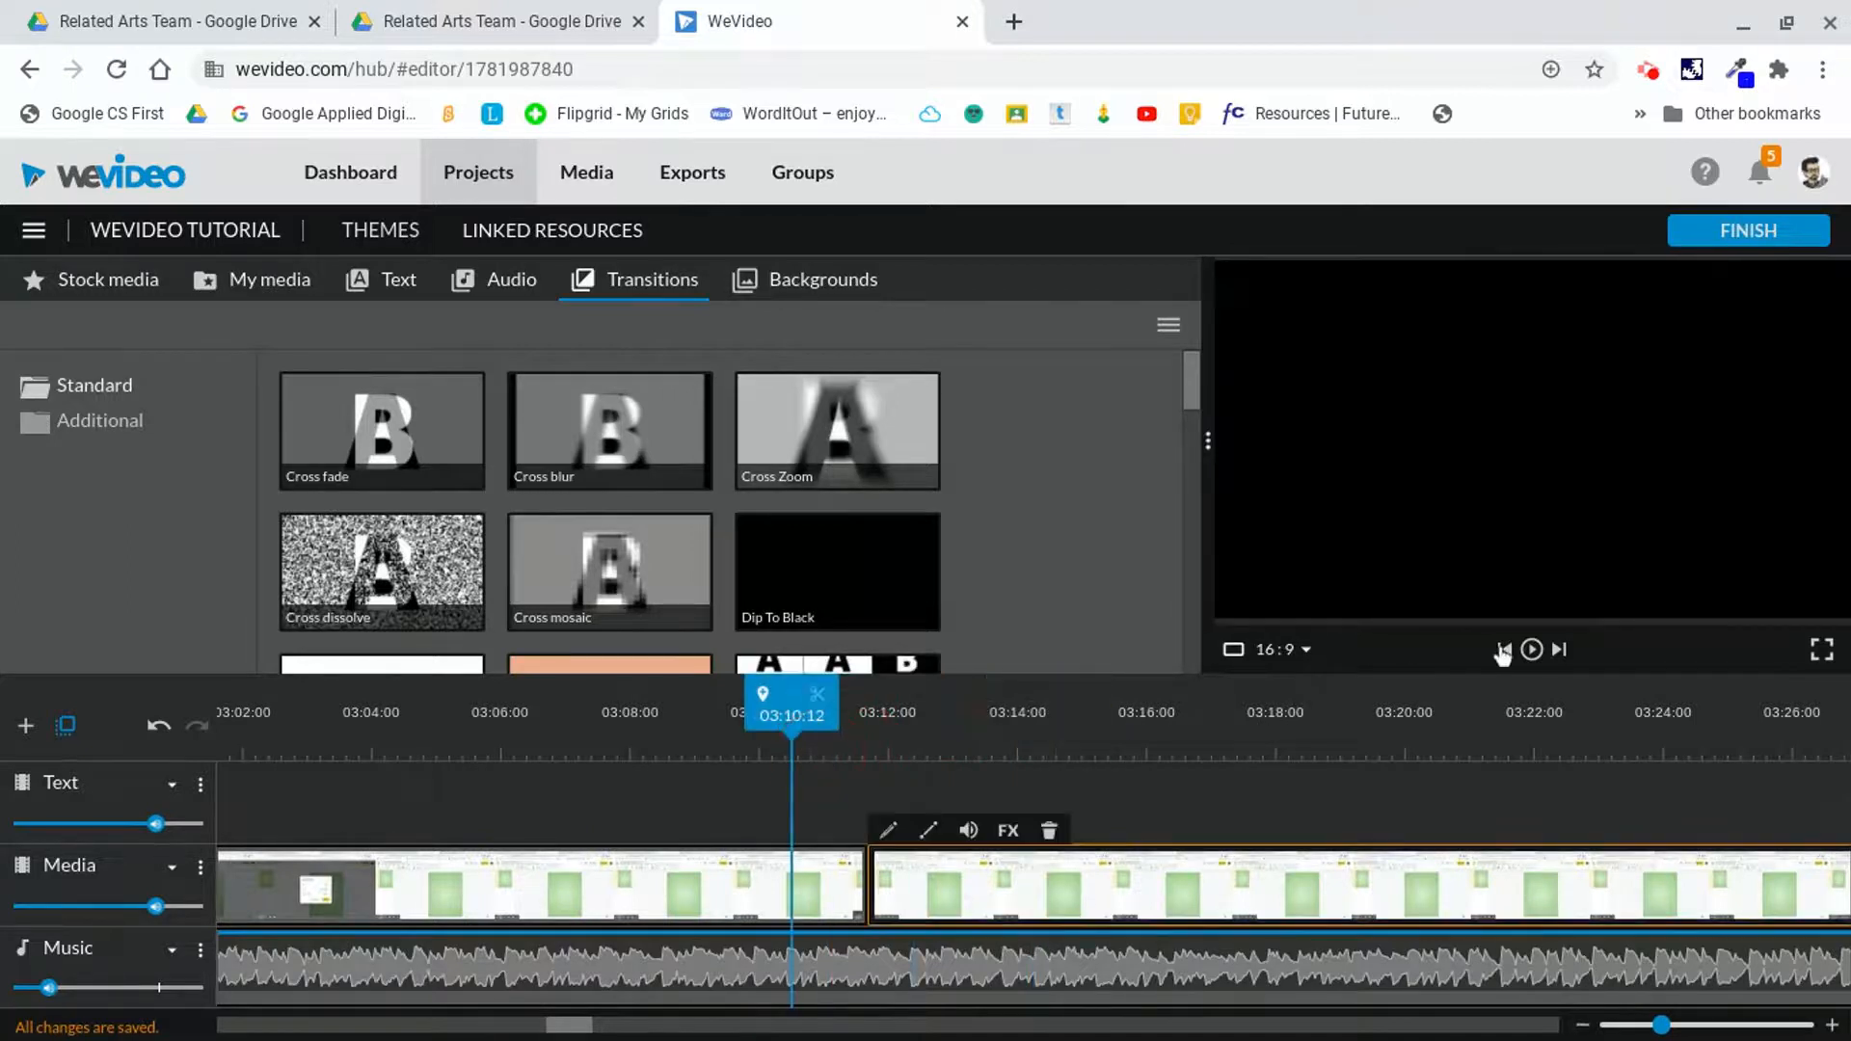
pyautogui.click(1531, 649)
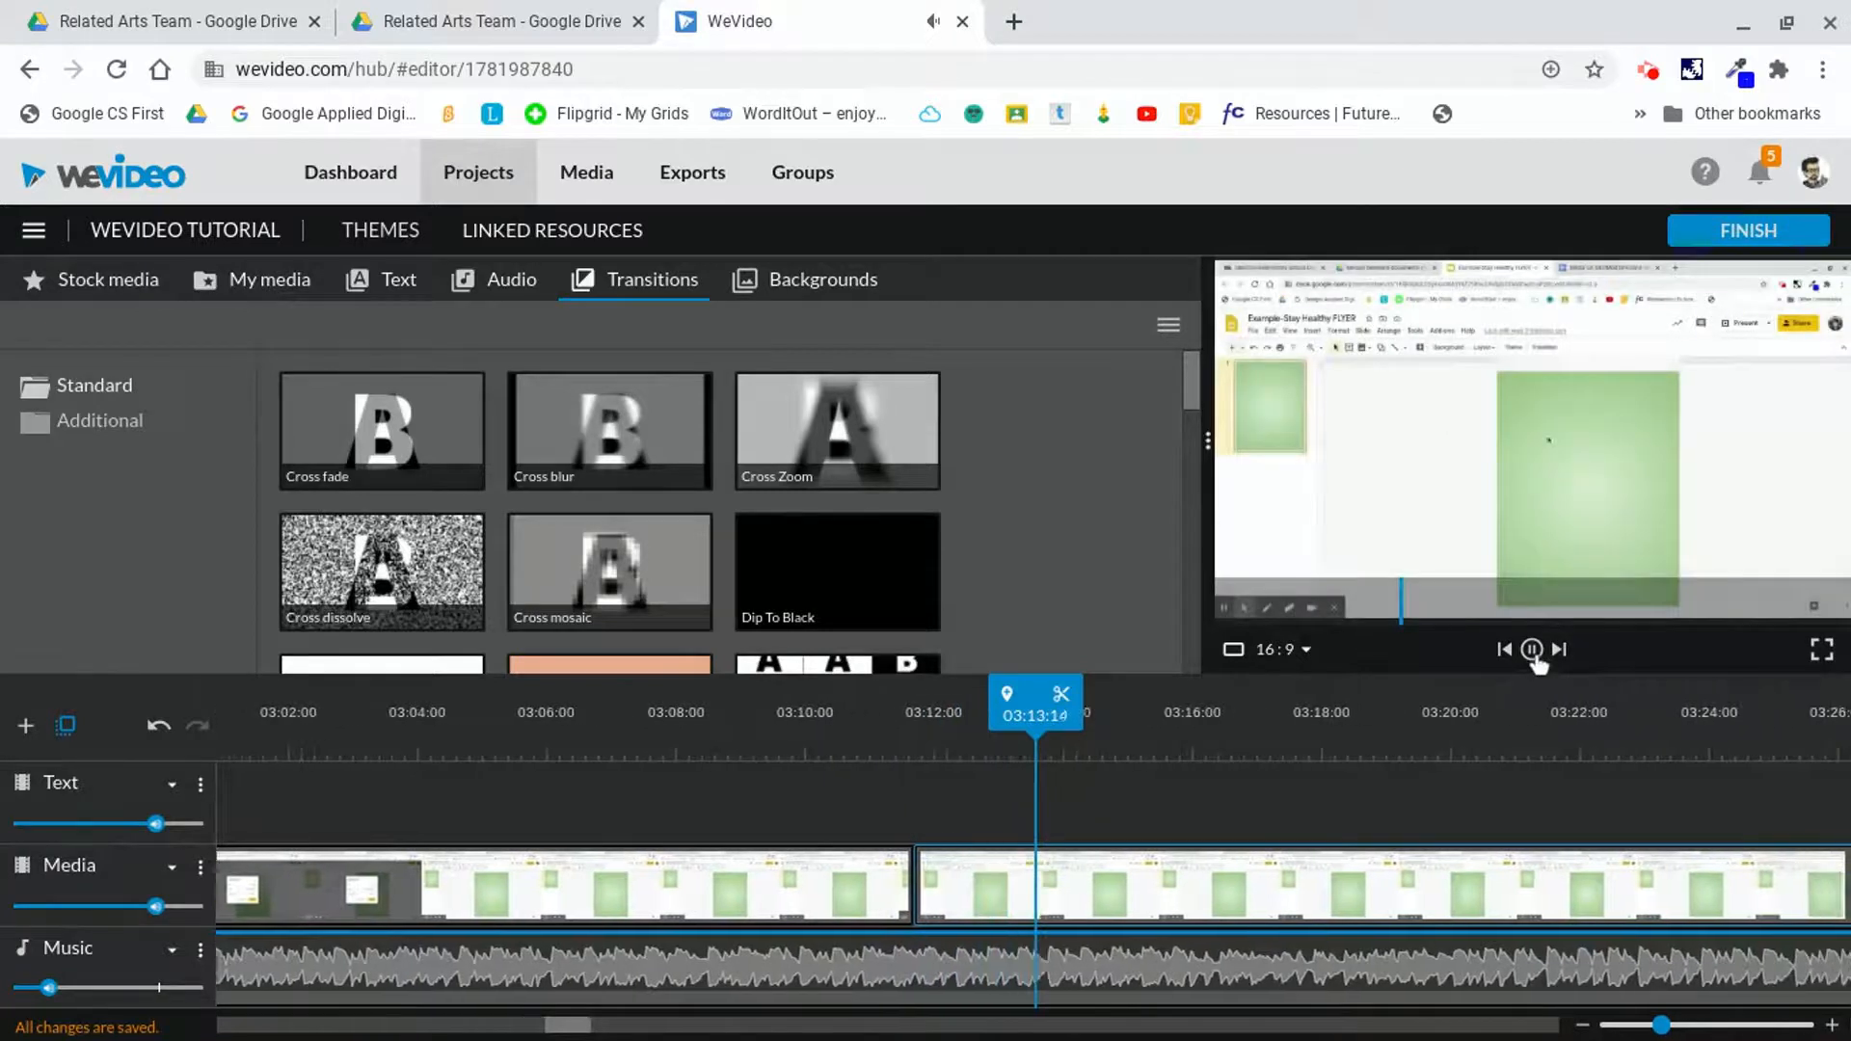
pyautogui.click(1532, 649)
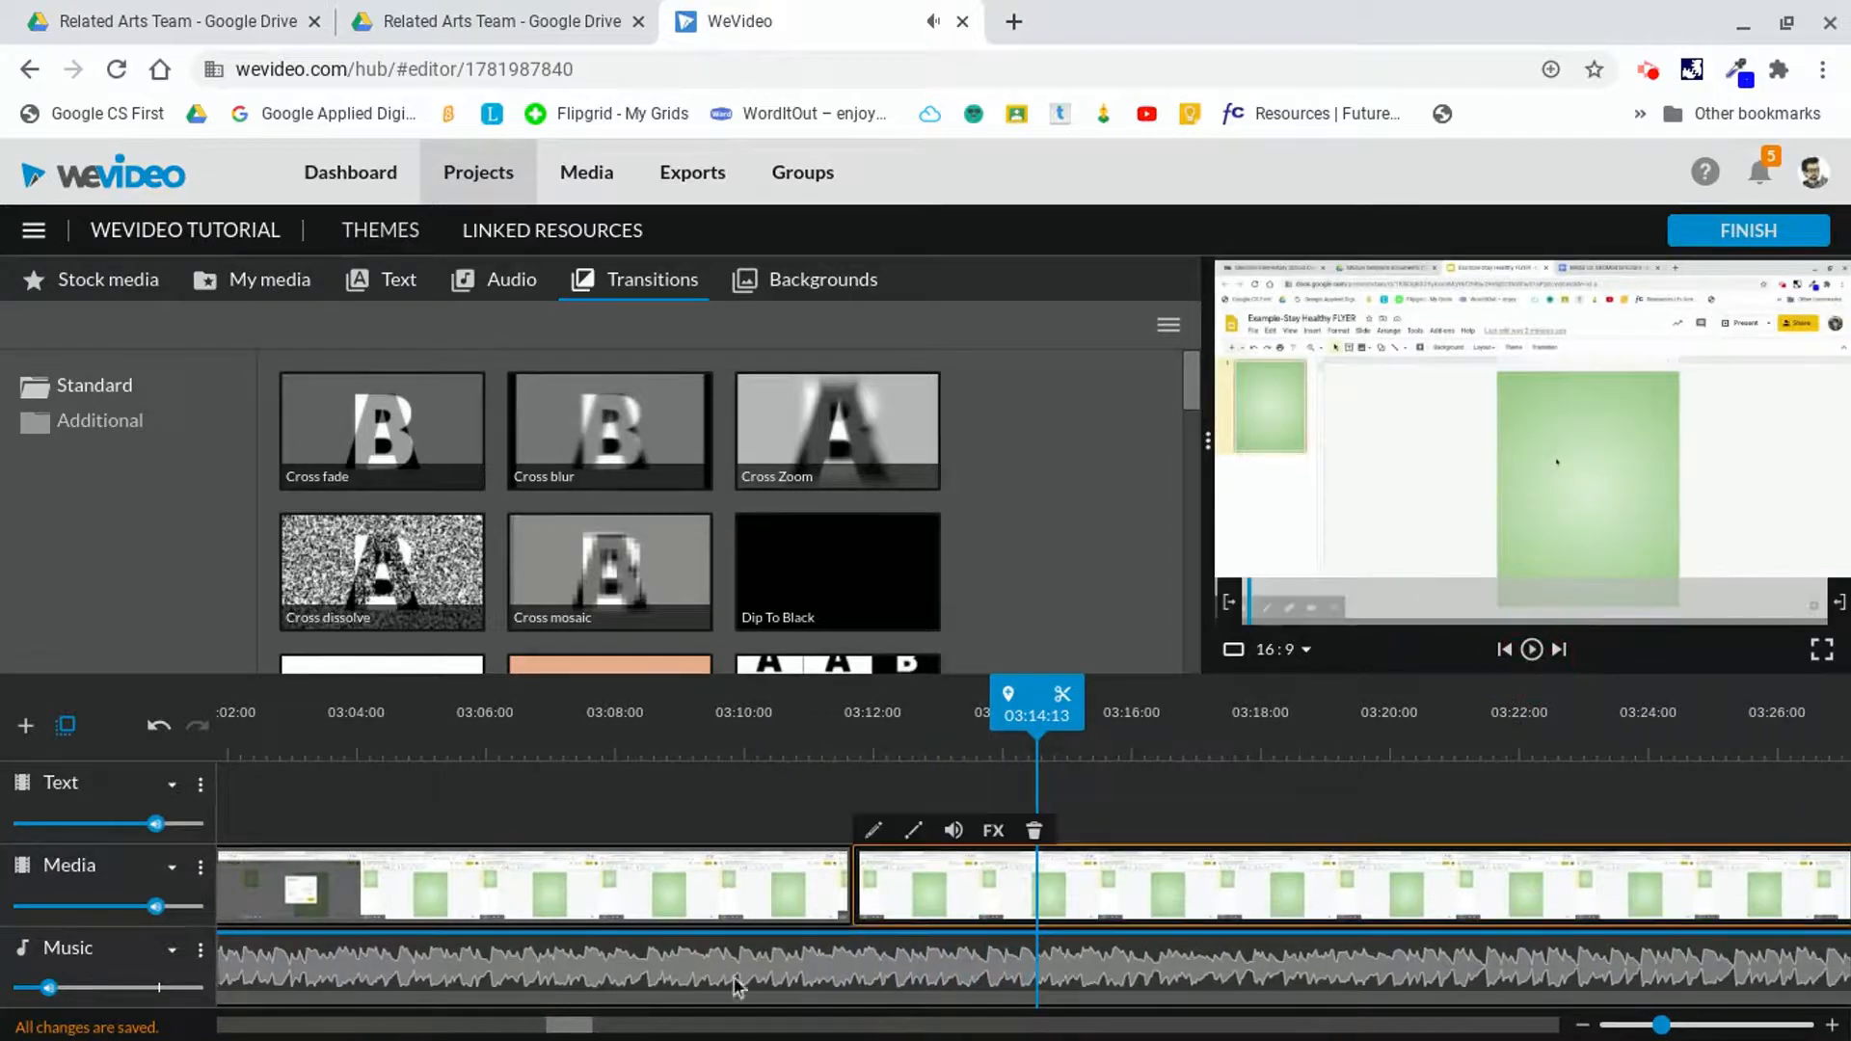
# - Copy the long Electric Star music clip and paste it on the Music track at 04:55:20, just past its end
pyautogui.moveTo(584, 1034); pyautogui.dragTo(936, 1037)
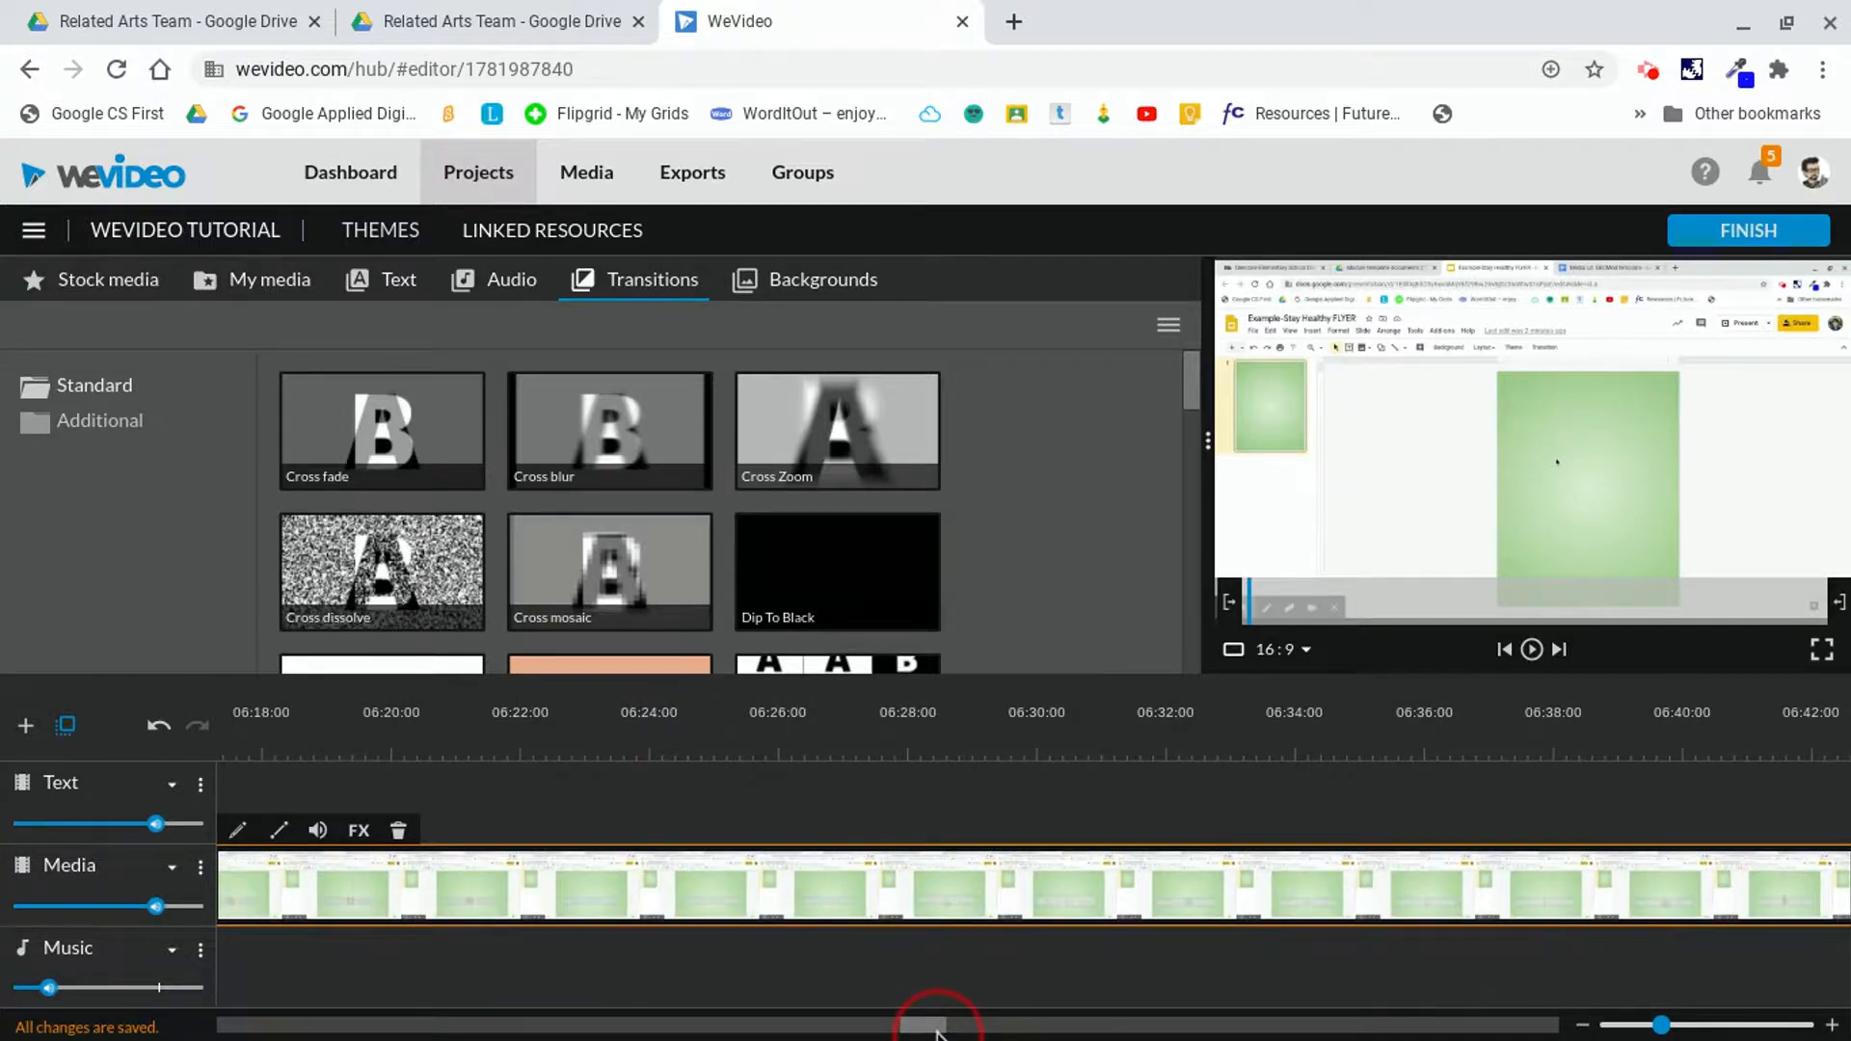
pyautogui.moveTo(967, 1032); pyautogui.dragTo(541, 1013)
pyautogui.moveTo(670, 1028); pyautogui.dragTo(259, 1024)
pyautogui.moveTo(1659, 1027); pyautogui.dragTo(1620, 1028)
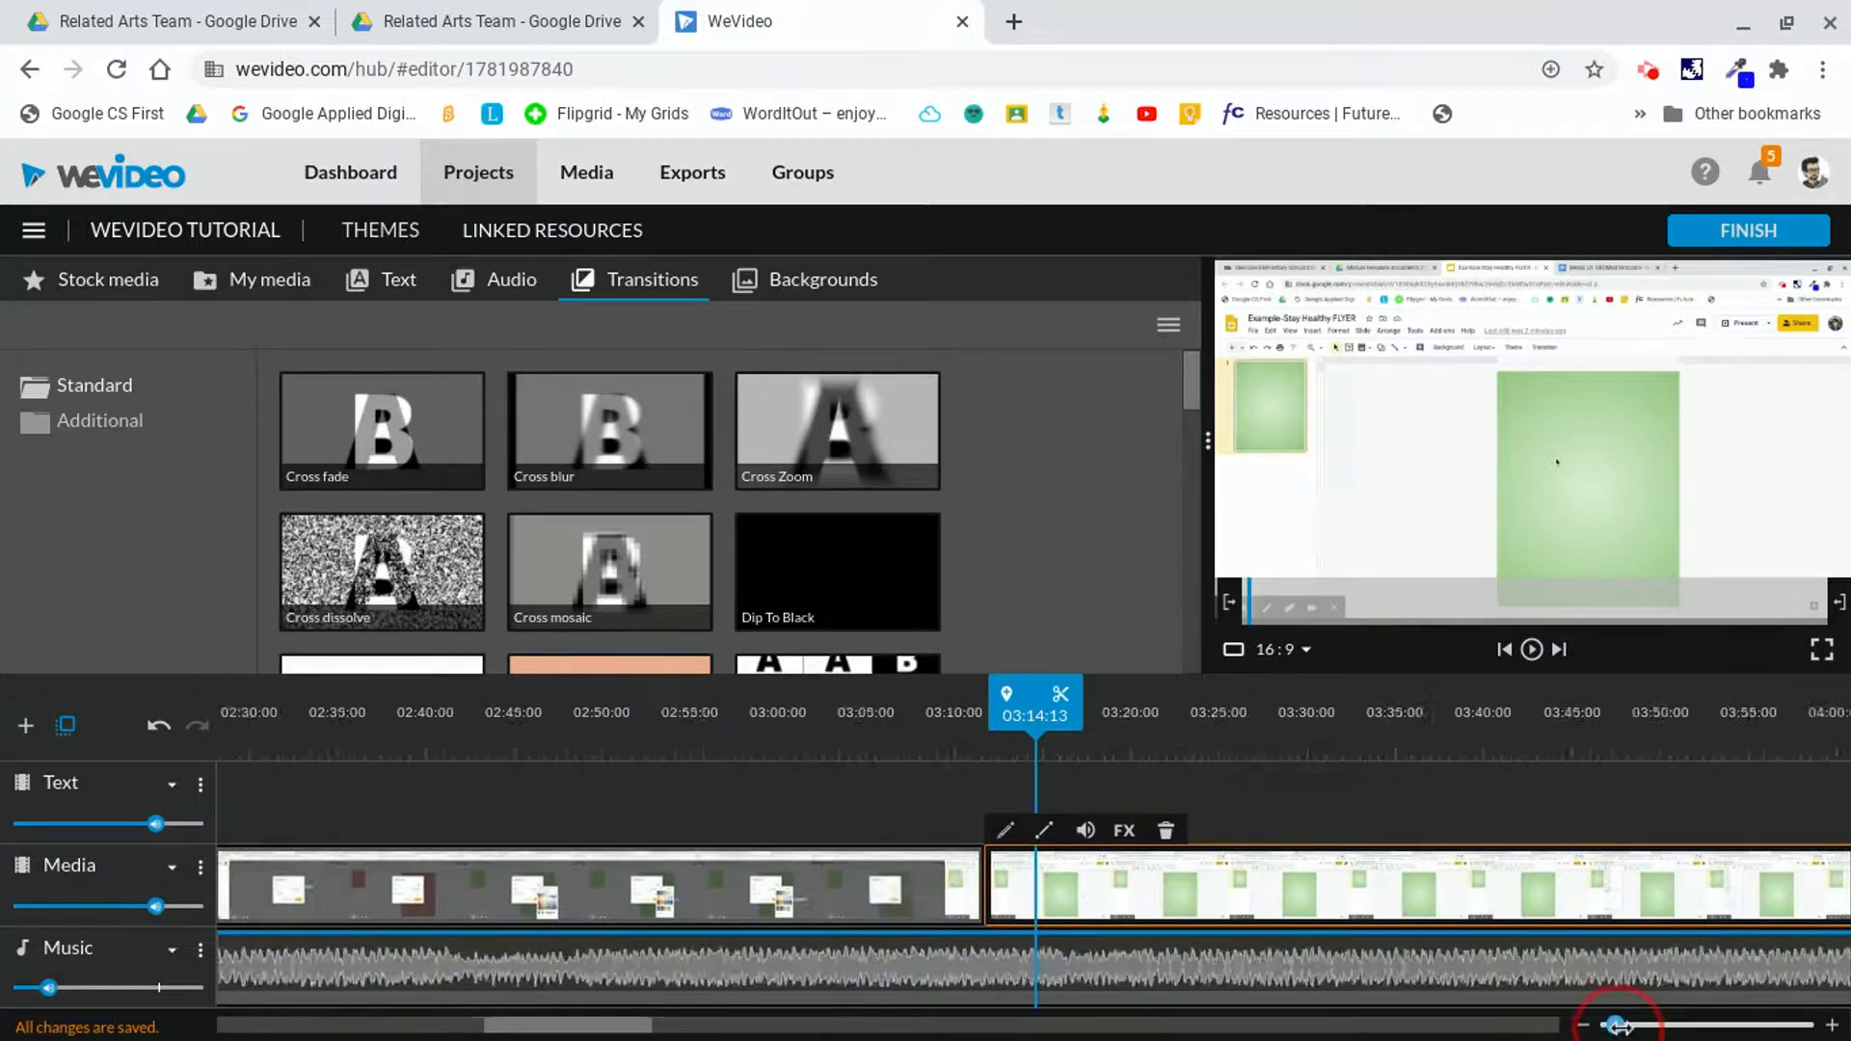
pyautogui.moveTo(598, 1024); pyautogui.dragTo(306, 1024)
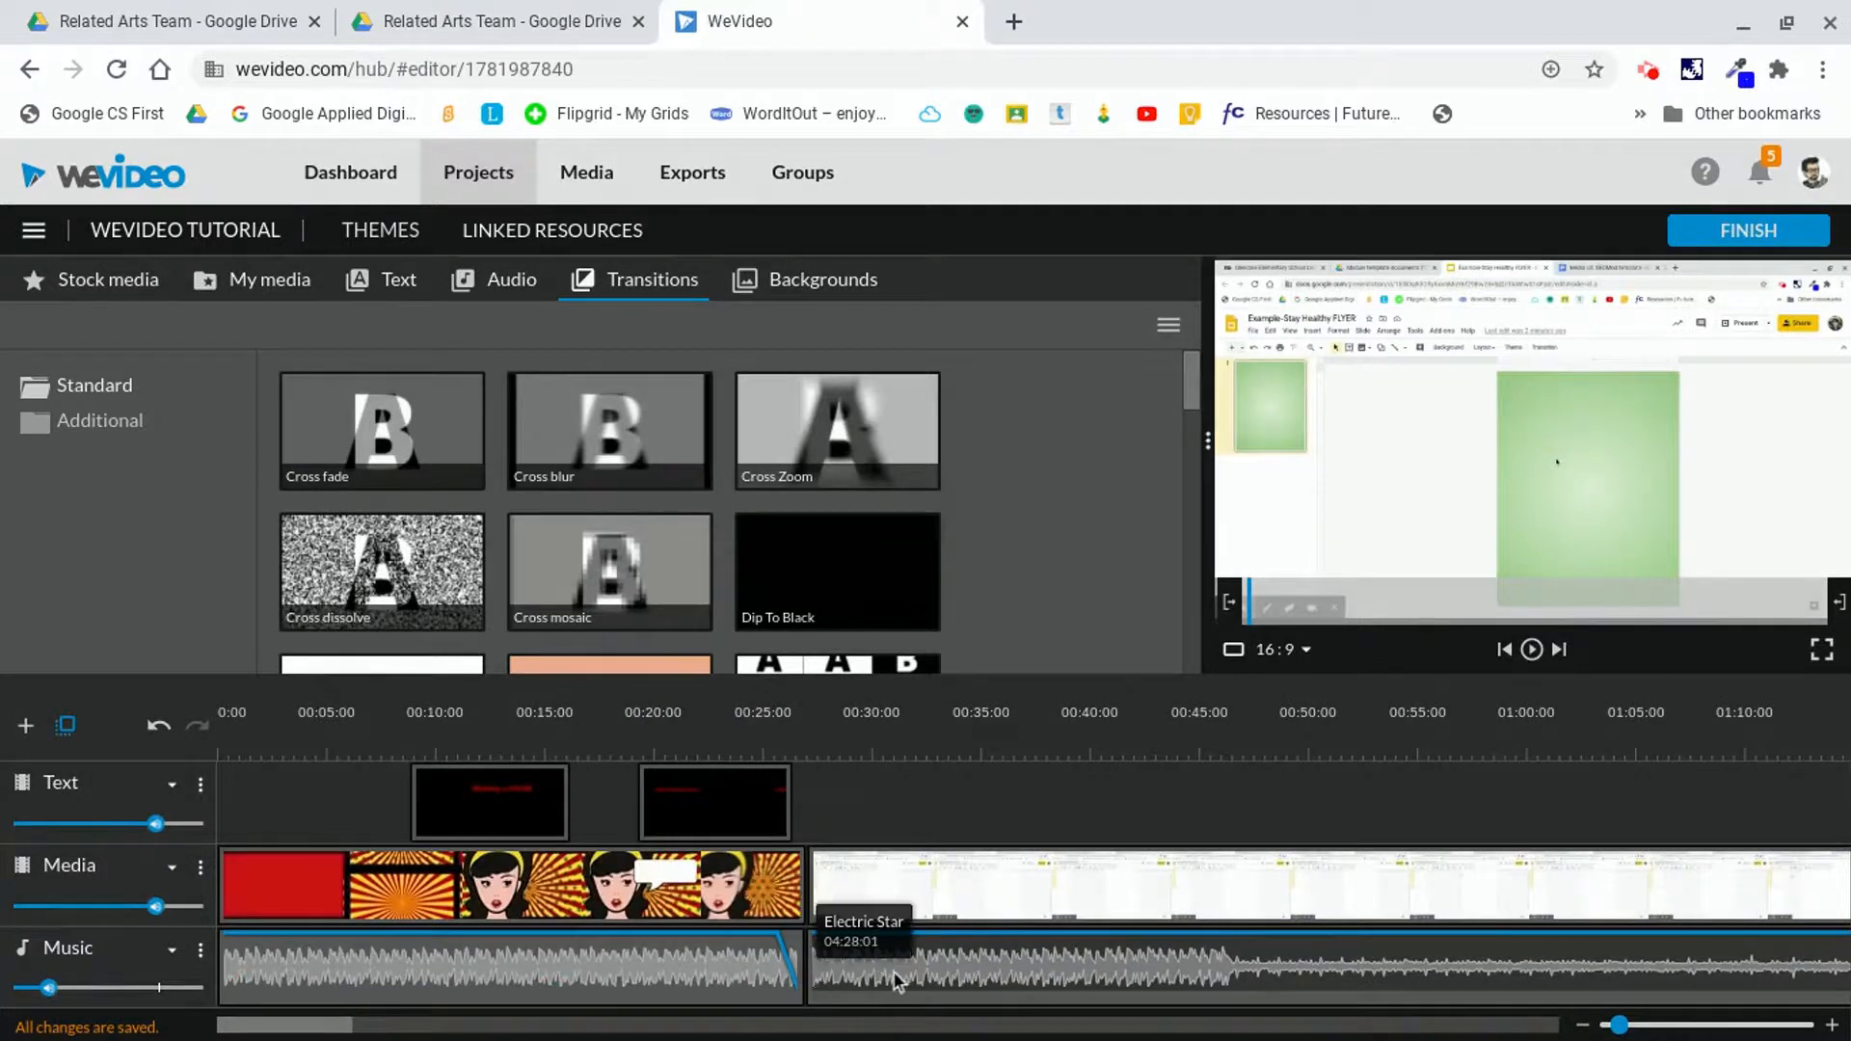
pyautogui.click(1154, 957)
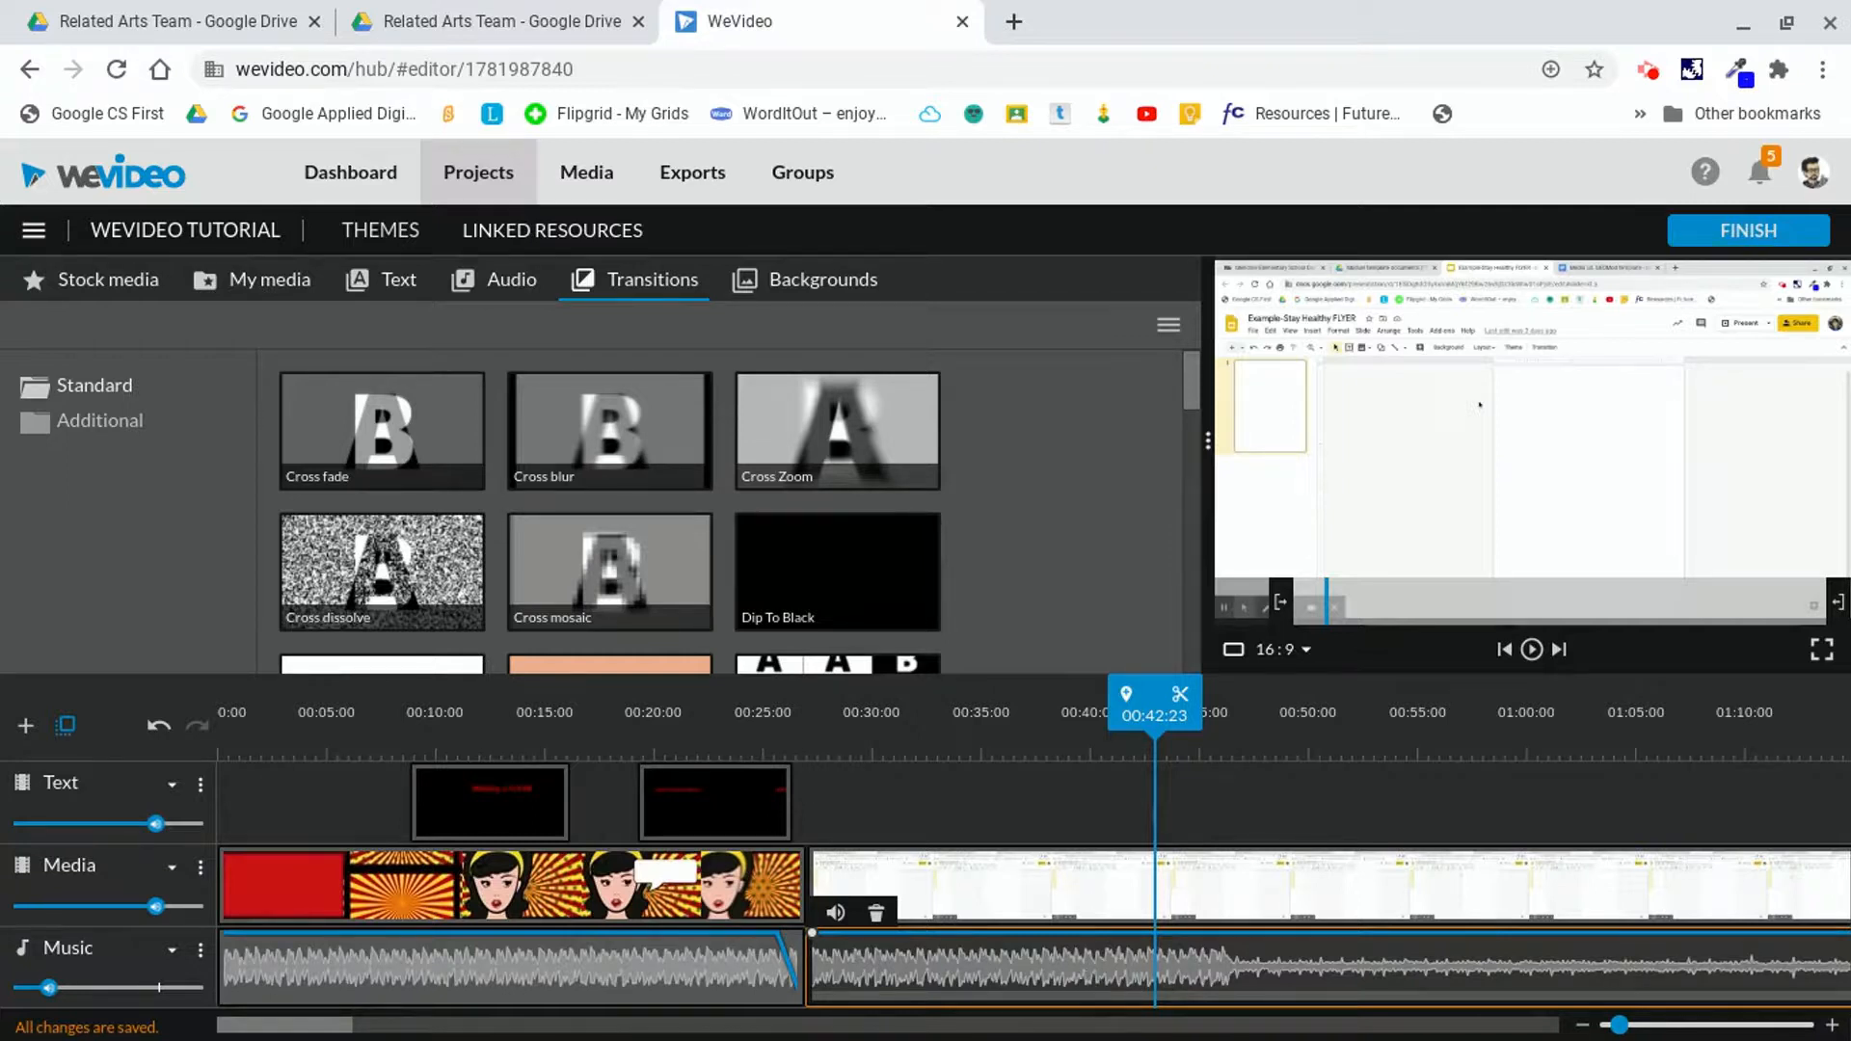
pyautogui.moveTo(332, 1022); pyautogui.dragTo(803, 1029)
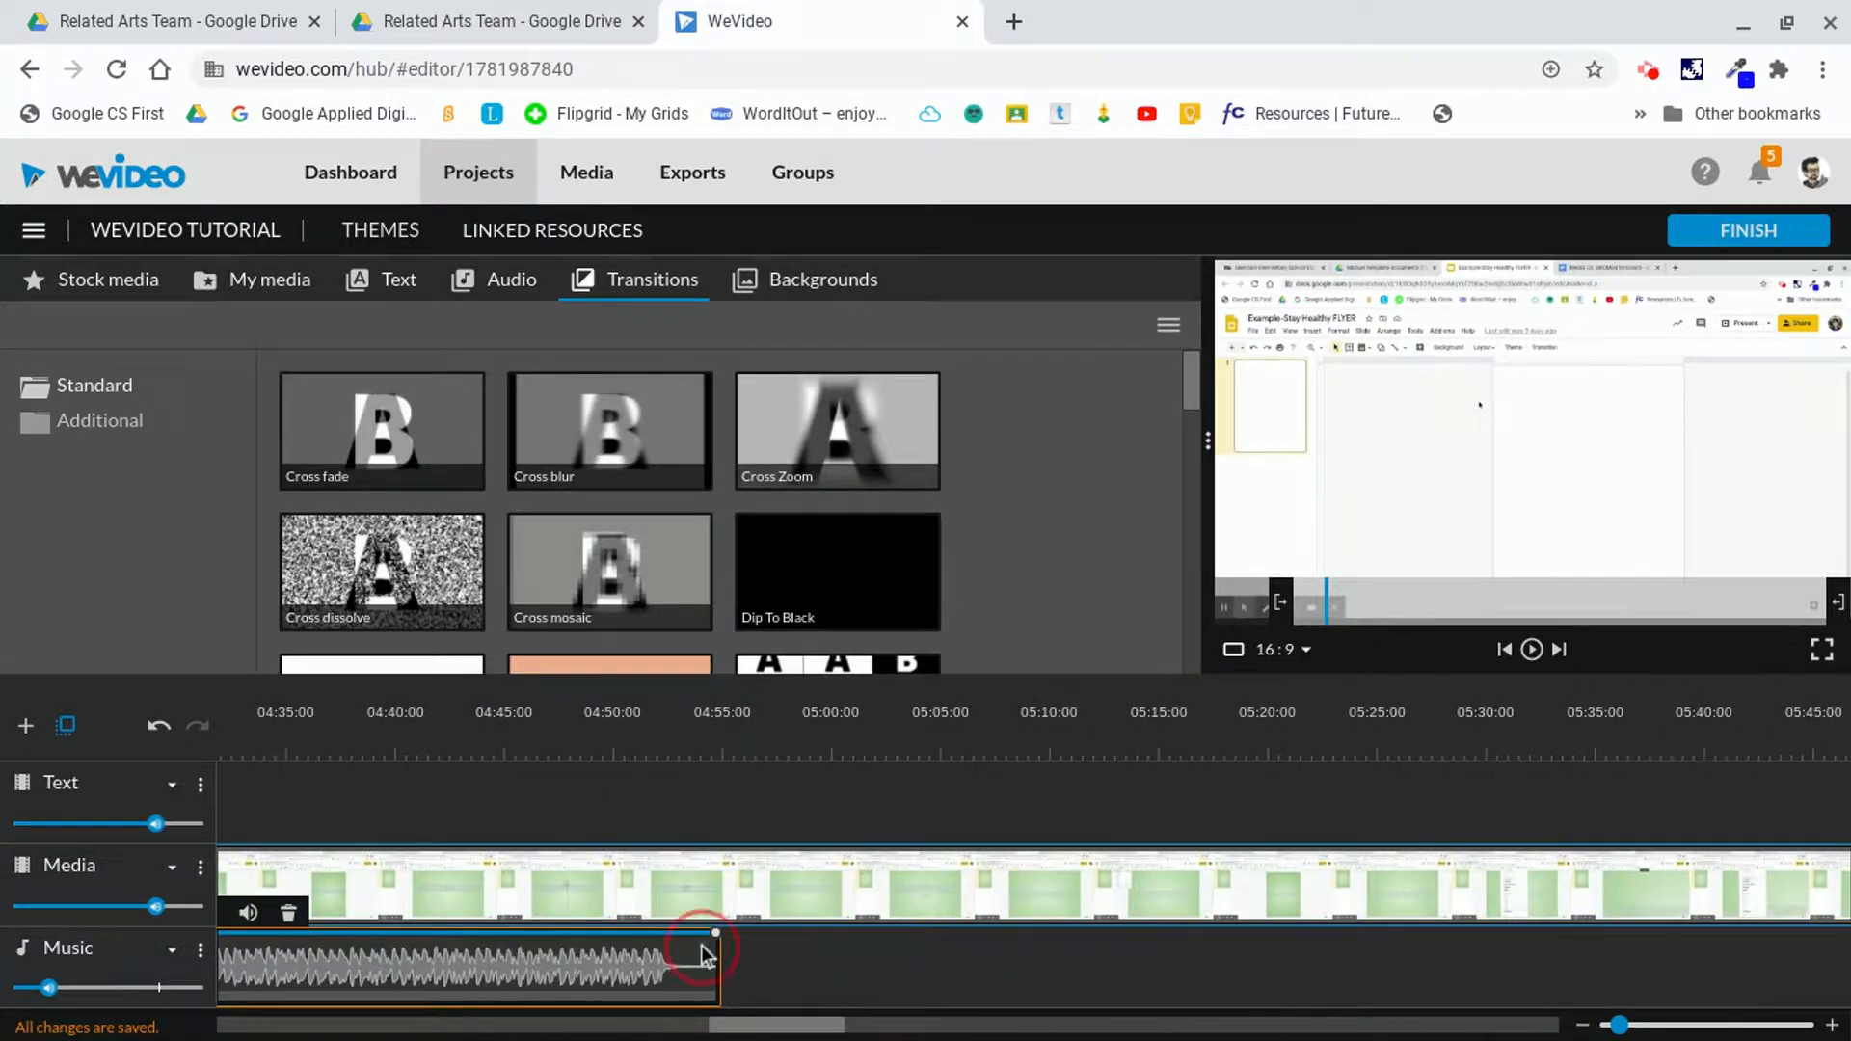
pyautogui.click(761, 954)
pyautogui.click(756, 913)
pyautogui.click(759, 719)
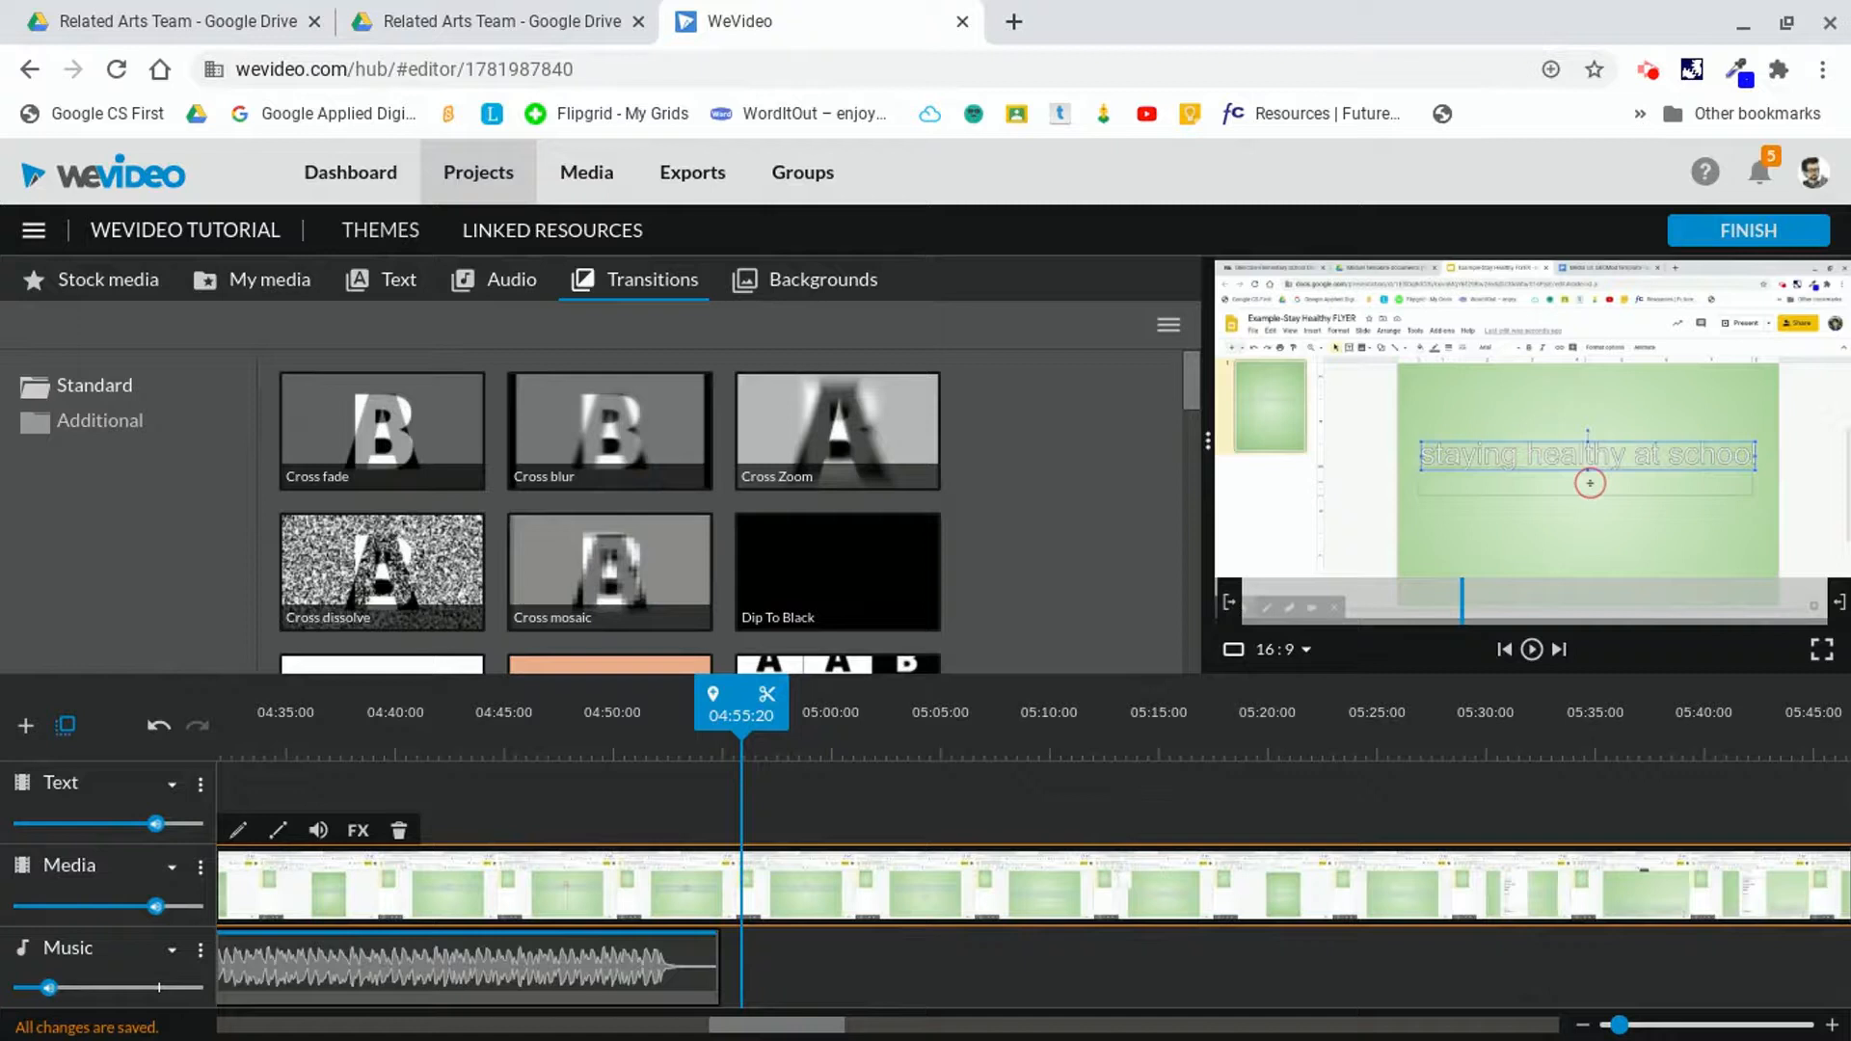
pyautogui.click(785, 970)
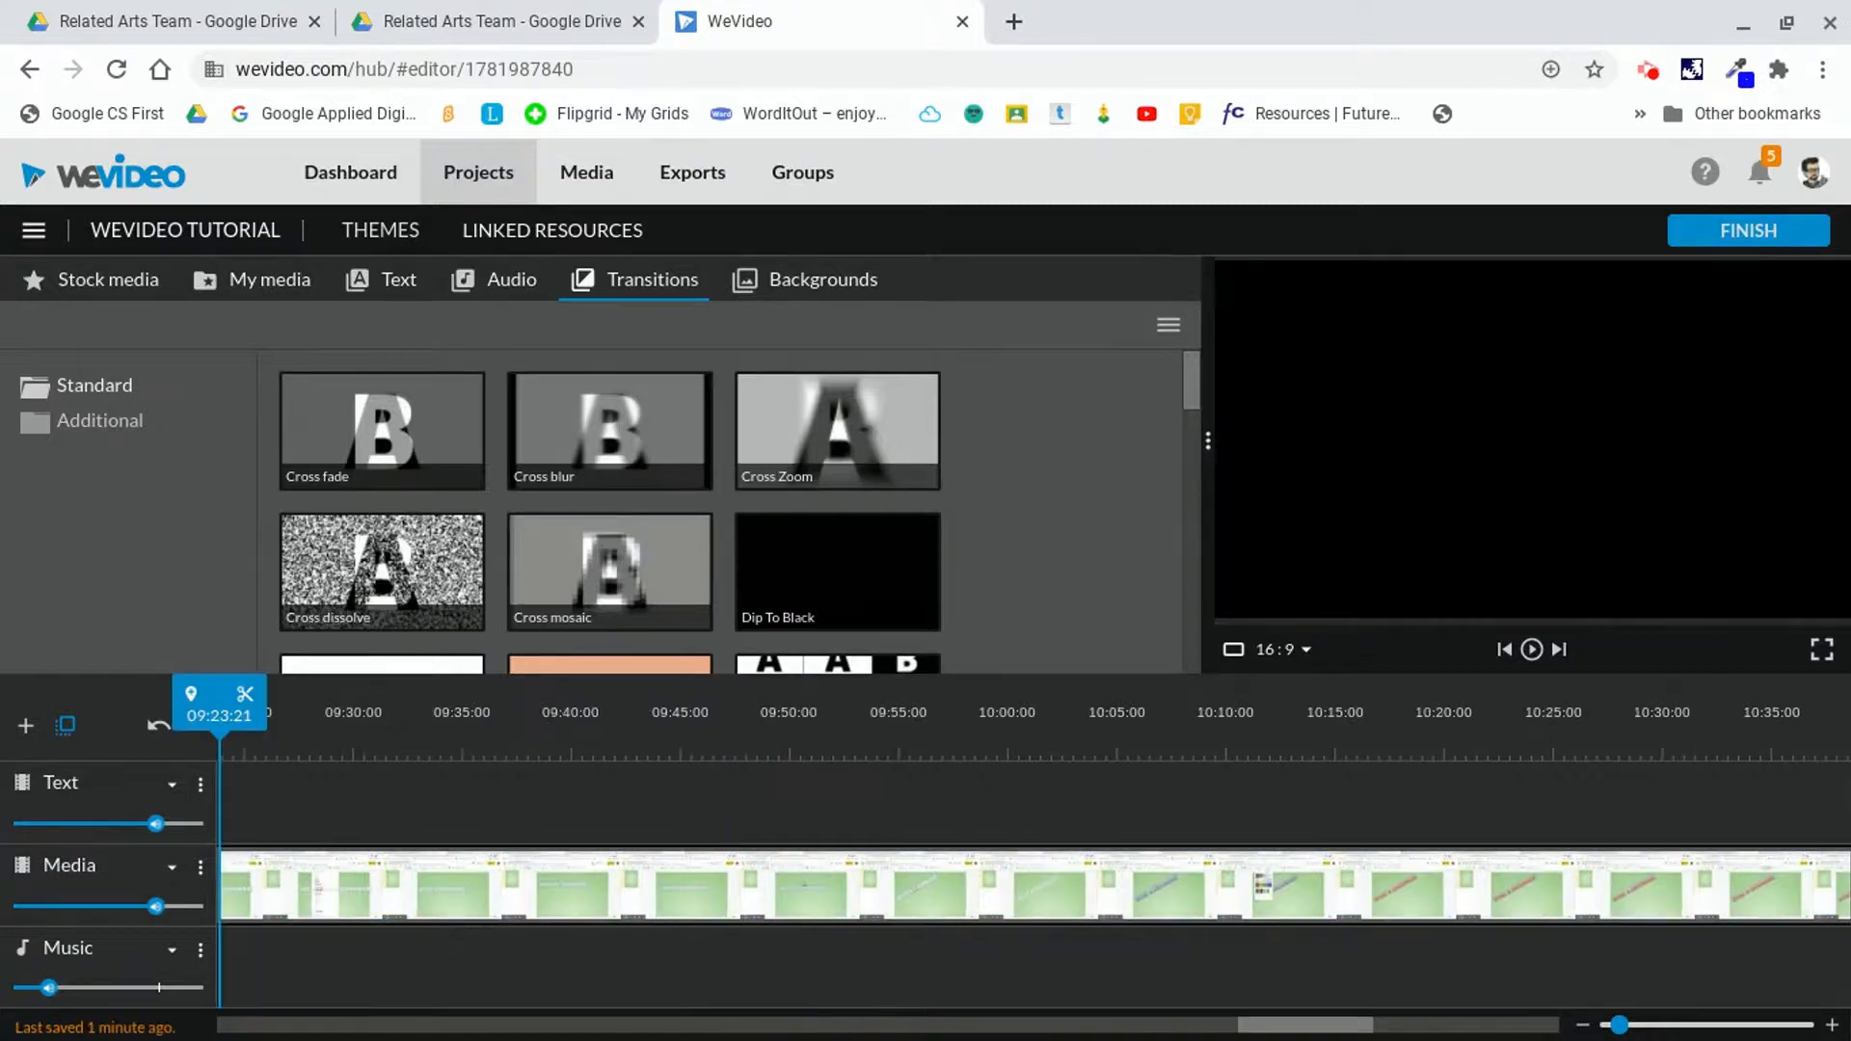
# - Restore the cut-off beginning of the pasted Electric Star clip and move it directly against the end of the previous music clip
pyautogui.moveTo(1255, 1032); pyautogui.dragTo(721, 1027)
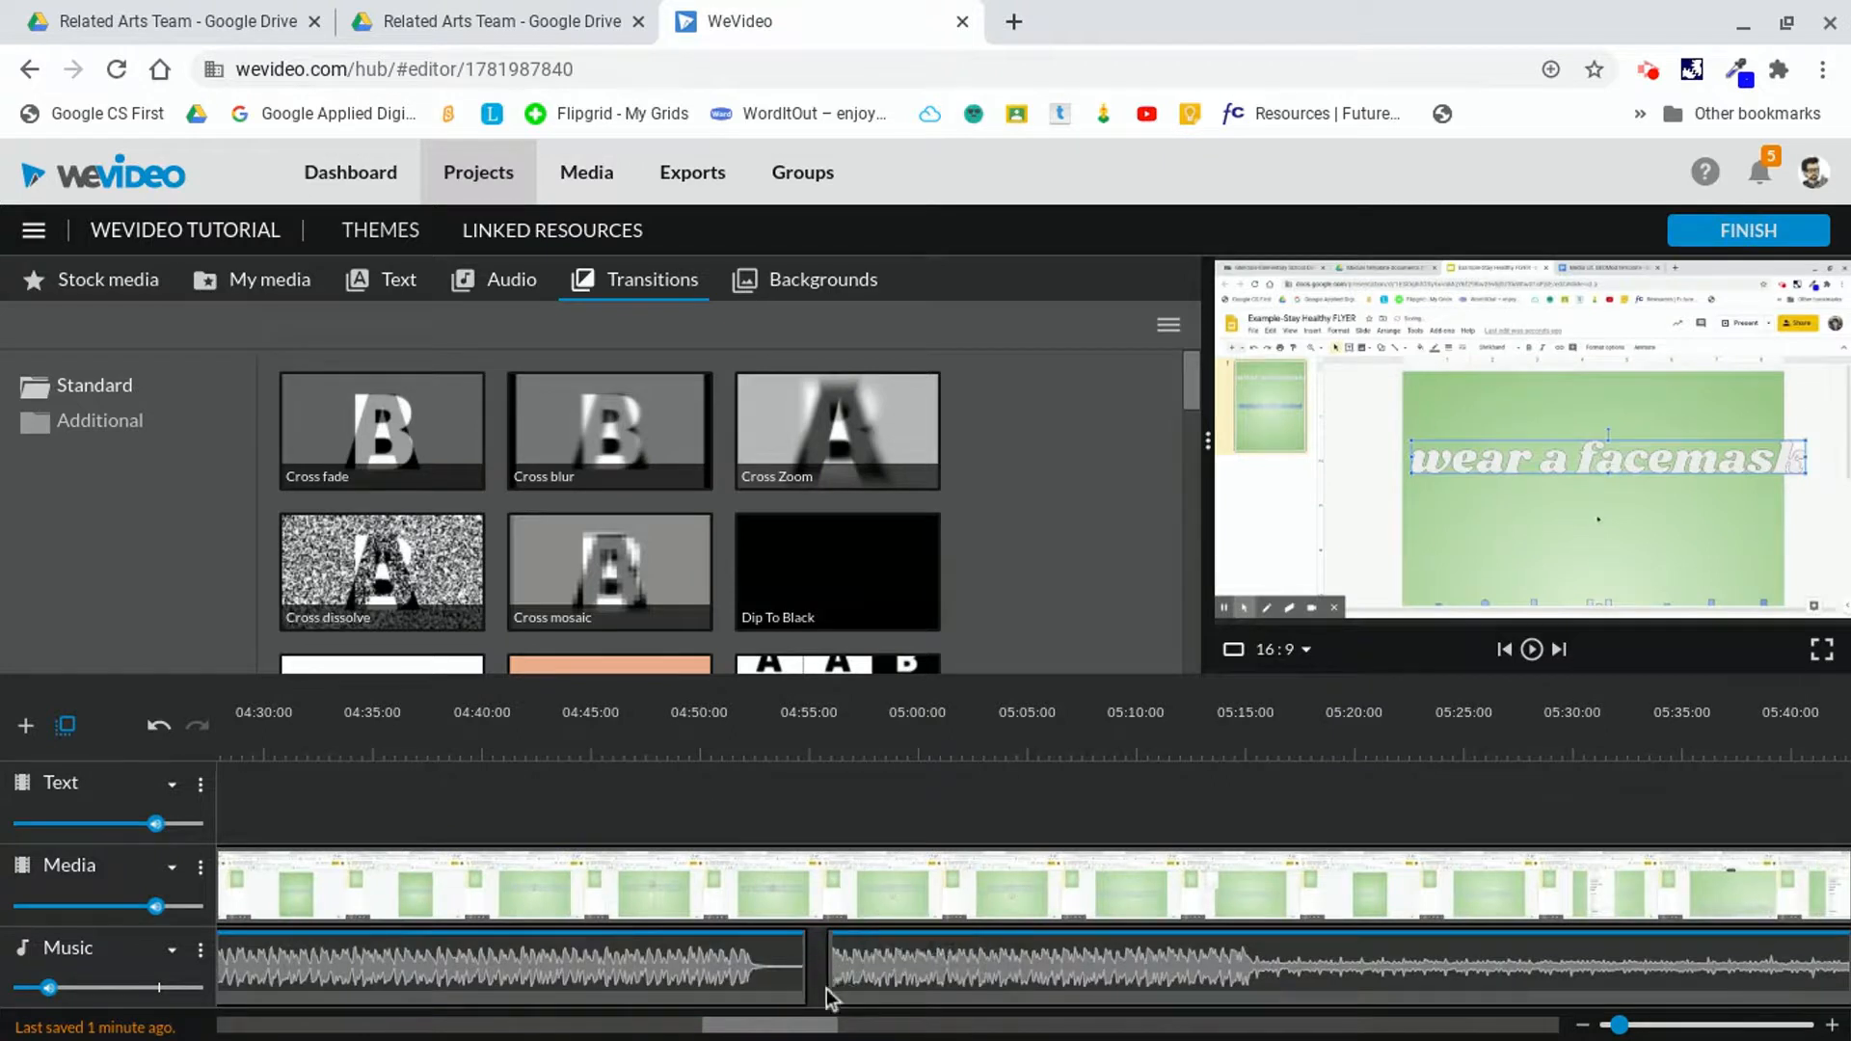
pyautogui.moveTo(893, 981)
pyautogui.mouseDown()
pyautogui.moveTo(1624, 979)
pyautogui.moveTo(1401, 960)
pyautogui.moveTo(1003, 974)
pyautogui.moveTo(1517, 991)
pyautogui.moveTo(1380, 968)
pyautogui.mouseUp()
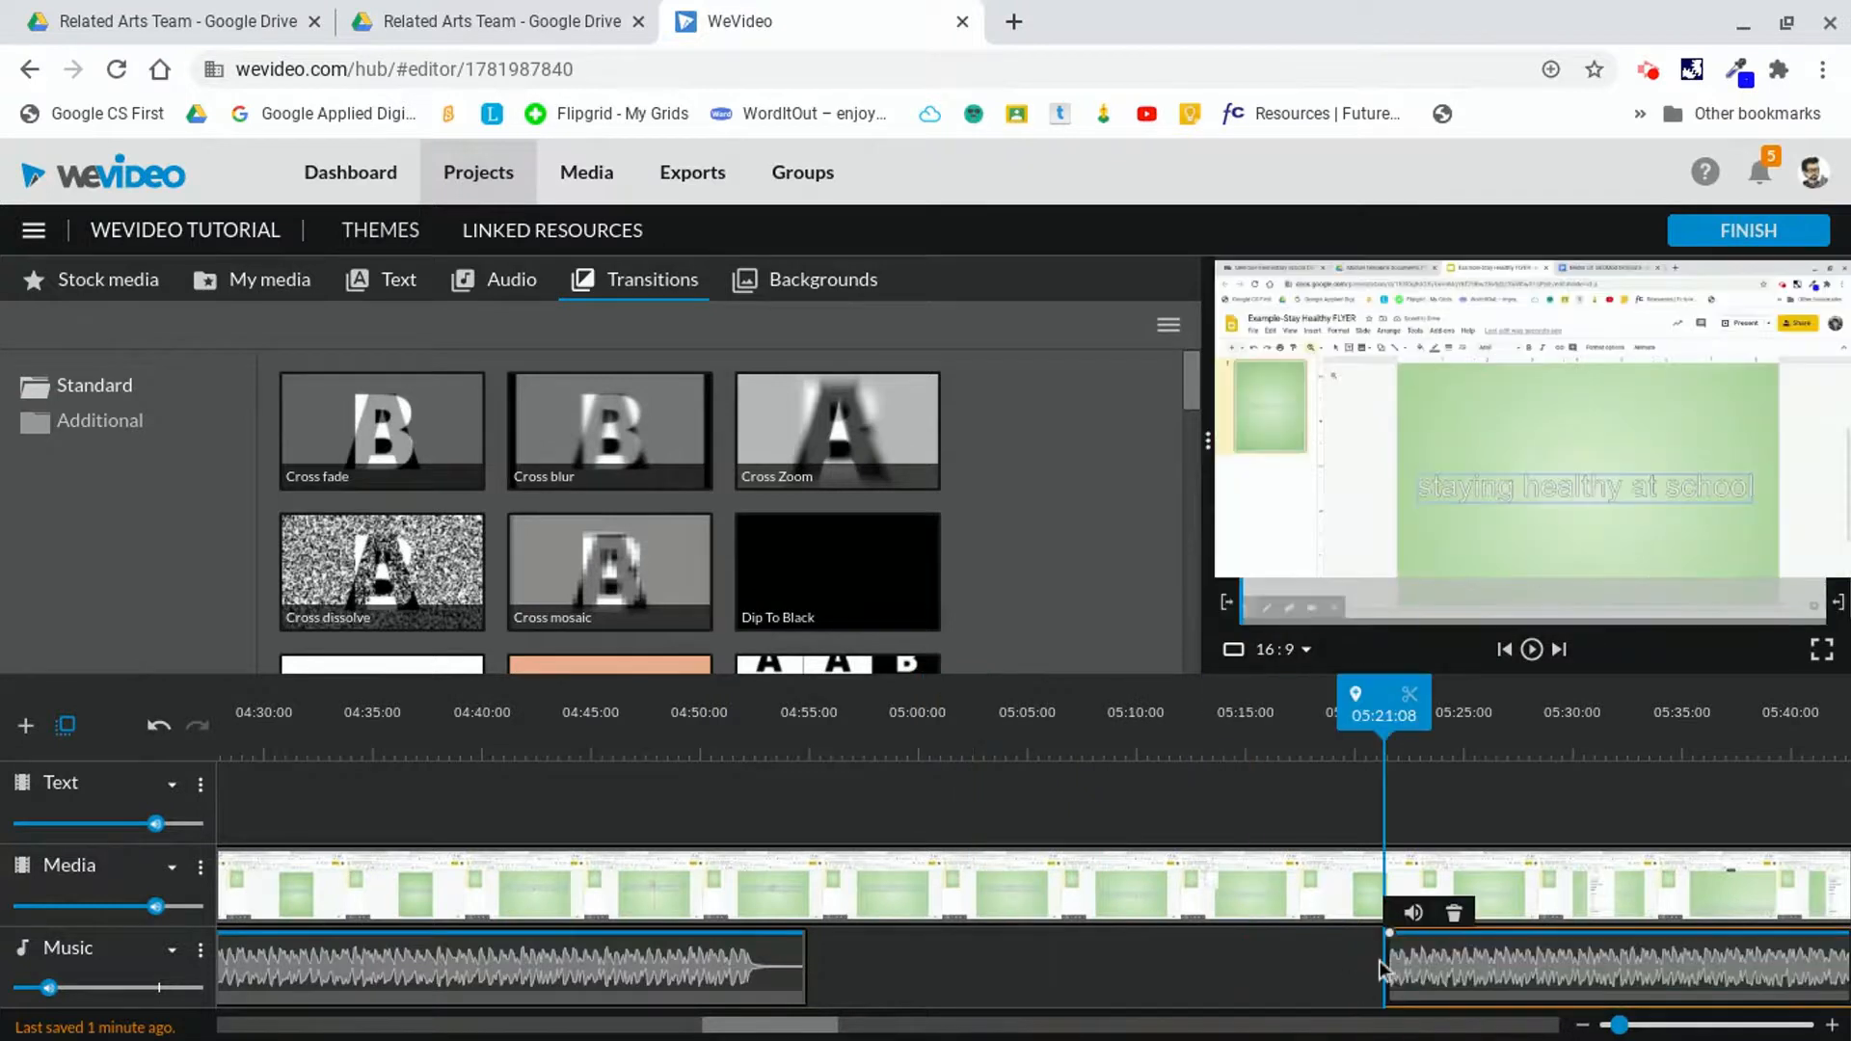
pyautogui.click(1382, 969)
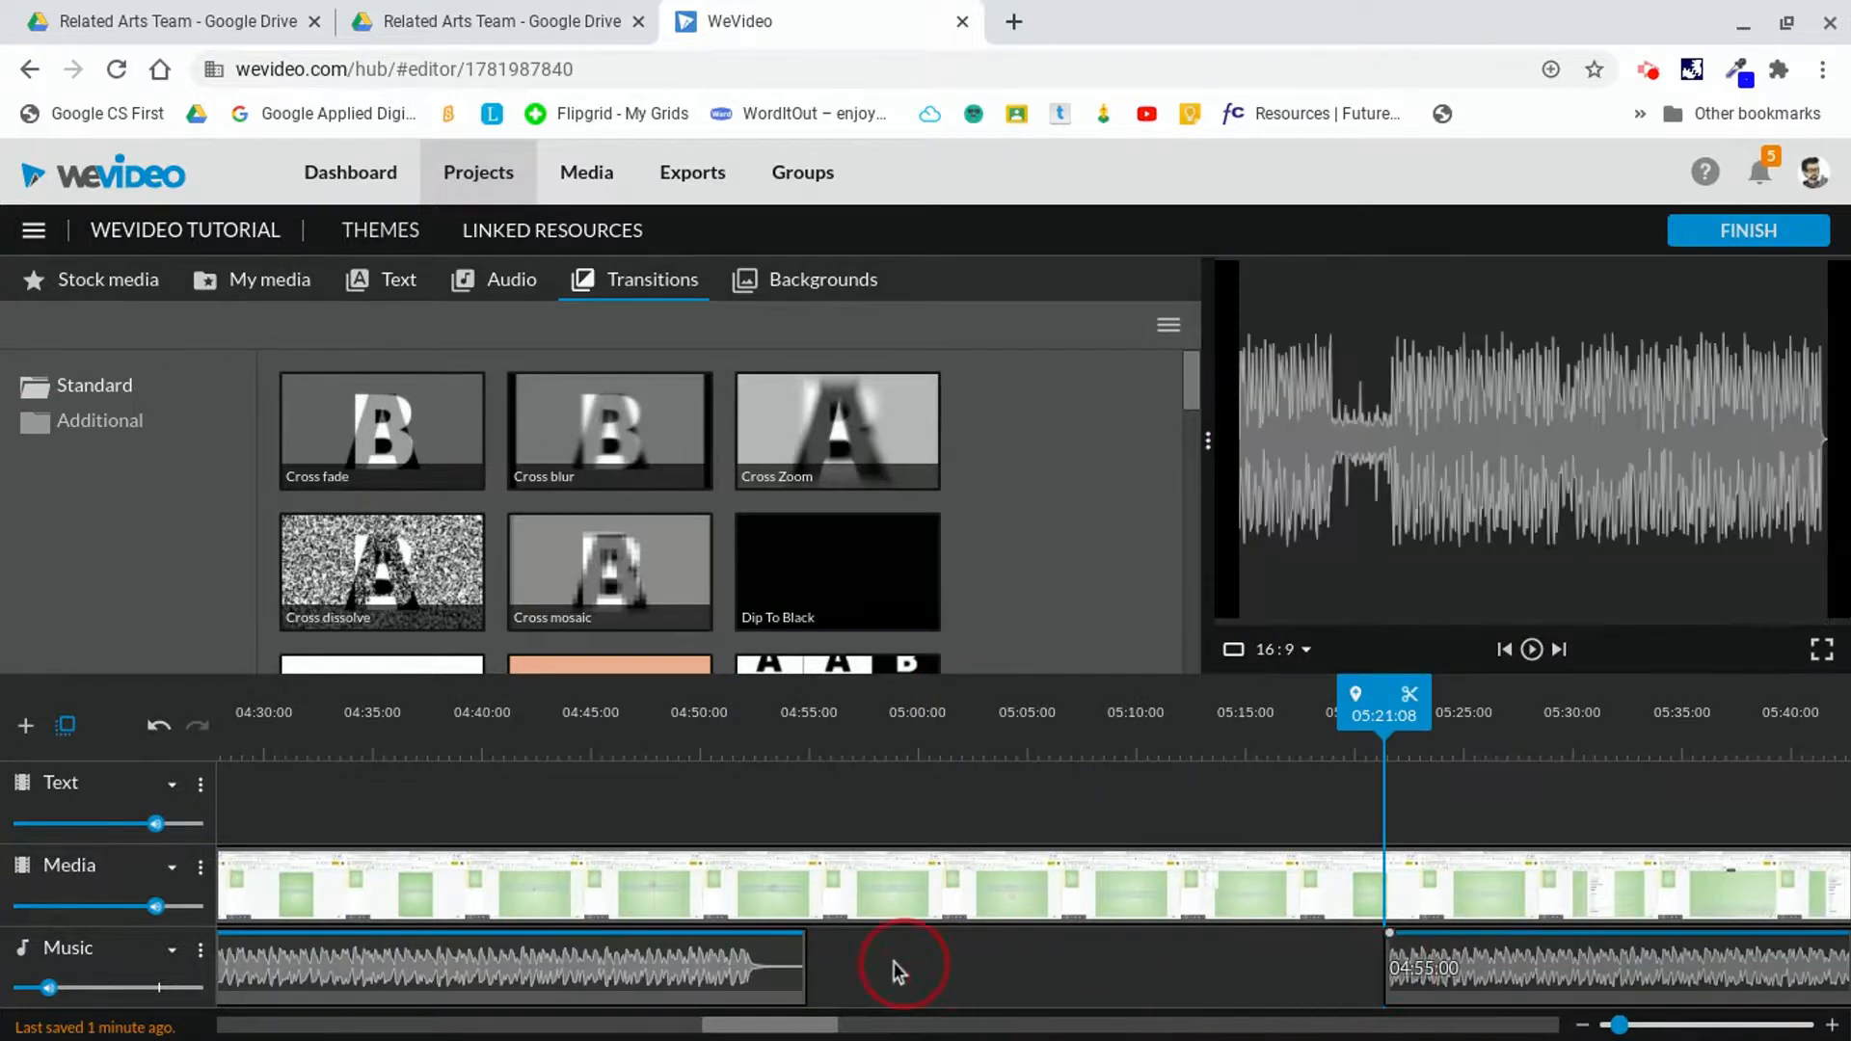
pyautogui.moveTo(897, 972); pyautogui.dragTo(1331, 969)
pyautogui.click(1285, 974)
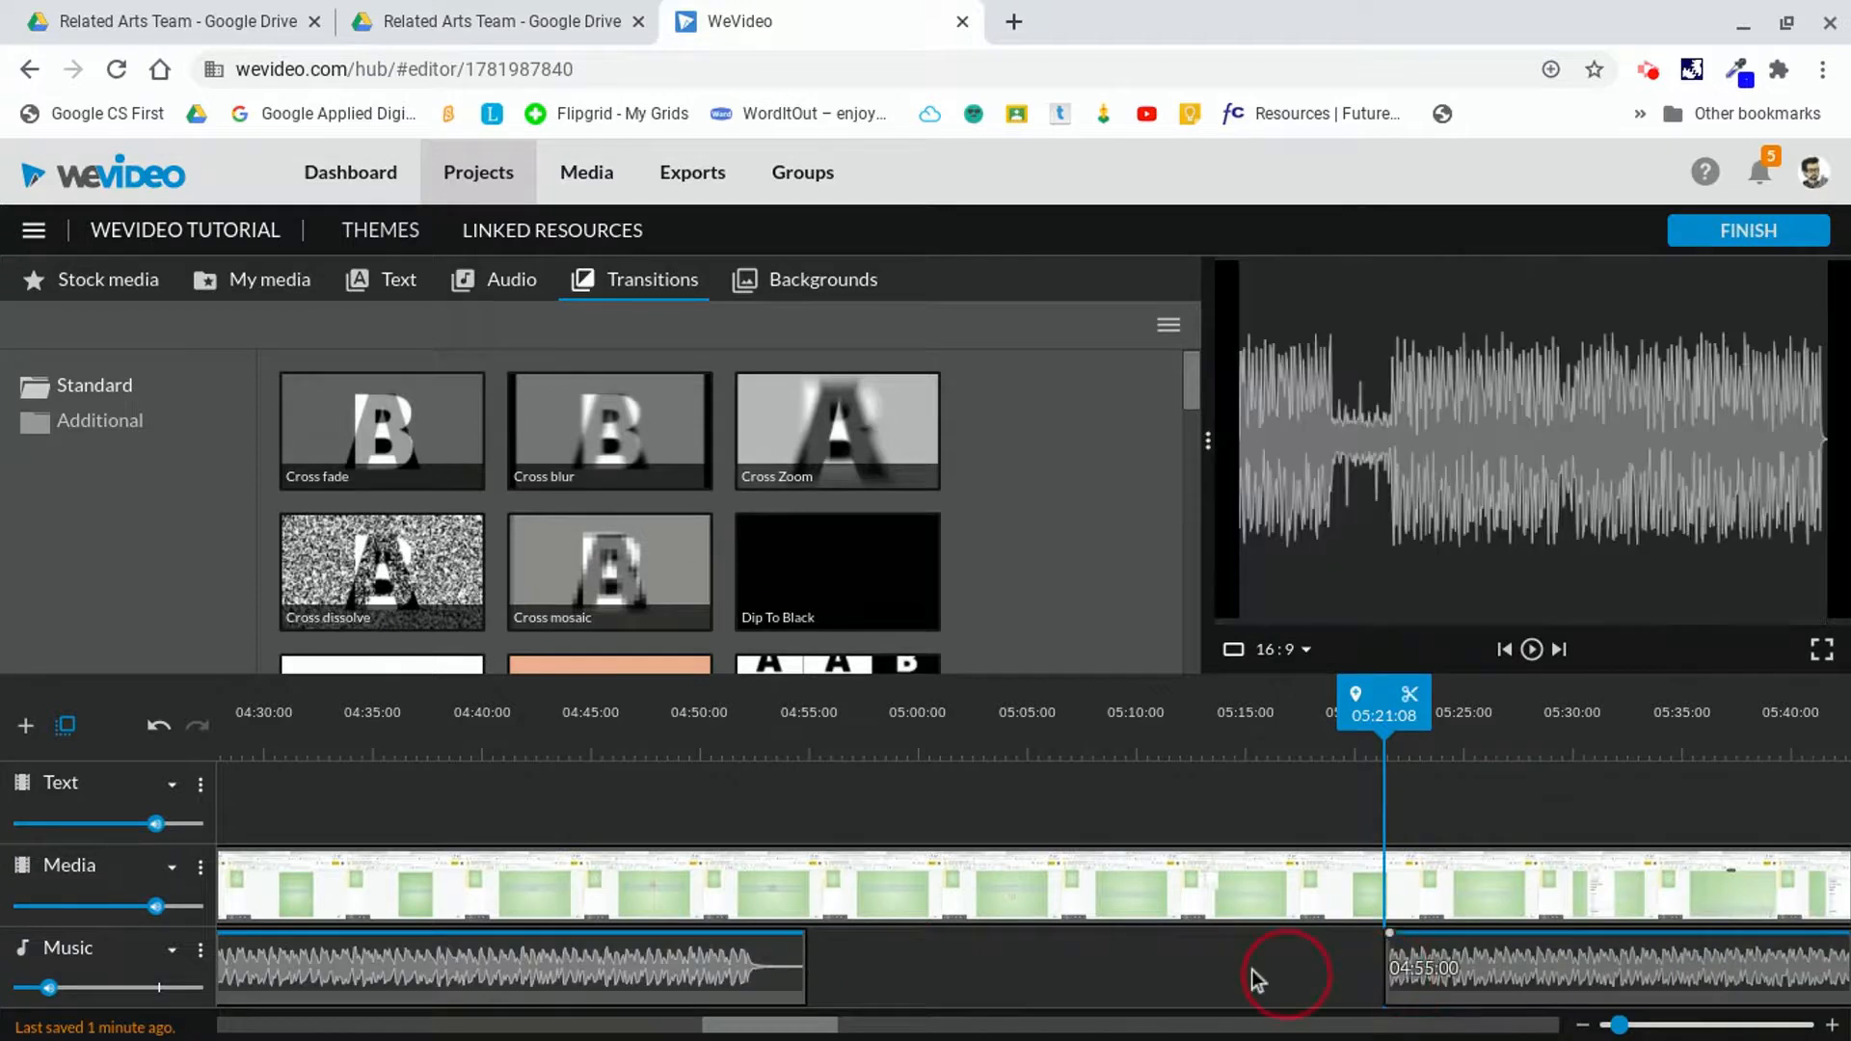
pyautogui.moveTo(1479, 984); pyautogui.dragTo(903, 956)
pyautogui.moveTo(810, 715); pyautogui.dragTo(700, 718)
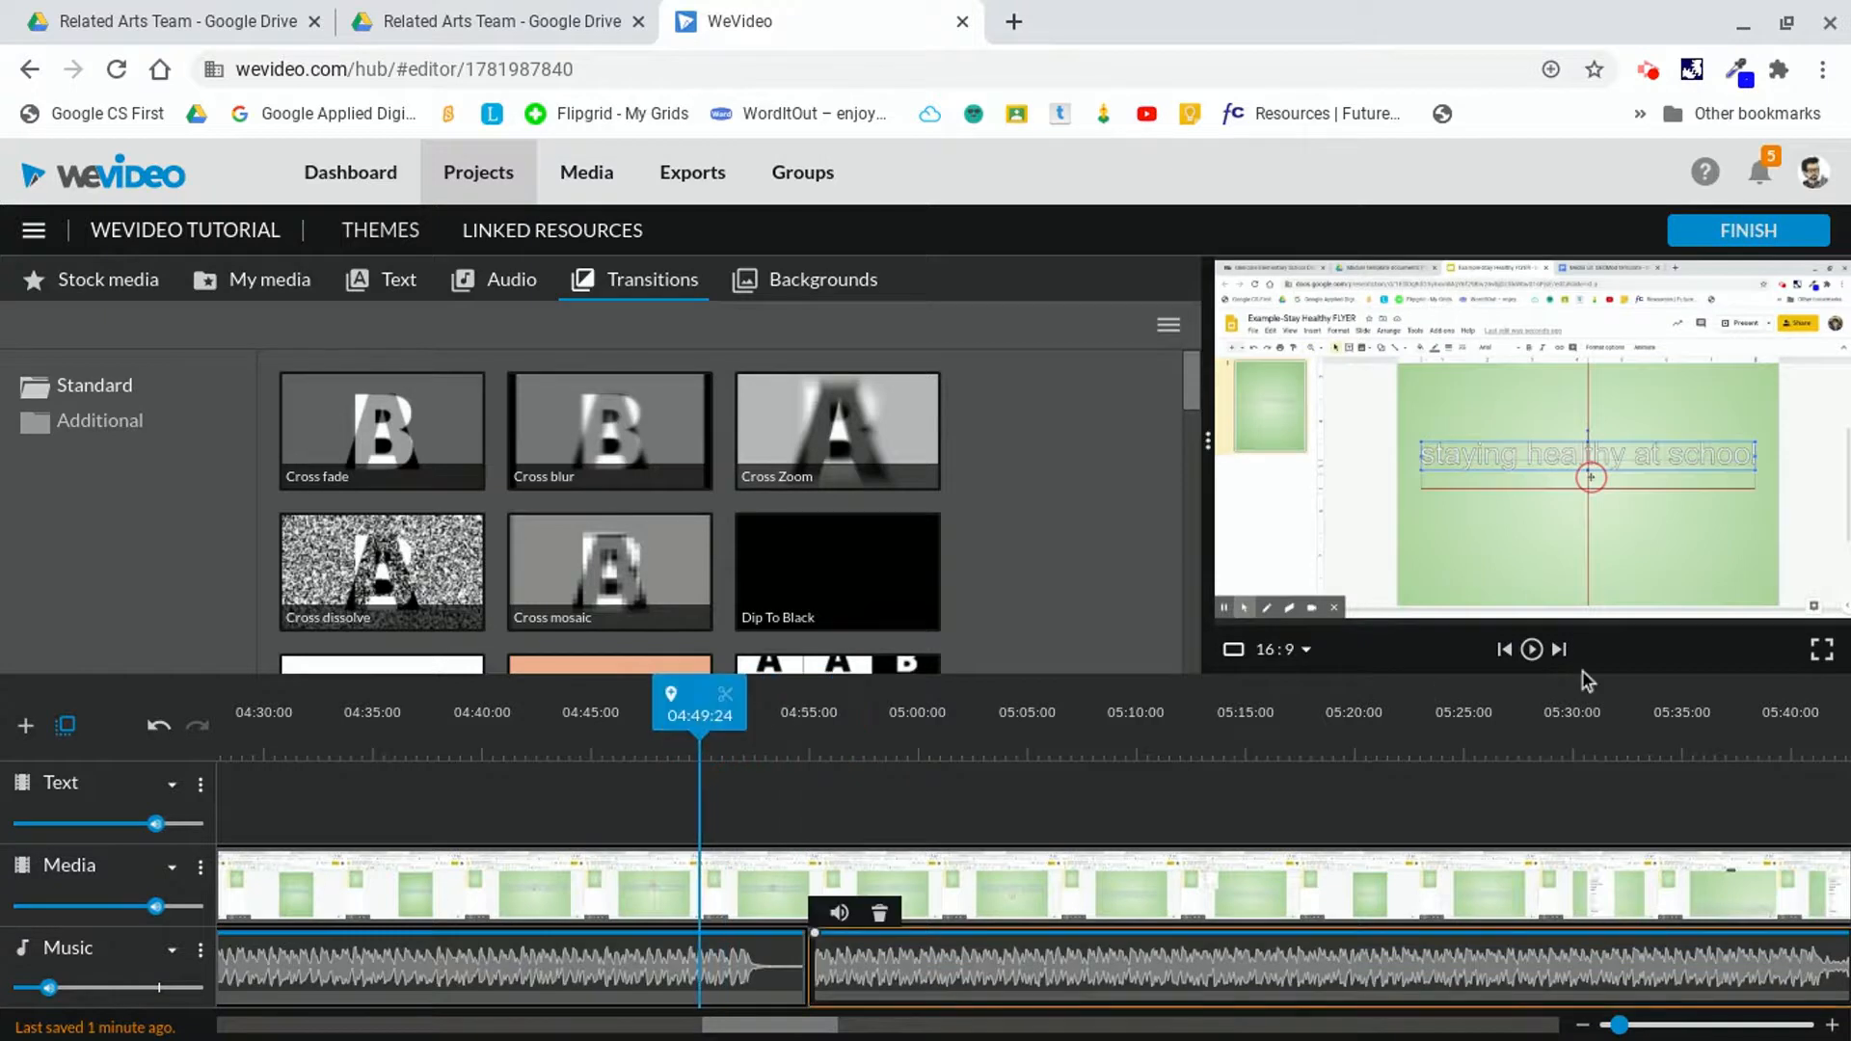
# - Close the gap after Flyer pt 2 by moving the last flyer clip against its end, at 07:50:02 on the Media track
pyautogui.click(1532, 650)
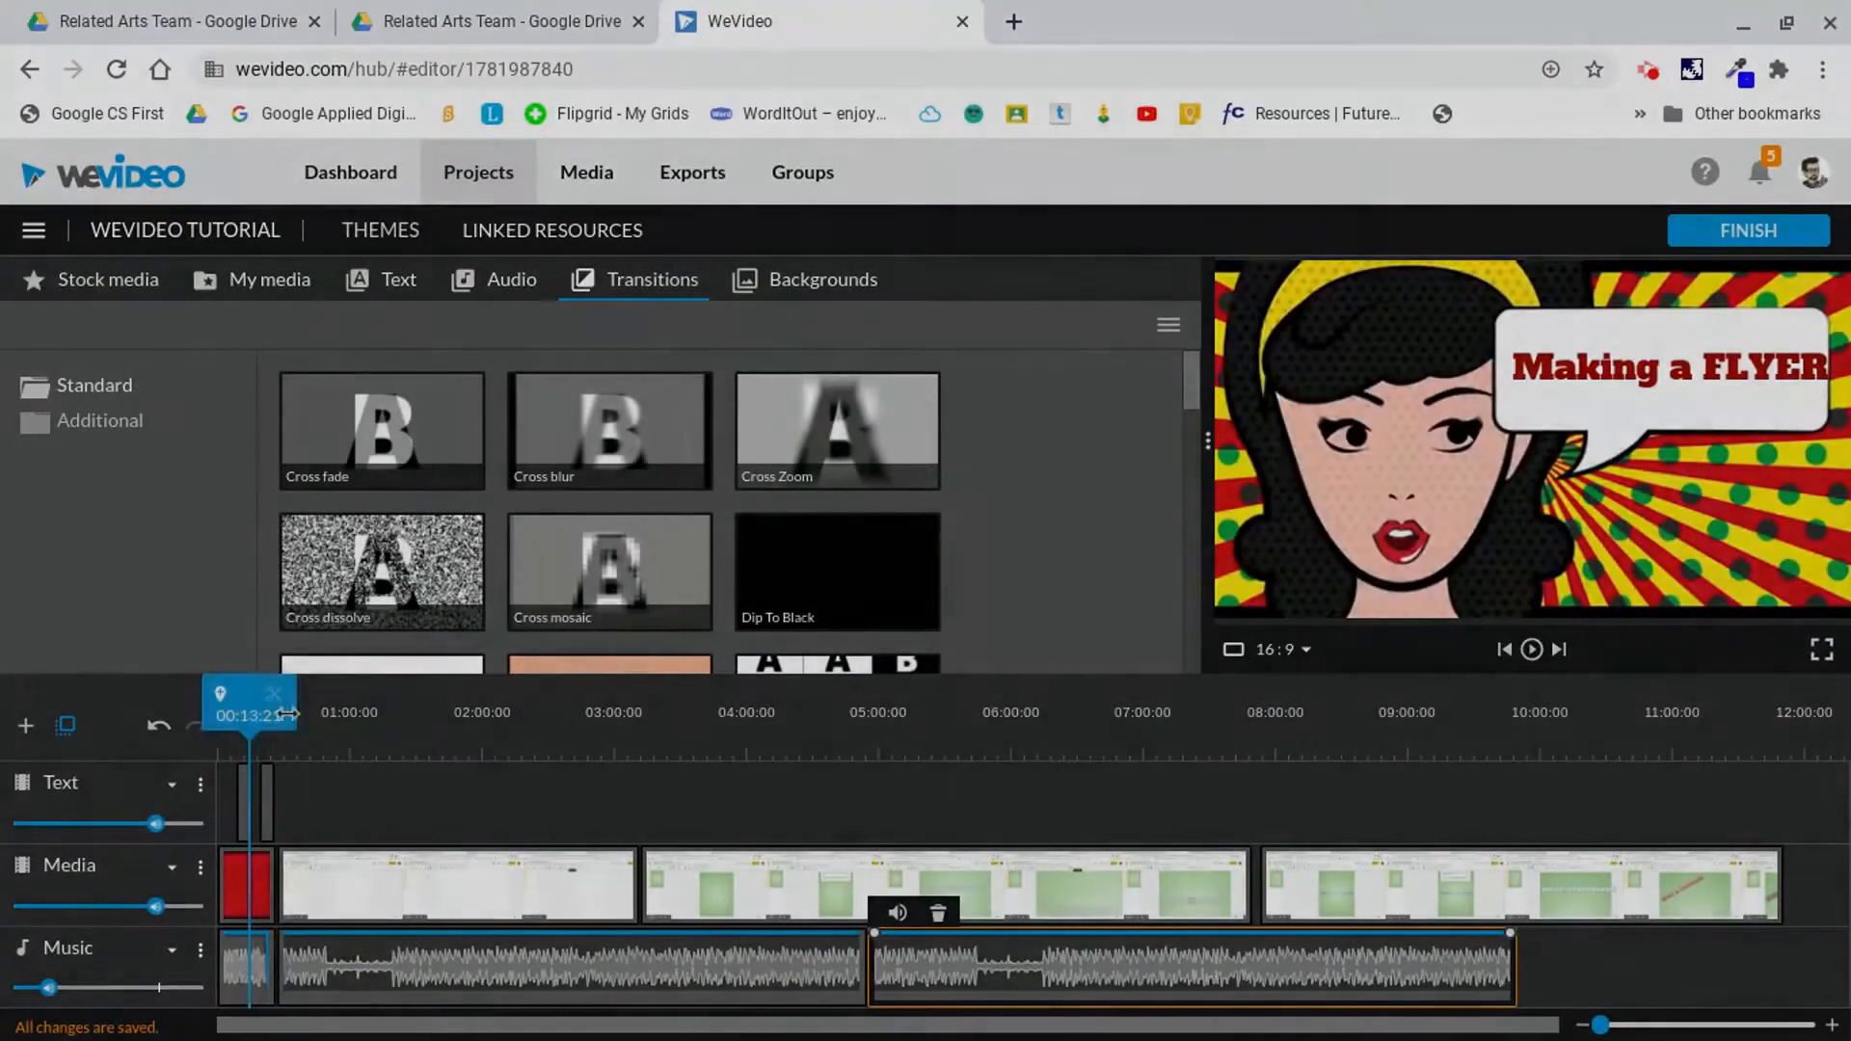
pyautogui.moveTo(286, 714); pyautogui.dragTo(1157, 713)
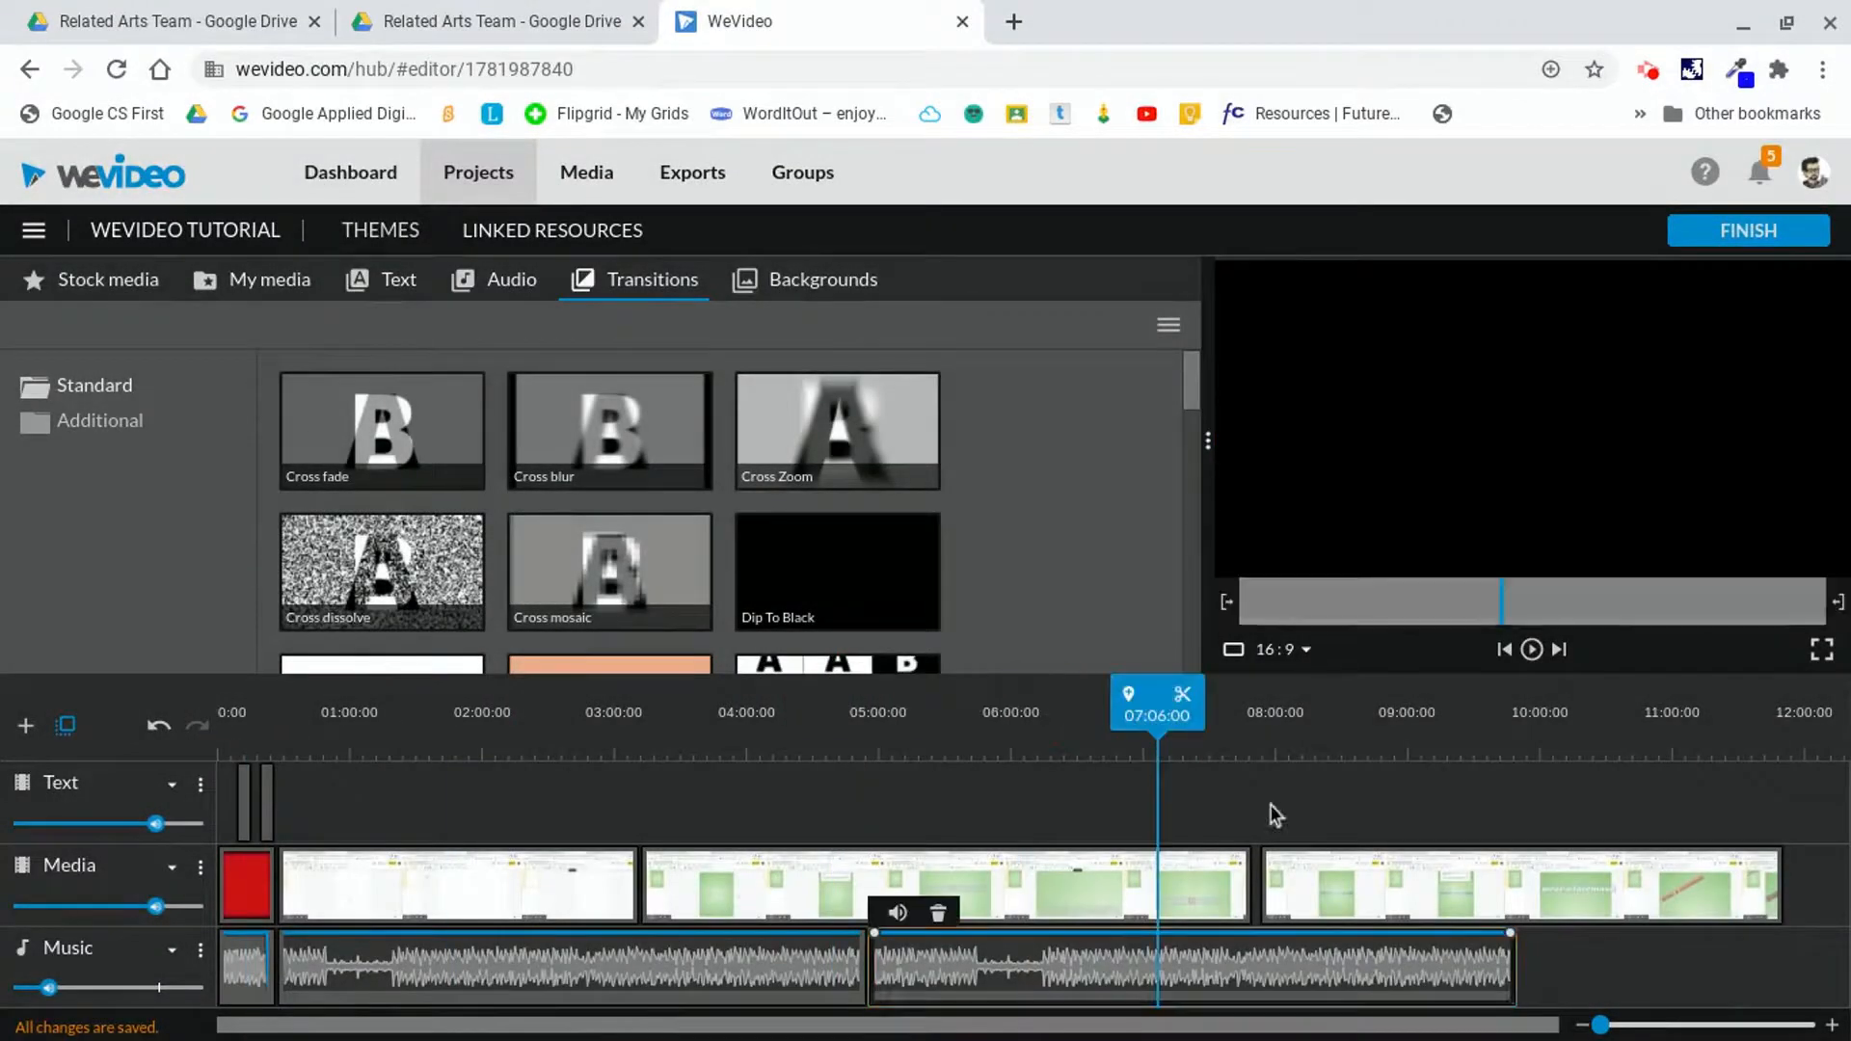
pyautogui.moveTo(1398, 865); pyautogui.dragTo(1384, 865)
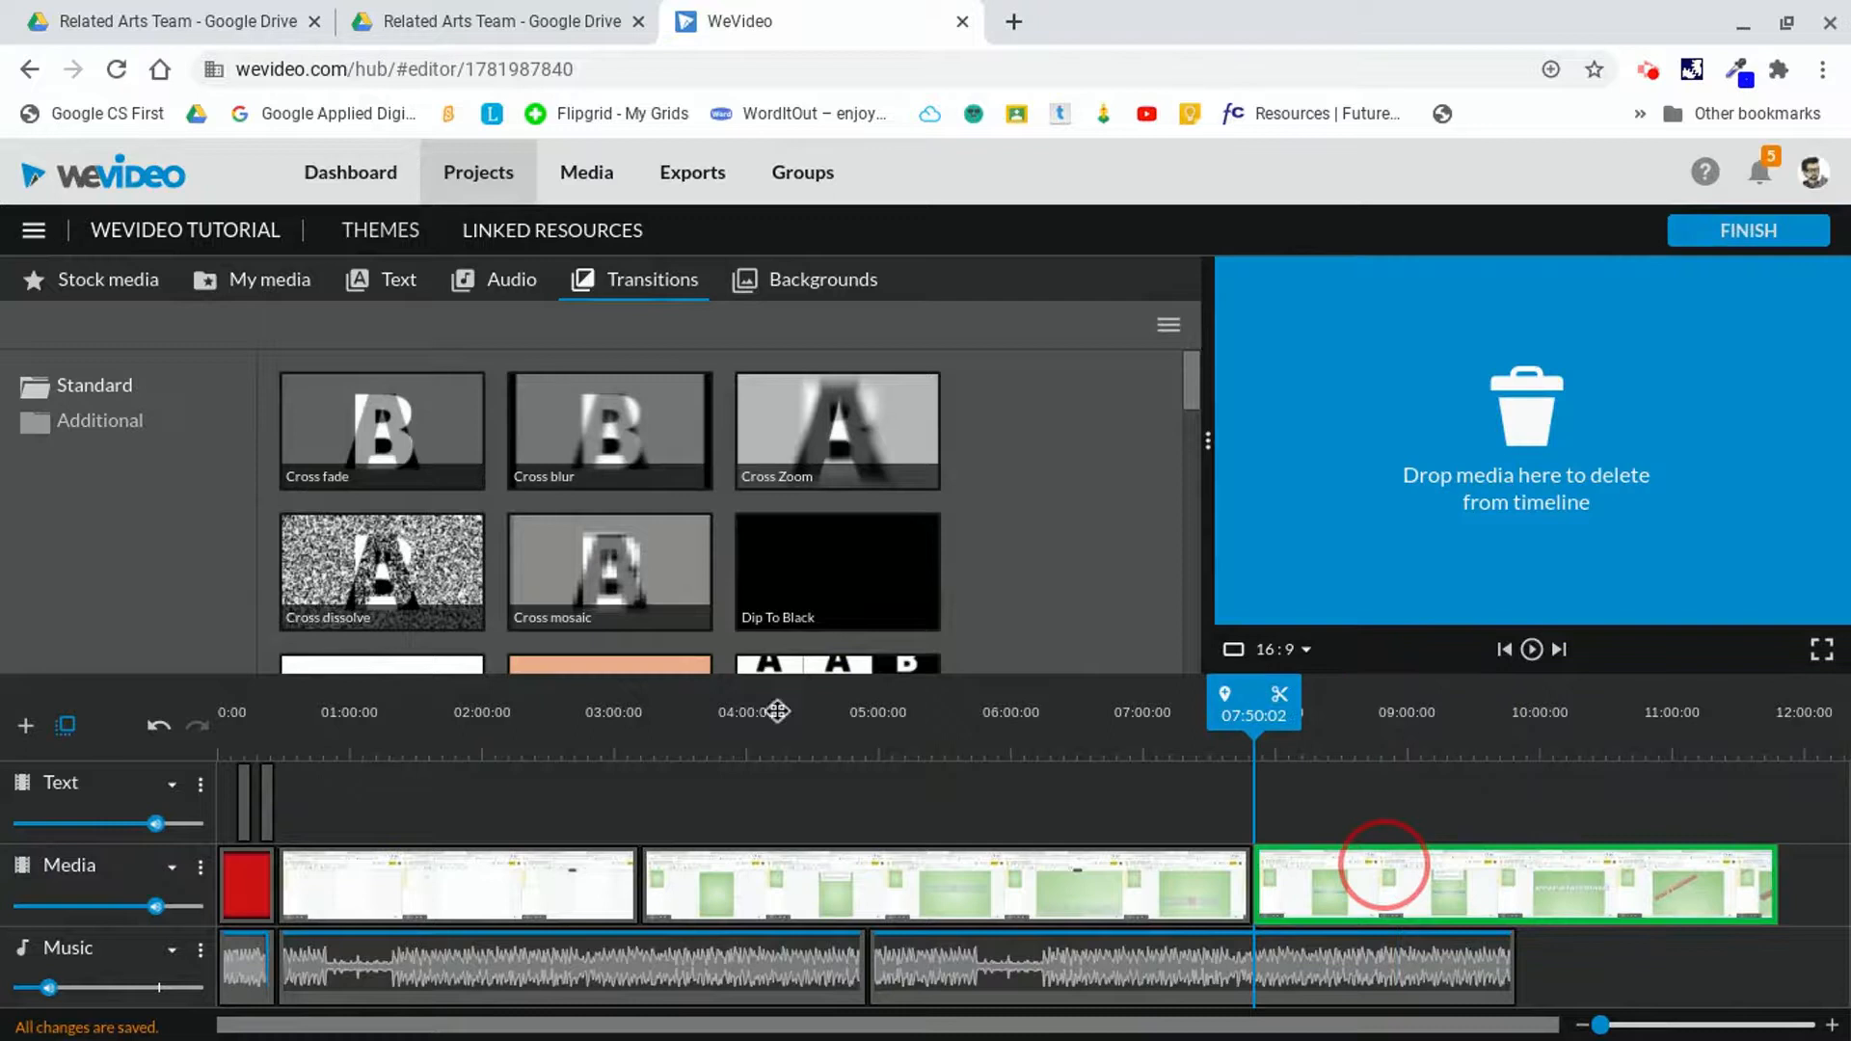
pyautogui.moveTo(777, 711); pyautogui.dragTo(771, 694)
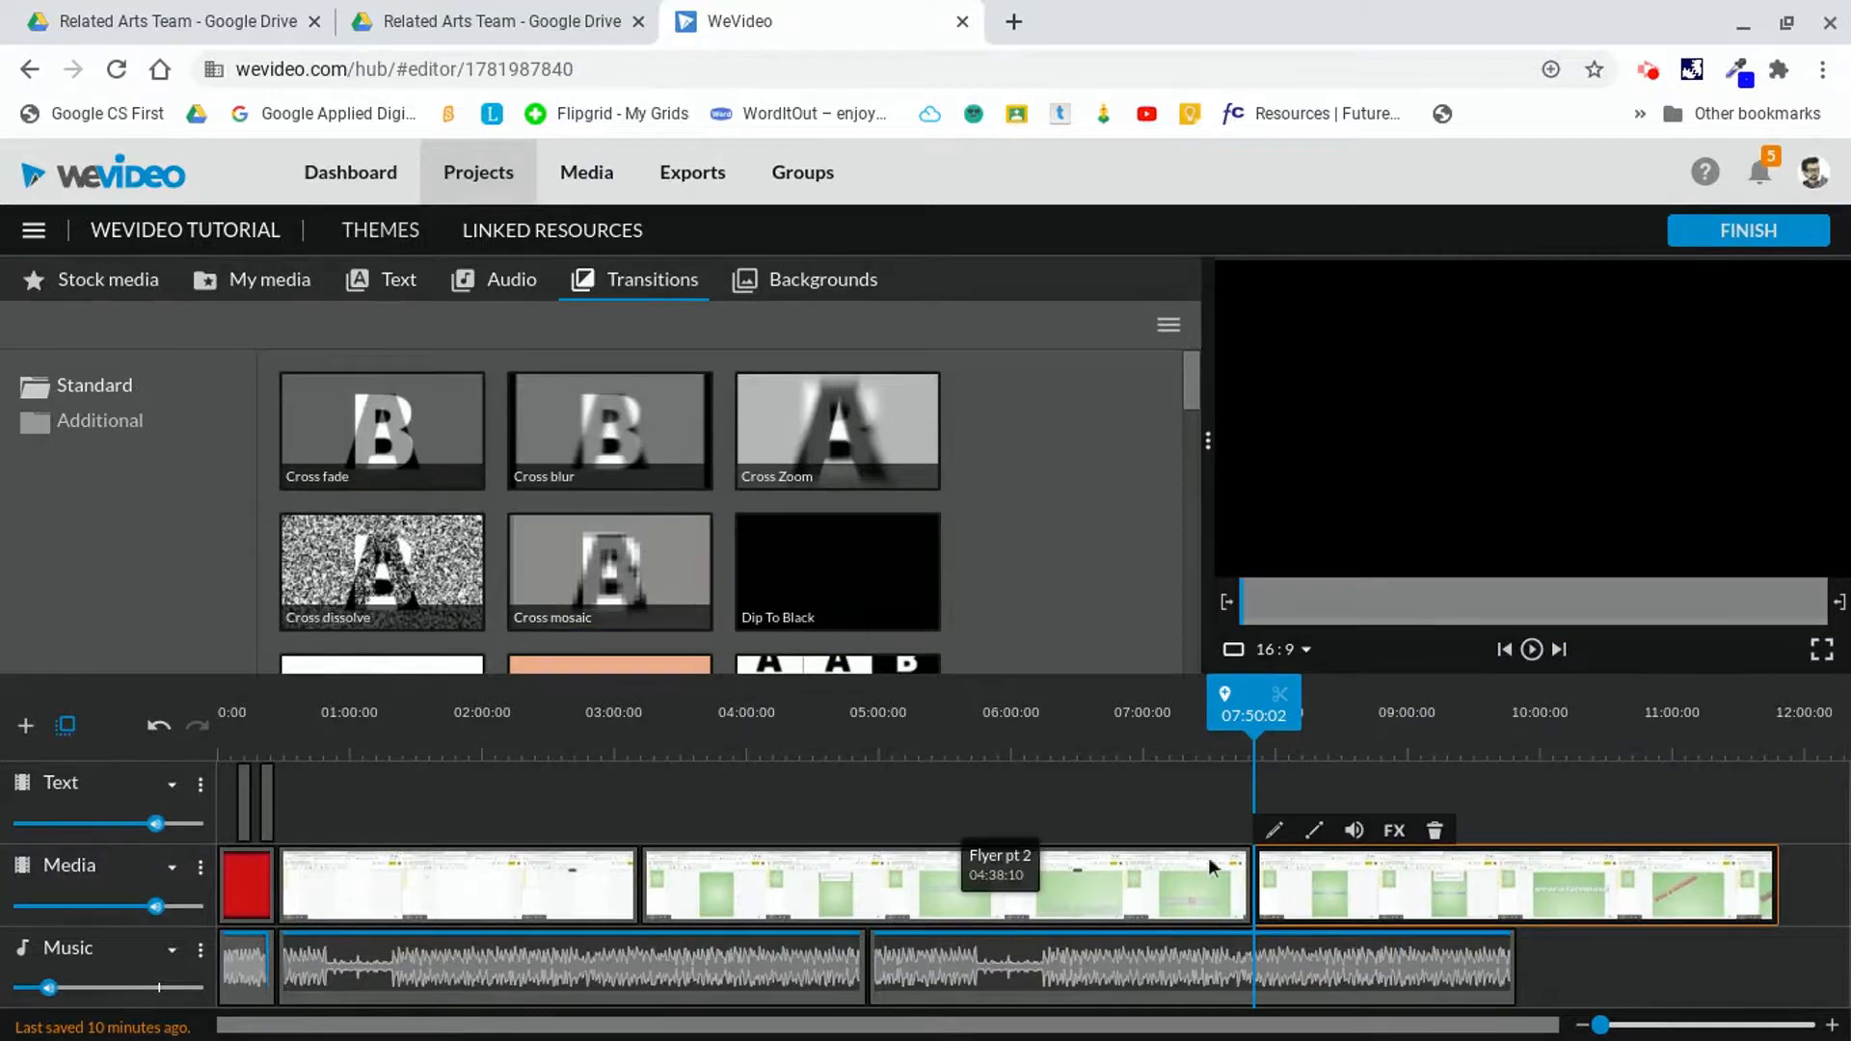
# - View the saved Screencastify recordings from a new browser tab and return to WeVideo
pyautogui.click(1014, 21)
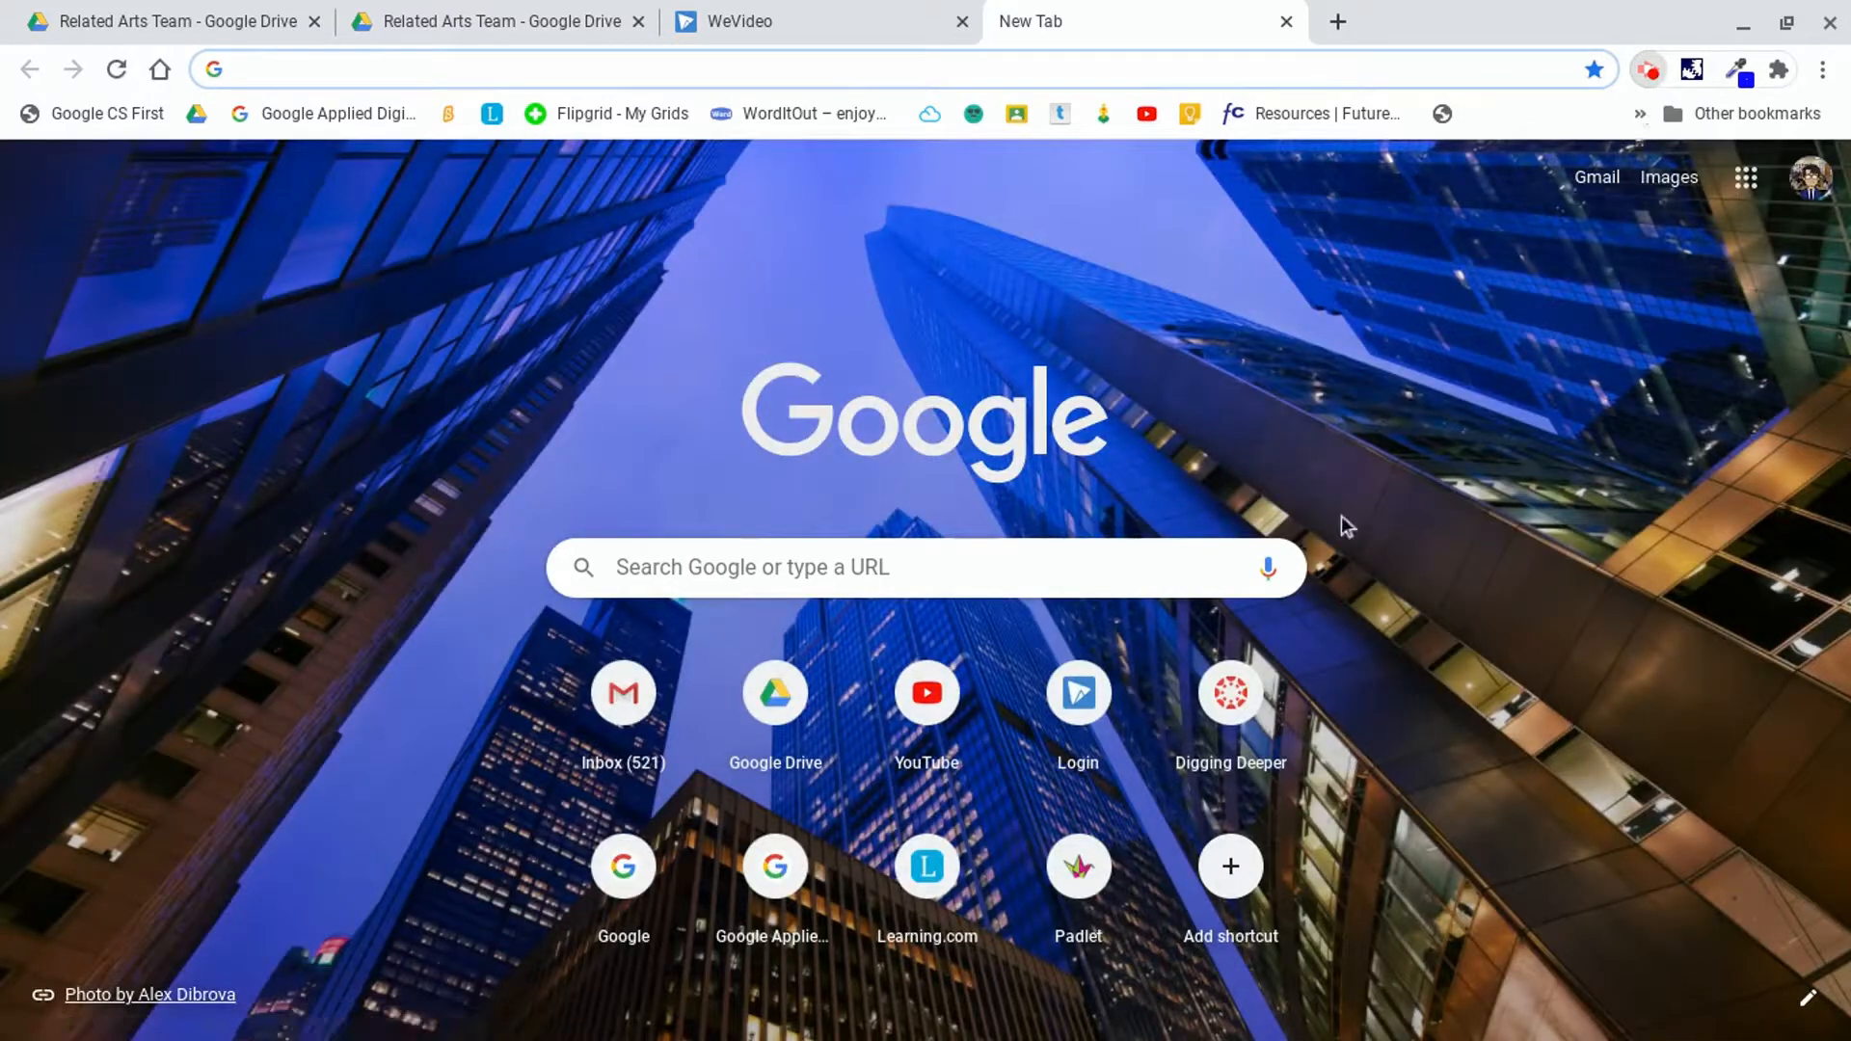
pyautogui.click(1647, 69)
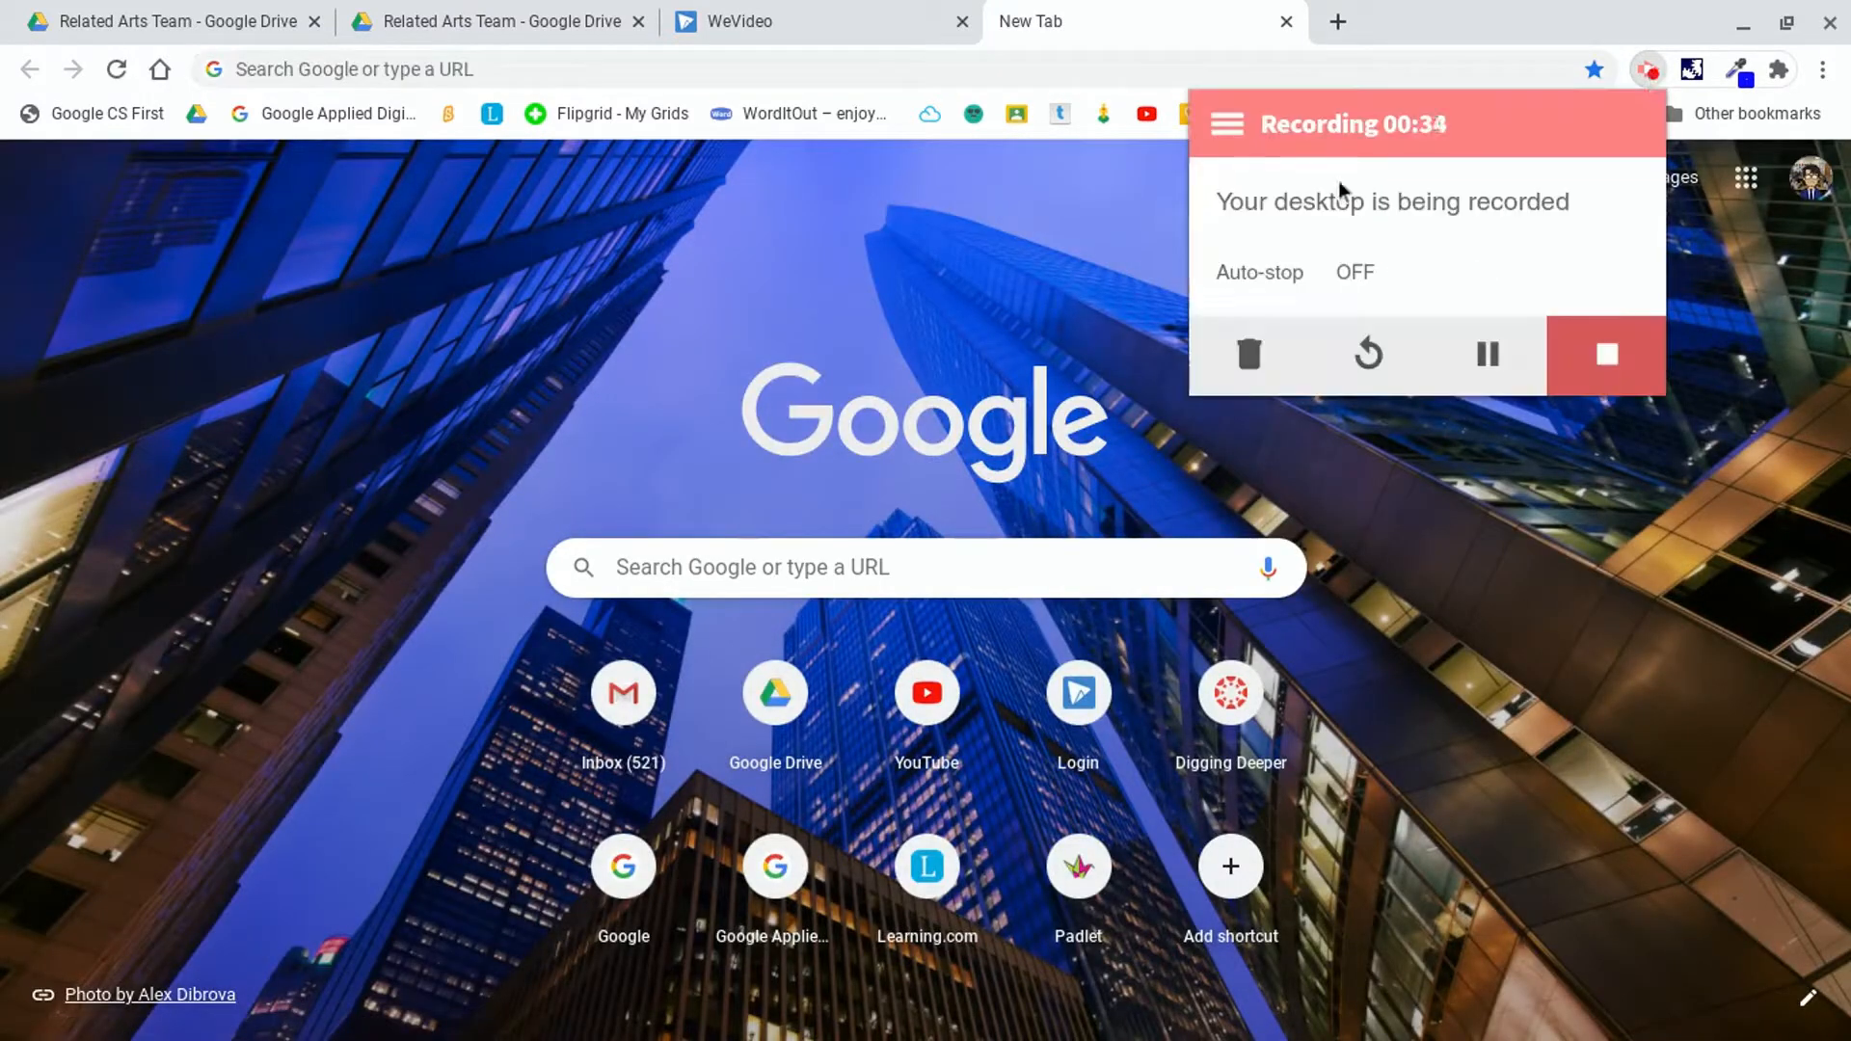
pyautogui.click(1227, 124)
pyautogui.click(1294, 200)
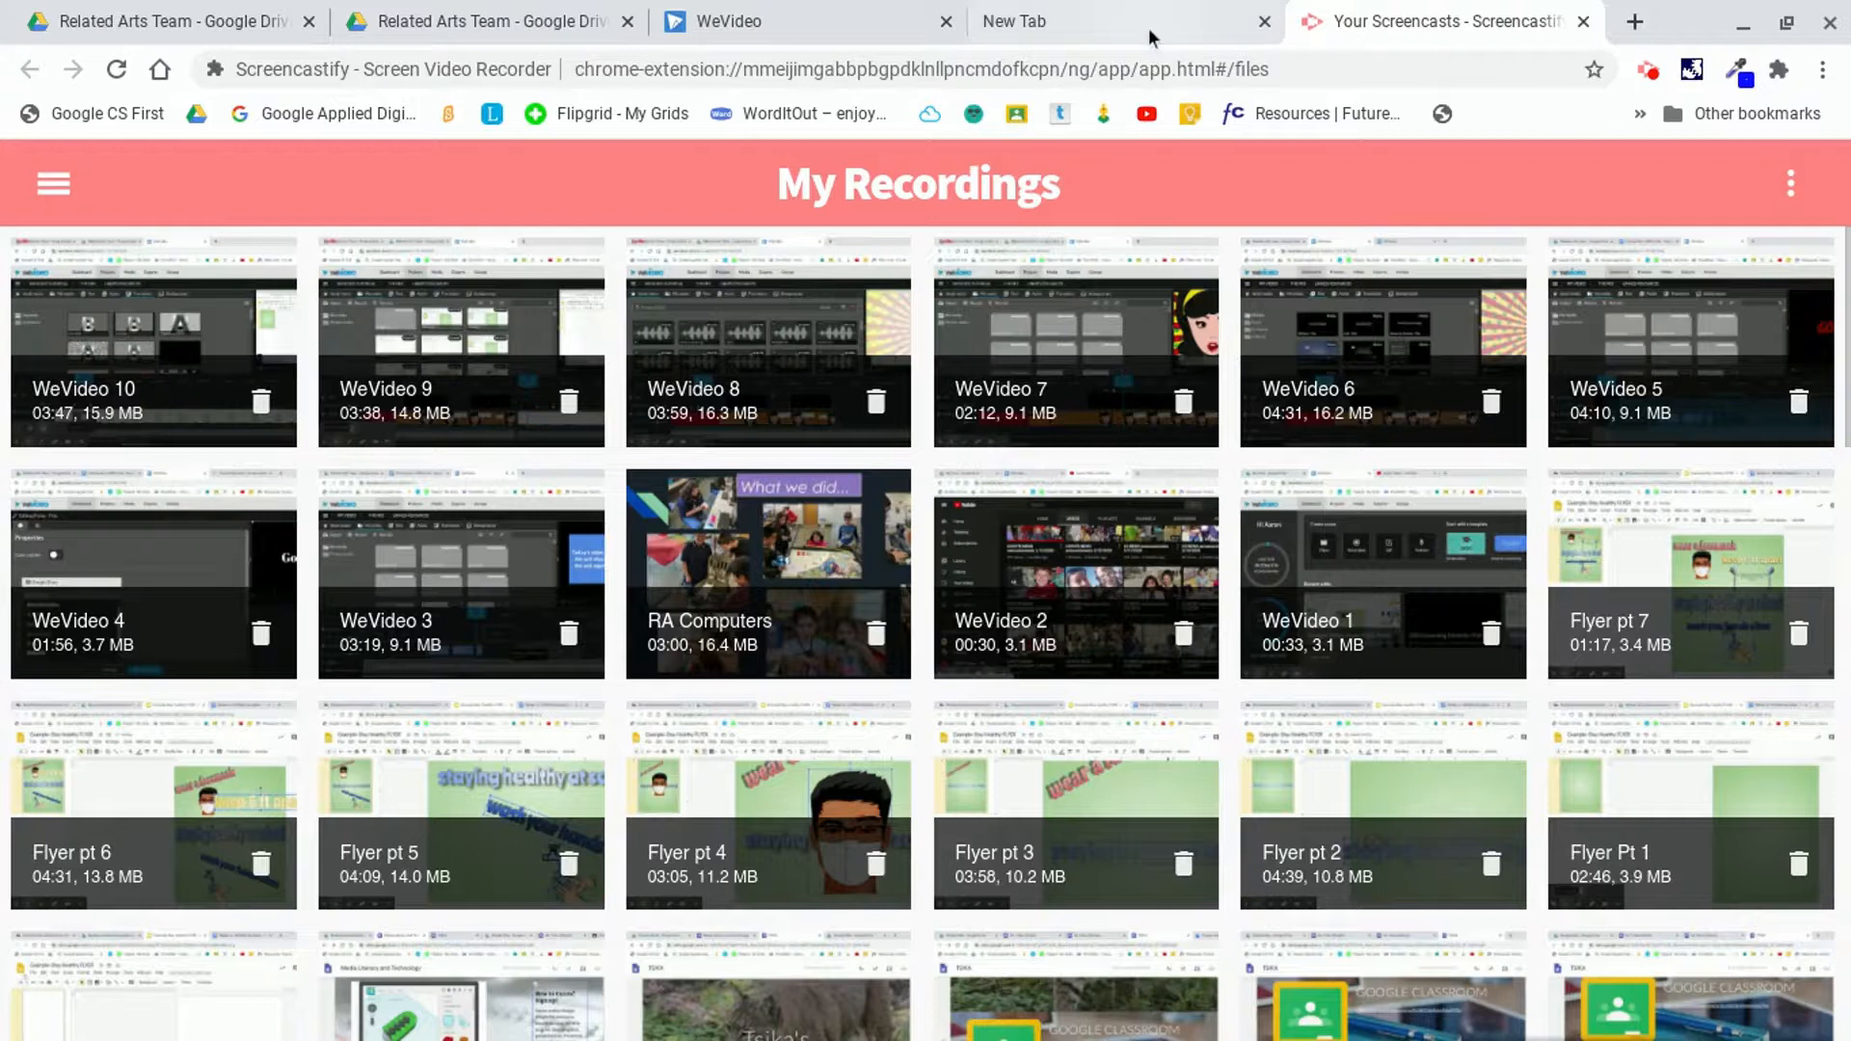
pyautogui.click(917, 23)
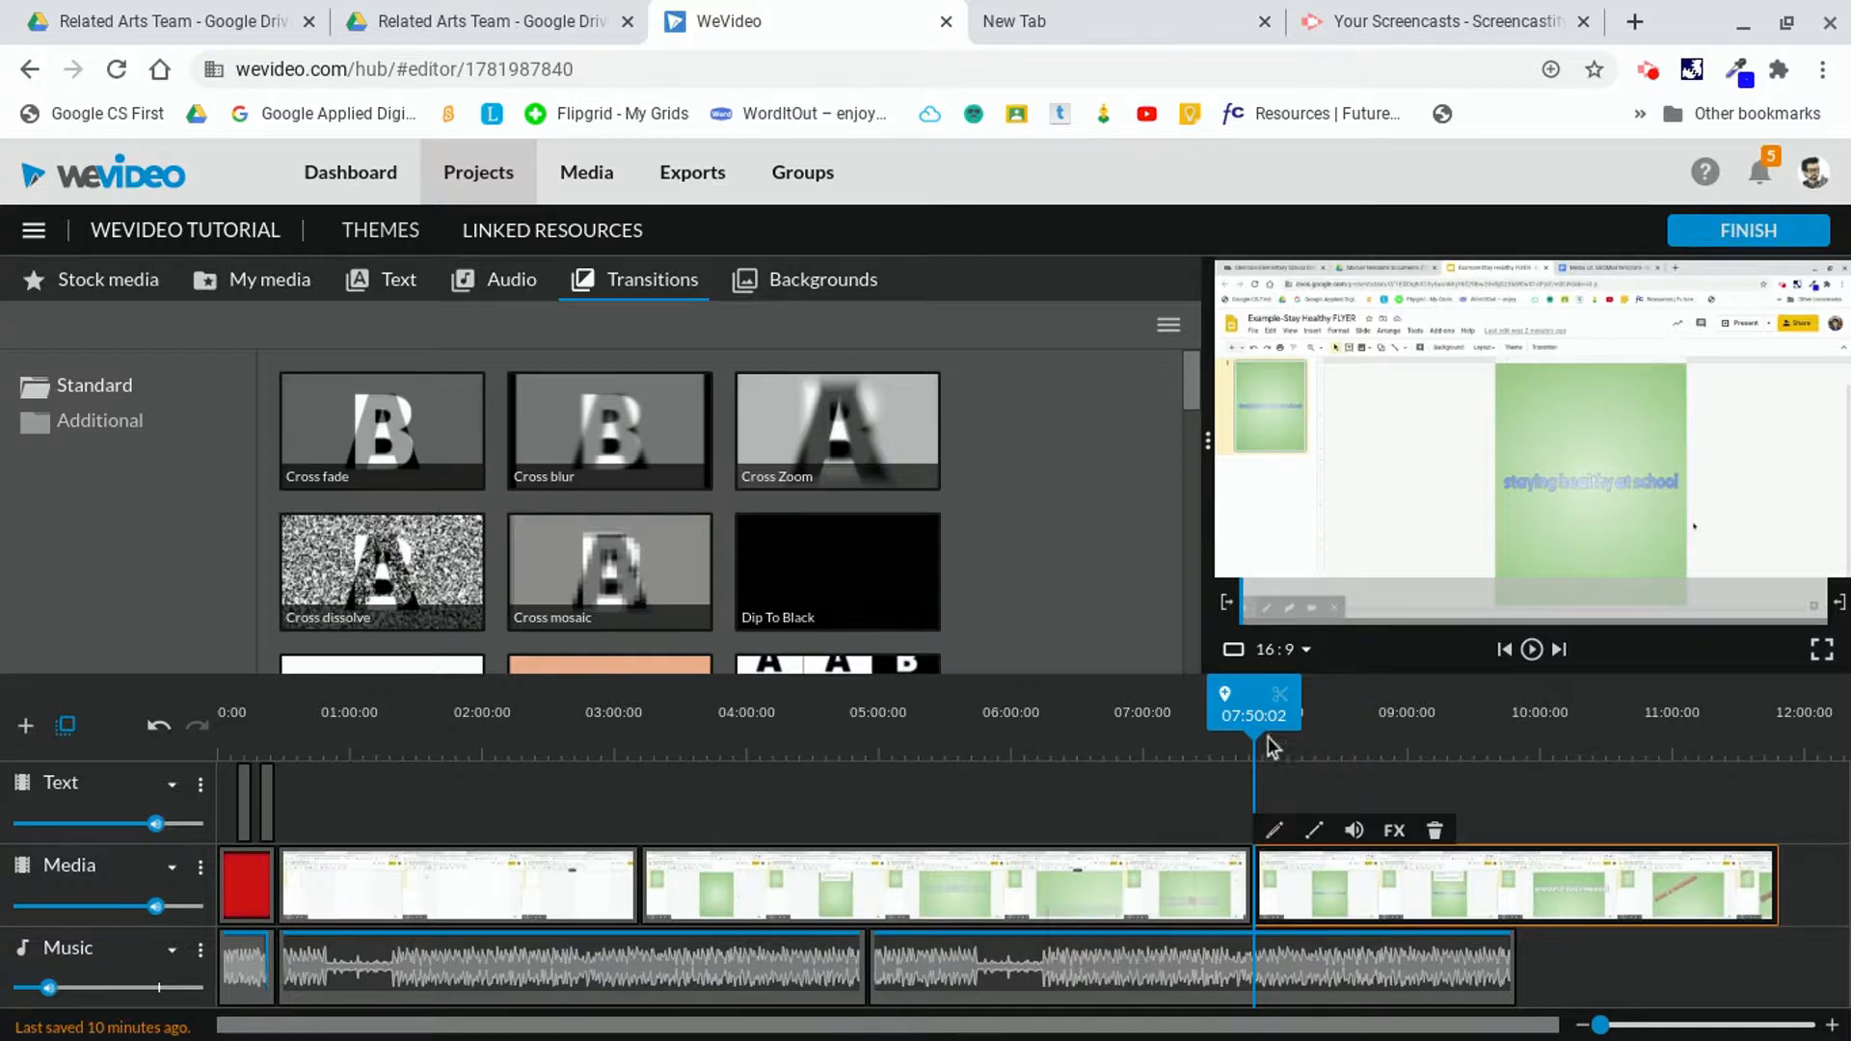
# - Scrub back through Flyer pt 2 to 05:51:08 and forward to 06:15:23 to check its content
pyautogui.moveTo(1269, 745); pyautogui.dragTo(1202, 745)
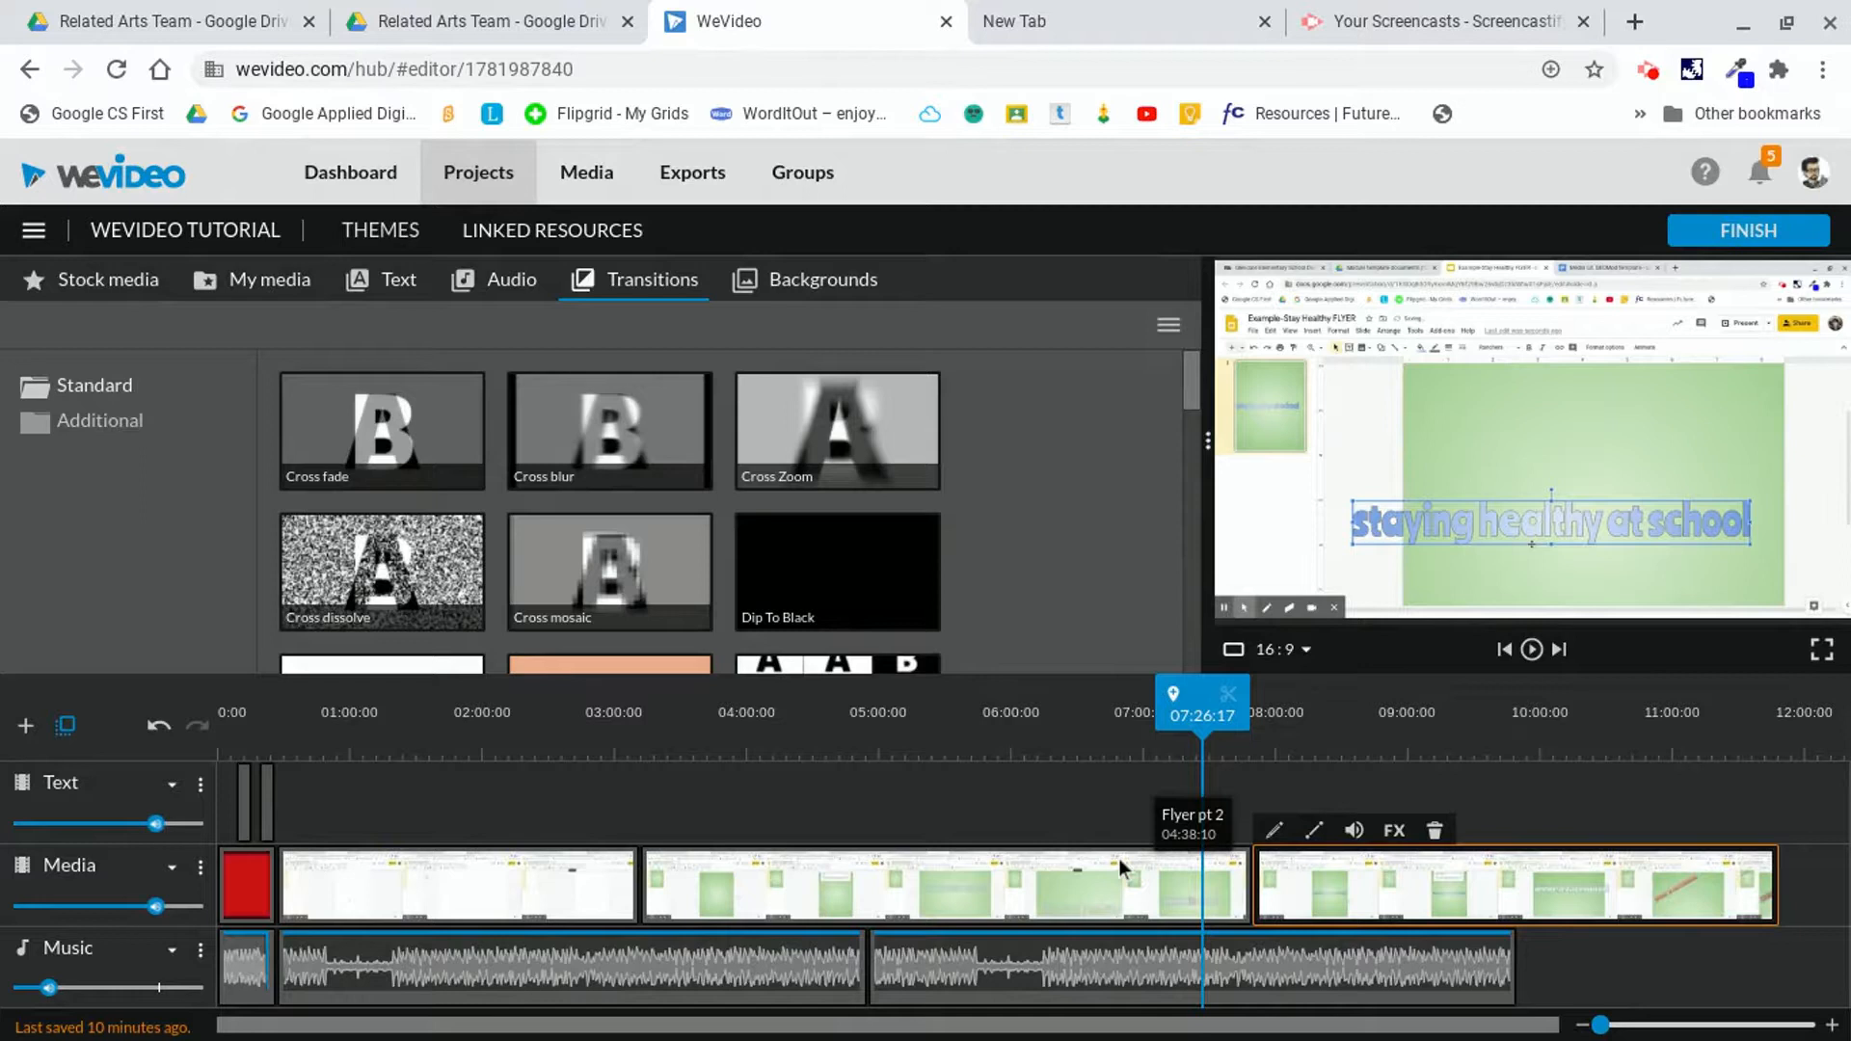
pyautogui.moveTo(1202, 748); pyautogui.dragTo(998, 747)
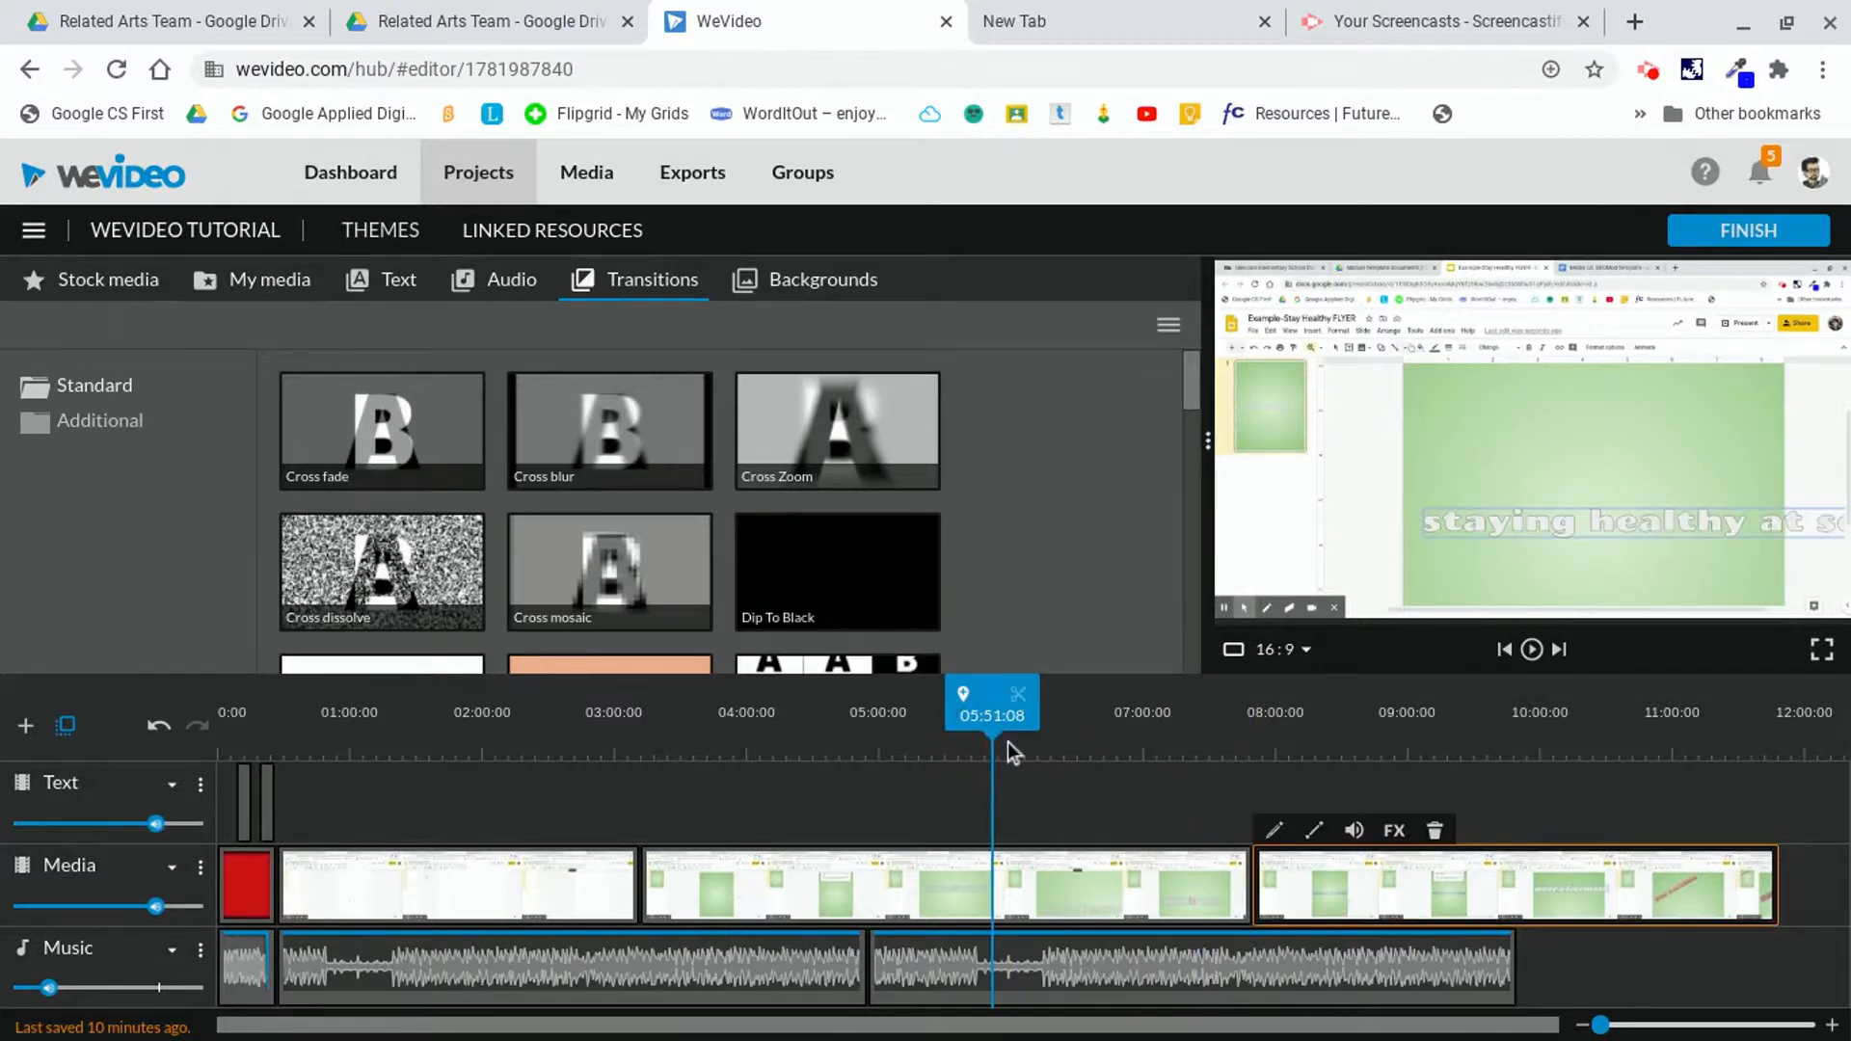
pyautogui.moveTo(998, 738); pyautogui.dragTo(1046, 733)
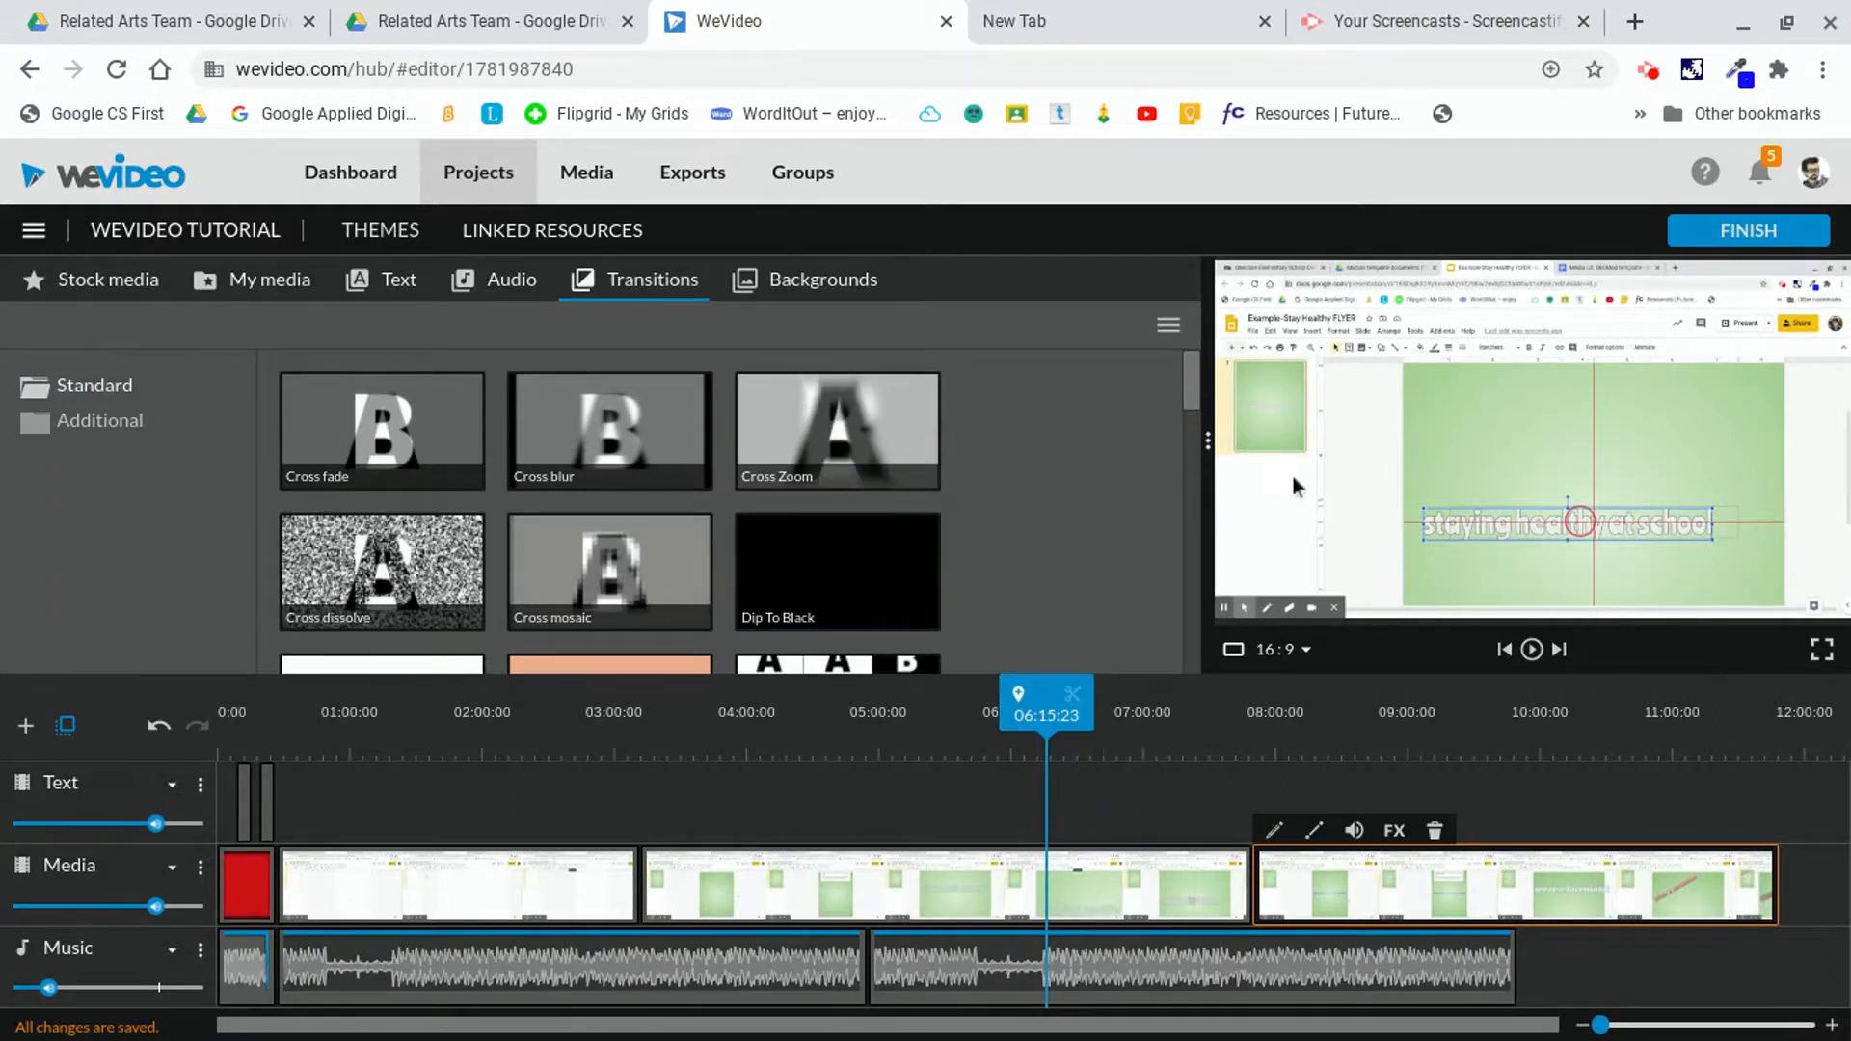
# - Open the export settings, add Google Drive as a destination, return to the editor without exporting and move the playhead to 06:59:00
pyautogui.click(1703, 233)
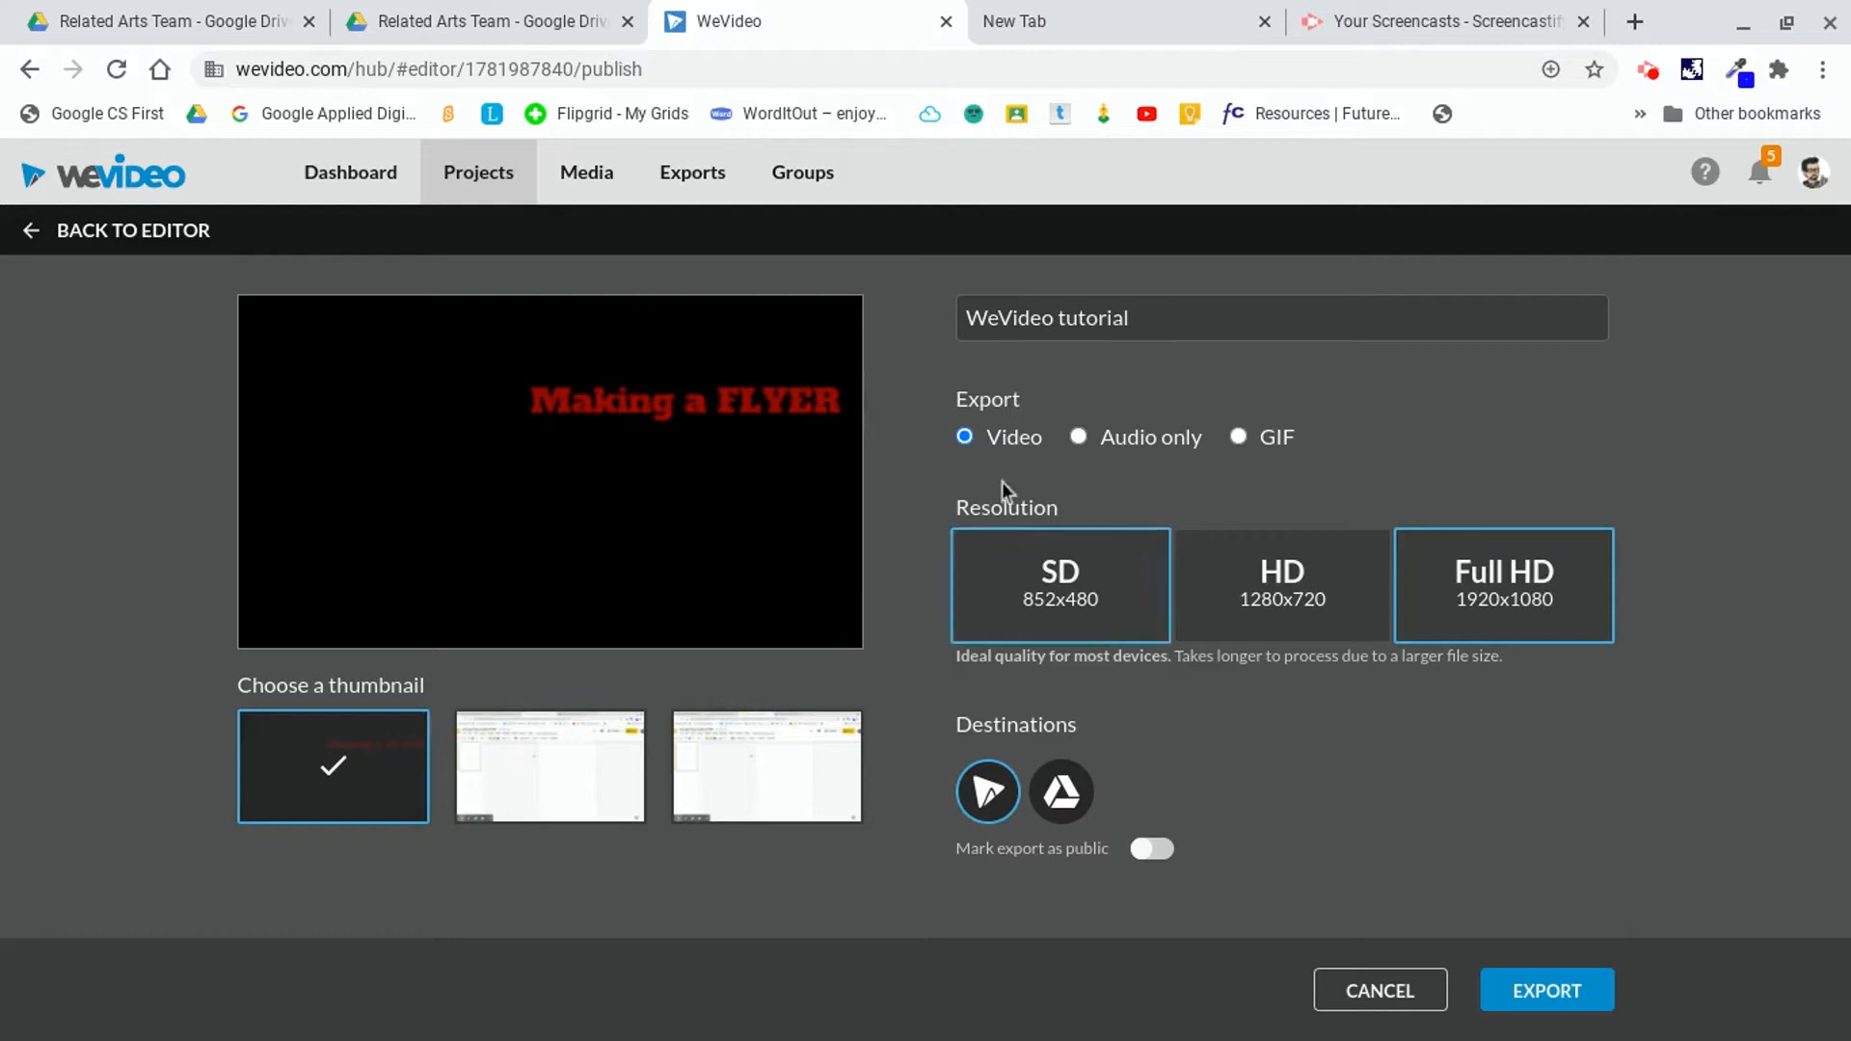
pyautogui.click(1062, 794)
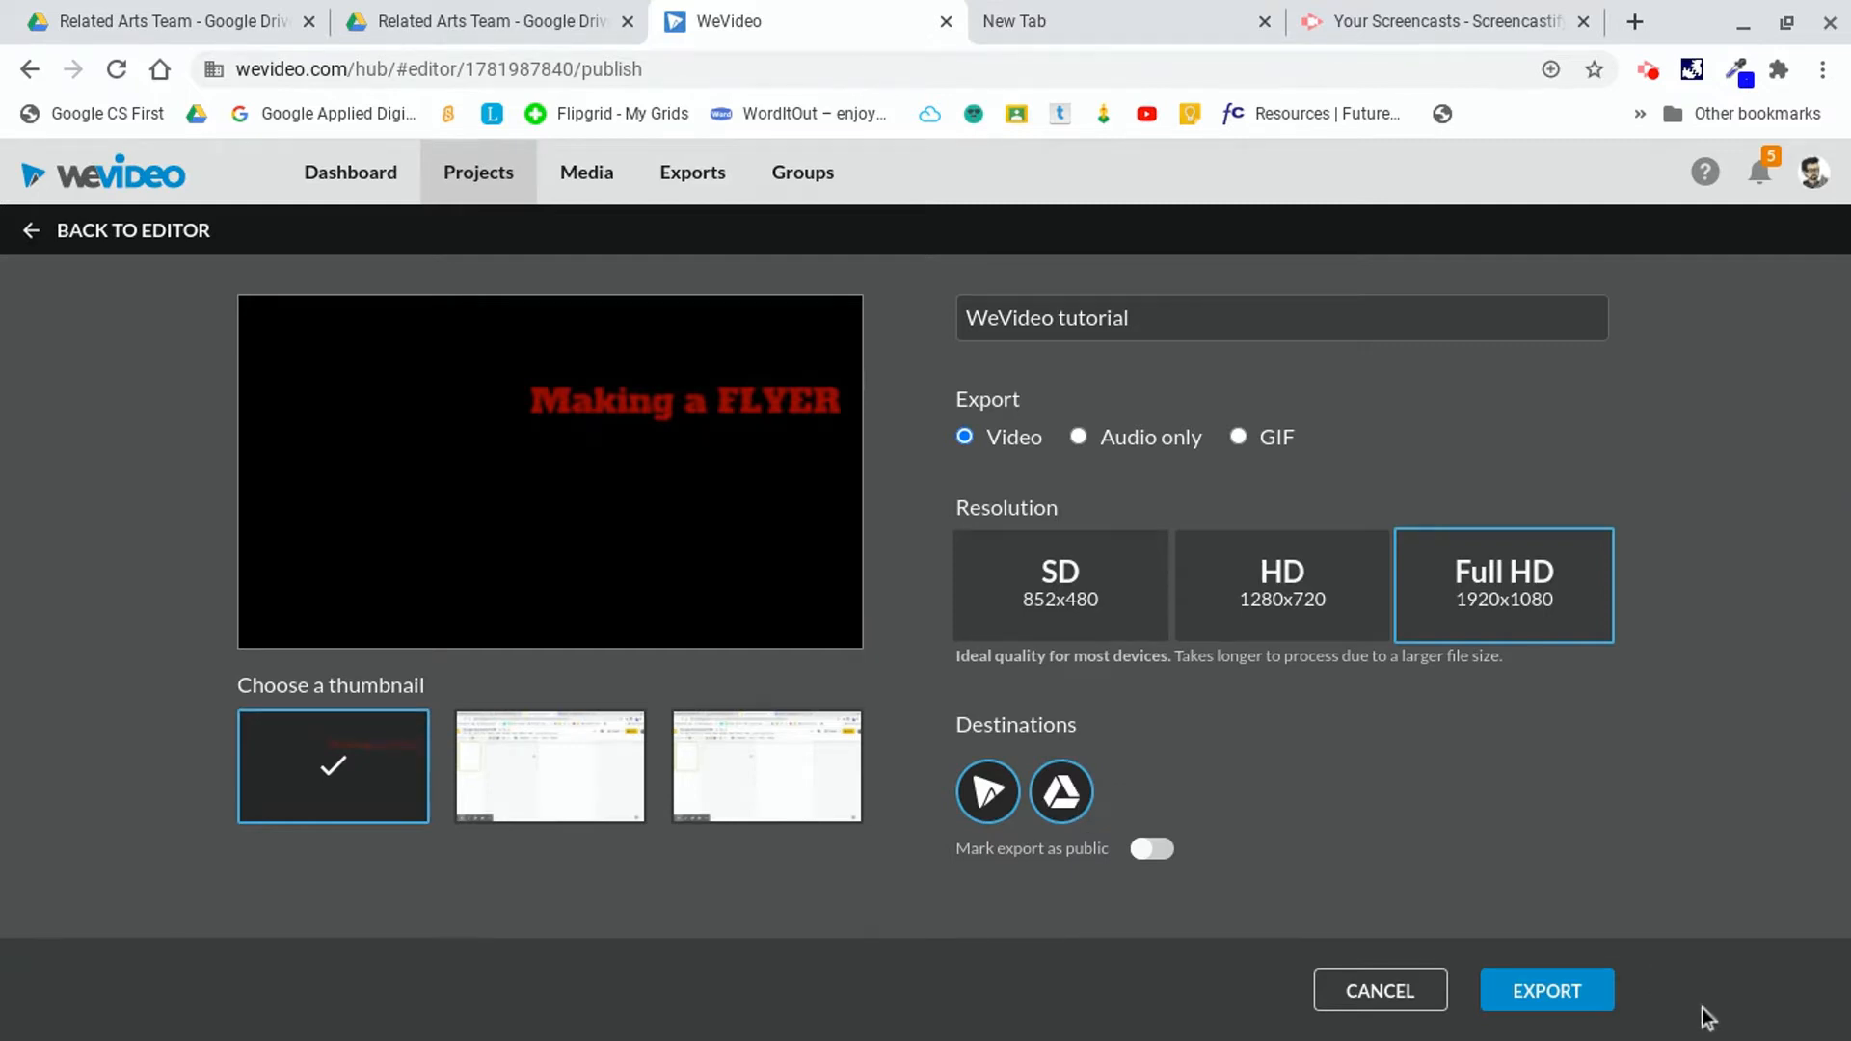
pyautogui.click(29, 235)
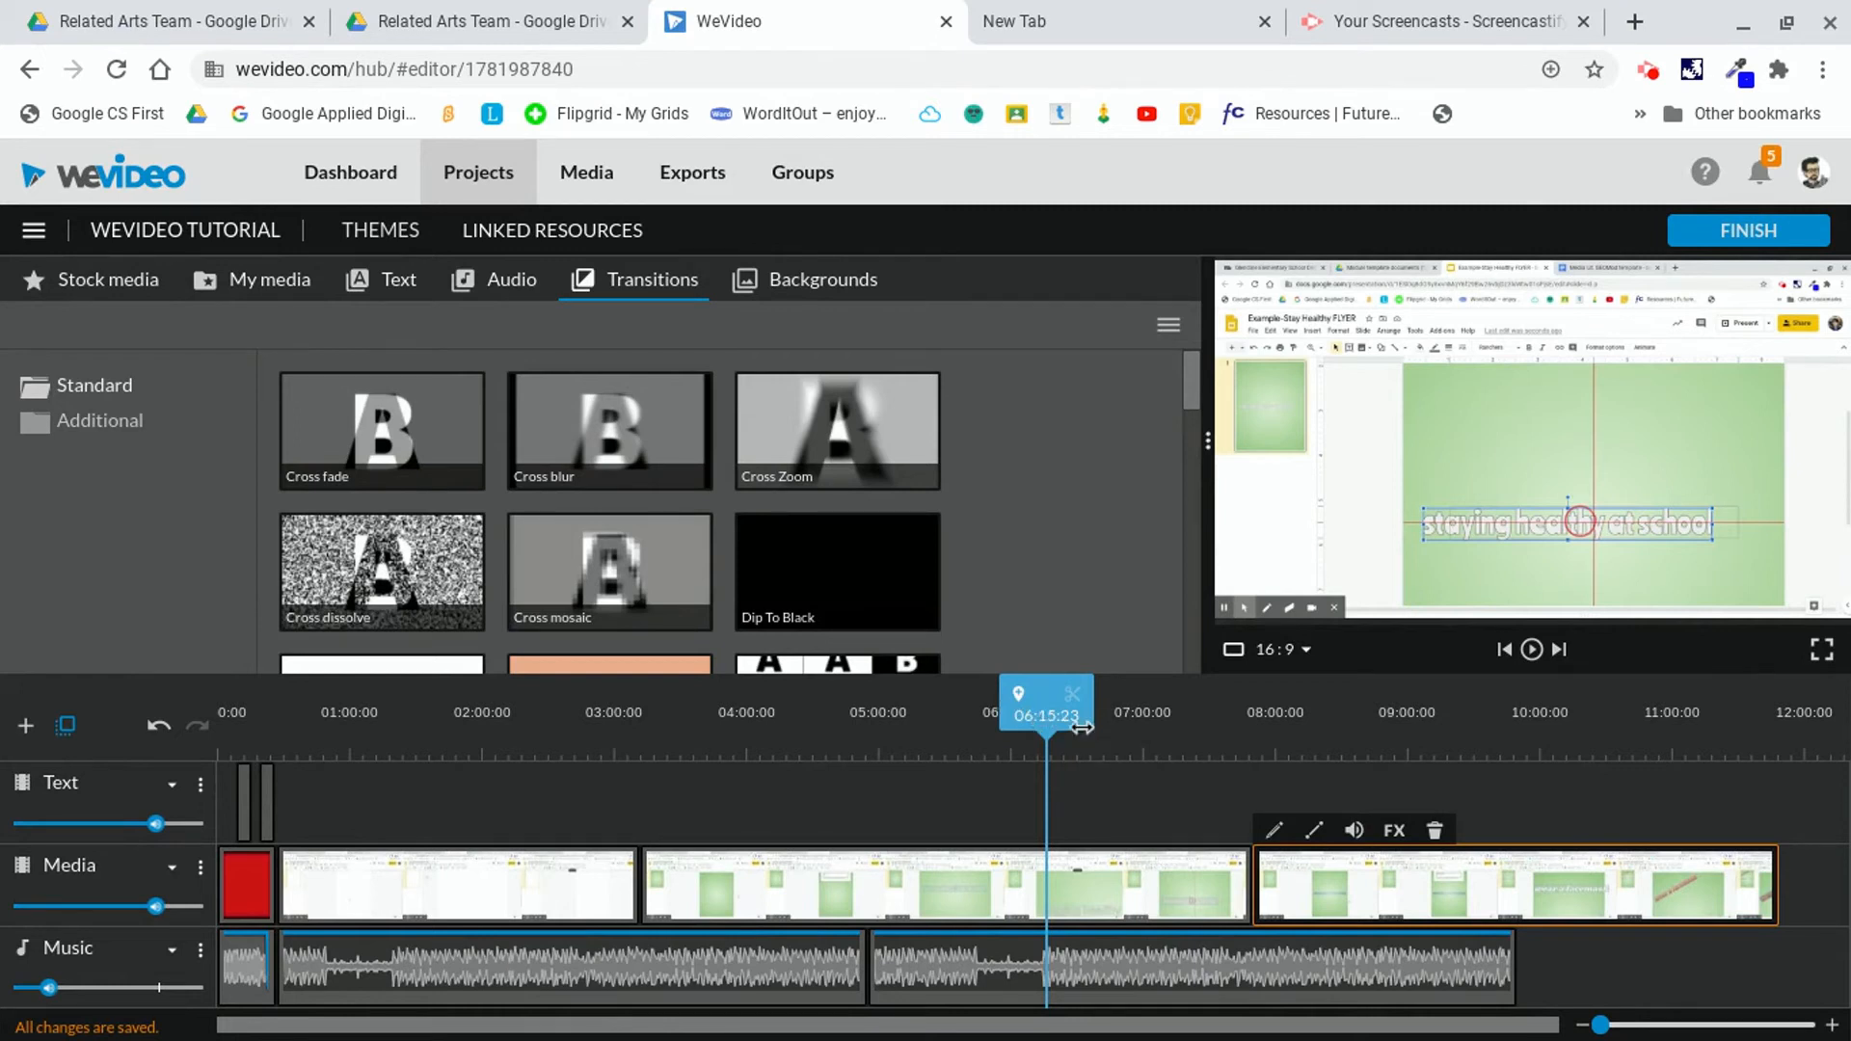
pyautogui.moveTo(1034, 713); pyautogui.dragTo(1141, 714)
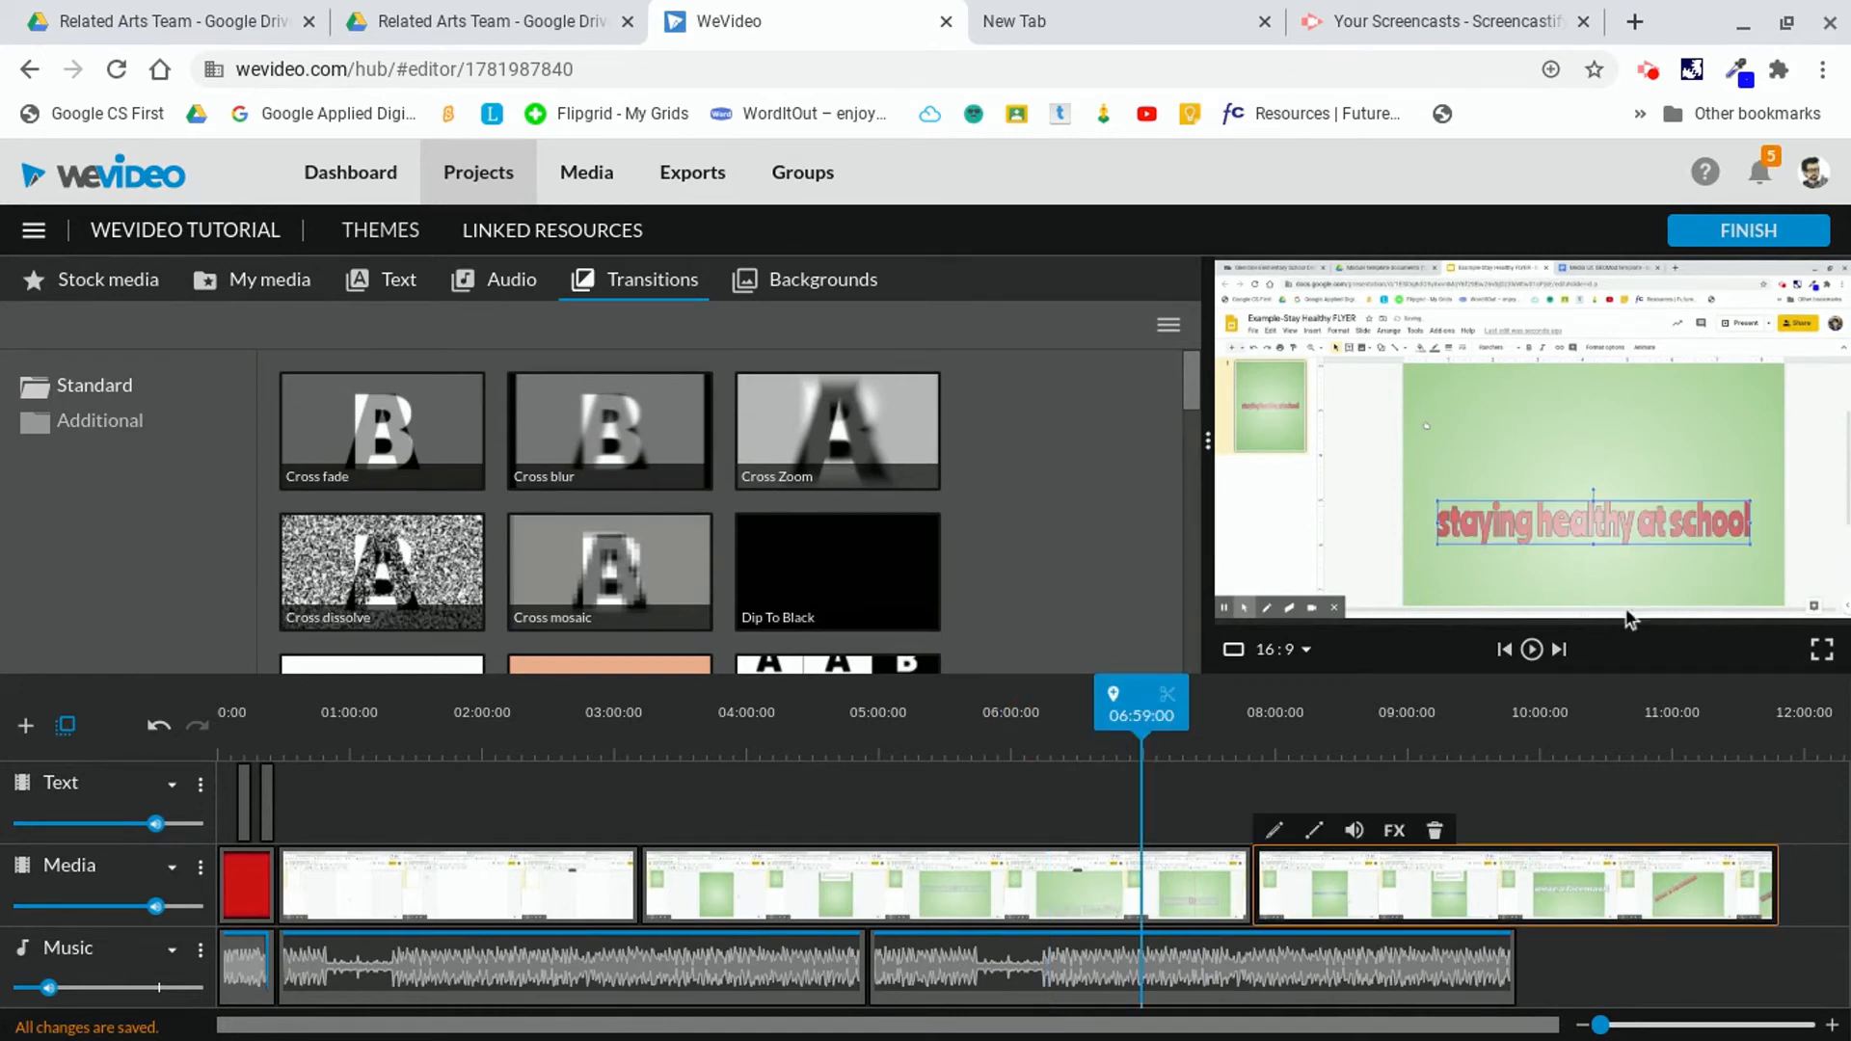